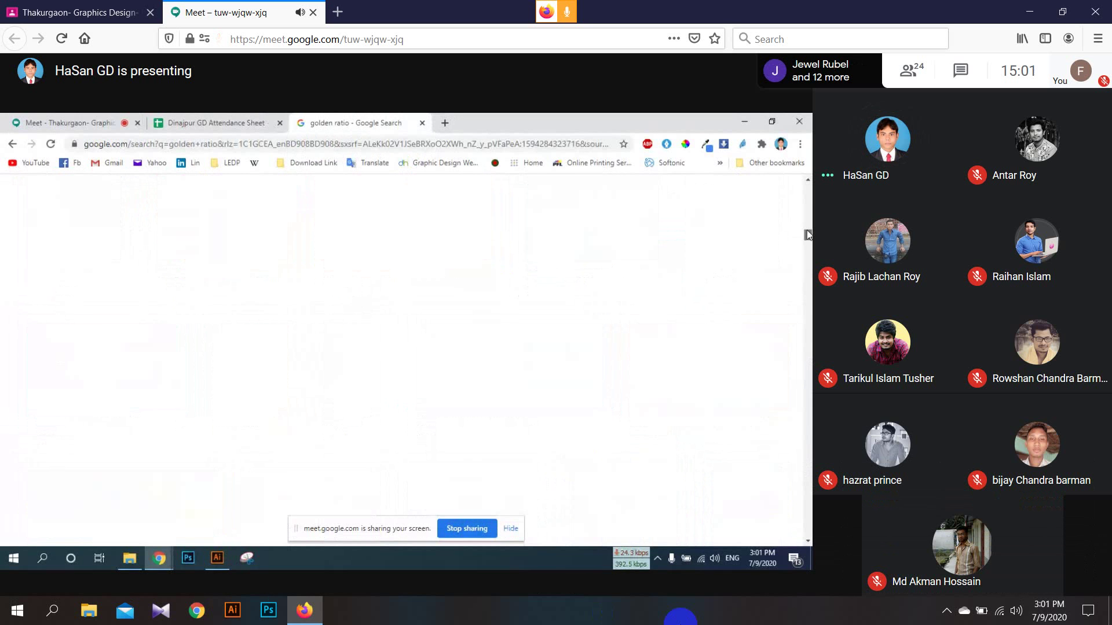
- Unmute the meeting microphone for each spoken reply and mute it again when finished speaking
key(ctrl+d)
key(ctrl+d)
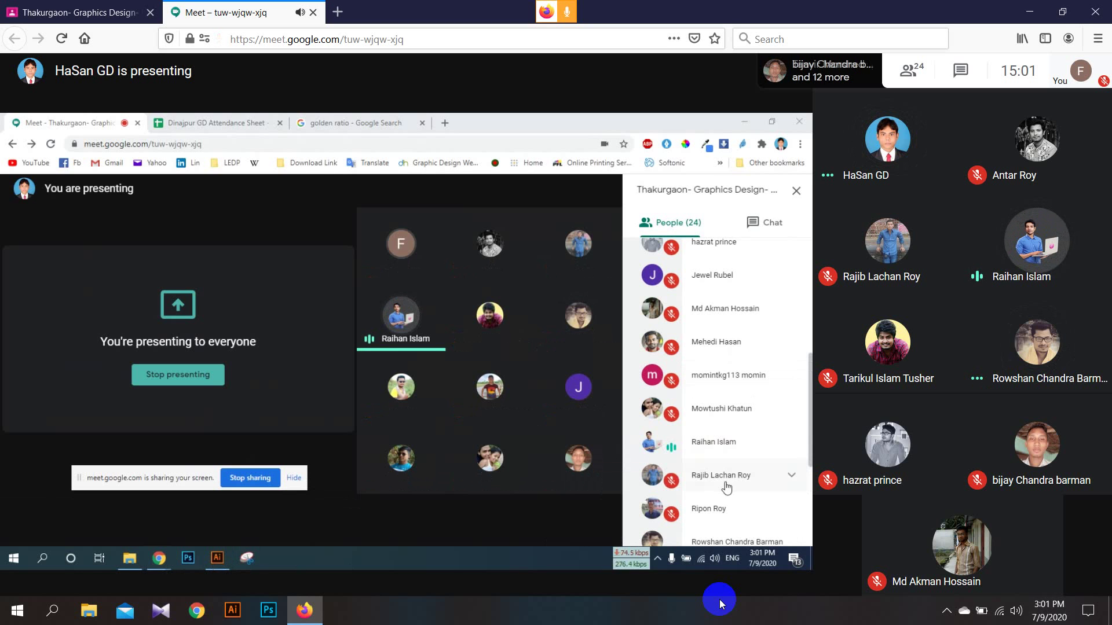
key(ctrl+d)
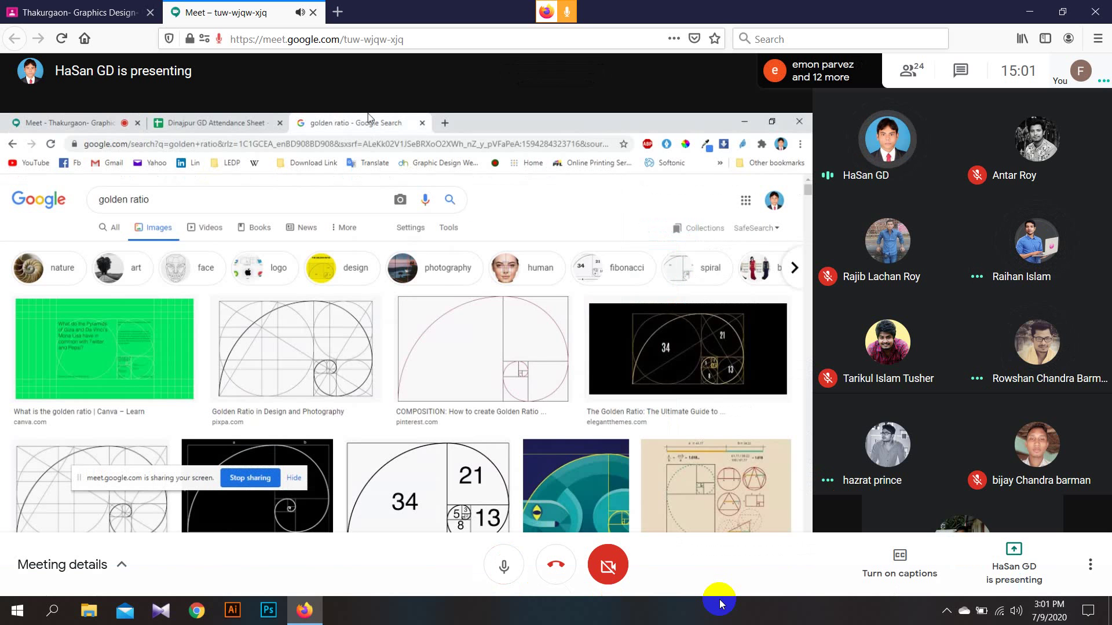
key(ctrl+d)
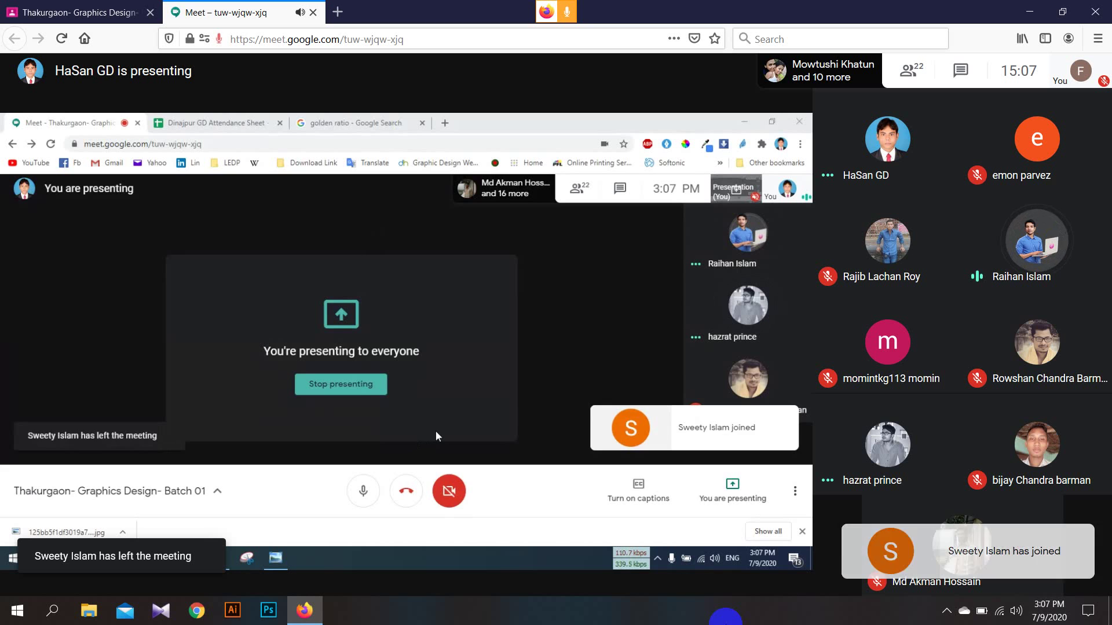
click(803, 536)
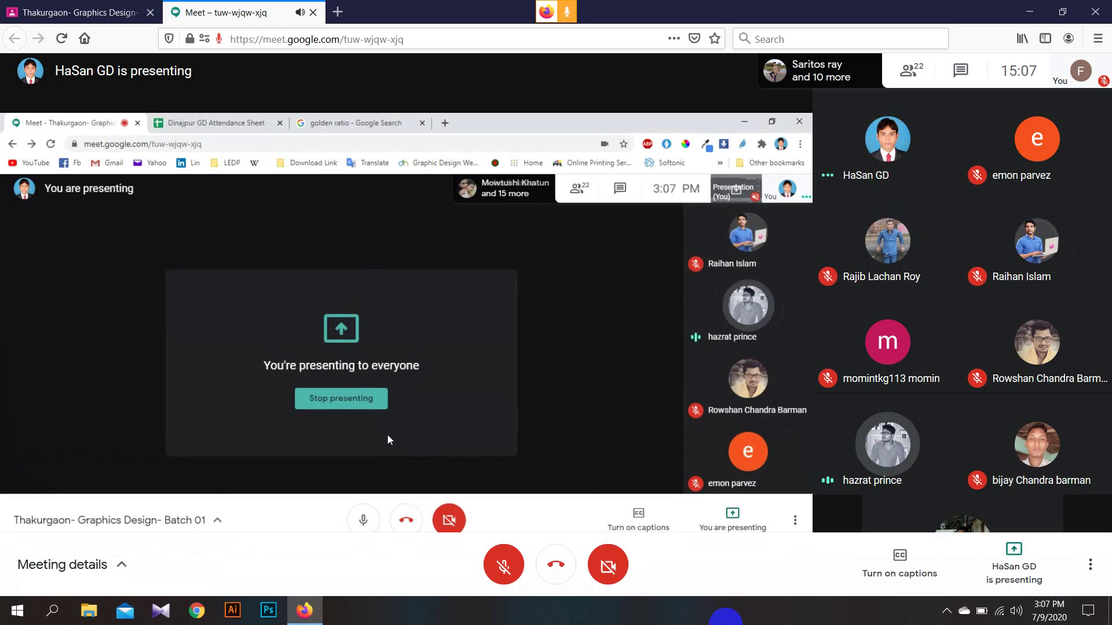
key(ctrl+d)
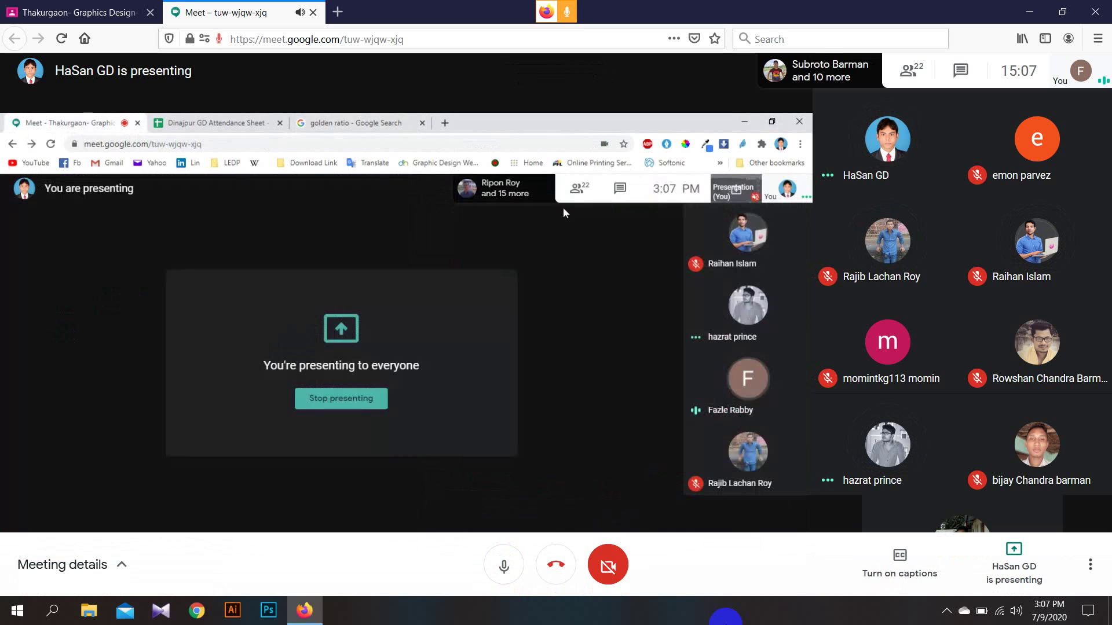
key(ctrl+d)
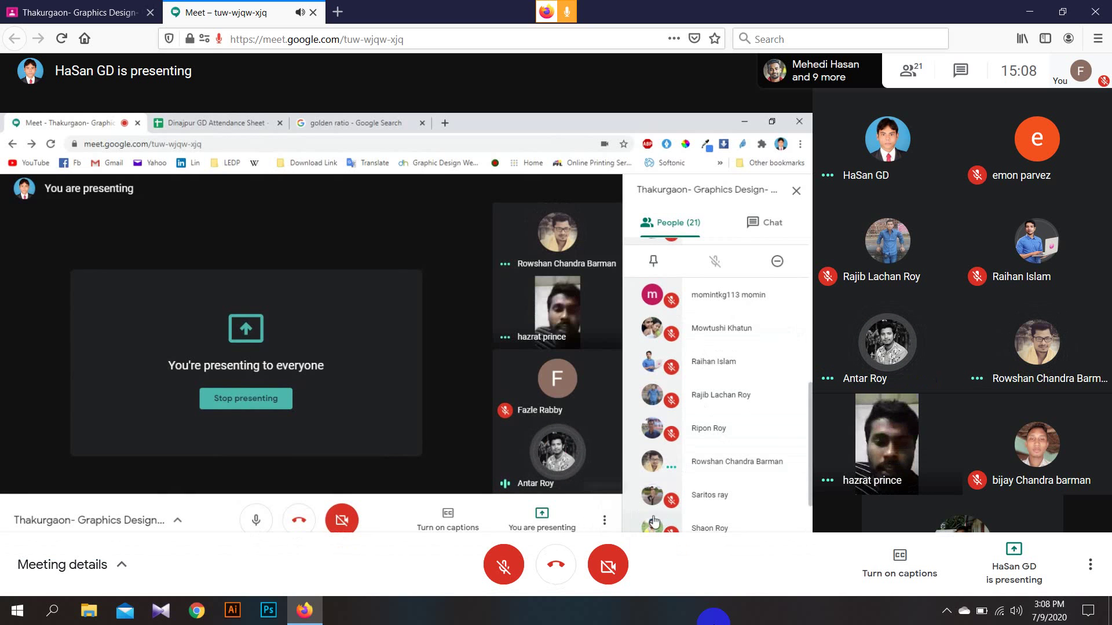
key(ctrl+d)
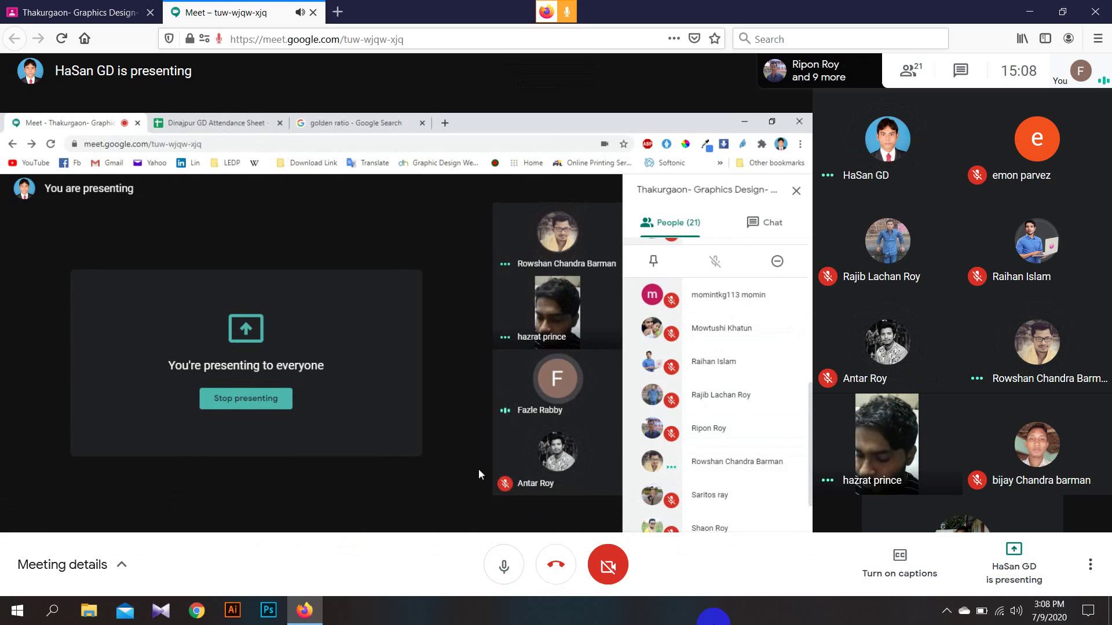
key(ctrl+d)
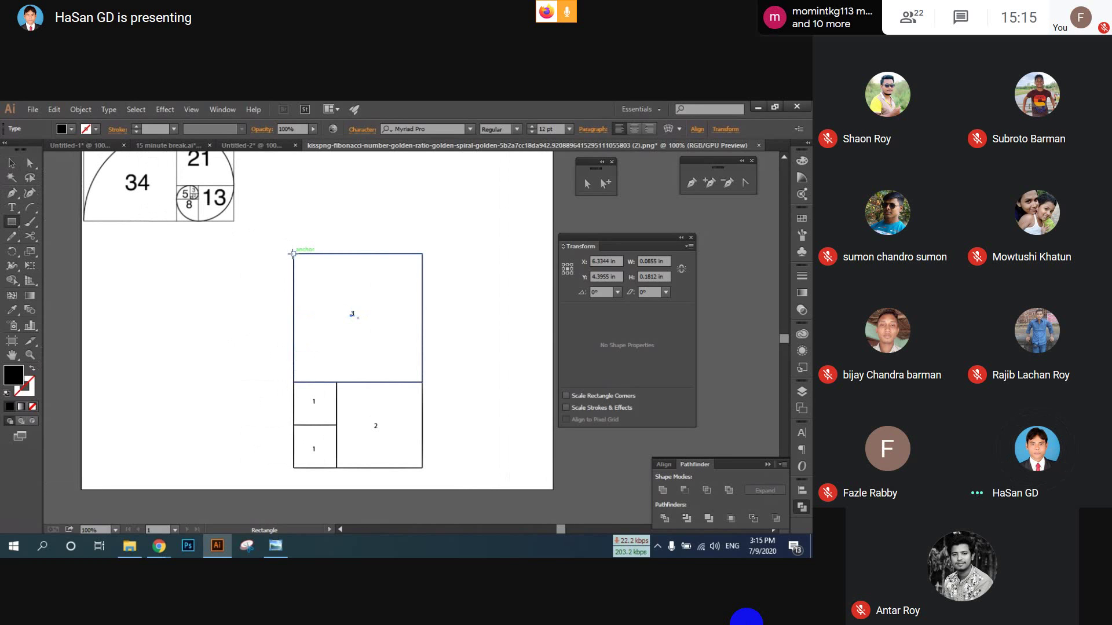
- Draw a 5 in square with a black outline and no fill, left of the 3 and 1 squares, and label it 5
drag(293, 253, 162, 468)
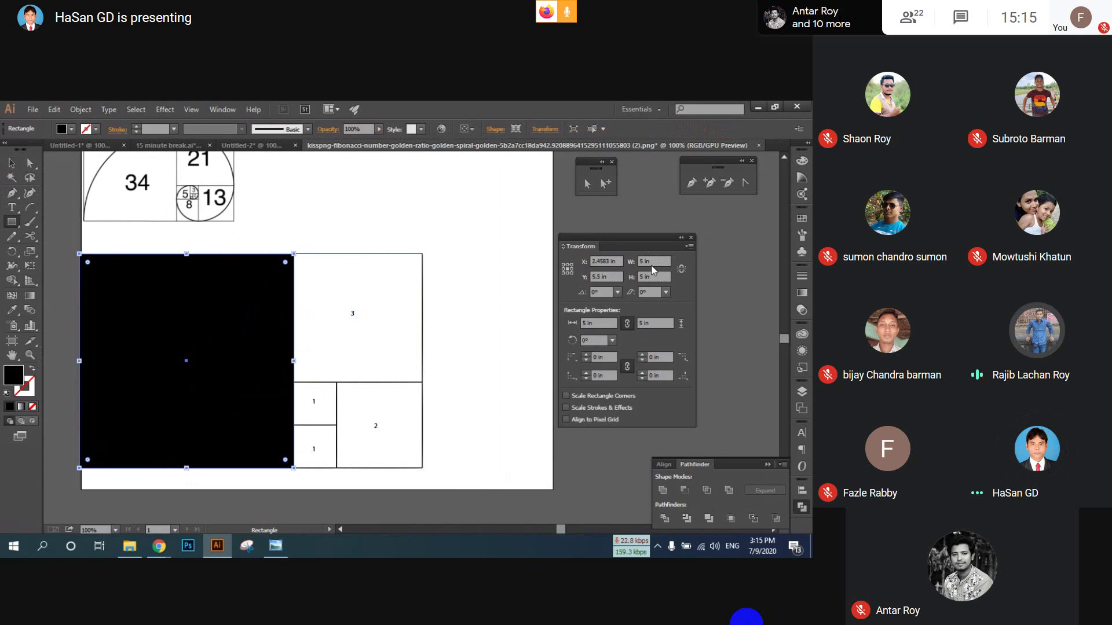
click(33, 369)
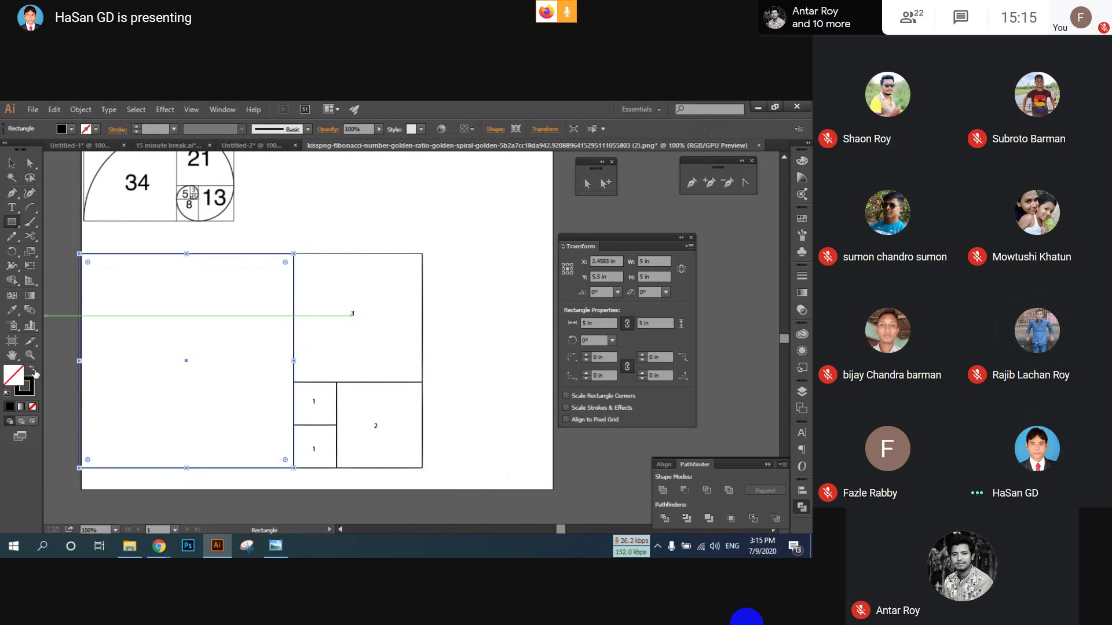
click(11, 163)
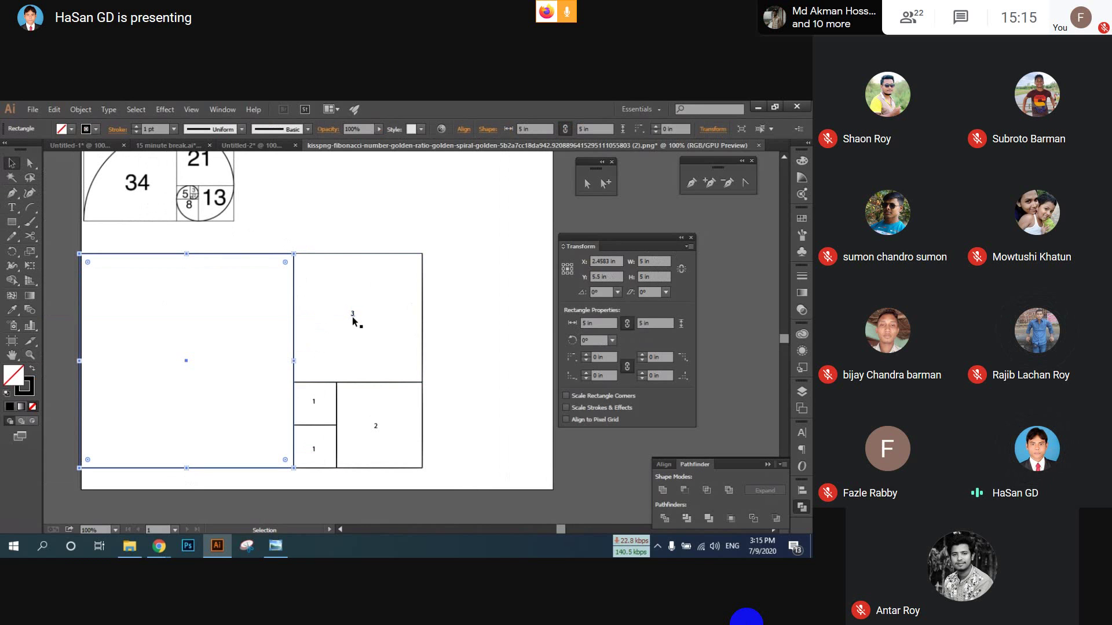
drag(353, 320, 173, 373)
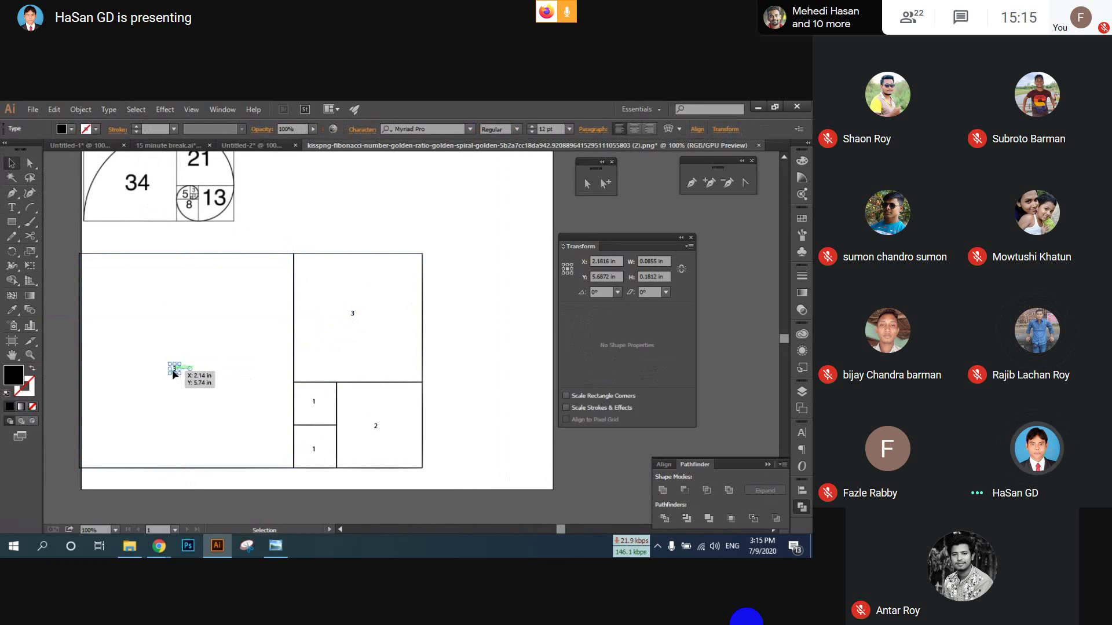
key(t)
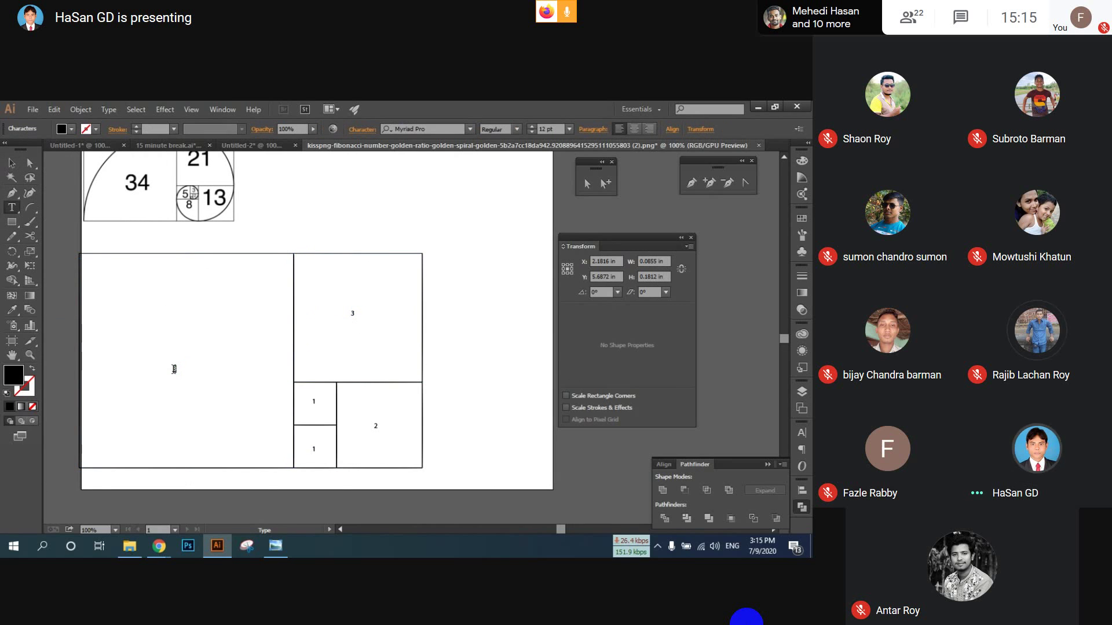
double_click(173, 369)
text(5)
key(Escape)
- Select the numbered squares together to check their combined width and height
scroll(241, 290, down, 1)
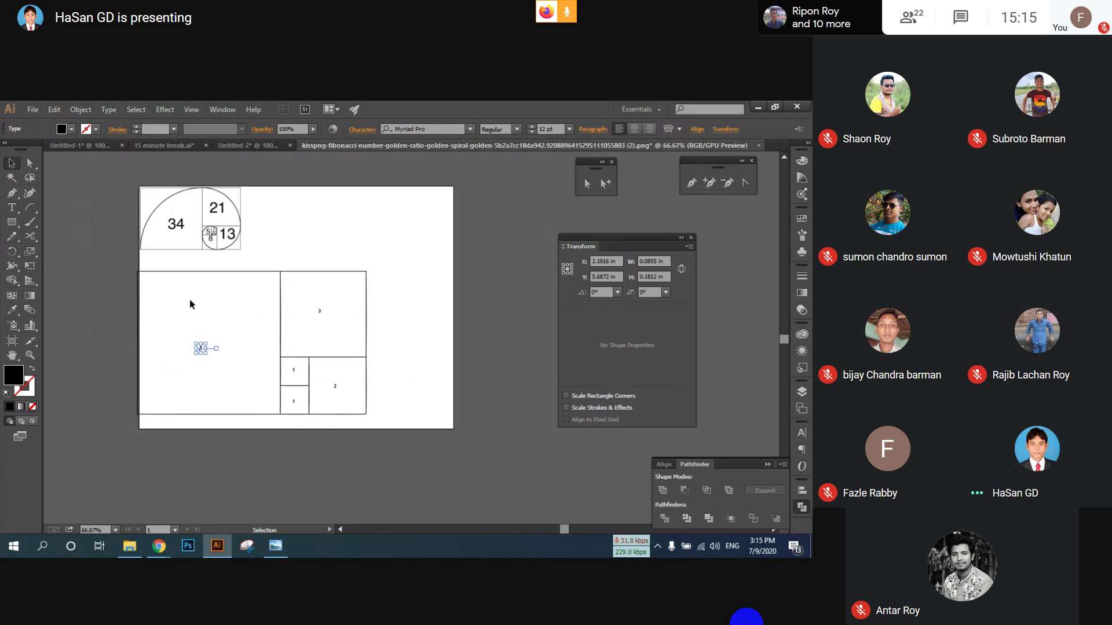
drag(190, 300, 372, 408)
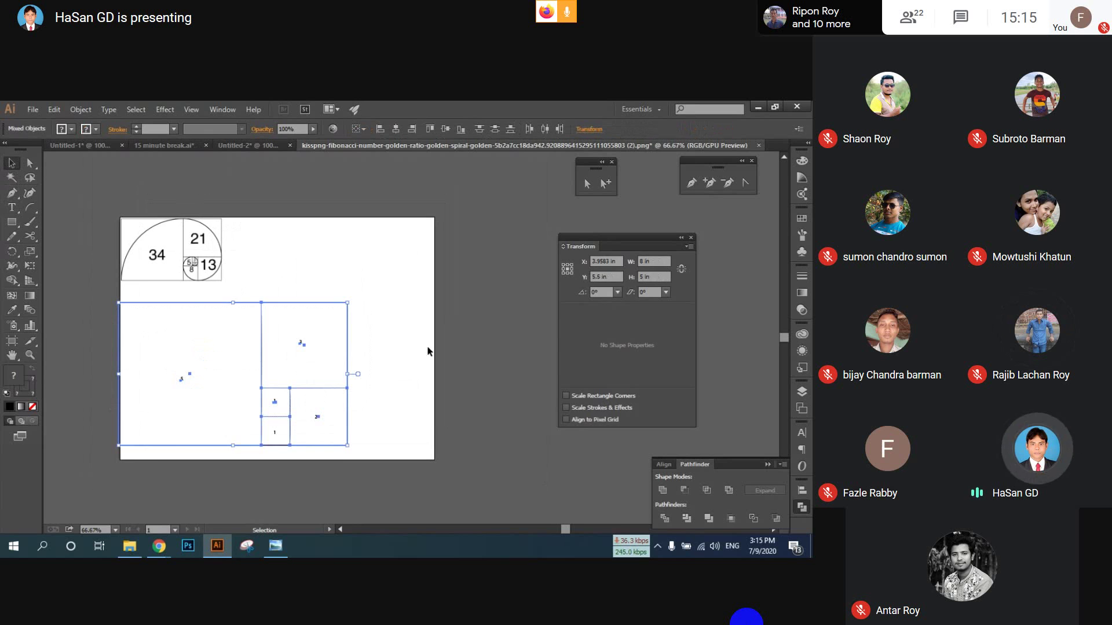
click(224, 345)
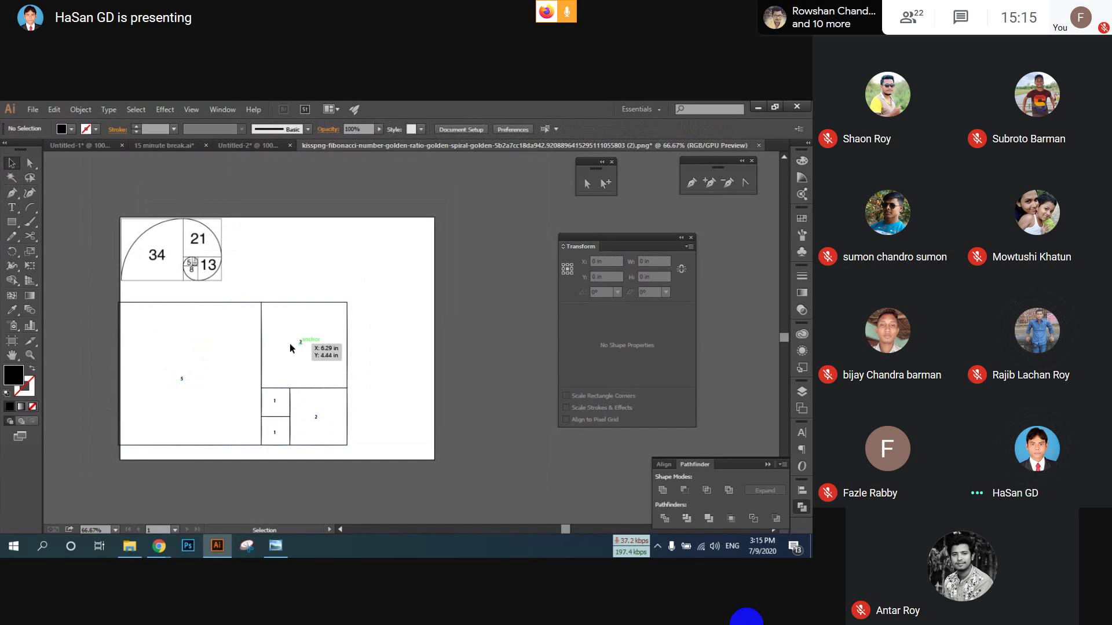
- Draw an 8 in square directly below the numbered squares and give it a black outline with no fill
scroll(302, 371, down, 2)
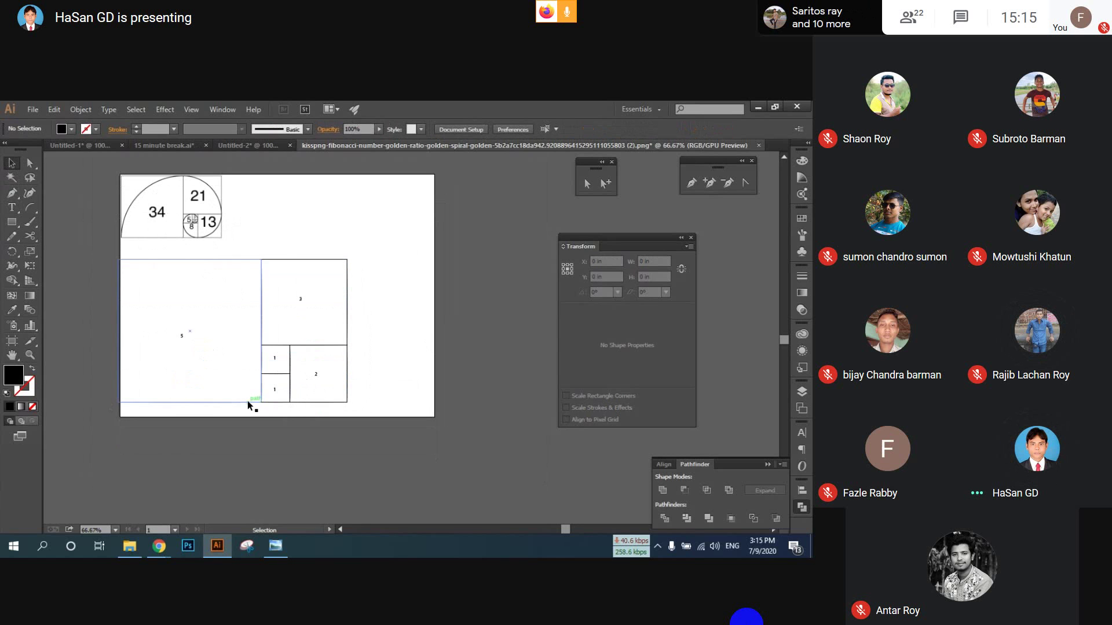
click(12, 222)
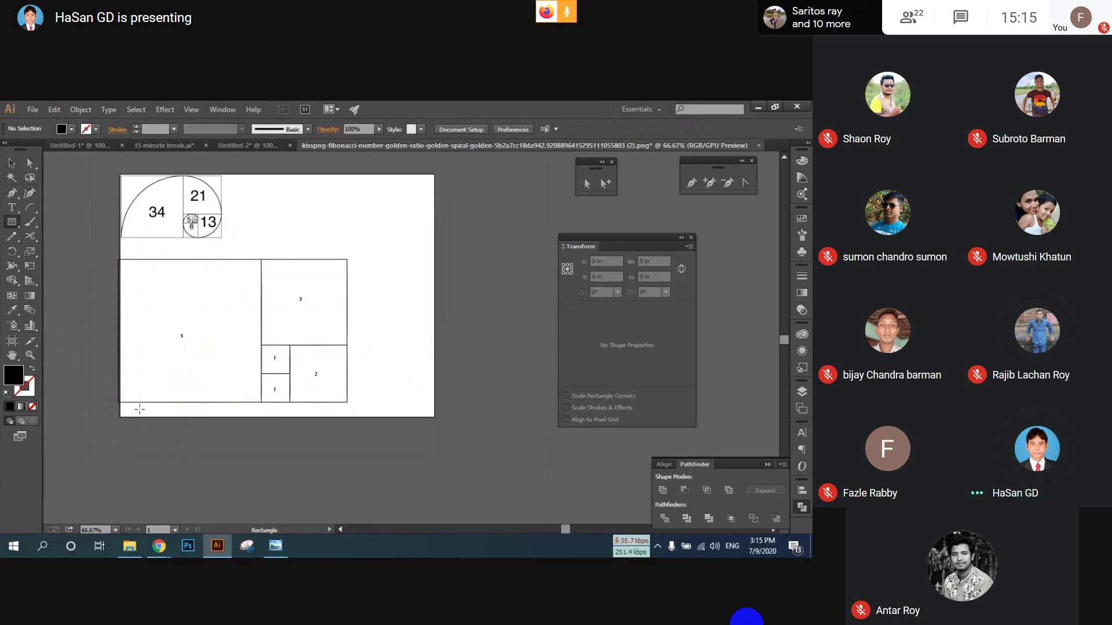
drag(120, 402, 348, 508)
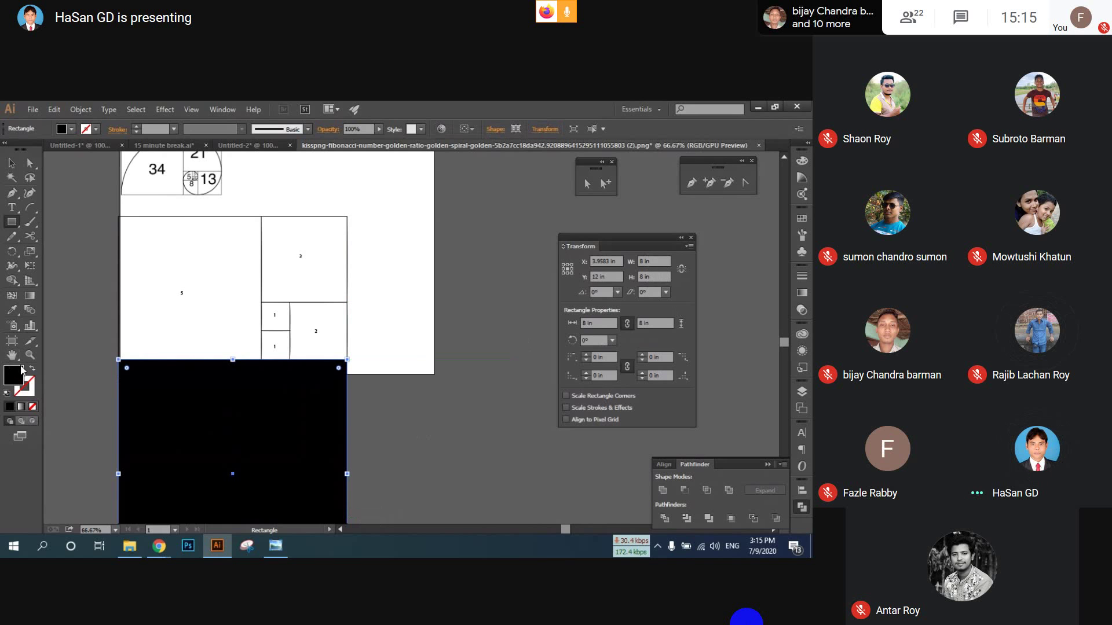
key(shift+x)
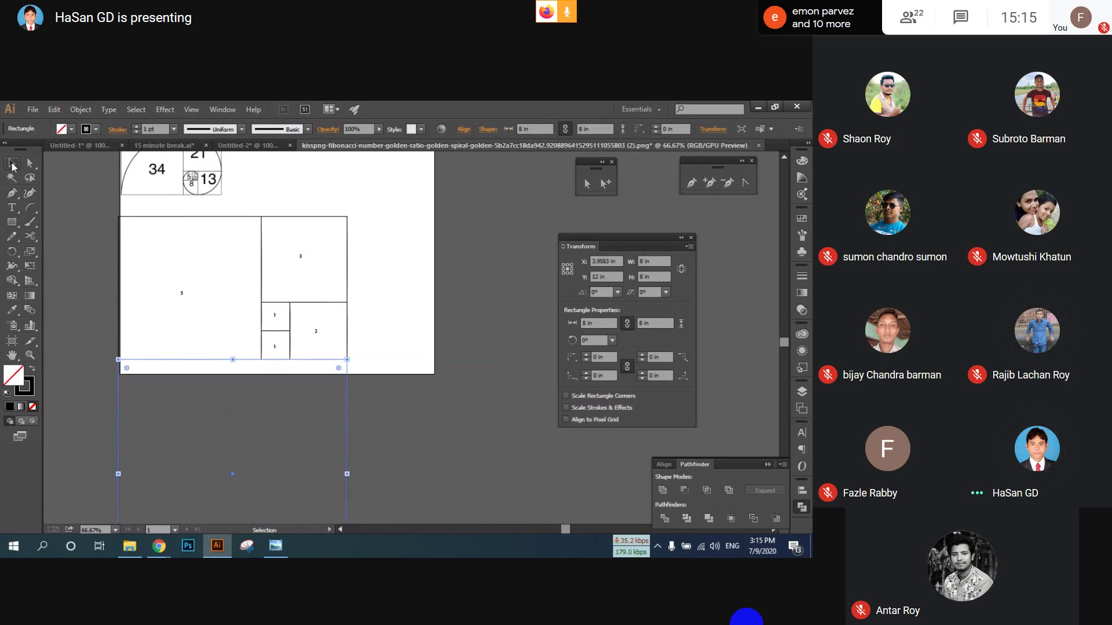
- Copy the 5 label into the 8 in square and change its text to 8
click(11, 164)
scroll(168, 289, down, 1)
drag(184, 266, 224, 460)
scroll(238, 453, down, 1)
scroll(237, 454, down, 2)
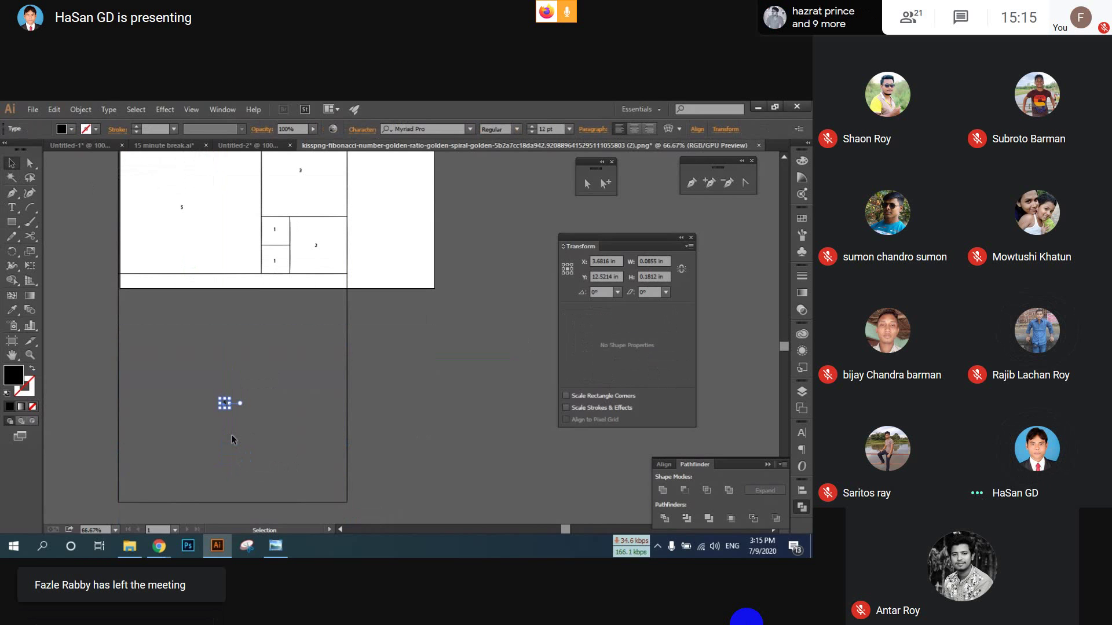
double_click(236, 404)
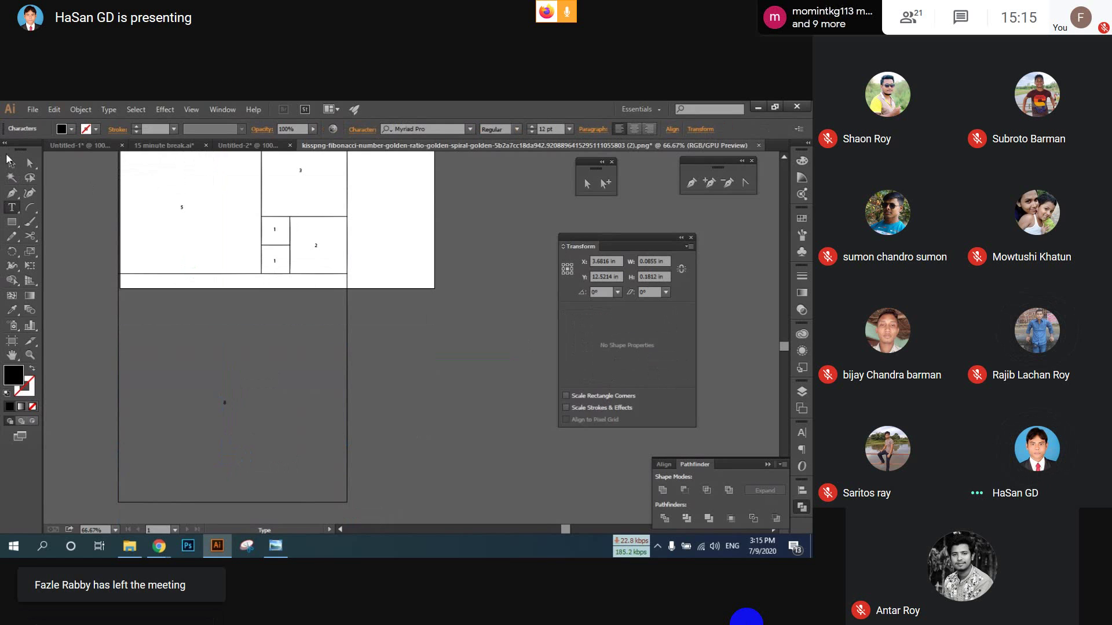
click(12, 163)
- Draw a 13 in square along the right side of the existing squares with a black outline and no fill
scroll(383, 308, down, 1)
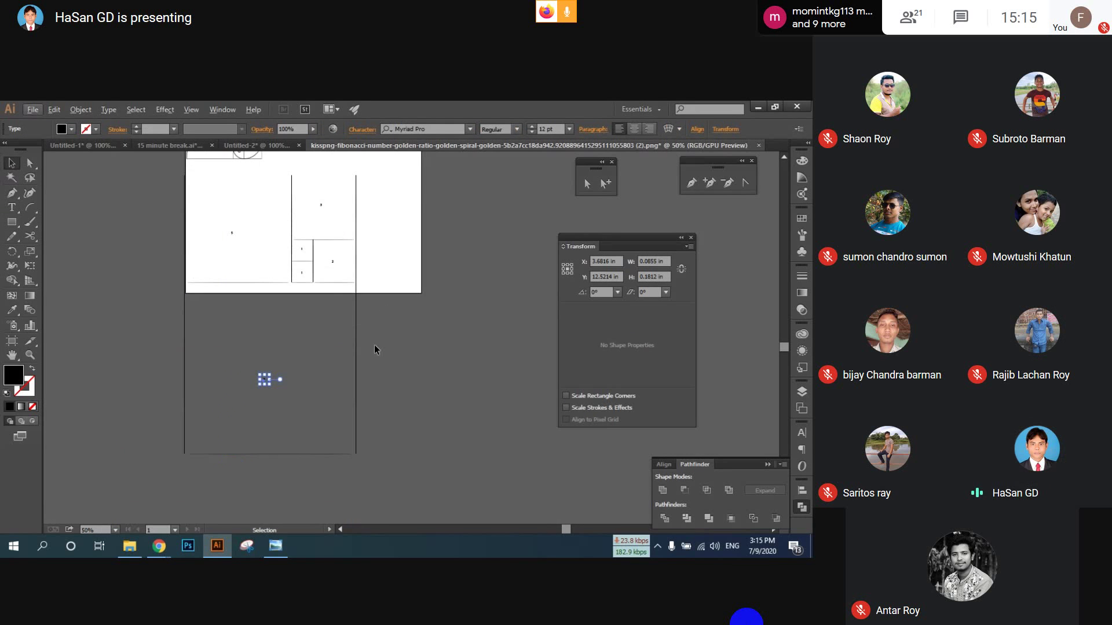
drag(374, 345, 433, 372)
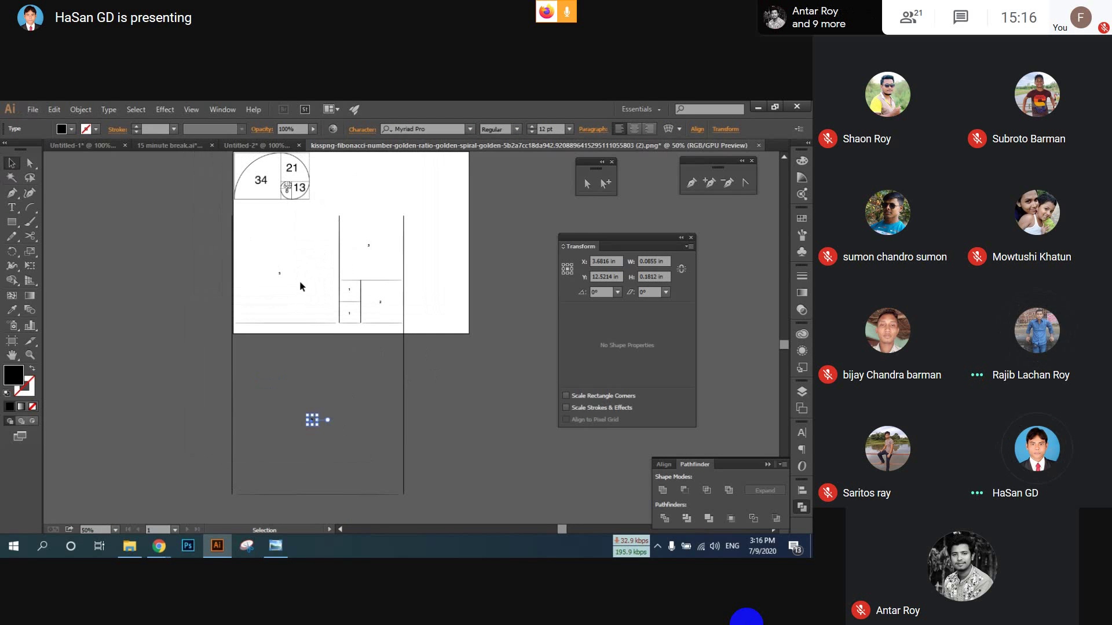
click(12, 222)
drag(454, 365, 392, 350)
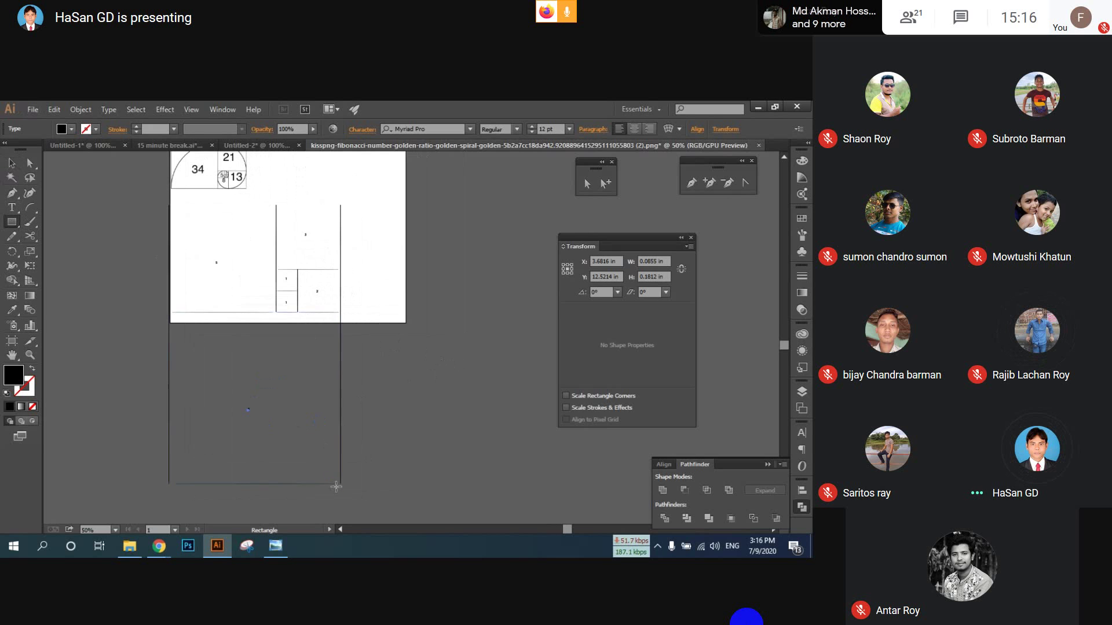
drag(371, 467, 460, 204)
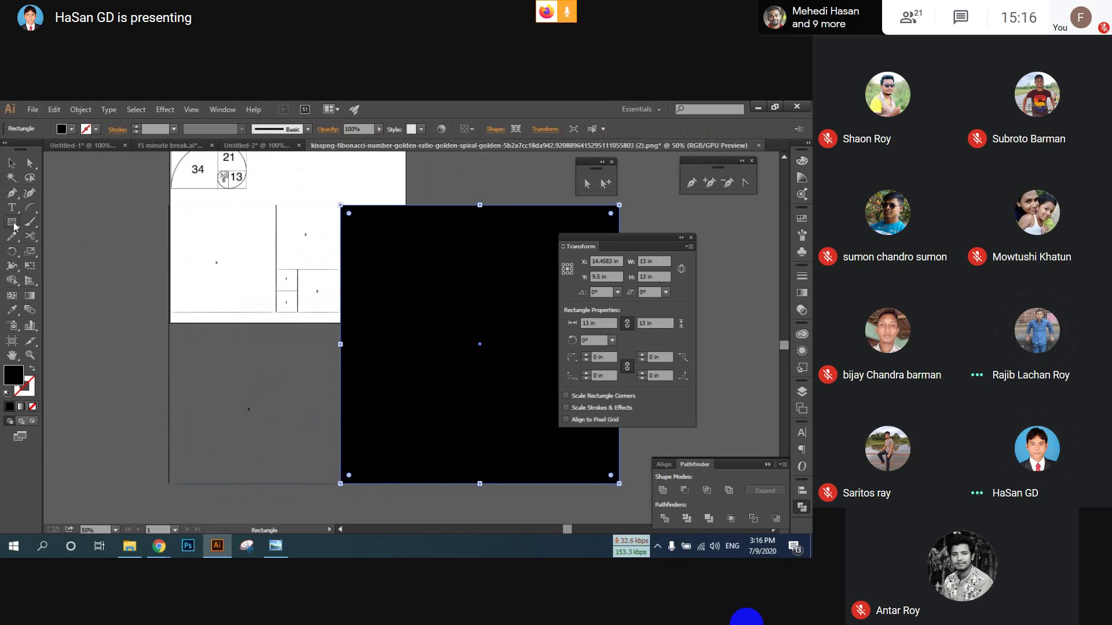
click(33, 371)
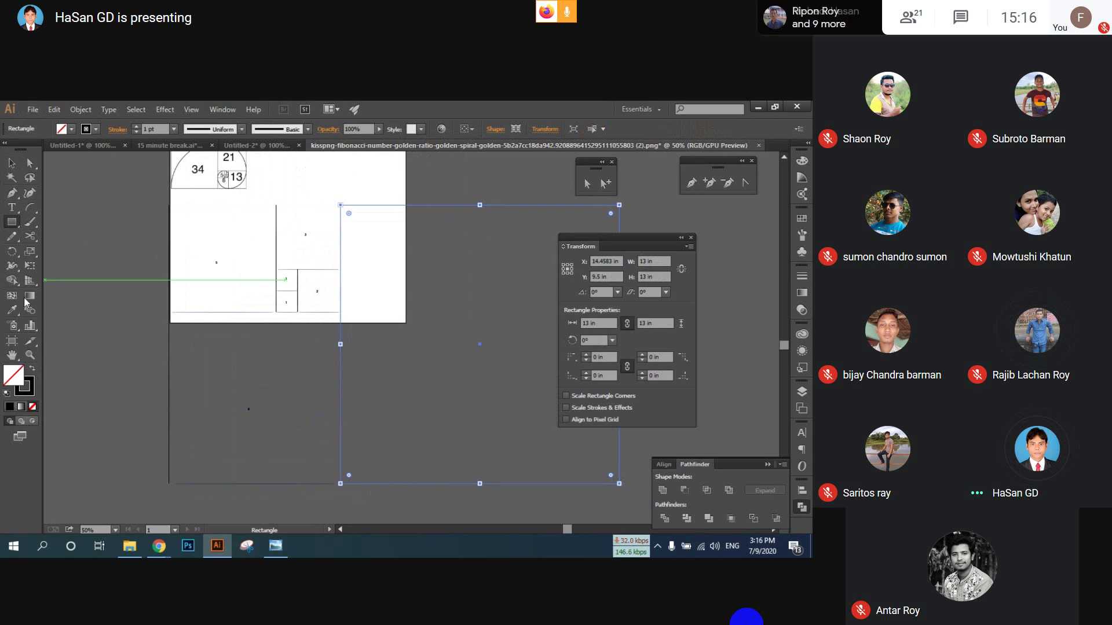
- Copy the label from the 8 in square into the 13 in square and change its number to match
click(9, 166)
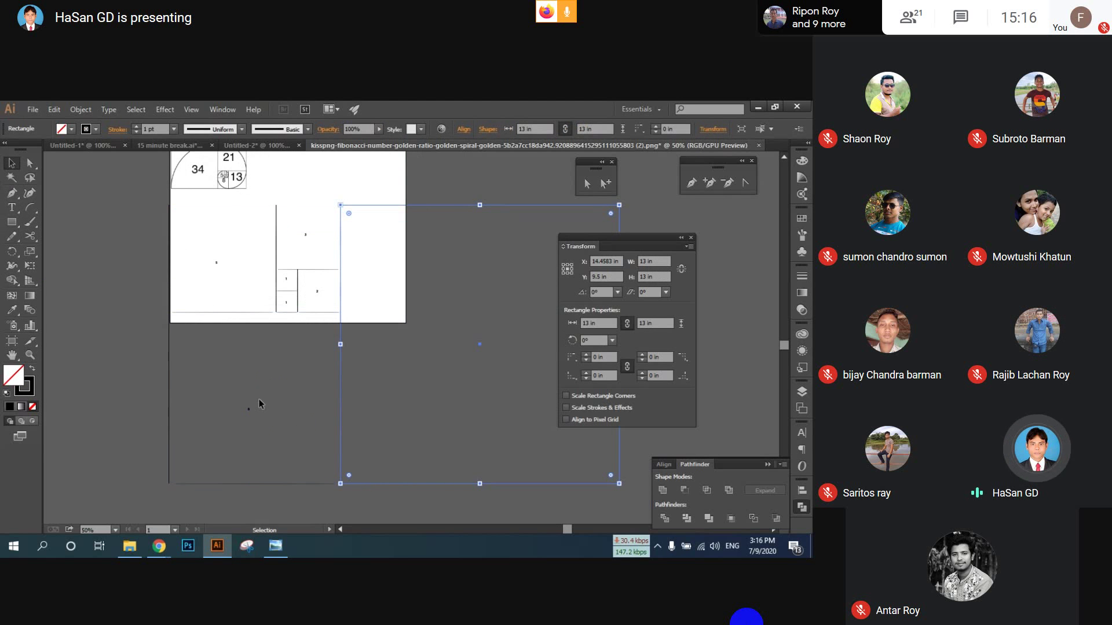
drag(250, 411, 456, 355)
key(t)
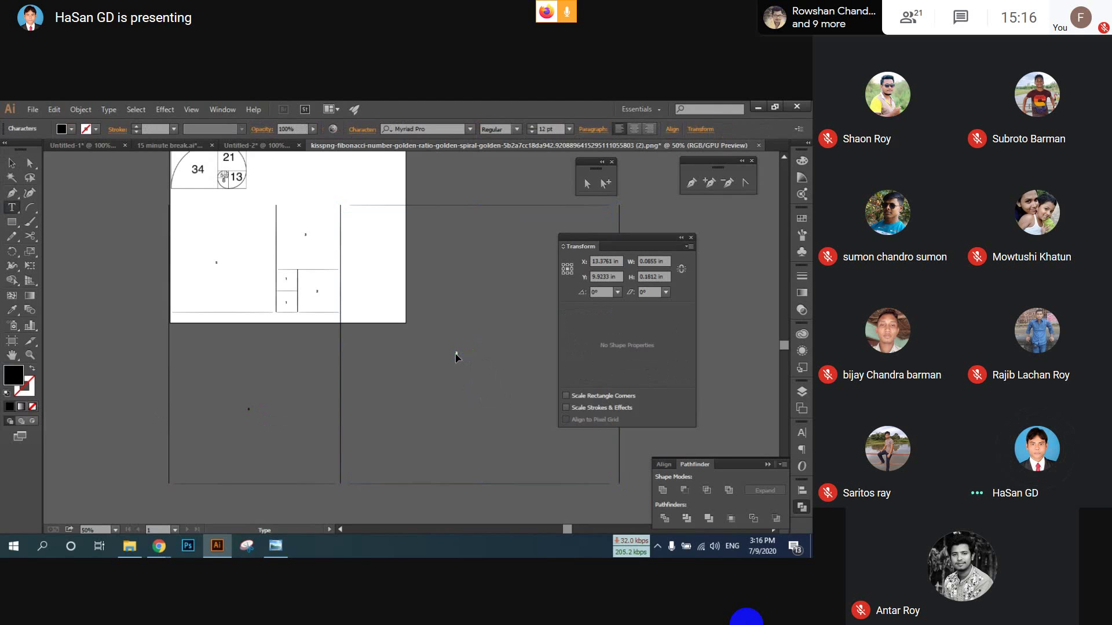
click(26, 166)
- Try to move the whole set of numbered squares down with Direct Selection, and undo the move
scroll(317, 247, down, 2)
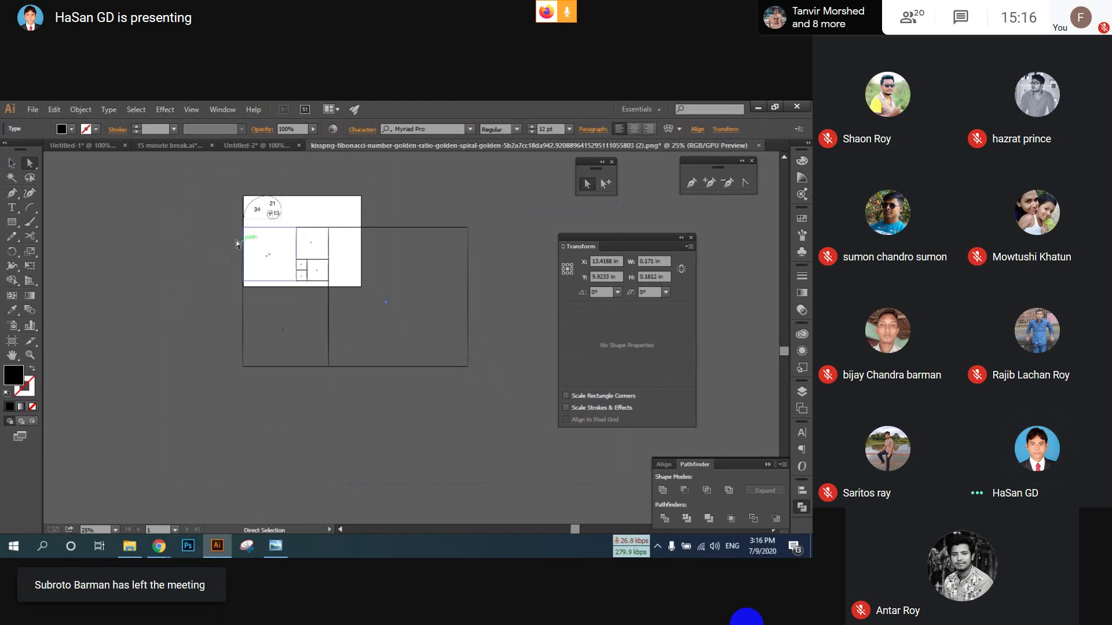
key(ctrl+a)
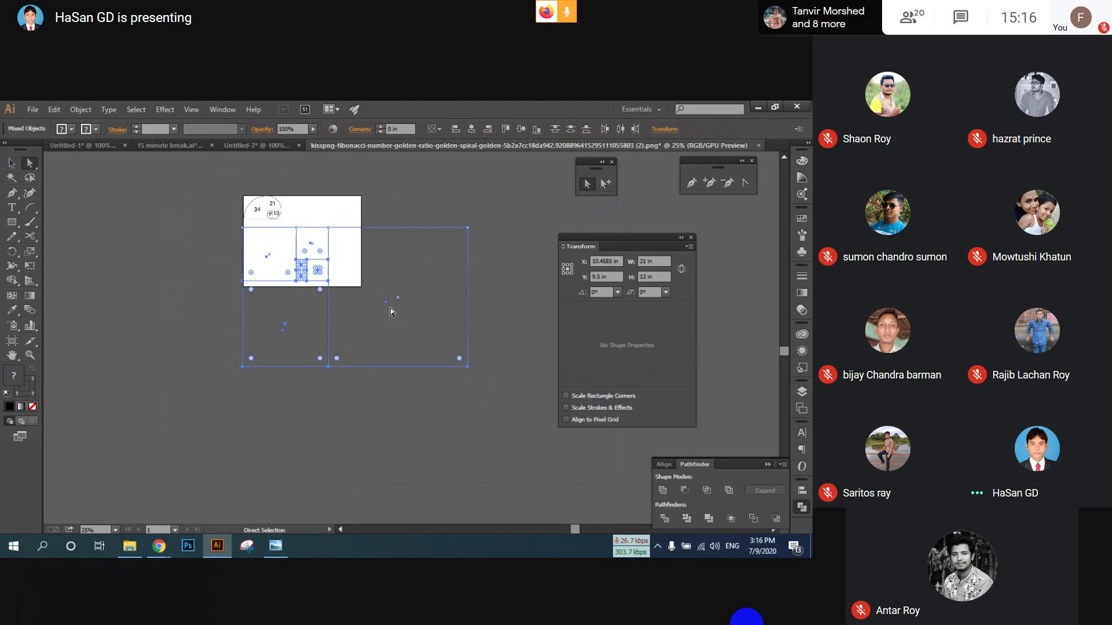
drag(387, 304, 387, 431)
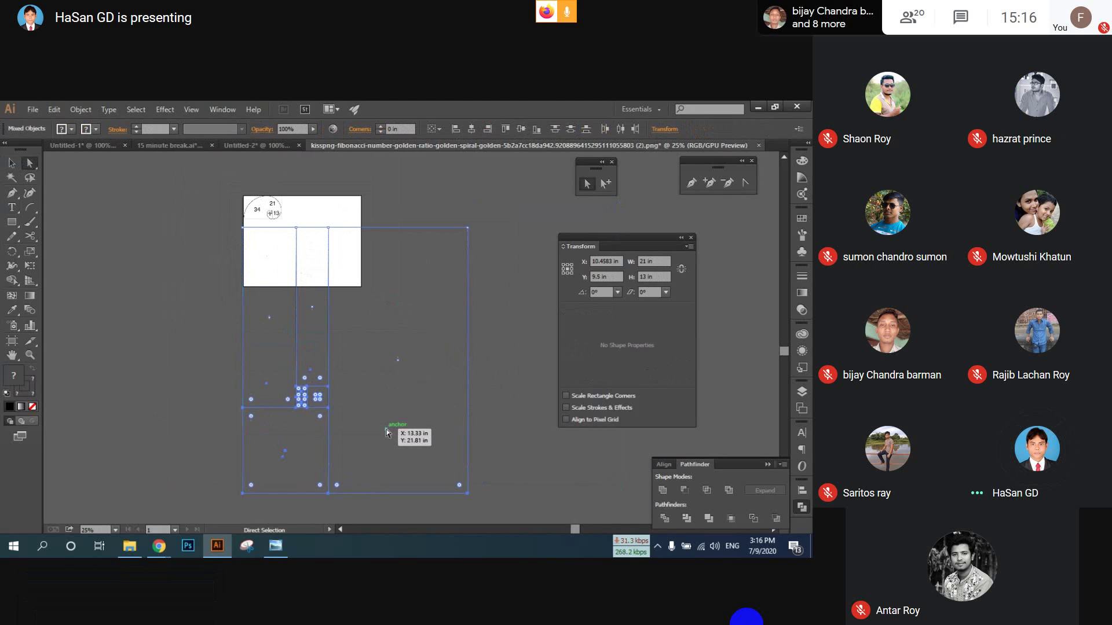
key(ctrl+z)
- Try applying the default white fill and black stroke to all the numbered squares and their labels
click(10, 164)
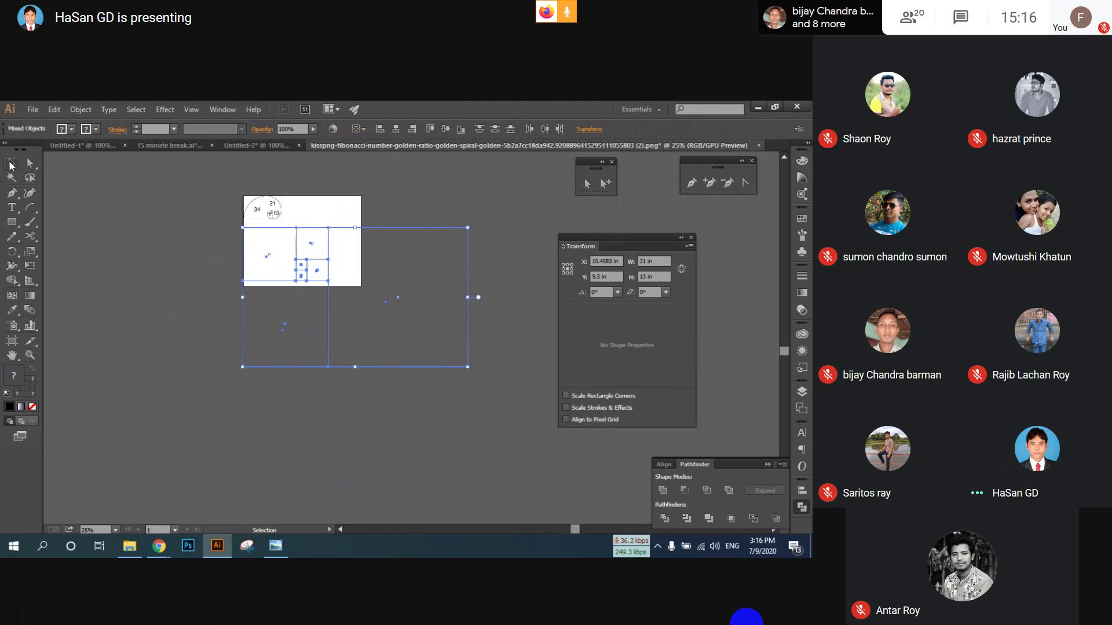
click(224, 237)
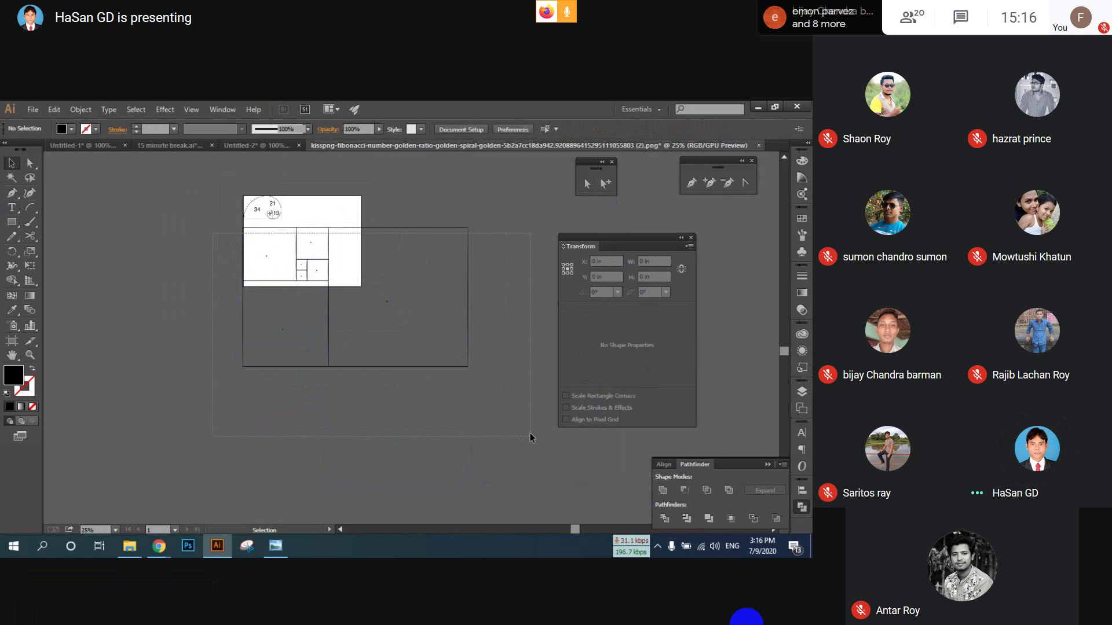
key(ctrl+a)
click(71, 129)
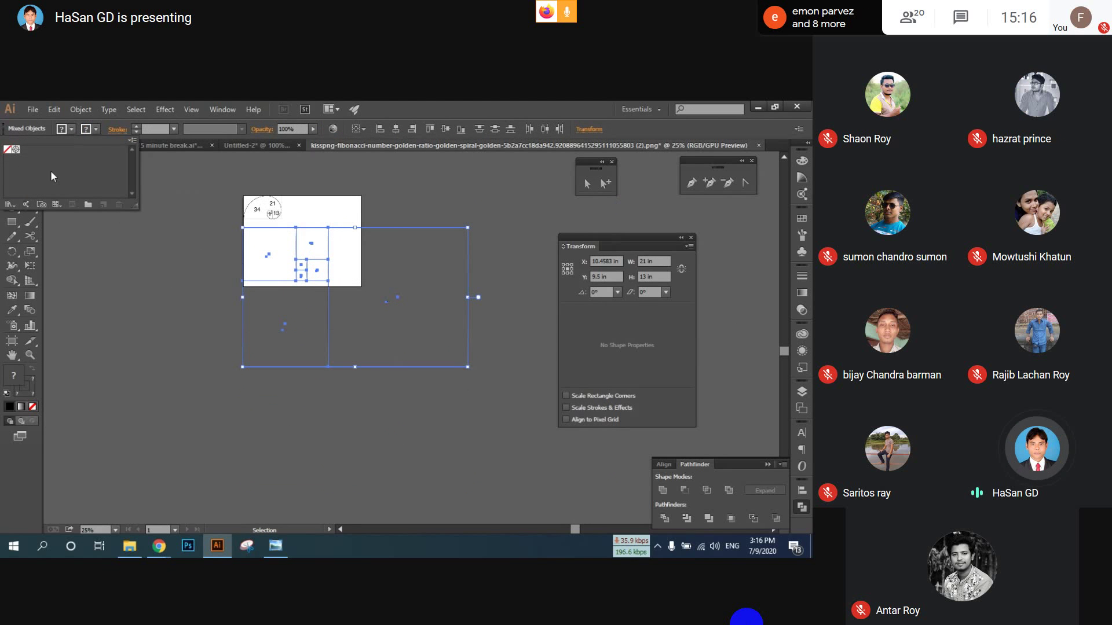
click(7, 397)
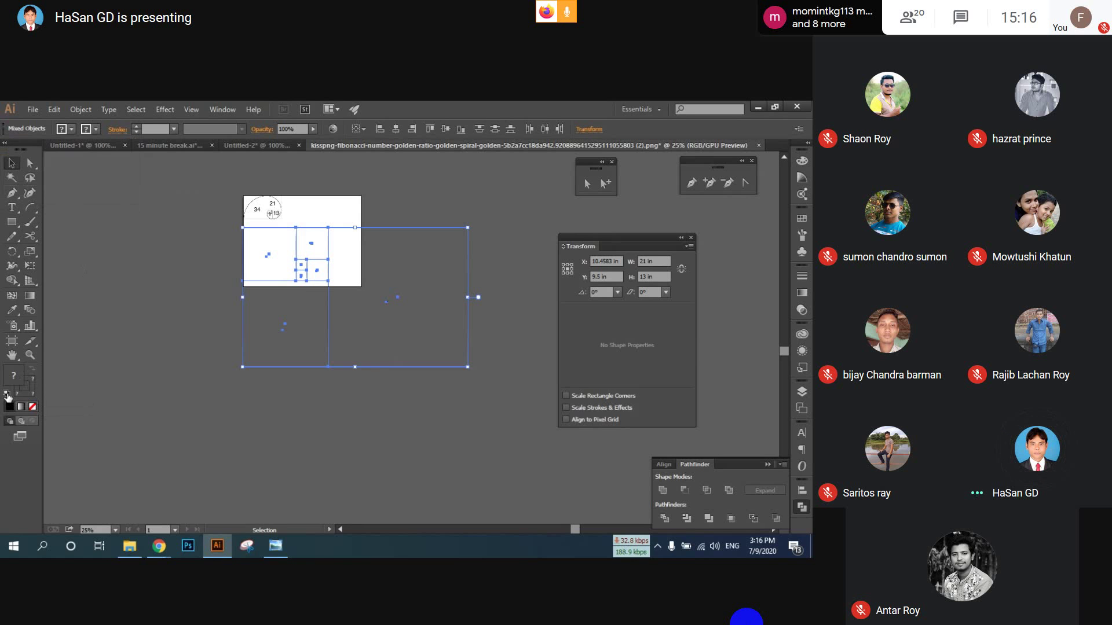
click(8, 397)
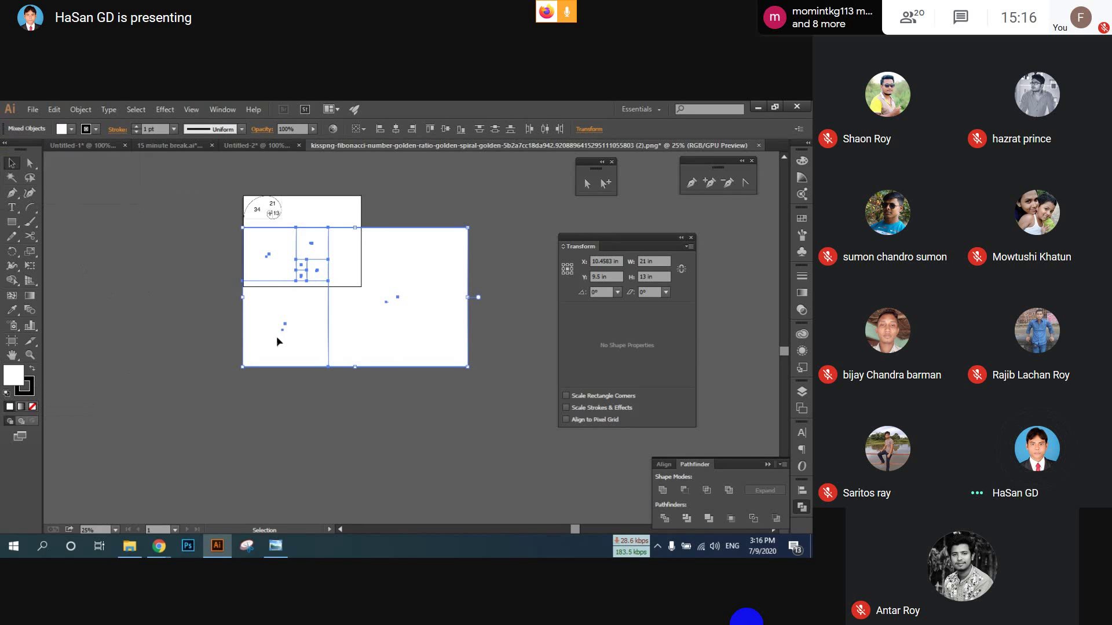
- Try moving the whole set of white-filled squares off the artboard, below and to its left
scroll(325, 318, left, 2)
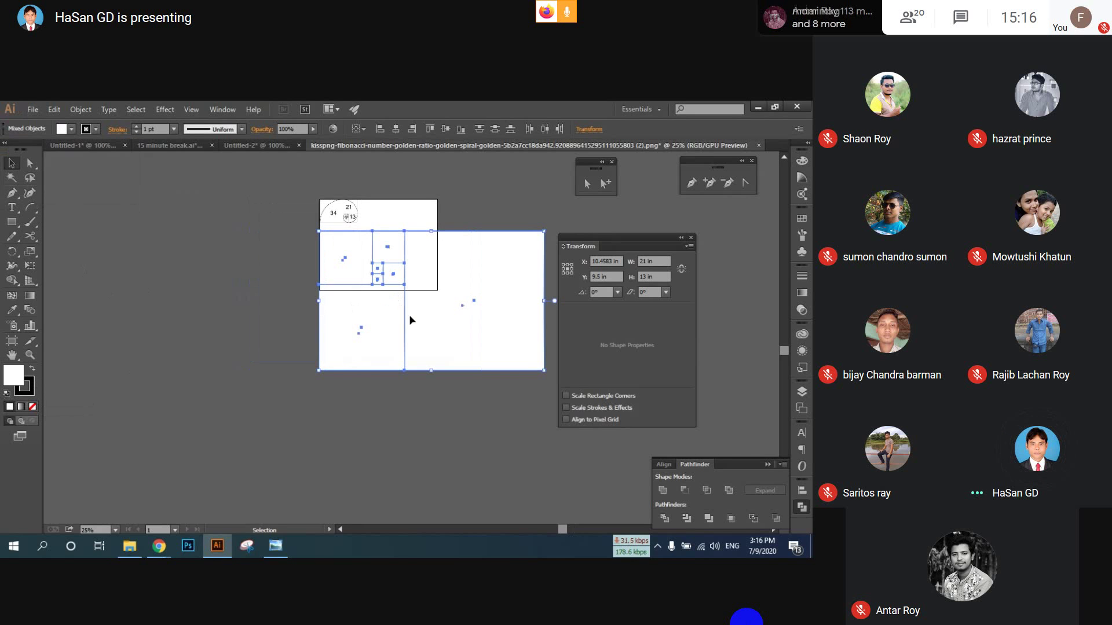
drag(409, 314, 154, 436)
scroll(180, 432, left, 5)
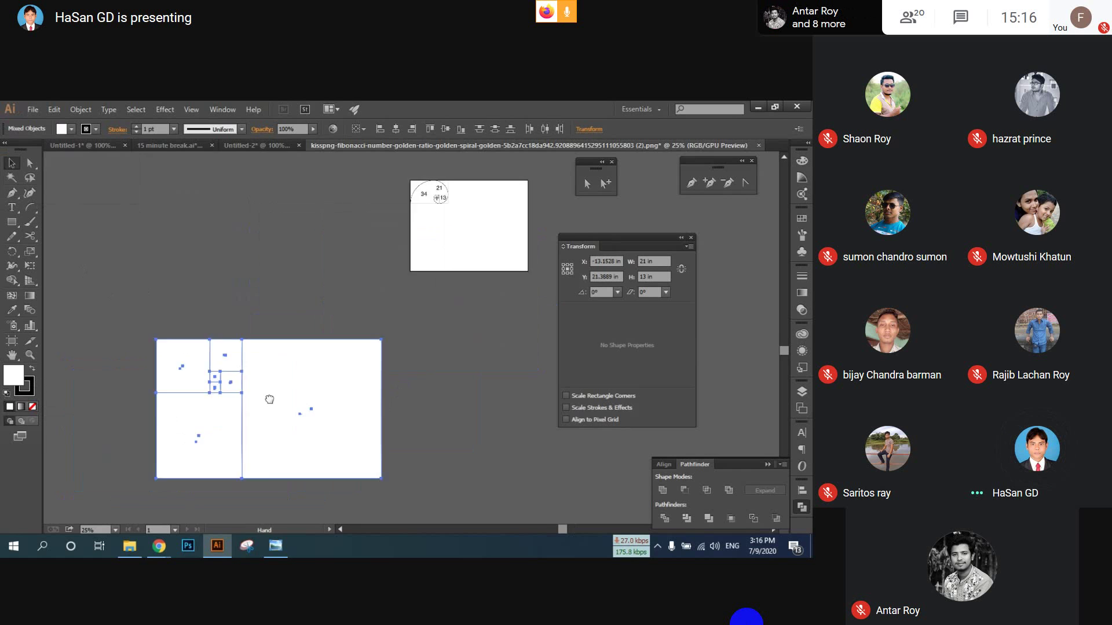
drag(327, 400, 243, 392)
click(252, 267)
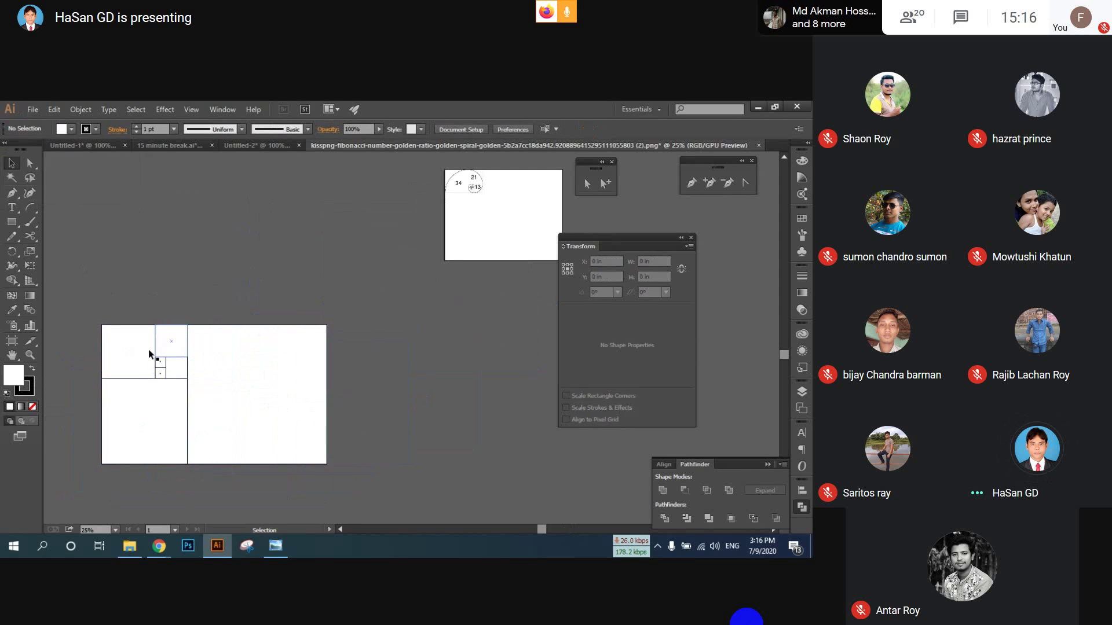
key(ctrl+a)
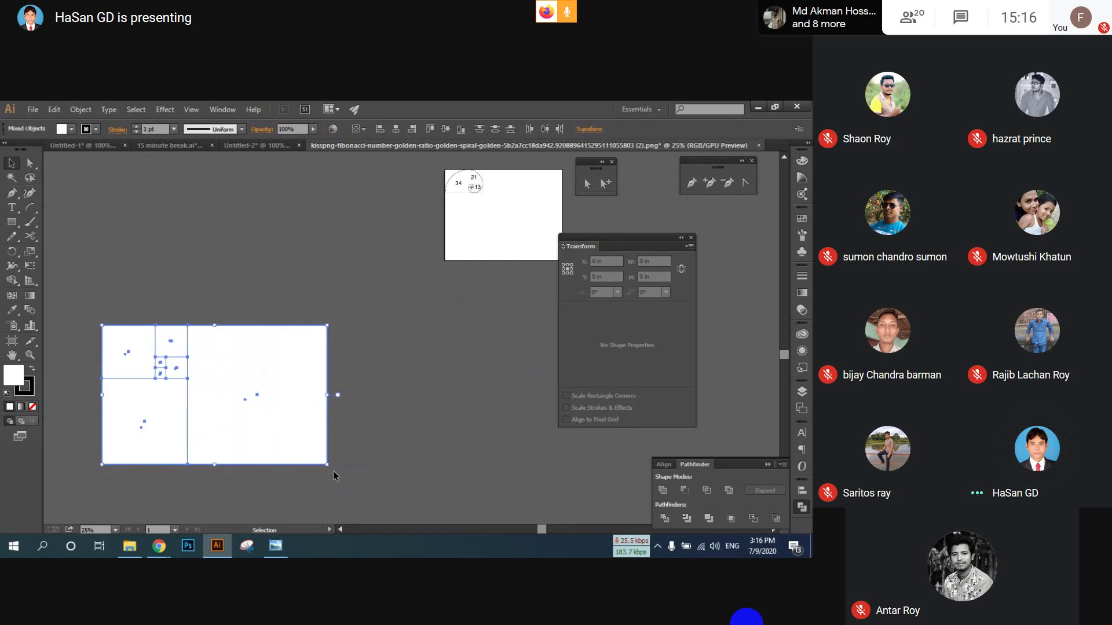
click(365, 421)
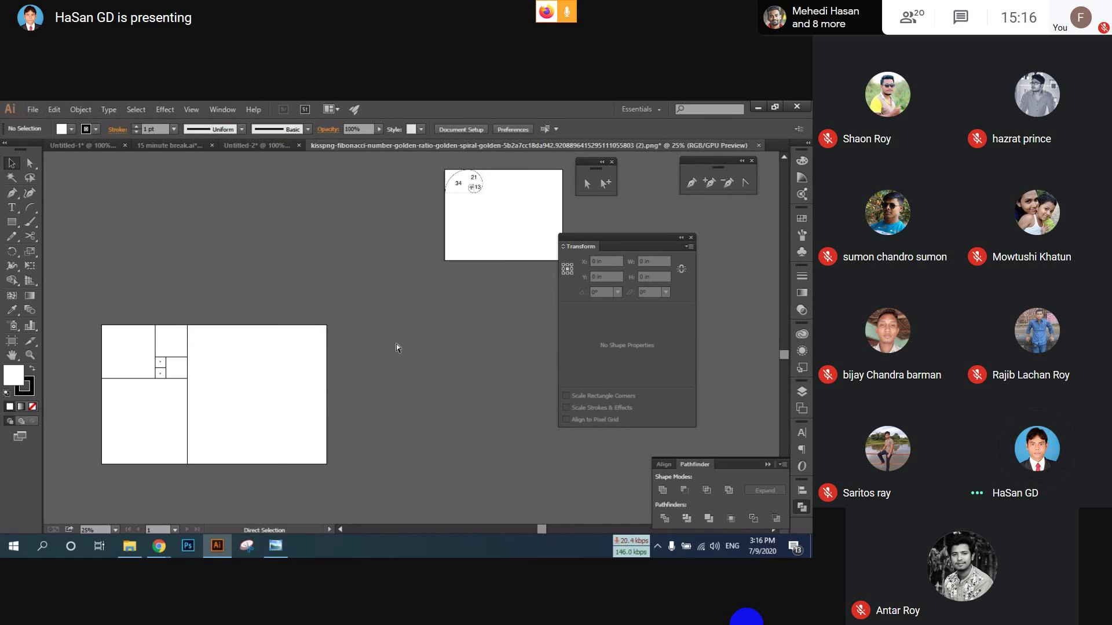
- Undo the move of the squares and the default fill and stroke applied to them
key(ctrl+z)
key(ctrl+z)
drag(394, 349, 249, 346)
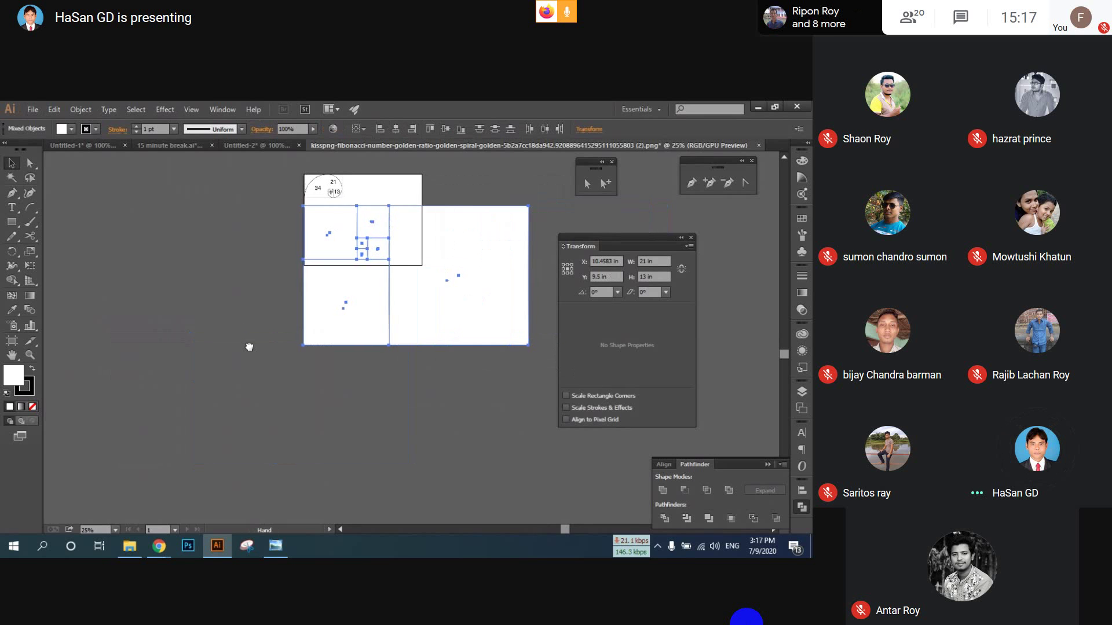
key(ctrl+z)
click(353, 387)
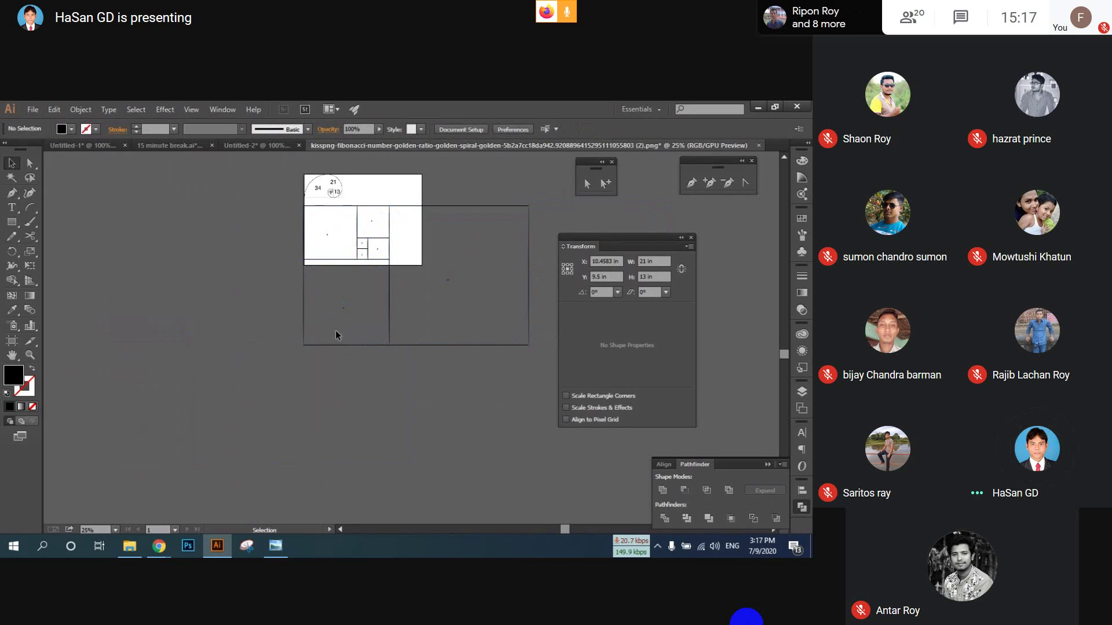
- Select the number labels in the squares together and bring them to the front
key(ctrl+plus)
key(ctrl+plus)
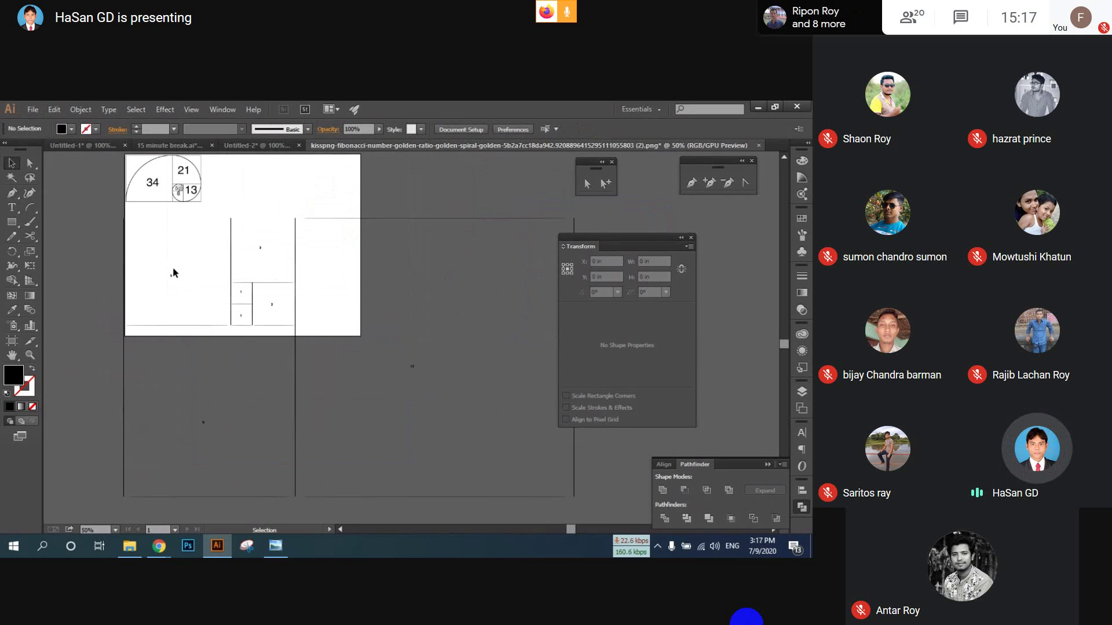
click(180, 283)
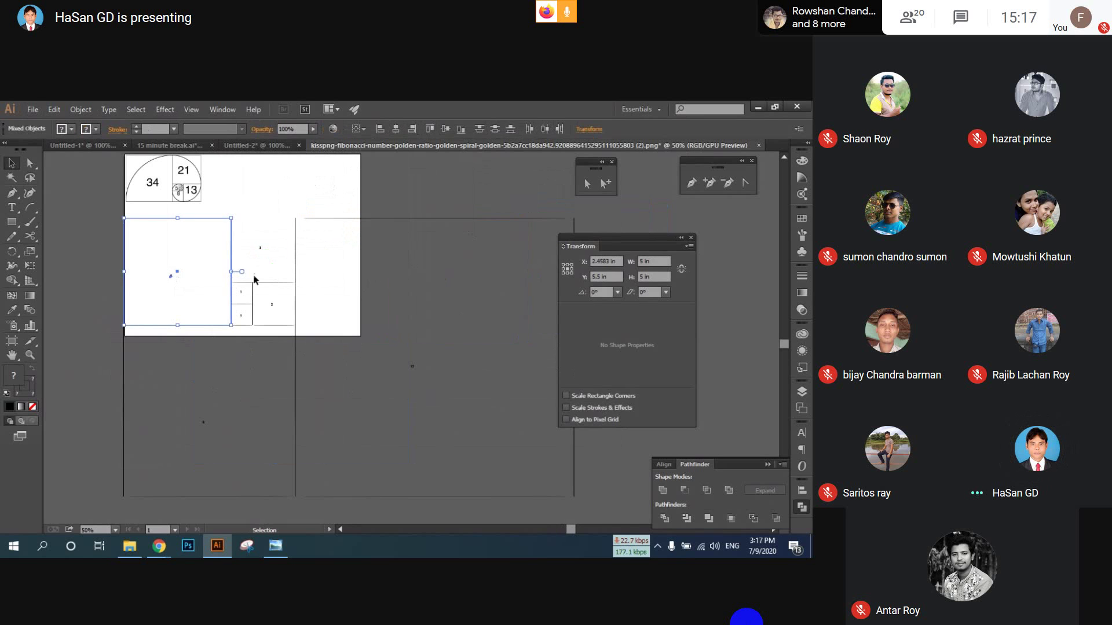
click(262, 246)
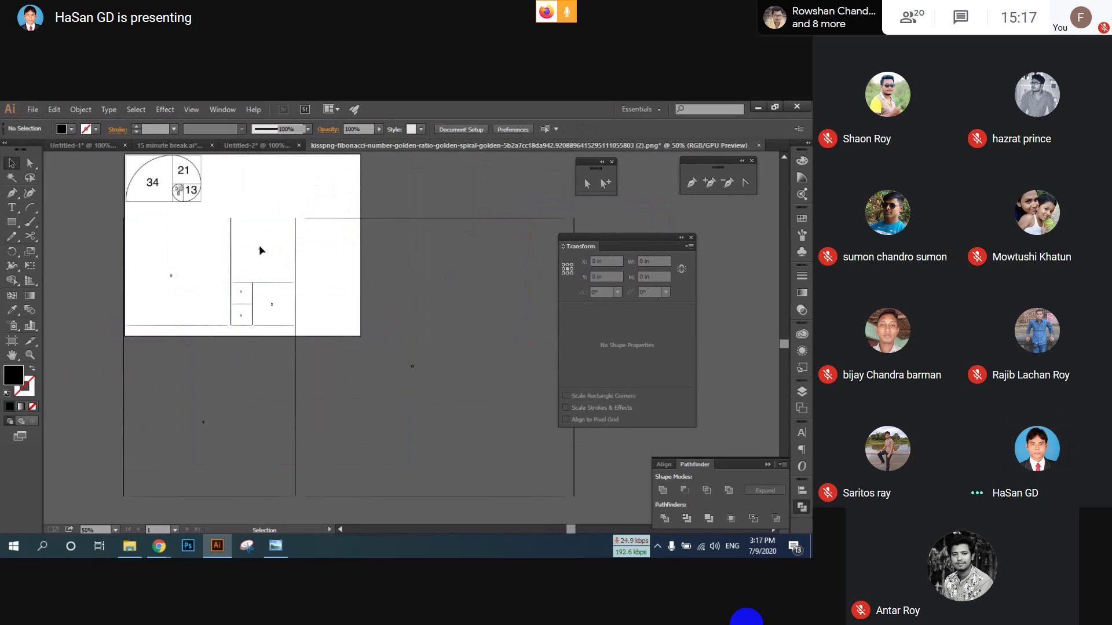
drag(259, 248, 172, 278)
drag(262, 294, 241, 318)
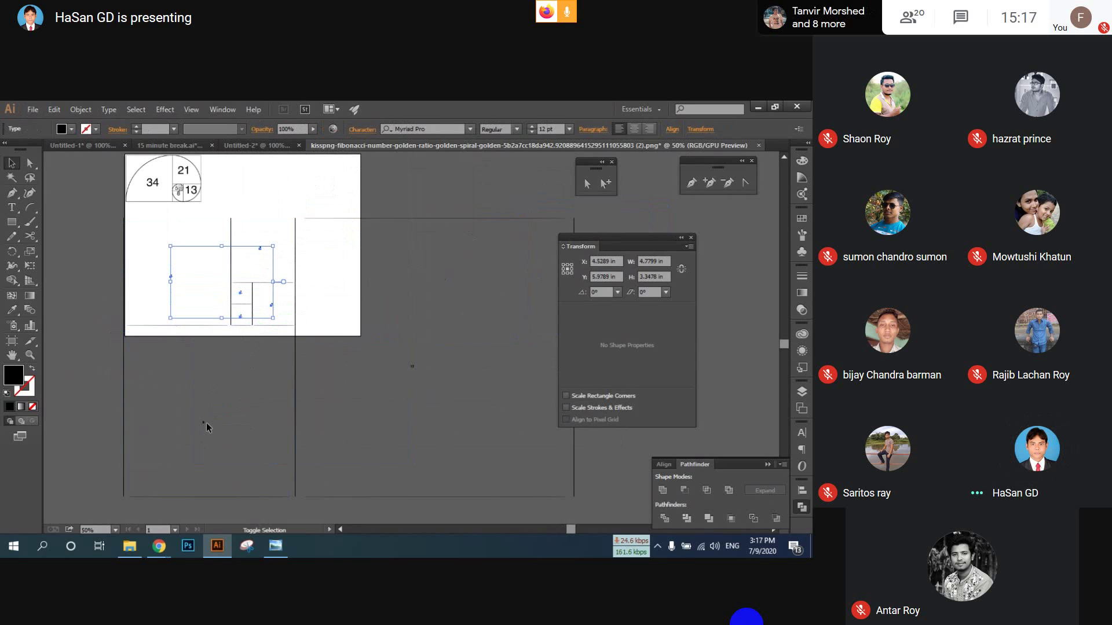
shift+click(411, 367)
right_click(411, 367)
mouse_move(503, 480)
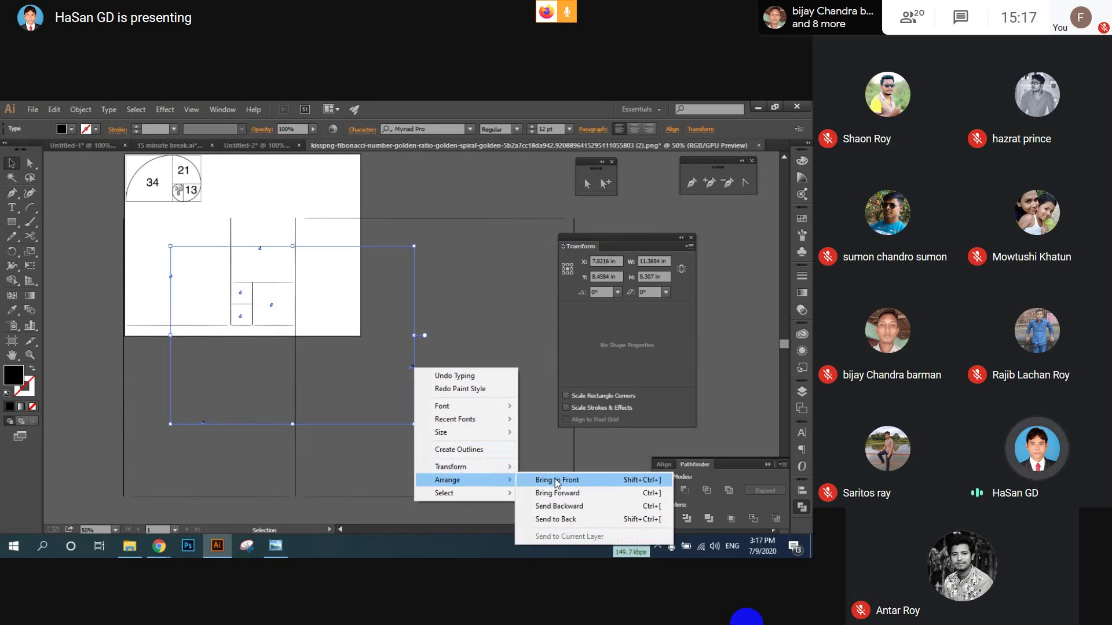
click(559, 481)
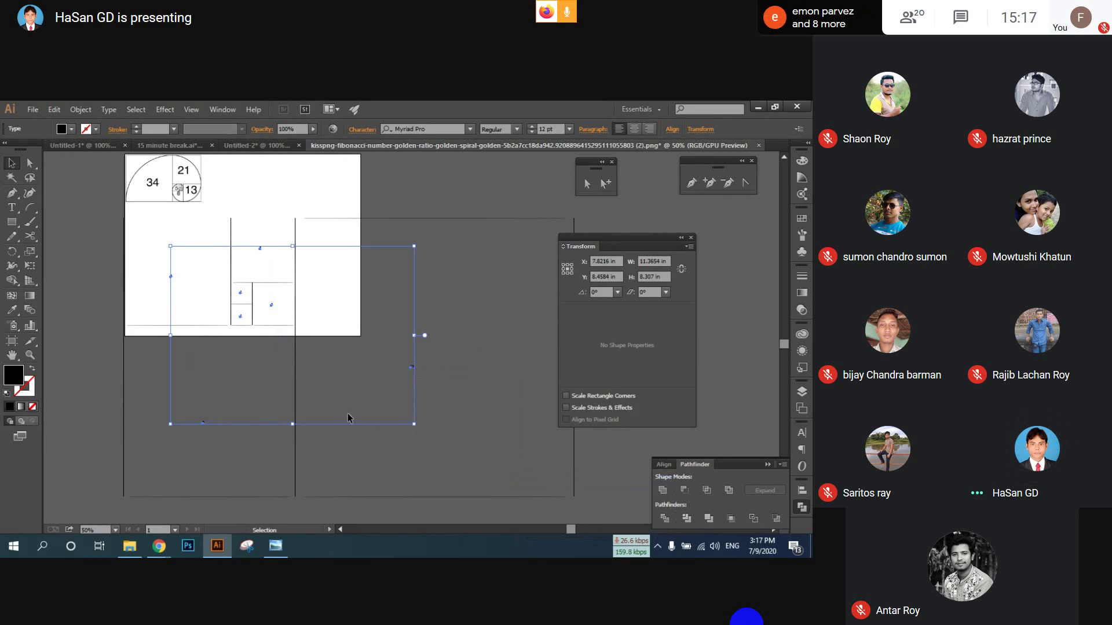
- Apply the default white fill and black stroke to all squares and labels, and move the set off the artboard to the left
scroll(344, 402, down, 2)
drag(227, 311, 534, 464)
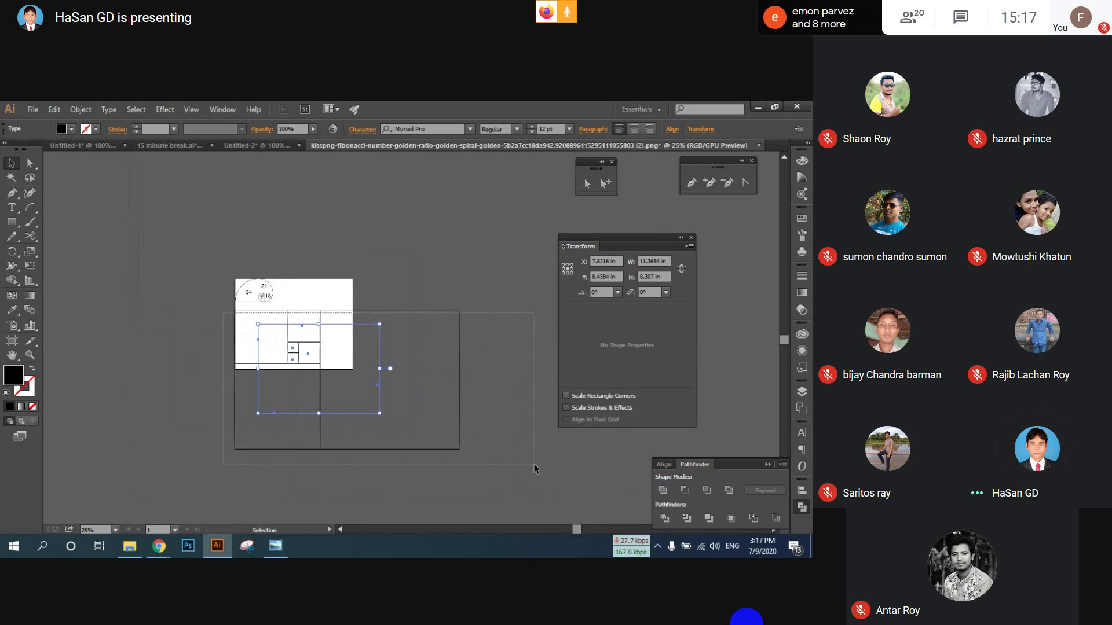
click(6, 393)
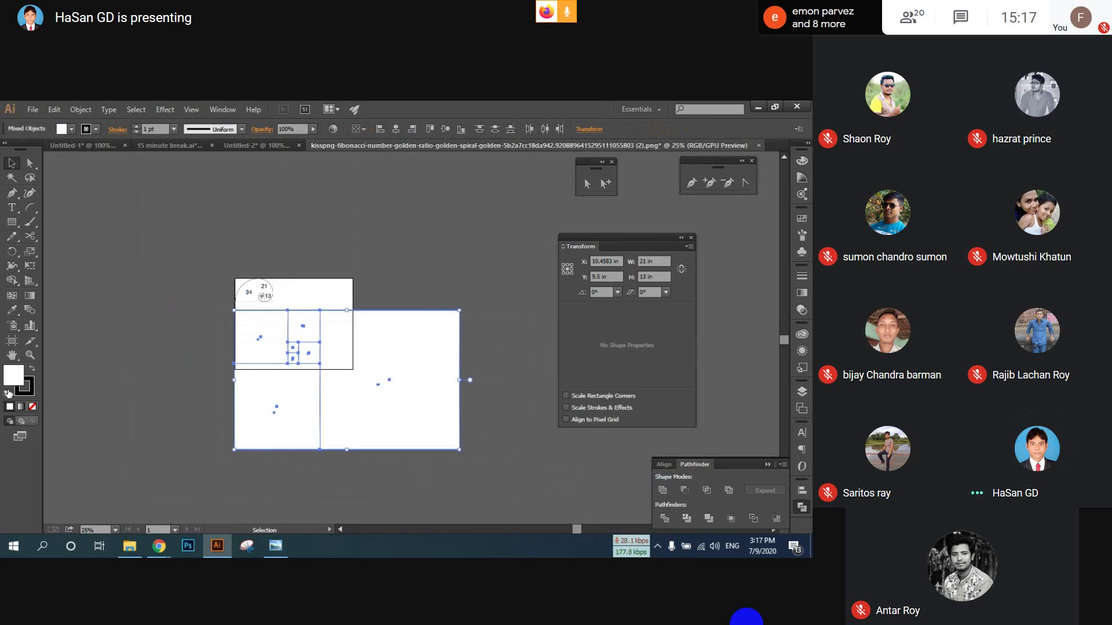
drag(413, 387, 186, 426)
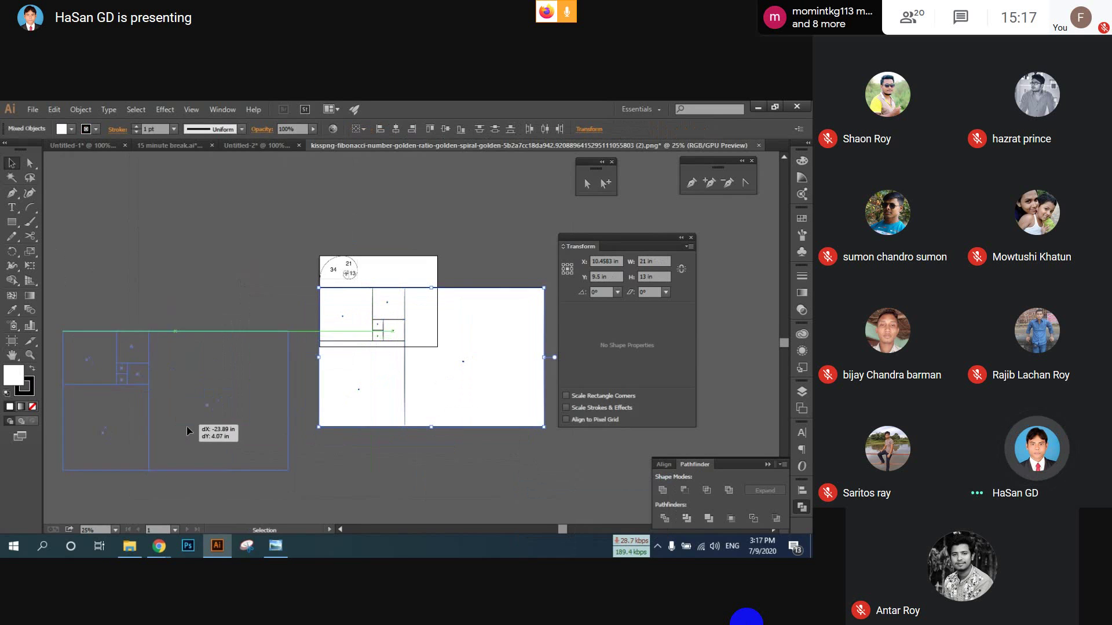
drag(272, 422, 344, 413)
click(436, 405)
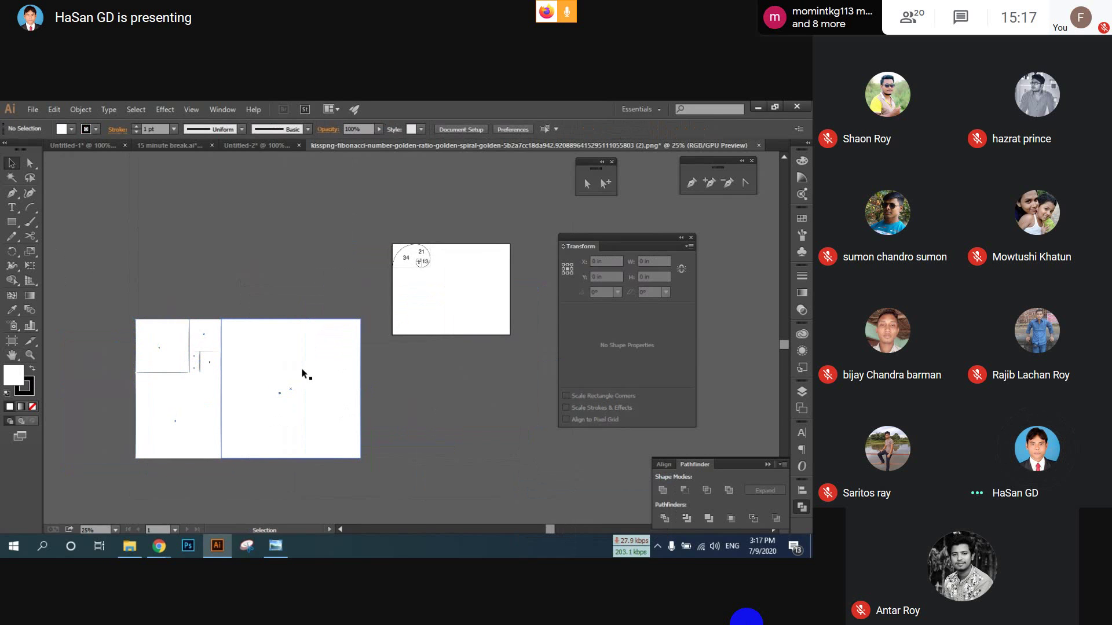
- Set the stroke weight of all the squares and their labels to 8 pt
scroll(301, 367, up, 1)
scroll(298, 368, up, 2)
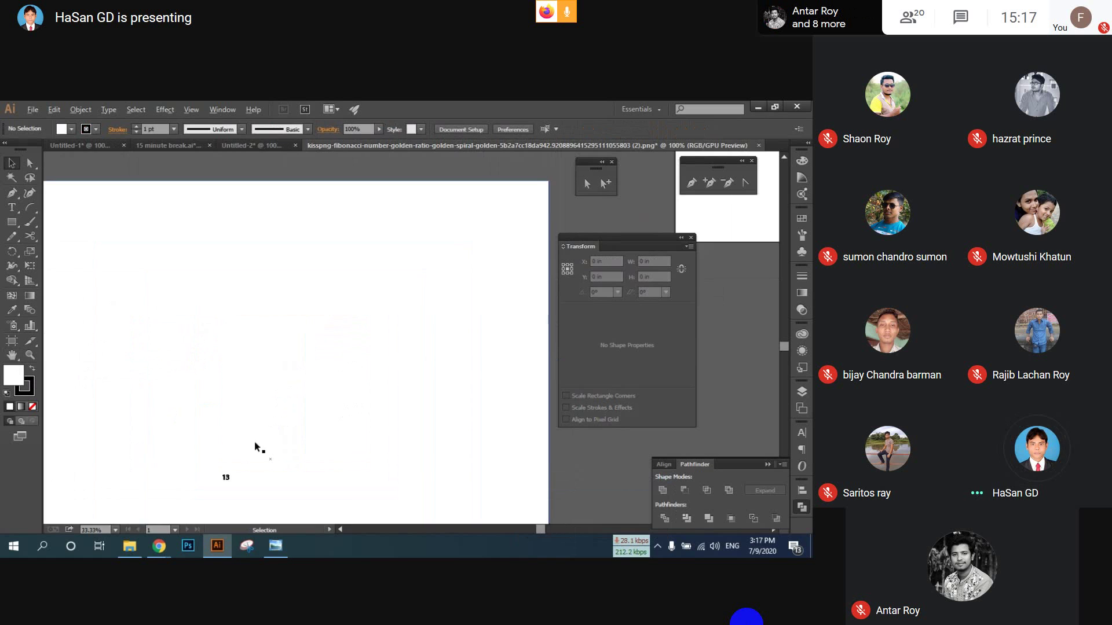
scroll(282, 436, down, 3)
drag(231, 481, 248, 405)
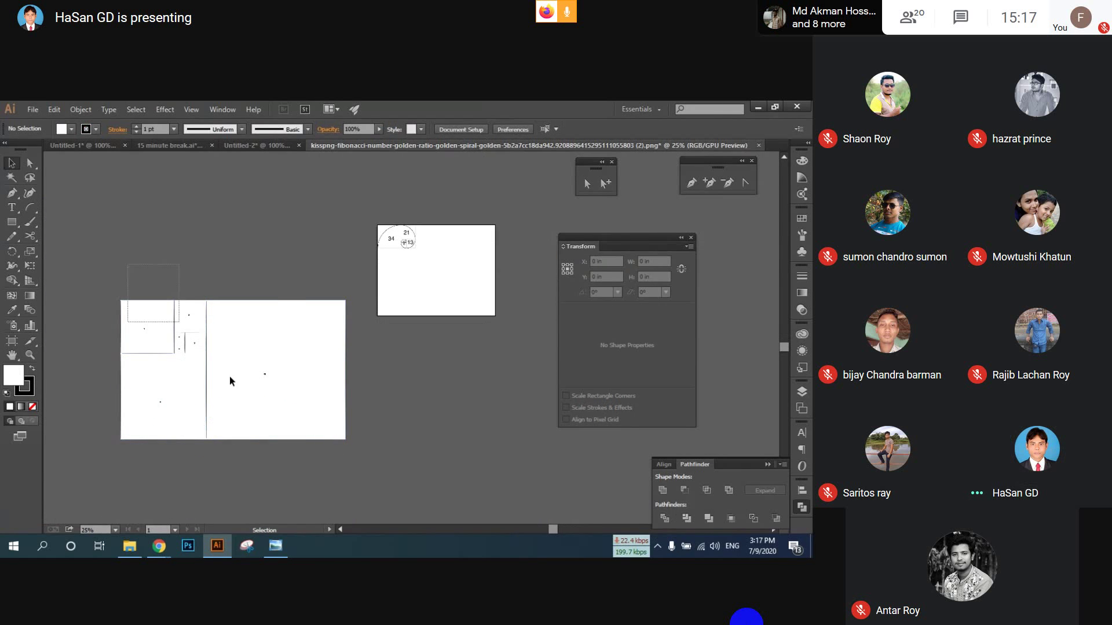
drag(351, 478, 153, 291)
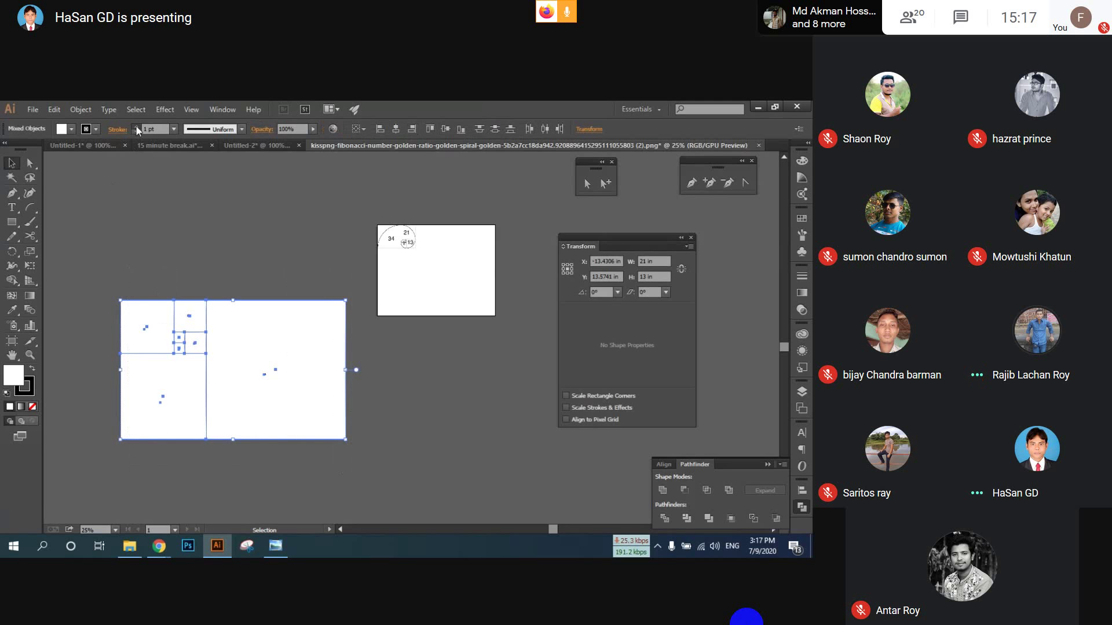
key(ctrl+d)
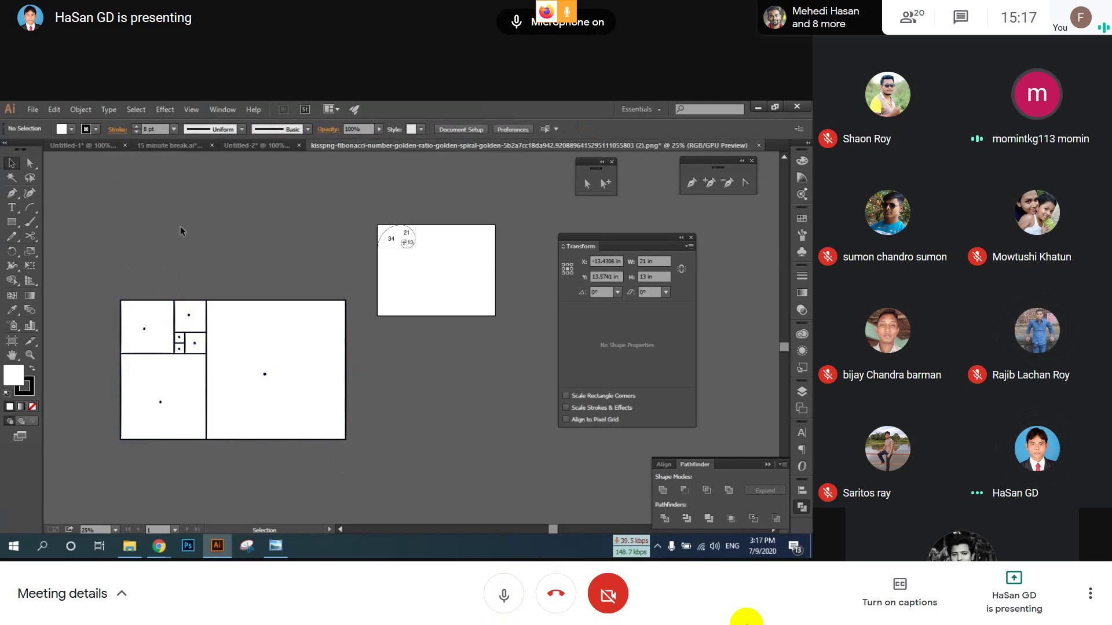
key(ctrl+d)
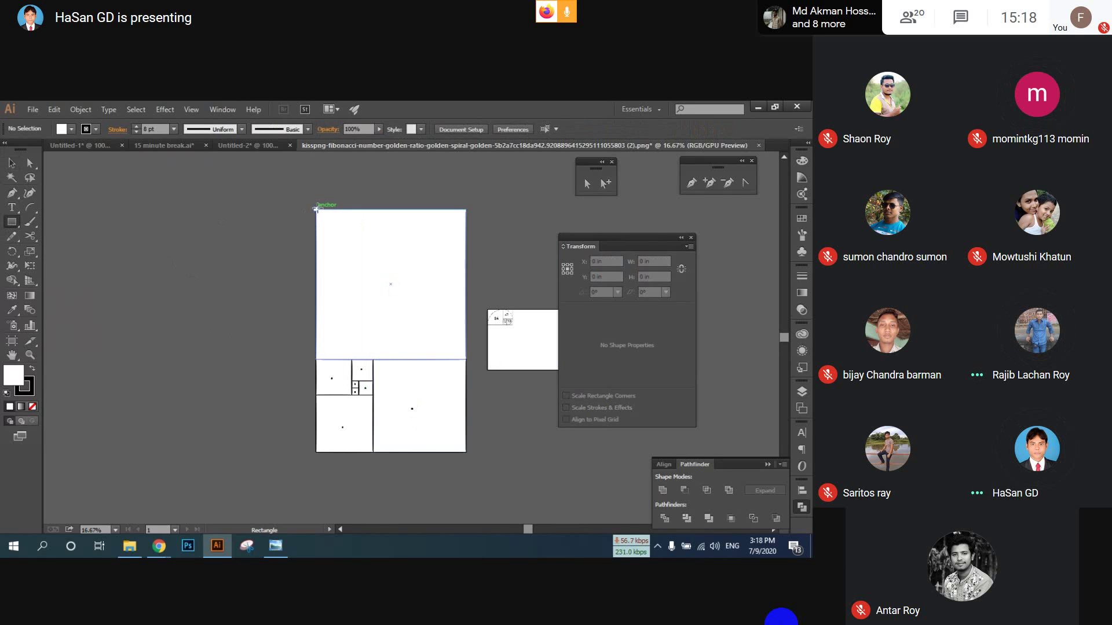
- Draw a 34 in square along the full left side of the existing squares
mouse_move(316, 210)
mouse_down()
mouse_move(224, 337)
mouse_move(196, 410)
mouse_move(207, 453)
mouse_up()
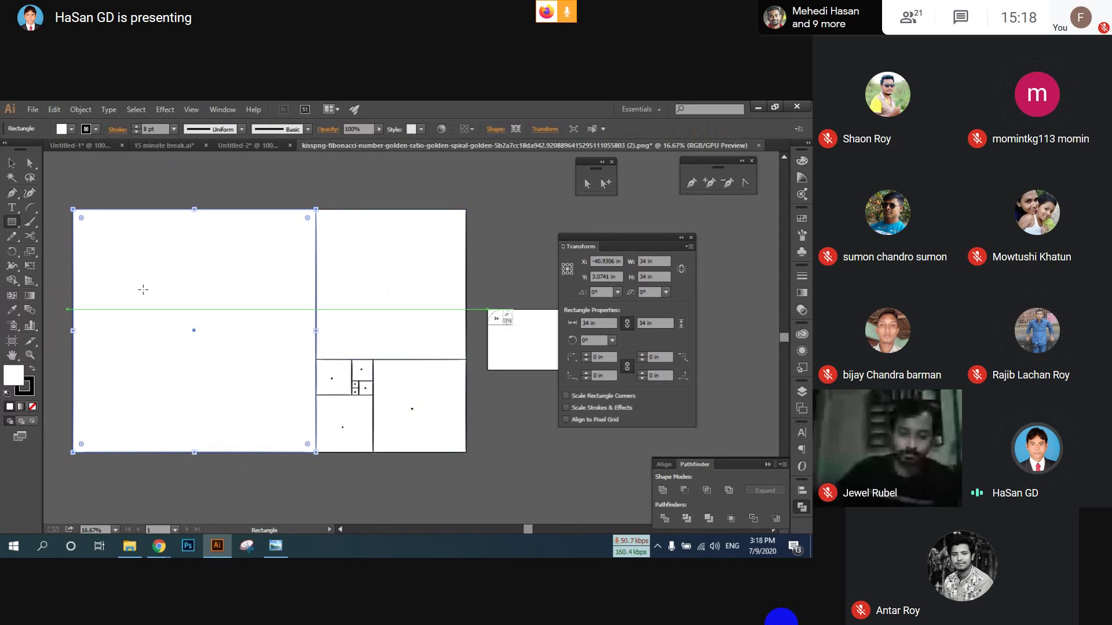
key(v)
click(490, 427)
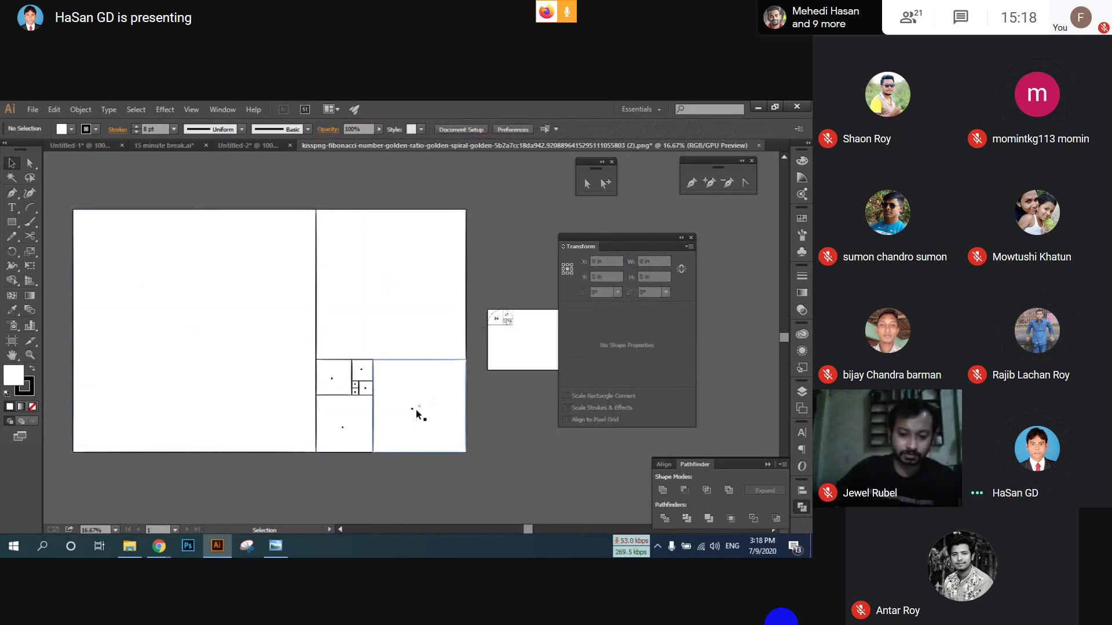
- Copy the label from the 13 in square into the 34 in square and open its text for editing
drag(416, 409, 183, 340)
key(t)
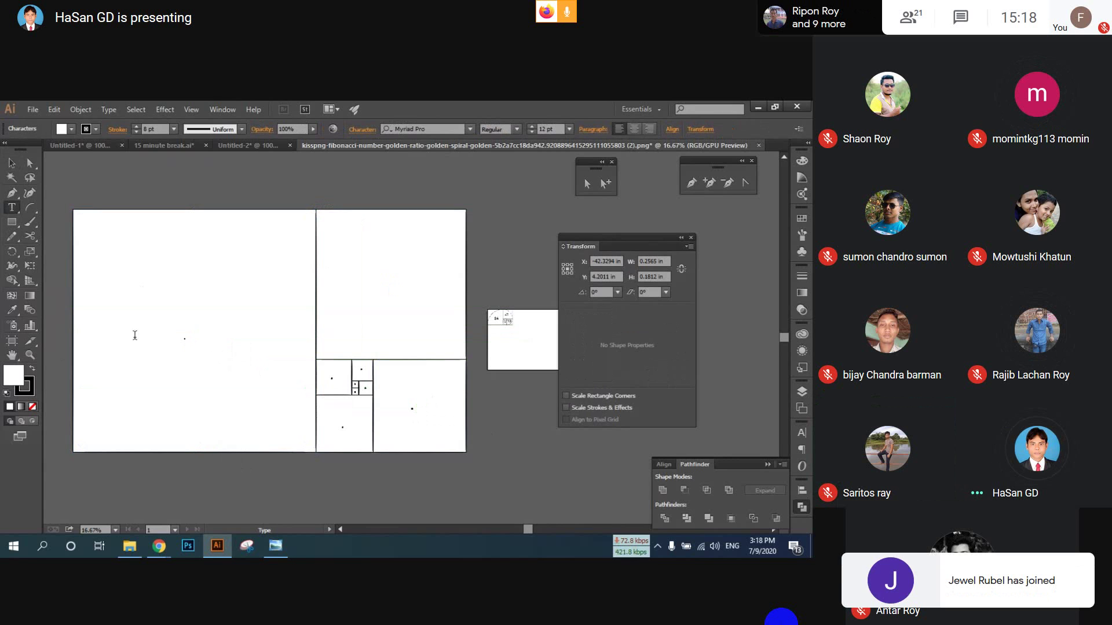
click(11, 164)
click(540, 506)
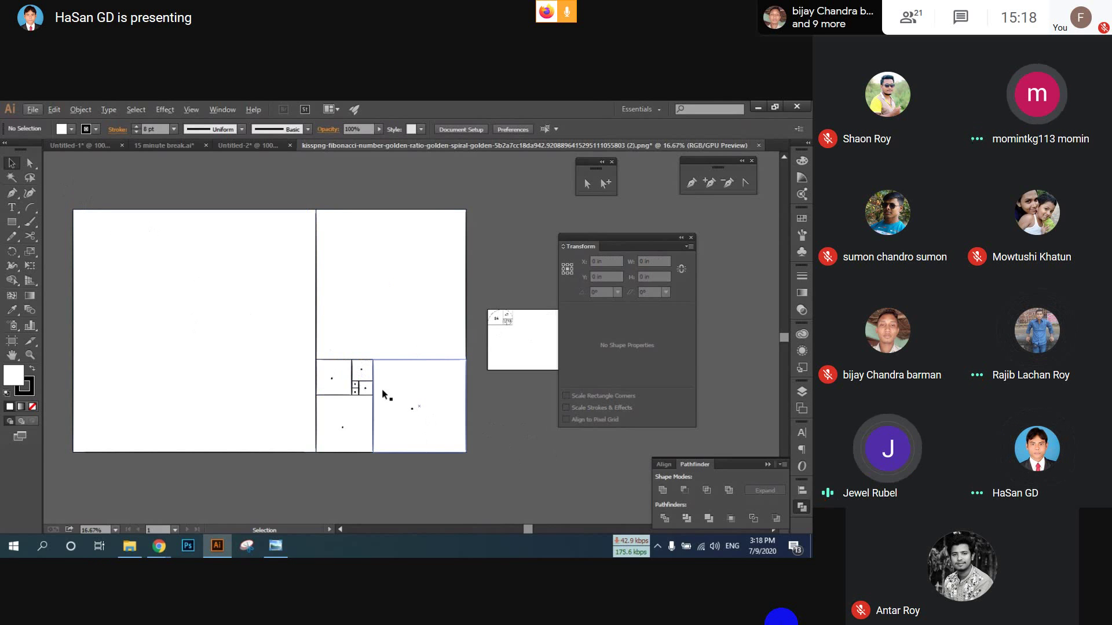
- Scale the whole set of squares and labels down to about 4.4 by 2.7 in and place it on the artboard
scroll(346, 367, up, 3)
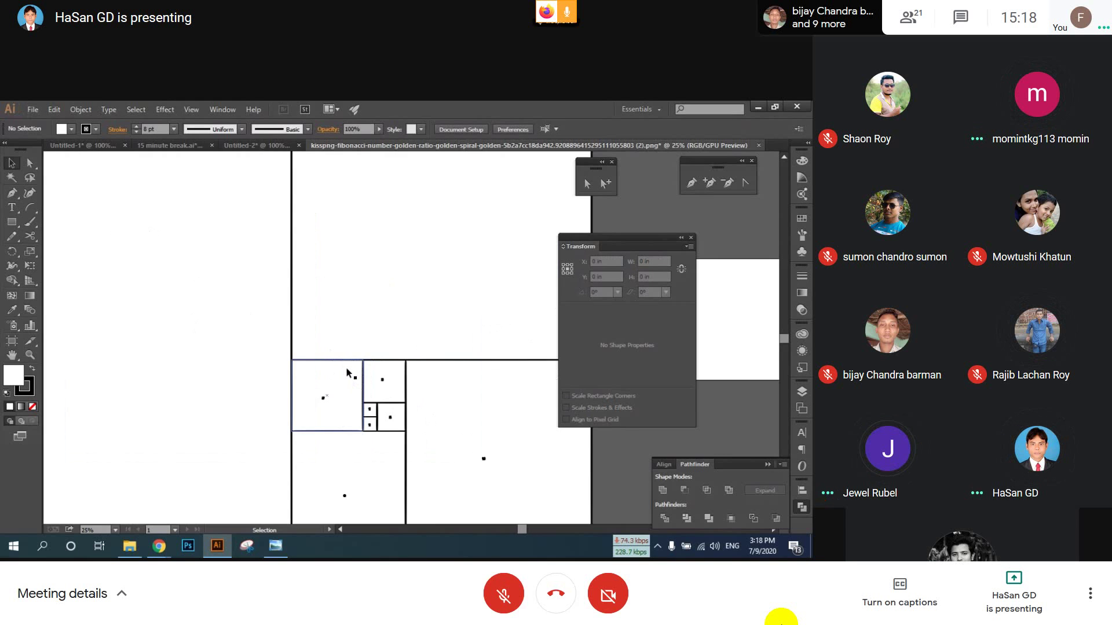
key(ctrl+d)
scroll(354, 376, down, 4)
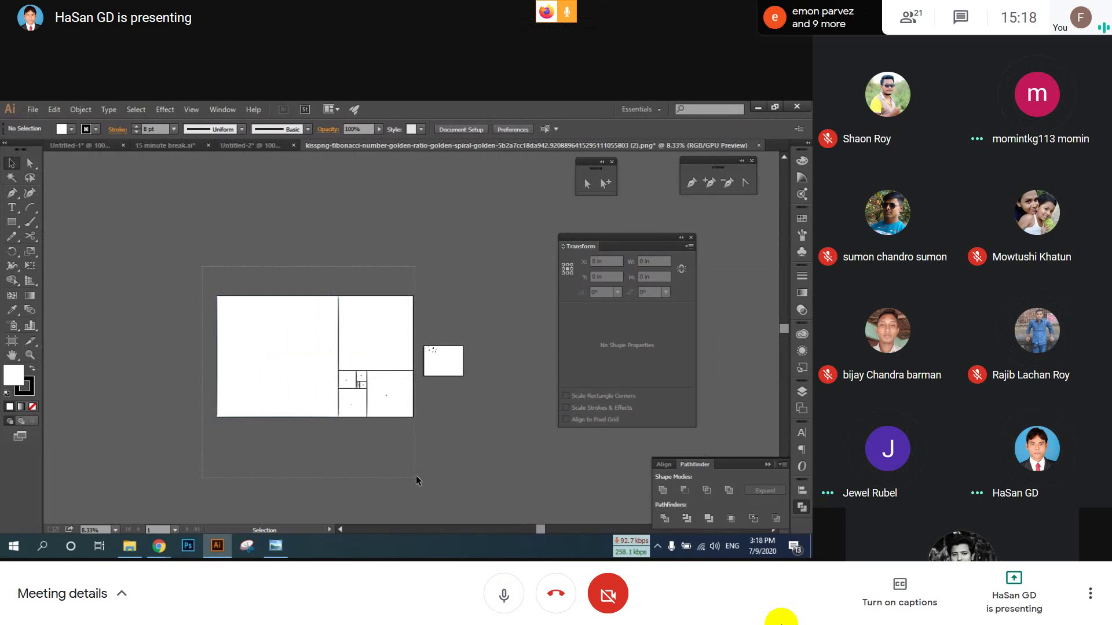
drag(415, 476, 416, 476)
key(ctrl+d)
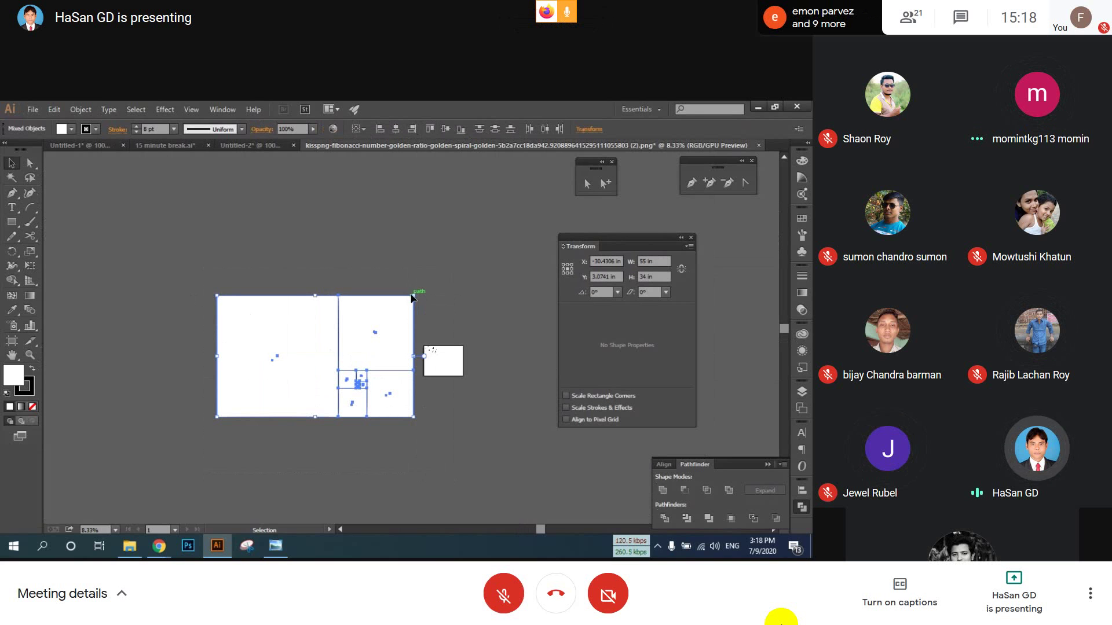
drag(414, 296, 436, 374)
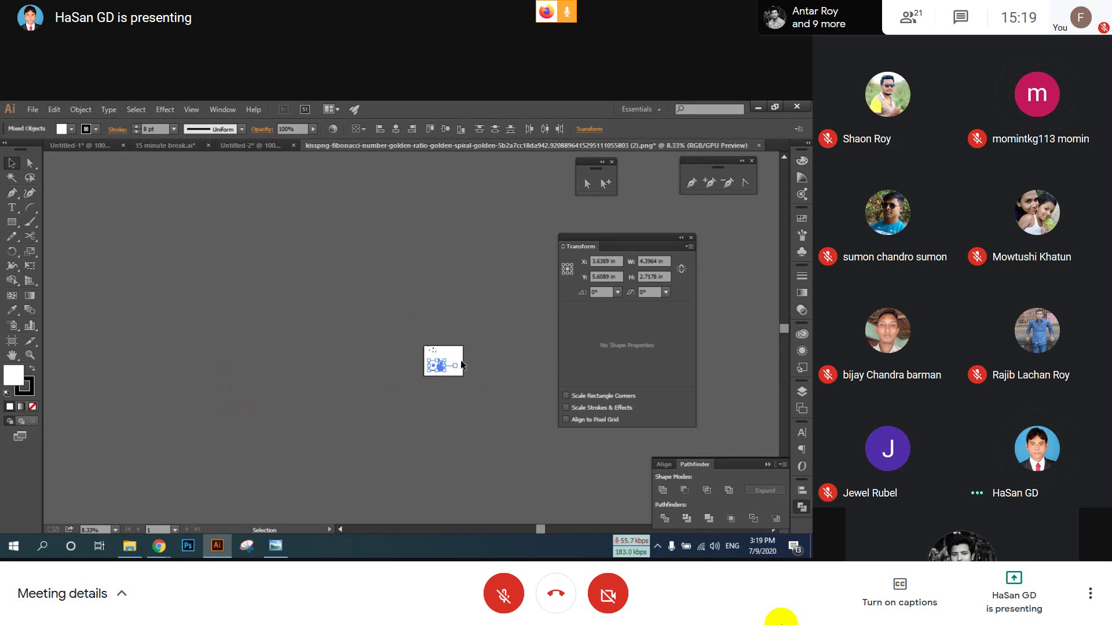
- Set the stroke weight of the scaled-down squares and their labels to 0.25 pt
scroll(416, 388, up, 6)
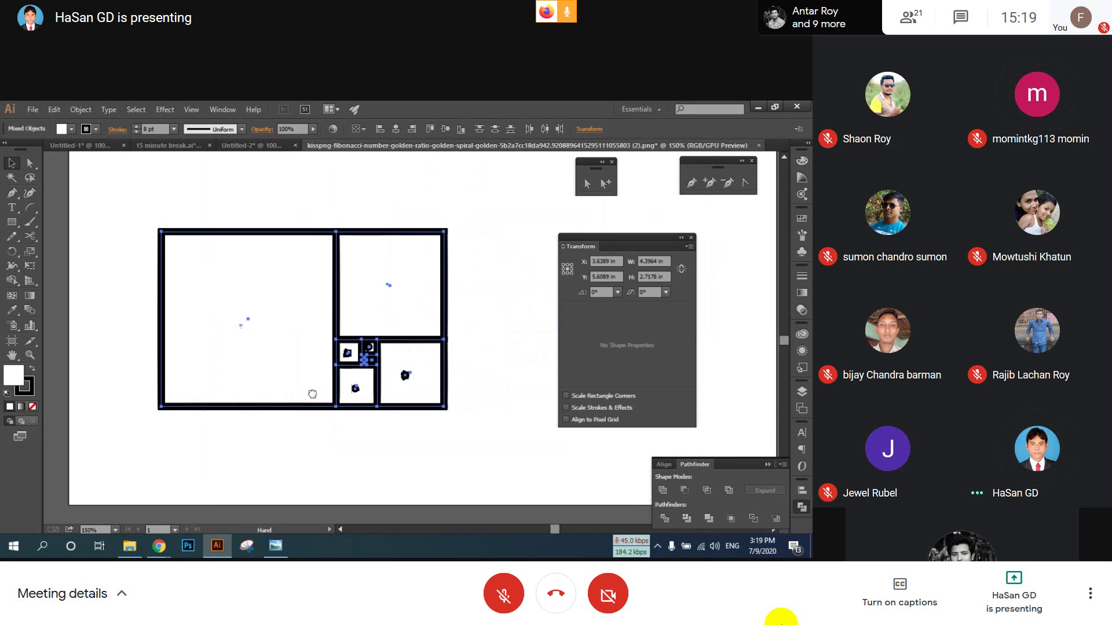
scroll(312, 394, down, 3)
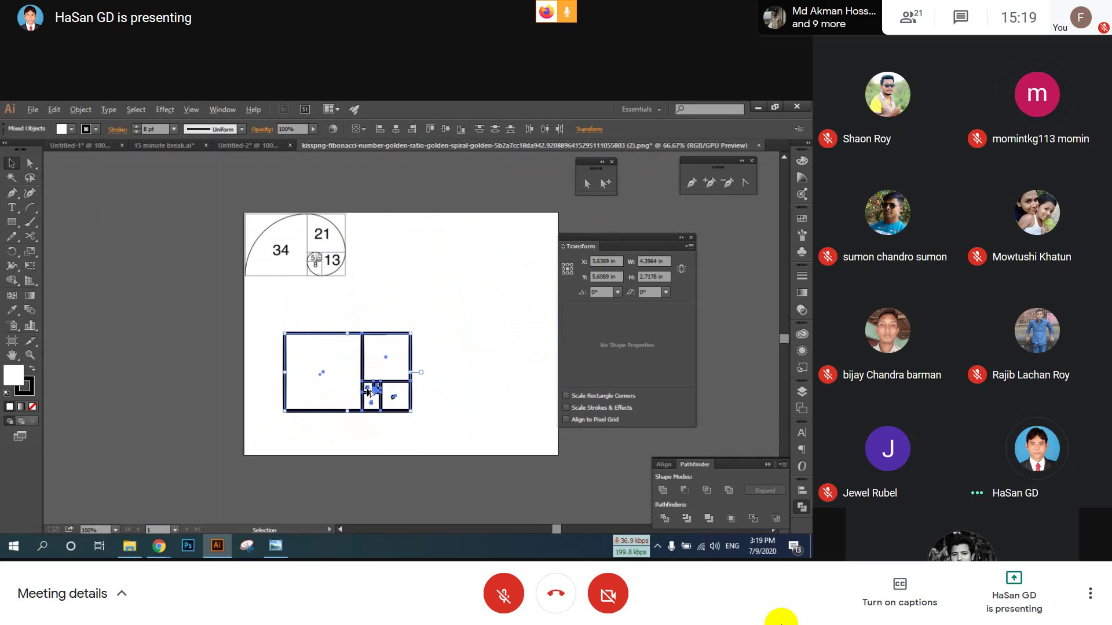
click(174, 129)
click(179, 143)
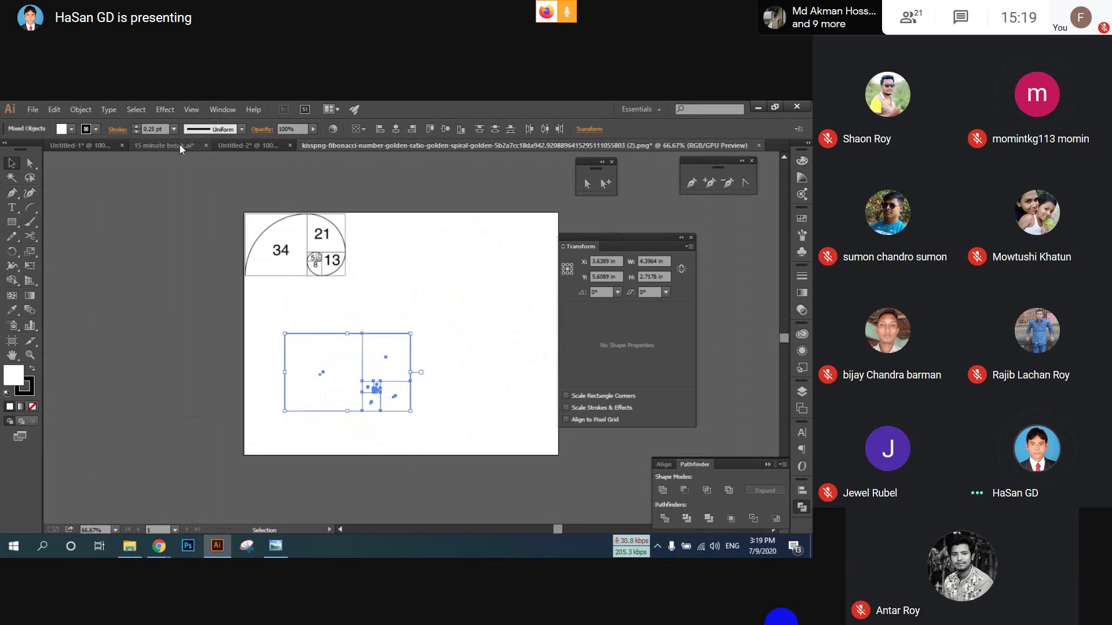
click(438, 378)
scroll(437, 378, up, 3)
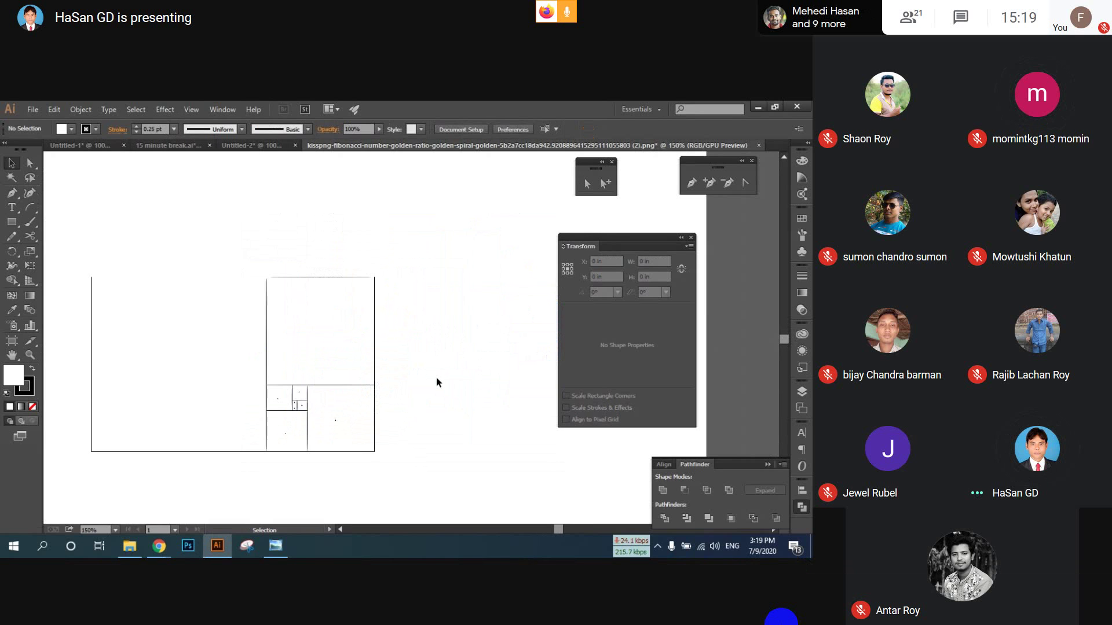
- Set the stroke weight of all the squares and their labels to 0.5 pt
drag(108, 224, 461, 465)
click(172, 130)
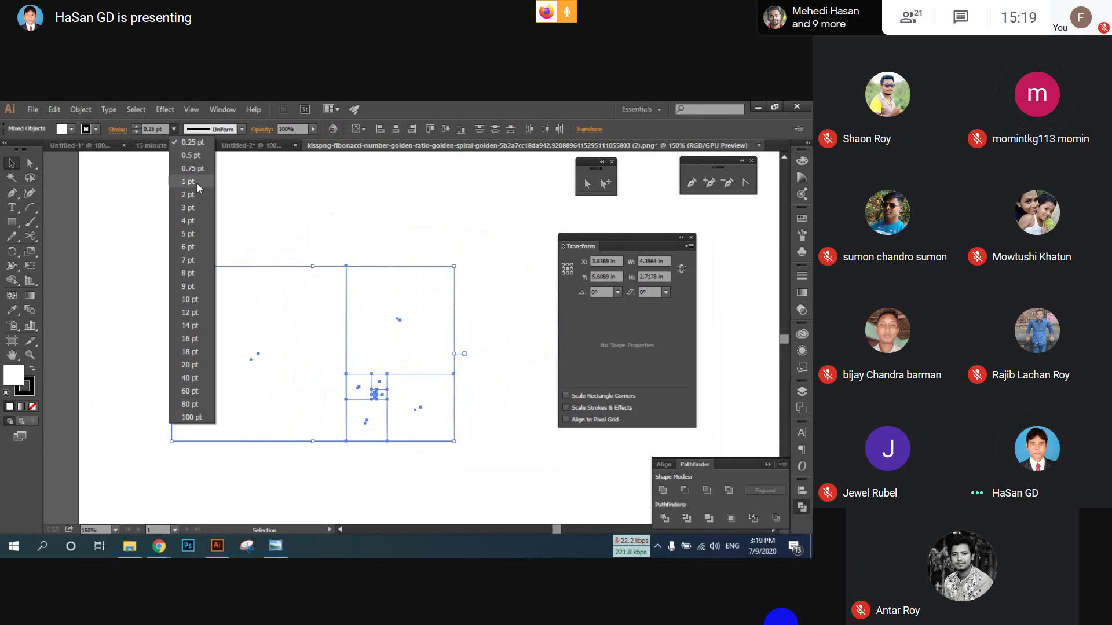
click(191, 155)
click(485, 271)
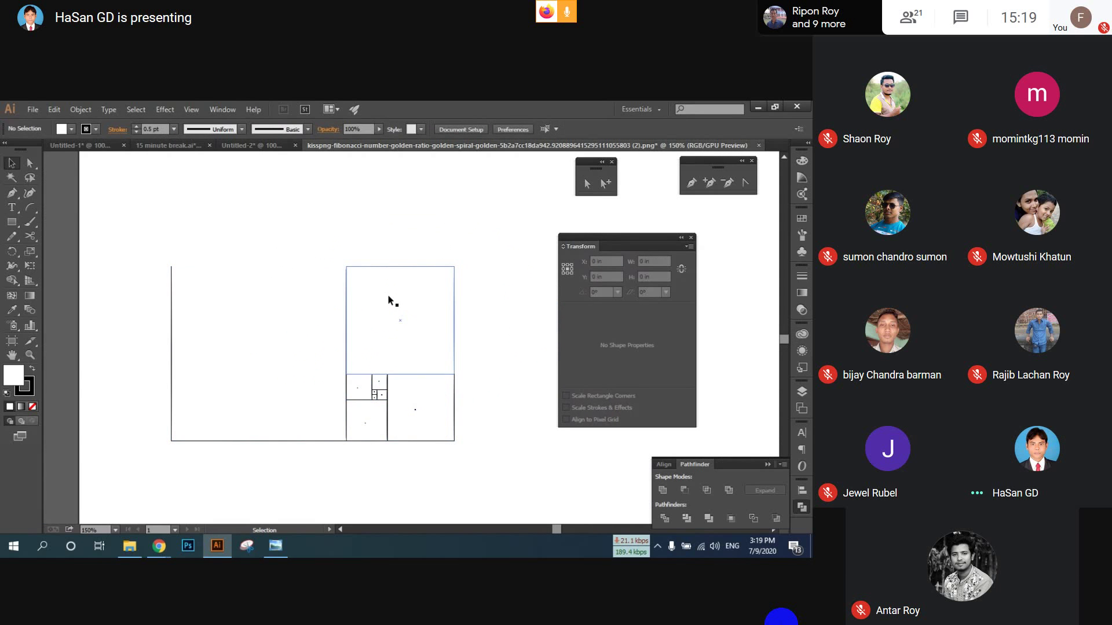
scroll(377, 288, up, 1)
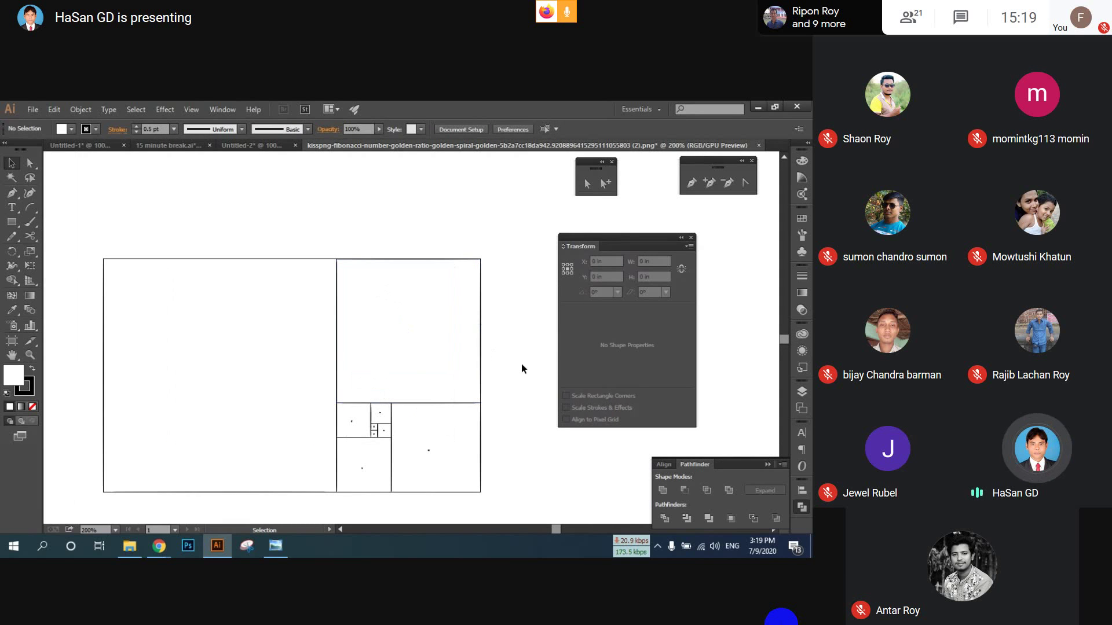
drag(446, 369, 452, 317)
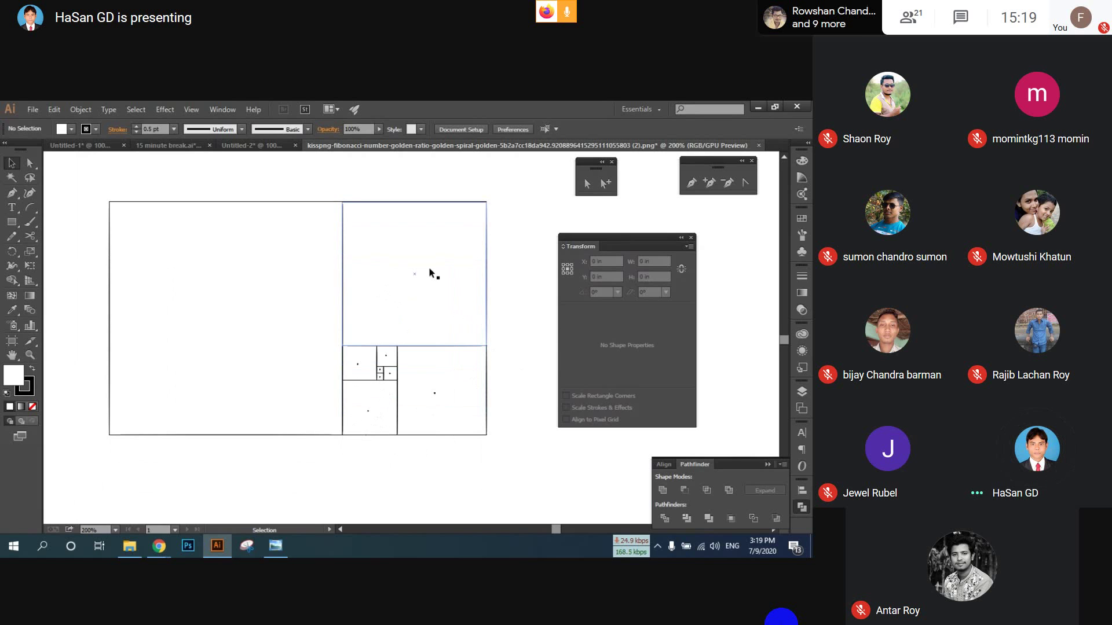
drag(211, 297, 235, 332)
key(ctrl+z)
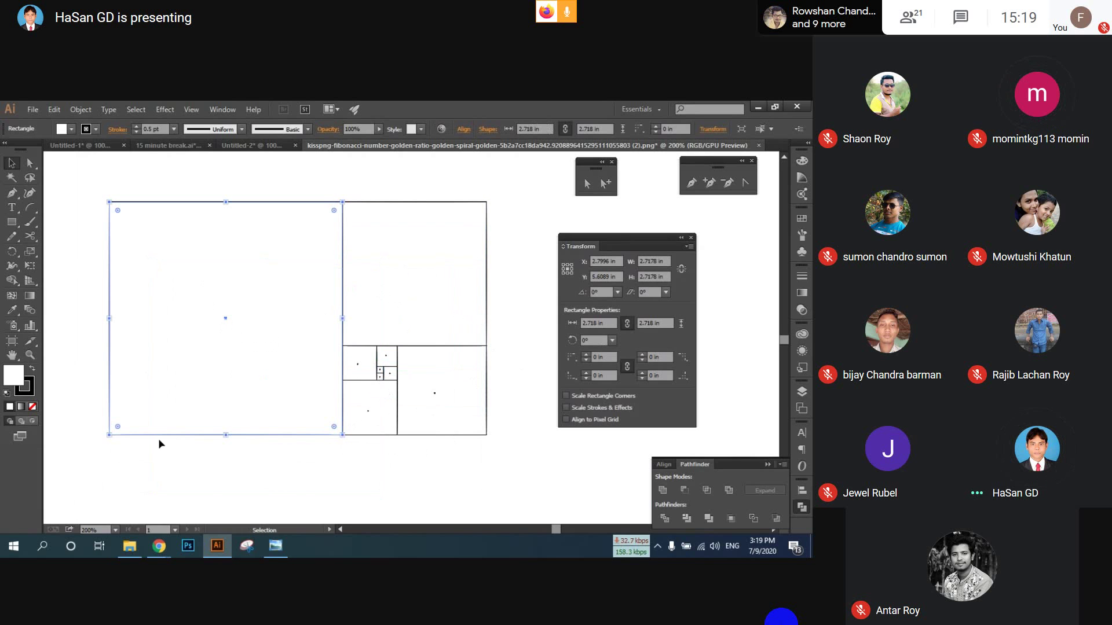
click(196, 448)
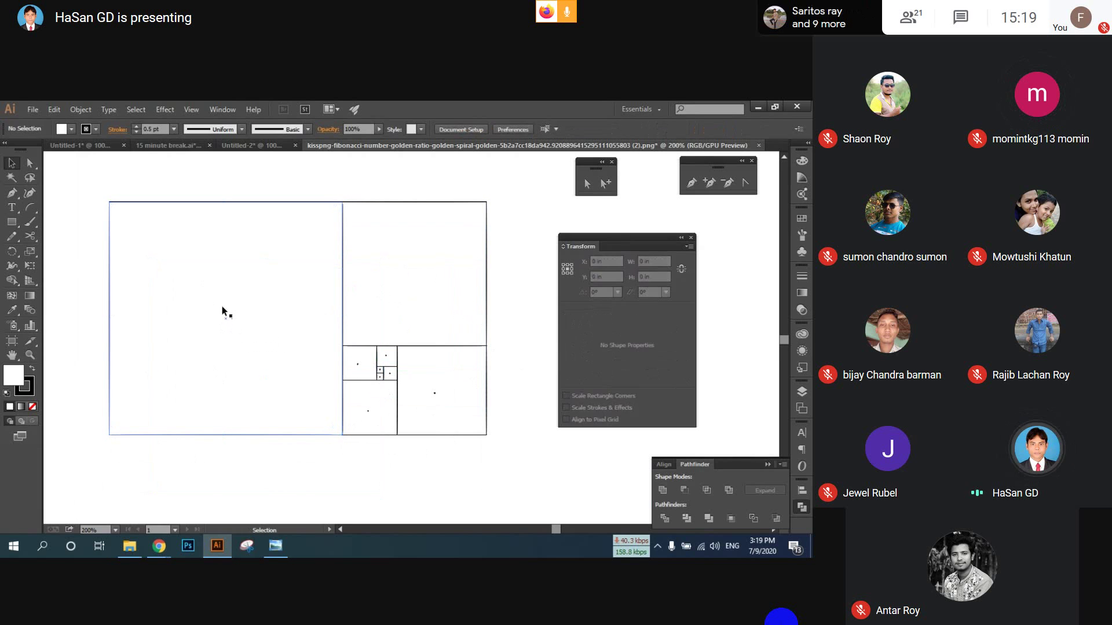
- Enlarge the labels in the 5, 8 and 13 squares about their centres, with the 5 at about 10.3 pt
click(360, 366)
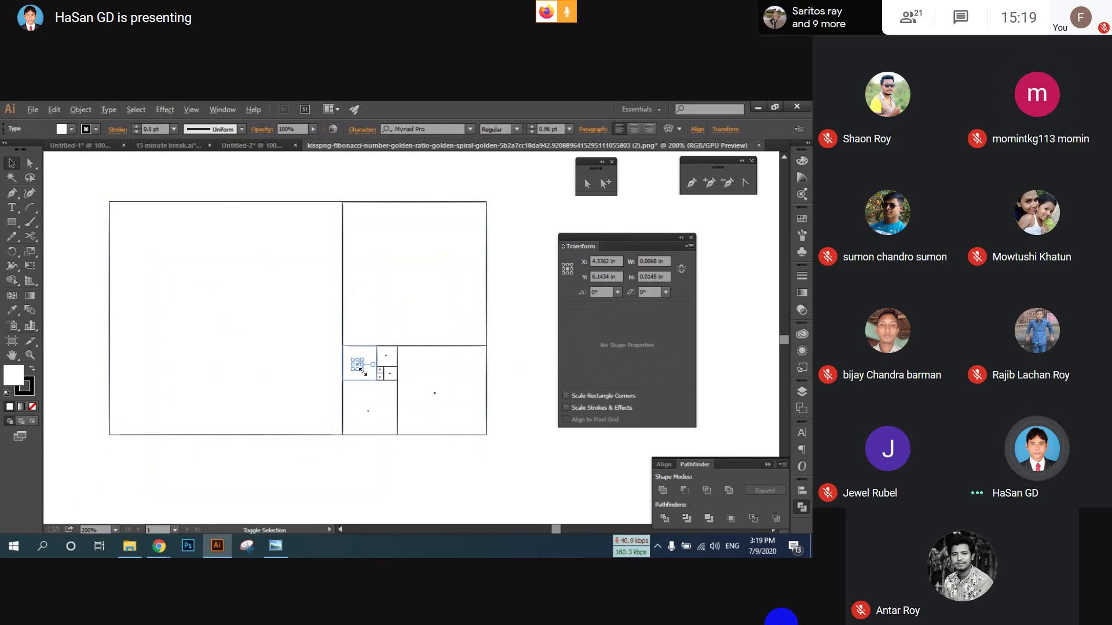
drag(360, 368, 369, 379)
click(355, 413)
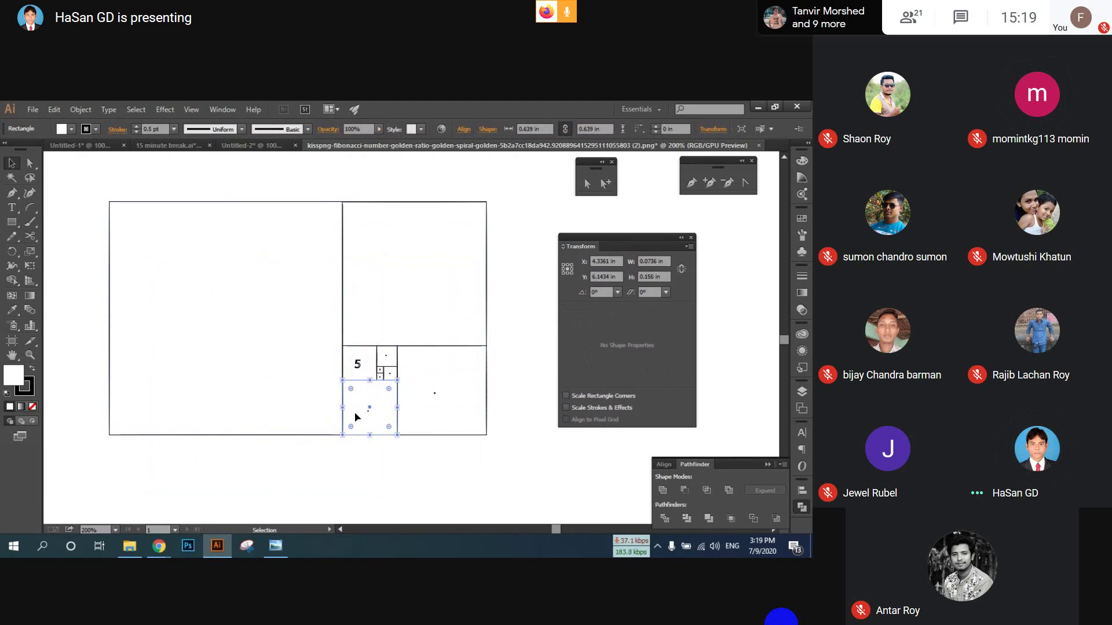
click(357, 370)
drag(370, 413, 496, 474)
click(436, 399)
click(384, 378)
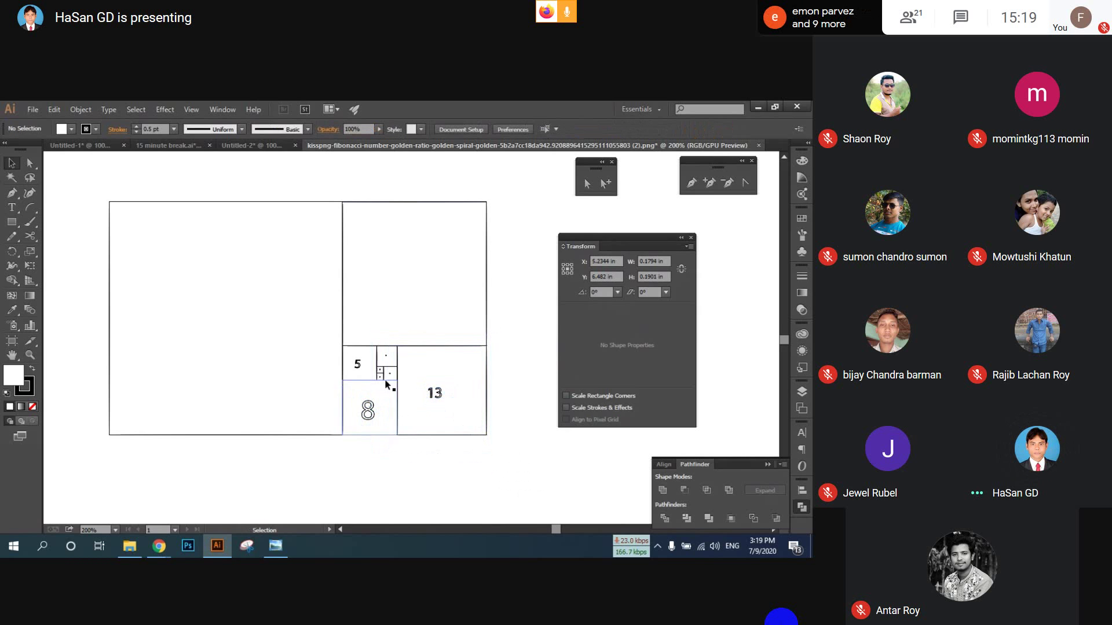
- Enlarge the label in the 3 square about its centre to about 11.9 pt
scroll(384, 371, up, 4)
scroll(383, 371, up, 1)
click(402, 392)
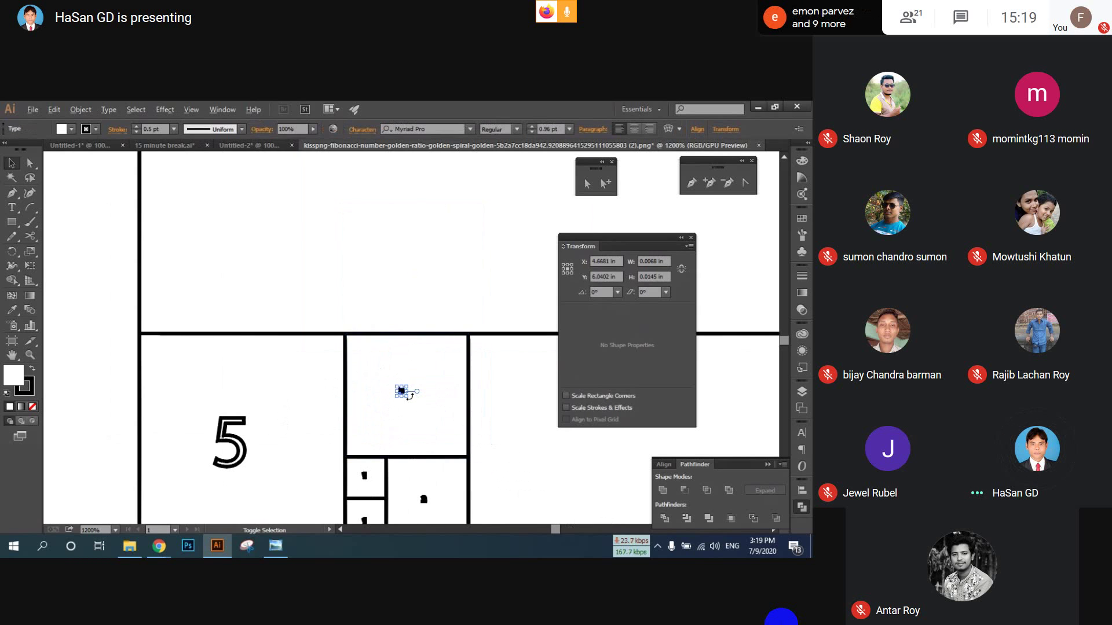
drag(409, 396, 425, 438)
scroll(399, 419, down, 3)
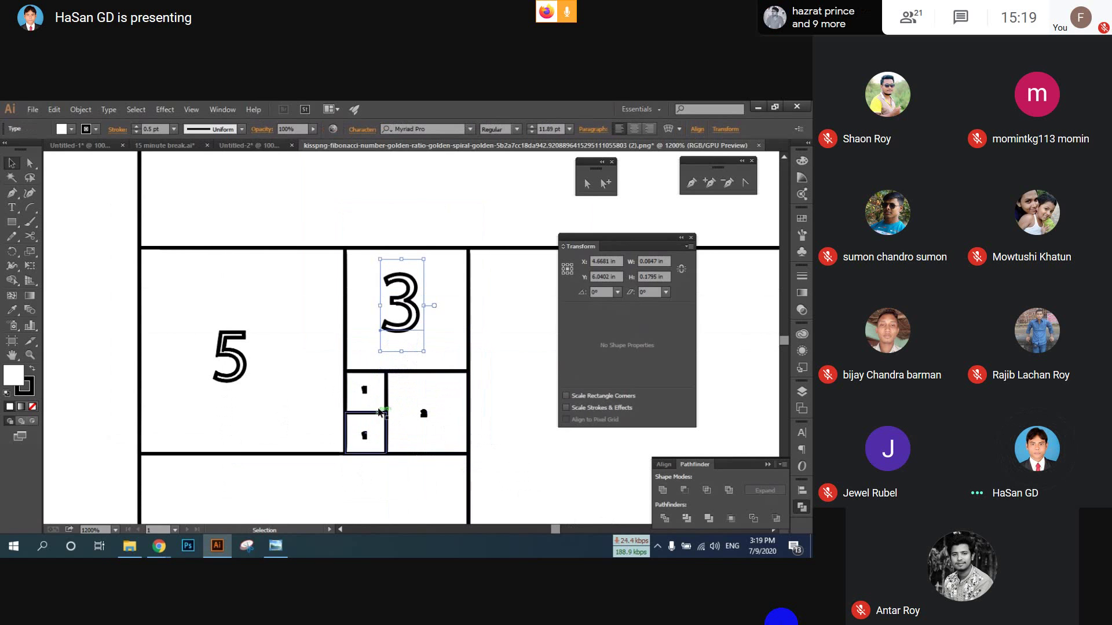
- Enlarge the labels in the two 1 squares and the 2 square, with the 2 at about 5.6 pt
click(365, 391)
drag(371, 395, 375, 449)
click(365, 436)
click(424, 413)
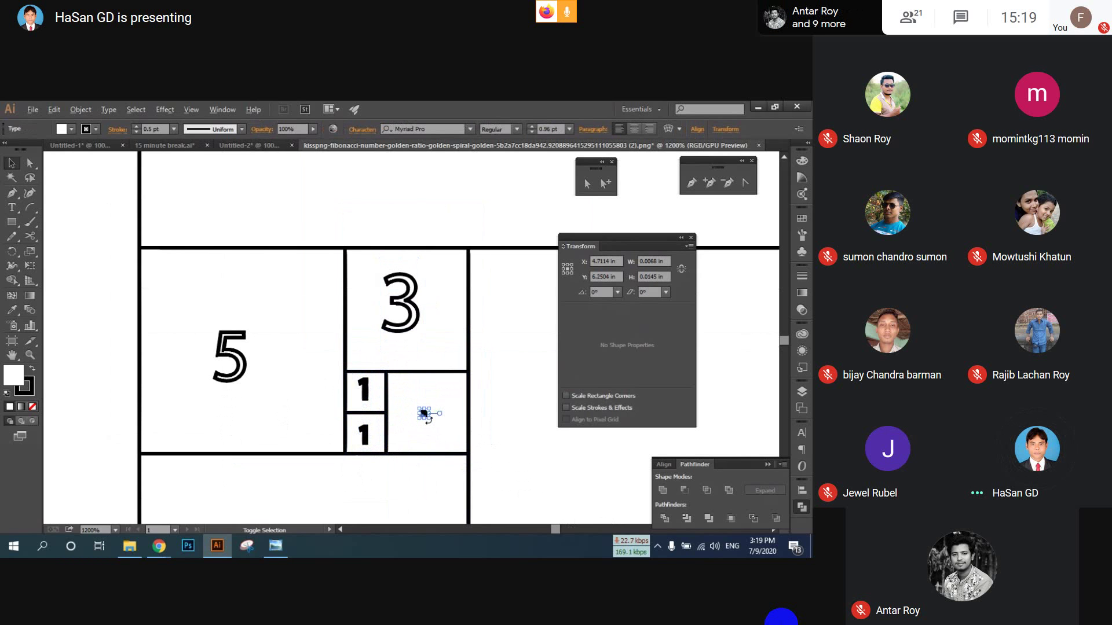
drag(439, 432, 449, 447)
scroll(442, 439, down, 4)
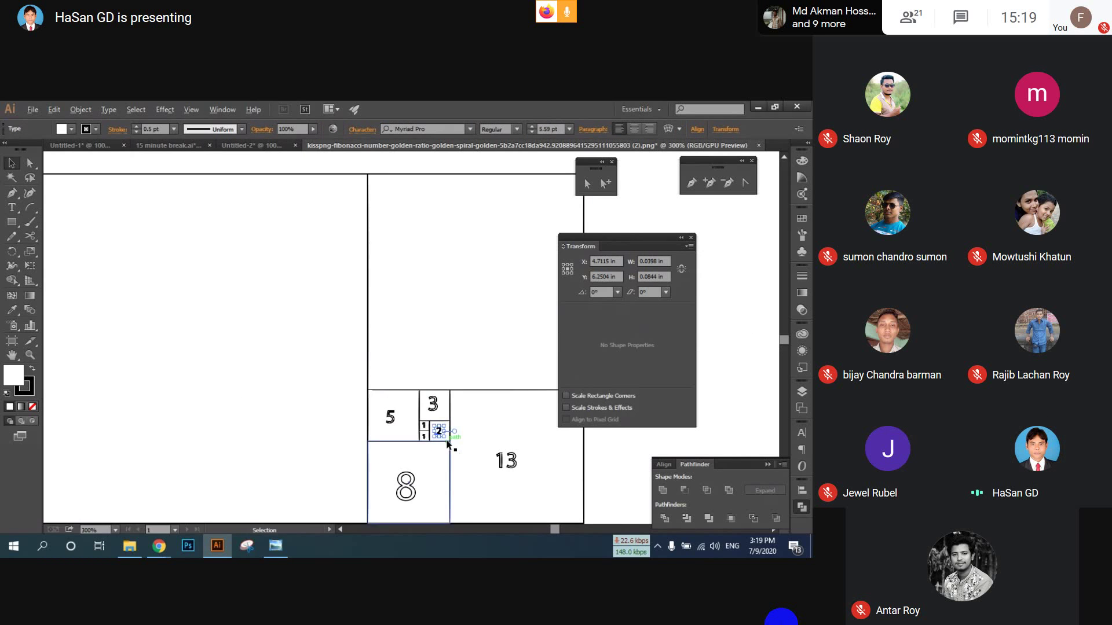
- Copy the 5 label into the 21 square, bring the copy to the front and change its text to 21
scroll(422, 350, down, 2)
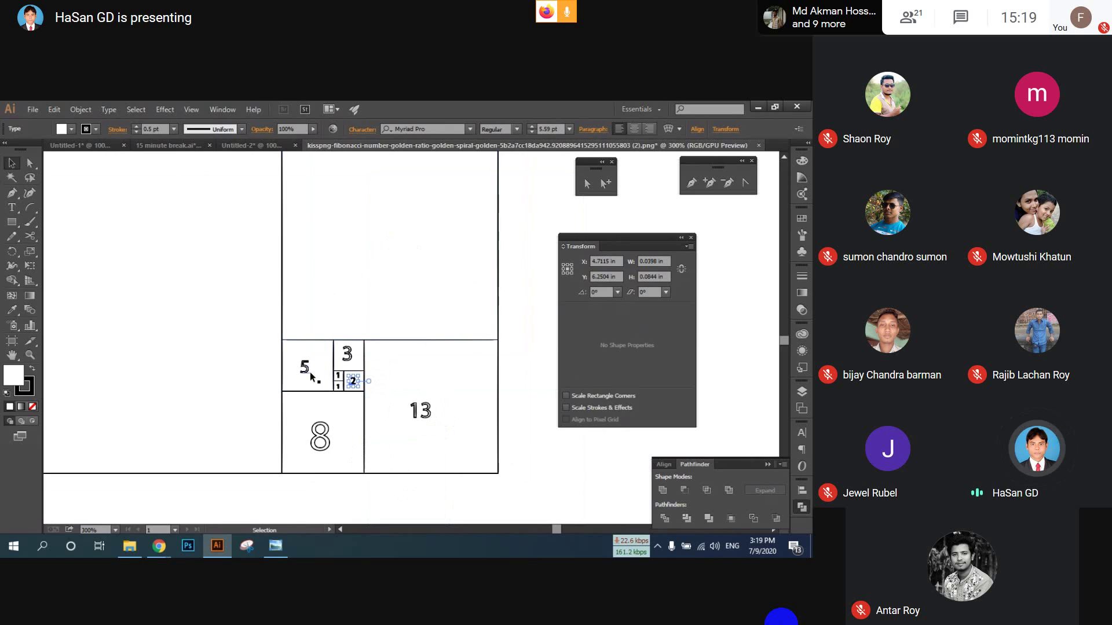
drag(308, 373, 372, 215)
right_click(373, 217)
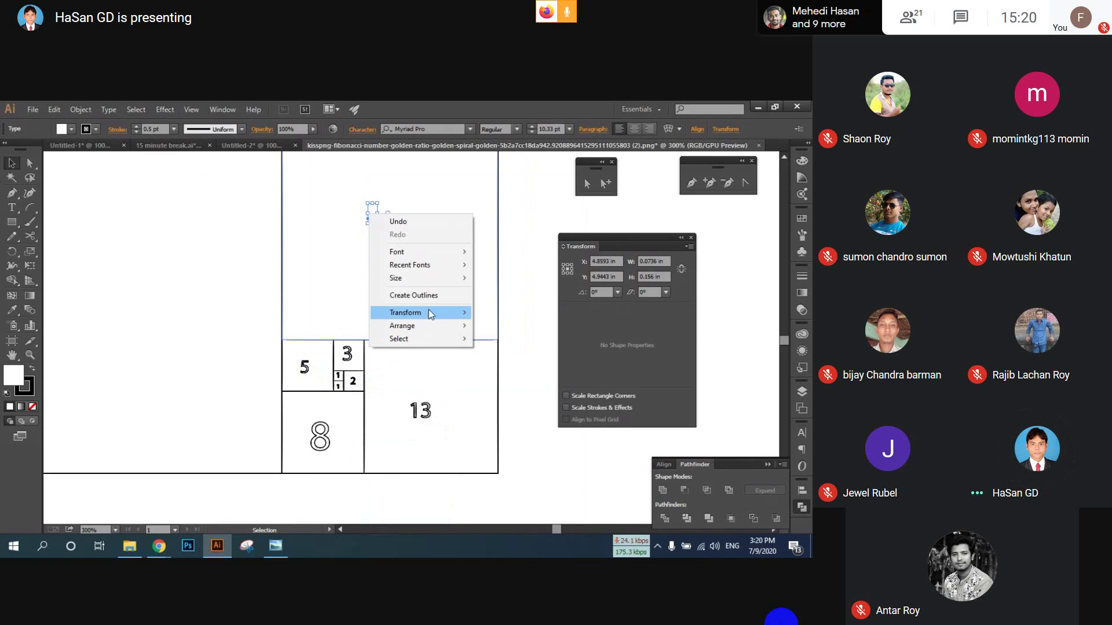
mouse_move(432, 323)
click(498, 325)
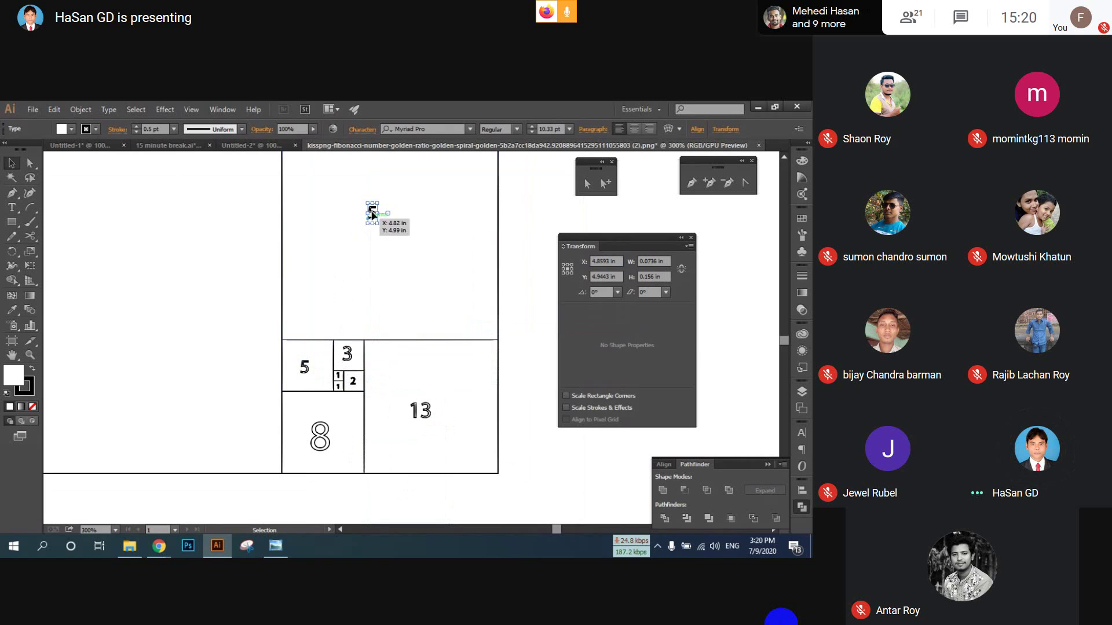
double_click(372, 212)
text(21)
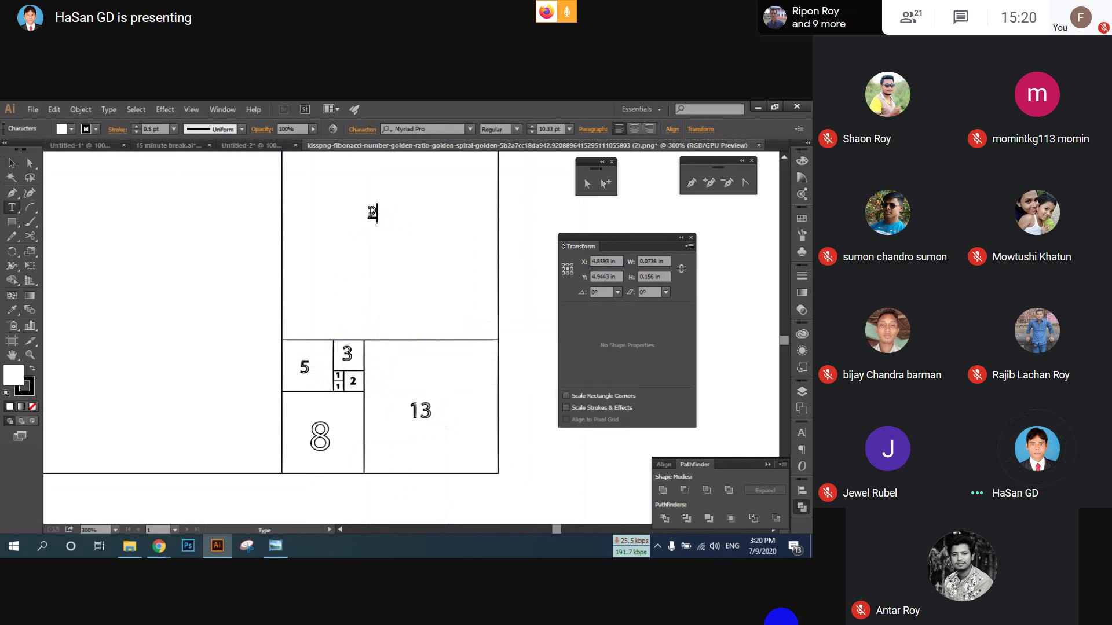
click(11, 164)
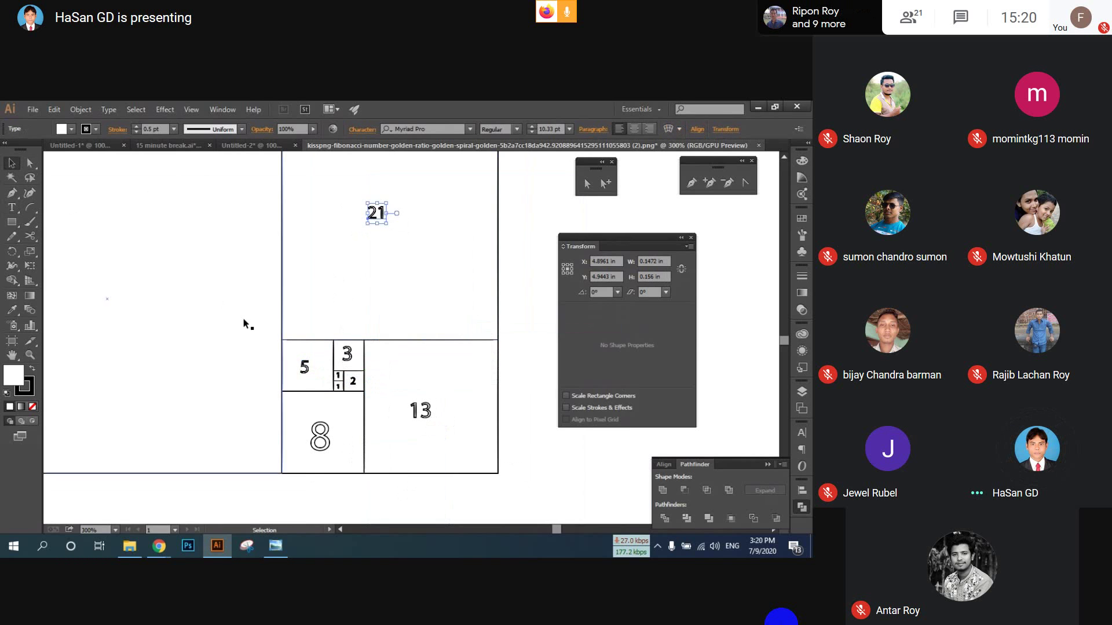
- Copy the 21 label into the large 34 square and change its text to 34
key(ctrl+minus)
drag(245, 317, 338, 315)
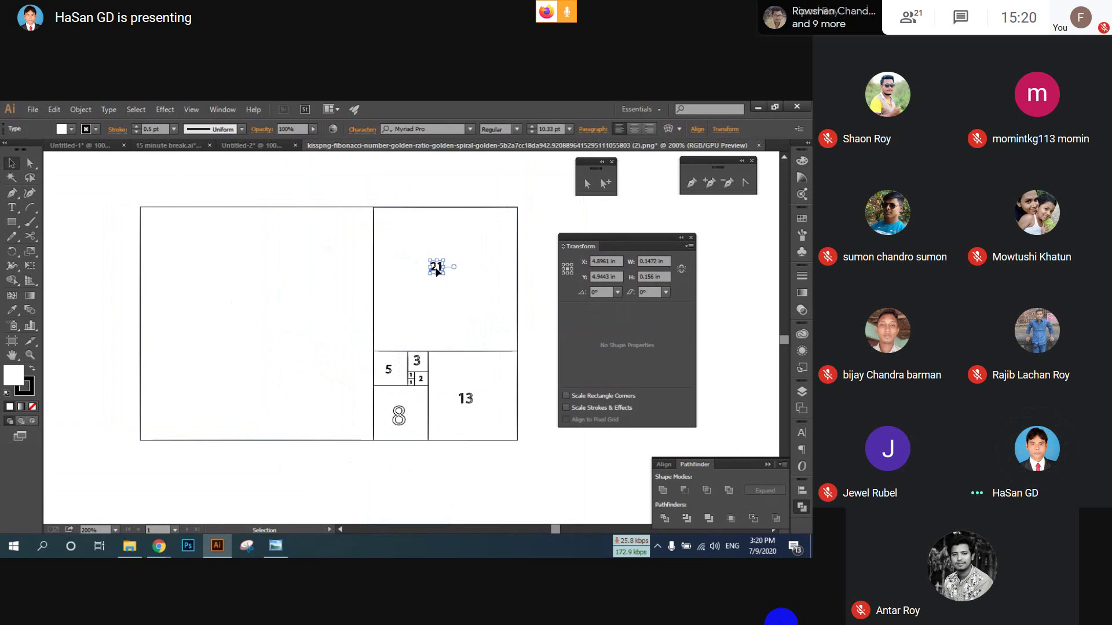
drag(435, 266, 240, 312)
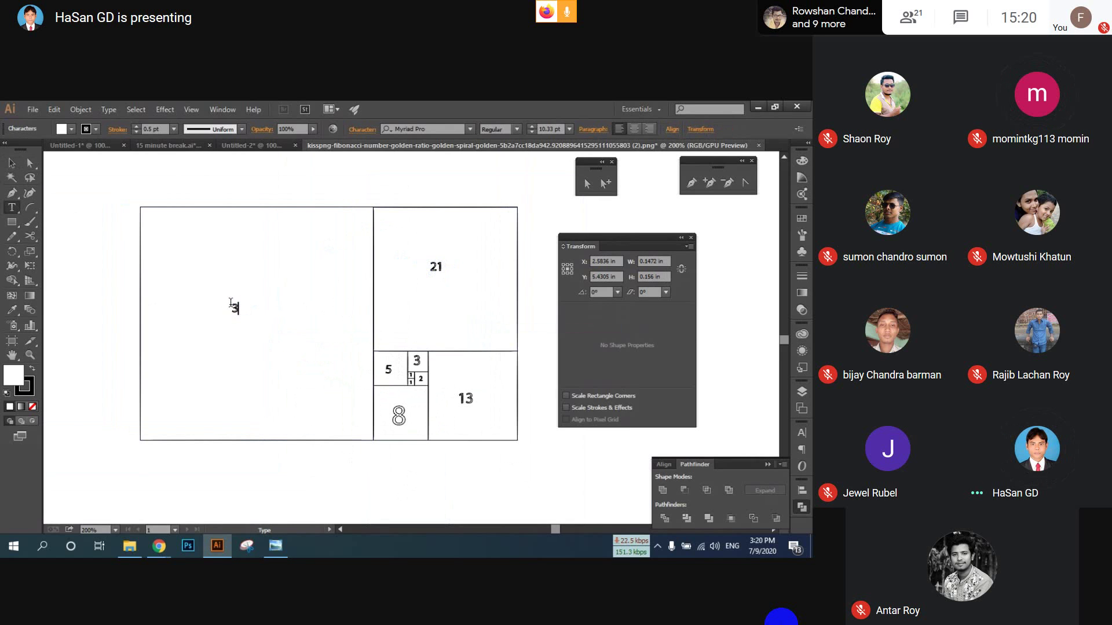
key(Escape)
shift+click(269, 441)
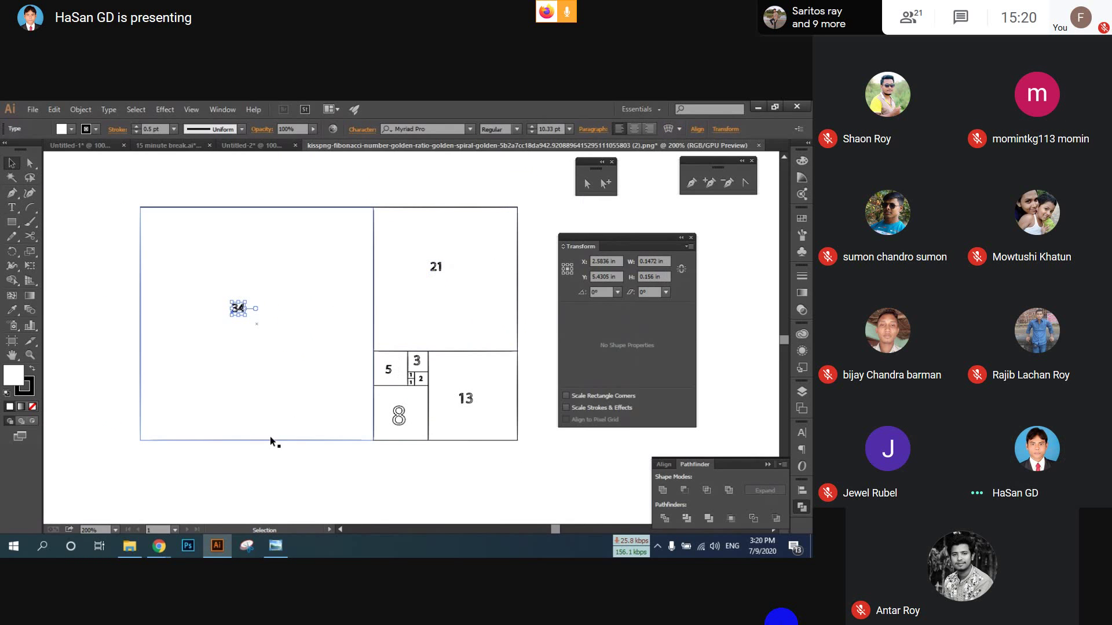
click(272, 441)
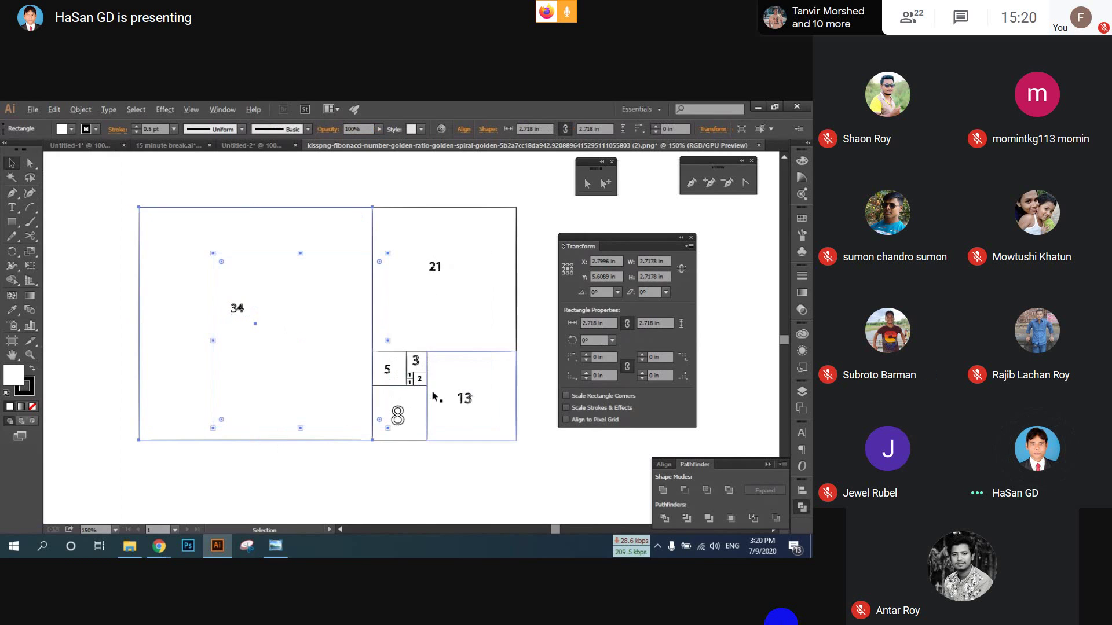
- Move the whole set of squares and labels to the artboard's left edge, just below the reference spiral
scroll(432, 391, up, 3)
scroll(431, 388, down, 3)
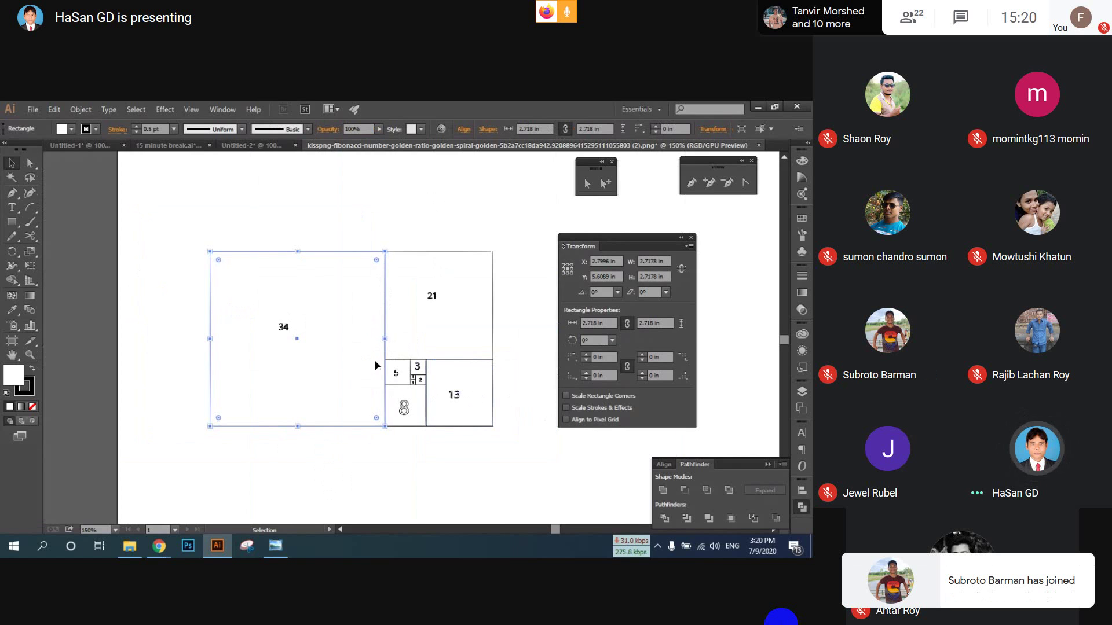
scroll(367, 361, down, 3)
drag(367, 362, 340, 370)
drag(260, 328, 229, 291)
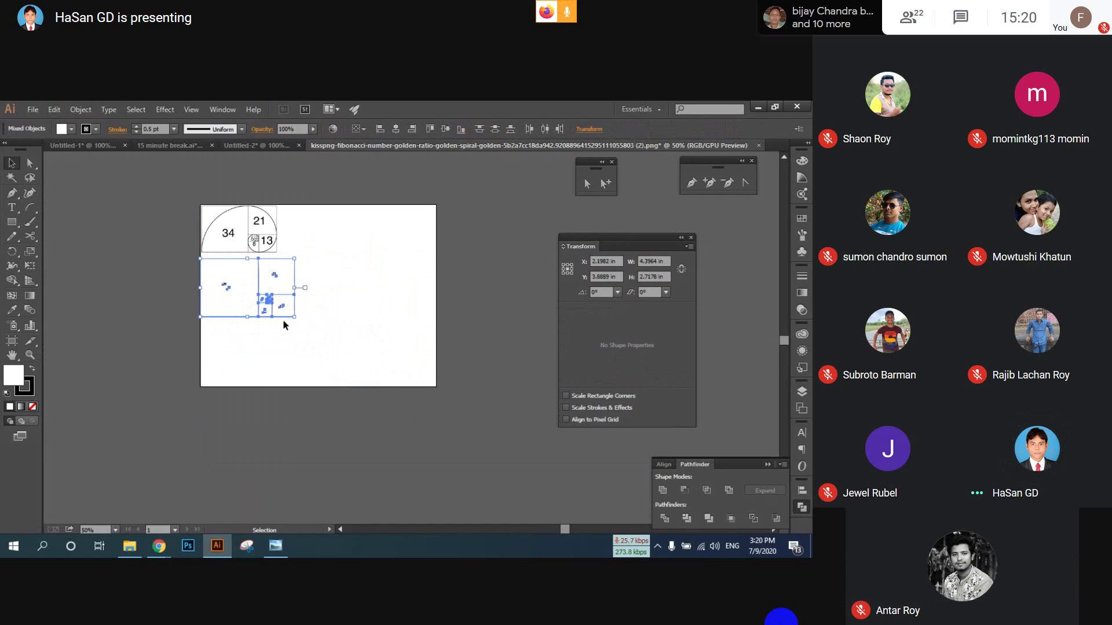
- Scale the whole set up proportionally to about 9.1 by 5.6 in and shift it slightly right within the artboard
drag(294, 317, 410, 372)
key(ctrl+z)
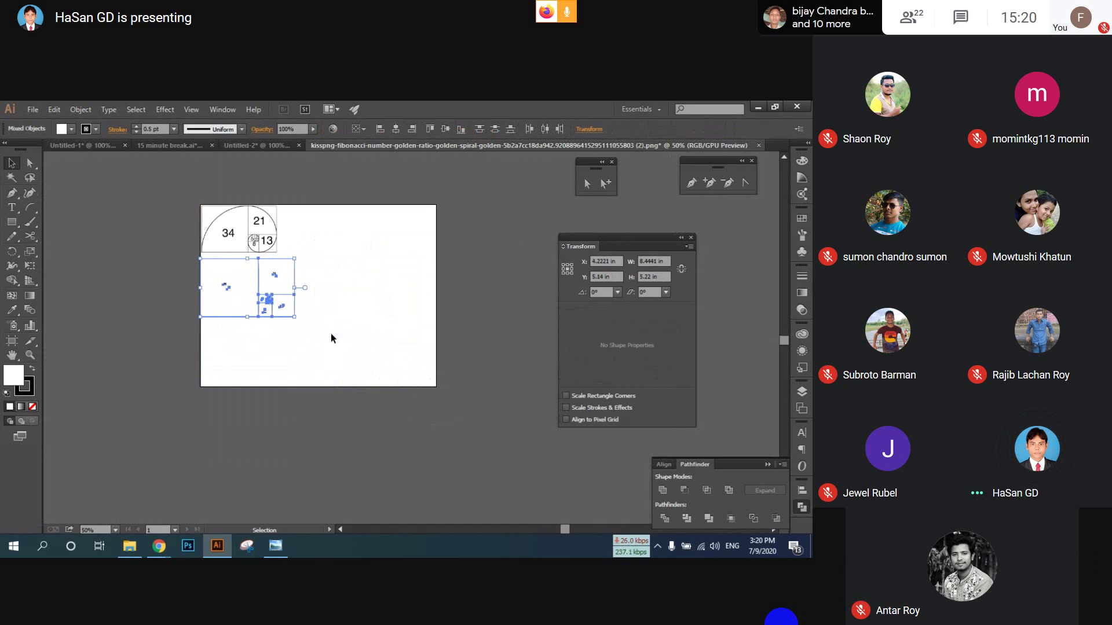
drag(295, 317, 396, 379)
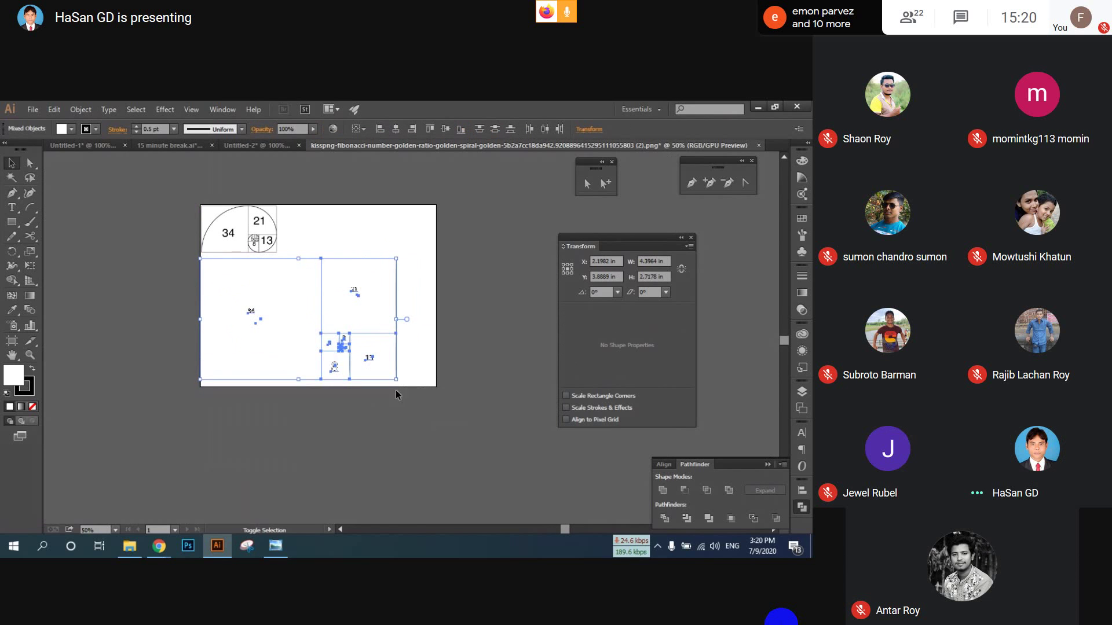
drag(322, 318, 332, 319)
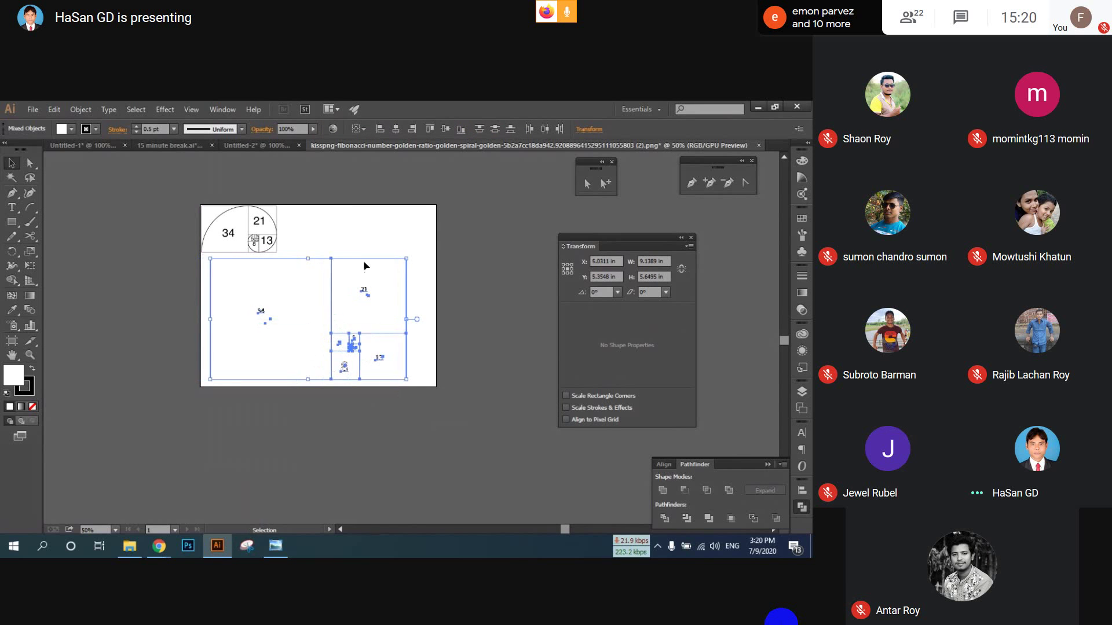
click(333, 249)
scroll(289, 291, up, 2)
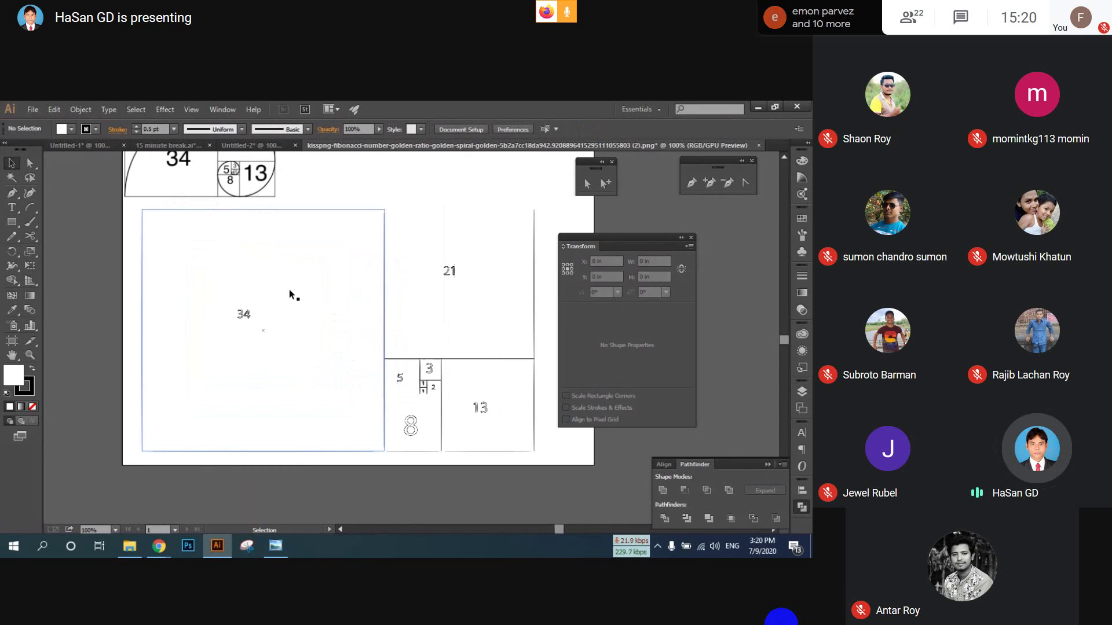
scroll(260, 304, up, 3)
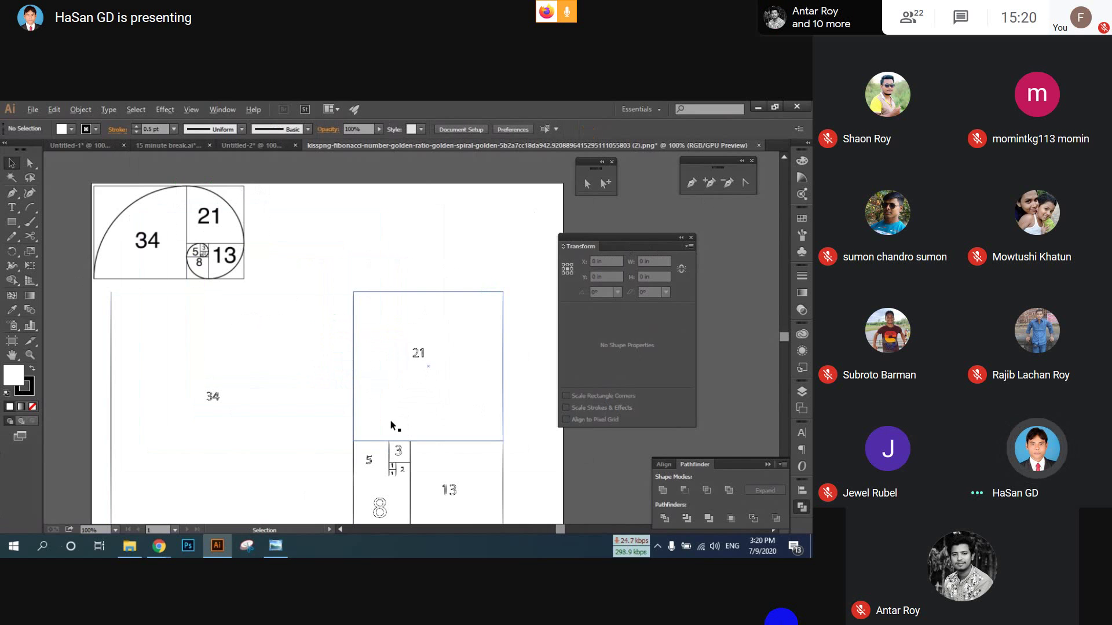
scroll(390, 419, up, 2)
scroll(385, 398, left, 4)
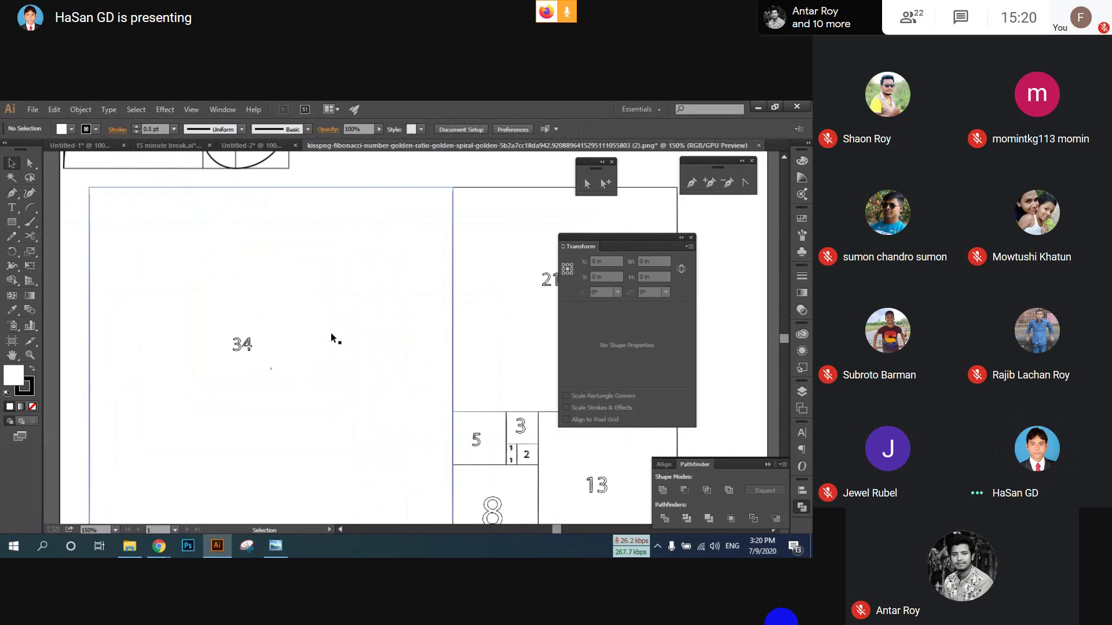
scroll(318, 356, down, 2)
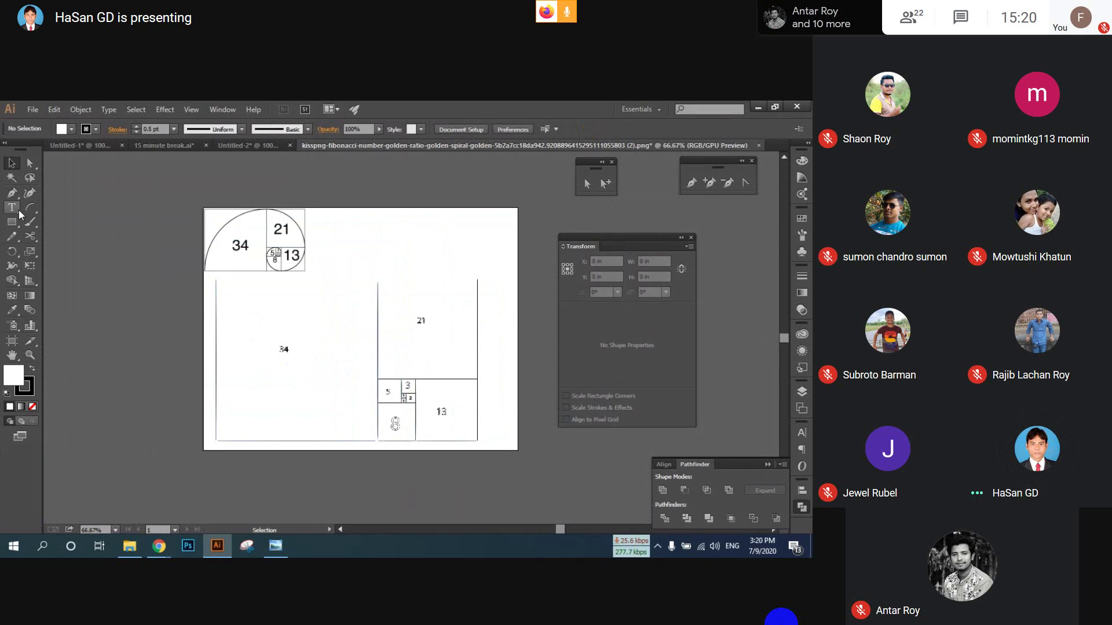
- Draw quarter-circle arcs with the Arc tool through the 34 square (about 5.65 in) and the 21 square (about 3.49 in), meeting at their shared top corner
drag(29, 208, 103, 224)
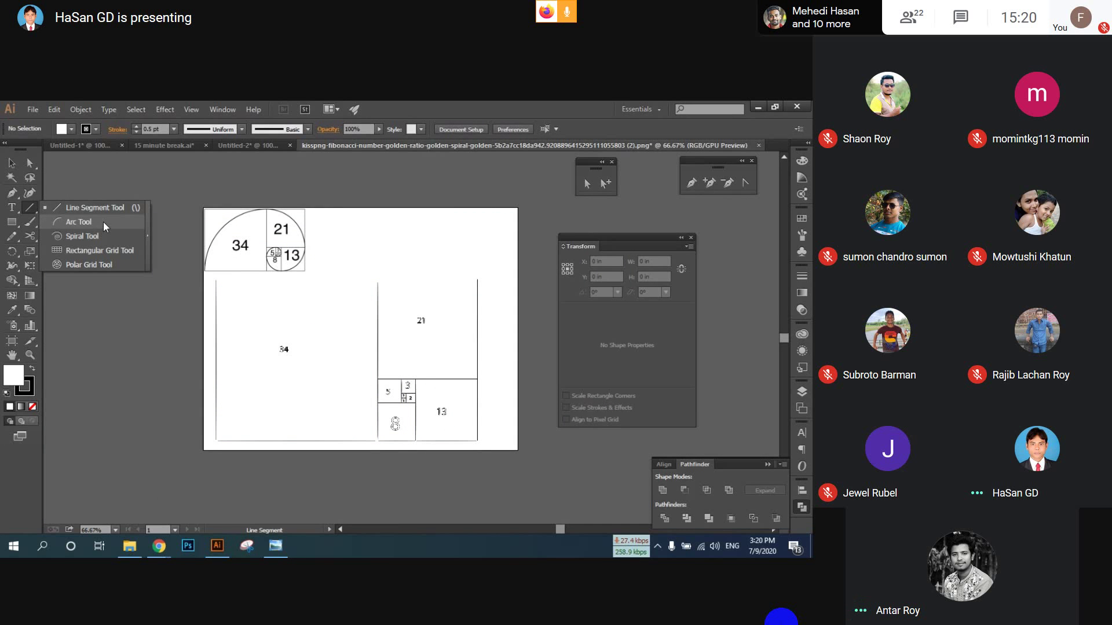
drag(104, 223, 104, 222)
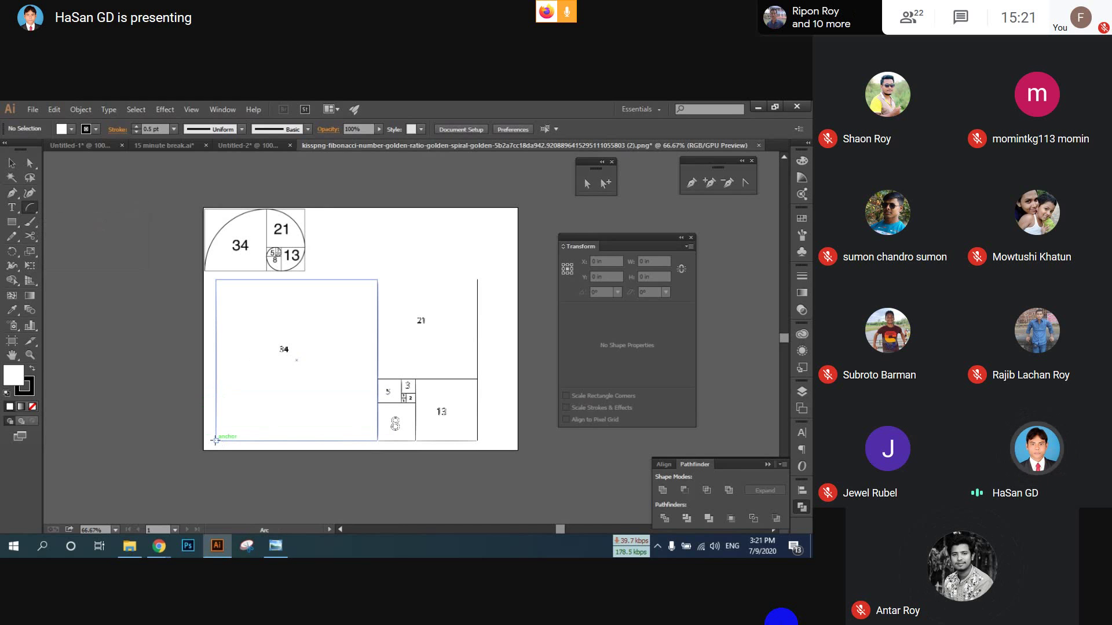
drag(215, 441, 377, 279)
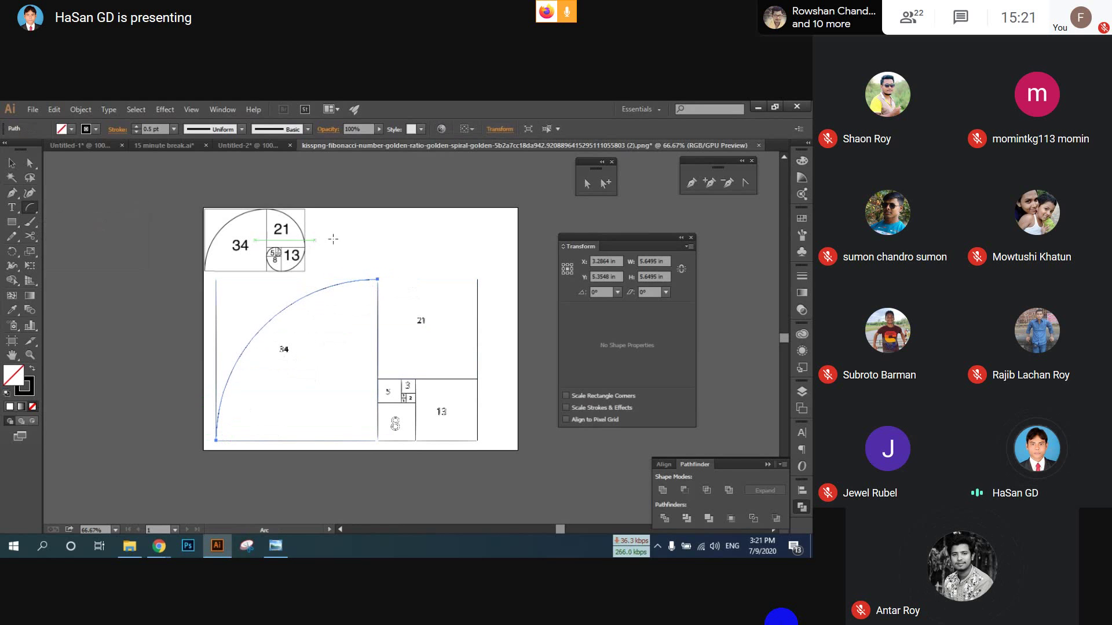
scroll(413, 313, up, 2)
drag(423, 288, 295, 228)
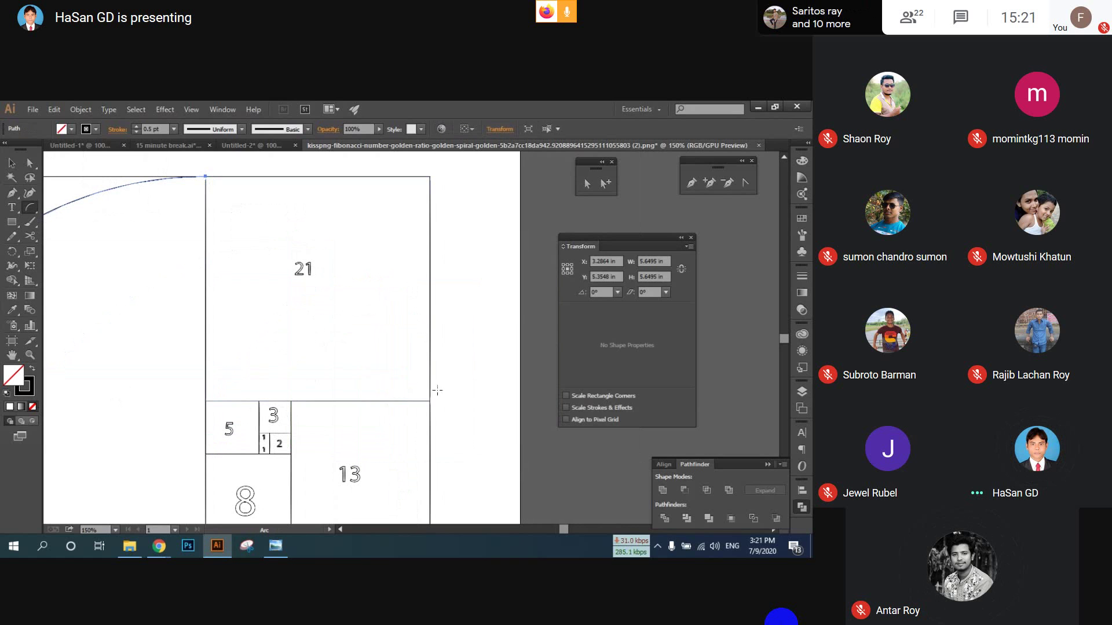
drag(429, 401, 206, 177)
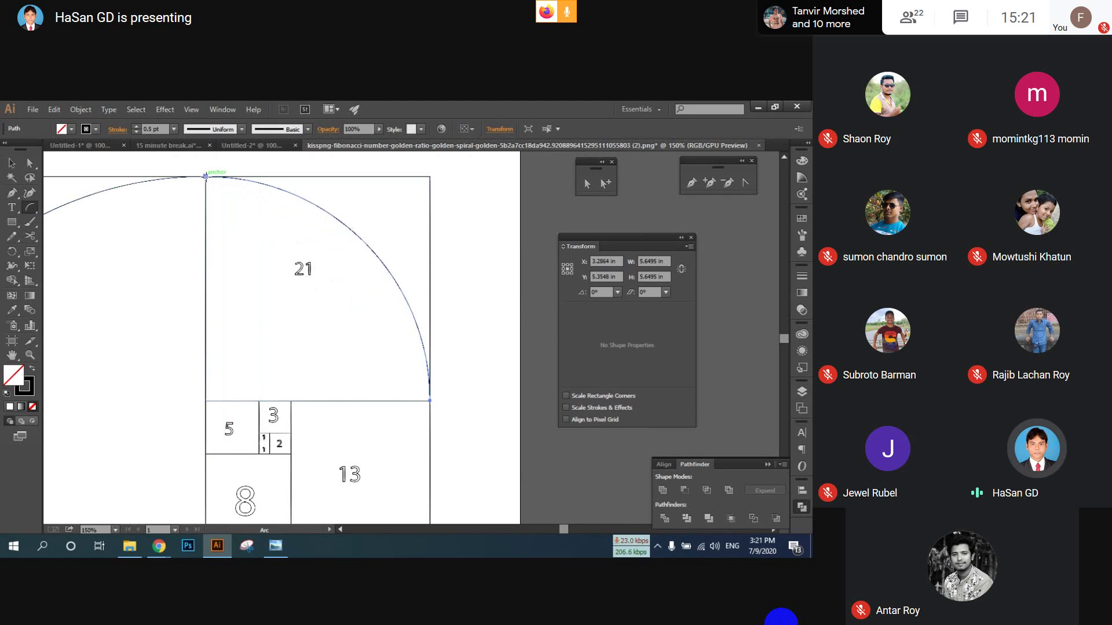
- Continue the spiral with an arc of about 2.16 in across the 13 square, from its upper-right to its lower-left corner
scroll(320, 308, down, 2)
scroll(347, 315, down, 1)
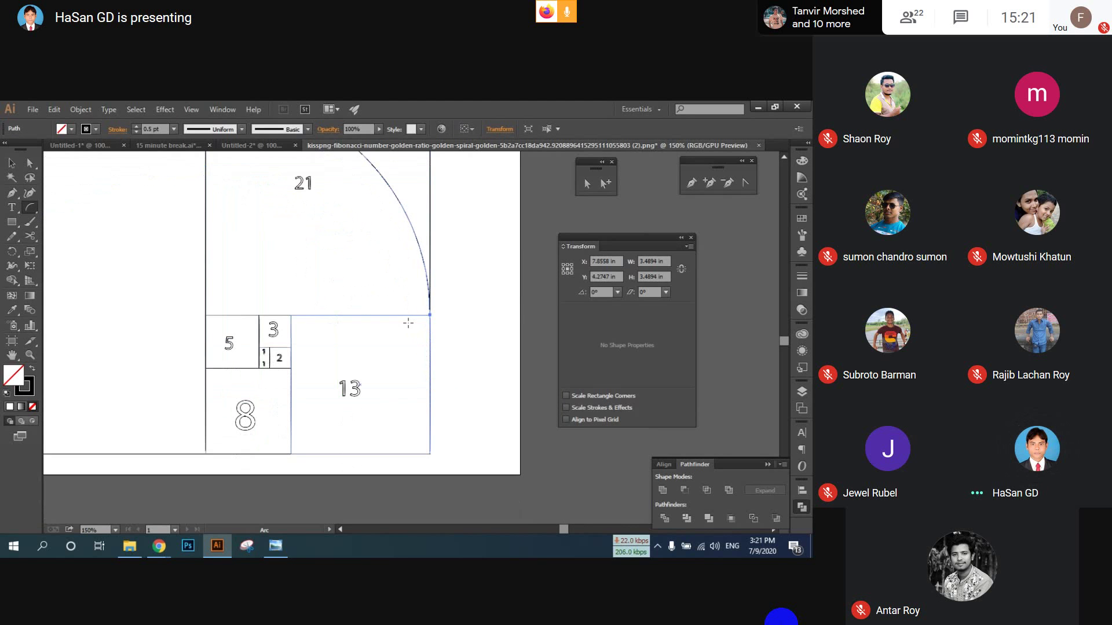
drag(345, 413, 407, 352)
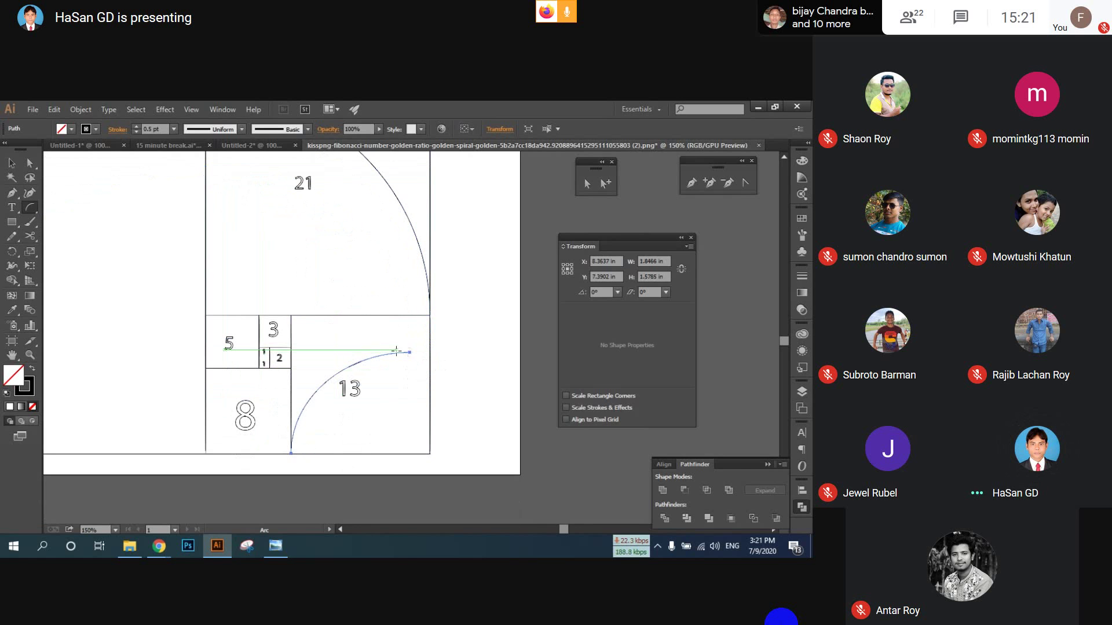
key(ctrl+z)
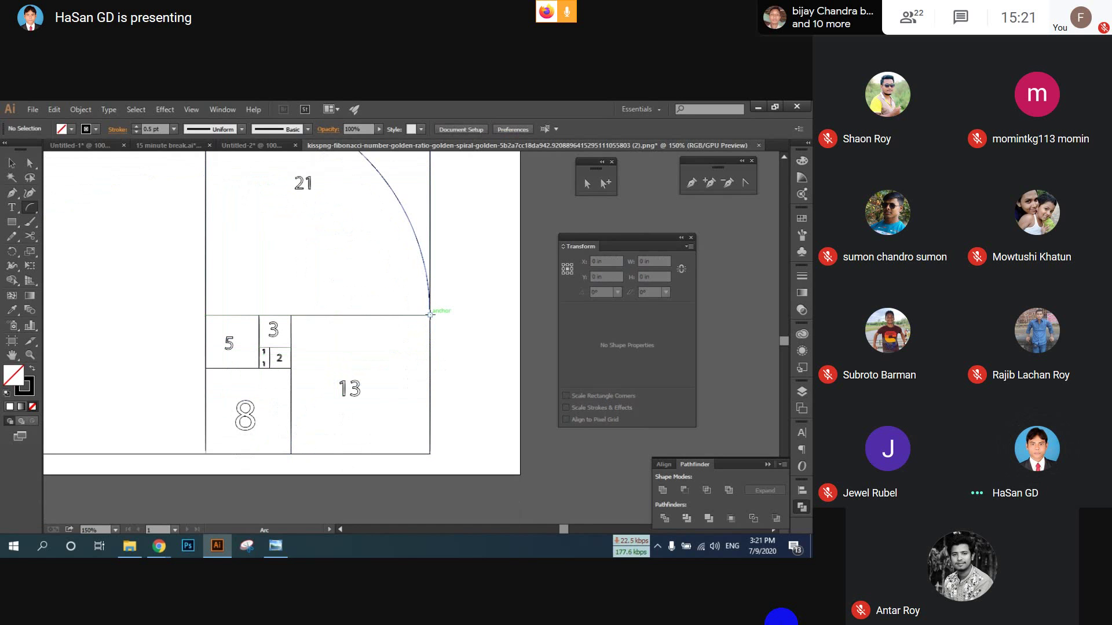
mouse_move(431, 315)
mouse_down()
mouse_move(297, 460)
mouse_move(290, 454)
mouse_up()
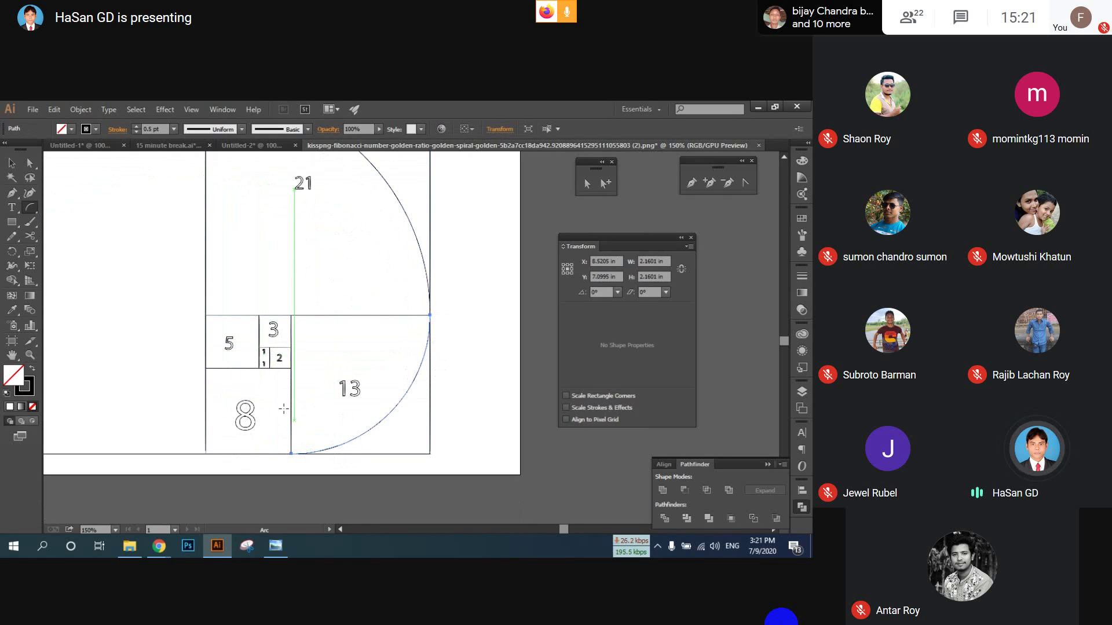
- Draw an arc of about 1.33 in across the 8 square, from its lower-right to its upper-left corner
key(space)
drag(303, 395, 381, 367)
mouse_move(367, 428)
mouse_down()
mouse_move(293, 372)
mouse_move(318, 377)
mouse_move(368, 427)
mouse_up()
key(ctrl+z)
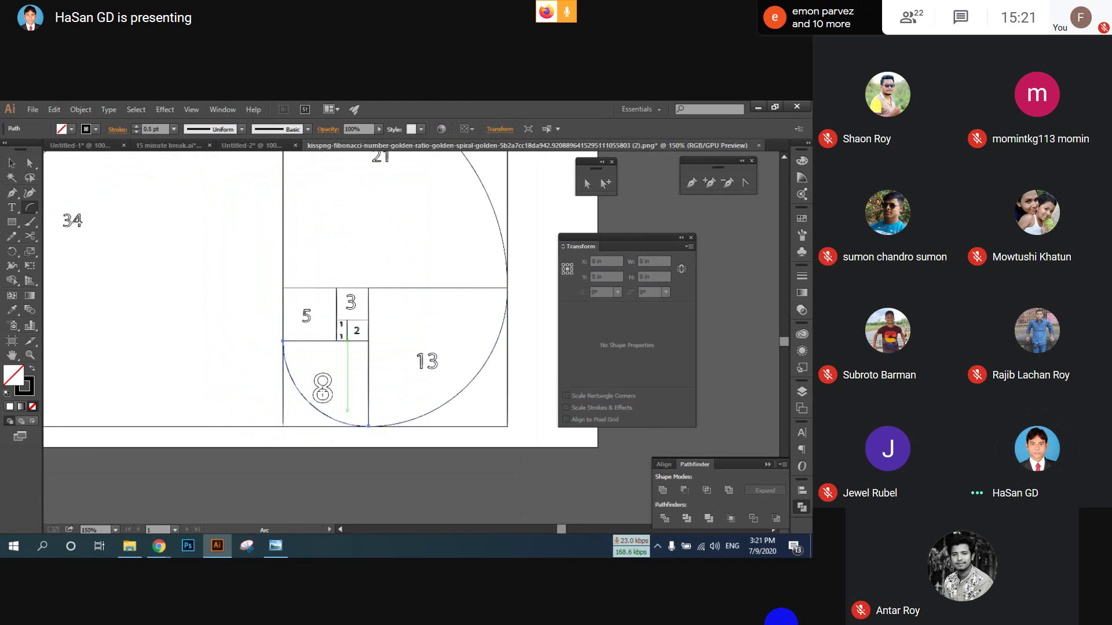
- Draw an arc of about 0.83 in across the 5 square, from its lower-left to its upper-right corner
scroll(305, 324, up, 4)
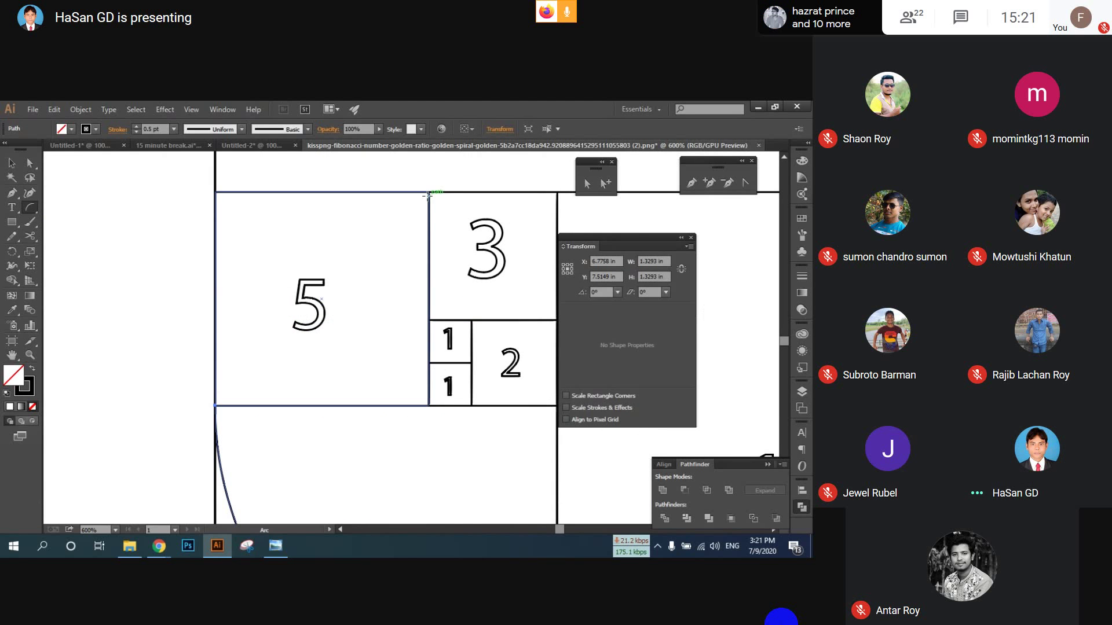
drag(428, 195, 329, 306)
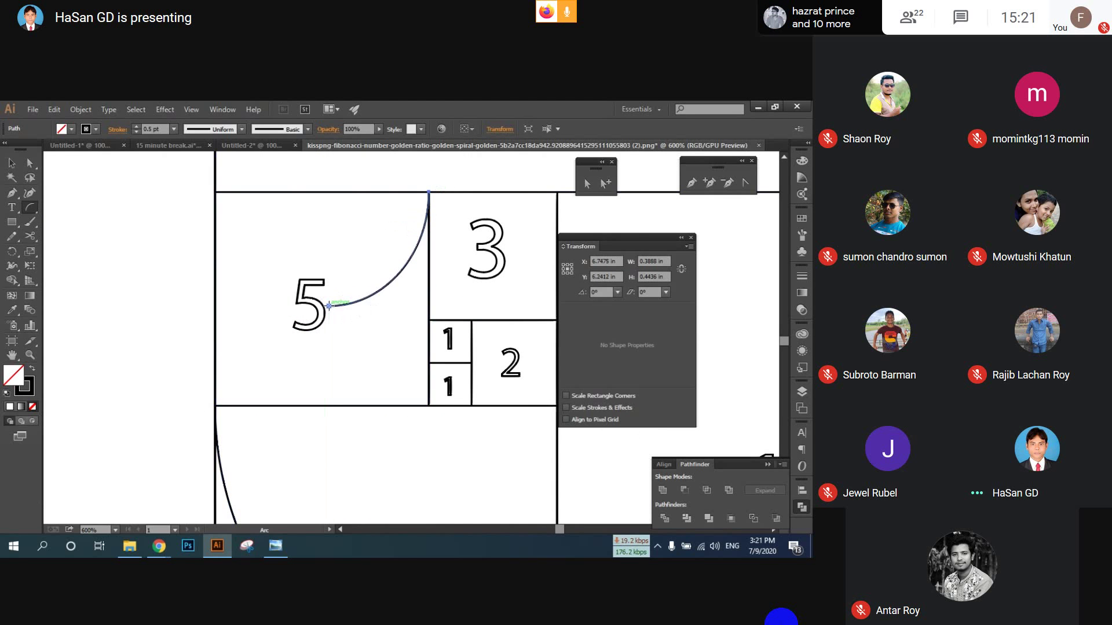
key(ctrl+z)
drag(230, 373, 430, 191)
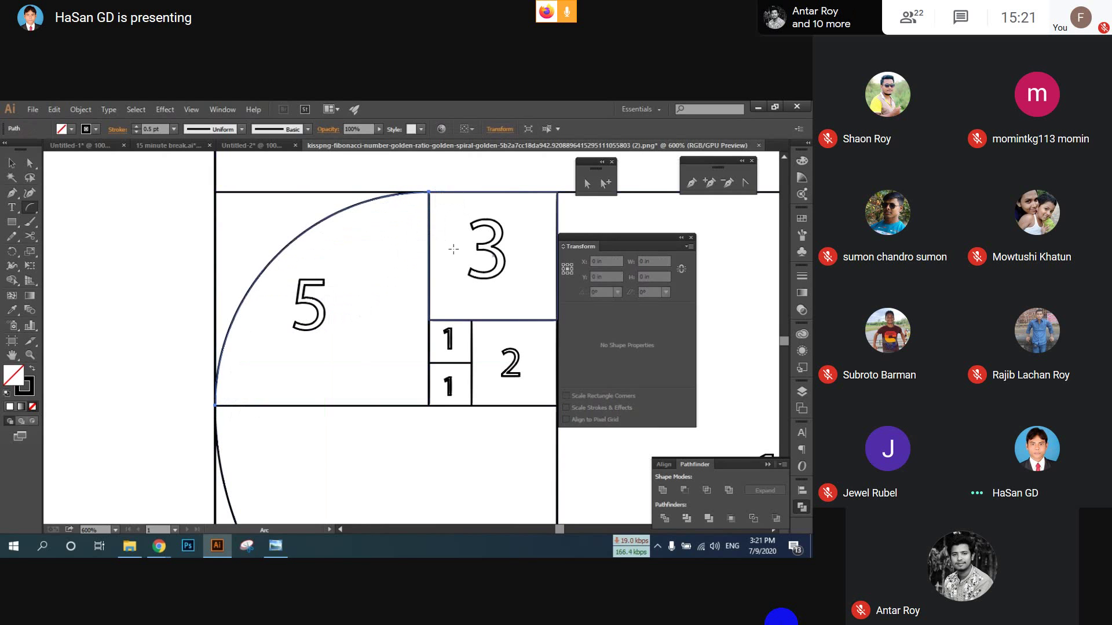
- Draw an arc of about 0.5 in across the 3 square, from its lower-right to its upper-left corner
drag(437, 258, 317, 272)
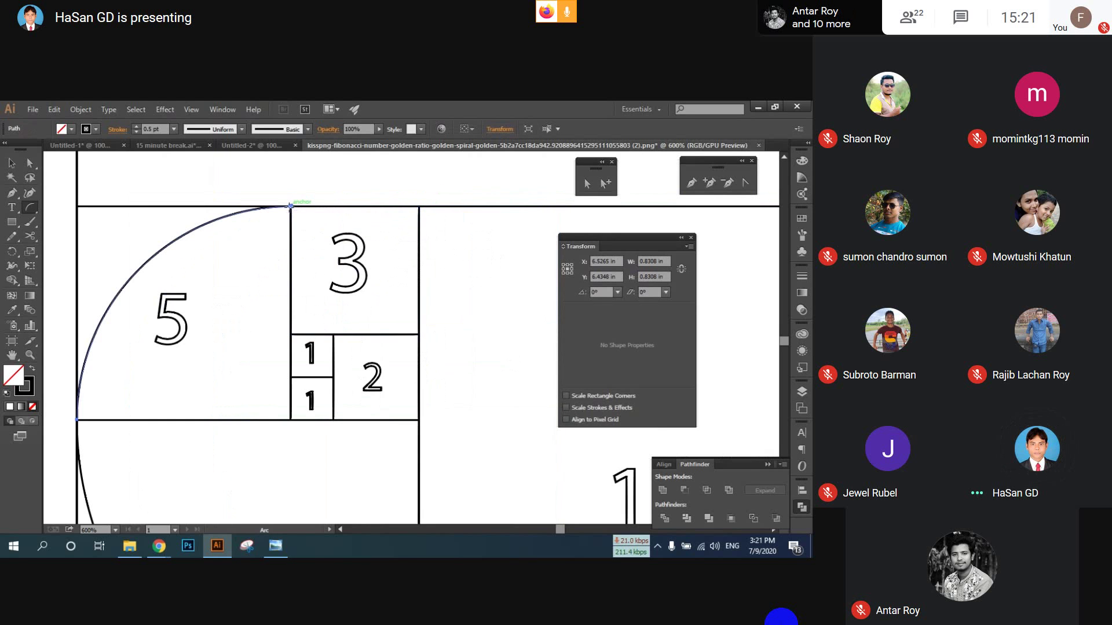
drag(290, 208, 369, 266)
key(ctrl+z)
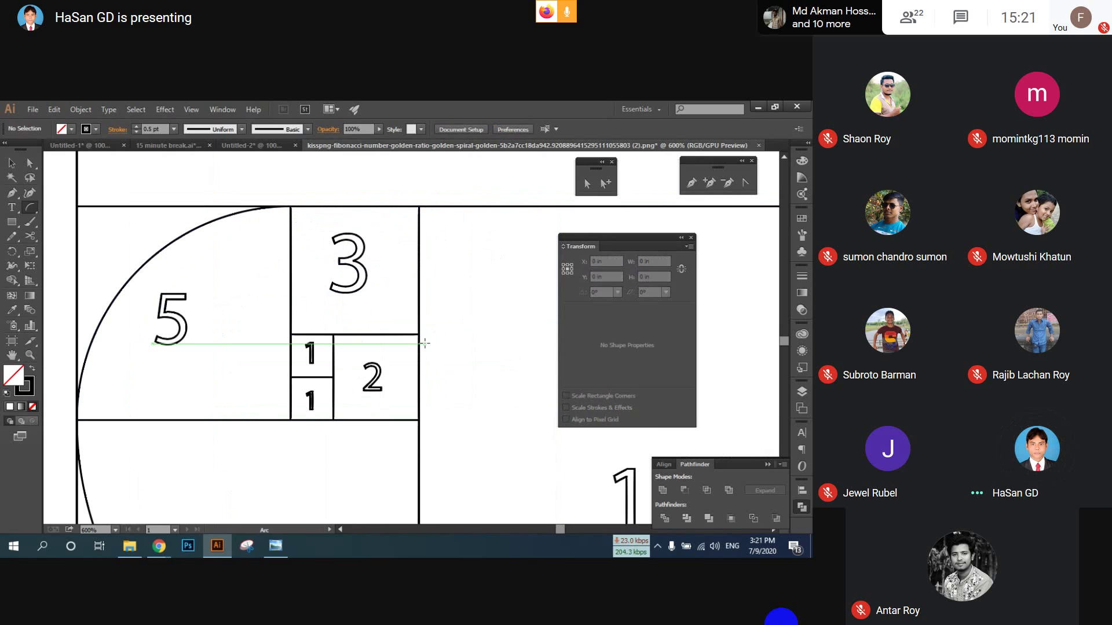
drag(417, 335, 291, 207)
- Finish the spiral with arcs of about 0.33 in in the 2 square and about 0.17 in in the lower 1 square, meeting at their shared bottom corner
scroll(376, 324, down, 2)
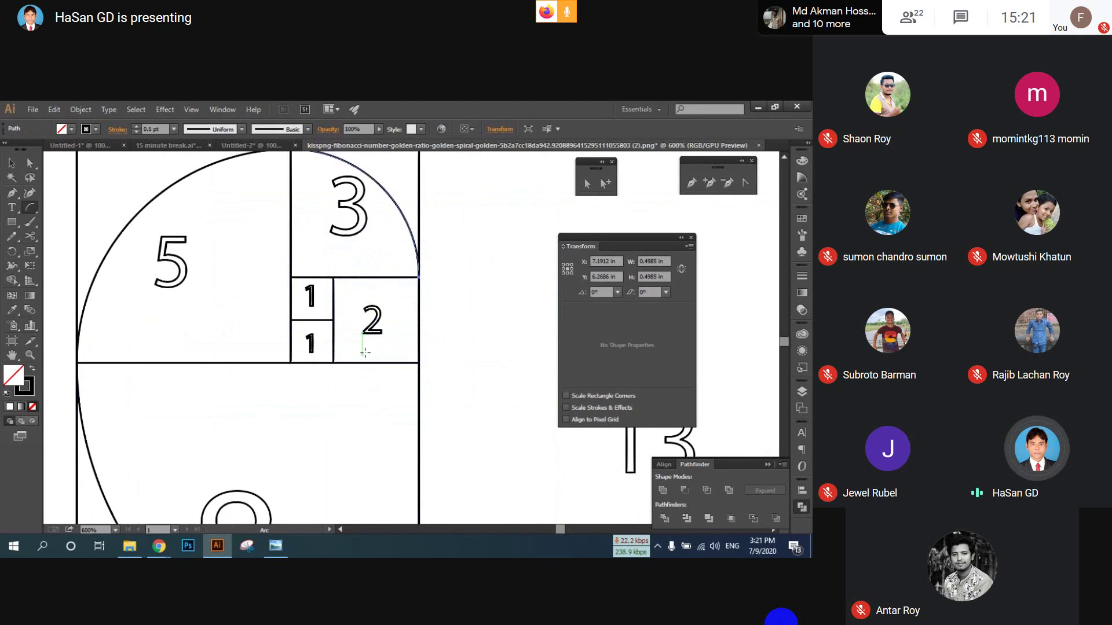
drag(419, 277, 333, 363)
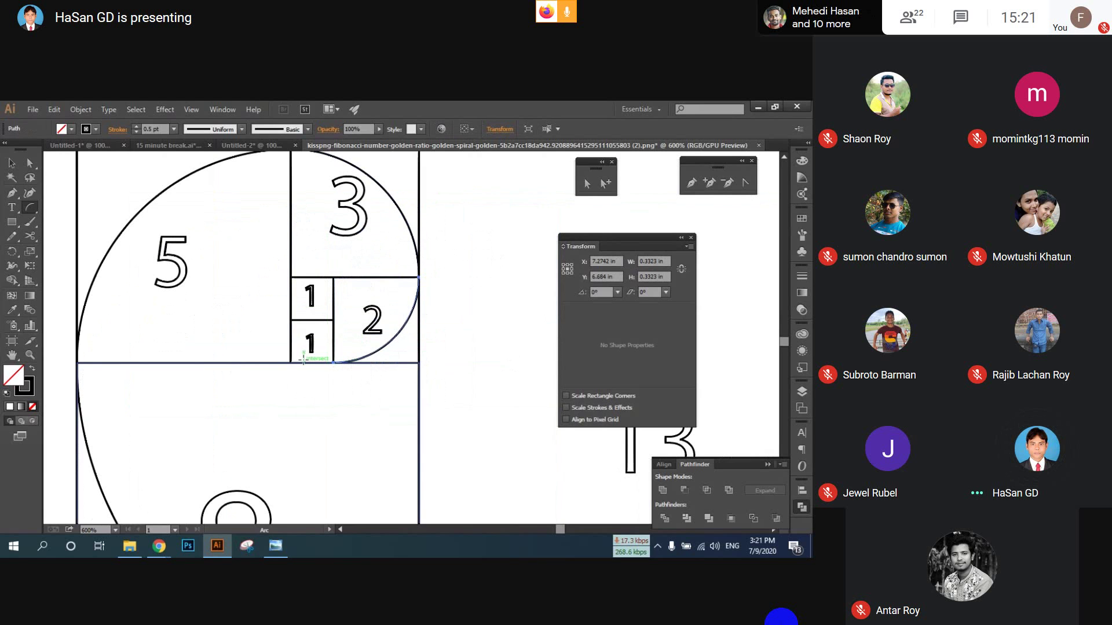
scroll(301, 333, up, 1)
scroll(301, 333, up, 1)
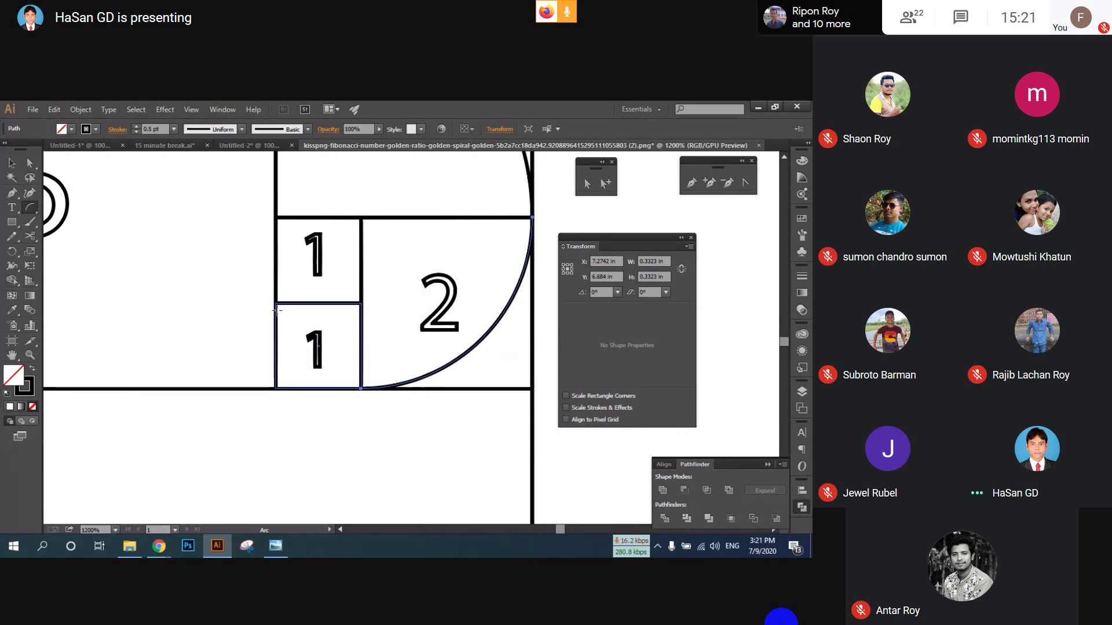
drag(276, 303, 361, 388)
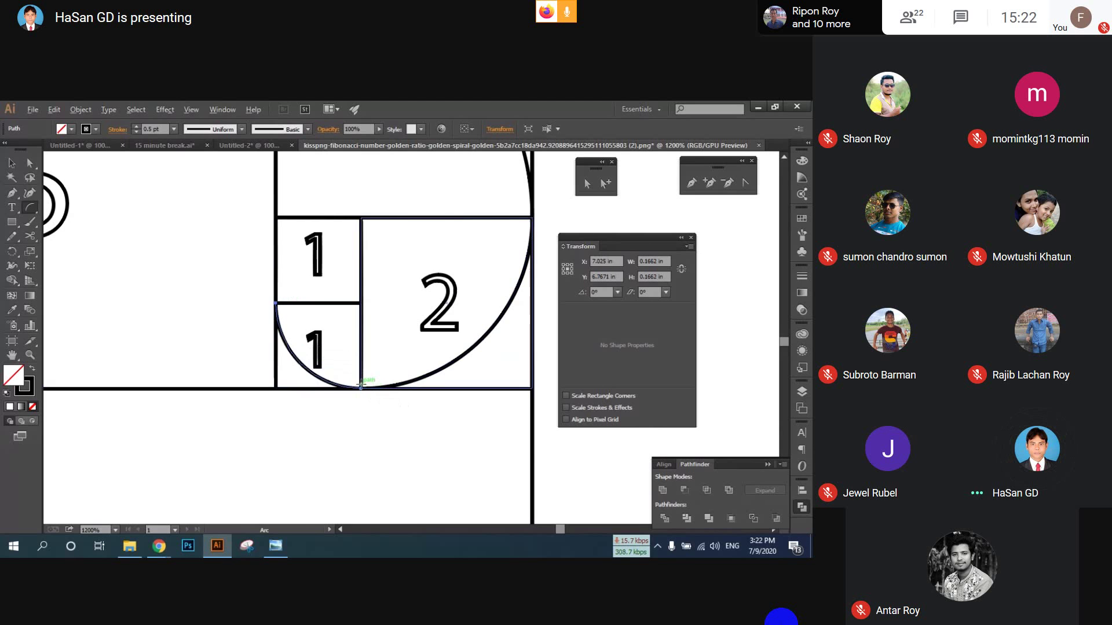
scroll(361, 388, down, 7)
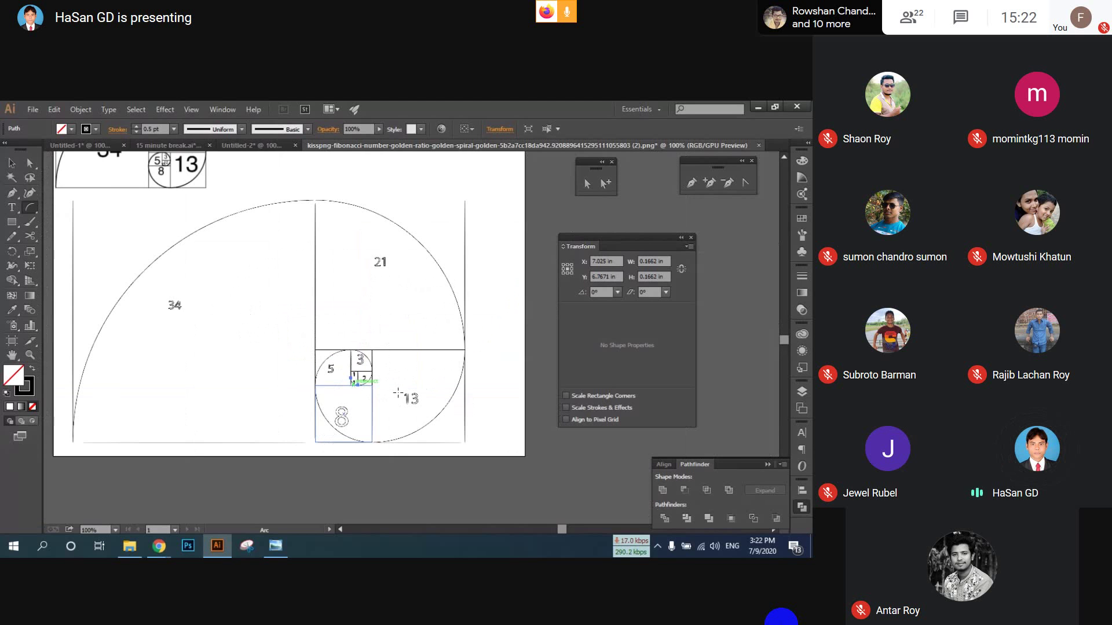
drag(128, 194, 172, 255)
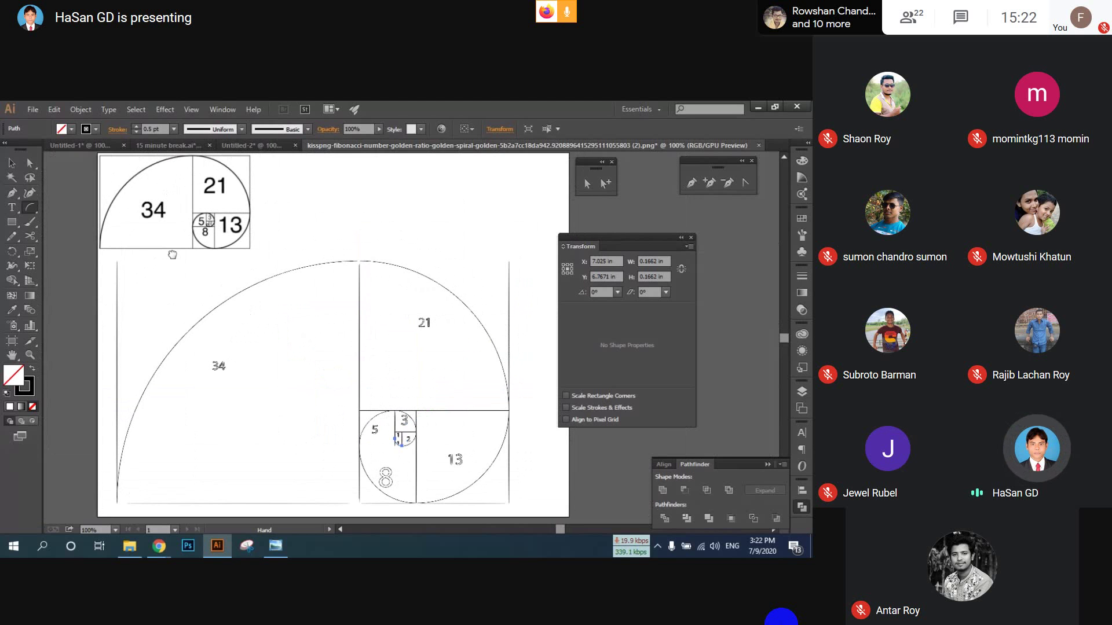
- Collapse the Transform panel and set the stroke weight of all squares, arcs and labels to 1 pt
click(680, 237)
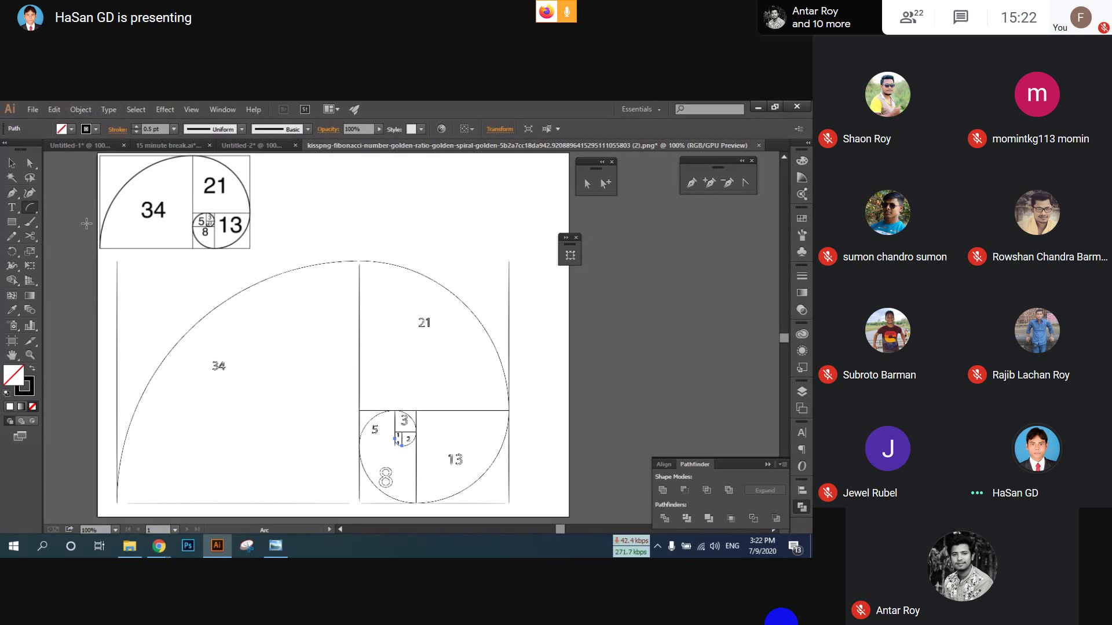
click(11, 164)
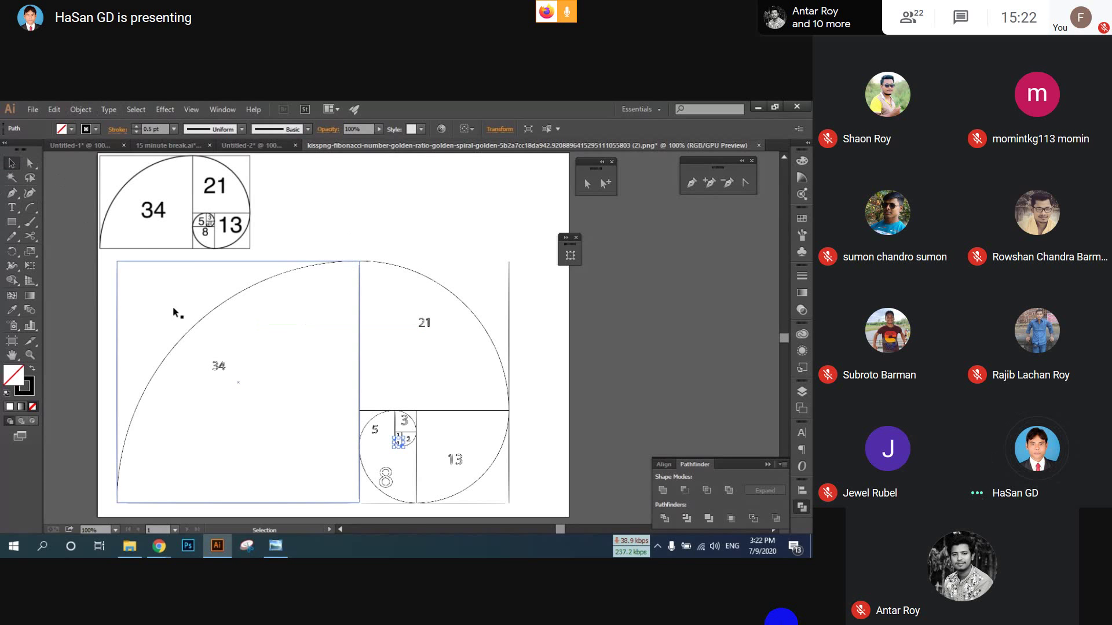
scroll(119, 293, down, 1)
mouse_move(97, 290)
mouse_down()
mouse_move(489, 422)
mouse_move(456, 389)
mouse_up()
click(173, 130)
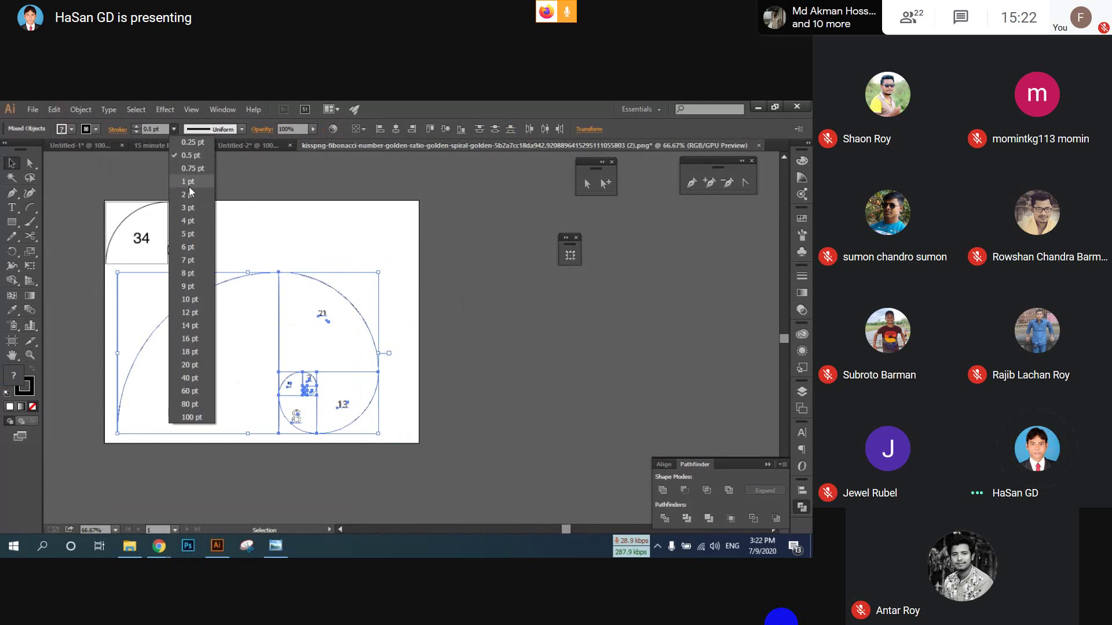
click(189, 186)
click(452, 283)
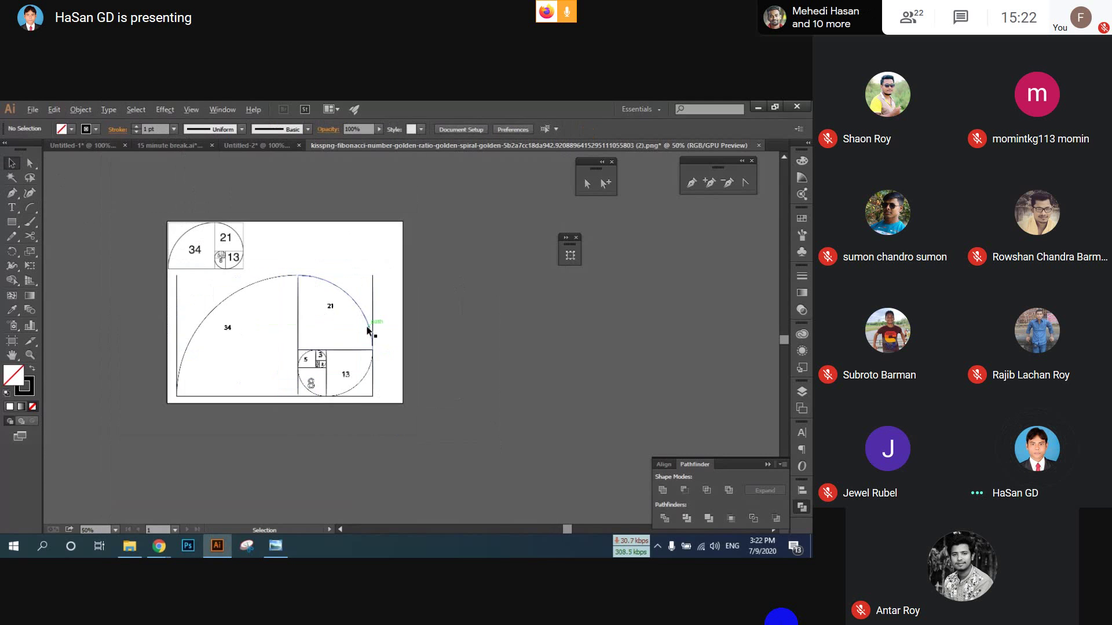
- Examine the spiral and numbered squares at several magnifications, checking how the arcs join and fit the grid
scroll(367, 330, up, 1)
drag(328, 312, 402, 309)
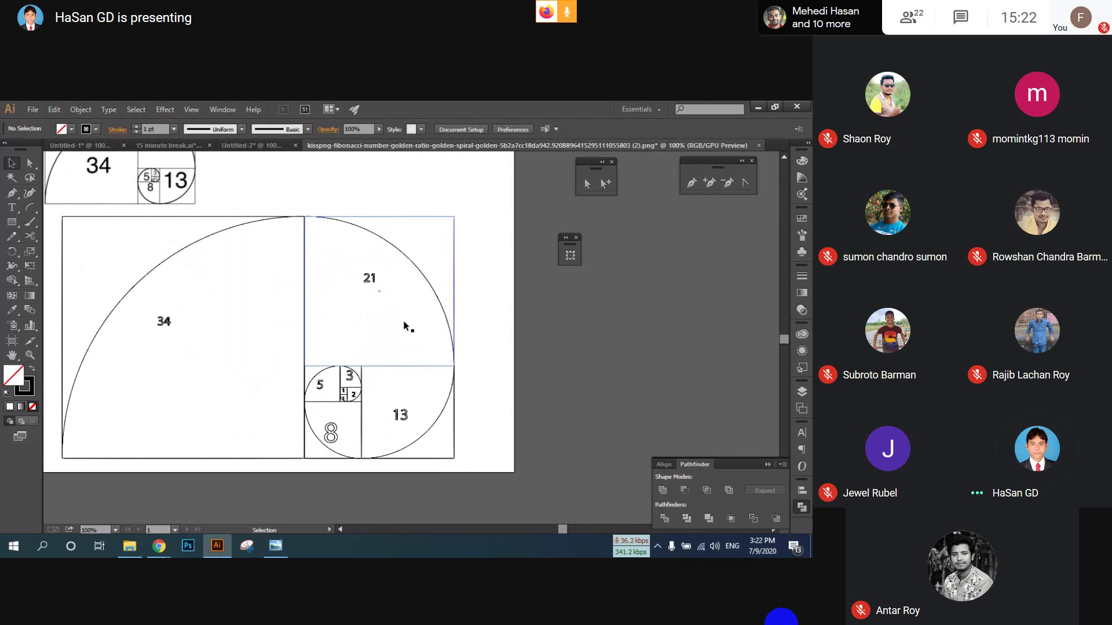
scroll(263, 342, down, 2)
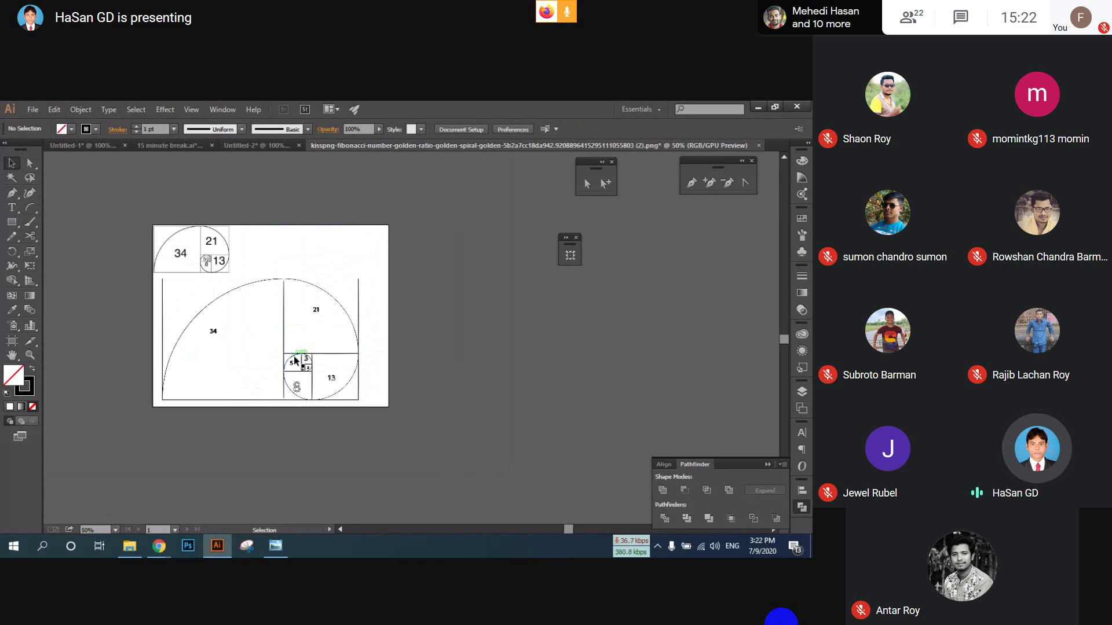
drag(298, 354, 454, 313)
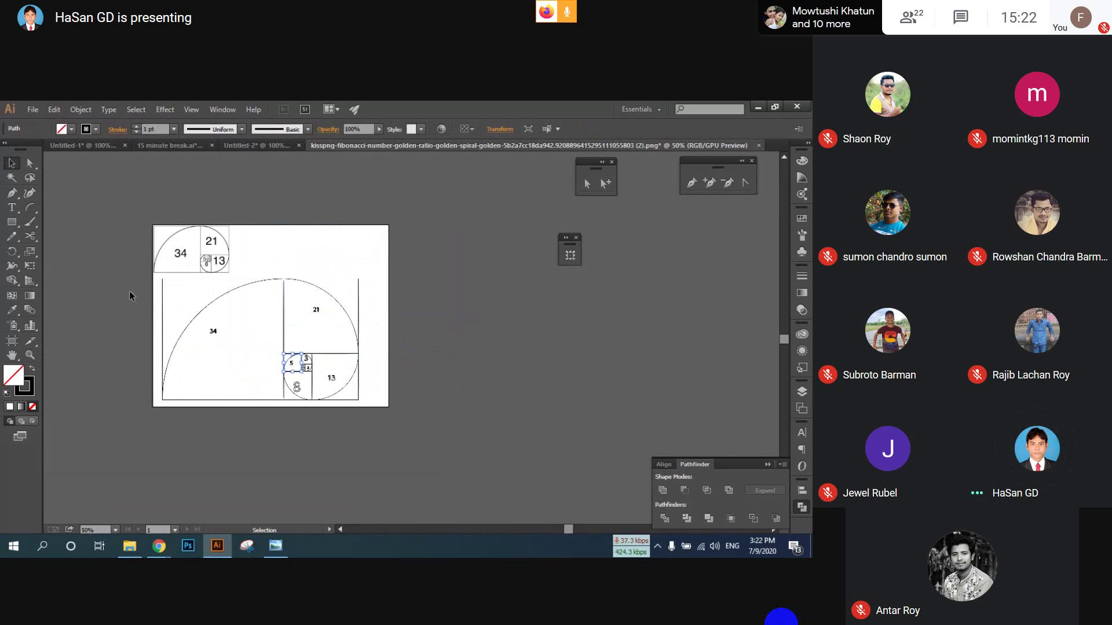
drag(129, 293, 461, 424)
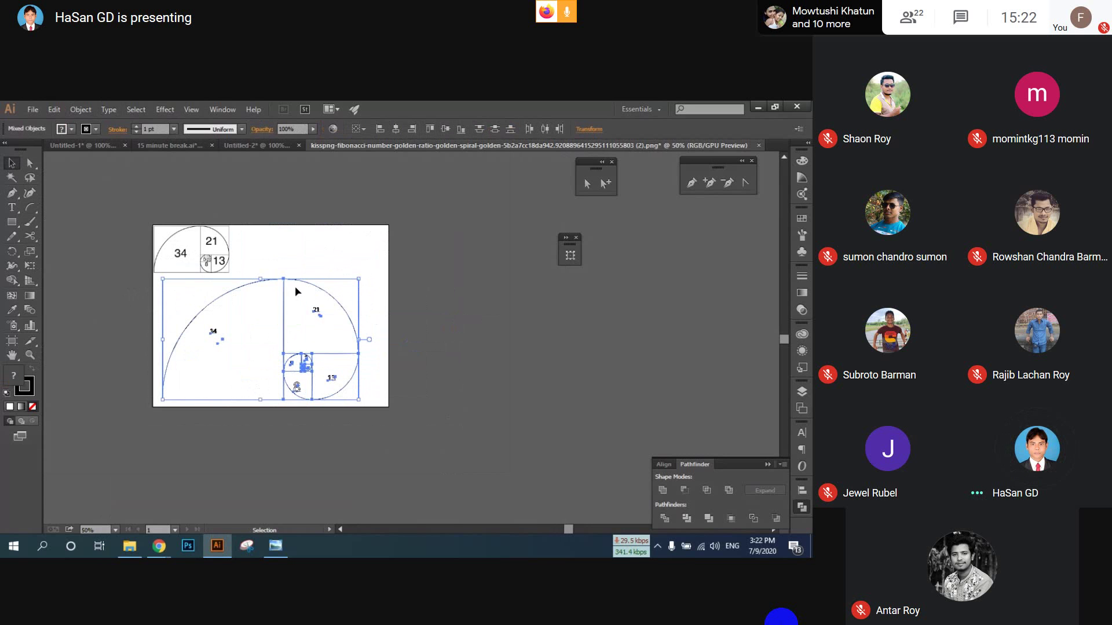
drag(290, 282, 700, 248)
scroll(333, 430, up, 3)
scroll(303, 379, up, 5)
scroll(304, 379, left, 6)
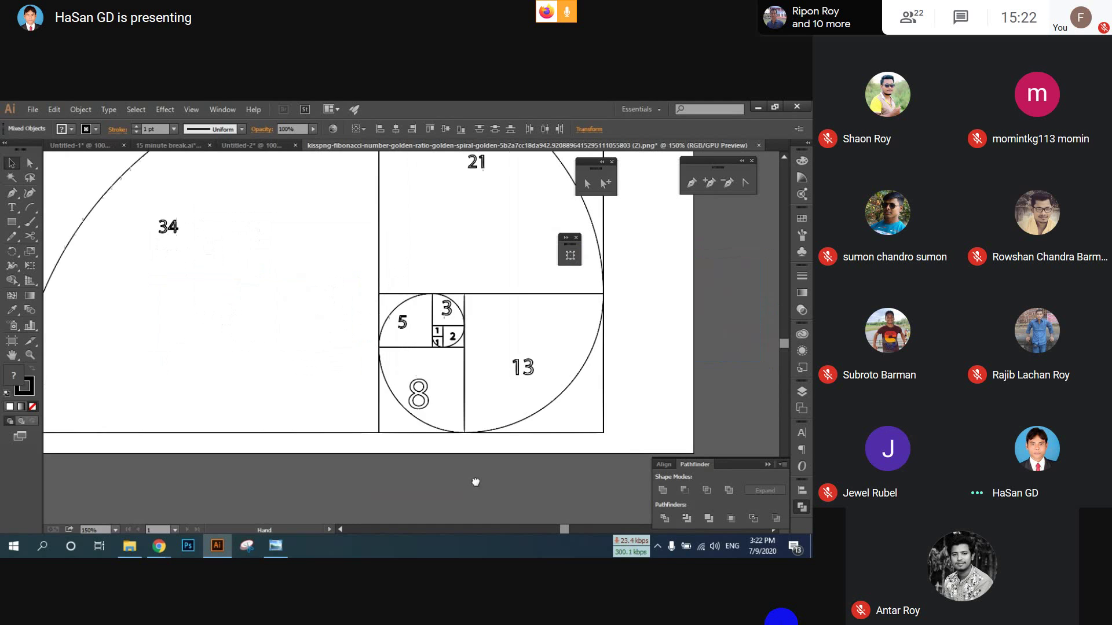
scroll(253, 363, down, 1)
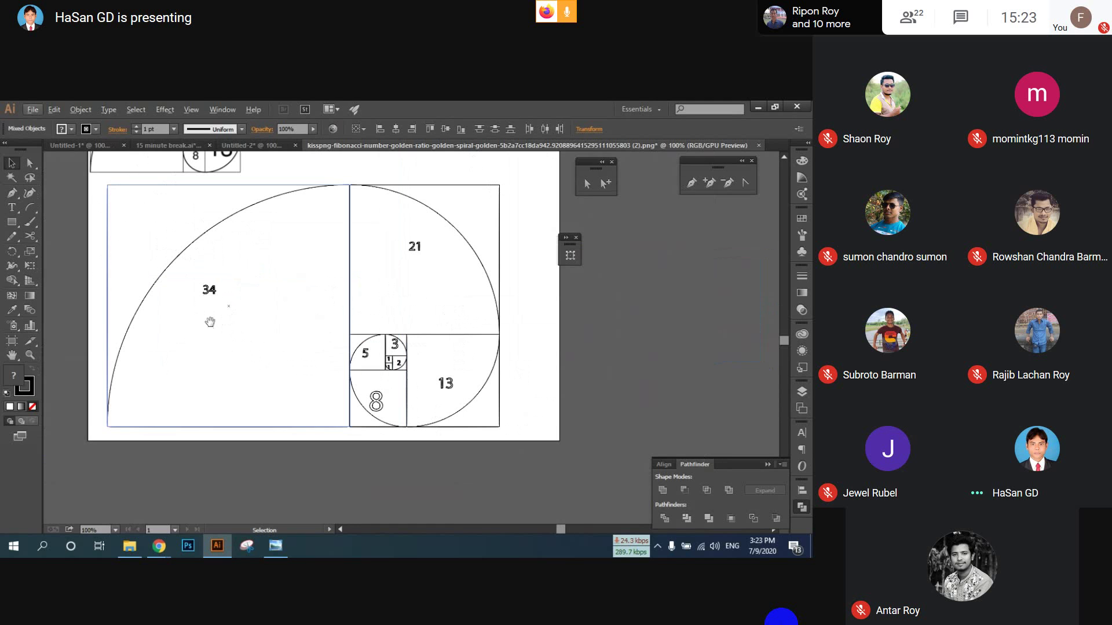
- Delete the label in the 34 square and remove the fill from all the remaining squares, arcs and labels
click(210, 290)
key(Delete)
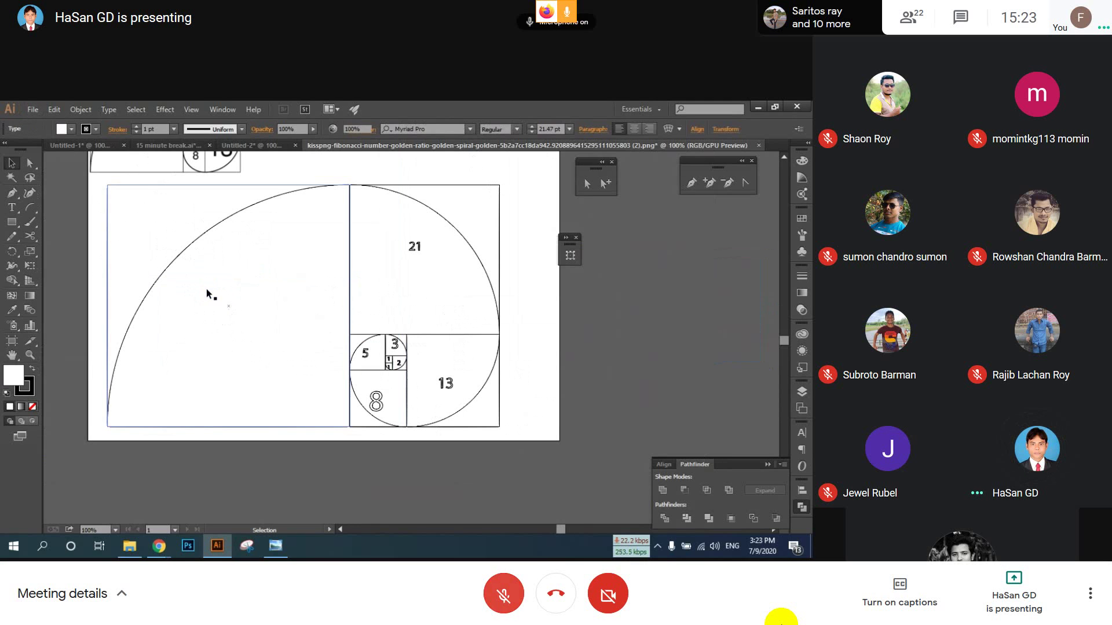
mouse_move(164, 245)
mouse_down()
mouse_move(193, 273)
mouse_move(165, 247)
mouse_up()
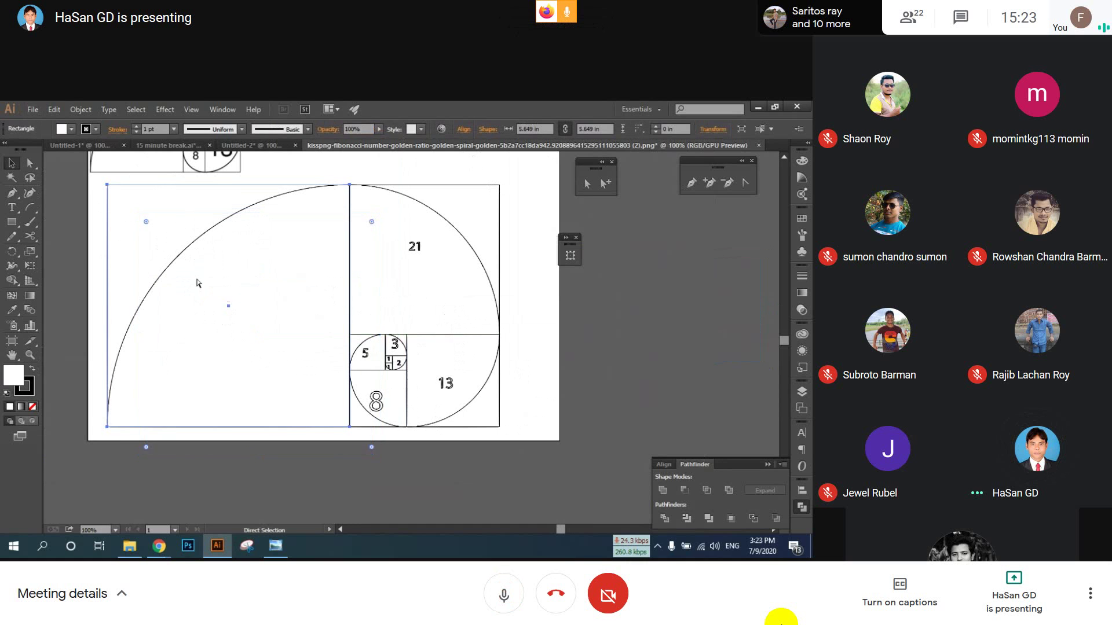
drag(89, 242, 553, 440)
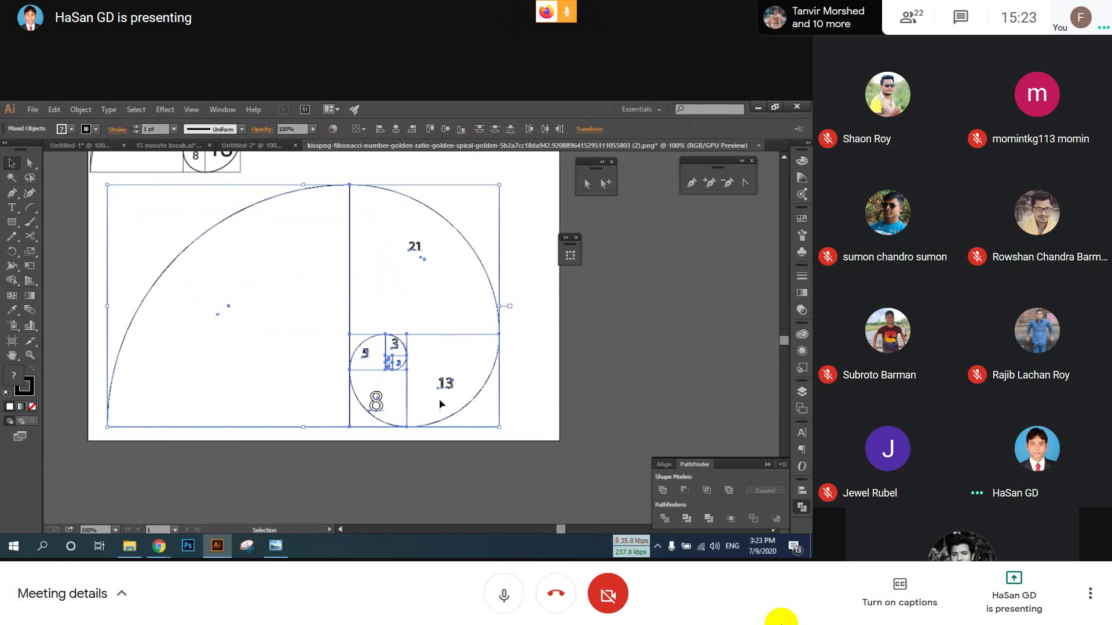
click(33, 406)
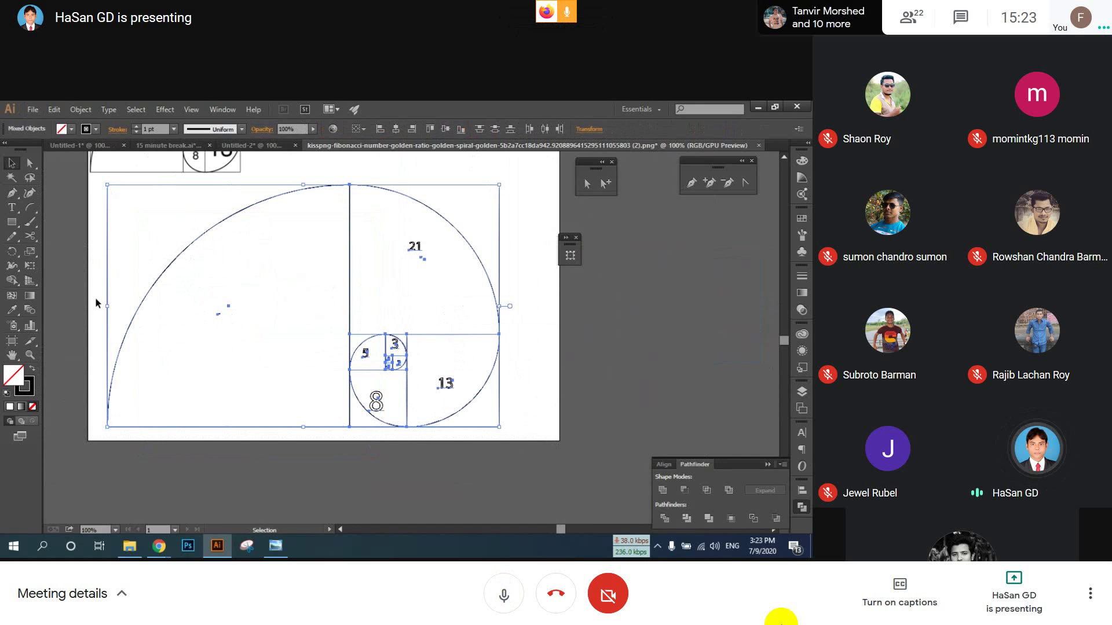
- Delete the spiral arcs, the 21 label and the stray text marks from the two largest squares
click(165, 302)
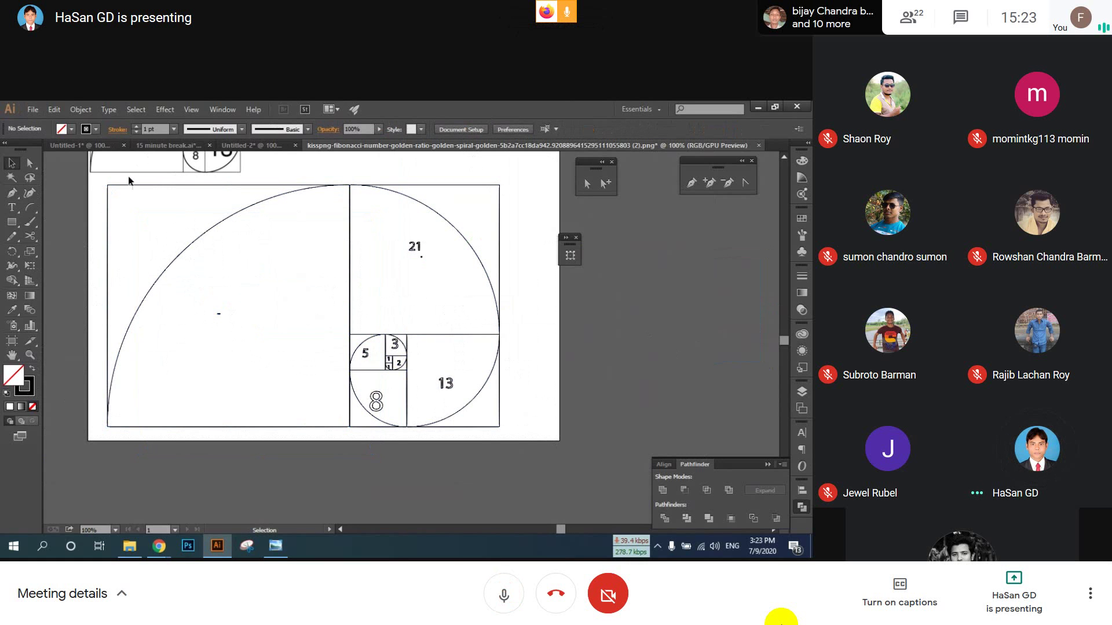
key(ctrl+d)
click(157, 278)
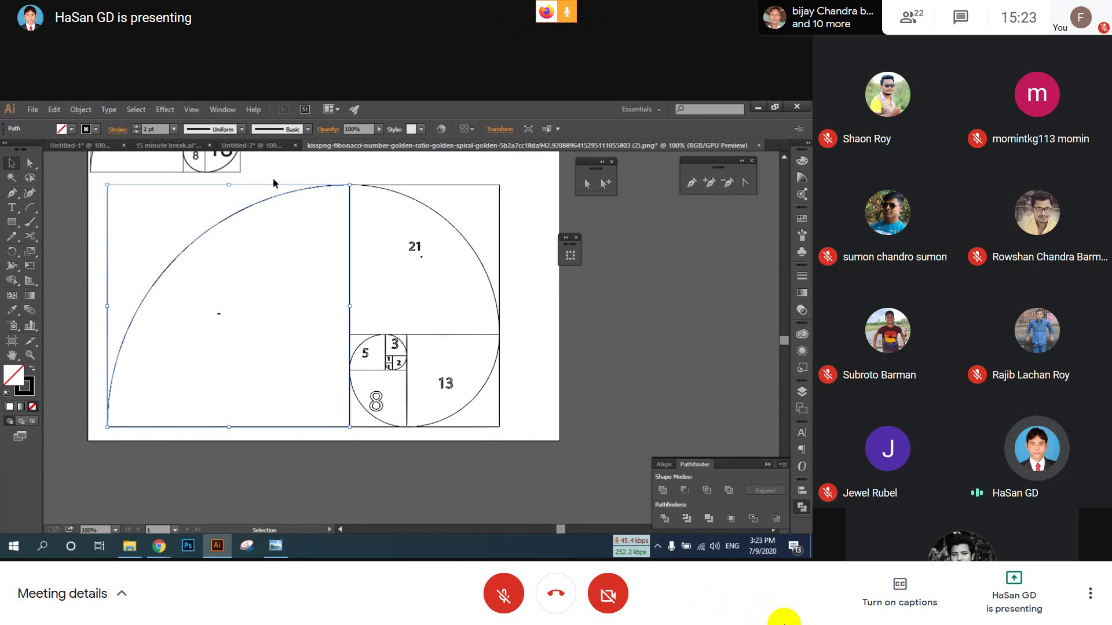
key(Delete)
click(447, 218)
key(Delete)
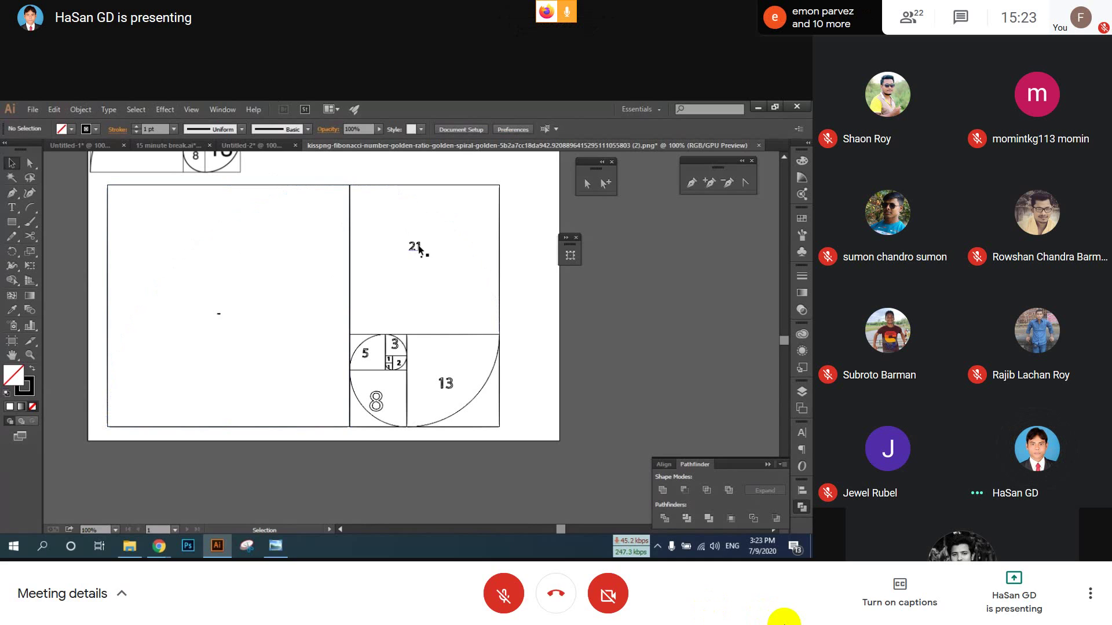
click(419, 257)
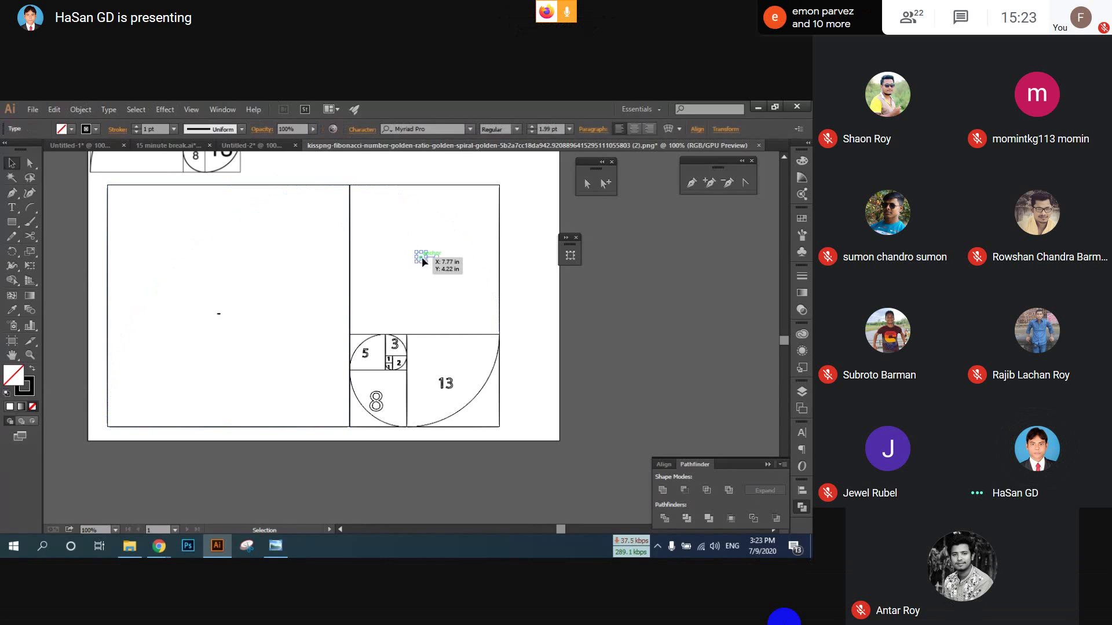
key(Delete)
click(219, 315)
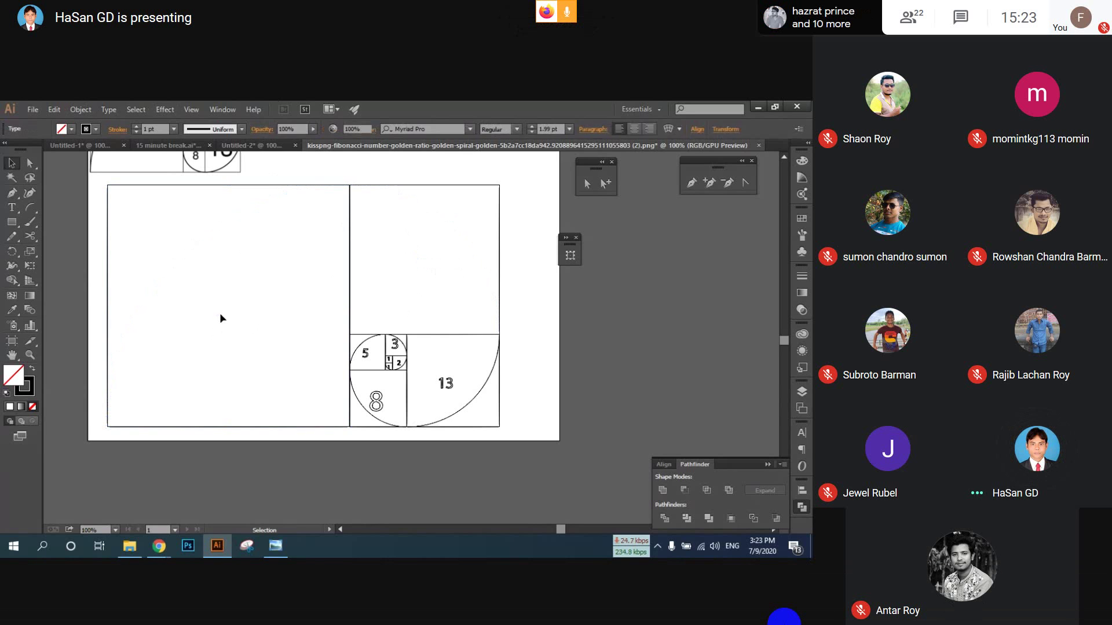
key(Delete)
- Delete the arcs and labels in the 13 and 8 squares and the arcs in the 2 and 3 squares
click(473, 405)
key(Delete)
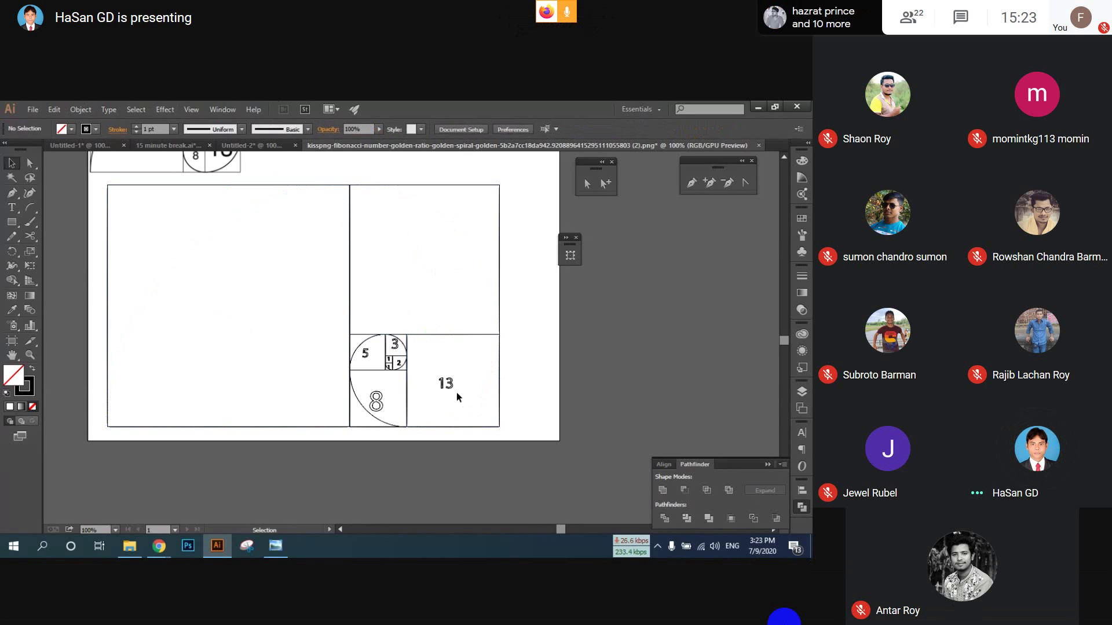
click(369, 410)
key(Delete)
click(405, 364)
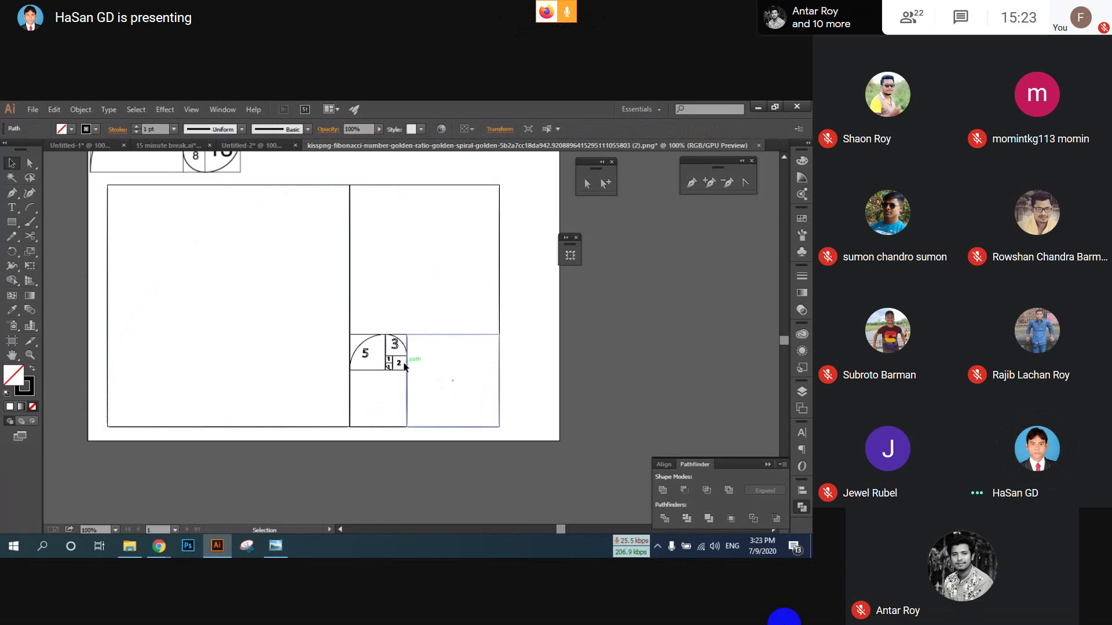
key(Delete)
click(399, 344)
key(Delete)
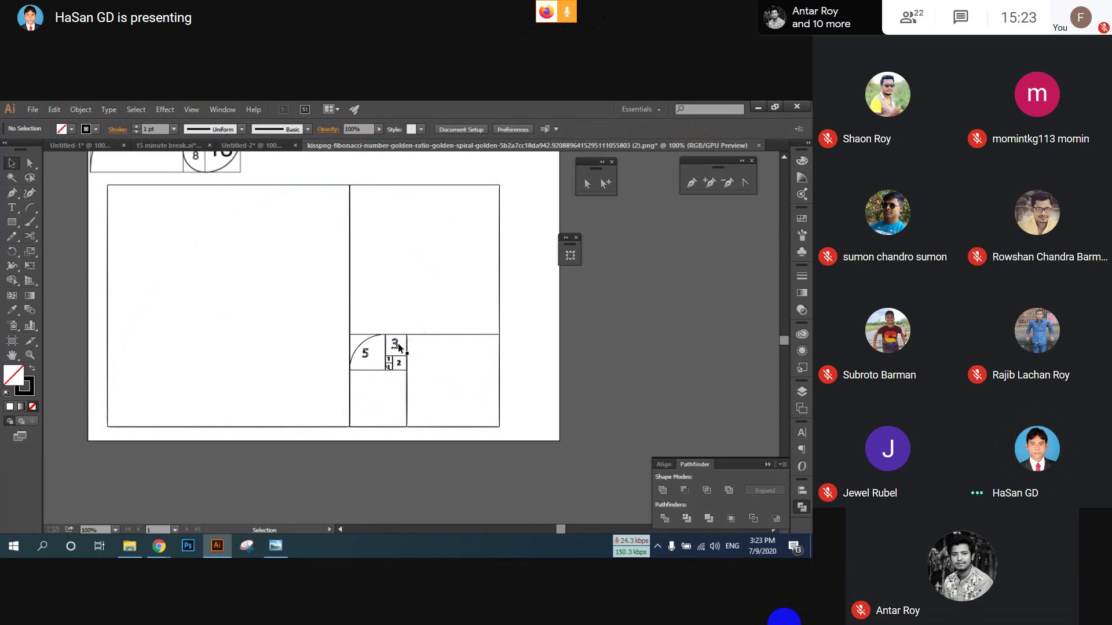
- Delete the arc in the 5 square and the remaining 5, 3, 2 and 1 labels, leaving only the squares
click(398, 343)
key(Delete)
click(363, 351)
key(Delete)
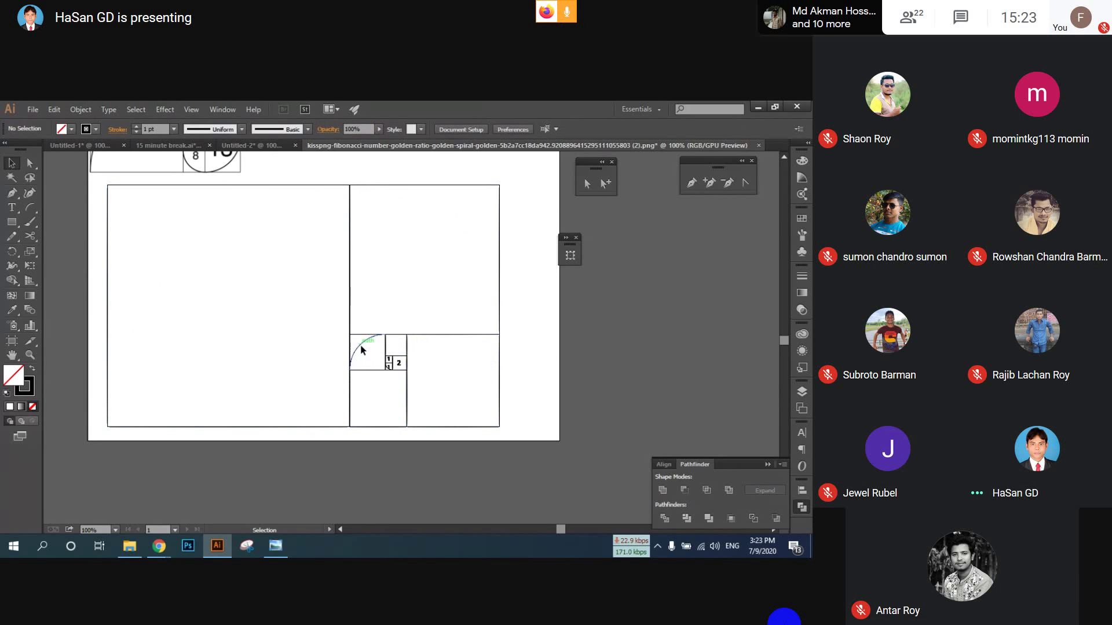
click(362, 348)
key(Delete)
click(390, 368)
key(Delete)
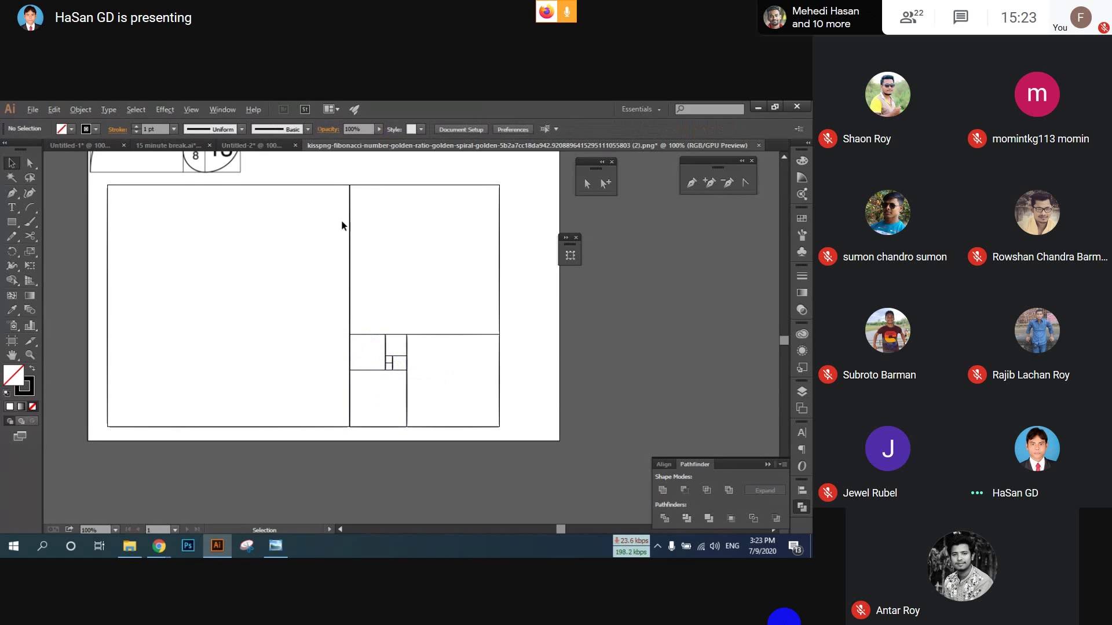
- Examine the empty Fibonacci squares at several magnifications, checking how the smallest ones fit together
scroll(346, 348, up, 4)
scroll(346, 347, down, 4)
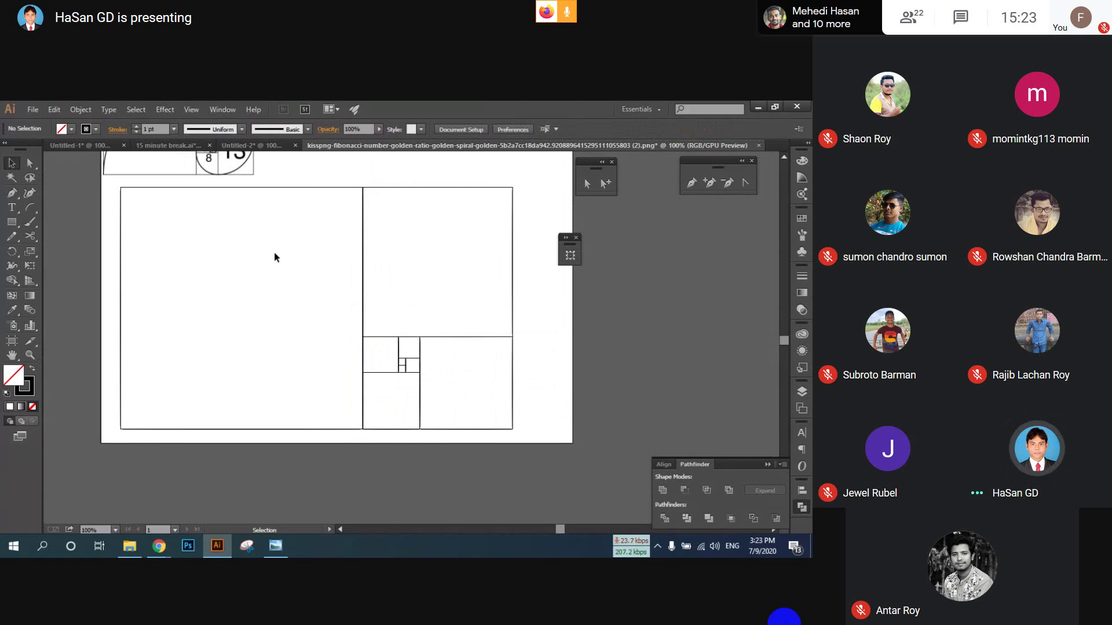
scroll(393, 396, up, 1)
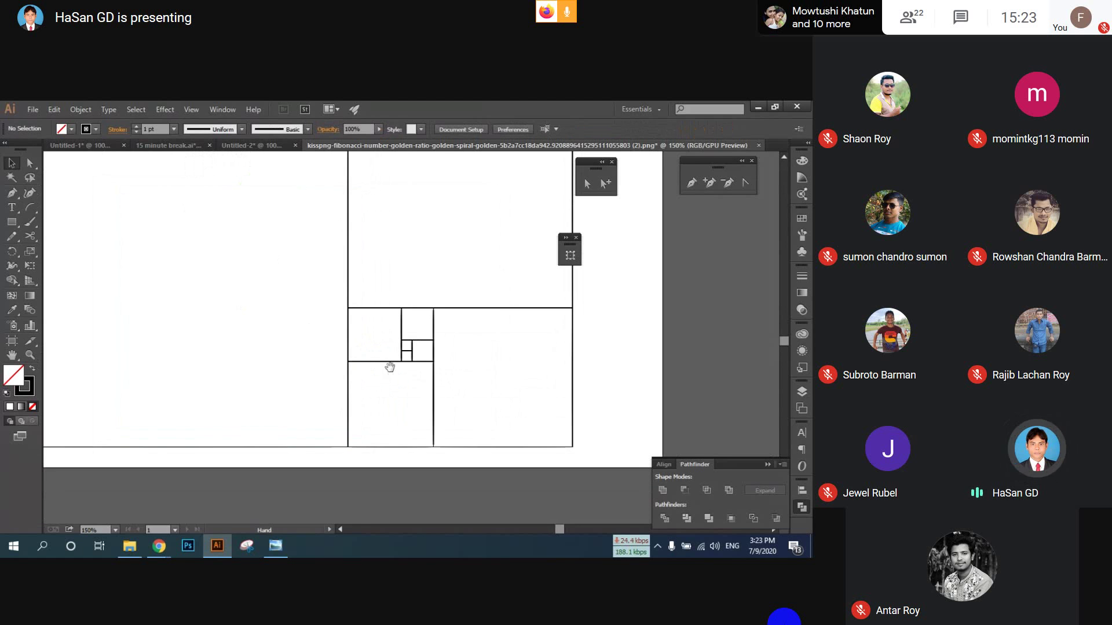
drag(390, 367, 358, 330)
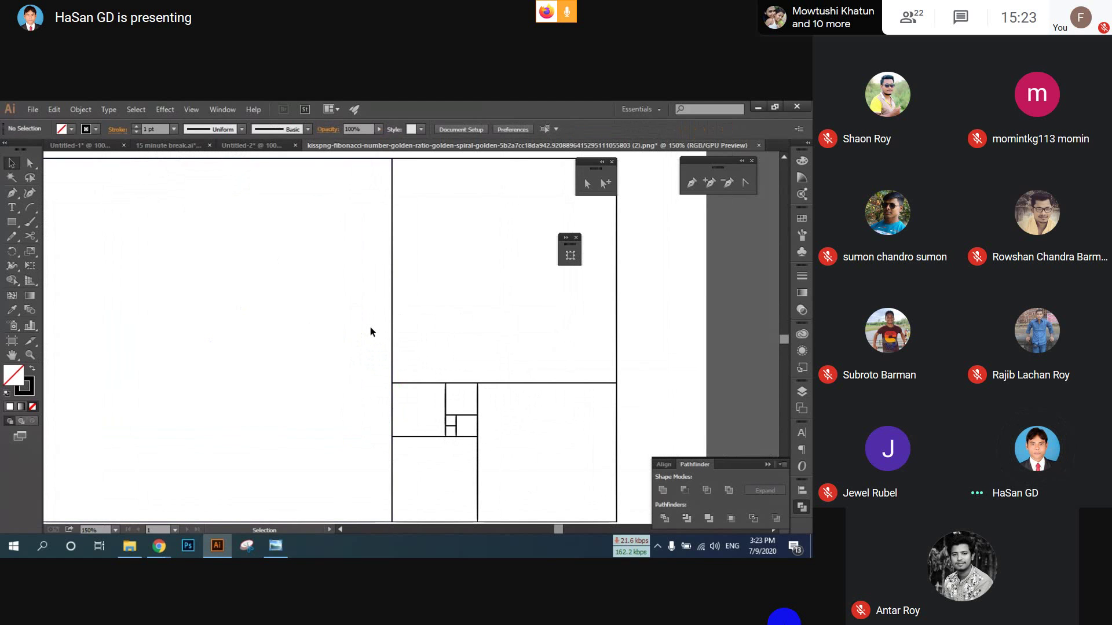
key(ctrl+d)
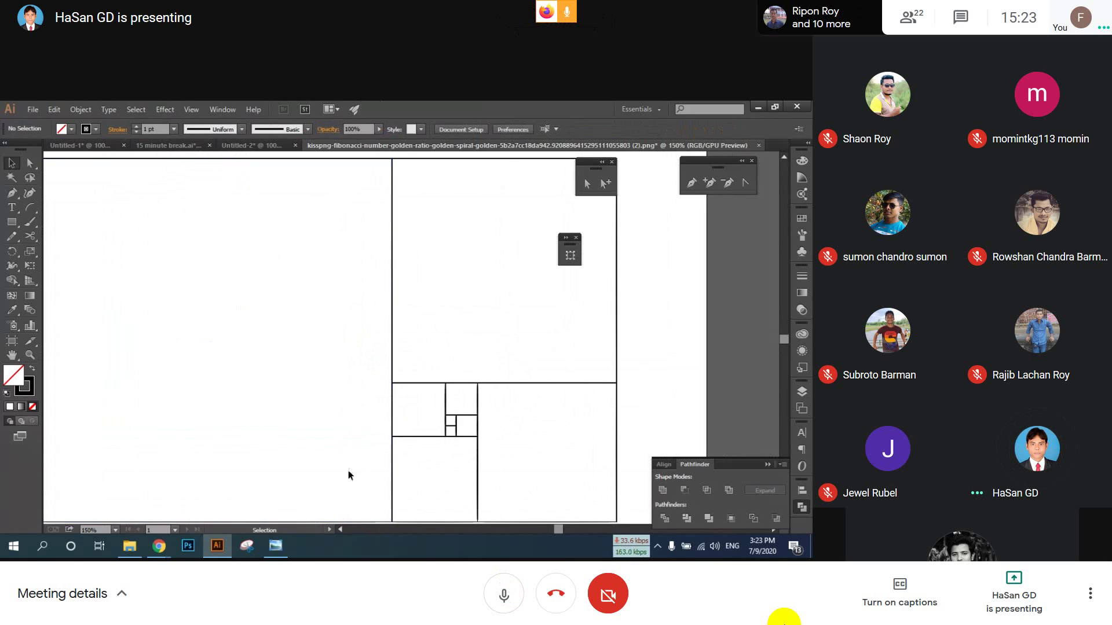
scroll(424, 502, up, 4)
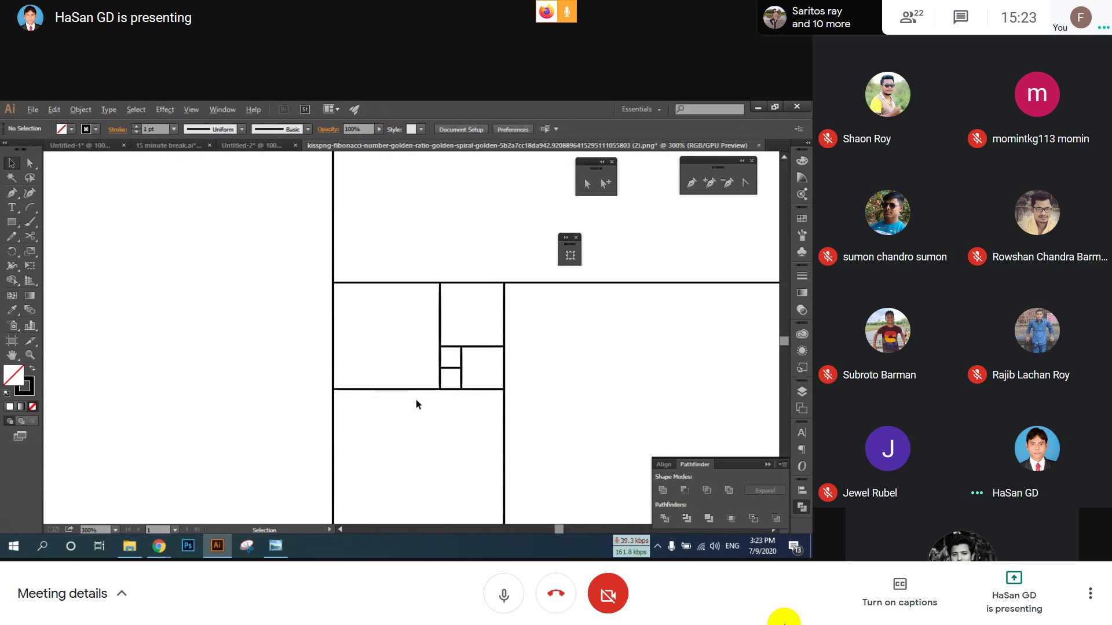
drag(496, 316, 403, 336)
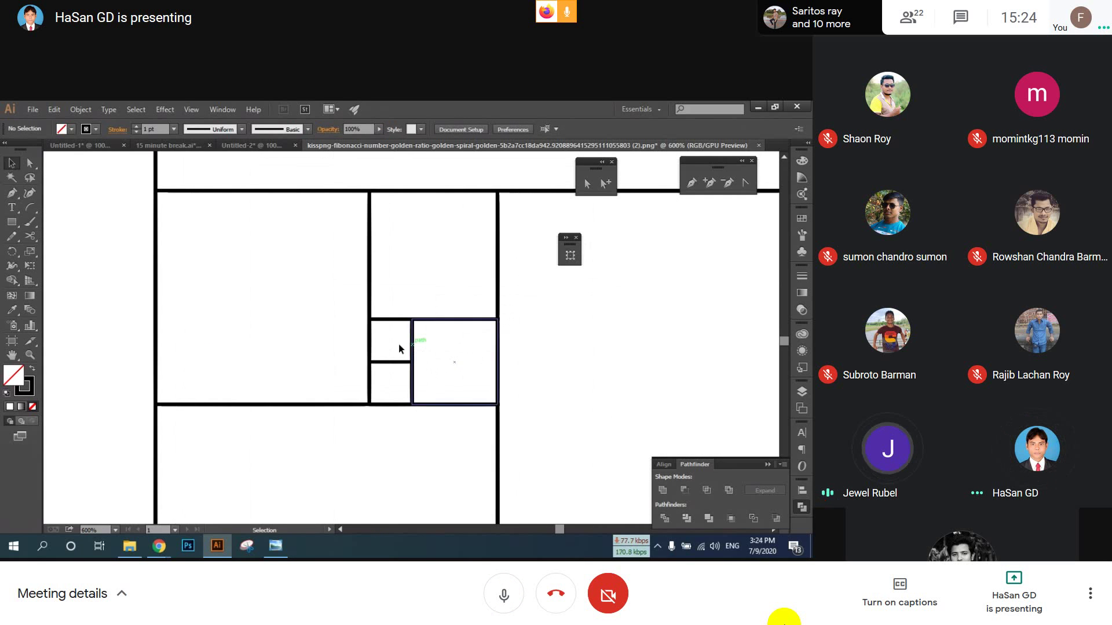
scroll(398, 360, down, 1)
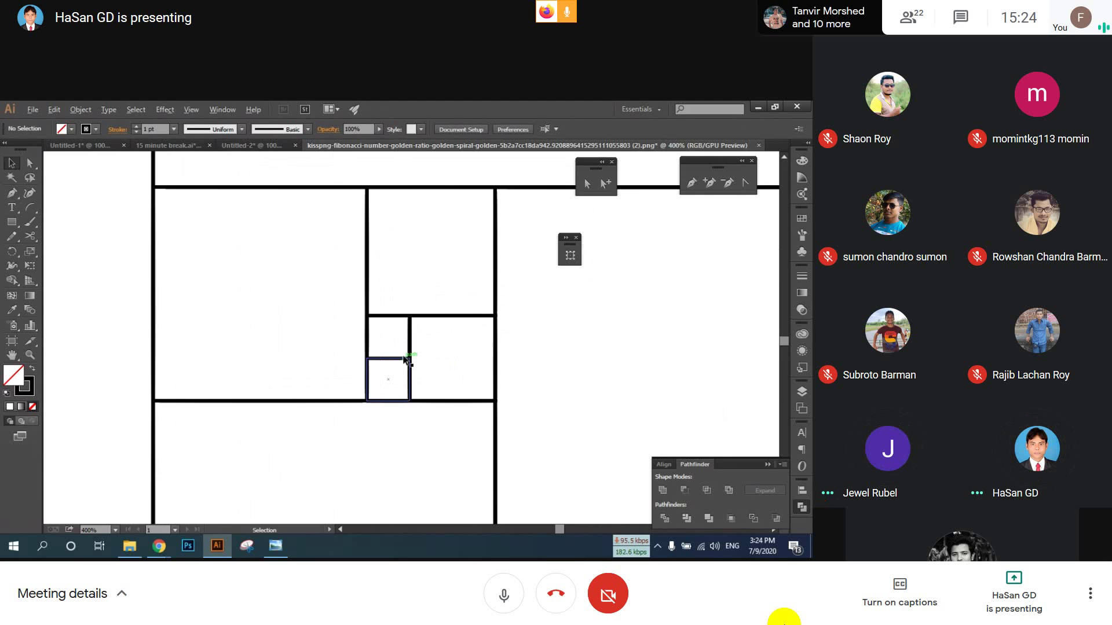
scroll(405, 360, down, 4)
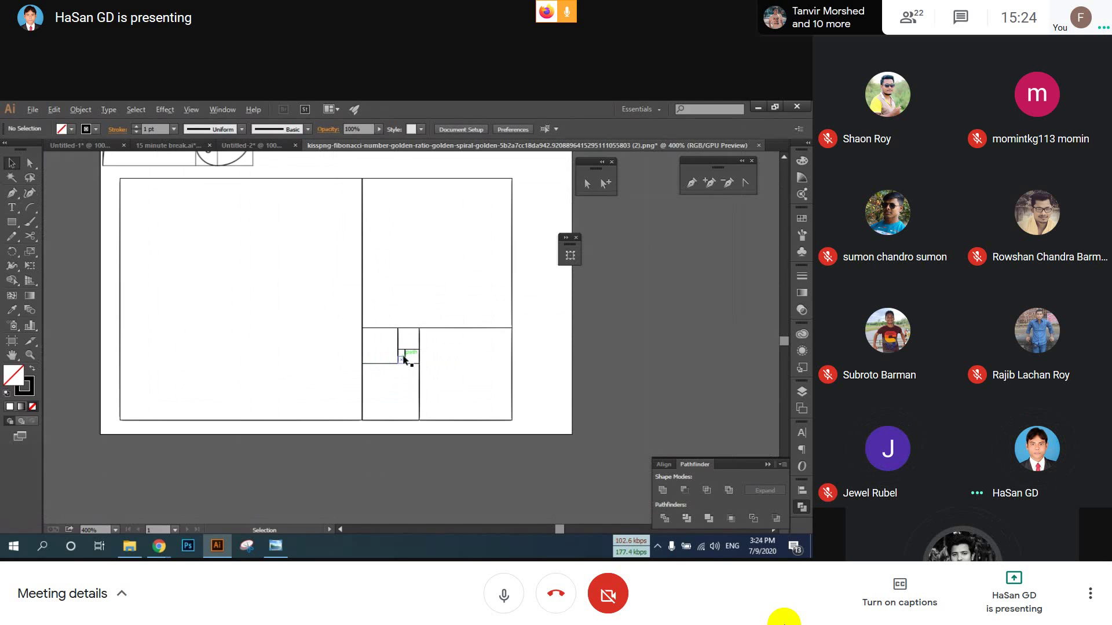
key(ctrl+d)
- Select all the Fibonacci squares below the reference image and delete them
drag(418, 318, 415, 380)
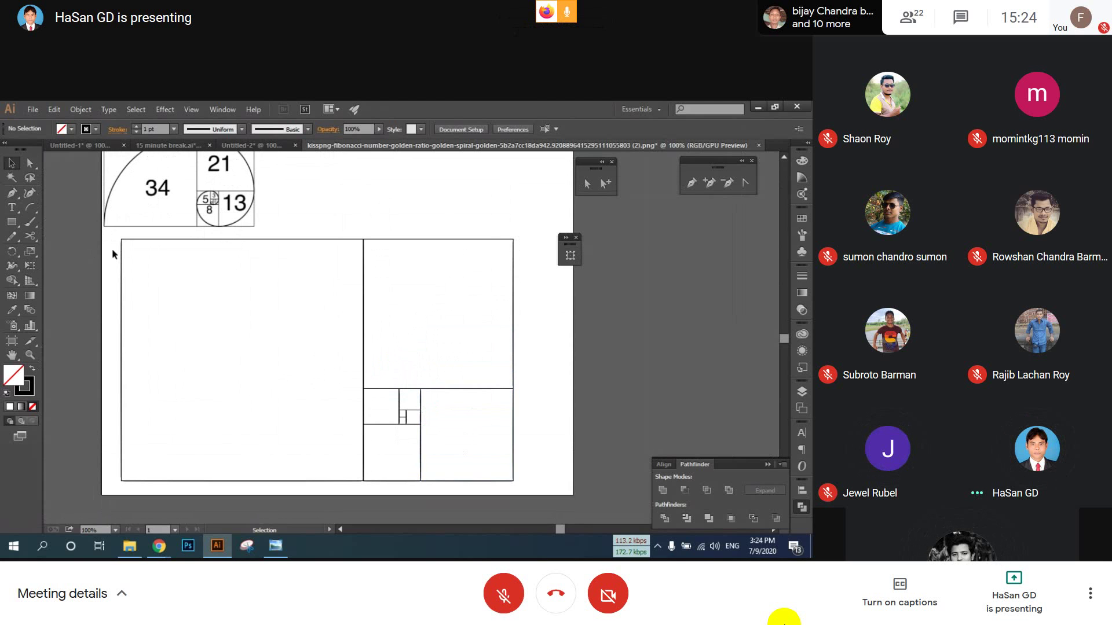
drag(108, 248, 599, 474)
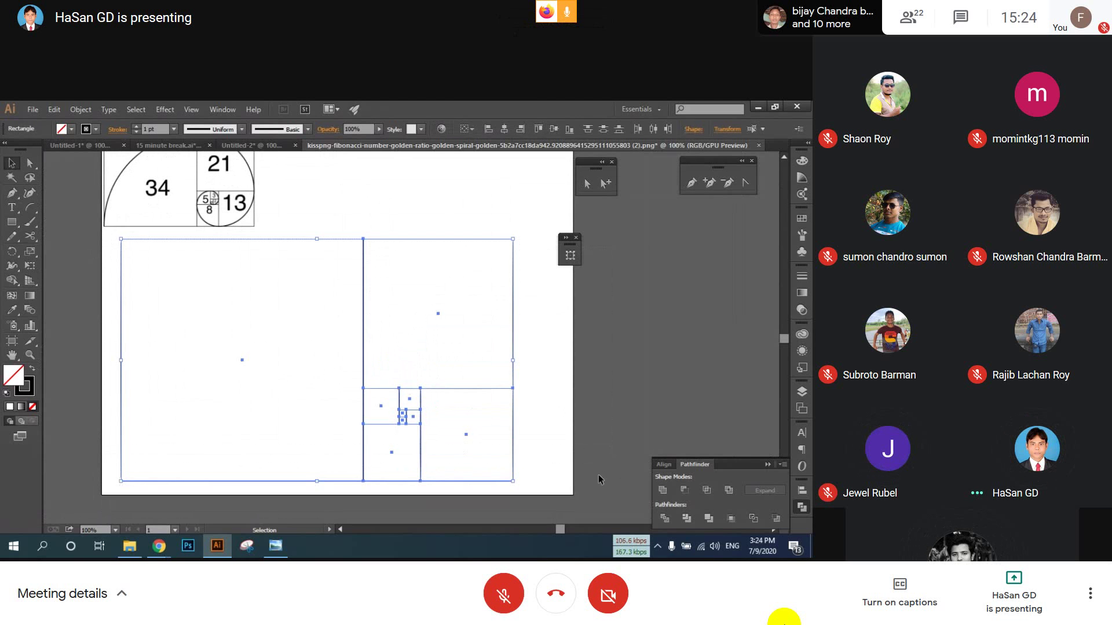
click(576, 440)
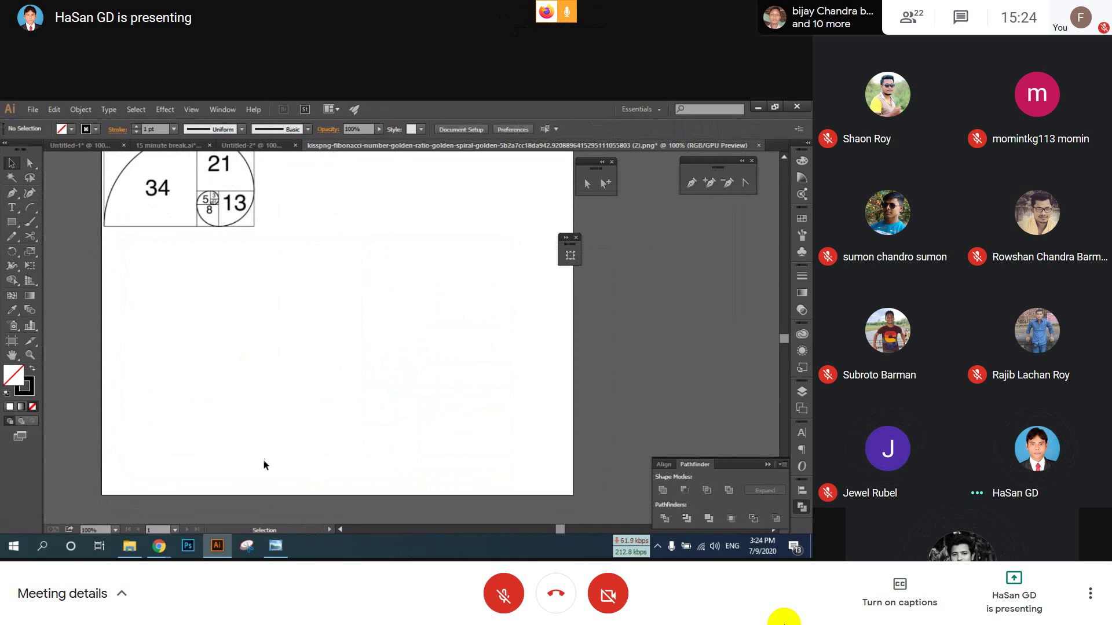
- Create a 0.5 in by 0.5 in square in the empty area below the reference image
drag(283, 295, 279, 307)
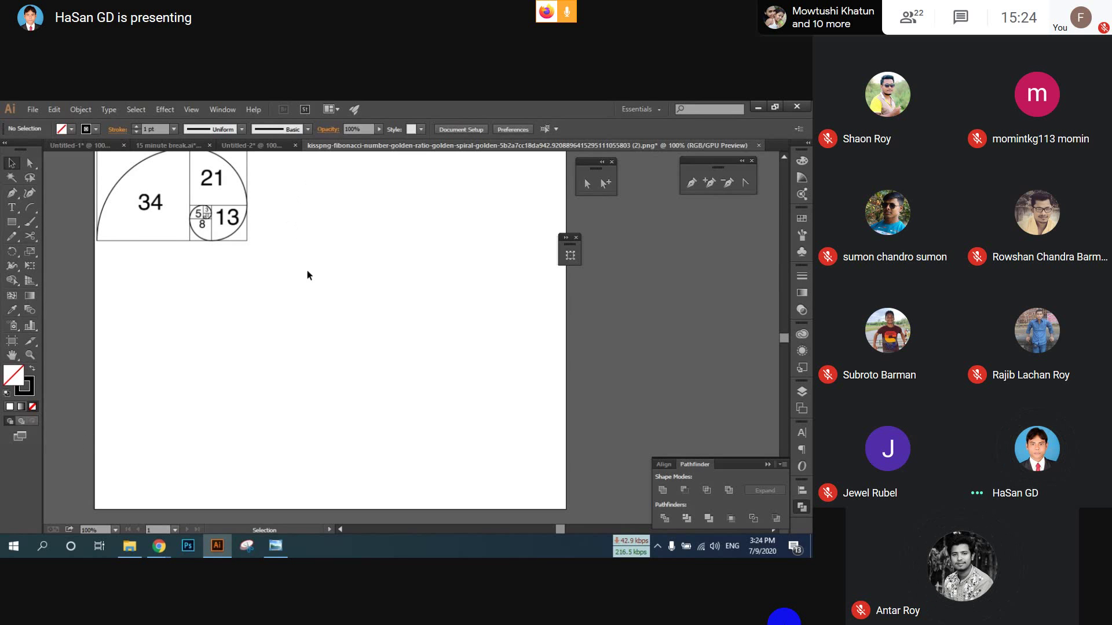
click(18, 226)
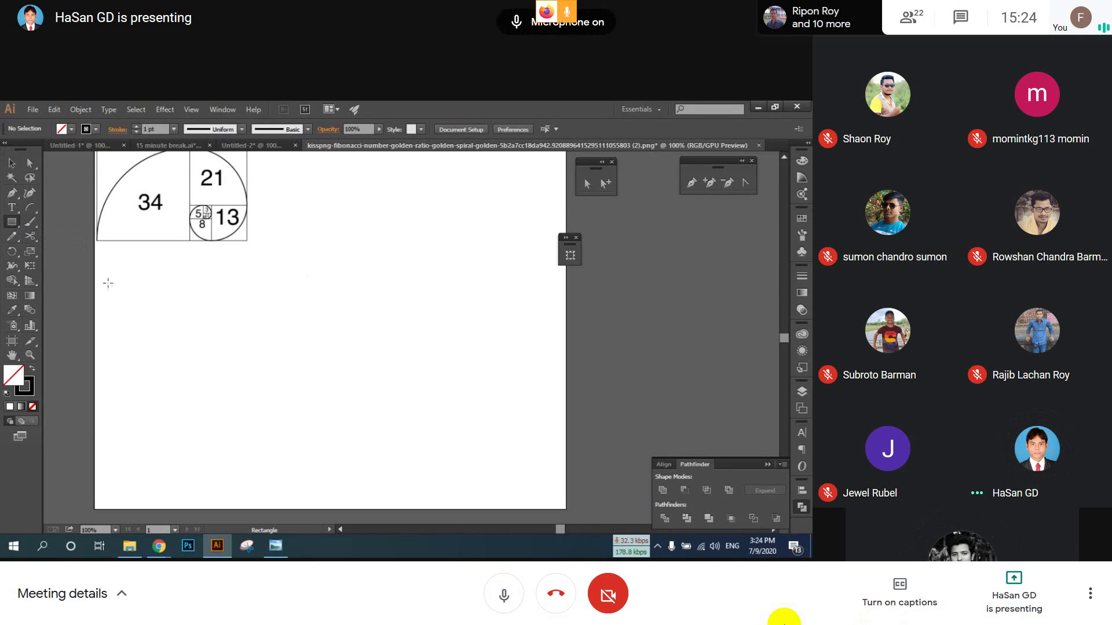
click(377, 371)
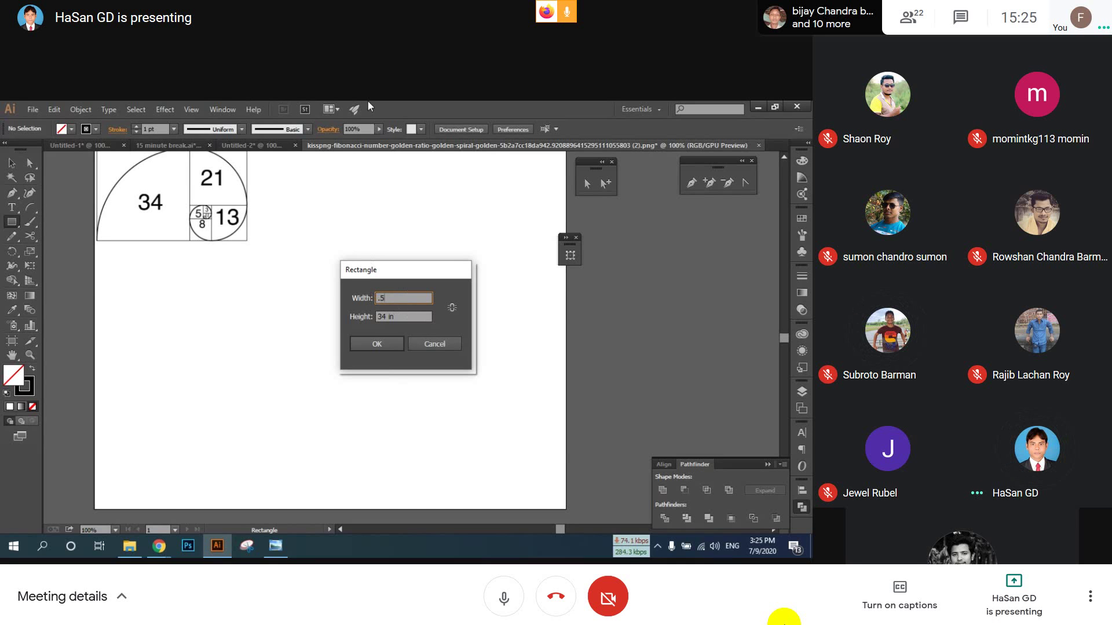
key(ctrl+d)
key(Tab)
text(.)
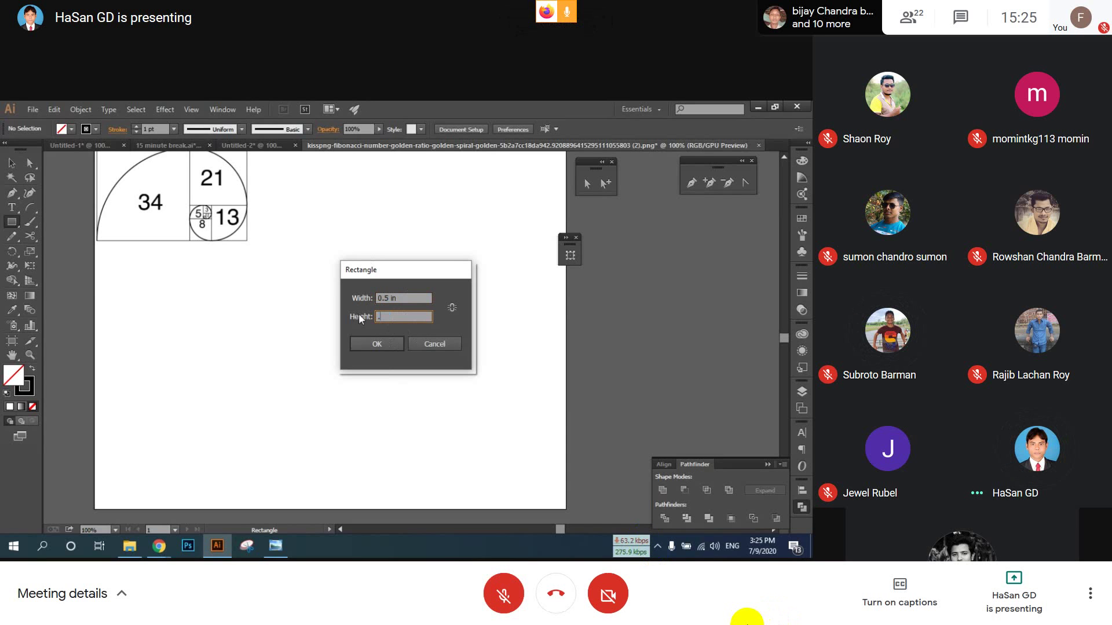
text(5)
click(384, 343)
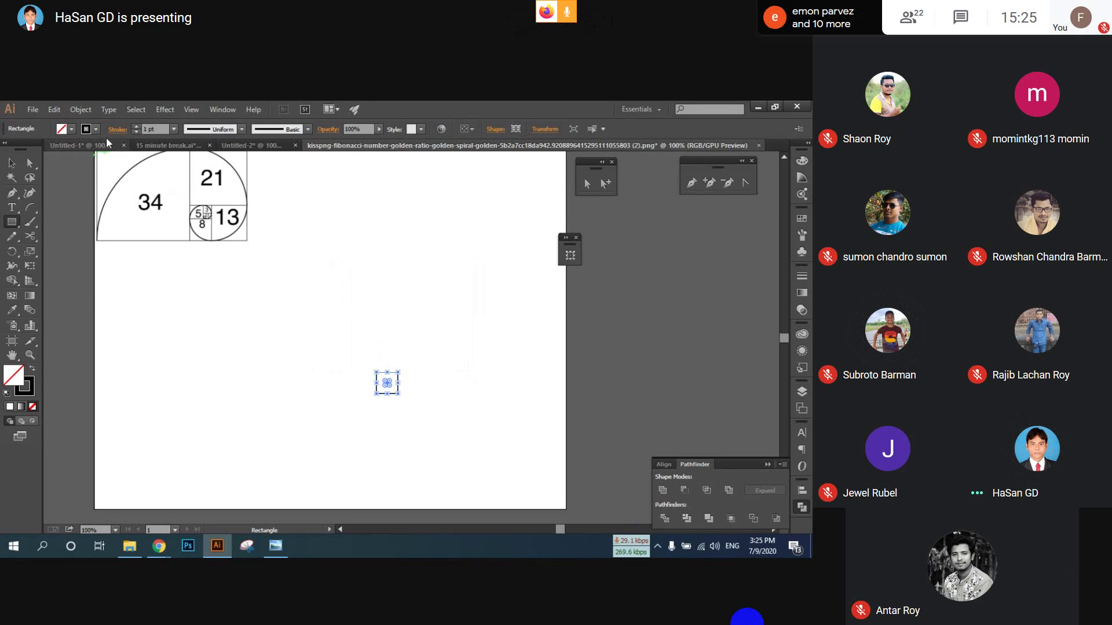
- Set the new square's stroke weight to 0.5 pt and deselect it
click(175, 131)
click(175, 164)
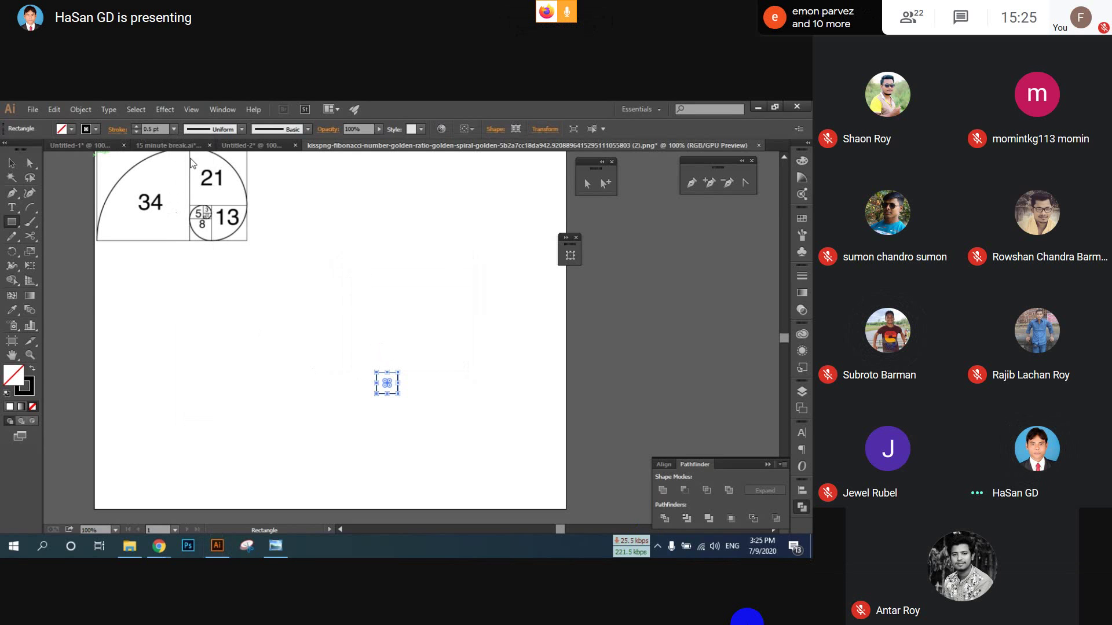
click(20, 163)
click(405, 335)
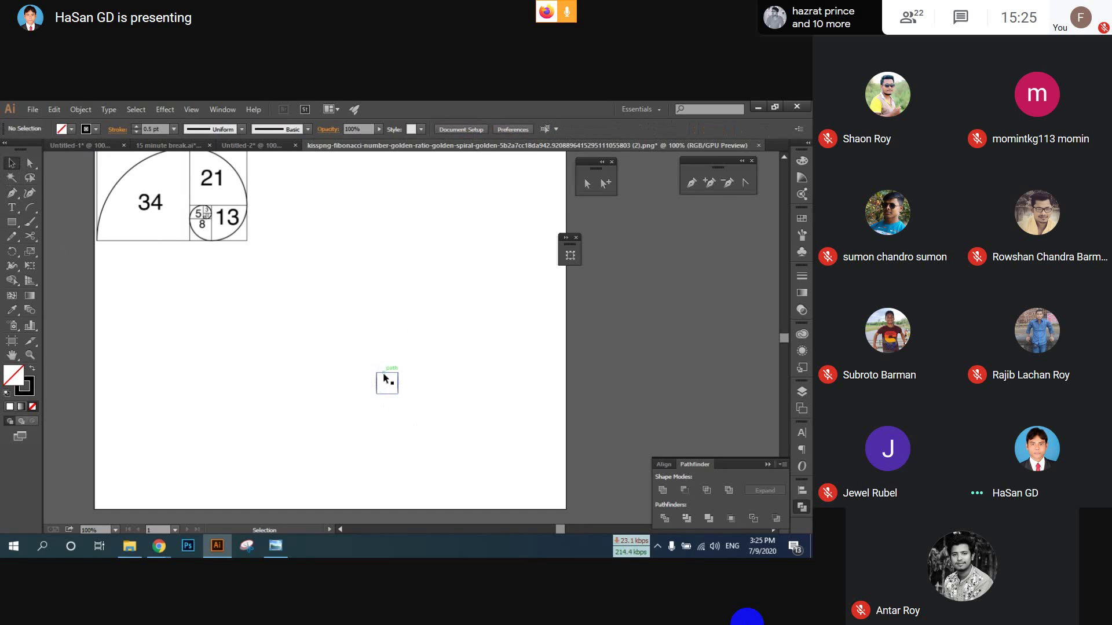
- Duplicate the 0.5 in square directly below the original so that the two share an edge
scroll(407, 424, up, 3)
click(312, 277)
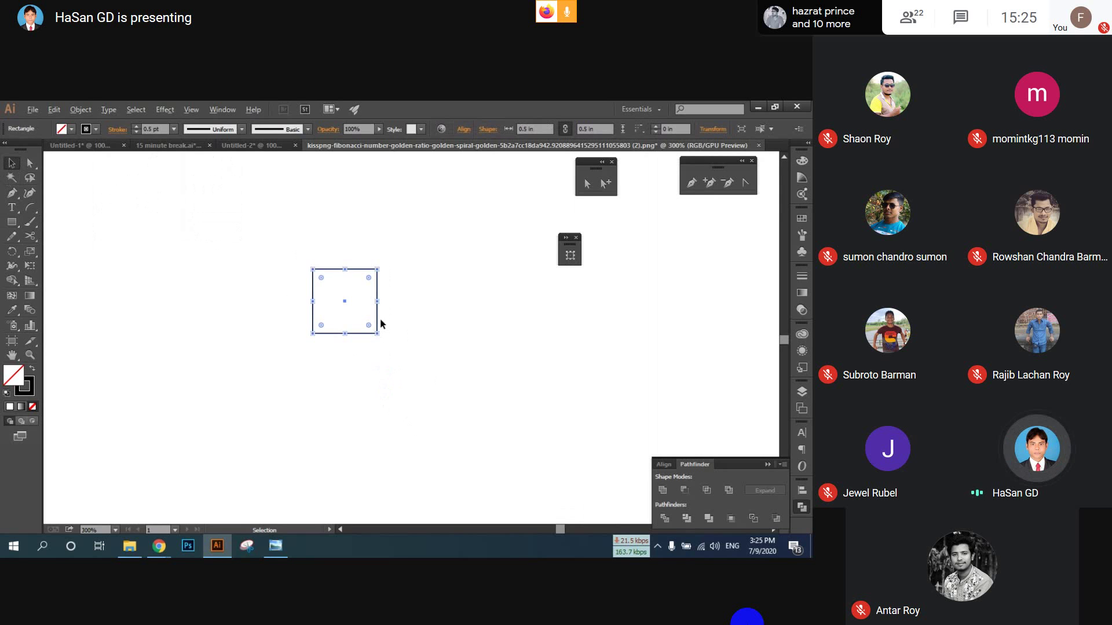
drag(380, 324, 377, 388)
scroll(414, 364, down, 2)
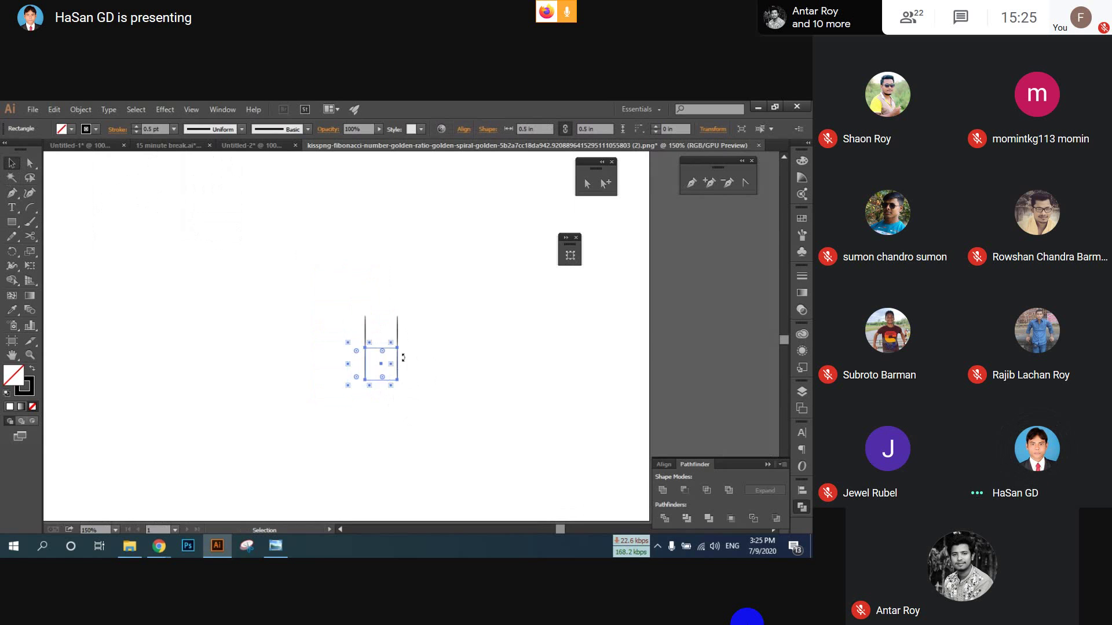
scroll(415, 352, up, 1)
drag(500, 366, 421, 356)
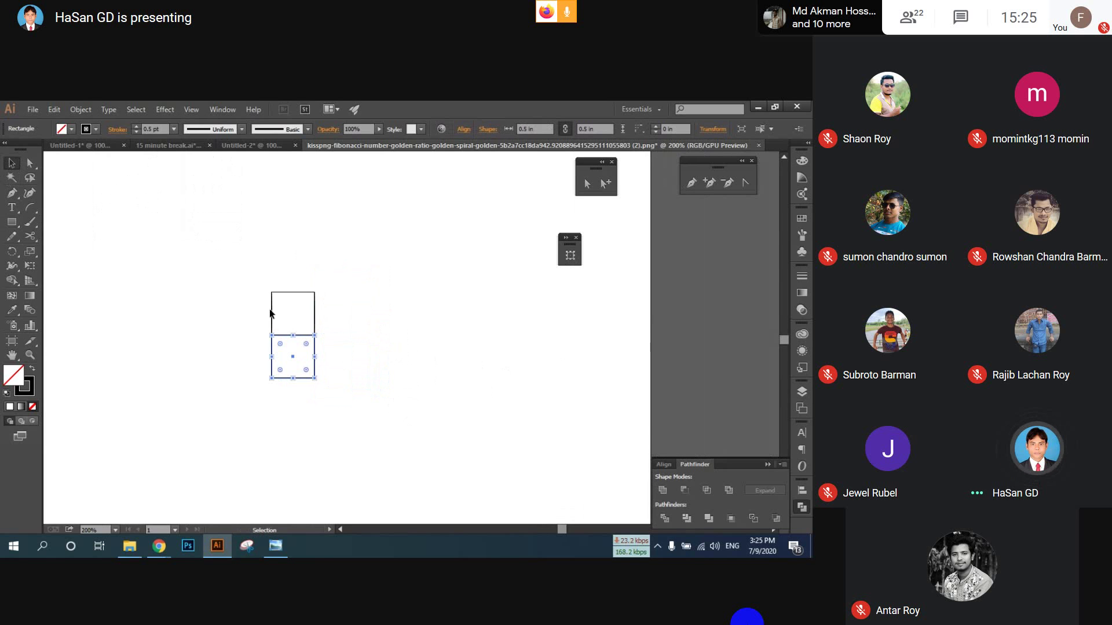
click(300, 362)
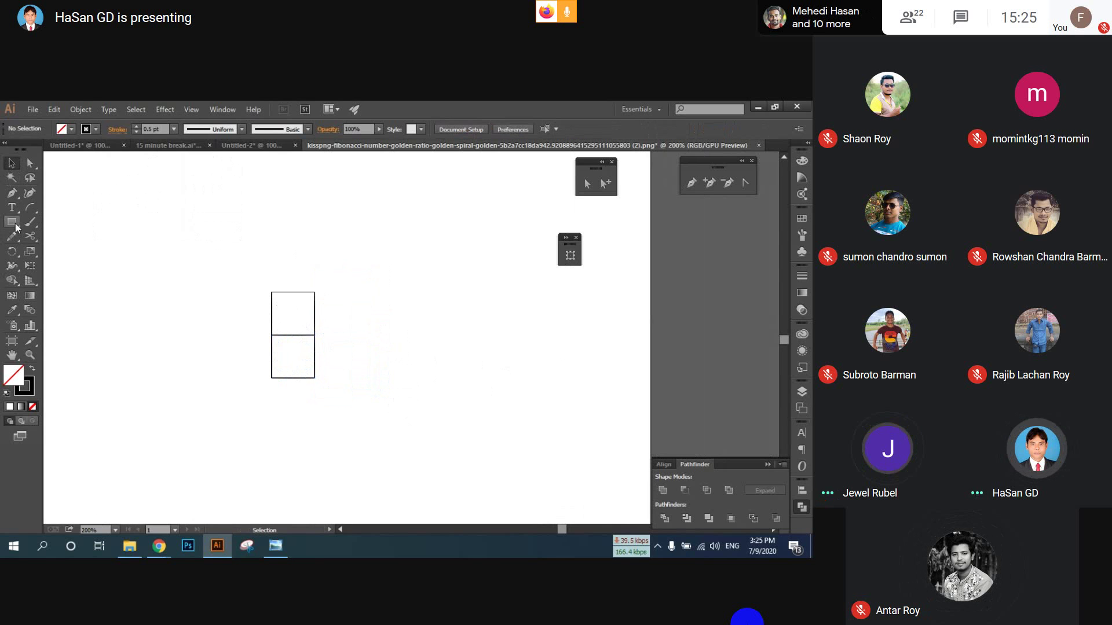
- Draw a larger square against the right side of the stacked pair, matching their combined height
key(m)
drag(315, 292, 358, 378)
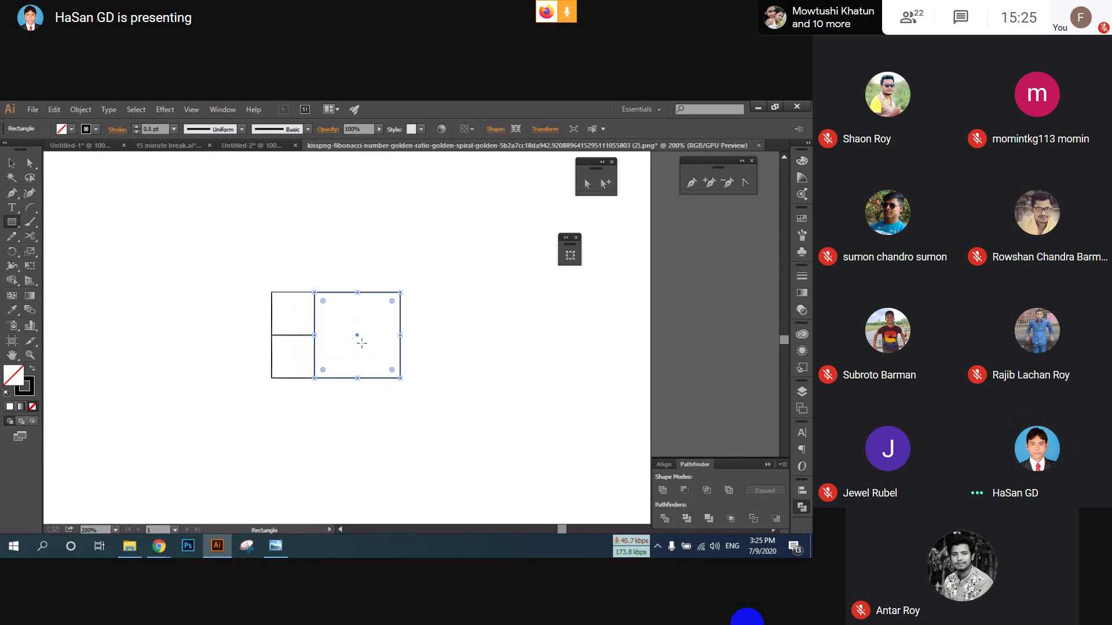
scroll(361, 343, down, 1)
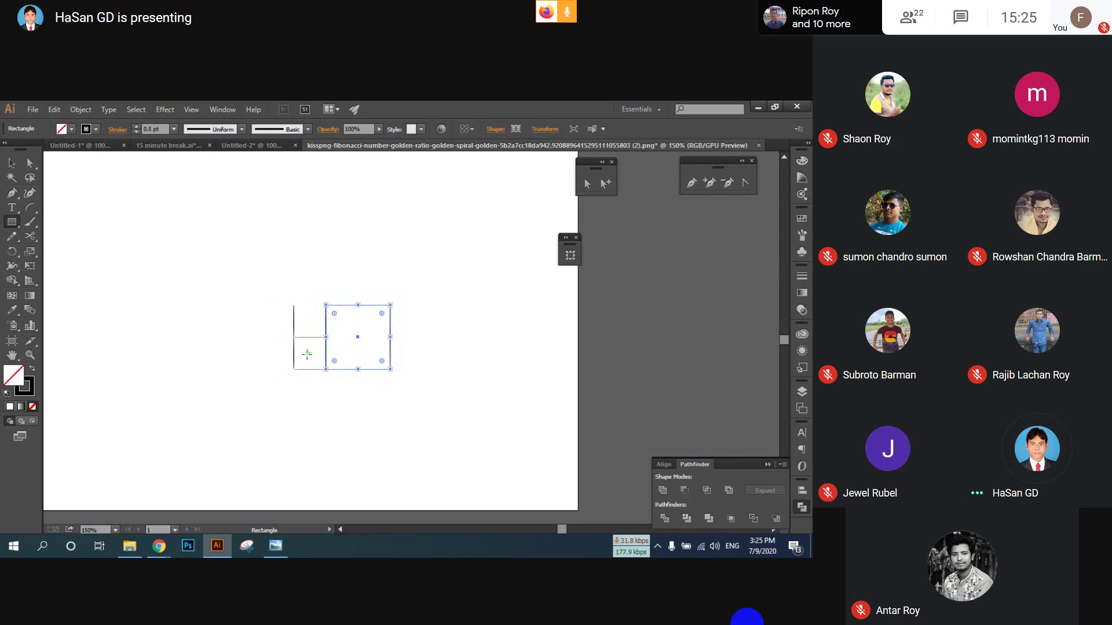
scroll(338, 354, down, 1)
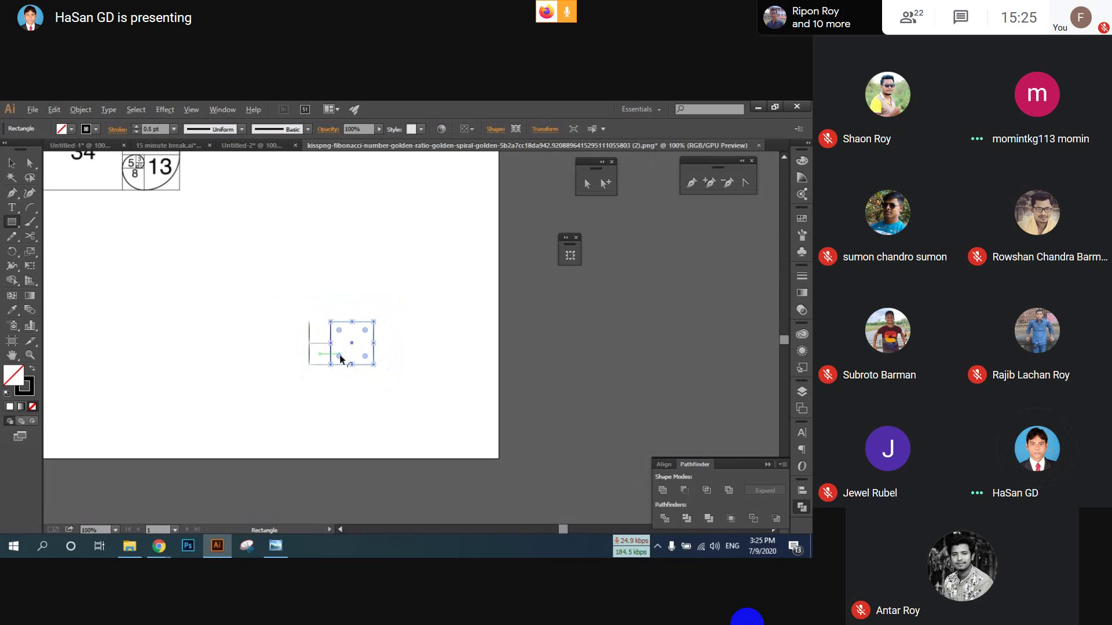
- Draw a square on top of the three-square group, matching the group's combined width
scroll(341, 358, up, 1)
scroll(340, 355, up, 1)
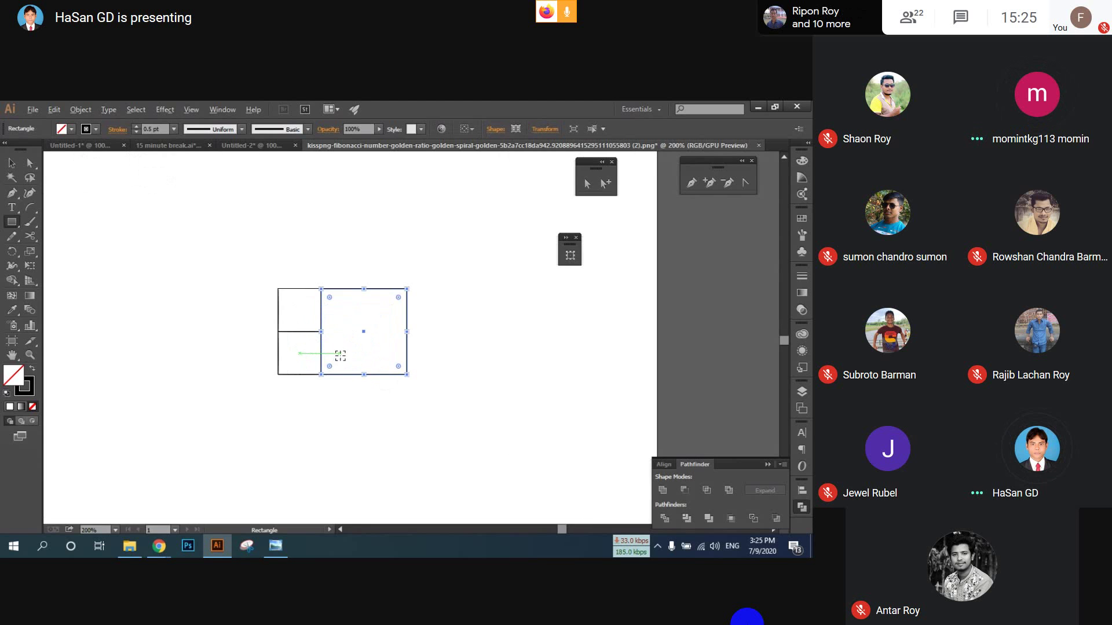
scroll(341, 355, down, 2)
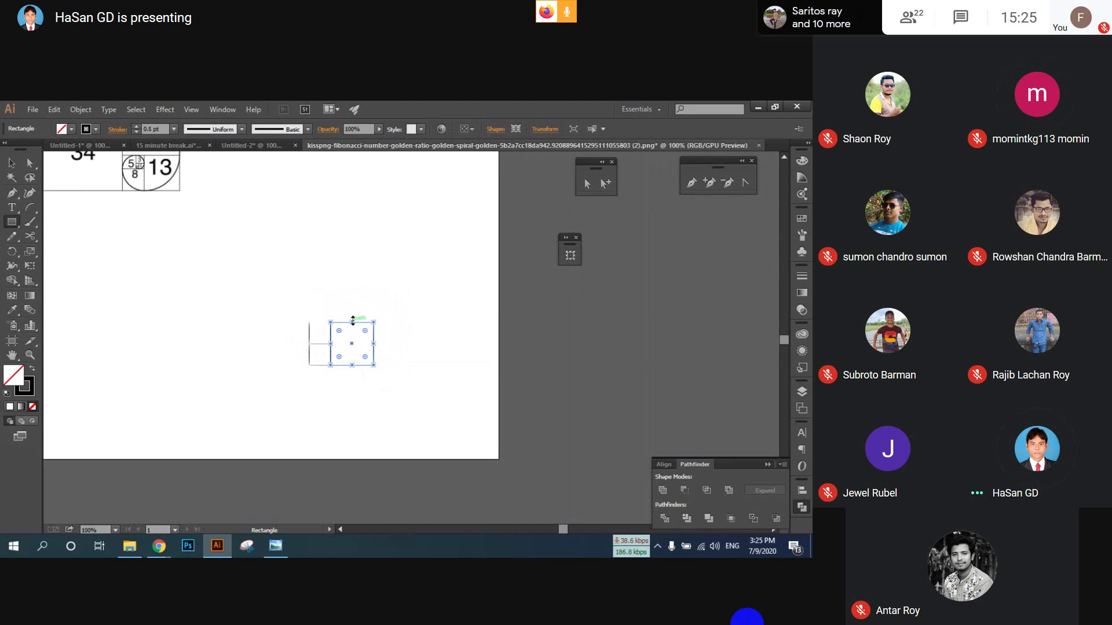
scroll(352, 320, up, 3)
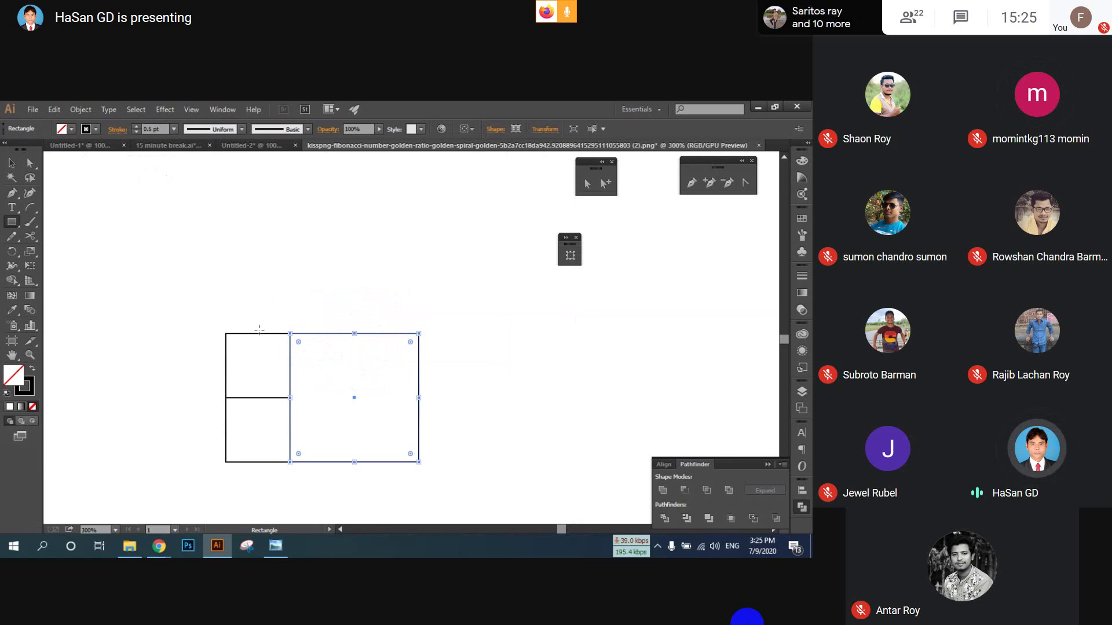
drag(225, 333, 419, 280)
scroll(367, 315, down, 2)
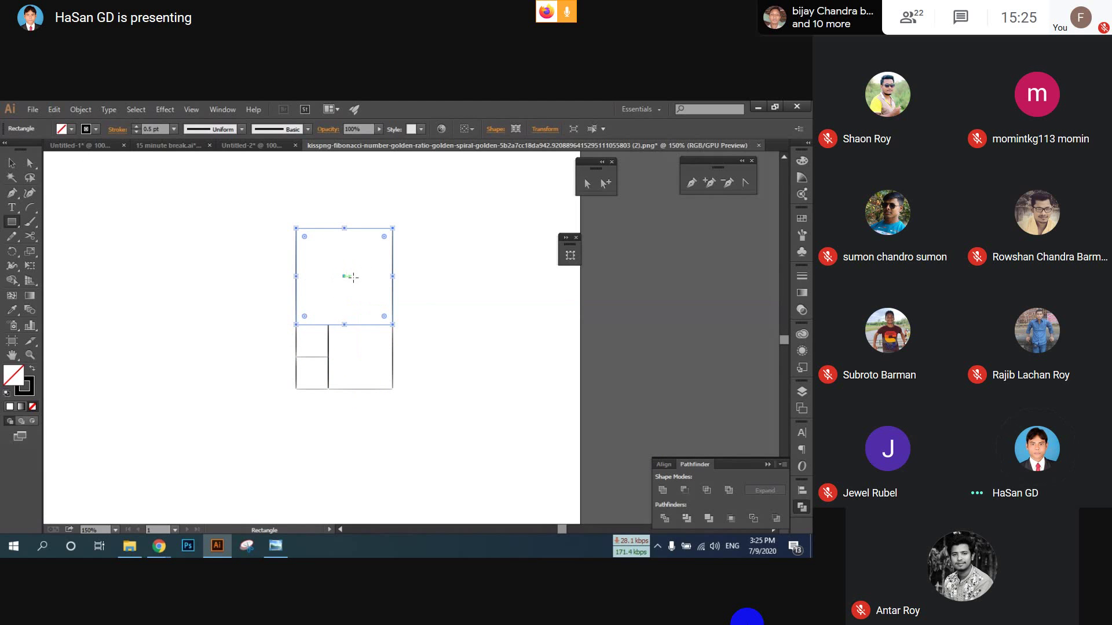
scroll(353, 277, up, 1)
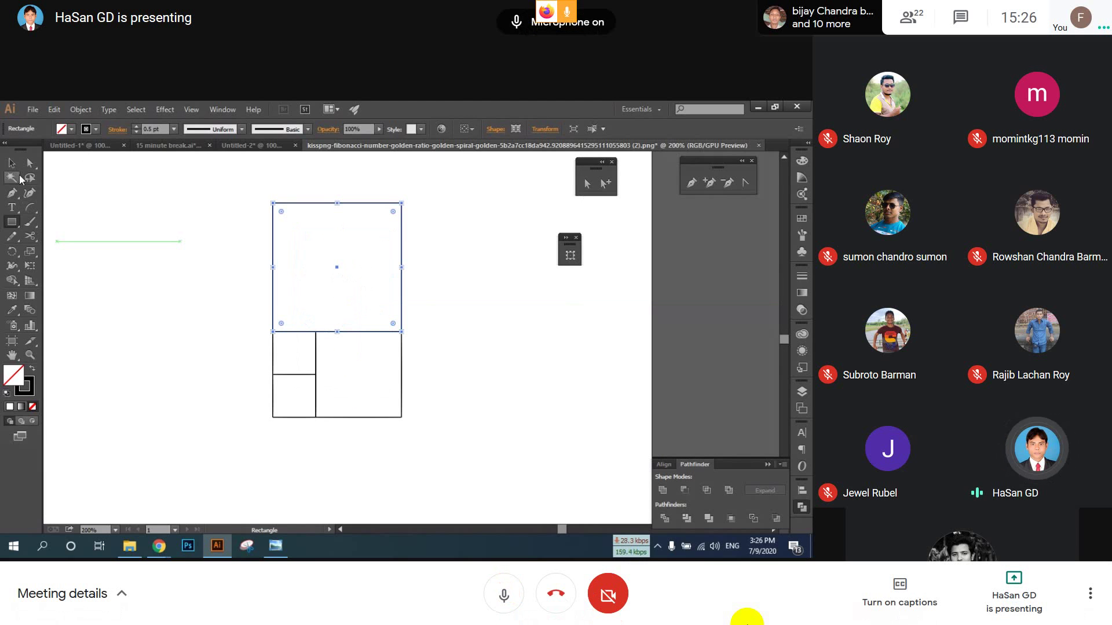
- Add the text label "1" and place it in the middle of the upper small square
click(12, 209)
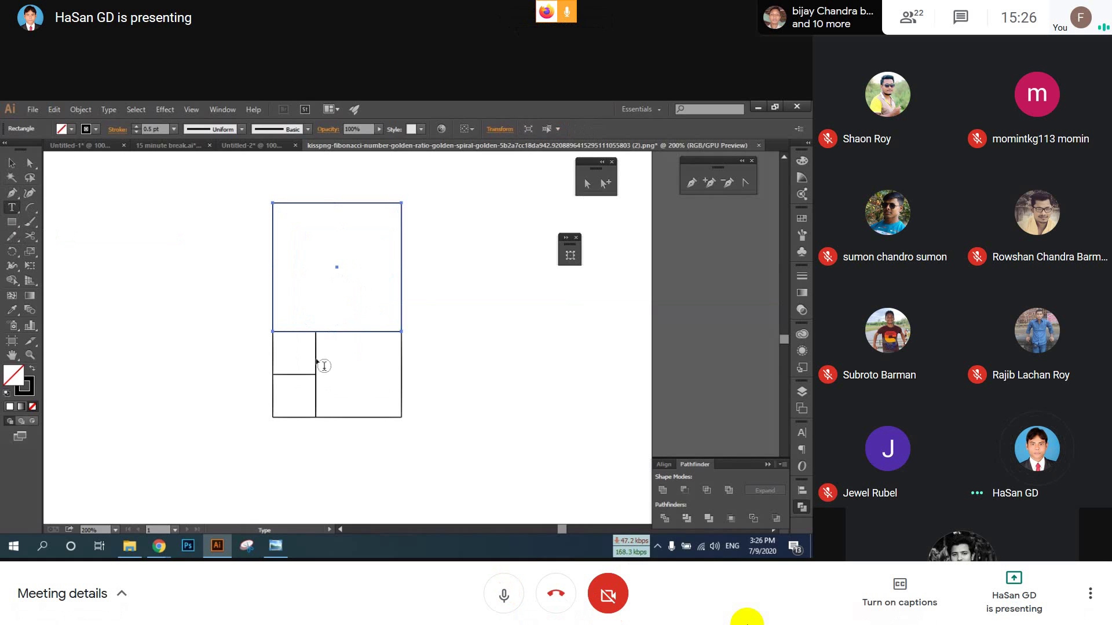
click(357, 374)
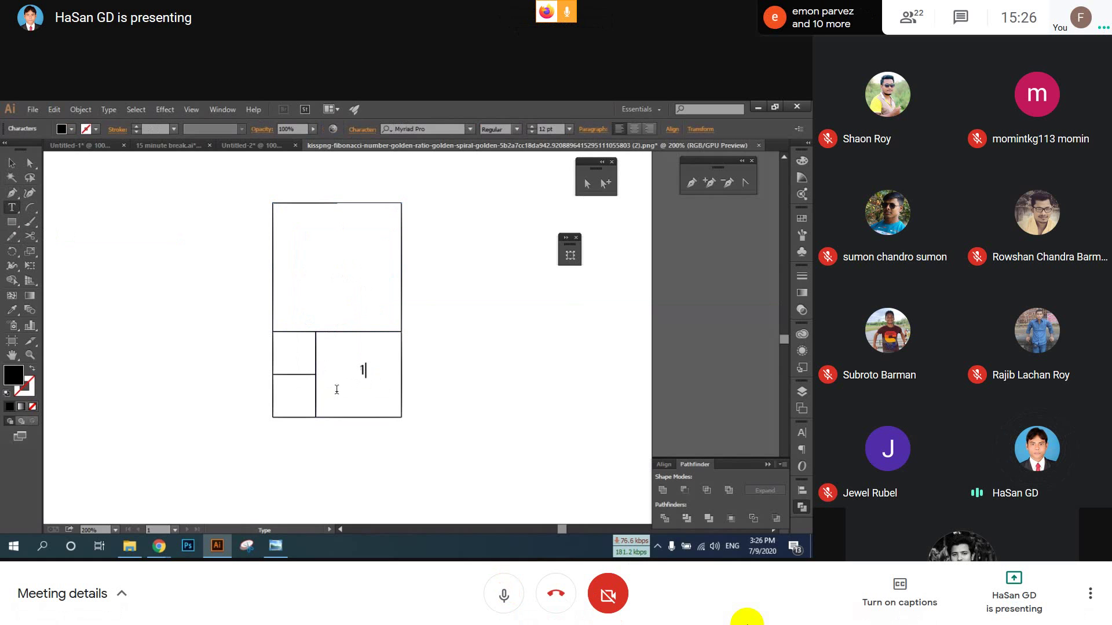
click(12, 164)
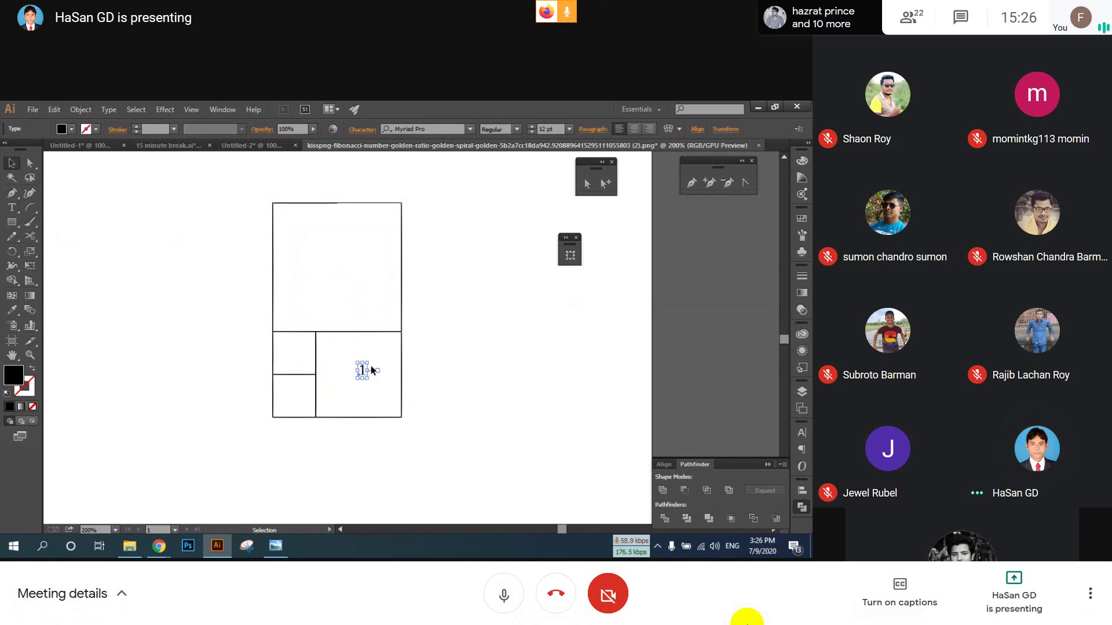
drag(362, 370, 292, 354)
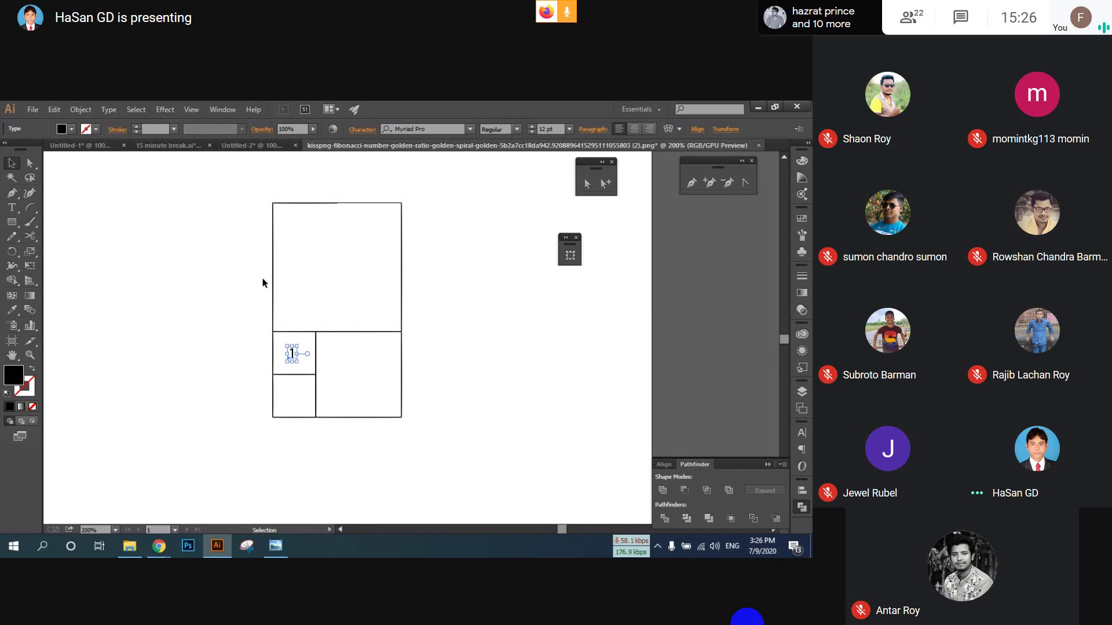
- Delete all the squares except the small one labelled 1
drag(252, 257, 478, 293)
key(Delete)
click(401, 377)
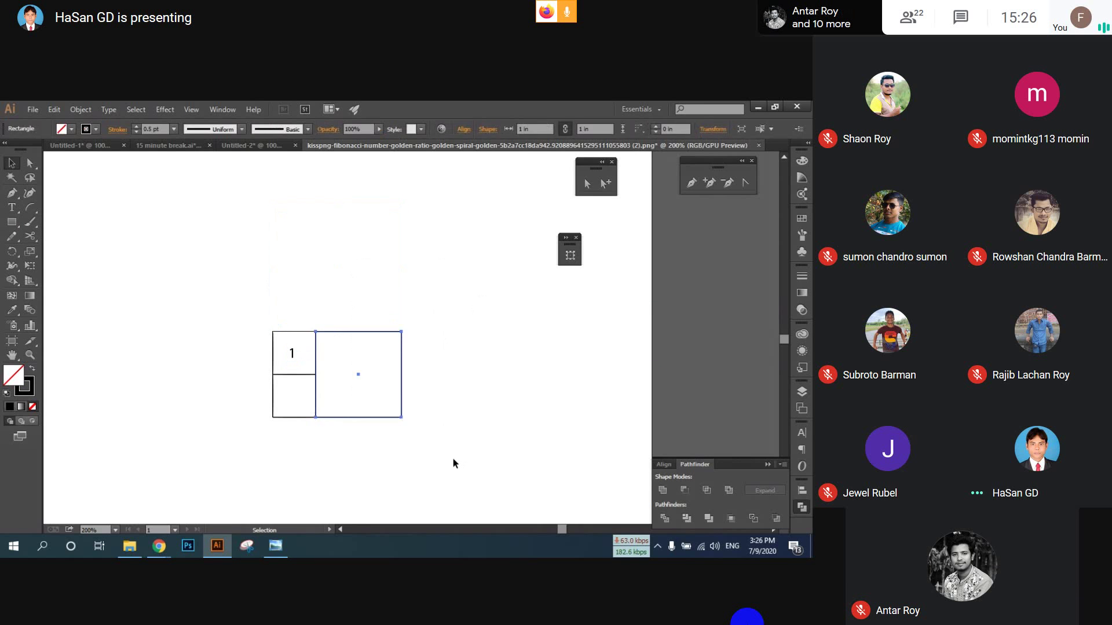
key(Delete)
drag(245, 397, 413, 463)
key(Delete)
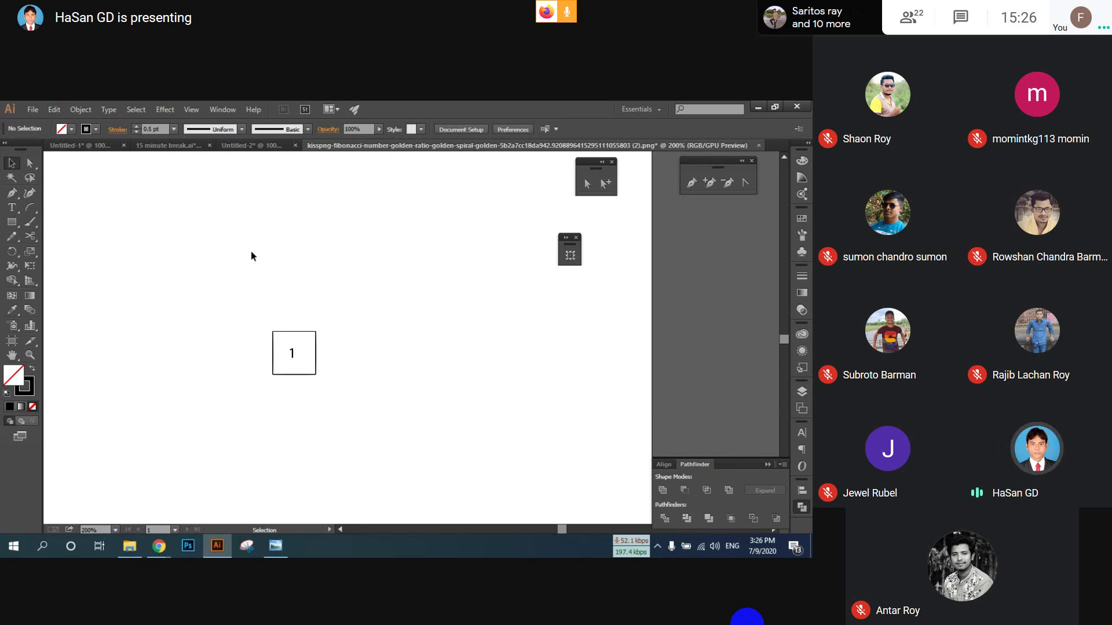
- Duplicate the small square together with its label directly below, so that the two copies share an edge
drag(259, 312, 380, 418)
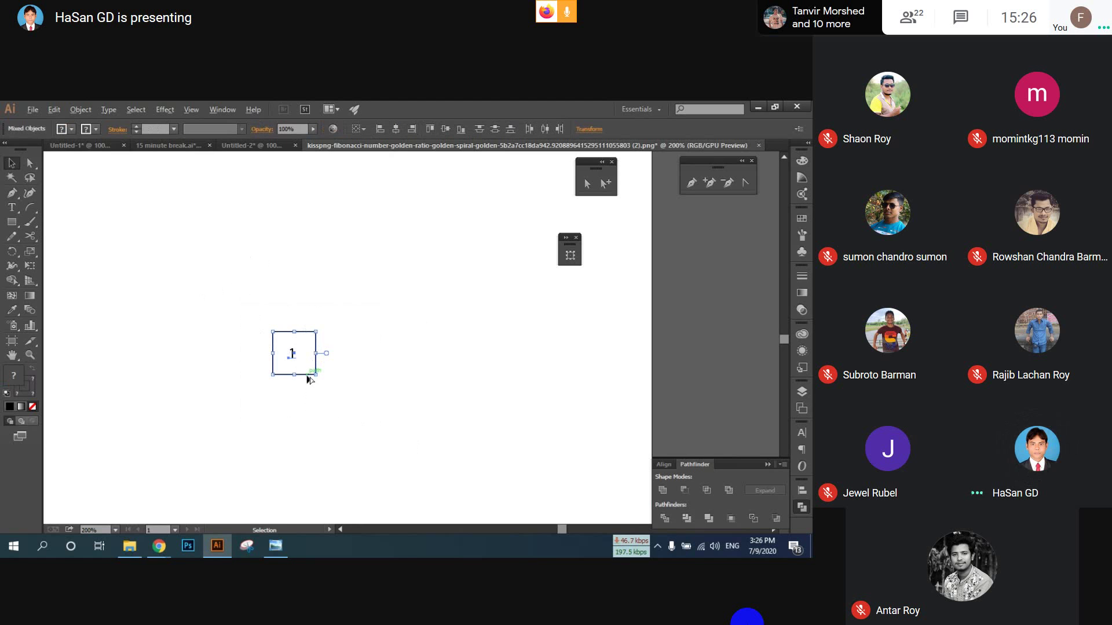
drag(309, 380, 307, 418)
click(368, 384)
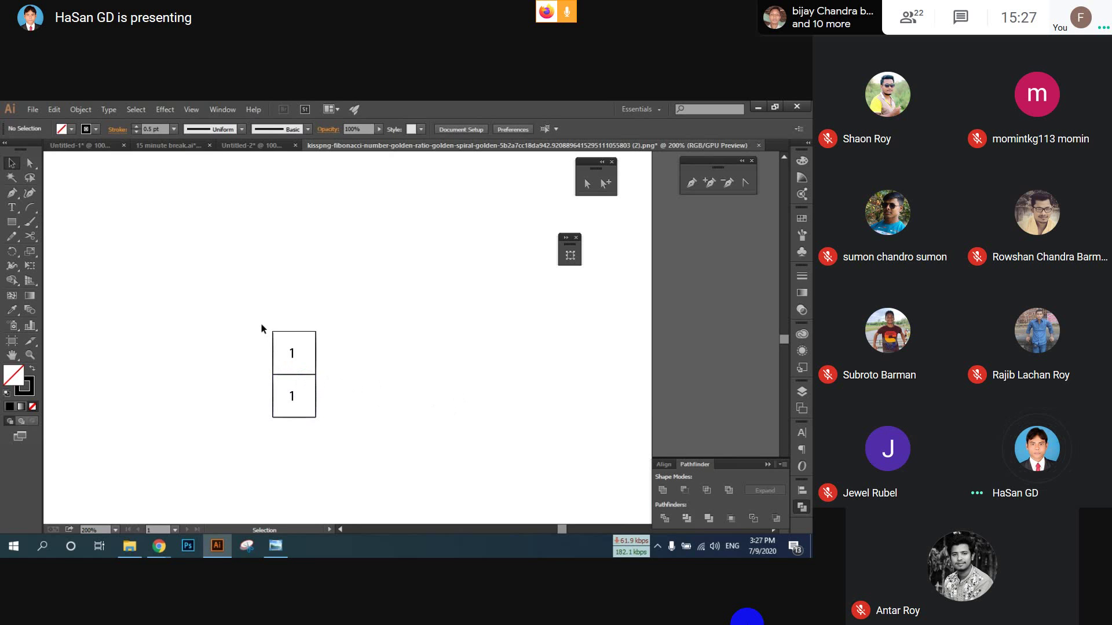
- Draw a square against the right side of the stacked pair, matching their combined height, and label it "2"
drag(261, 322, 331, 416)
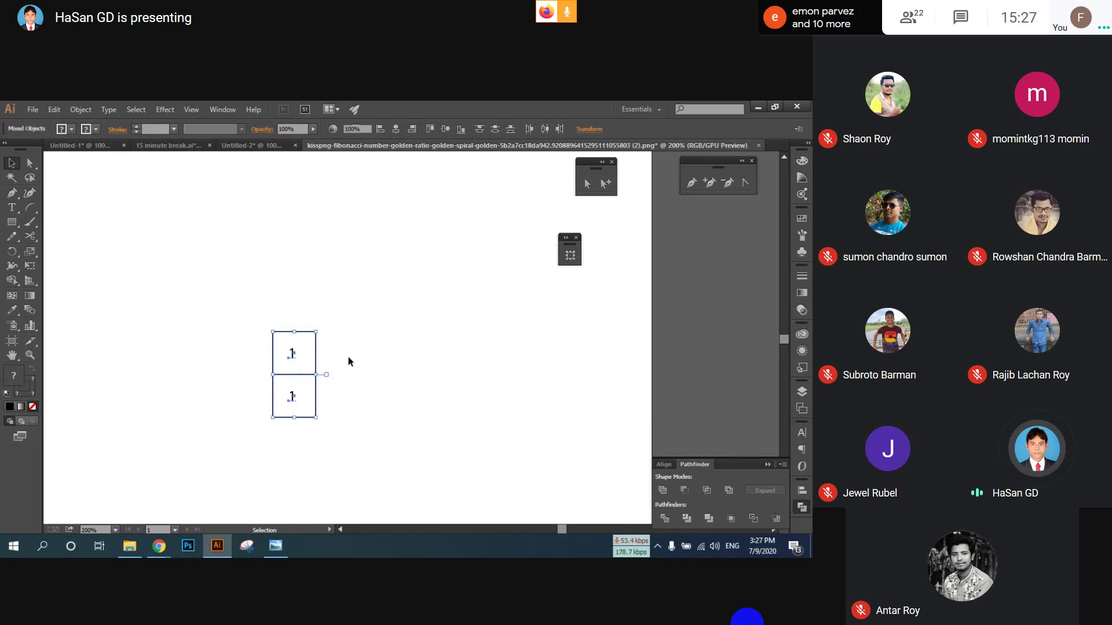
click(134, 322)
click(12, 222)
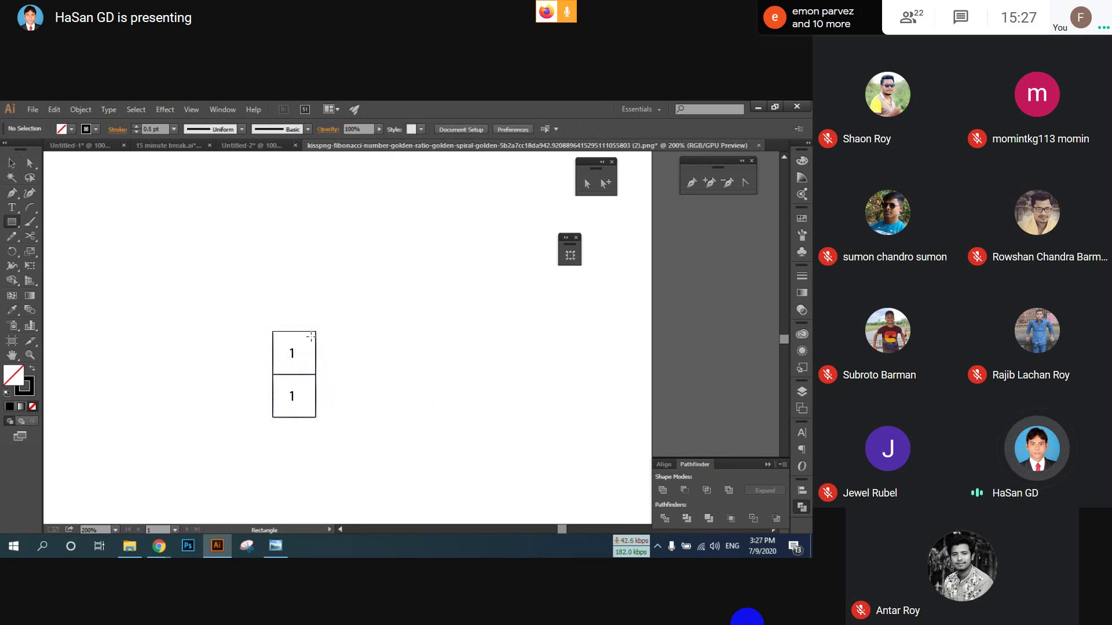
drag(316, 330, 371, 418)
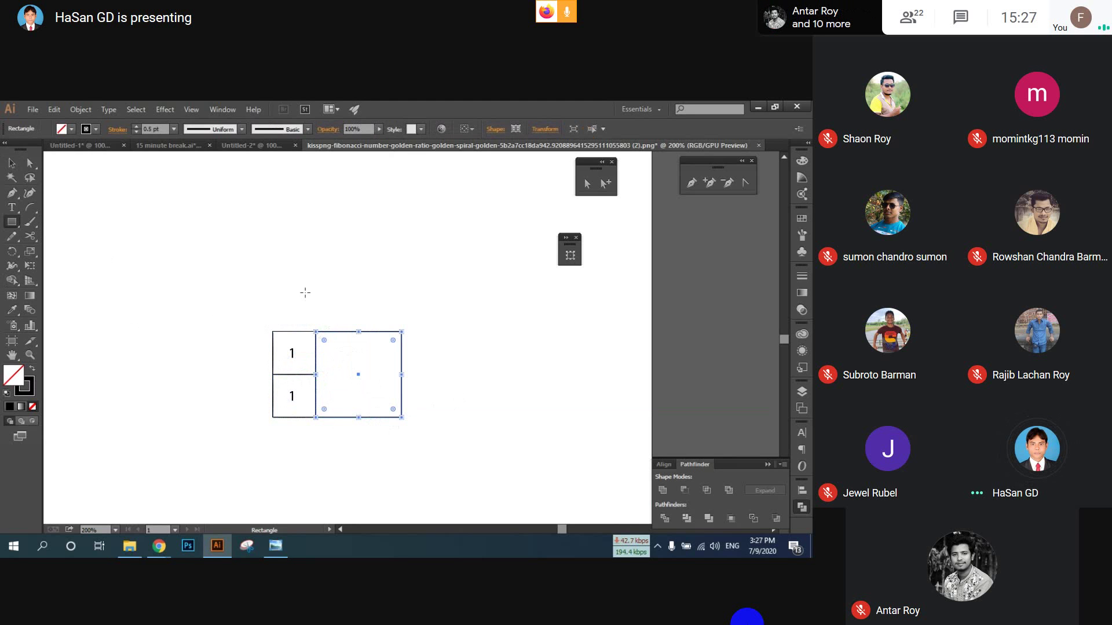
click(13, 207)
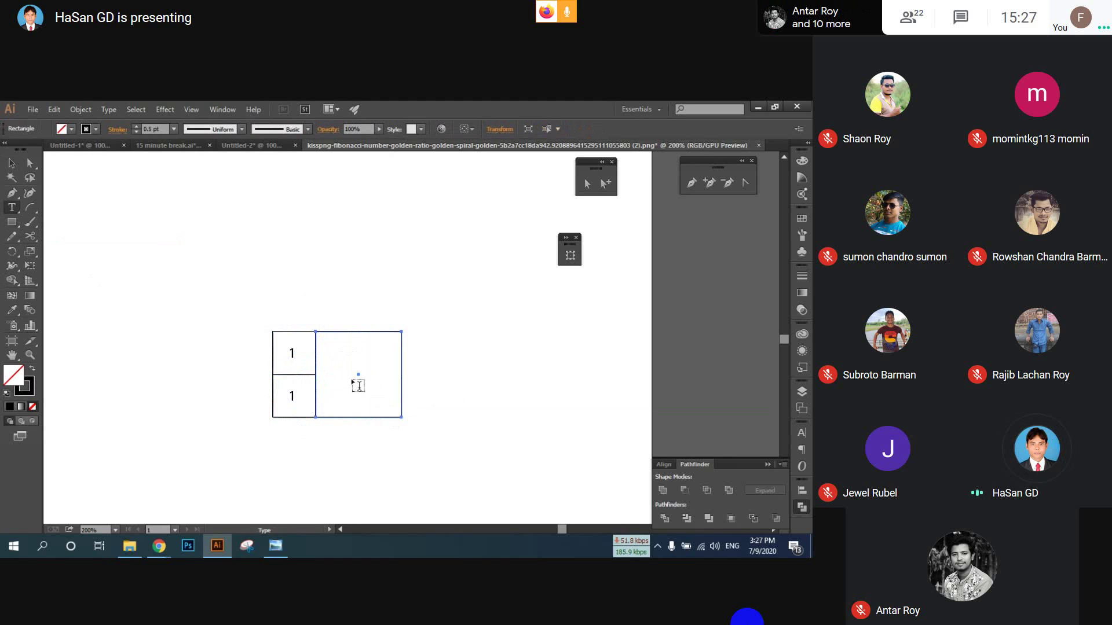
click(351, 376)
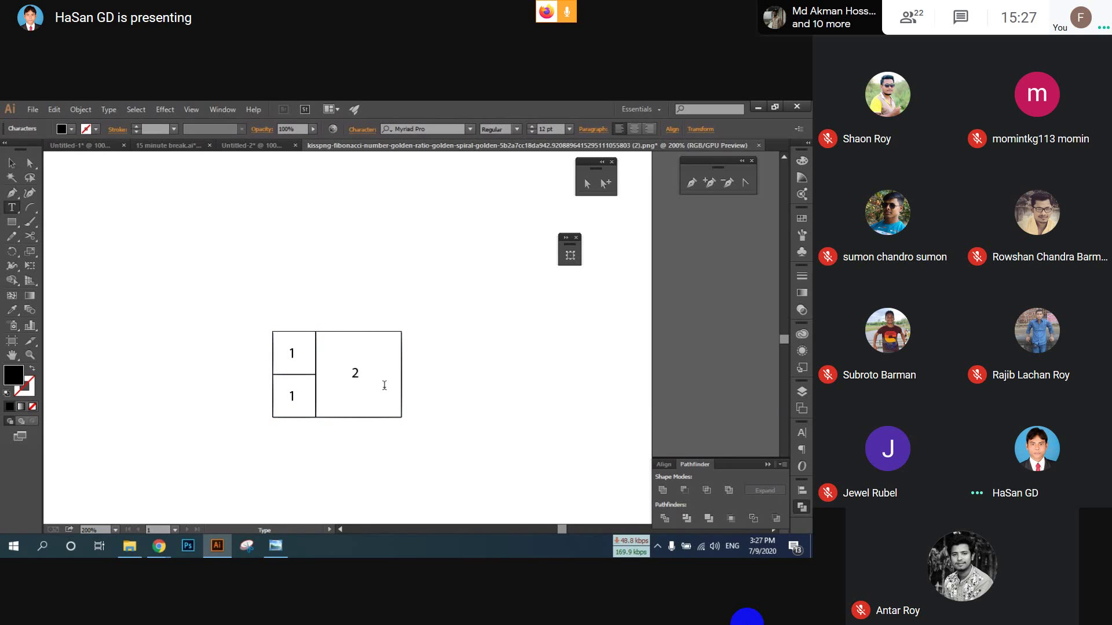
click(12, 164)
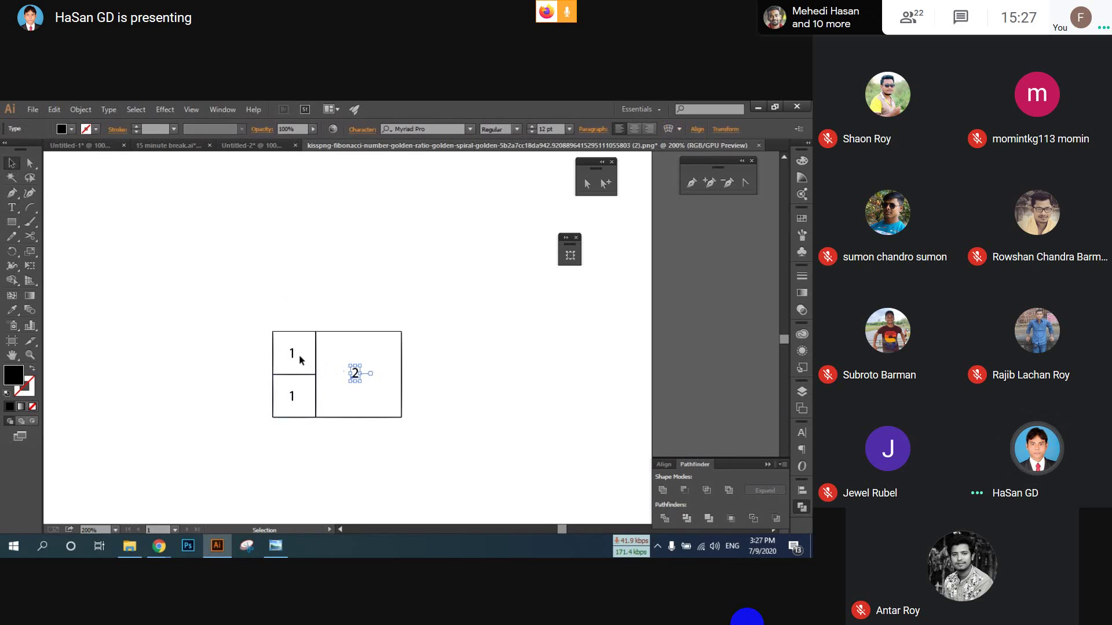
- Draw a square on top of the grid, matching its full width, and swap its fill and stroke to leave only a black outline
click(11, 222)
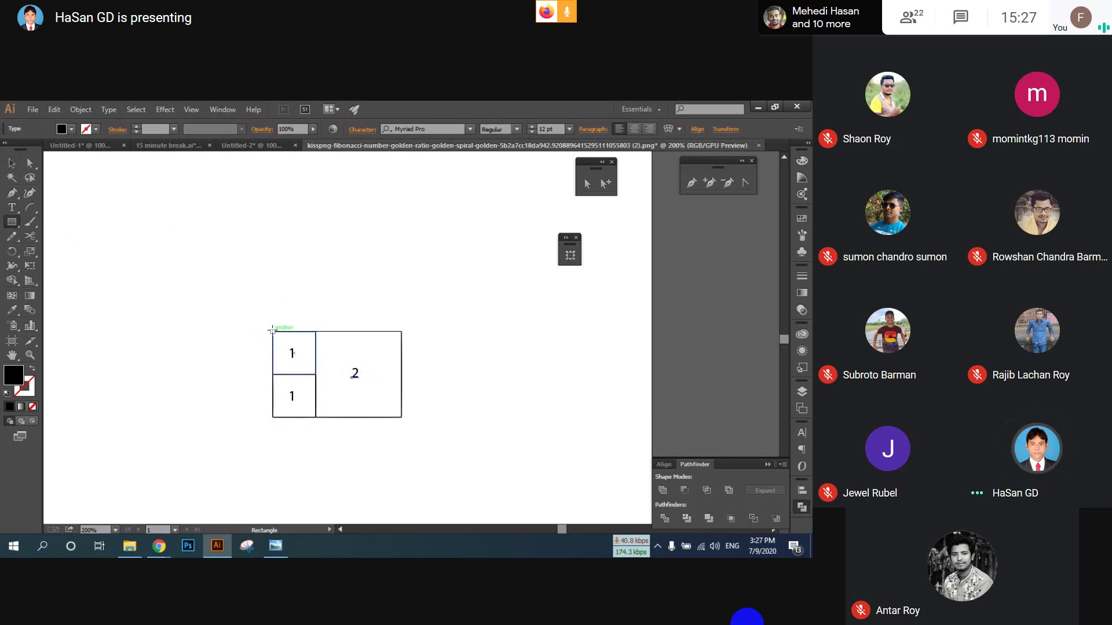
drag(272, 331, 402, 306)
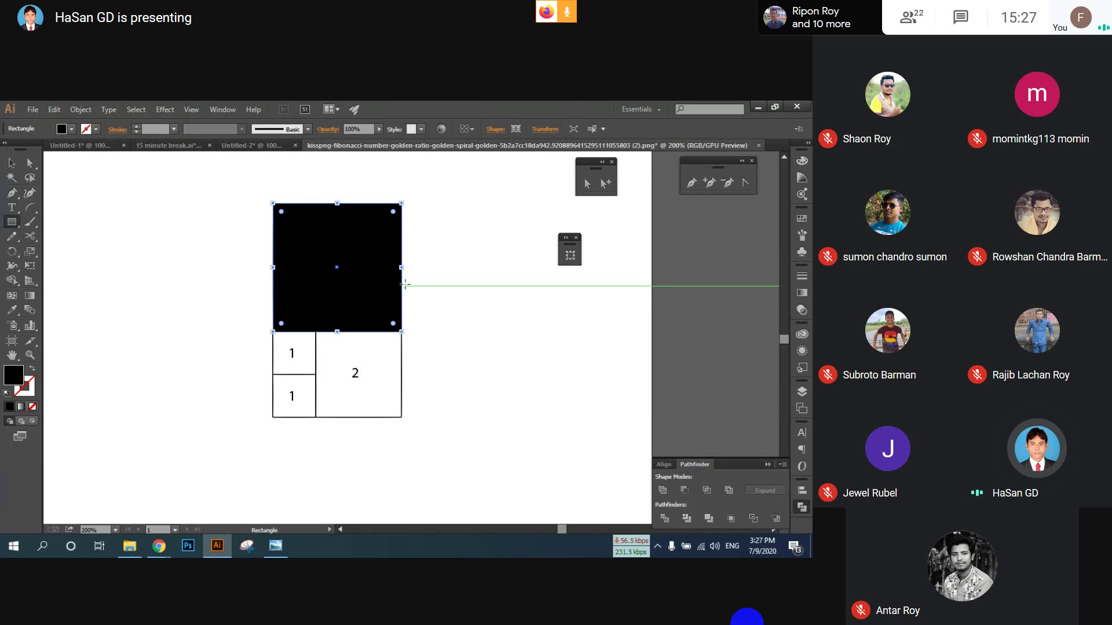
click(32, 368)
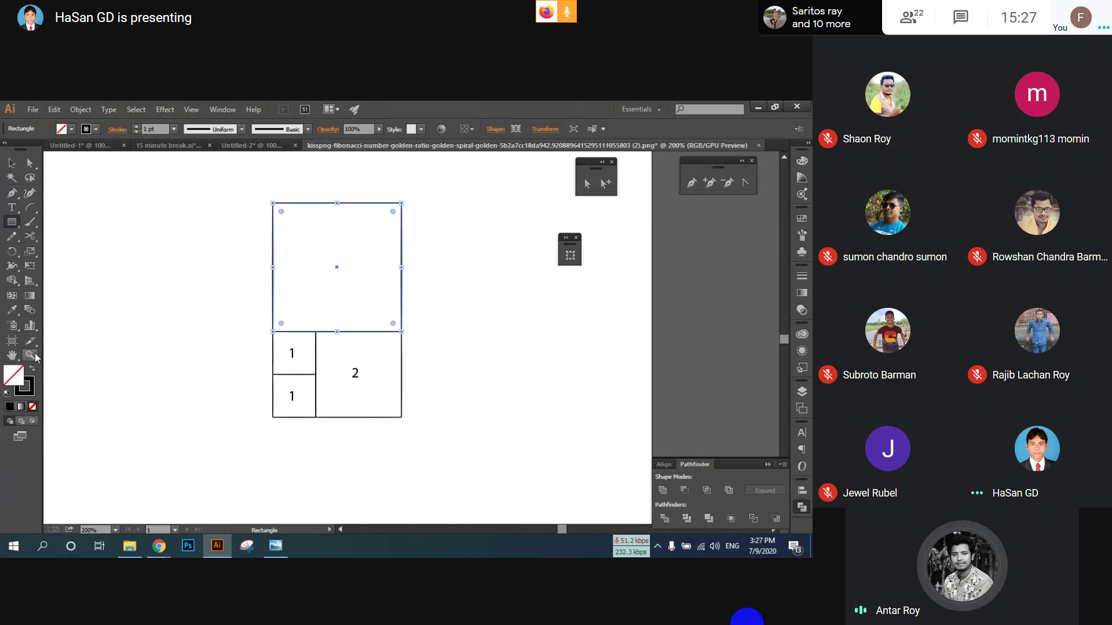
- Label the top square "3" and nudge the number to the square's centre
click(11, 207)
click(318, 262)
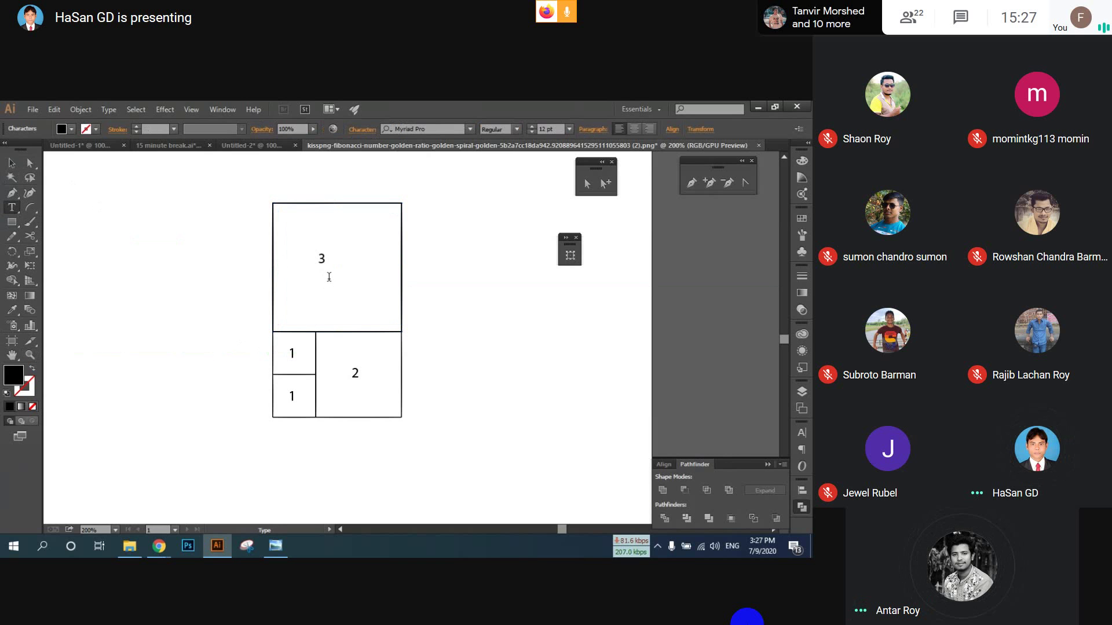
click(11, 163)
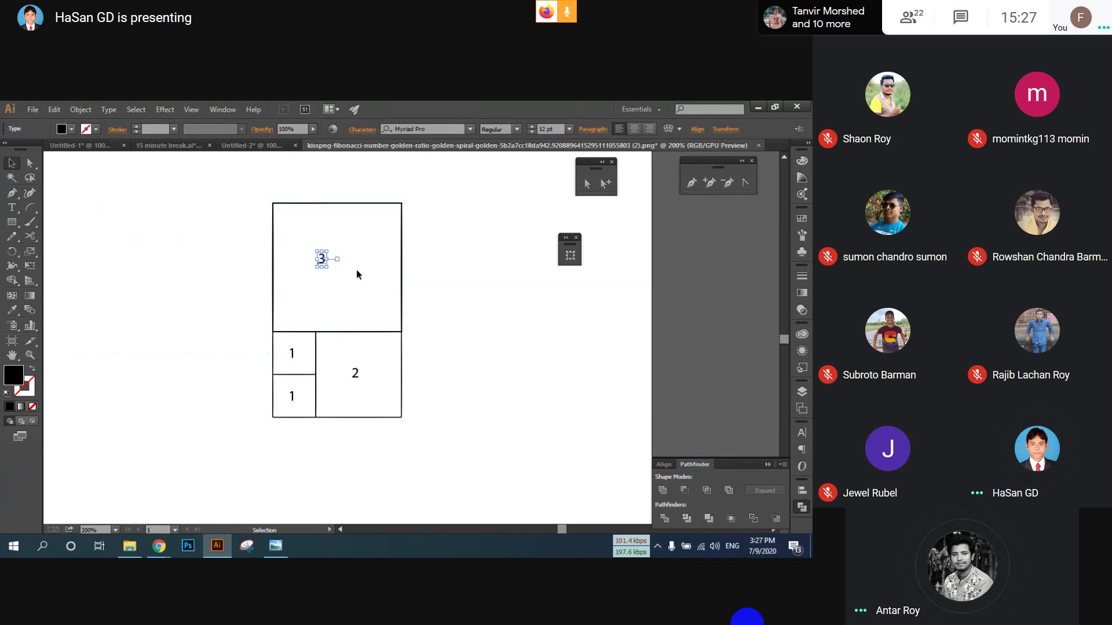
key(Right)
key(Right)
key(Right)
key(Right)
key(Right)
key(Right)
key(Right)
key(Right)
key(Right)
key(Right)
key(Right)
key(Right)
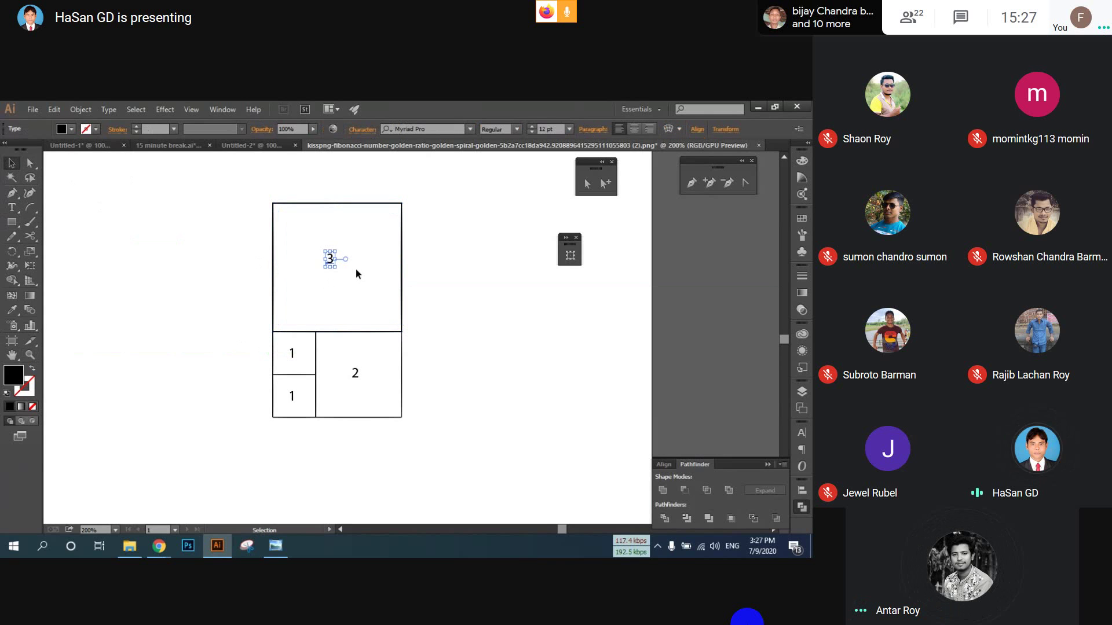
key(Down)
key(Down)
click(485, 296)
- Draw an unfilled, black-outlined square against the left side of the grid, matching its full height, and label it "5"
drag(428, 359, 489, 373)
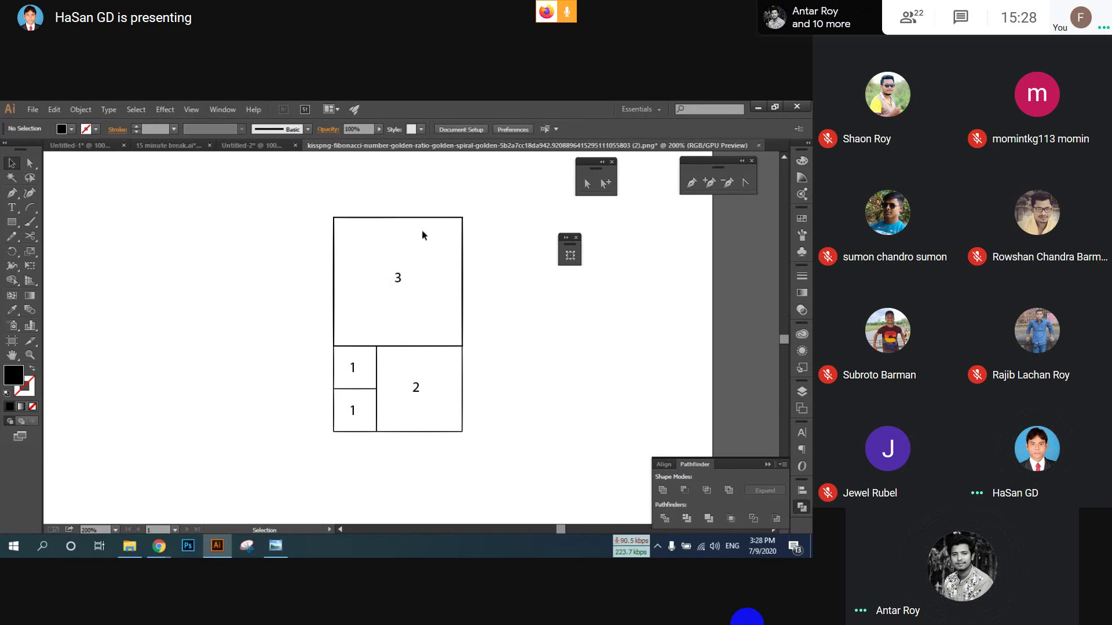
key(space)
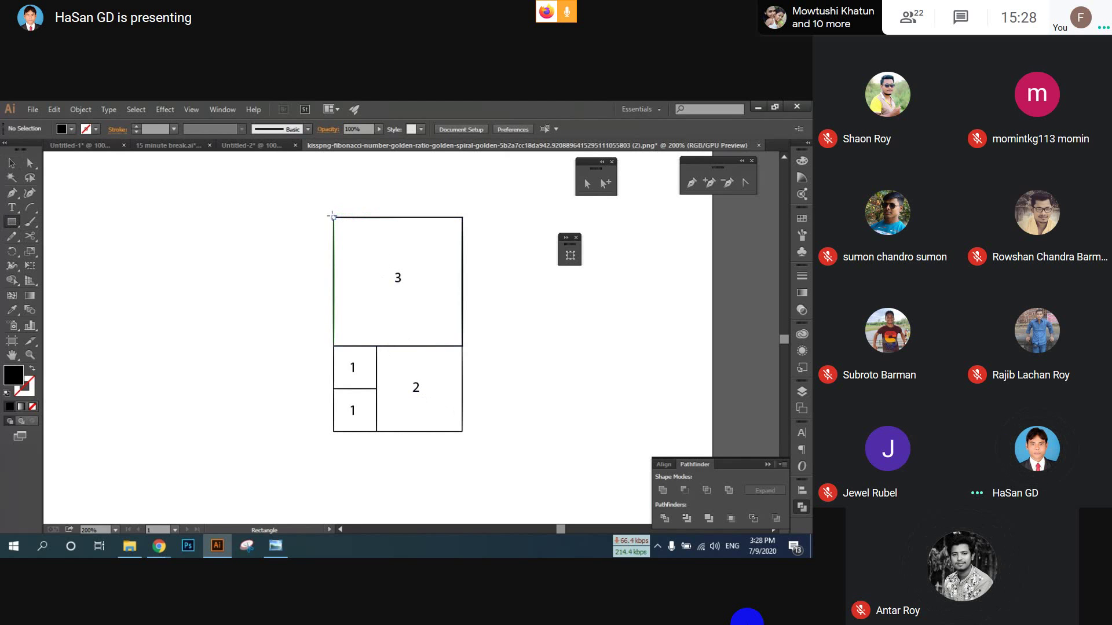
drag(406, 301, 444, 294)
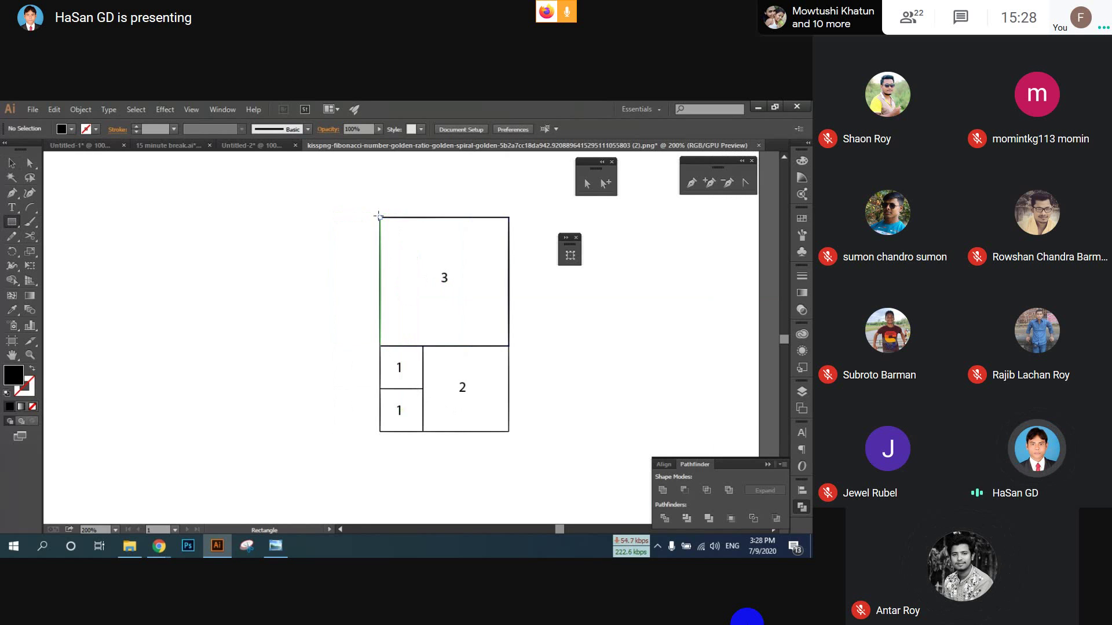
drag(379, 218, 224, 432)
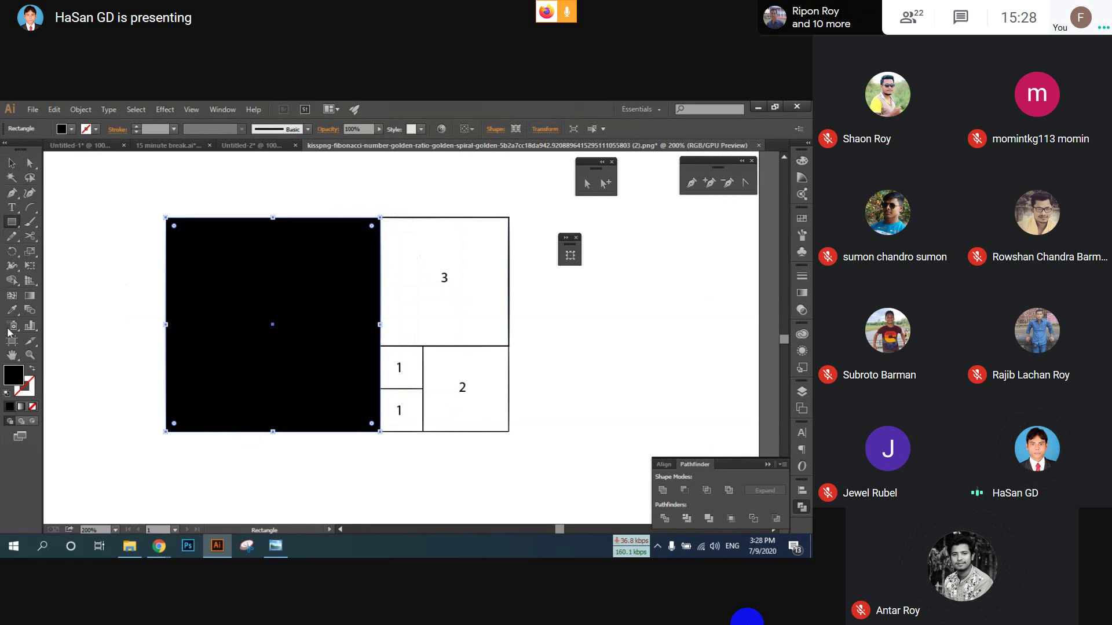
click(33, 369)
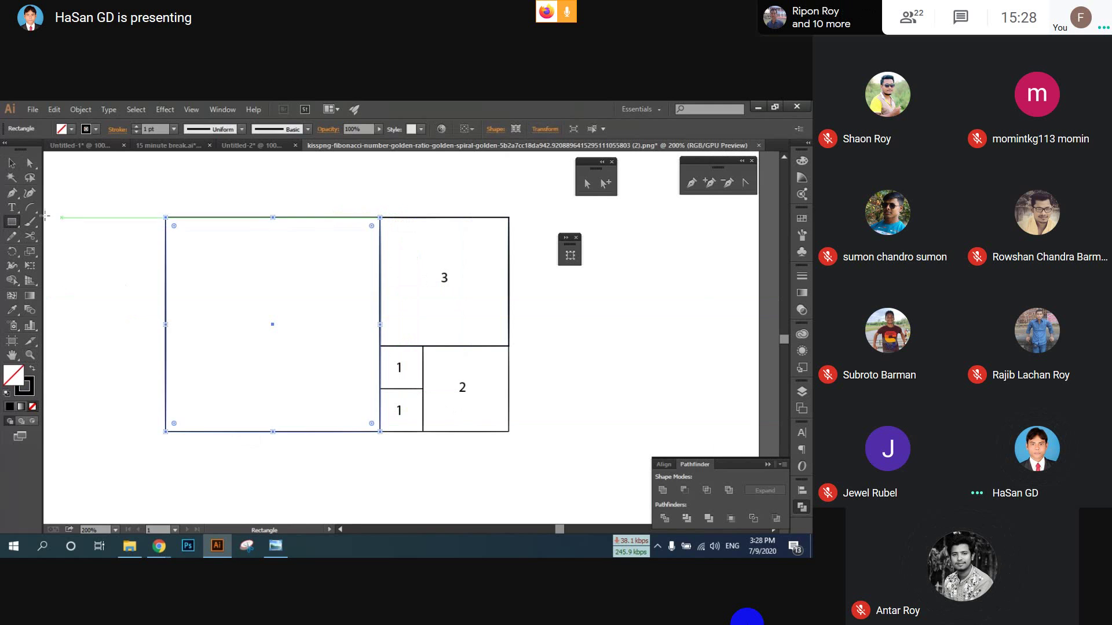
click(17, 211)
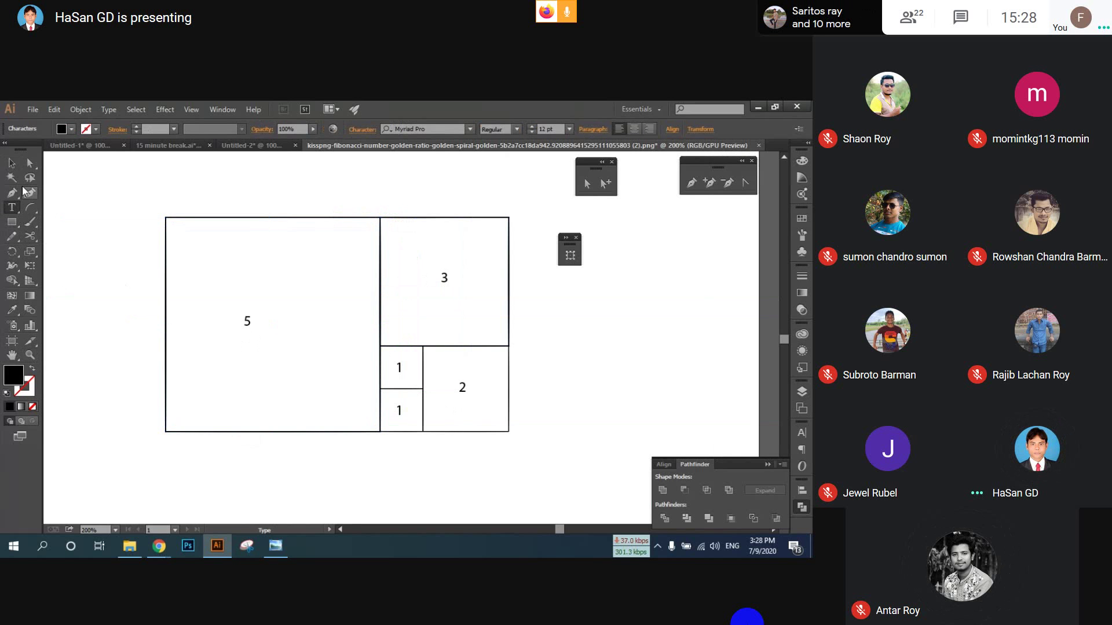
- Draw a square below the grid, matching its full width, and swap its fill and stroke to leave only a black outline
scroll(201, 312, down, 1)
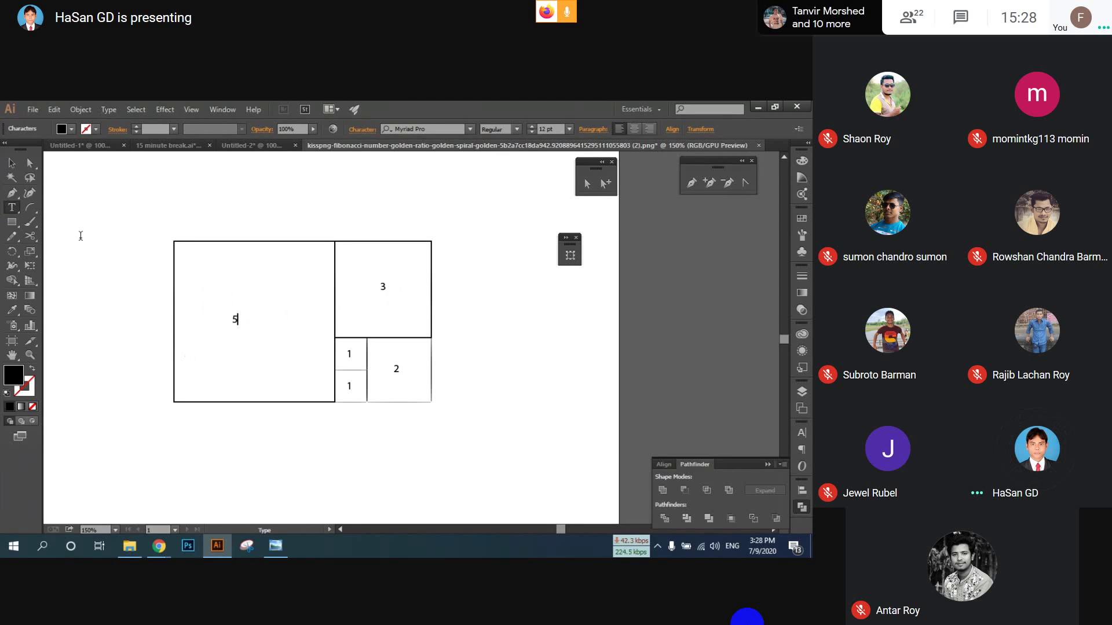
key(m)
scroll(181, 400, down, 2)
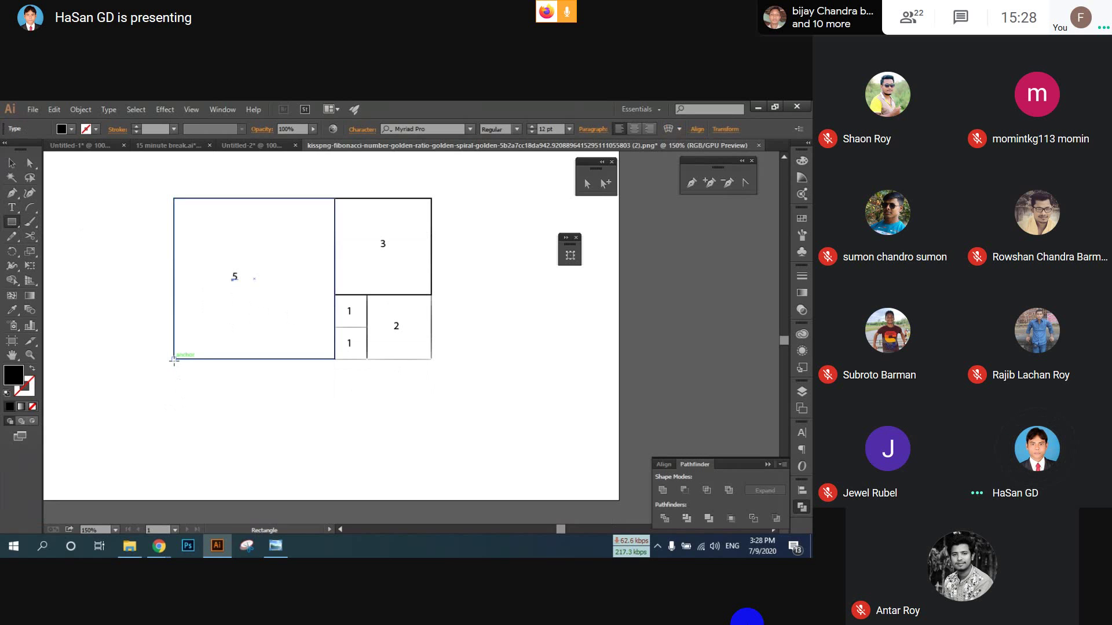
drag(173, 360, 432, 465)
scroll(103, 365, down, 2)
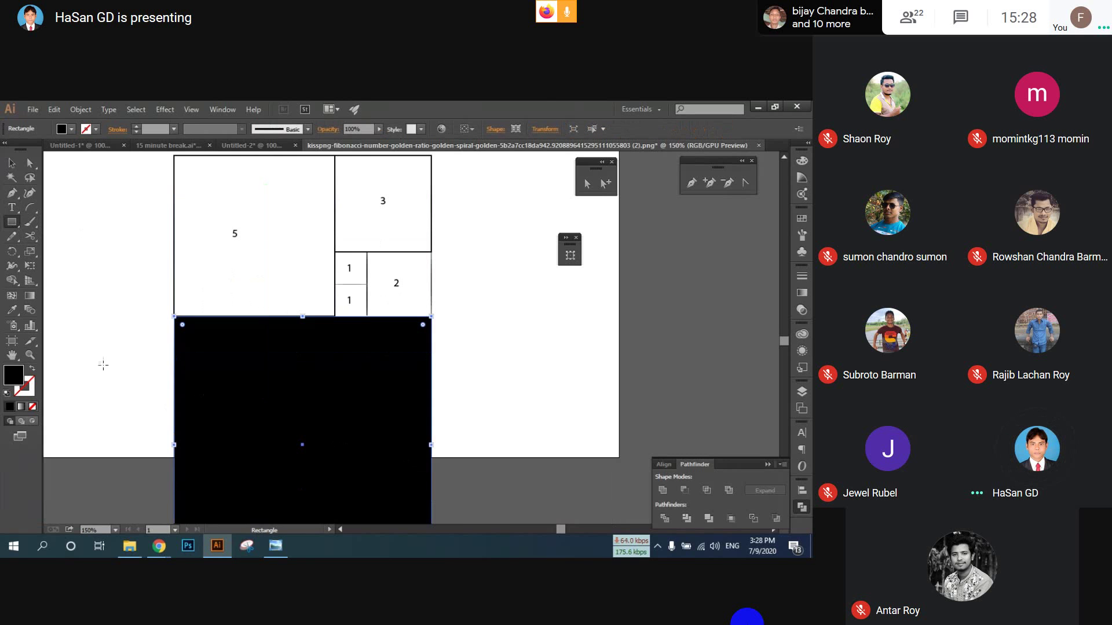
click(32, 372)
click(29, 392)
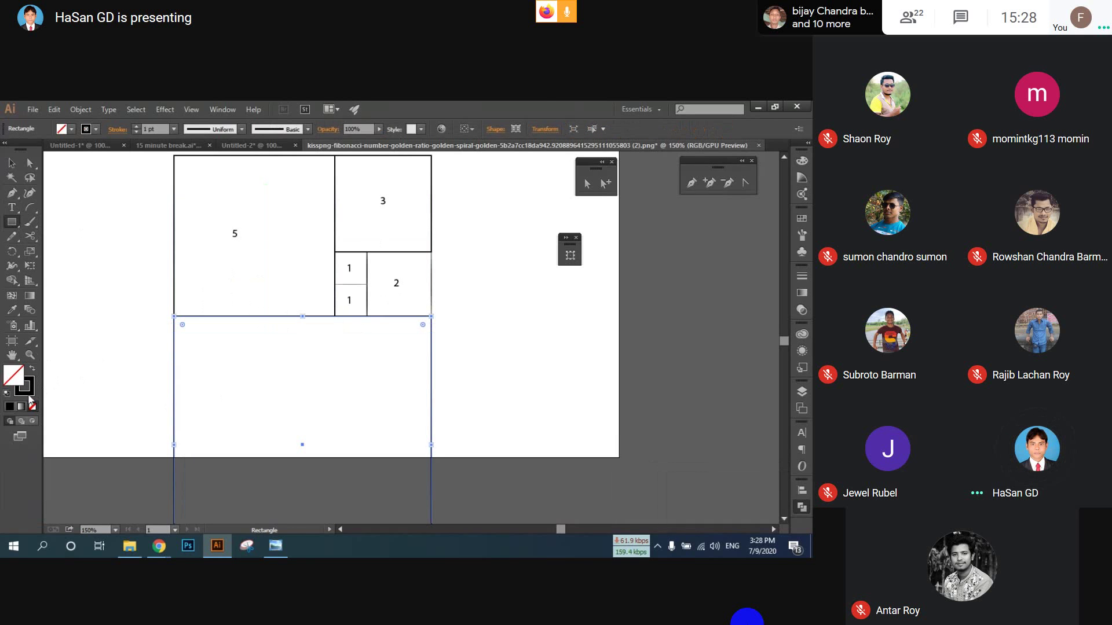
- Label the square below the grid "8"
scroll(120, 375, down, 2)
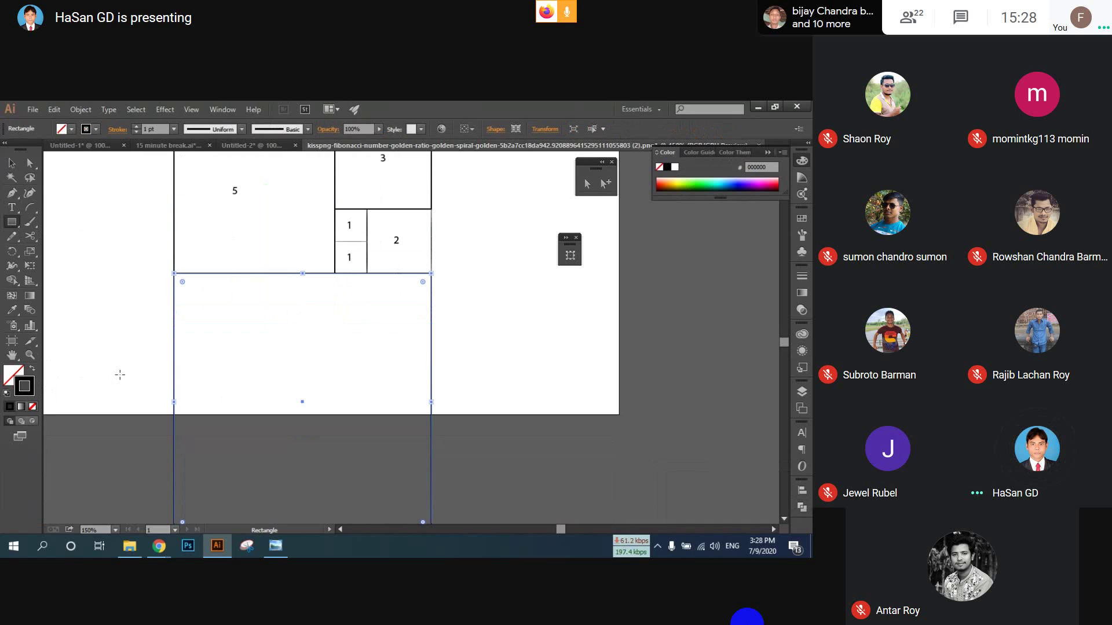
click(279, 379)
click(446, 344)
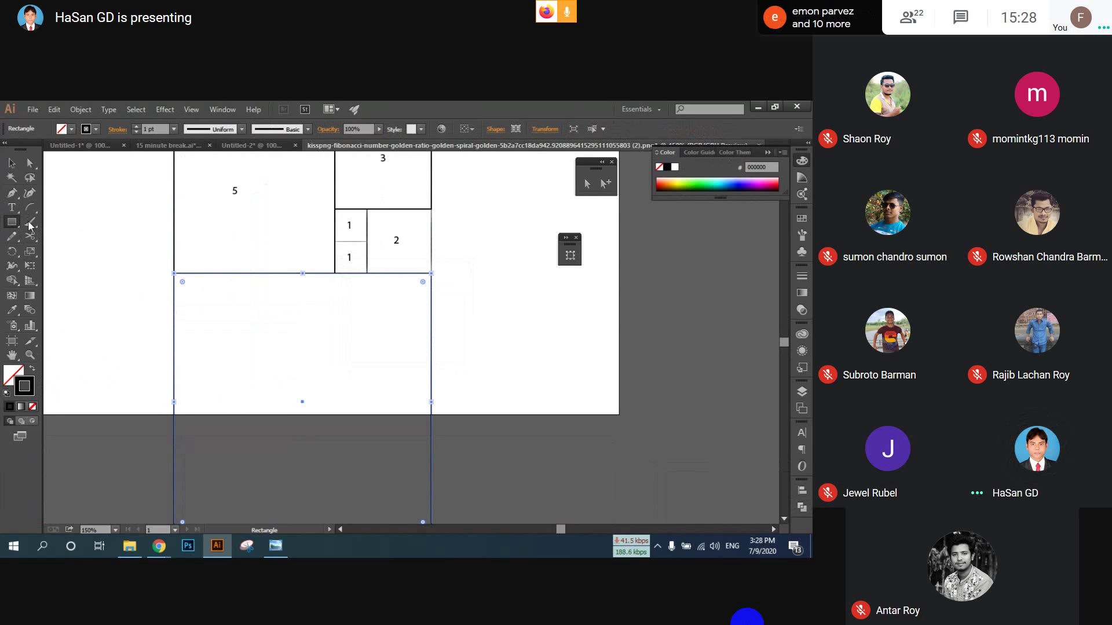
click(8, 208)
click(270, 379)
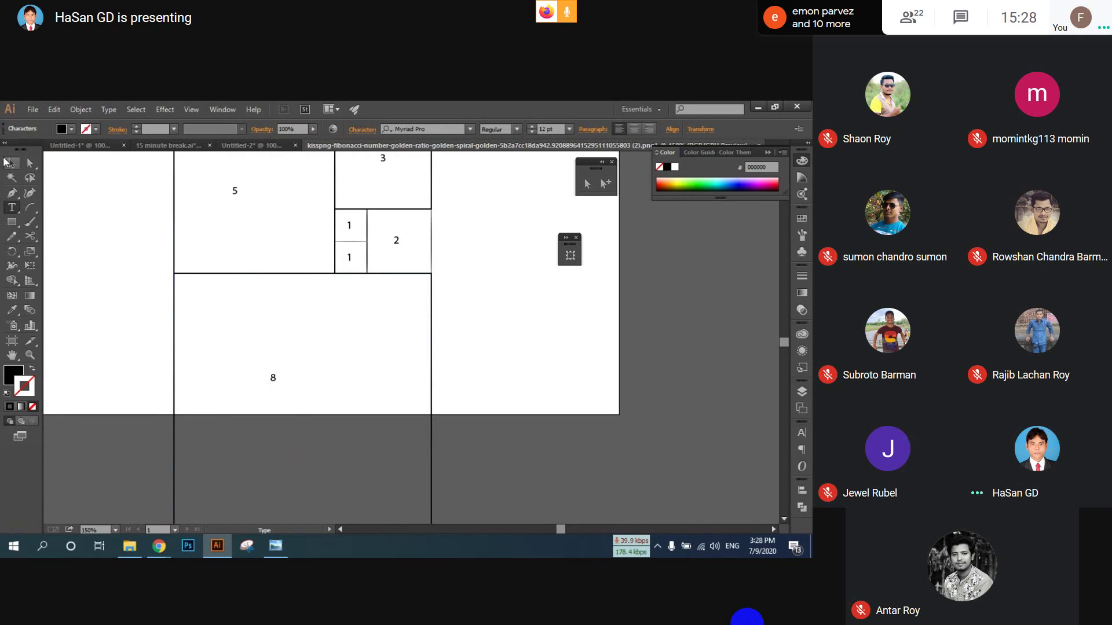
click(10, 165)
- Draw a square of about 6.5 in against the grid's right side, matching its full height, and swap its fill and stroke to leave an outline
key(ctrl+minus)
key(ctrl+minus)
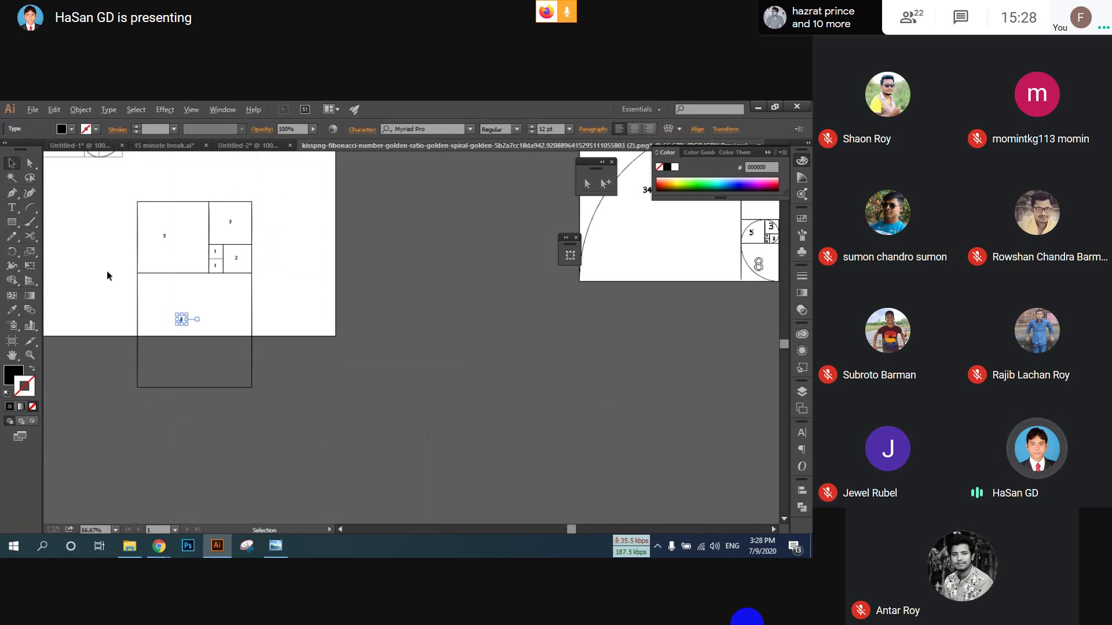
drag(99, 262, 91, 288)
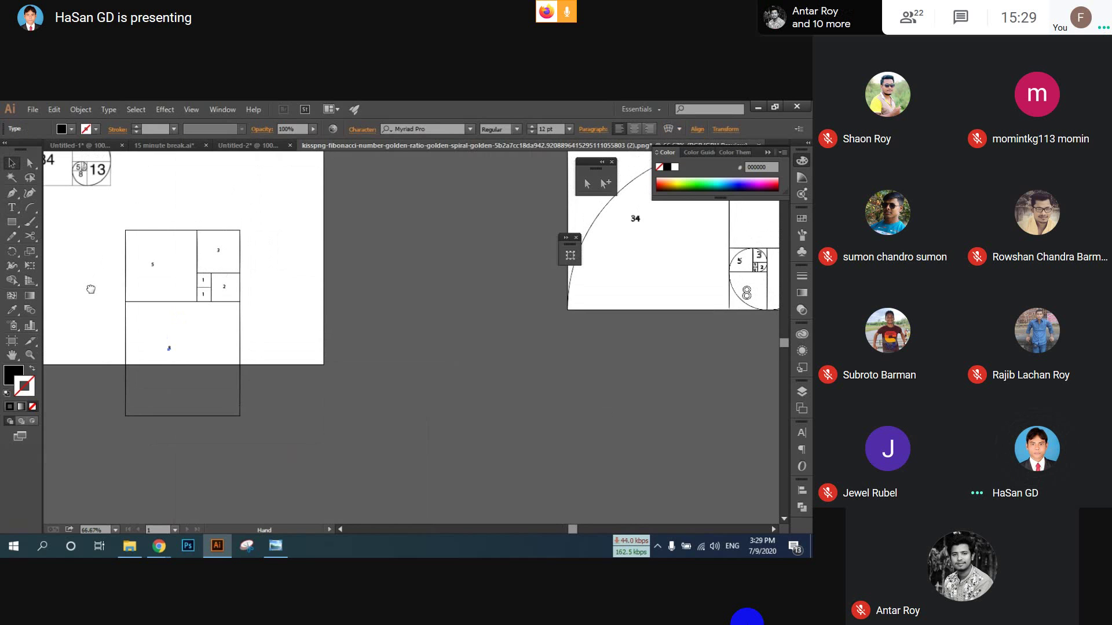
drag(91, 290, 114, 294)
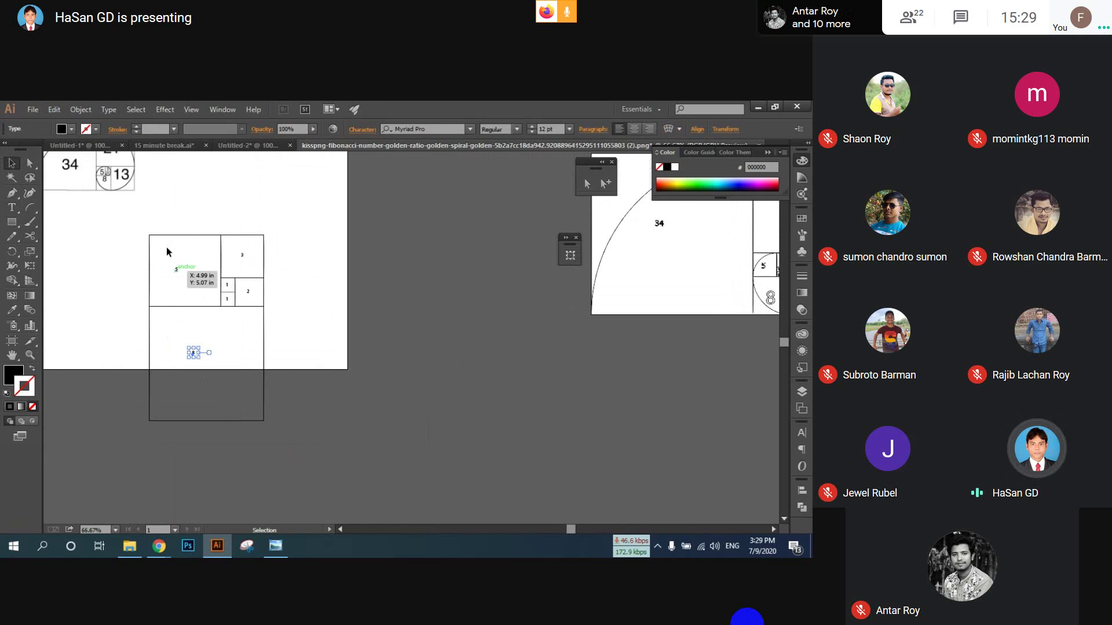
click(11, 222)
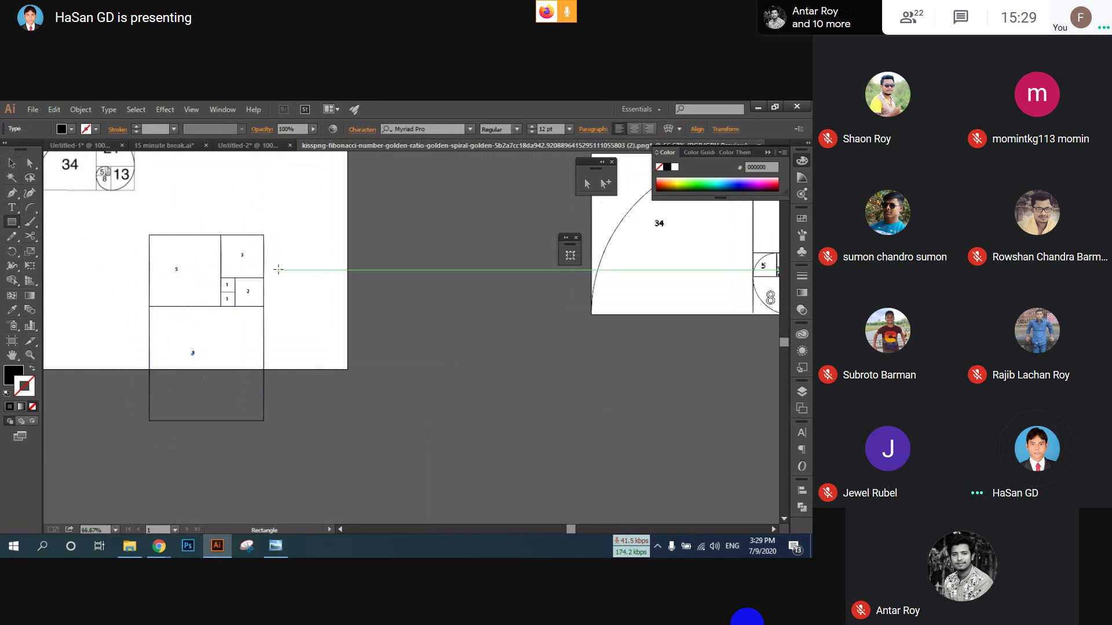
drag(264, 234, 358, 419)
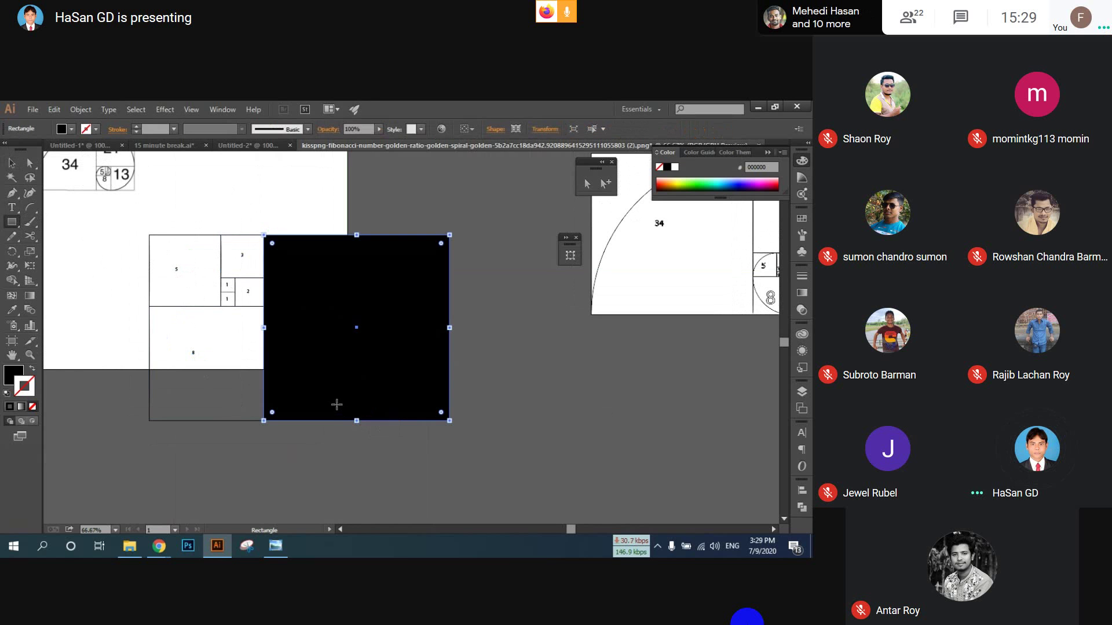
key(ctrl+z)
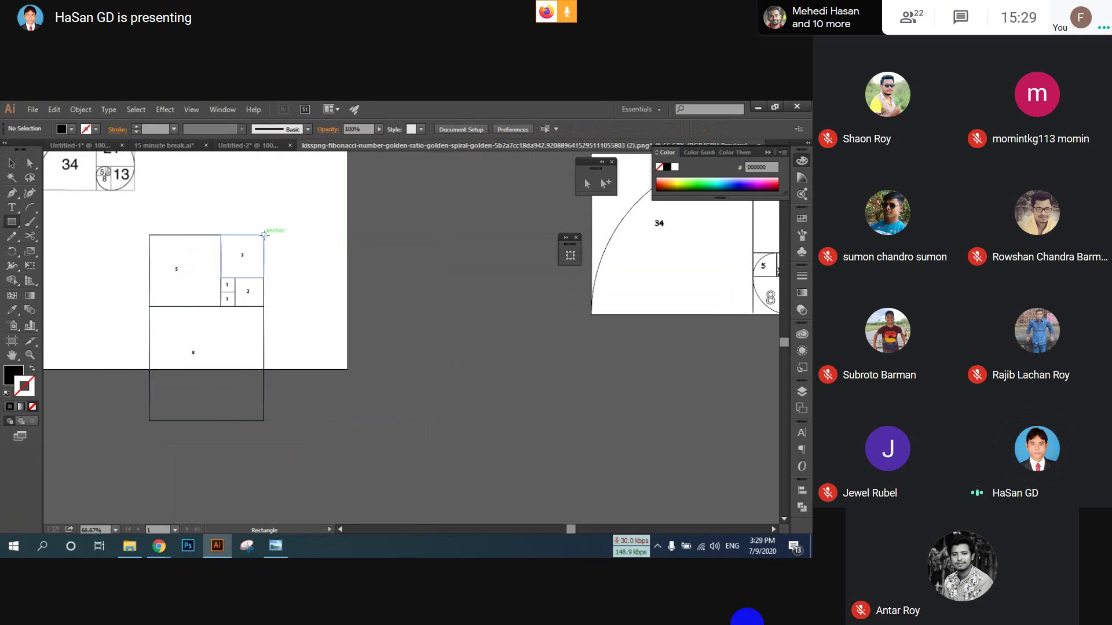
drag(264, 235, 381, 419)
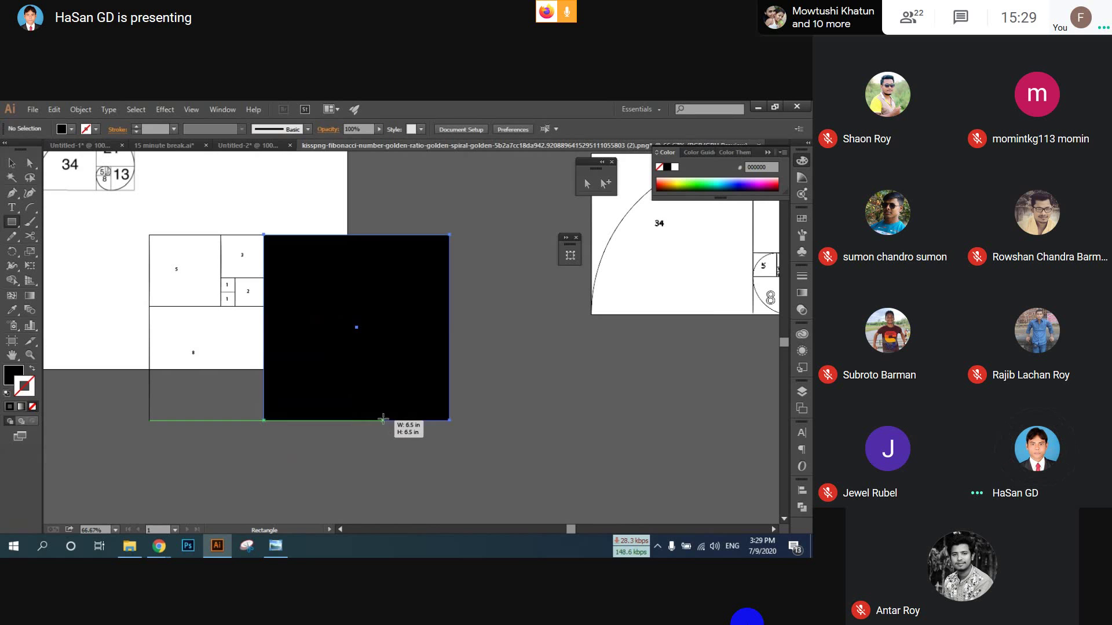
click(32, 369)
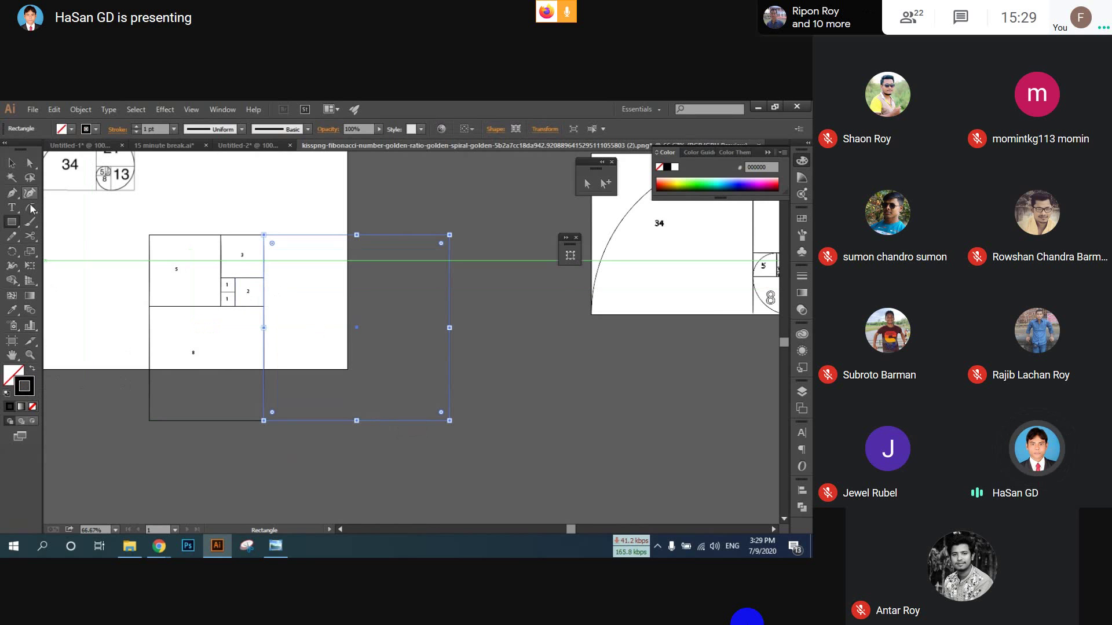
- Label the new right-hand square "13" and move the number towards the square's centre
click(13, 208)
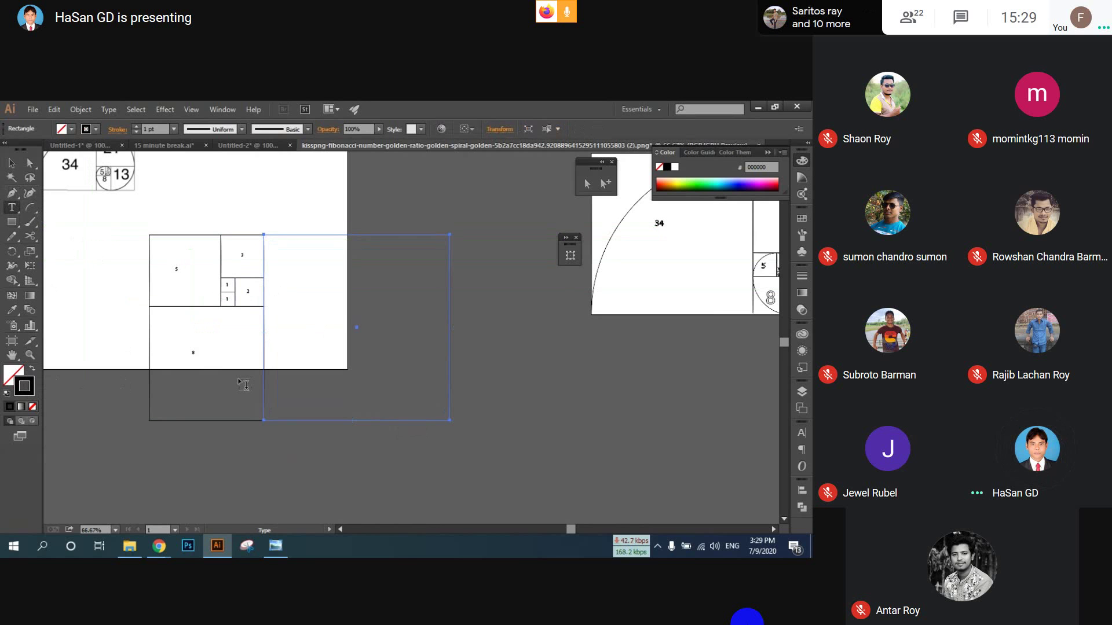
click(320, 325)
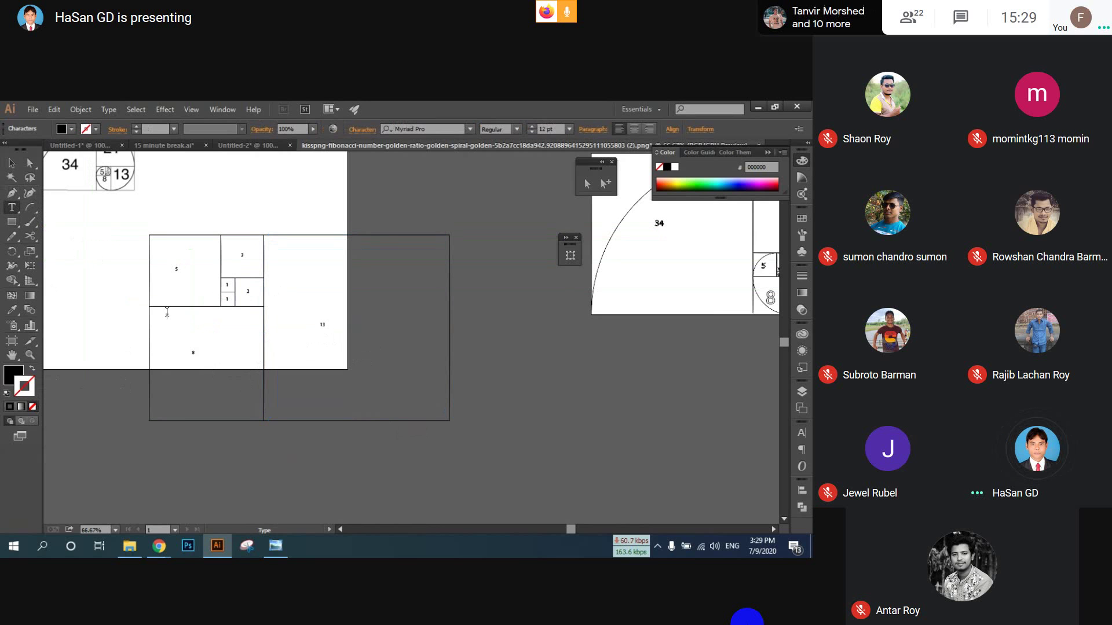
click(11, 164)
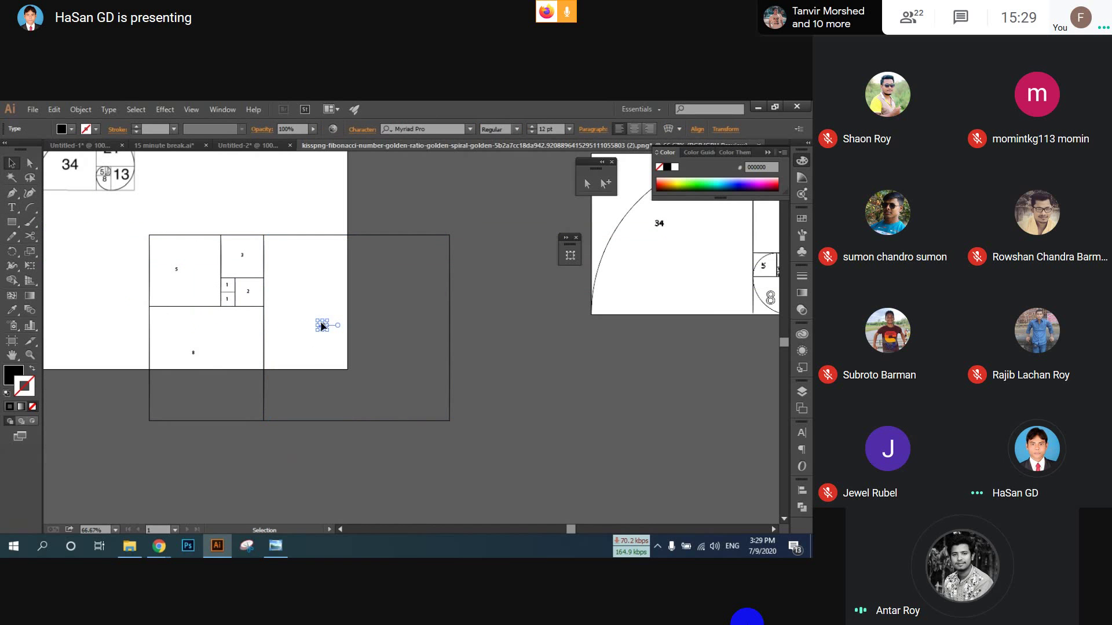
scroll(312, 333, up, 2)
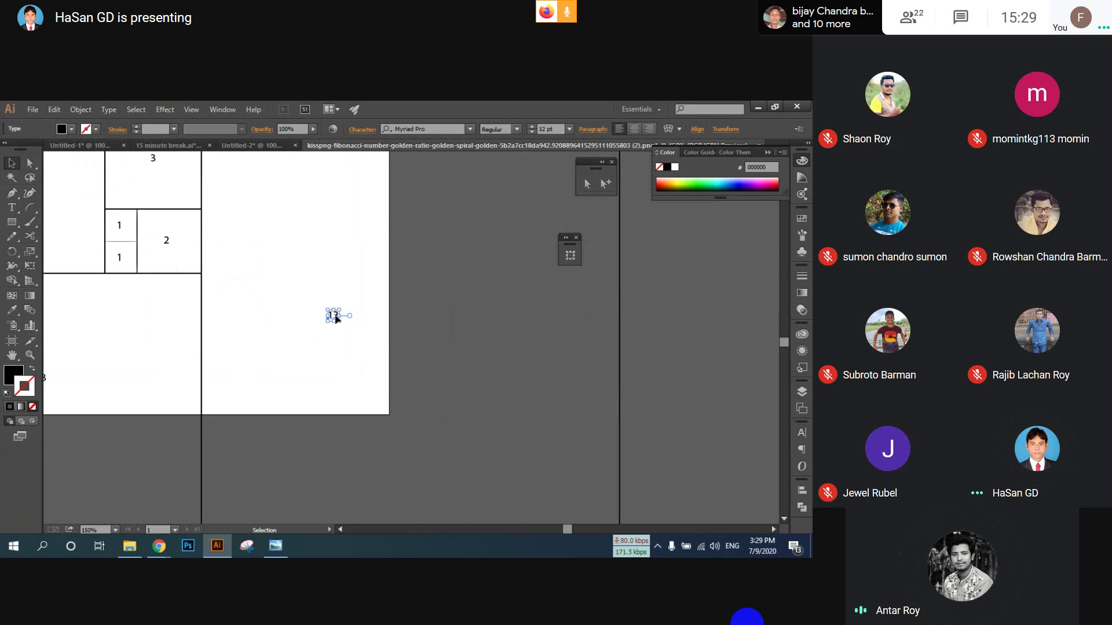
drag(332, 316, 394, 324)
scroll(363, 325, down, 3)
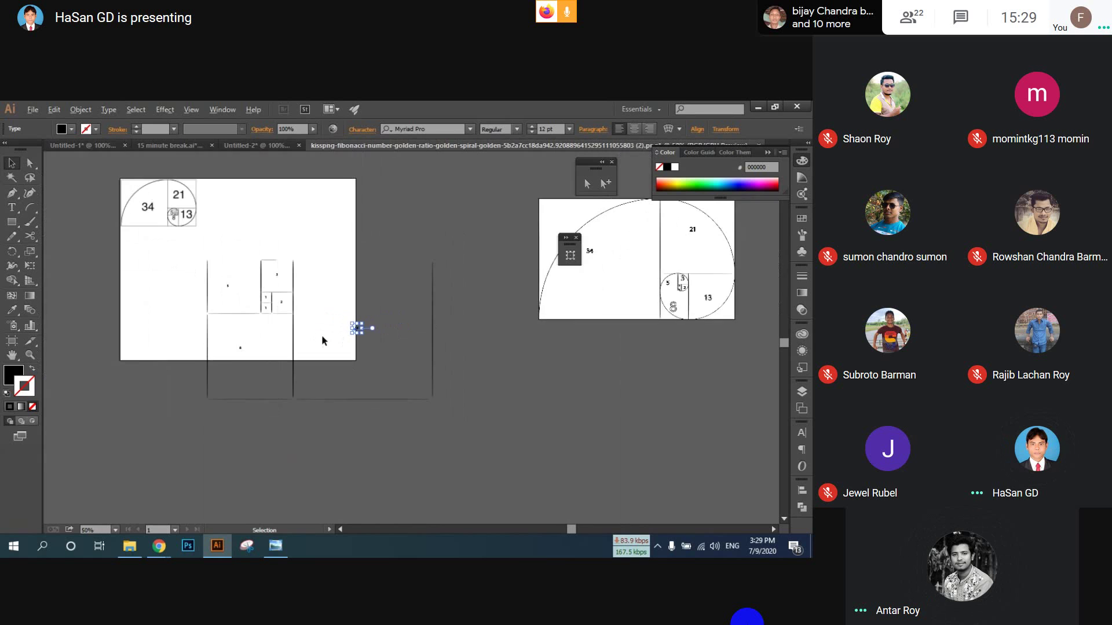
- Select the whole grid with its numbers, scale it down proportionally and reposition it within the artboard
scroll(370, 325, up, 1)
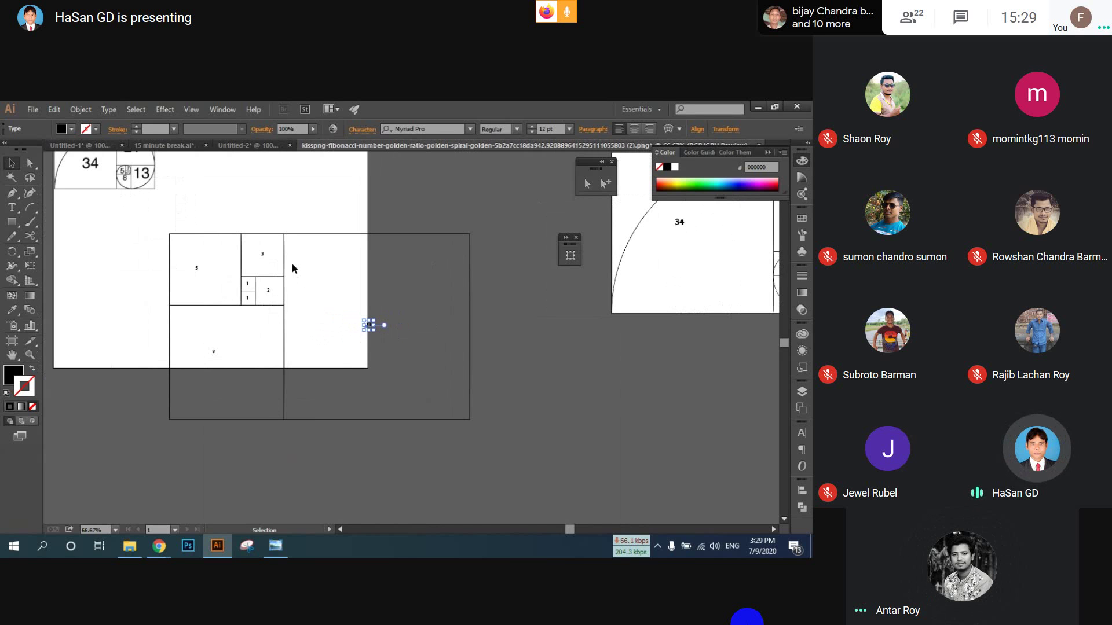
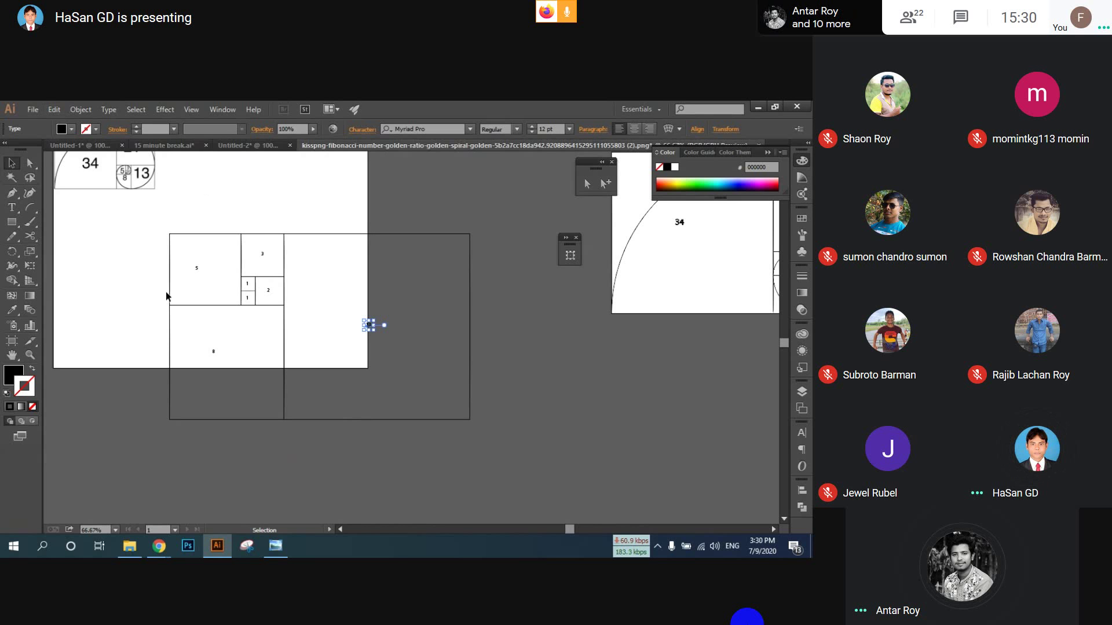
drag(161, 221, 519, 478)
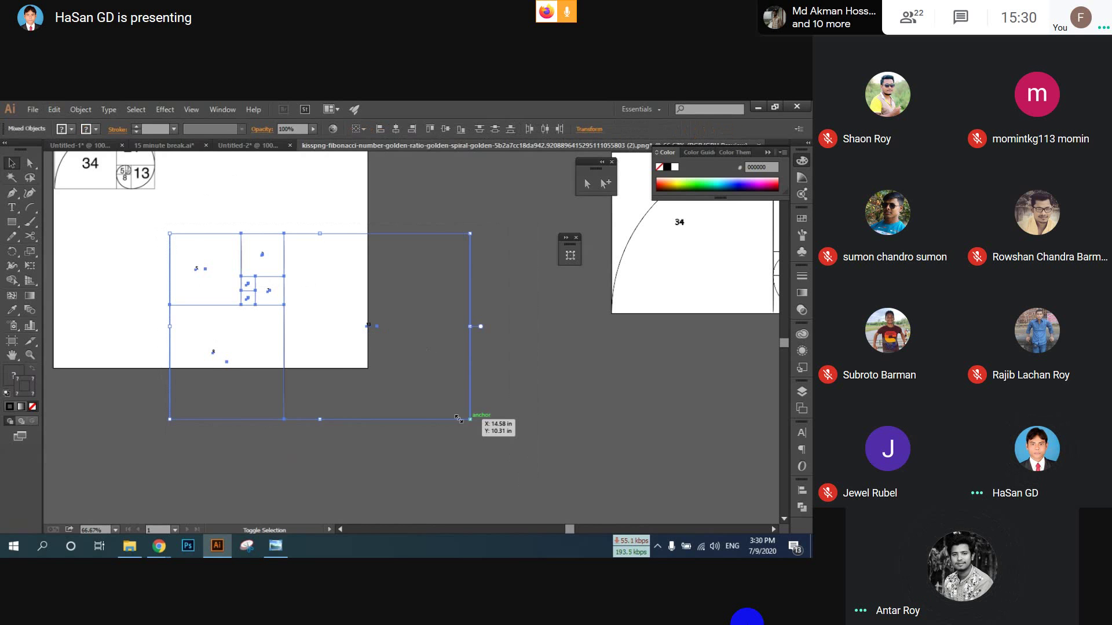
drag(459, 418, 290, 329)
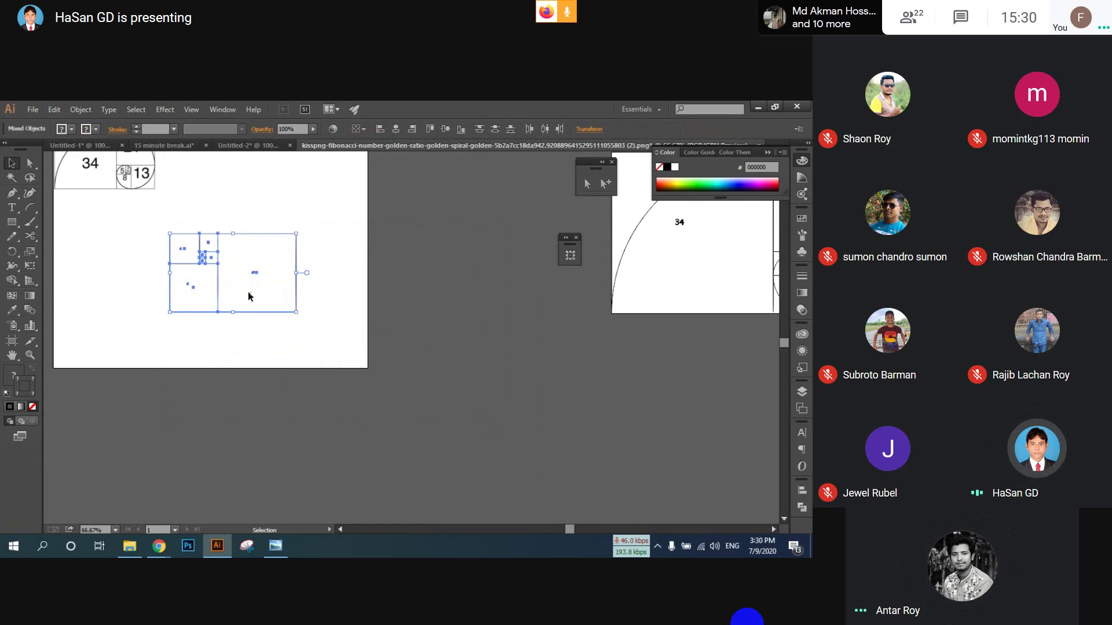
drag(181, 267, 212, 302)
click(269, 230)
- Draw a square of about 4.42 in on top of the grid, matching its full width, and swap its fill and stroke
scroll(269, 284, up, 4)
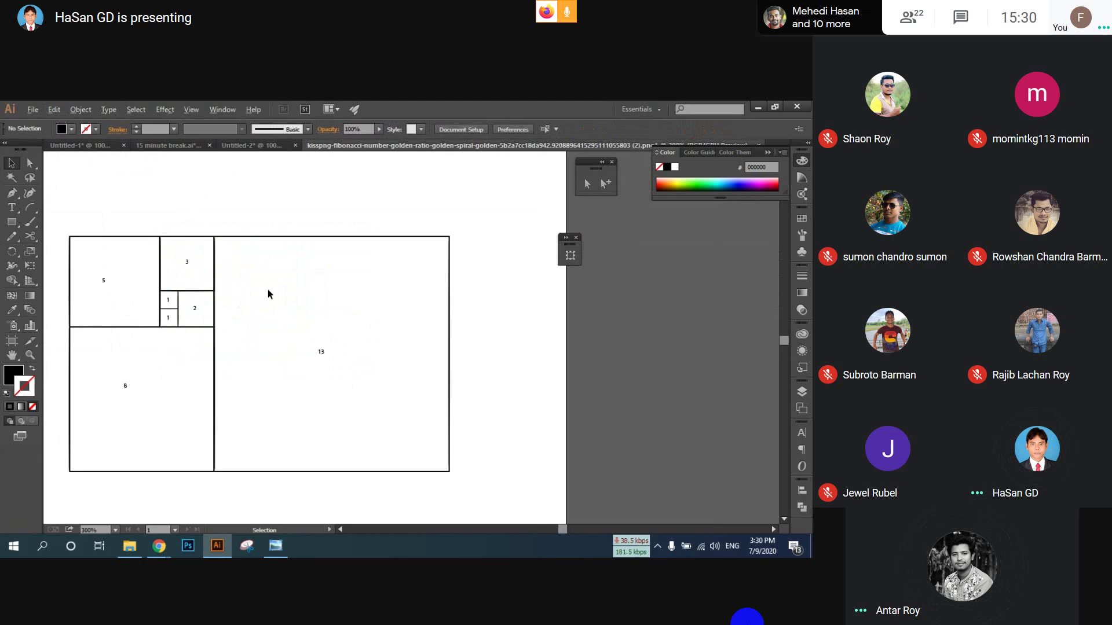
scroll(268, 290, down, 1)
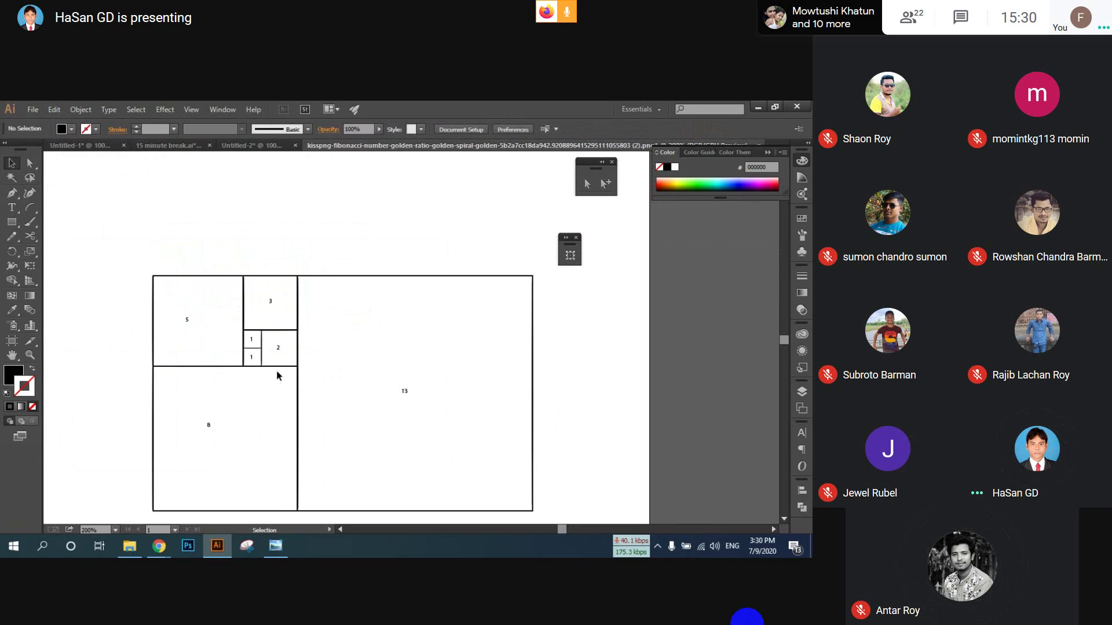
scroll(276, 370, down, 1)
click(11, 222)
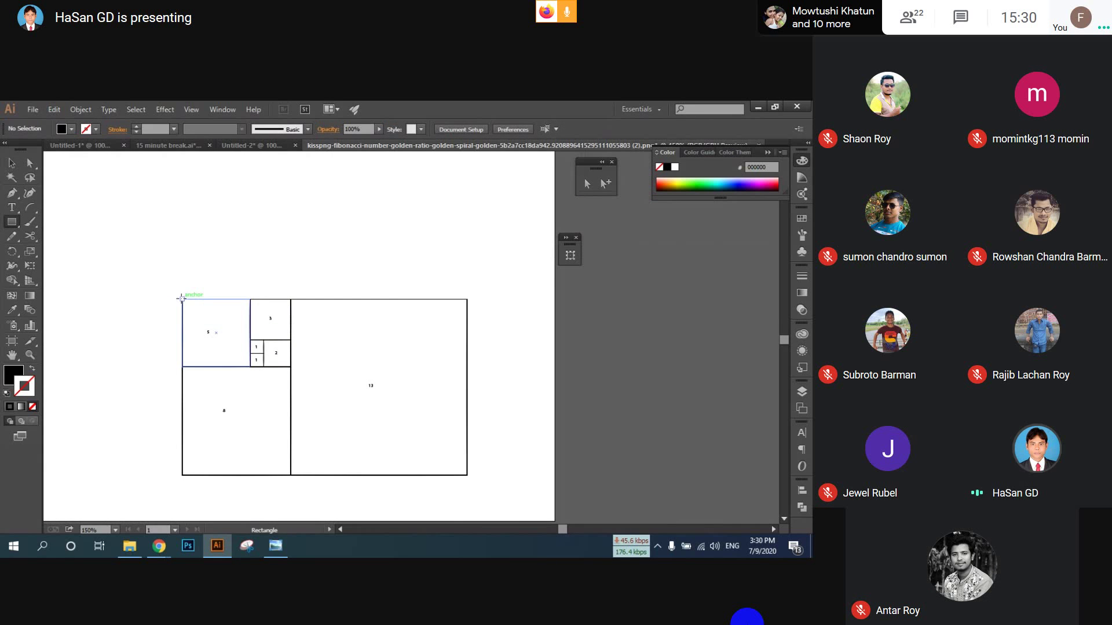
drag(181, 299, 468, 210)
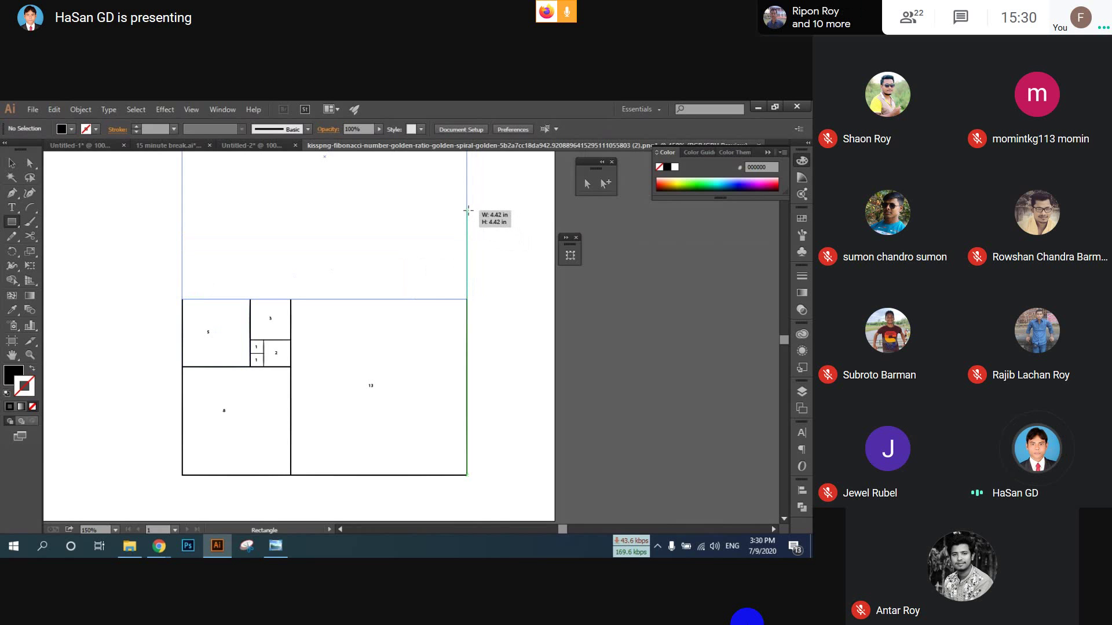
drag(468, 210, 468, 210)
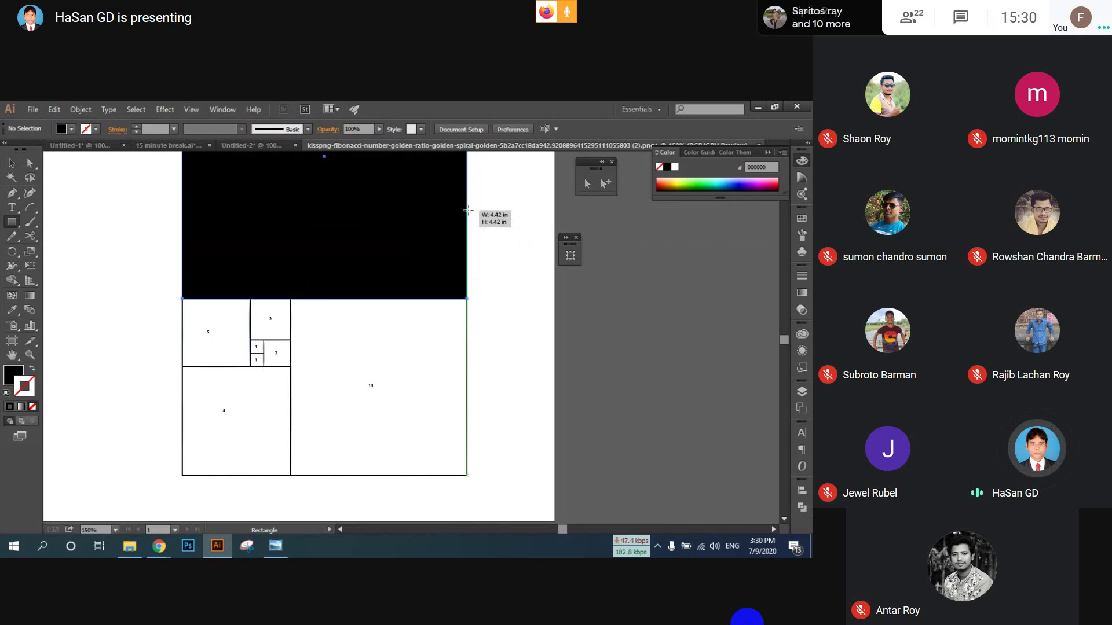
click(32, 370)
- Label the large square on top of the grid "21" near its centre
scroll(82, 343, up, 2)
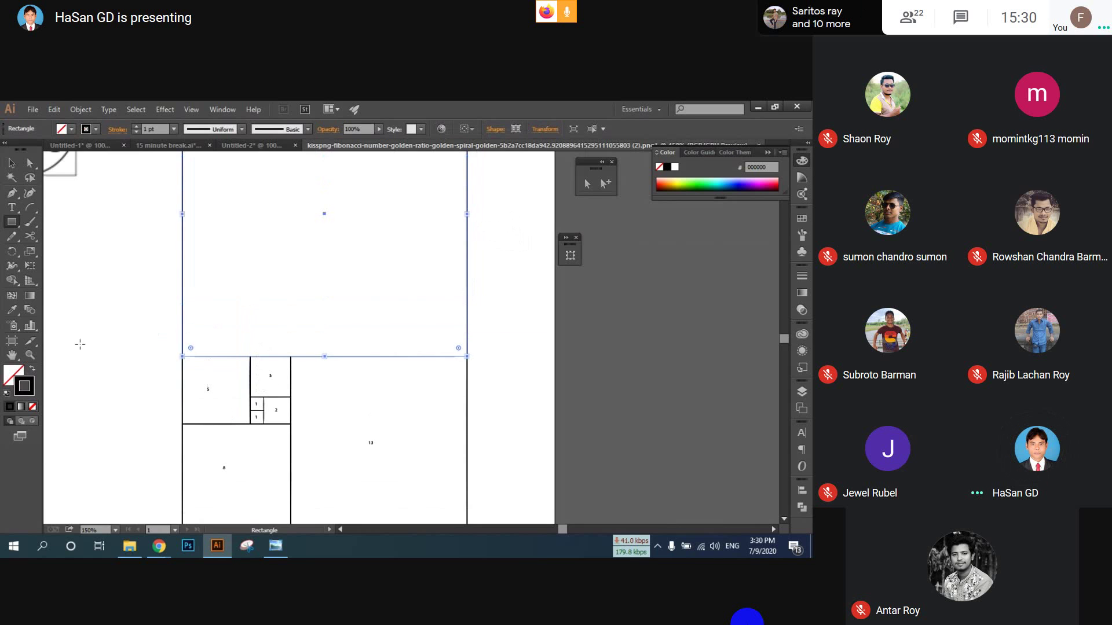
click(11, 209)
scroll(327, 287, up, 1)
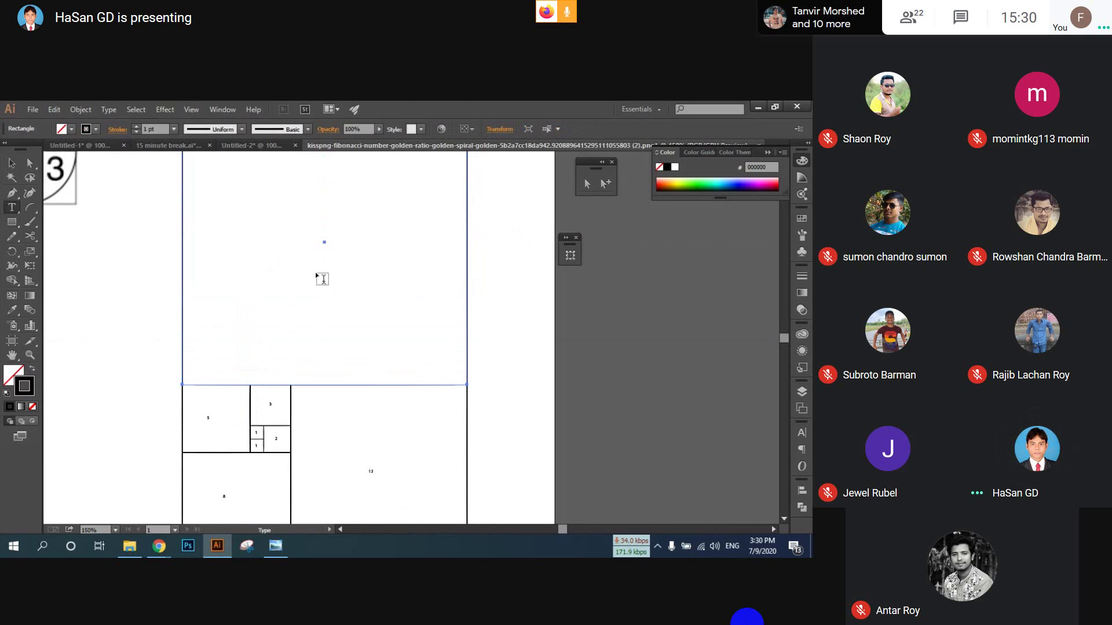
click(312, 259)
text(21)
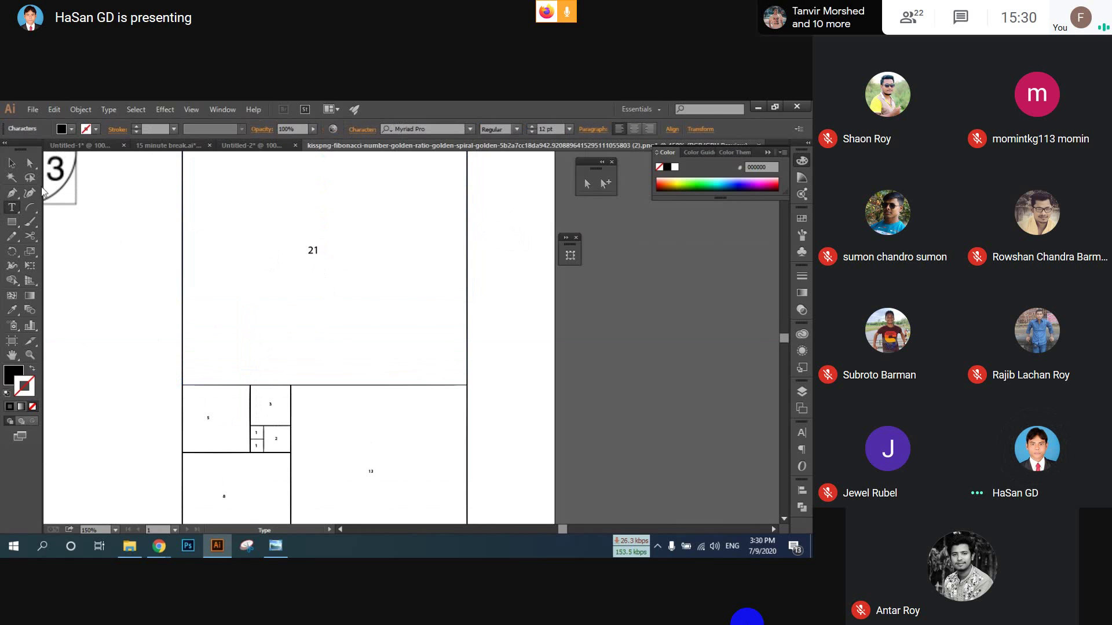
click(11, 163)
- Select all squares and numbers of the grid and scale them down proportionally towards the lower-right corner, freeing space on the left
key(ctrl+minus)
drag(260, 279, 298, 294)
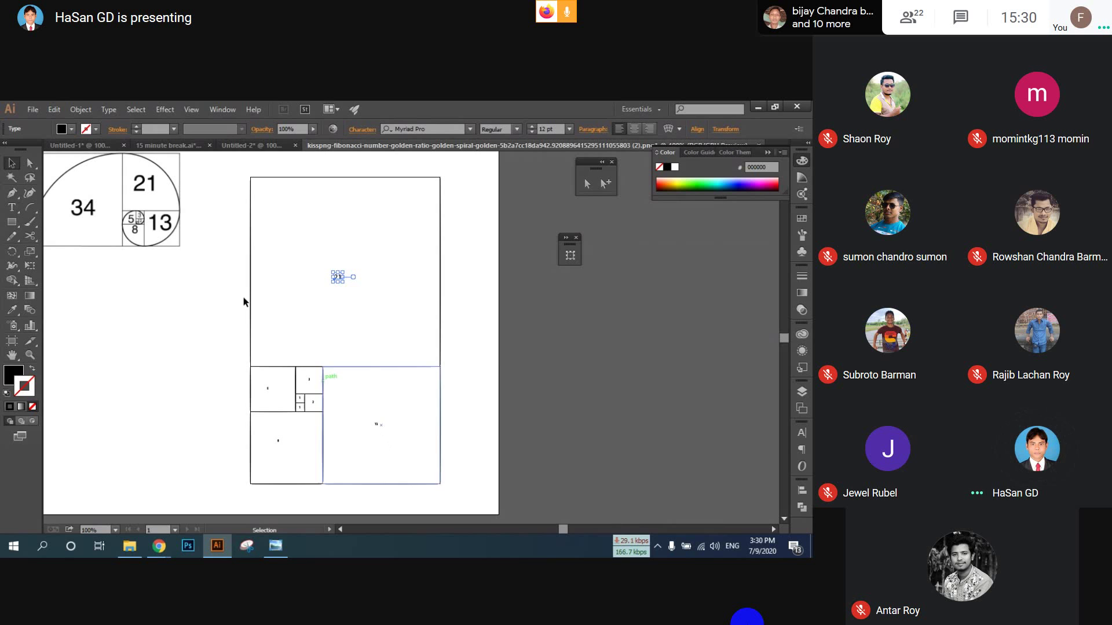
drag(248, 153, 453, 472)
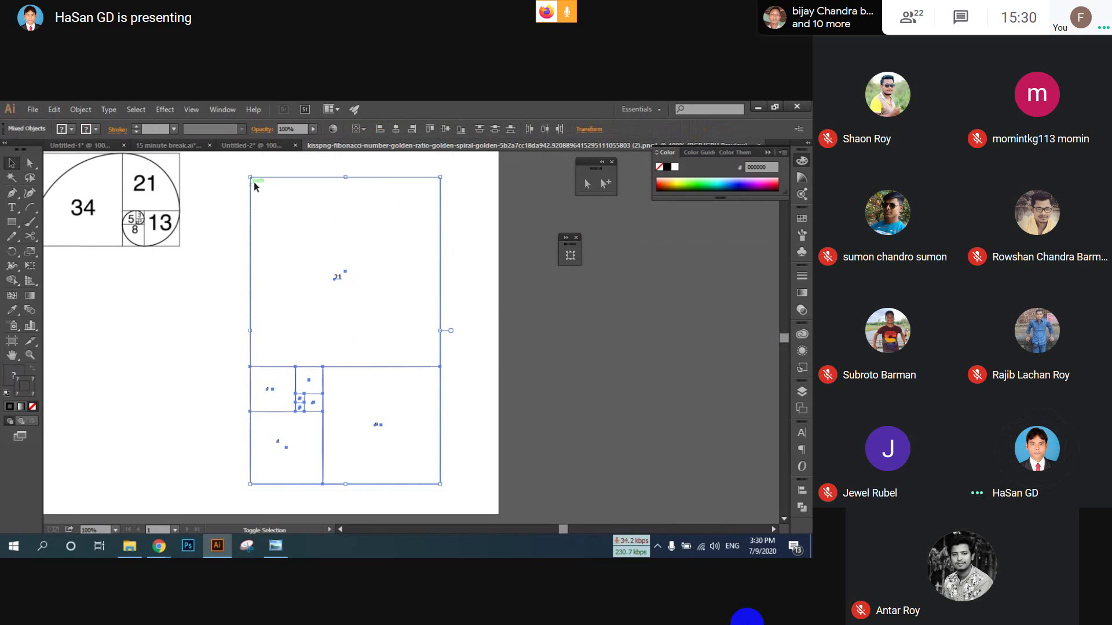
drag(249, 180, 352, 343)
- Deselect the grid and draw a black-filled square against its left side, matching its full height
scroll(316, 433, up, 2)
scroll(312, 427, down, 1)
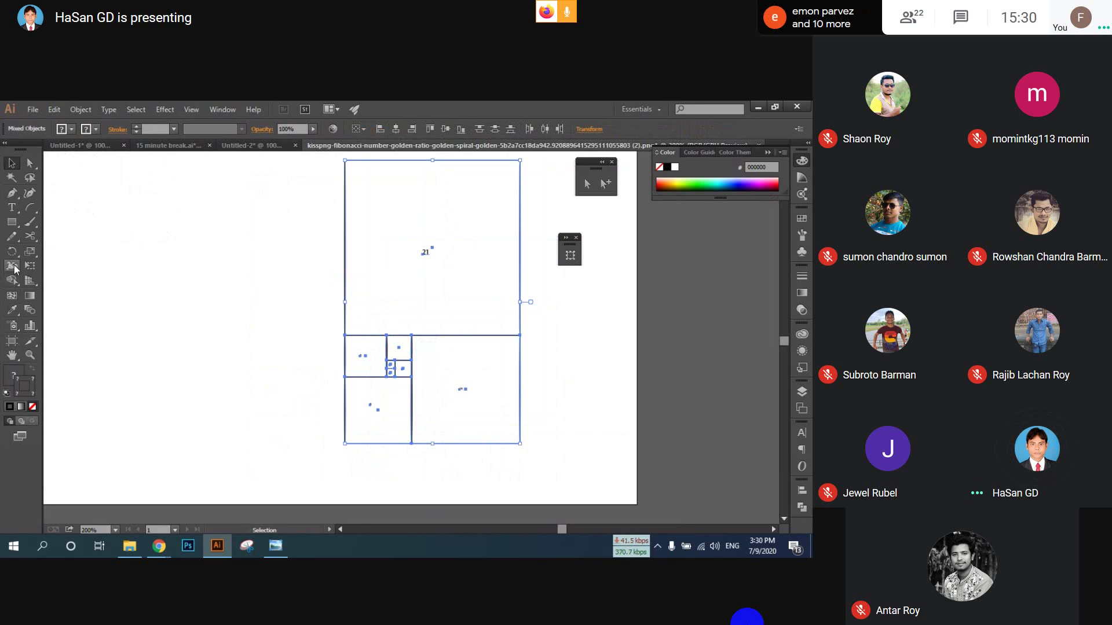
click(11, 227)
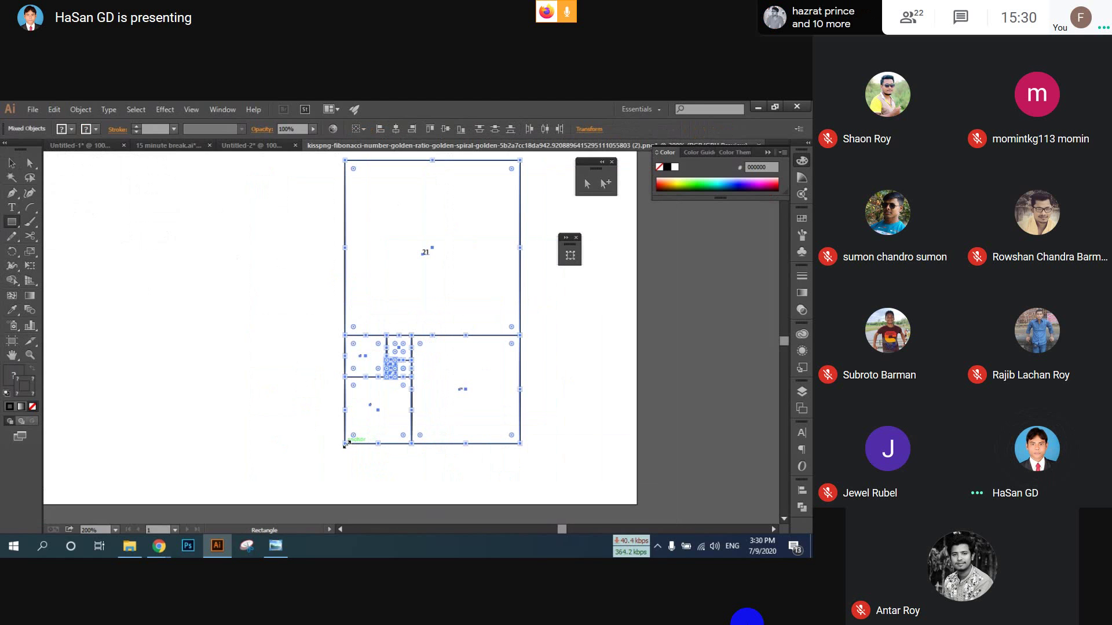
scroll(345, 445, down, 1)
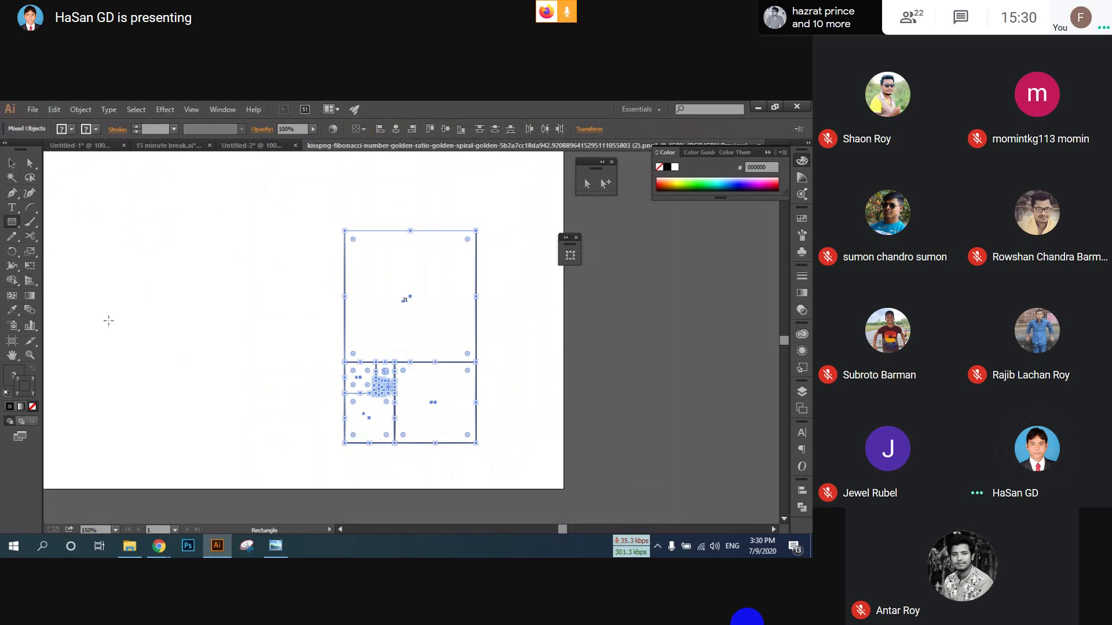
click(12, 164)
click(184, 279)
click(11, 221)
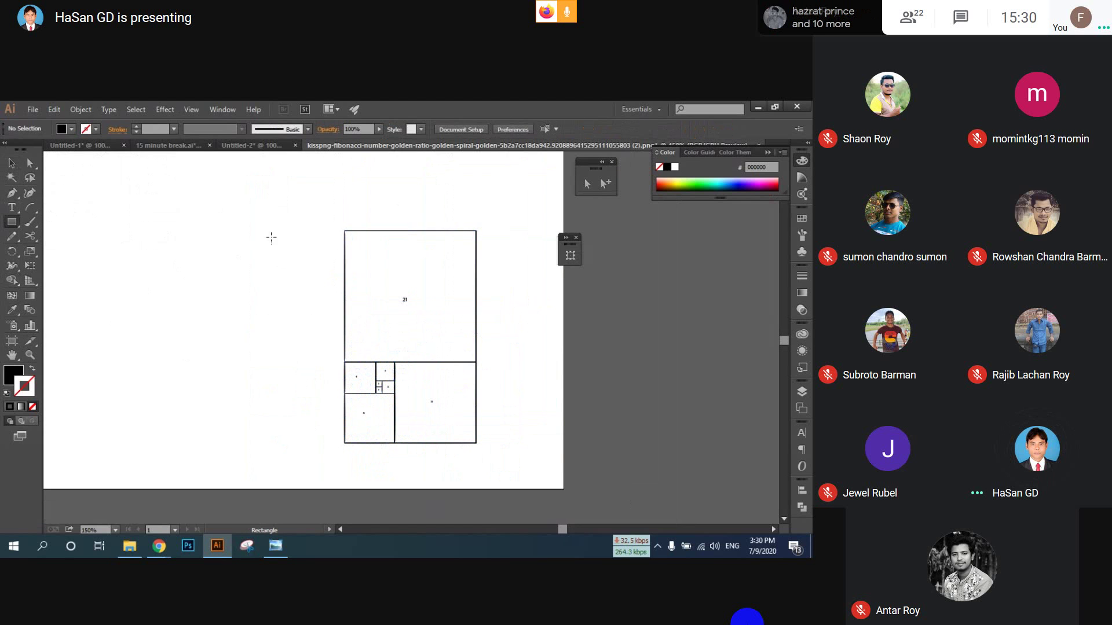
drag(344, 231, 222, 445)
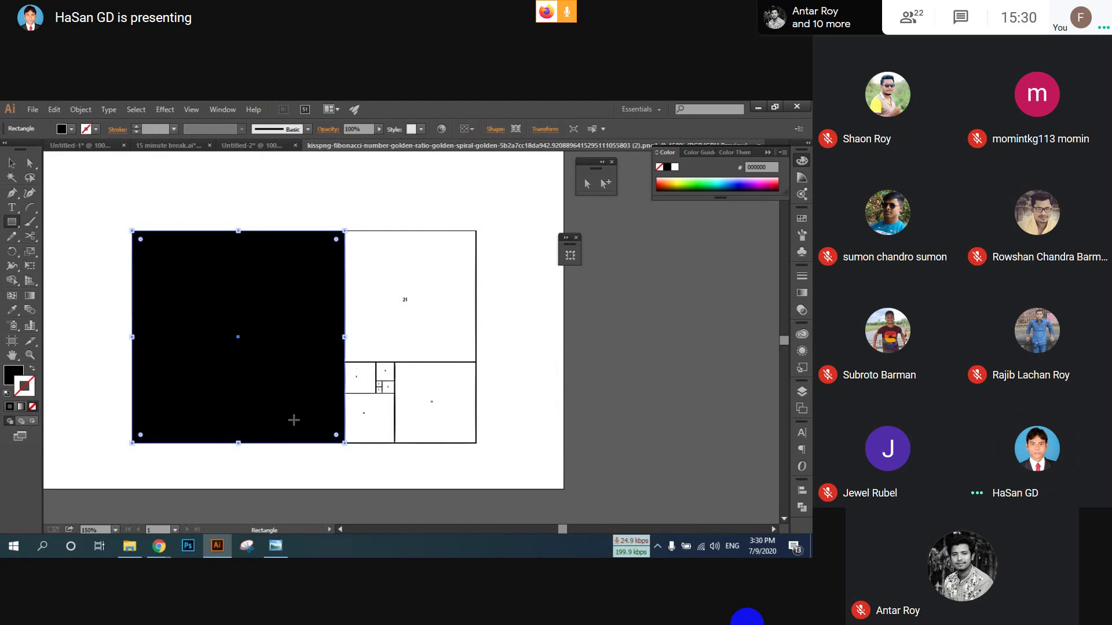
- Swap the fill and stroke of the large black square, label it "34" near its centre, and deselect
click(11, 207)
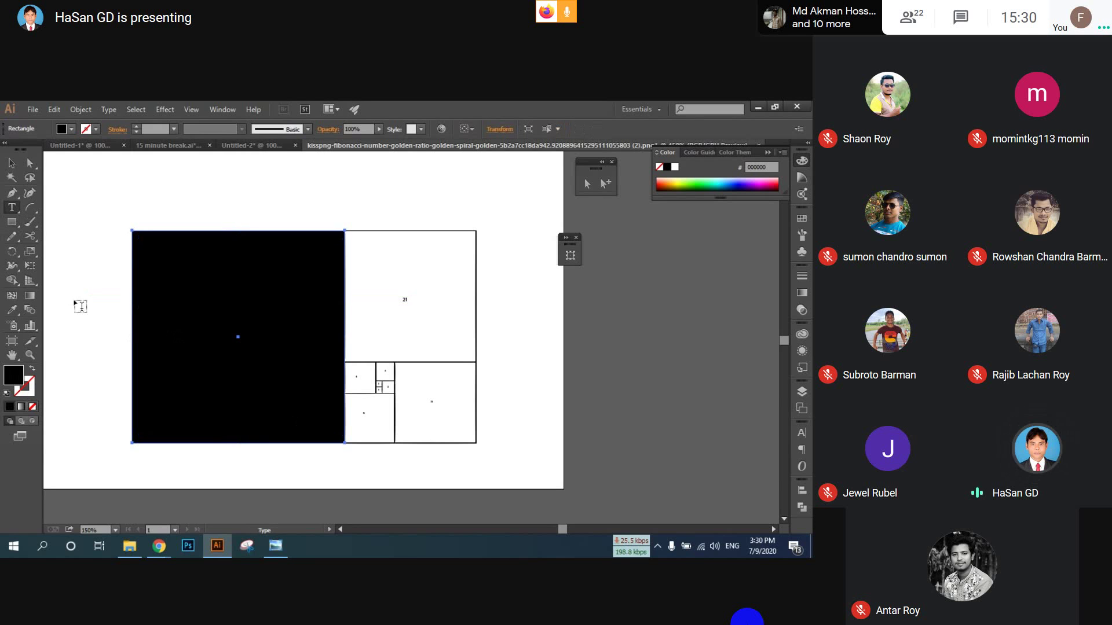
key(shift+x)
click(281, 377)
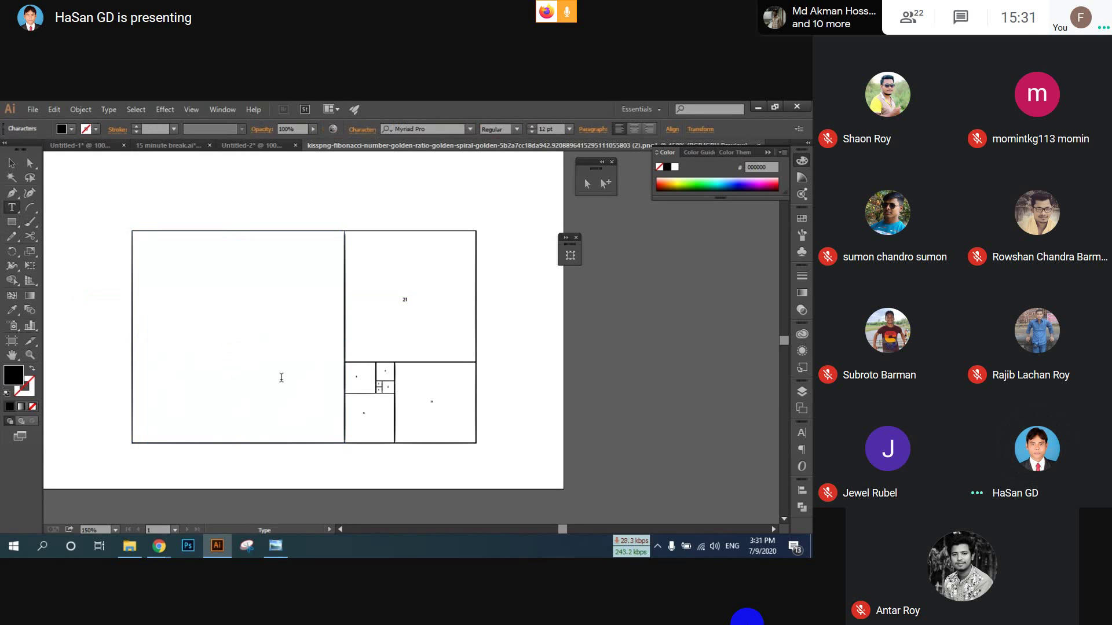
text(34)
click(11, 164)
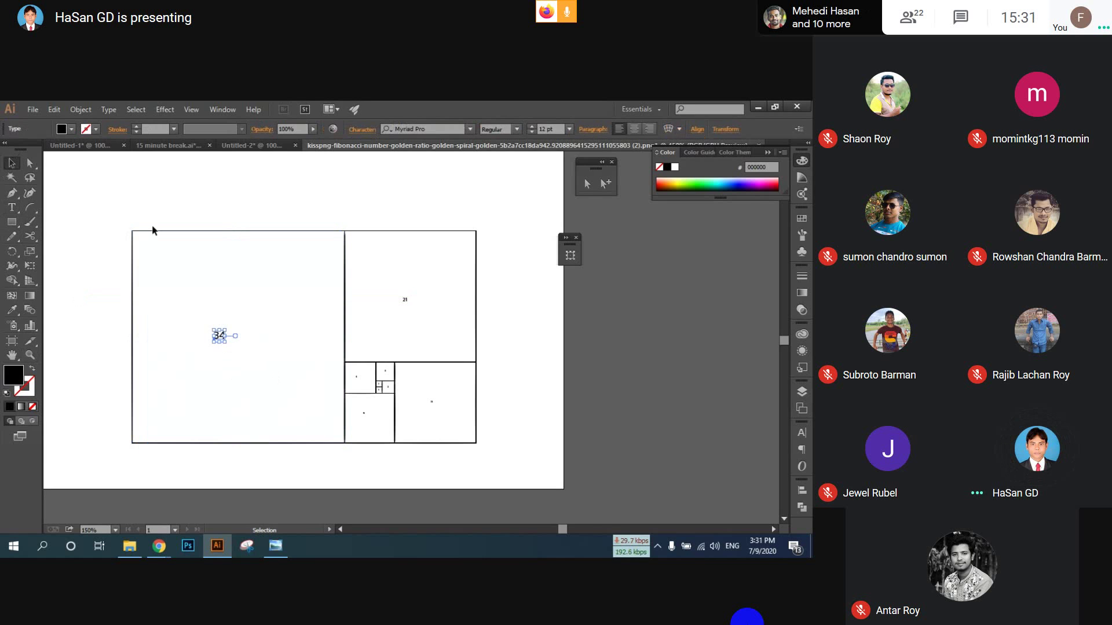
click(414, 299)
key(alt)
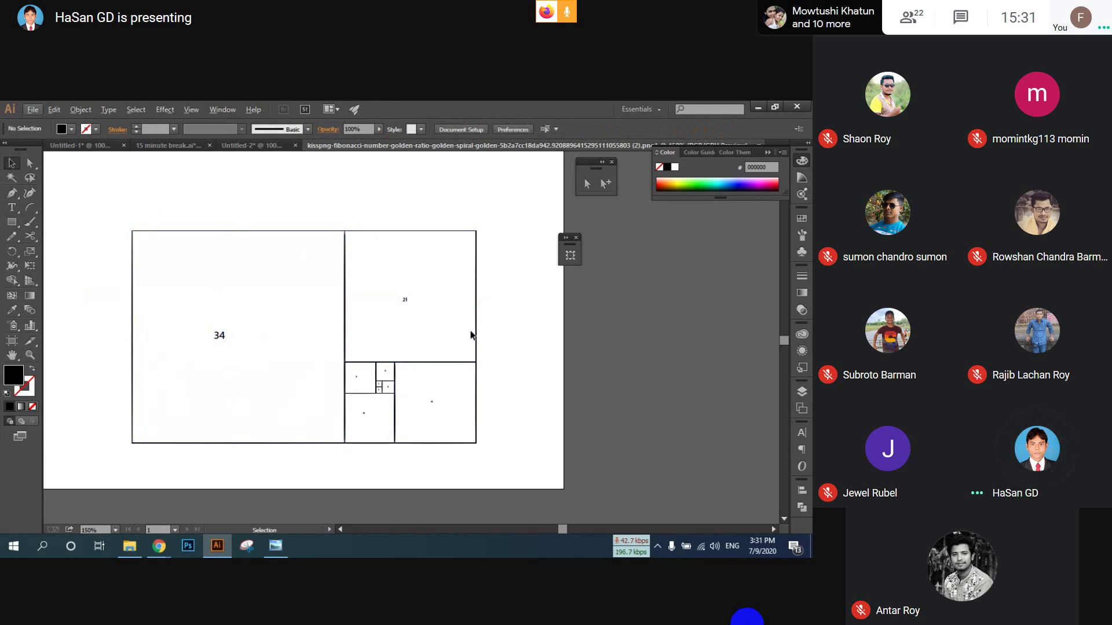
scroll(389, 397, up, 6)
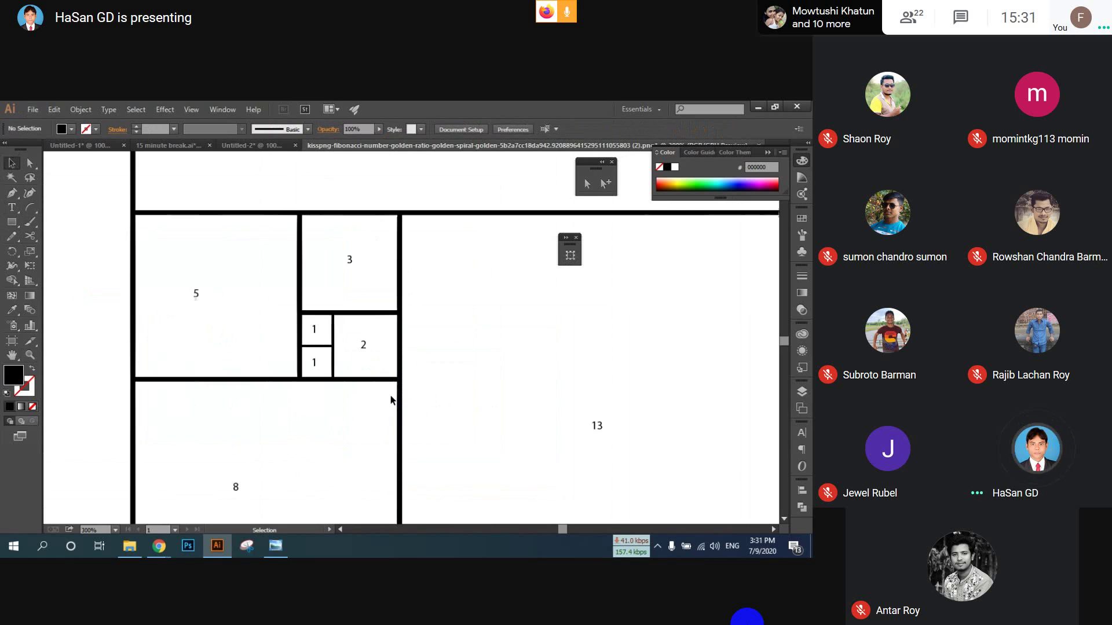
click(30, 207)
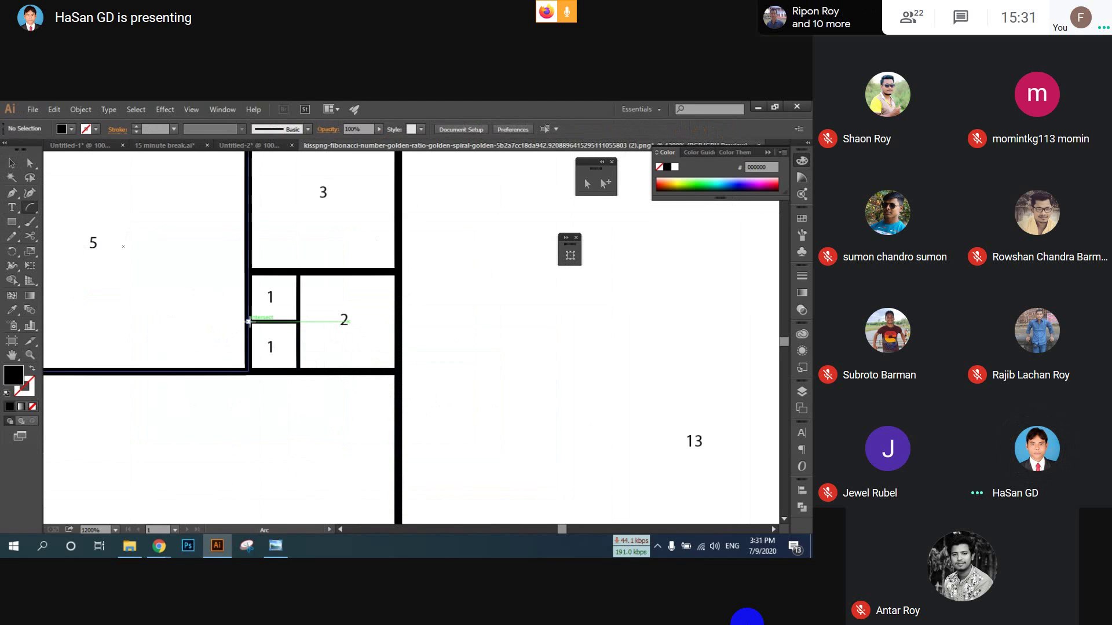
drag(249, 321, 360, 311)
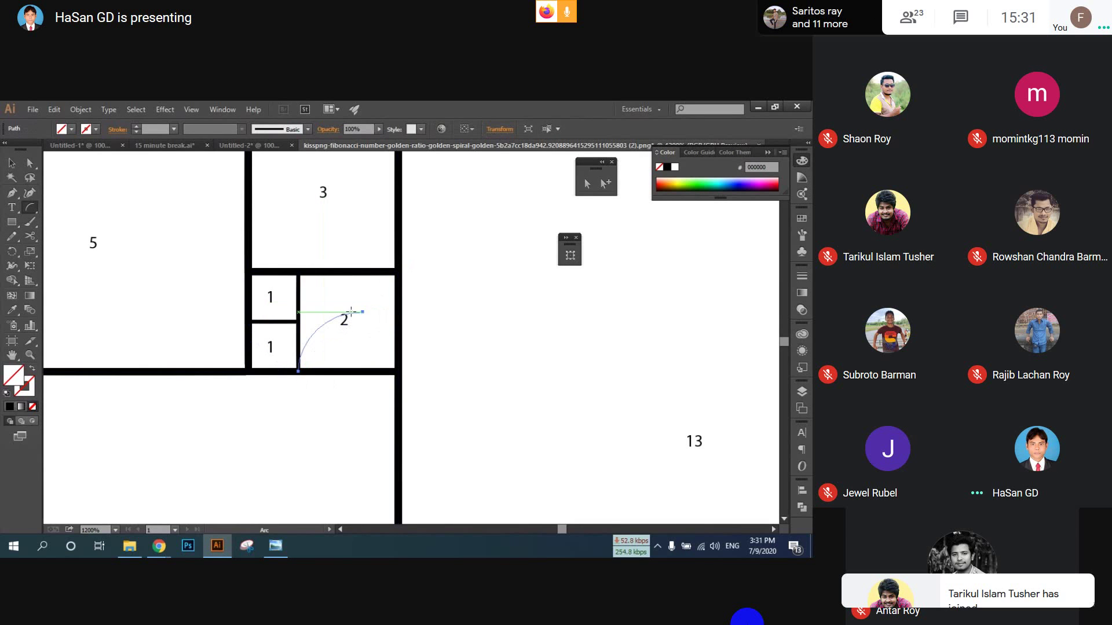
key(ctrl+z)
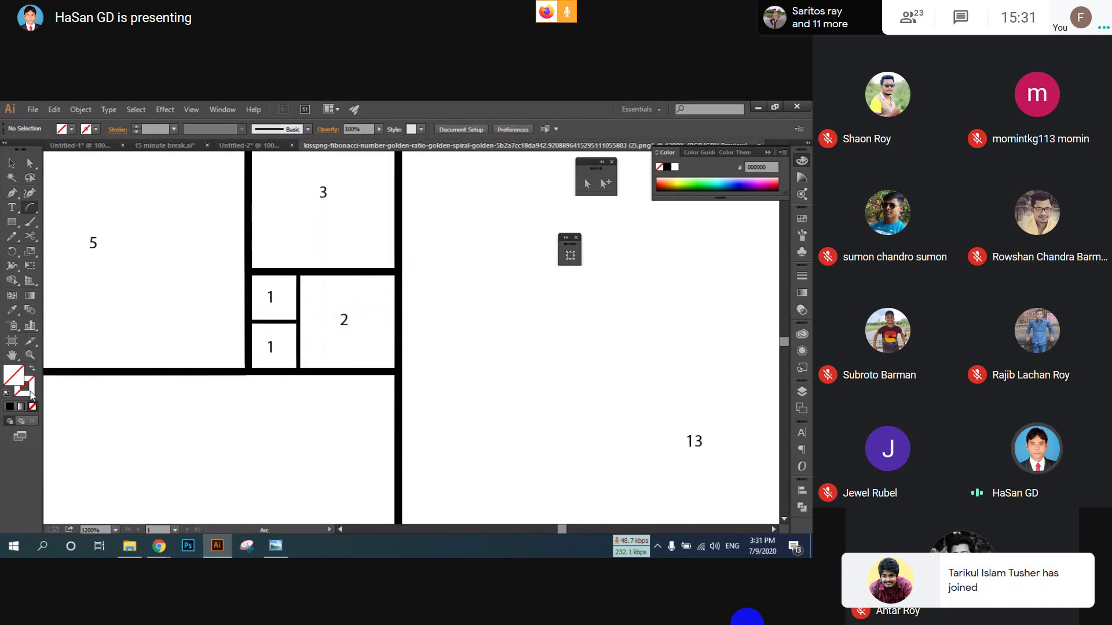
- Set no fill with the default black stroke and try to draw an arc in the lower 1 square
click(30, 393)
click(6, 394)
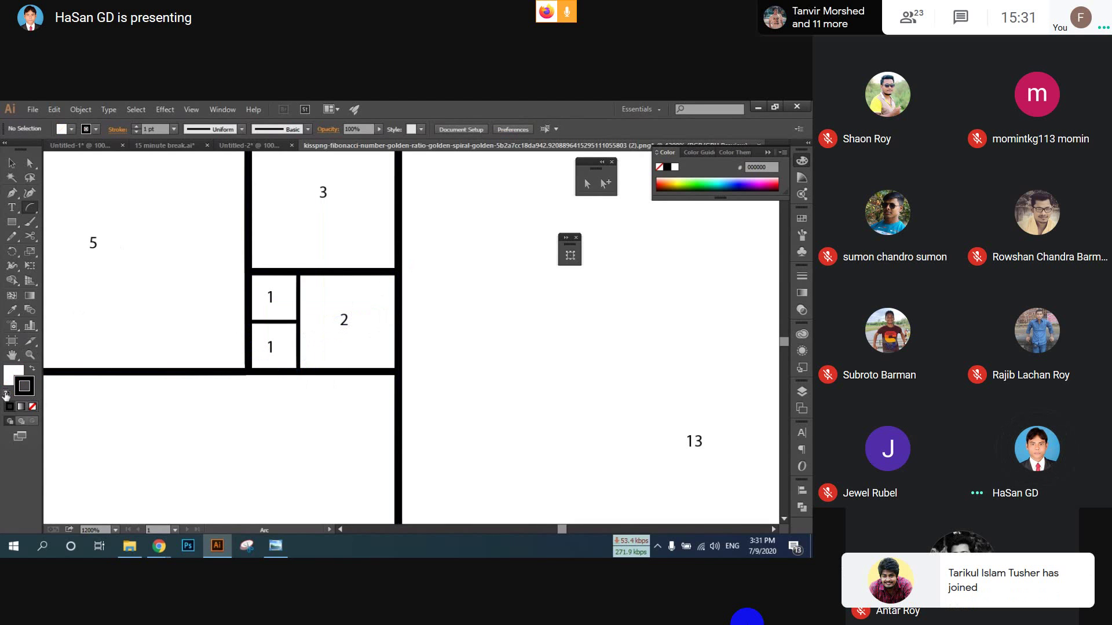
click(32, 407)
click(25, 387)
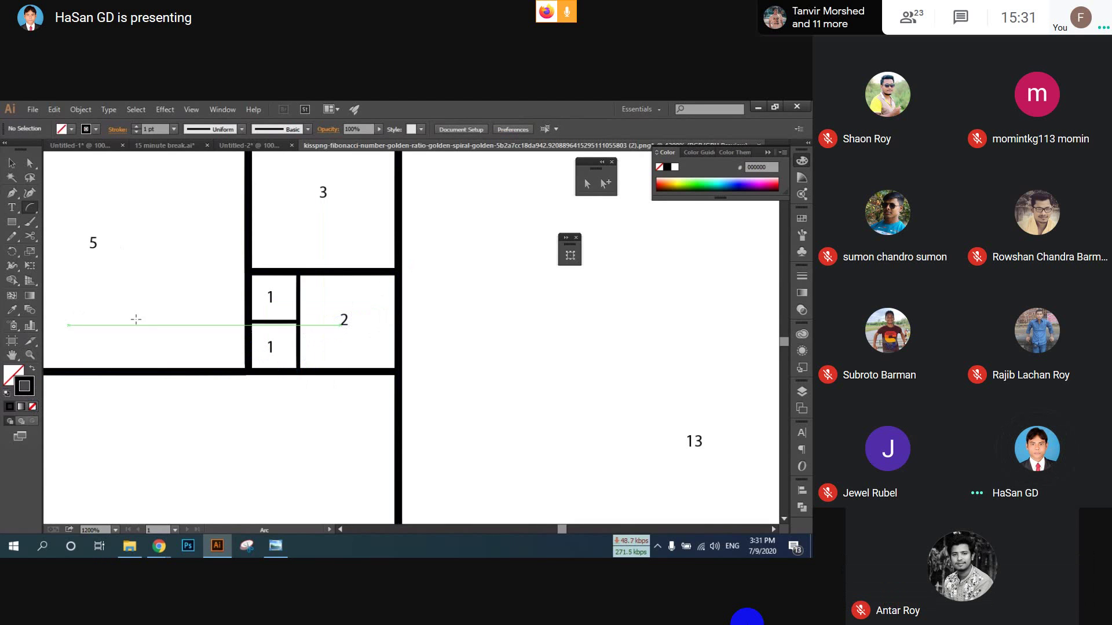
drag(298, 370, 250, 329)
key(ctrl+z)
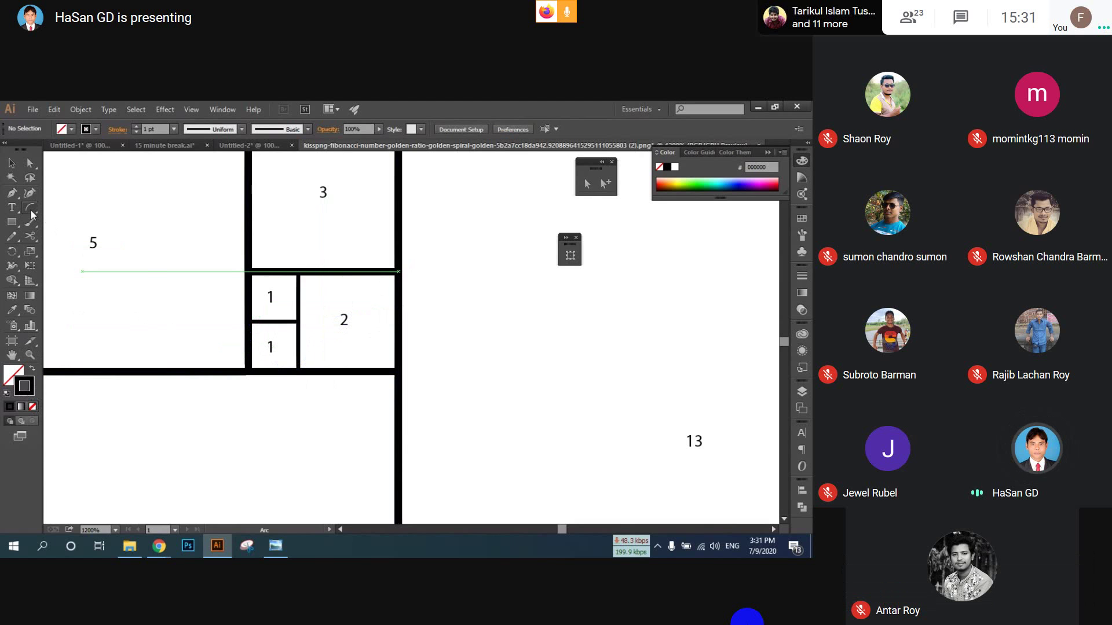
drag(30, 209, 100, 230)
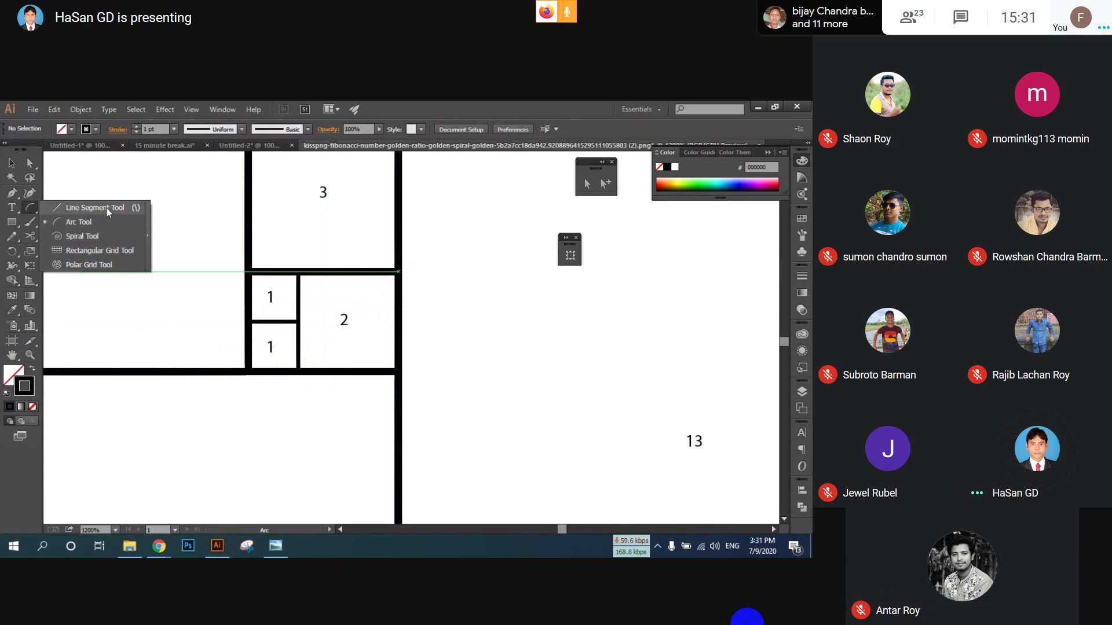
click(9, 210)
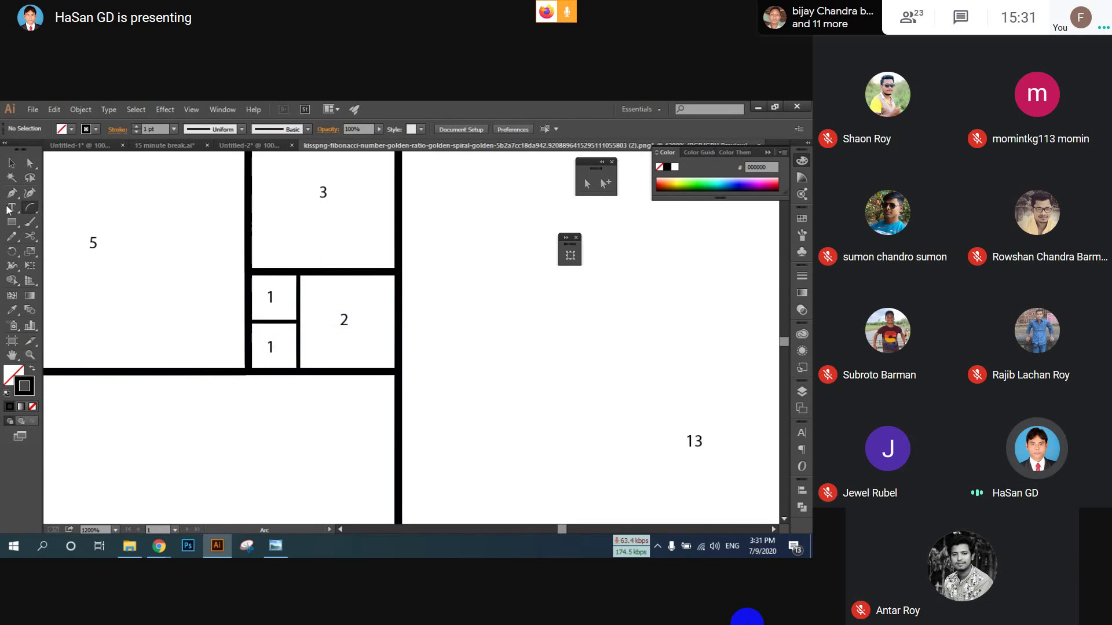
click(13, 164)
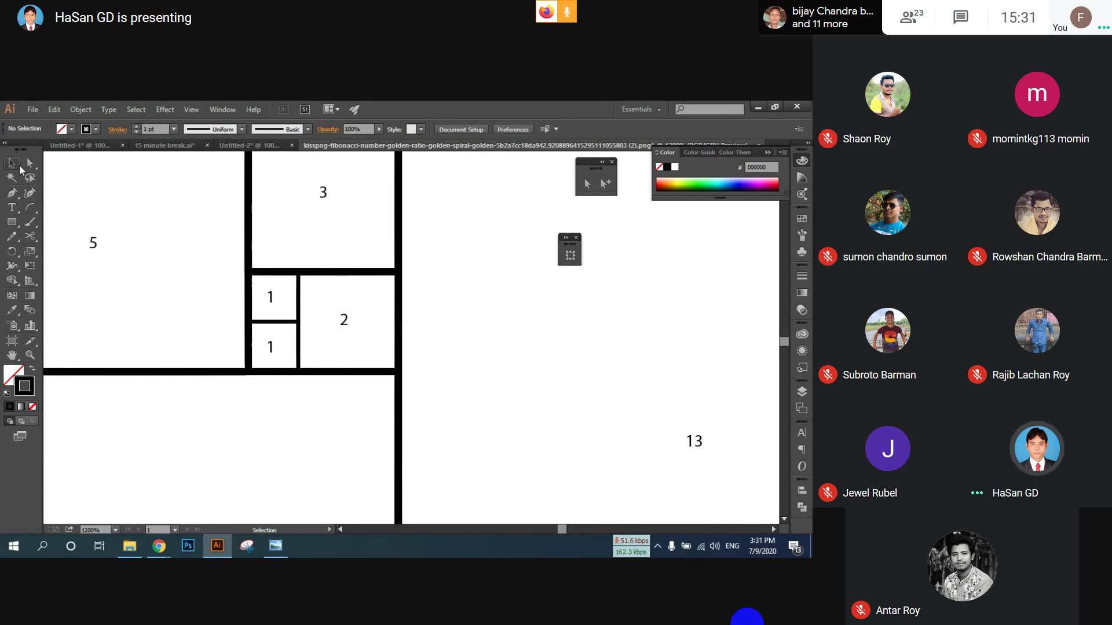
click(272, 360)
click(72, 239)
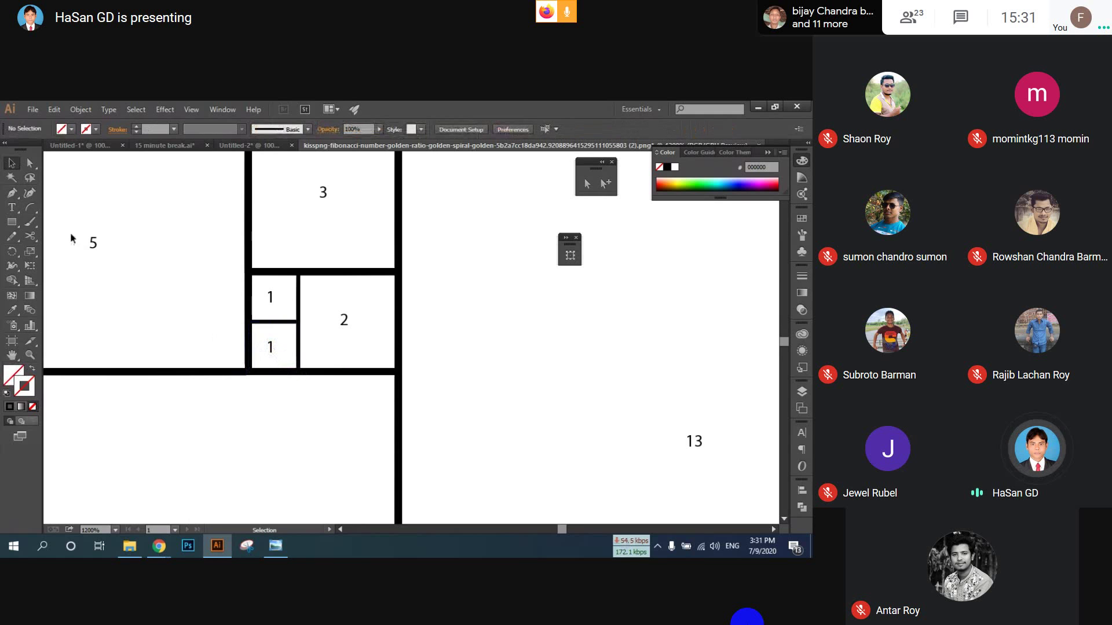
- Draw corner-to-corner quarter arcs through the lower 1 square and the 2 square, meeting at their shared bottom corner
click(30, 207)
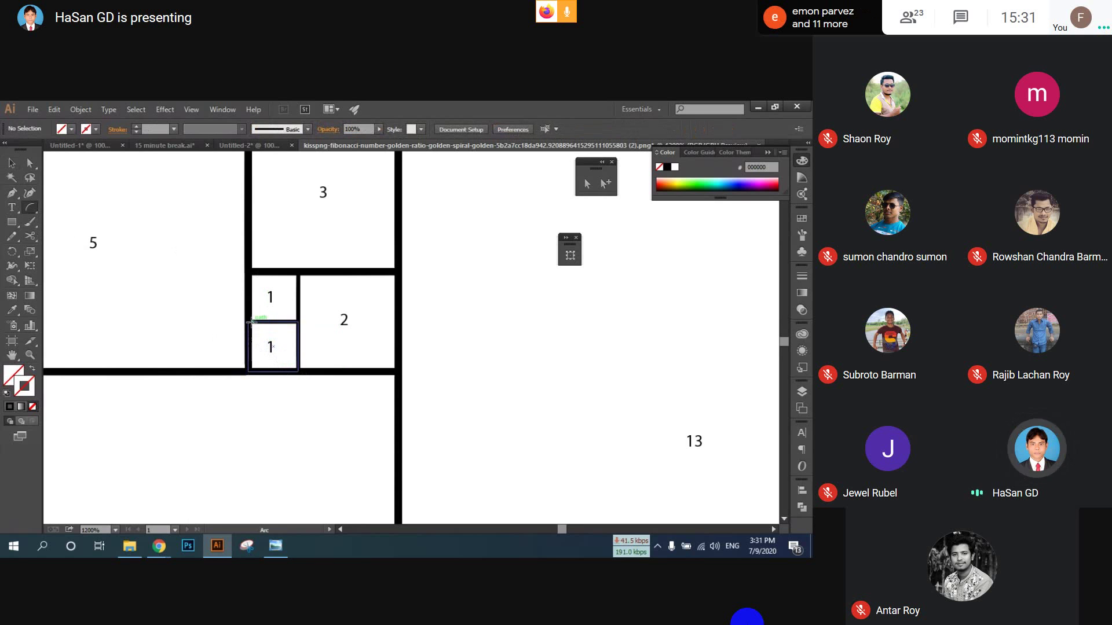
drag(249, 320, 298, 371)
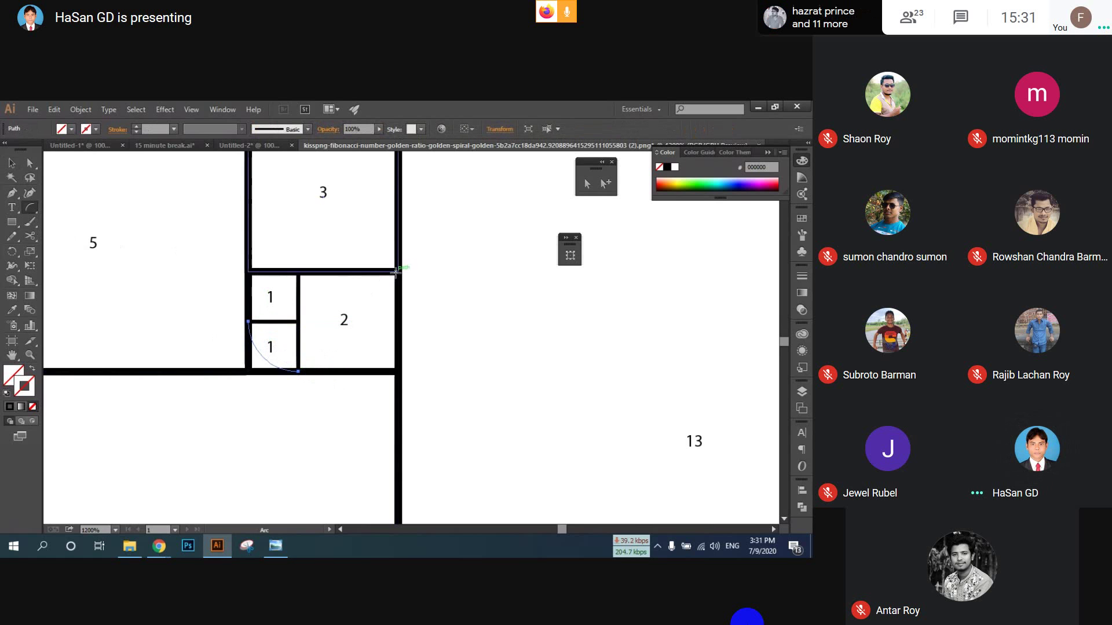
drag(398, 271, 298, 370)
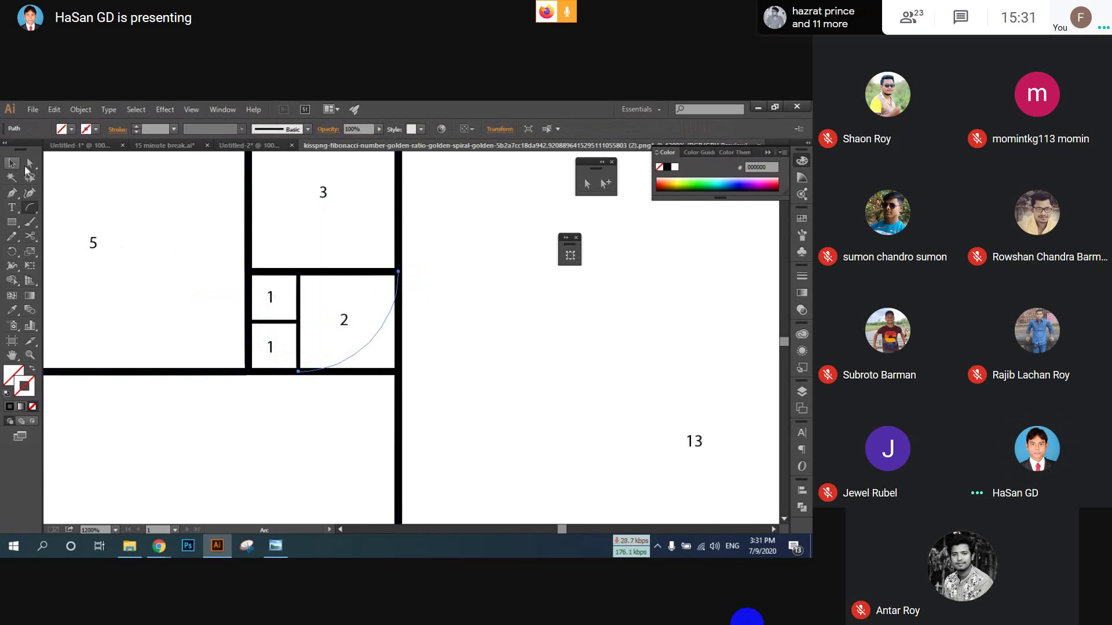
- Give the arcs in the 2 square and the lower 1 square a 1 pt black stroke, then deselect
click(96, 130)
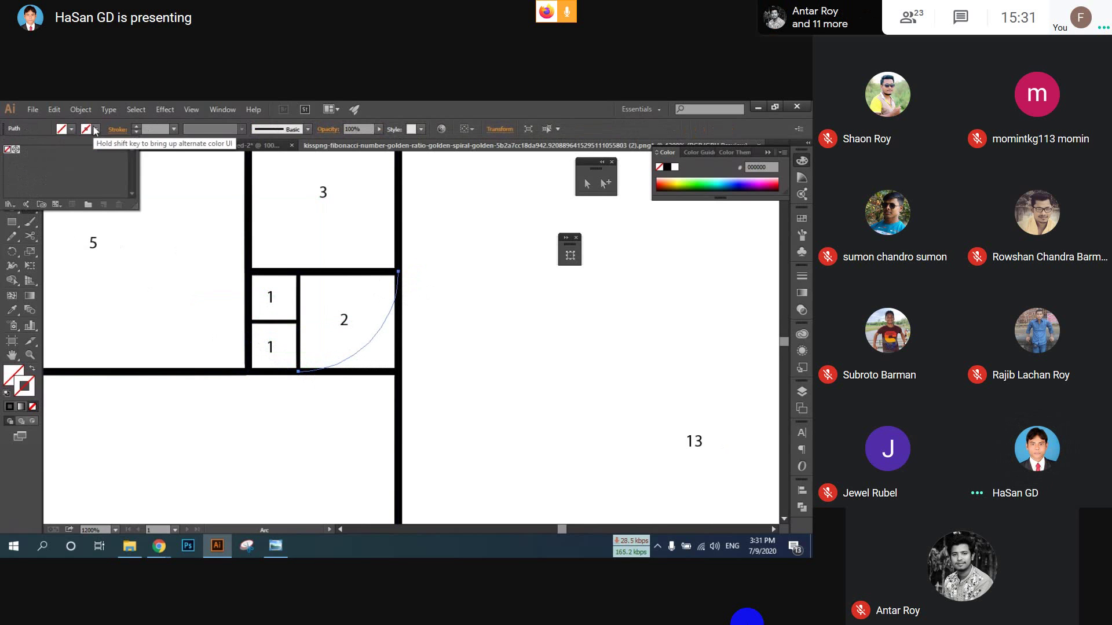
click(137, 126)
click(137, 126)
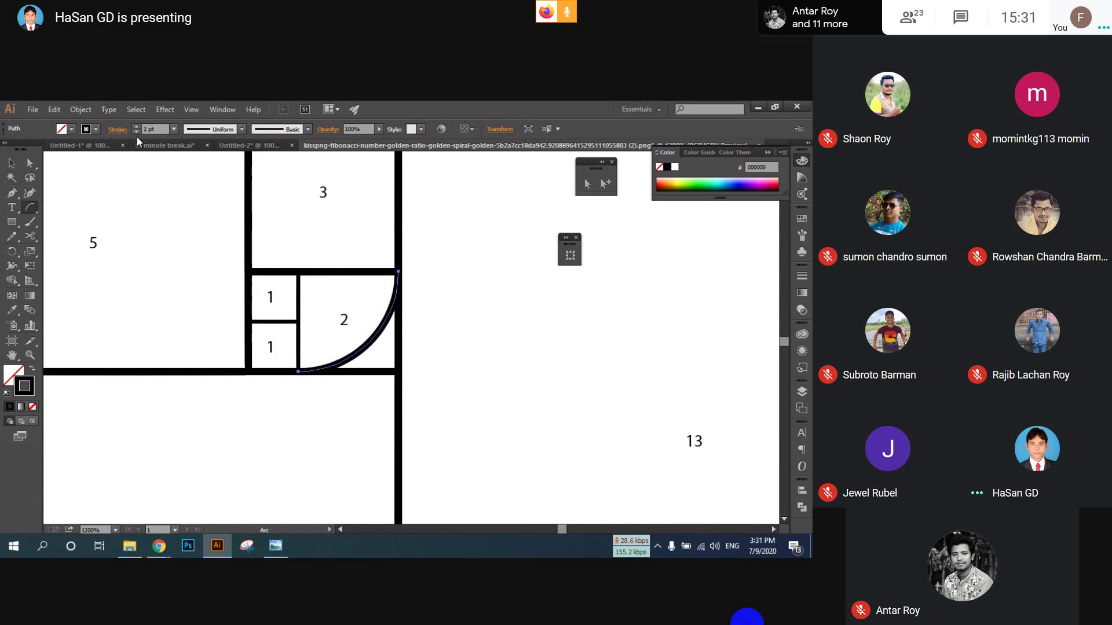
click(12, 164)
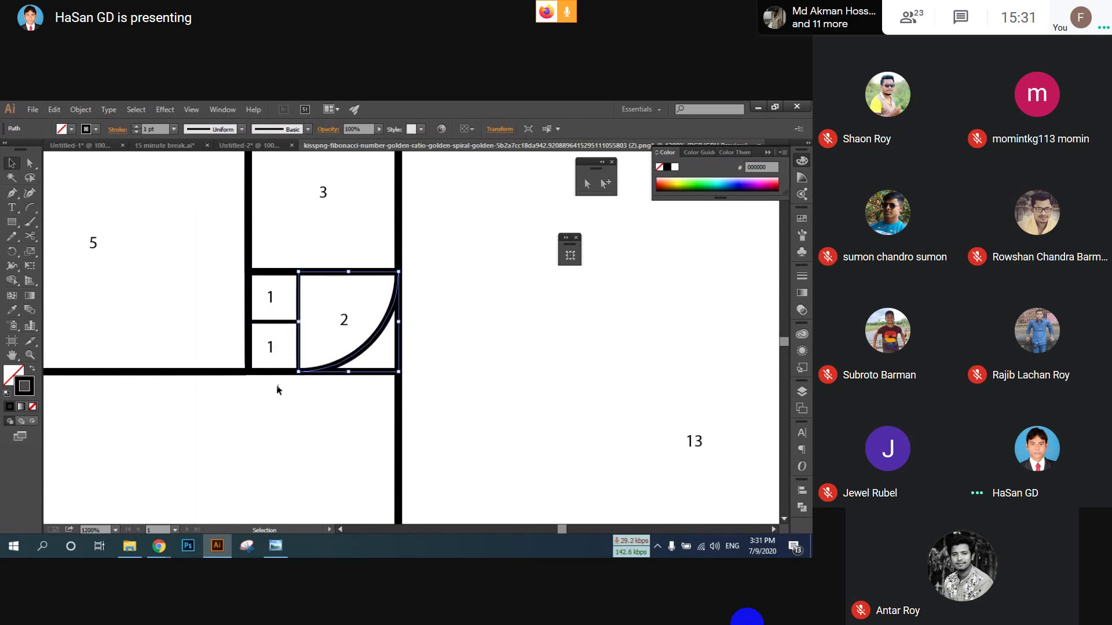
click(270, 350)
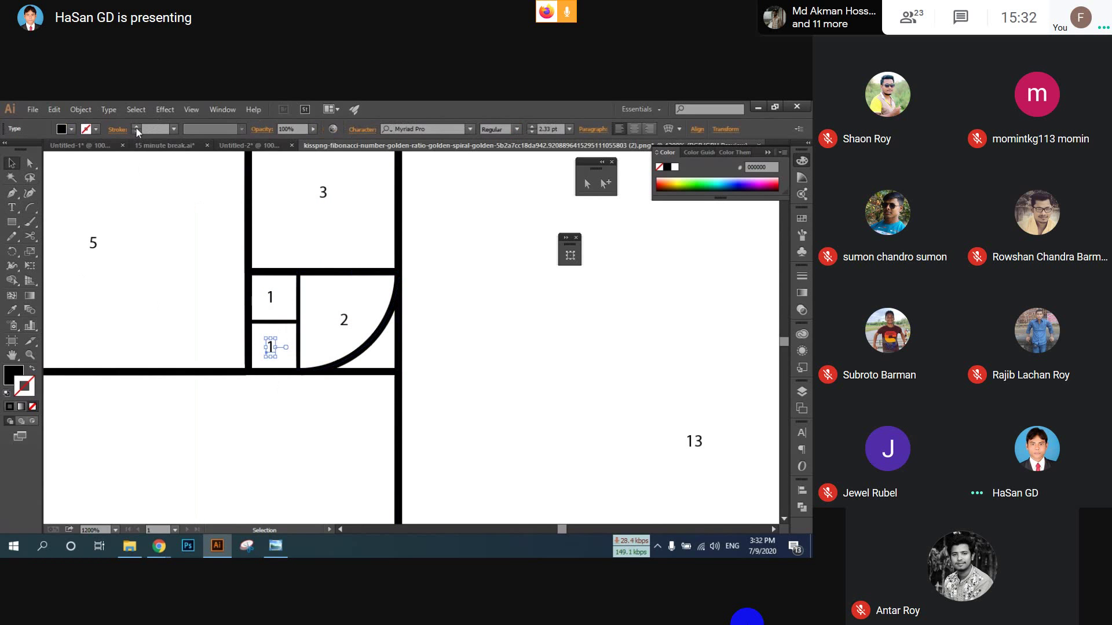
click(269, 371)
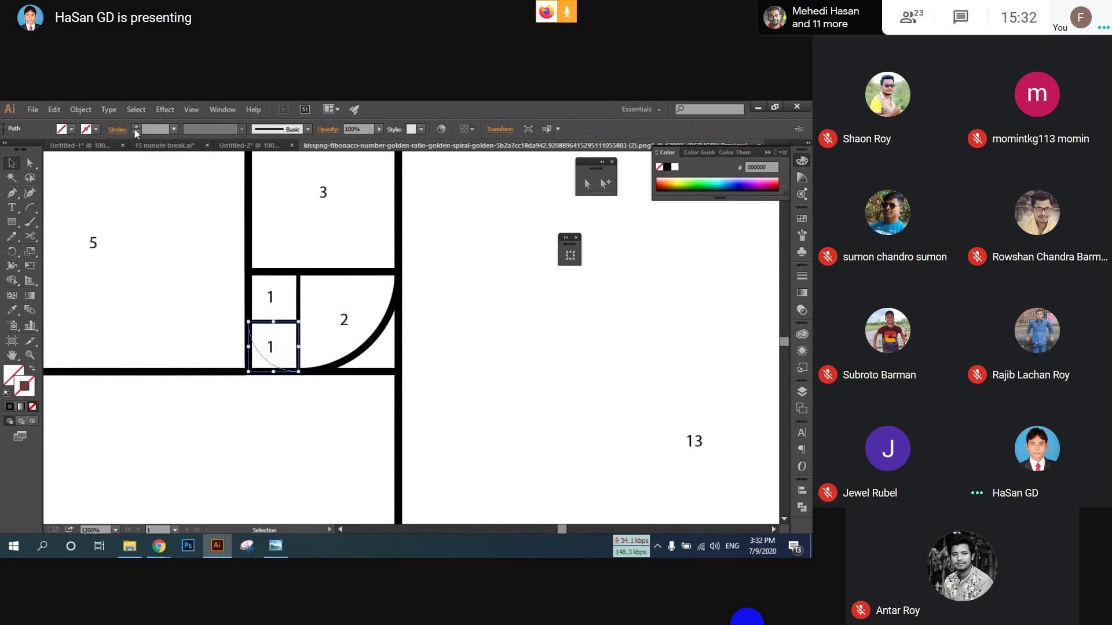
click(135, 126)
click(485, 352)
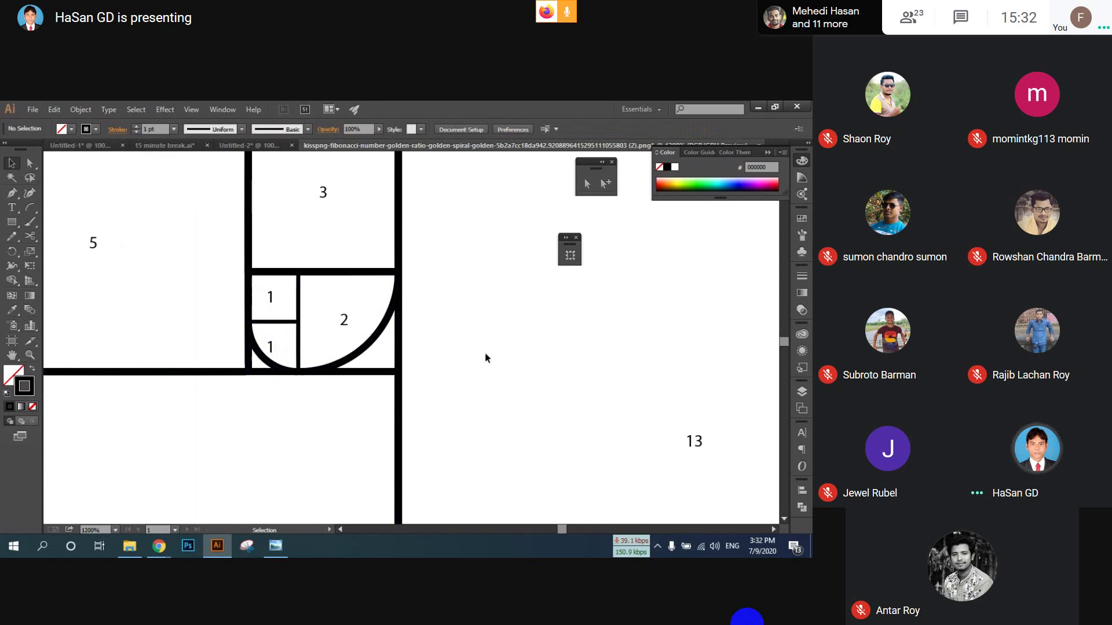
- Continue the spiral with quarter arcs through the 3 square and the 5 square, joining at their shared top corner
click(30, 207)
scroll(290, 312, down, 1)
scroll(276, 261, up, 1)
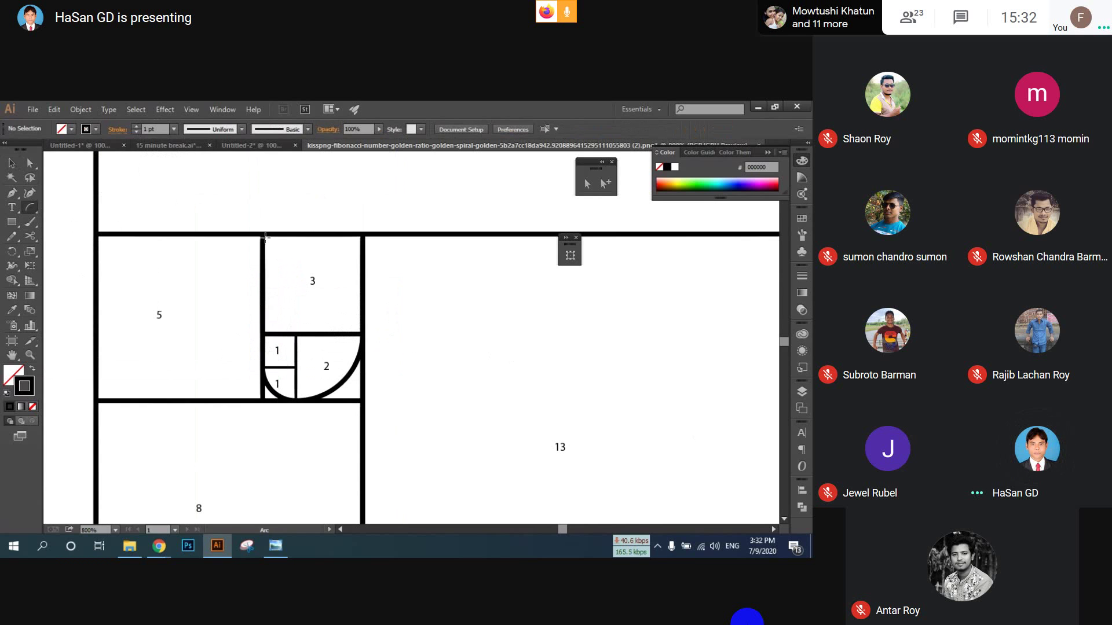
mouse_move(265, 236)
mouse_down()
mouse_move(360, 311)
mouse_move(358, 333)
mouse_move(262, 234)
mouse_up()
key(ctrl+z)
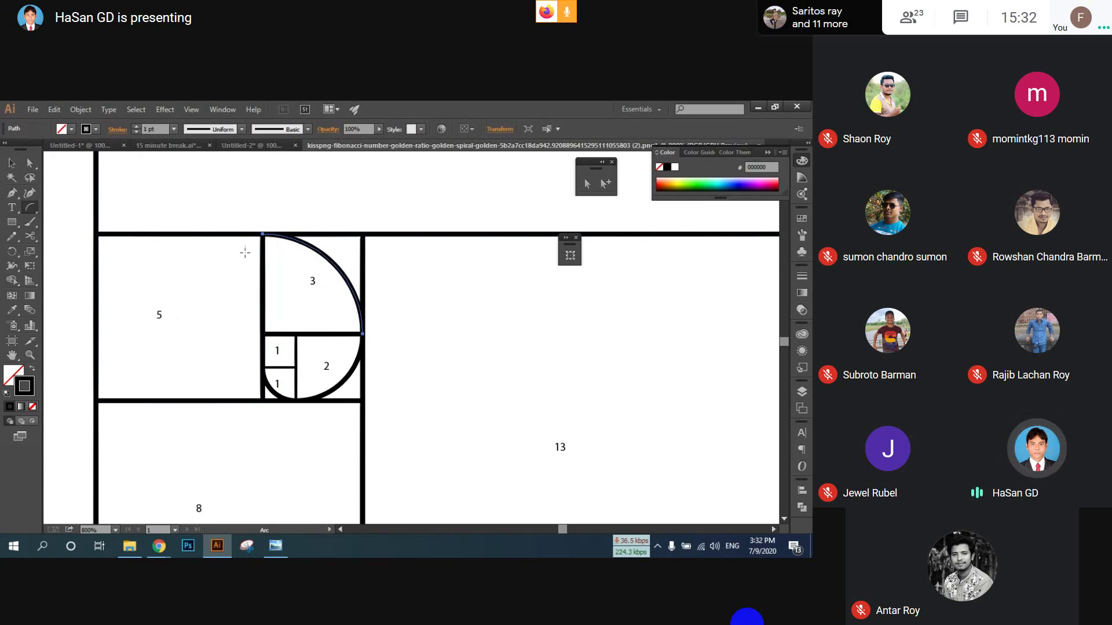
drag(262, 234, 198, 285)
key(ctrl+z)
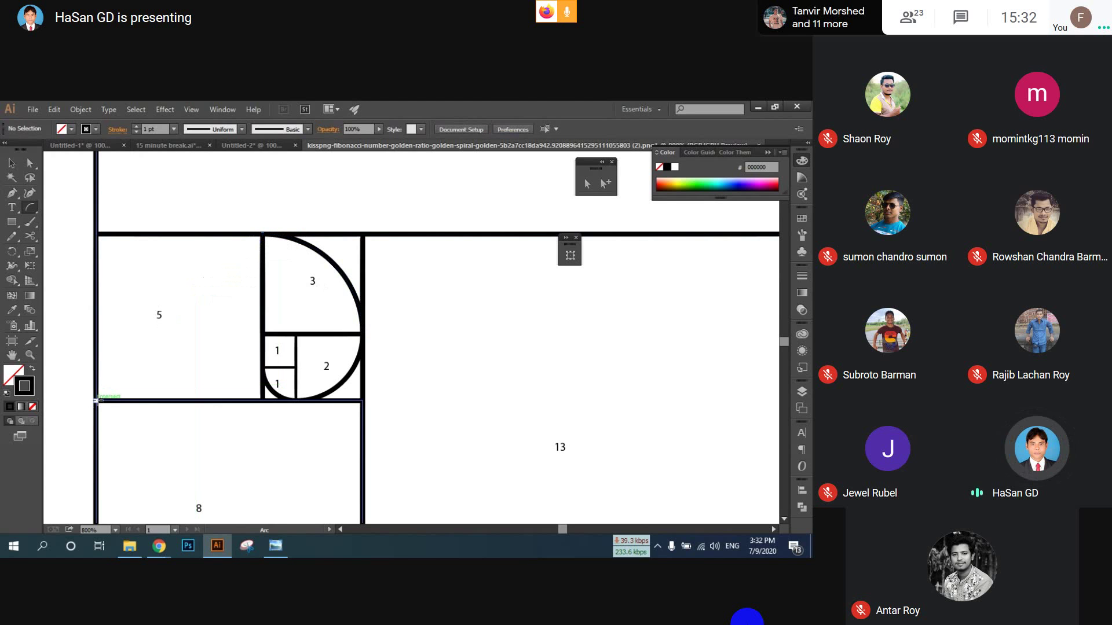
drag(96, 399, 263, 234)
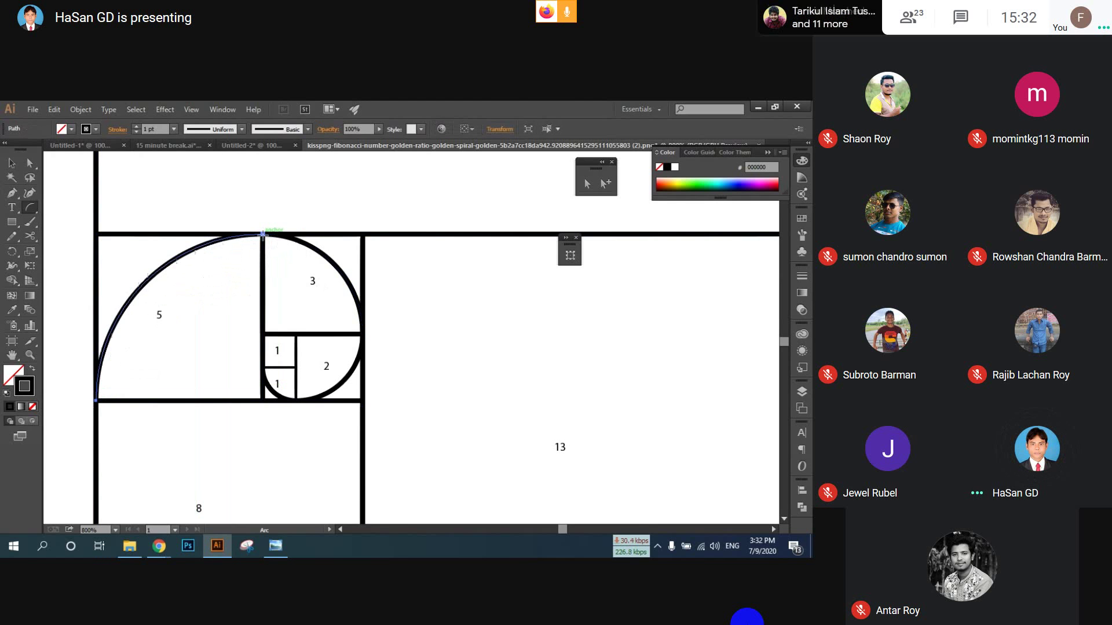
- Continue the spiral with quarter arcs through the 8 square and the 13 square, joining at their shared bottom corner
scroll(262, 368, down, 1)
drag(242, 379, 256, 277)
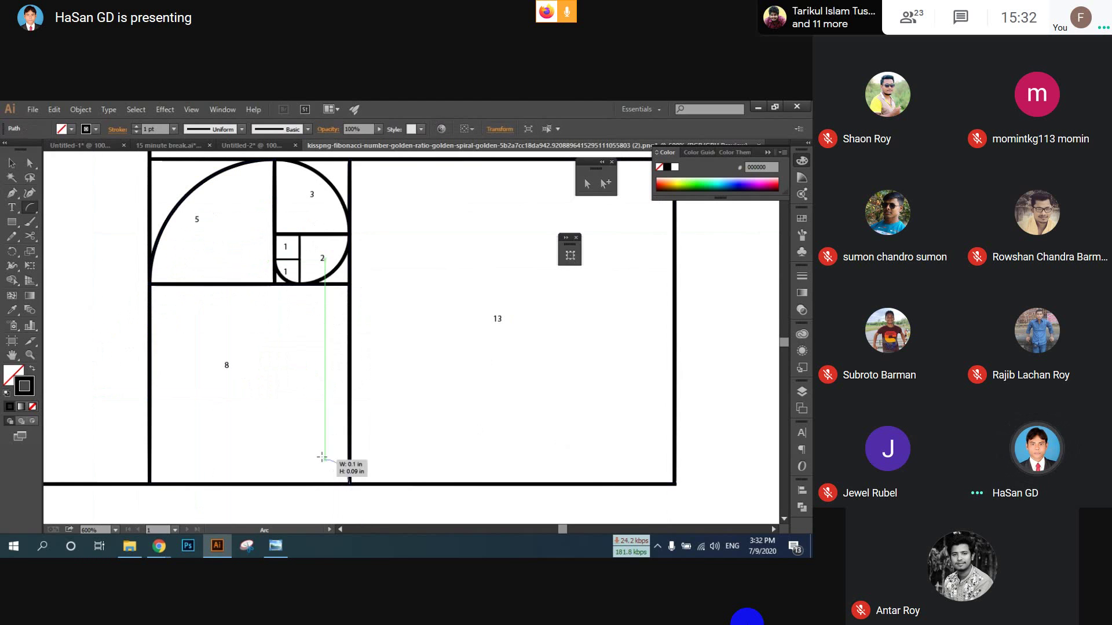
drag(349, 484, 290, 428)
key(ctrl+z)
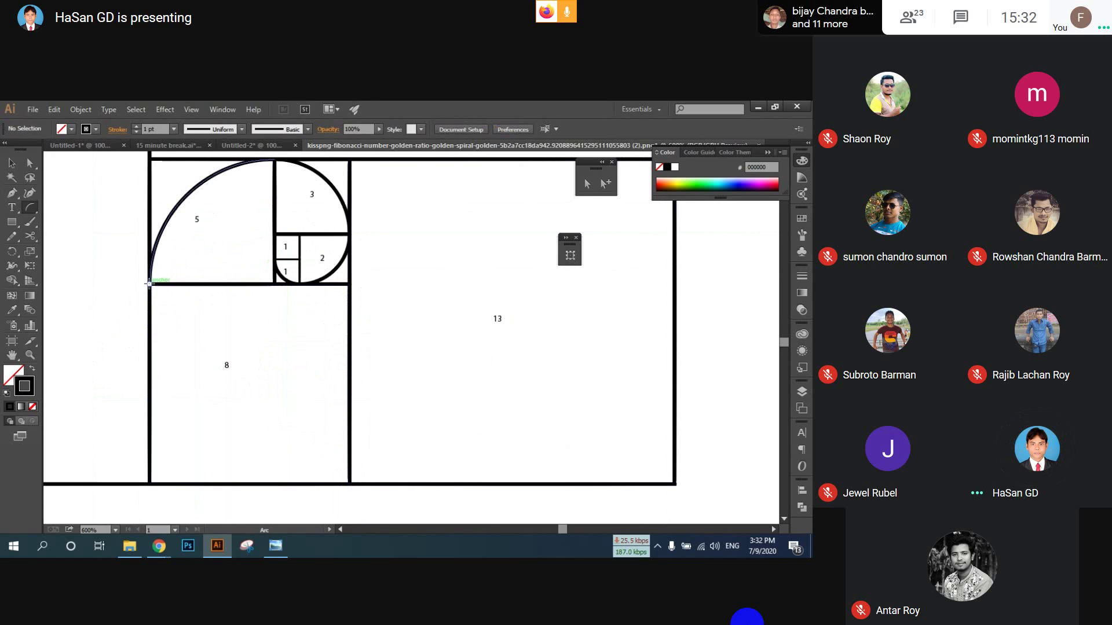
drag(149, 284, 349, 485)
drag(449, 348, 411, 375)
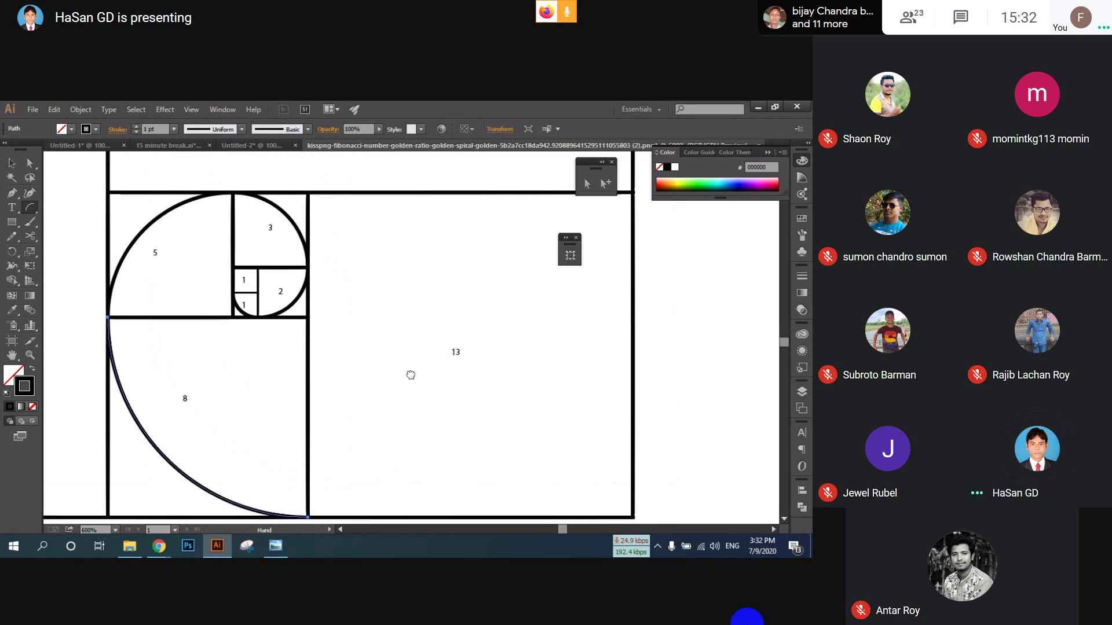
drag(631, 193, 306, 517)
- Draw a quarter arc through the 21 square from its lower-right corner to its upper-left corner
scroll(351, 345, up, 5)
scroll(346, 400, down, 2)
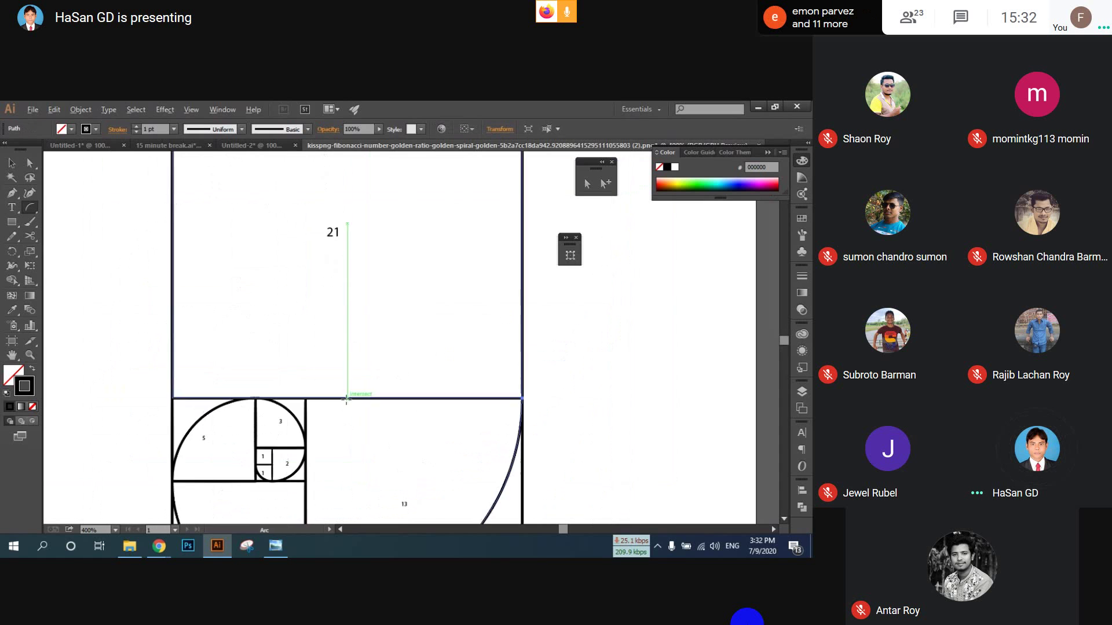
scroll(364, 328, down, 1)
drag(355, 307, 343, 361)
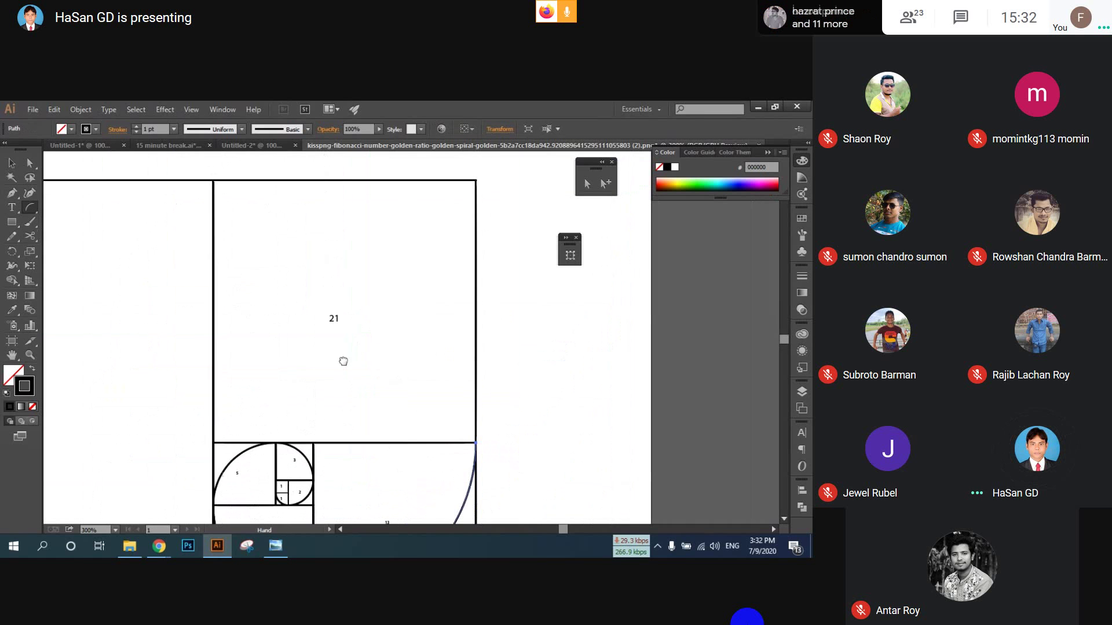
drag(213, 181, 269, 244)
key(ctrl+z)
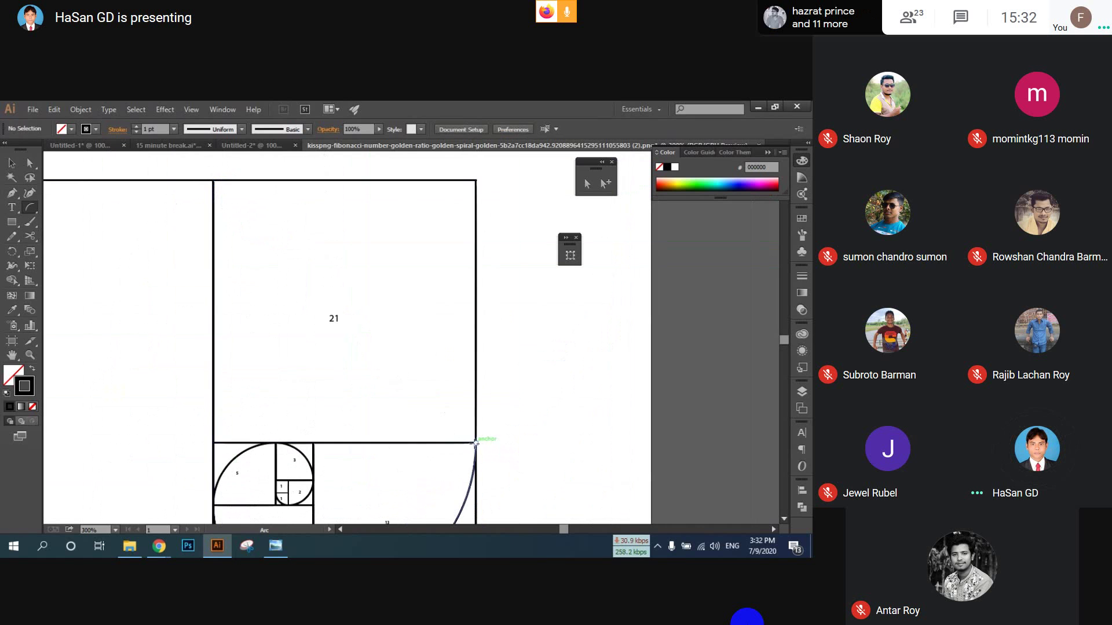
mouse_move(476, 443)
mouse_down()
mouse_move(302, 250)
mouse_move(213, 180)
mouse_up()
key(ctrl+minus)
drag(278, 330, 407, 323)
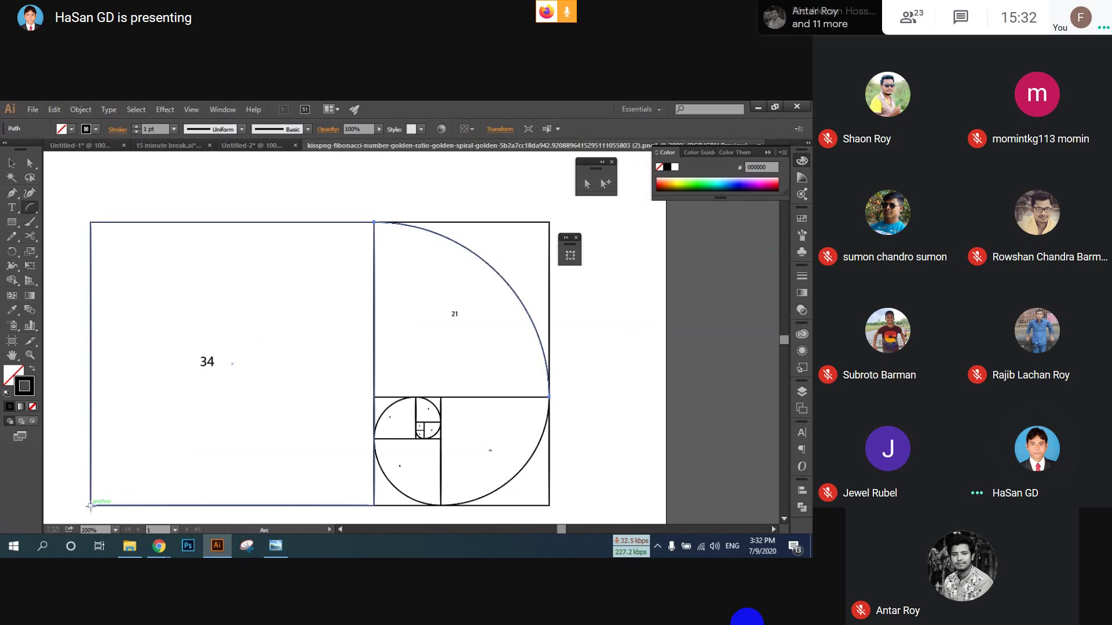
- Draw a quarter arc through the 34 square from its lower-left corner to its upper-right corner, then deselect it
drag(110, 488, 374, 222)
scroll(466, 366, down, 2)
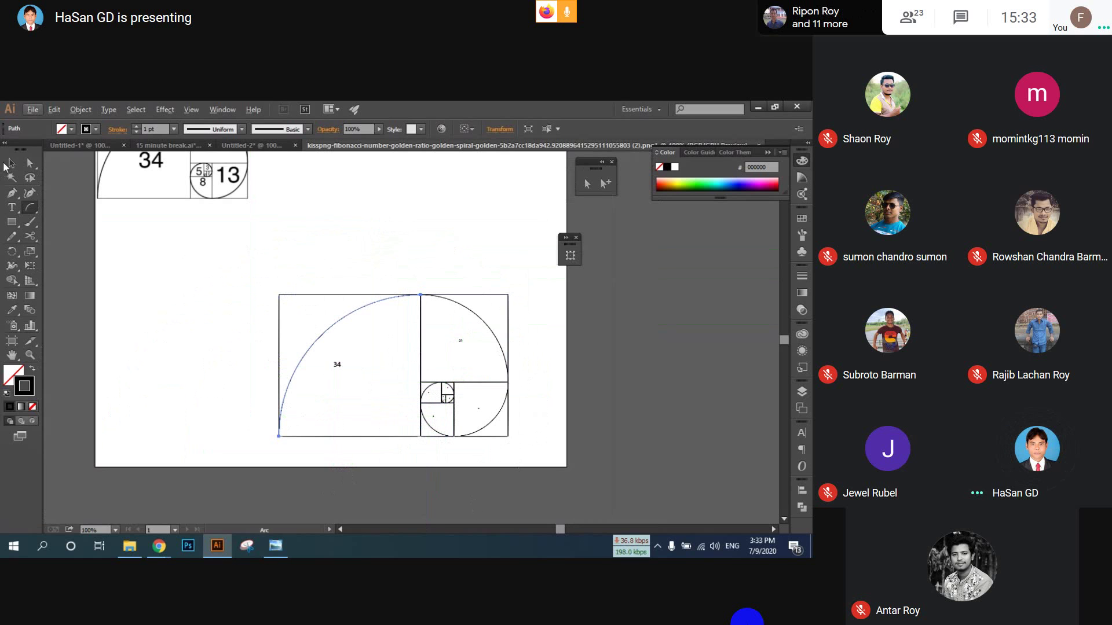
click(10, 164)
click(384, 227)
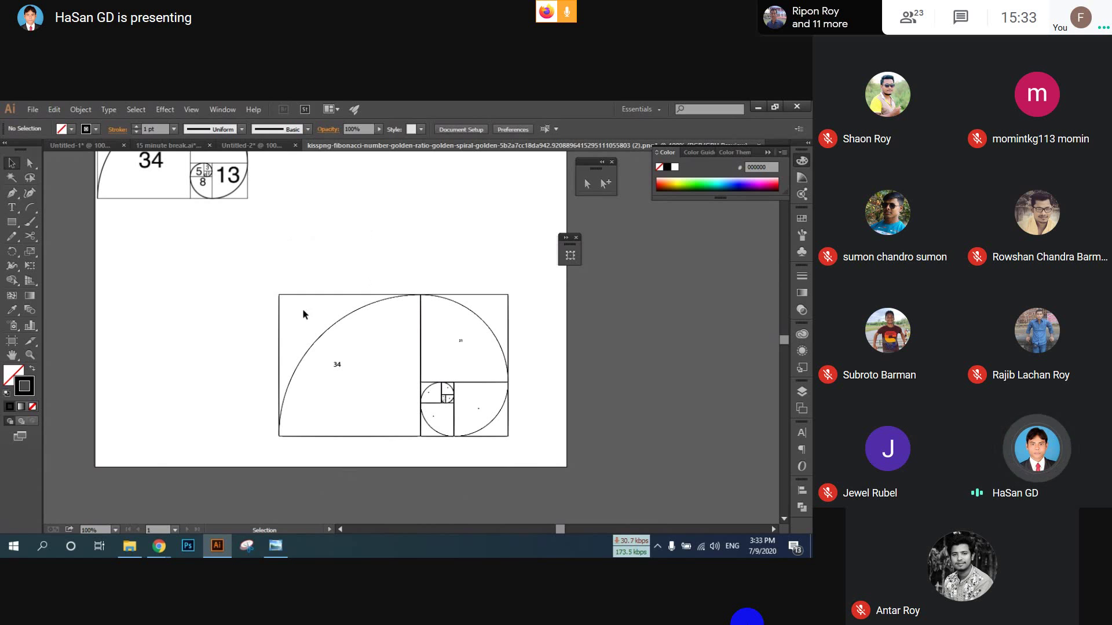
- Delete the spiral arcs and numbers from the 34 square and the 21 square
scroll(425, 415, up, 1)
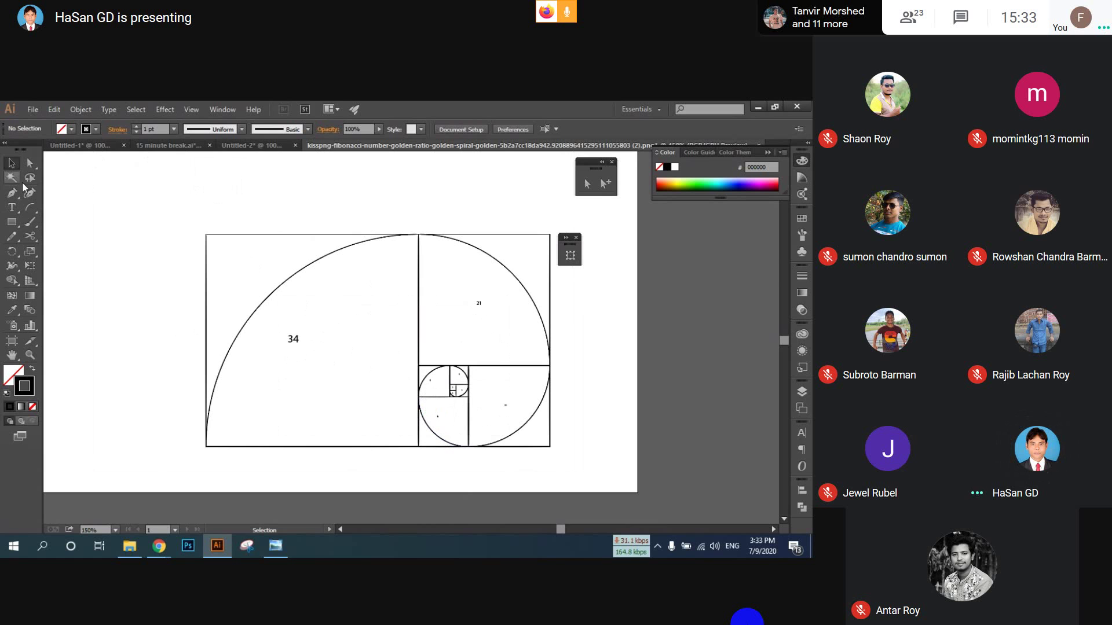
click(269, 290)
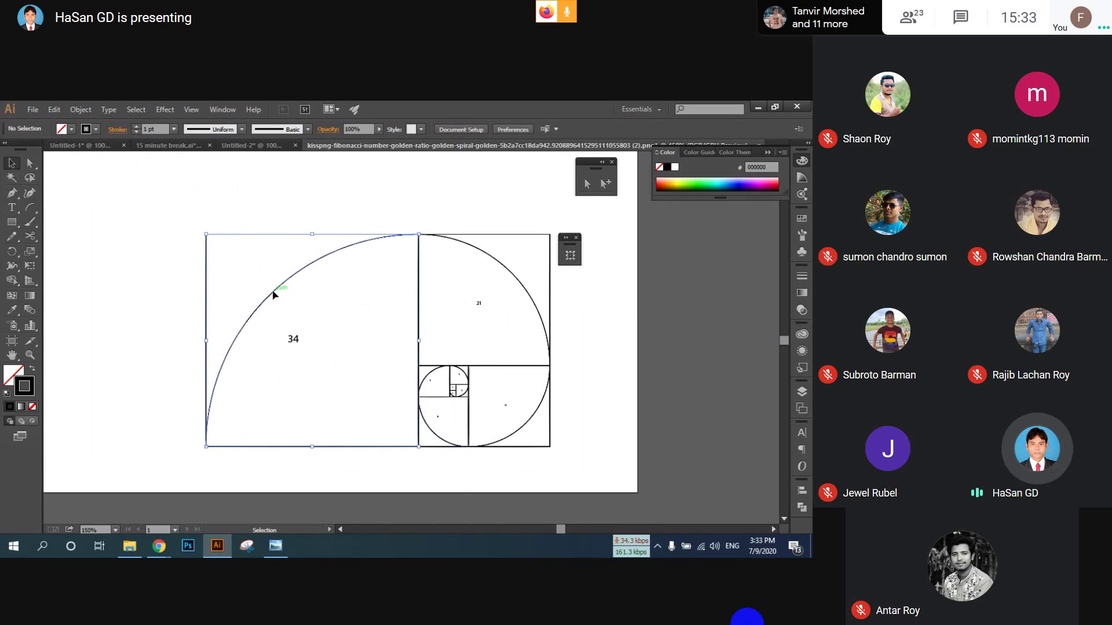
key(Delete)
click(295, 342)
key(Delete)
click(504, 272)
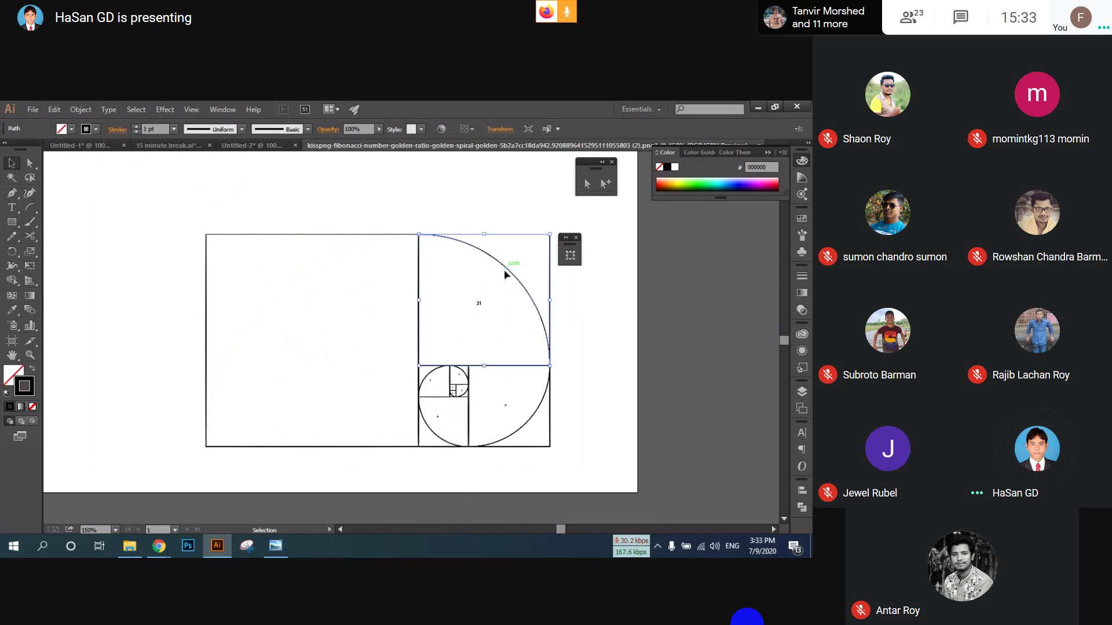
key(Delete)
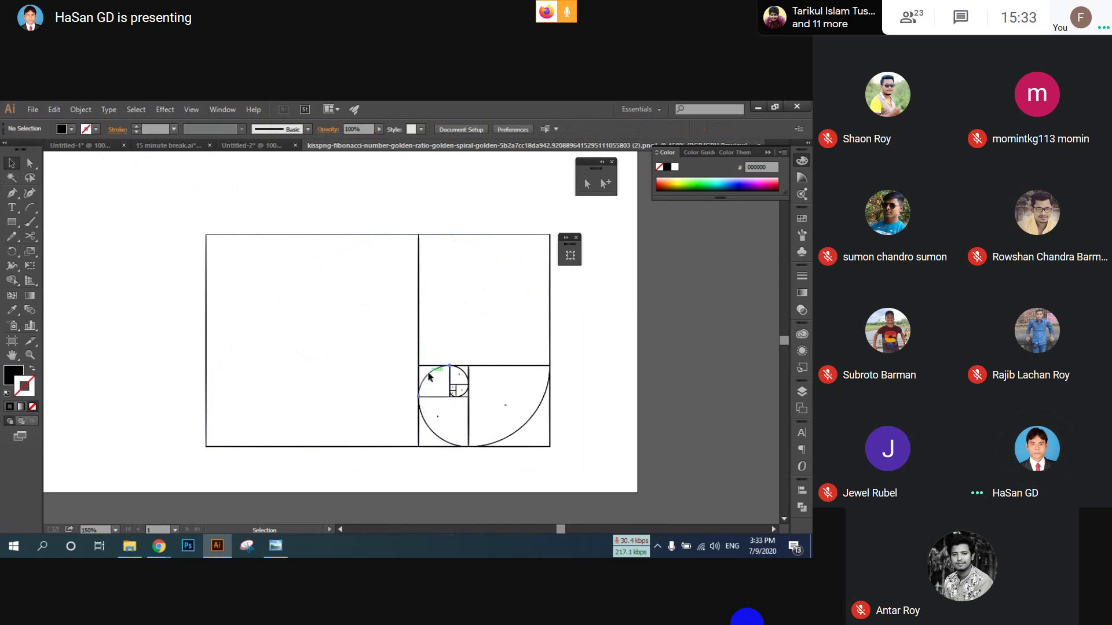
- Delete the spiral arcs and numbers from the 5 and 3 squares, plus the arc in the 13 square
click(429, 377)
key(Delete)
click(462, 377)
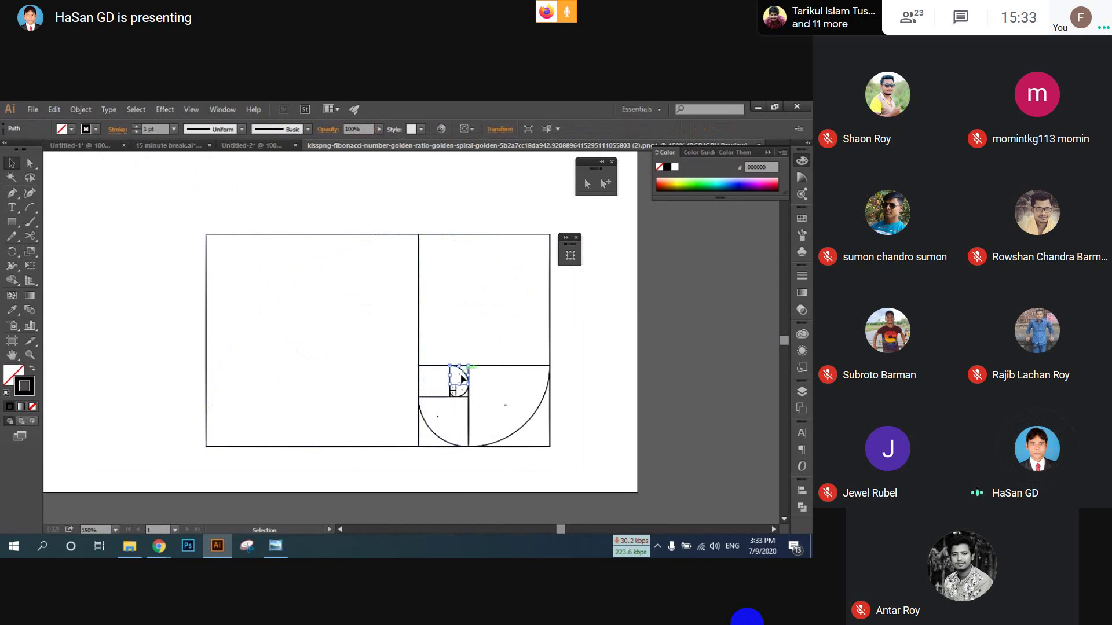
key(Delete)
click(530, 422)
key(Delete)
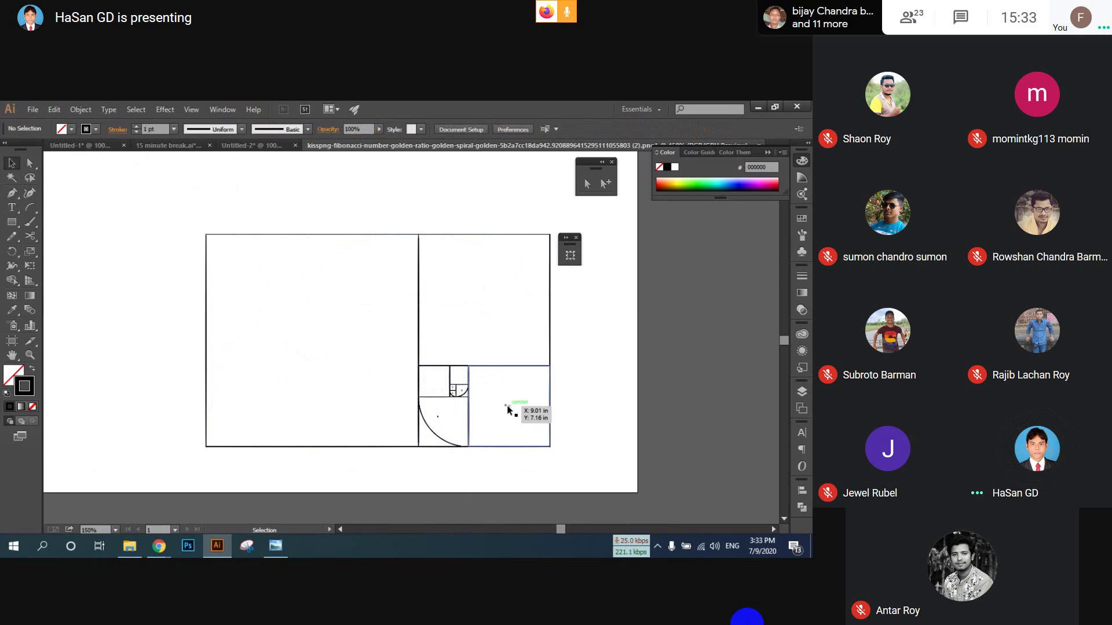
- Select the small number at the centre of the 13 square and delete it
click(507, 409)
click(503, 409)
click(507, 406)
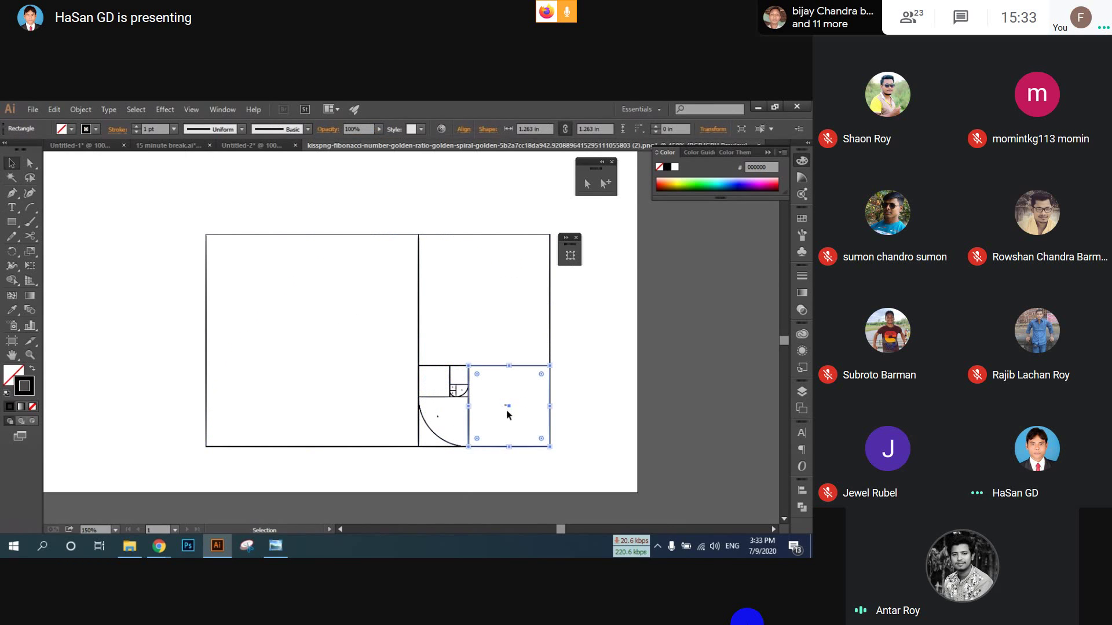
click(627, 370)
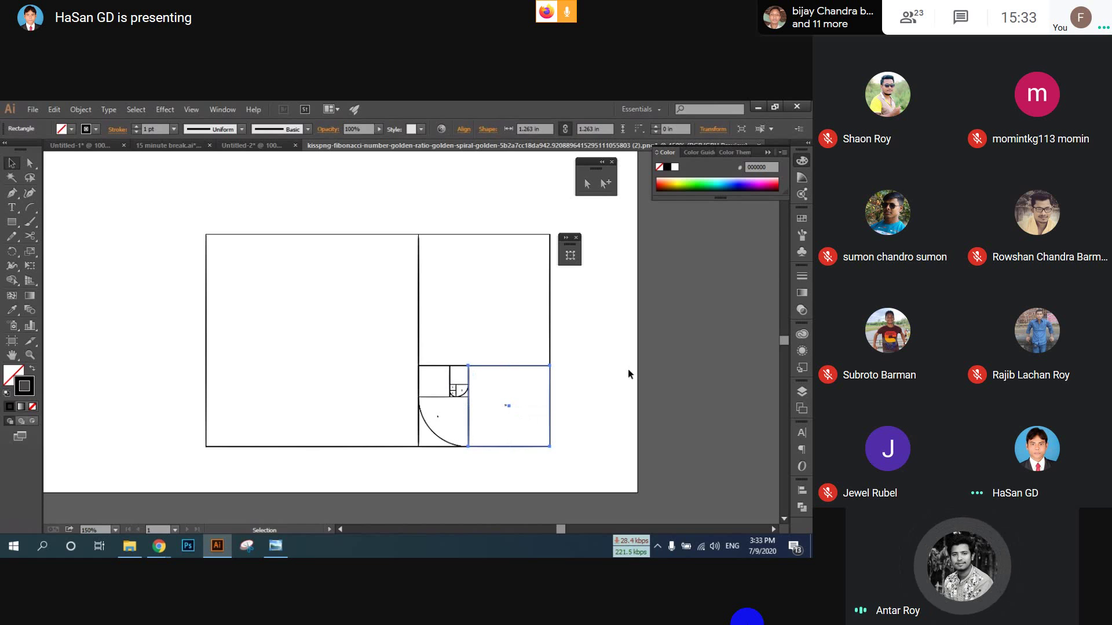
key(t)
click(505, 407)
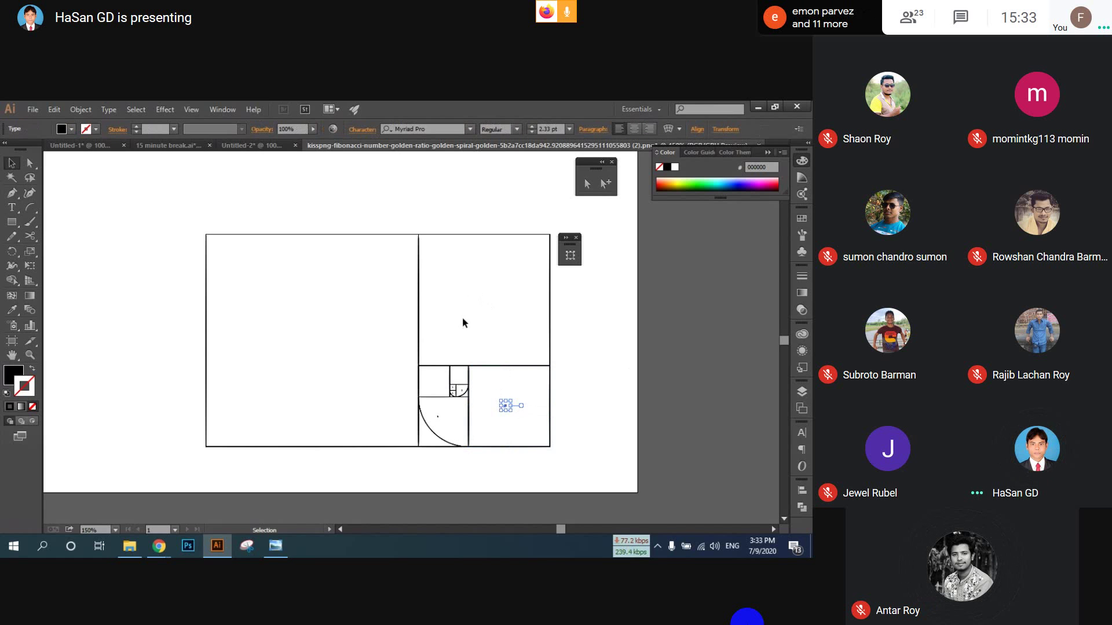
key(Escape)
- Delete the remaining arcs and numbers from the 8 square, the 2 square and both 1 squares
scroll(478, 416, up, 2)
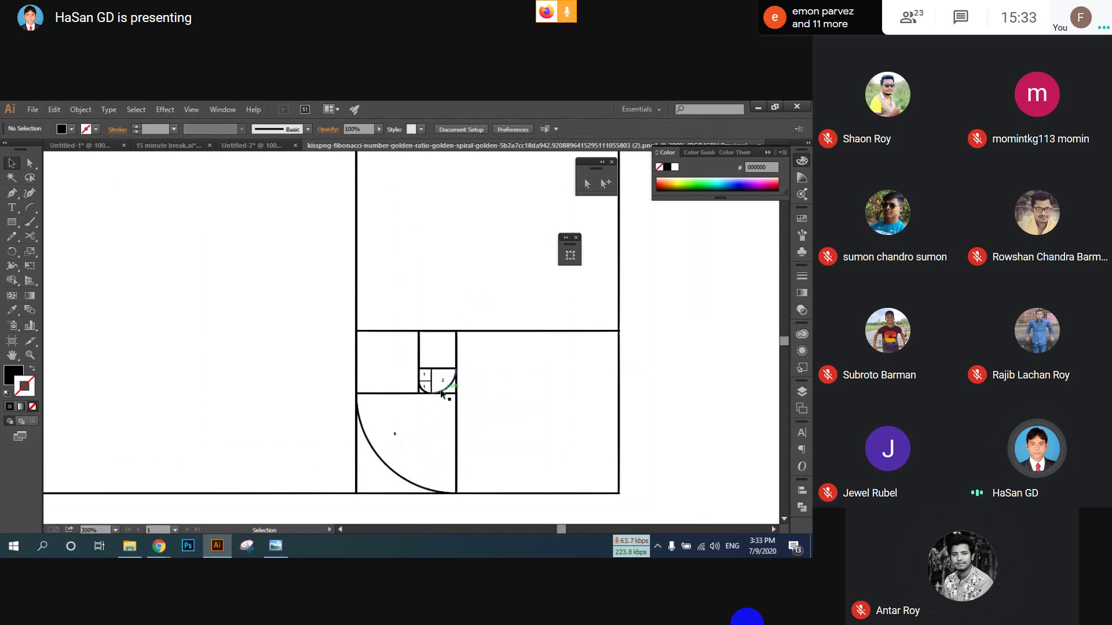
click(396, 479)
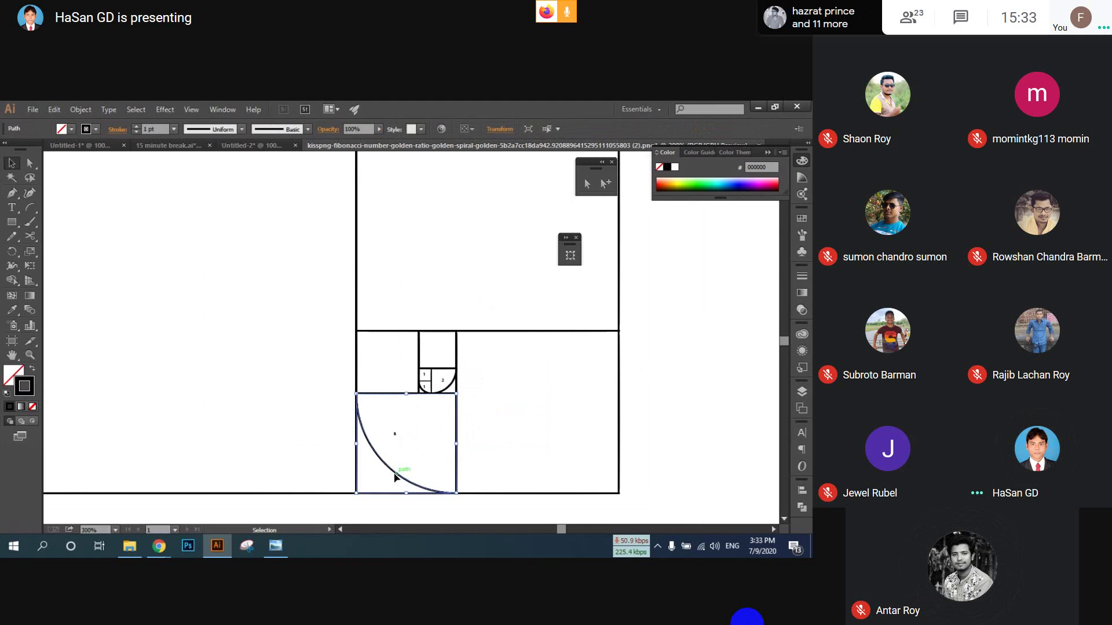
key(Delete)
key(shift+x)
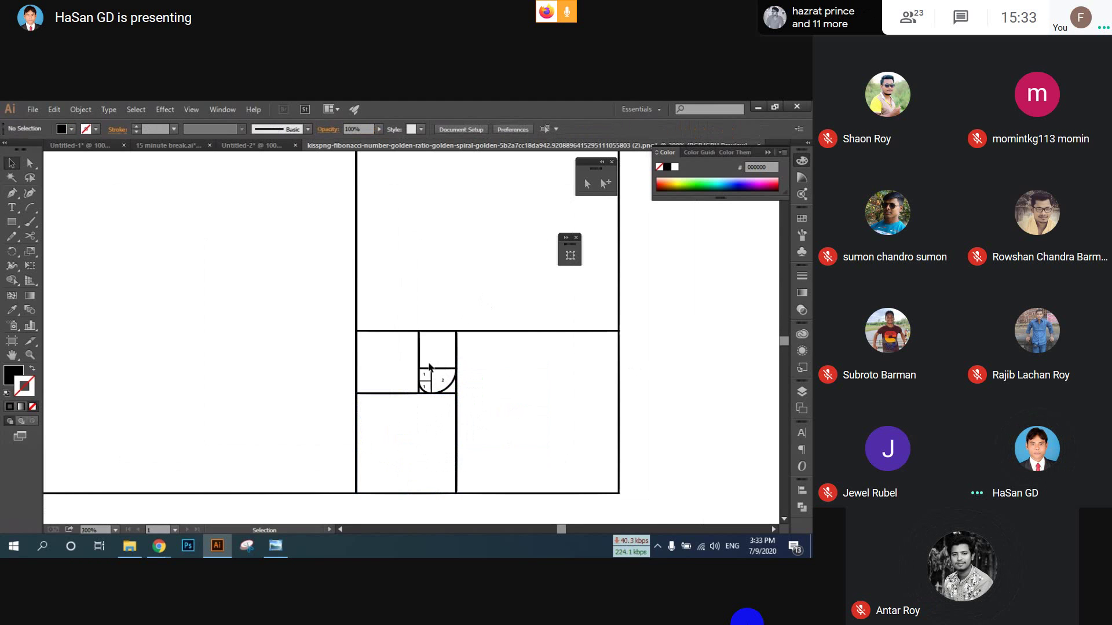
mouse_move(427, 377)
mouse_down()
mouse_move(446, 392)
mouse_move(427, 397)
mouse_move(423, 385)
mouse_up()
key(shift+x)
key(shift+x)
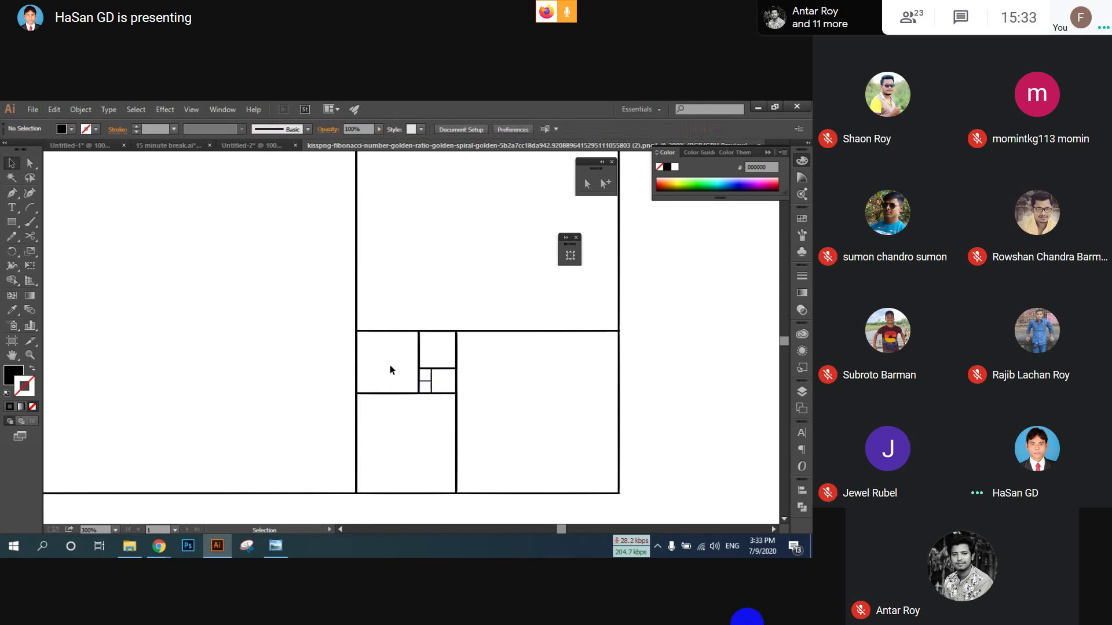
- Set the stroke weight of all the Fibonacci squares to 0.25 pt, then deselect them
key(ctrl+minus)
key(ctrl+minus)
drag(219, 248, 557, 454)
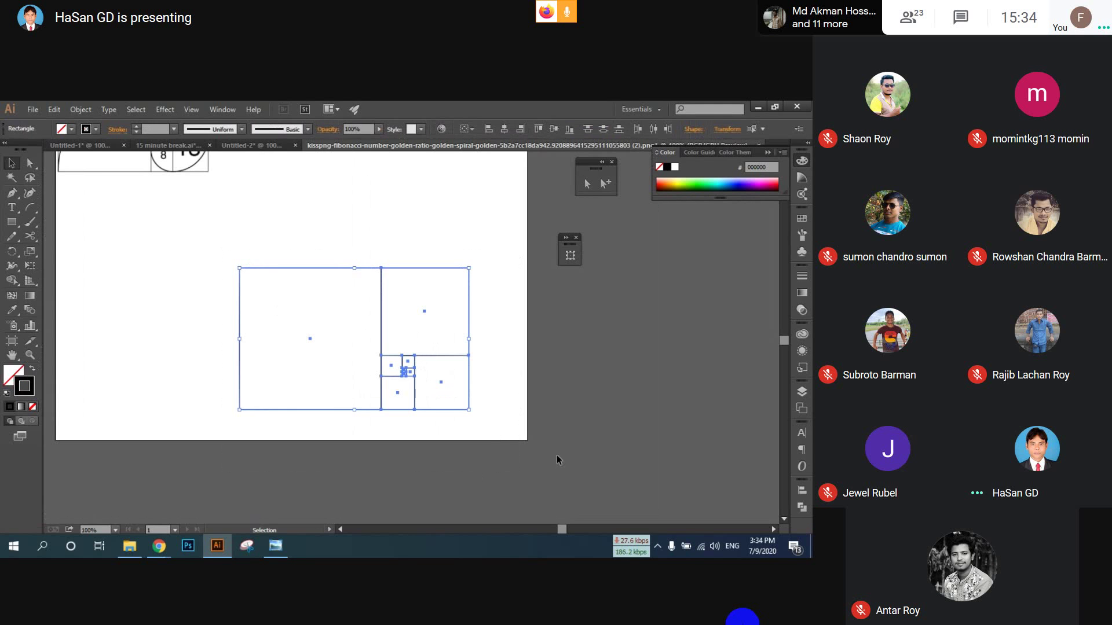
click(173, 130)
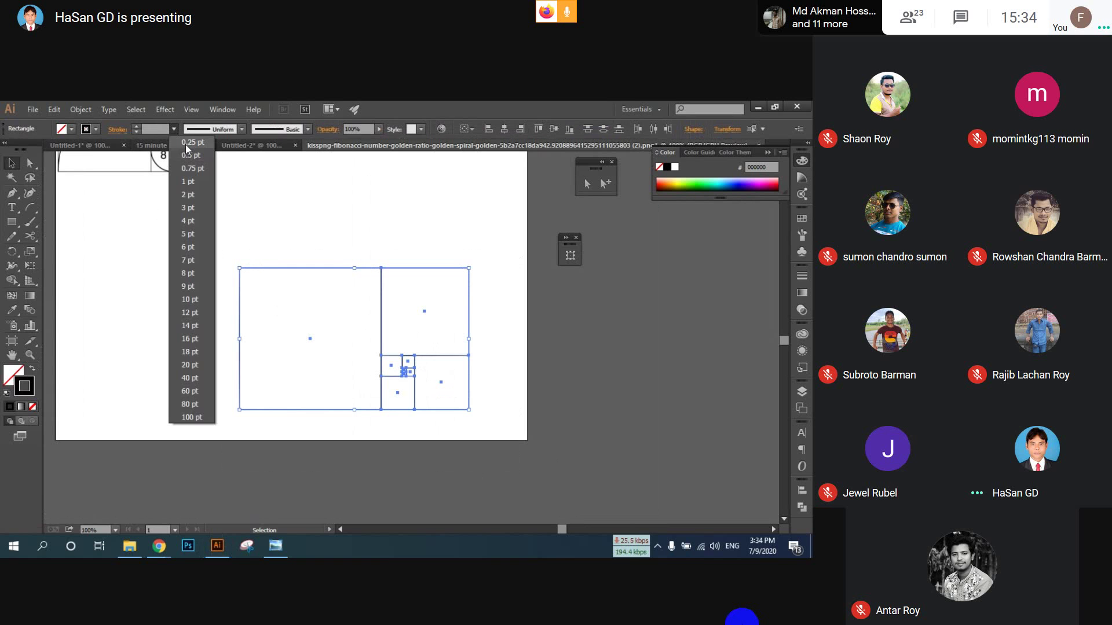
click(184, 141)
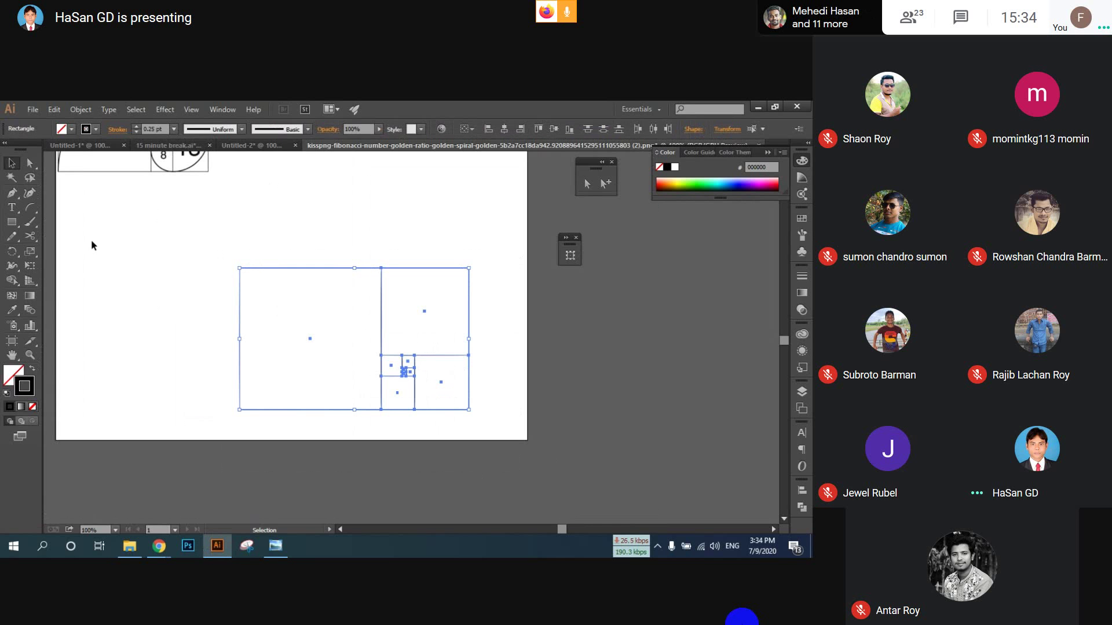
key(ctrl+plus)
key(ctrl+plus)
key(ctrl+plus)
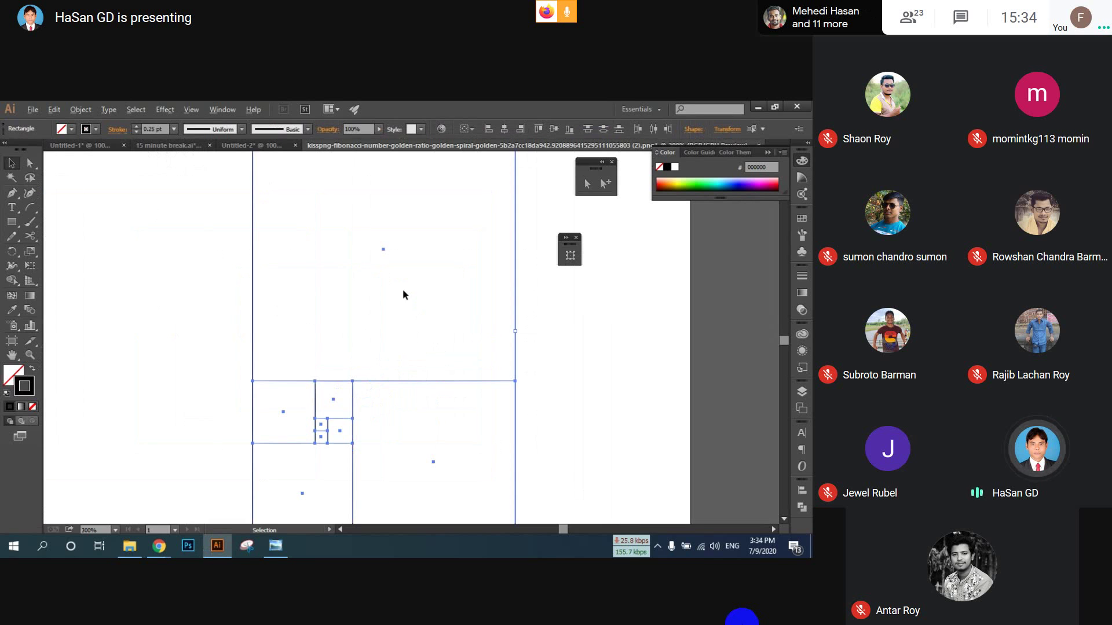
key(ctrl+minus)
drag(336, 356, 393, 323)
click(574, 373)
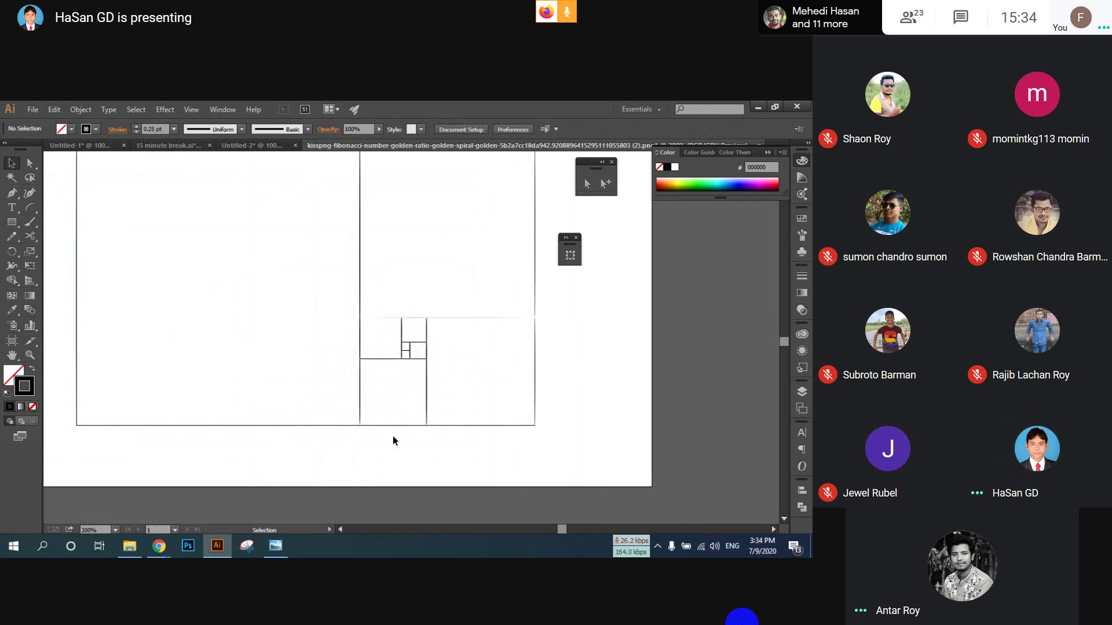
- Draw a circle from the centre of each of the two 1 squares with the Ellipse tool, touching all four sides
key(ctrl+plus)
key(ctrl+plus)
key(ctrl+plus)
key(ctrl+plus)
key(ctrl+plus)
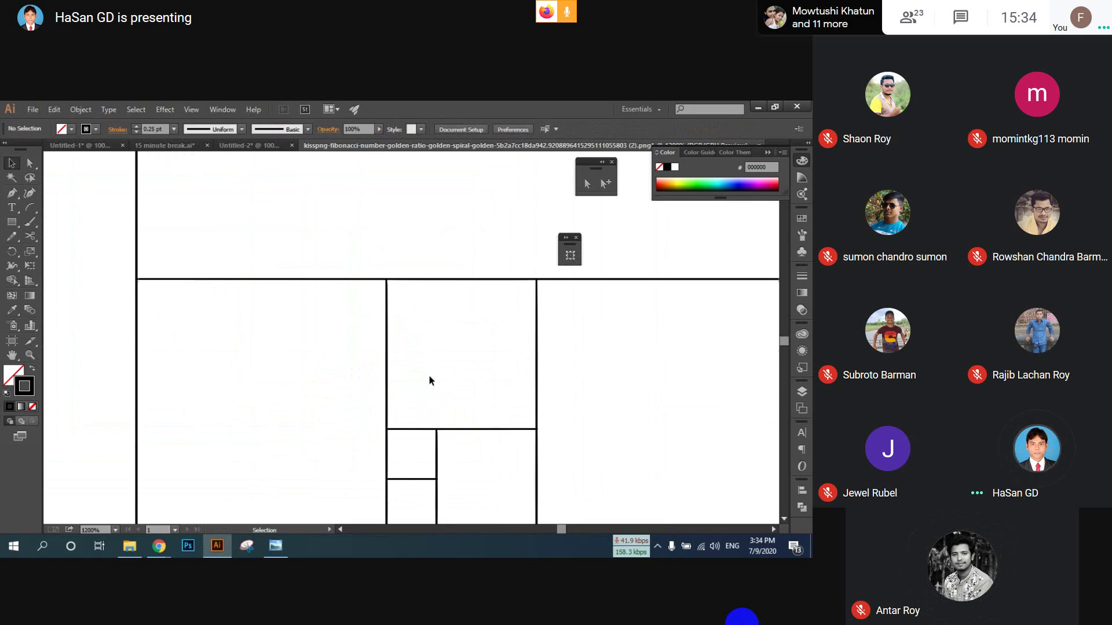
scroll(414, 411, down, 1)
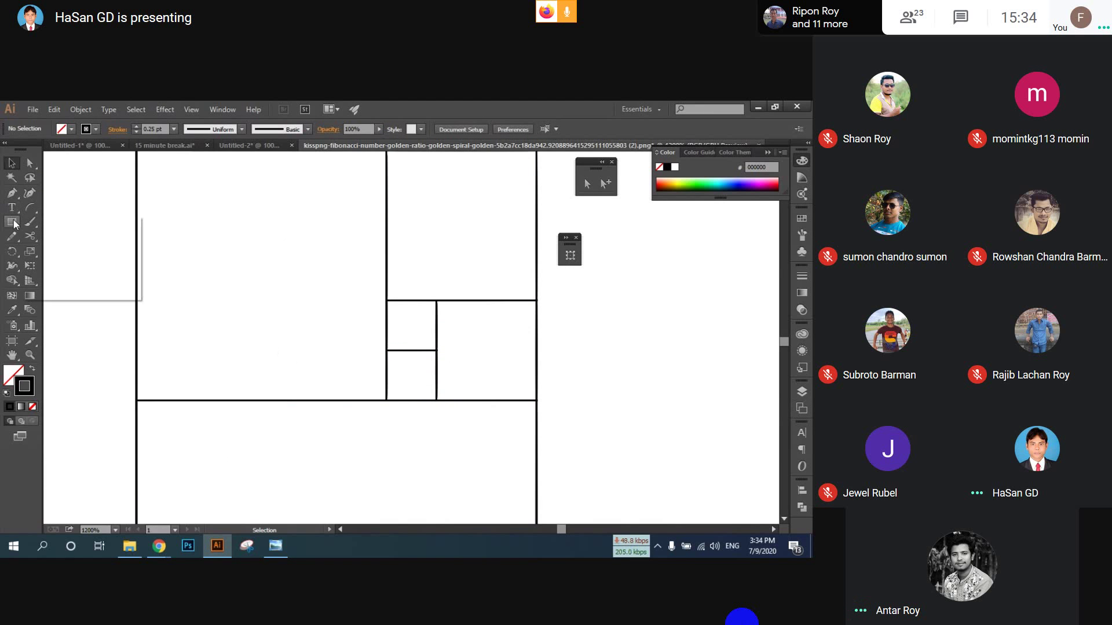
drag(12, 222, 75, 253)
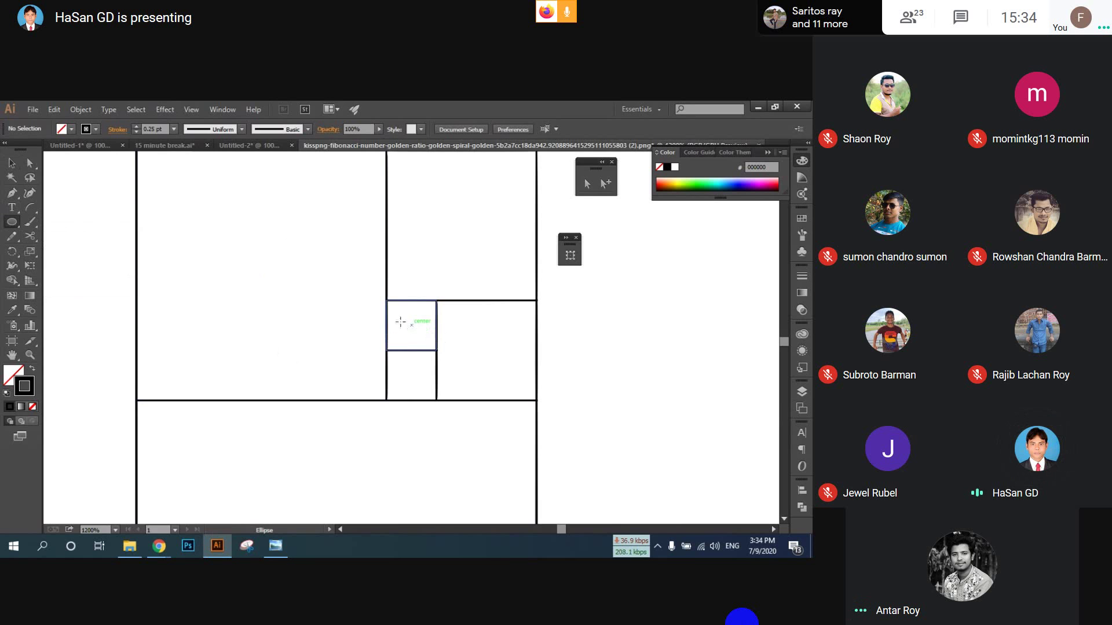
drag(411, 326, 387, 301)
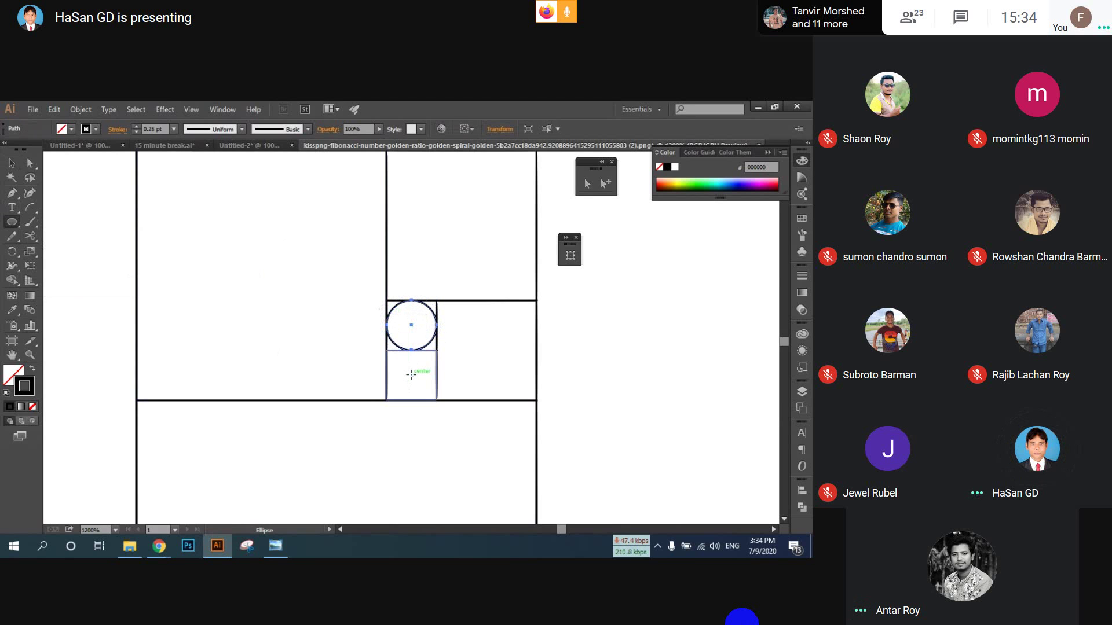
drag(410, 376, 437, 399)
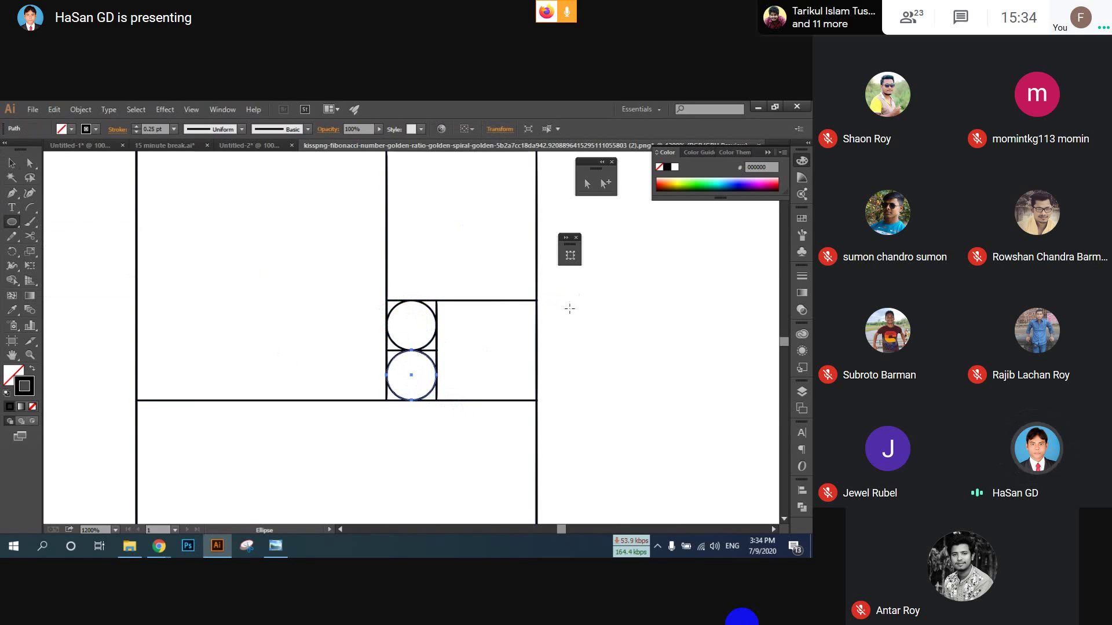
- Draw inscribed circles from the centres of the 2 square and the 3 square, touching their sides
scroll(539, 316, down, 2)
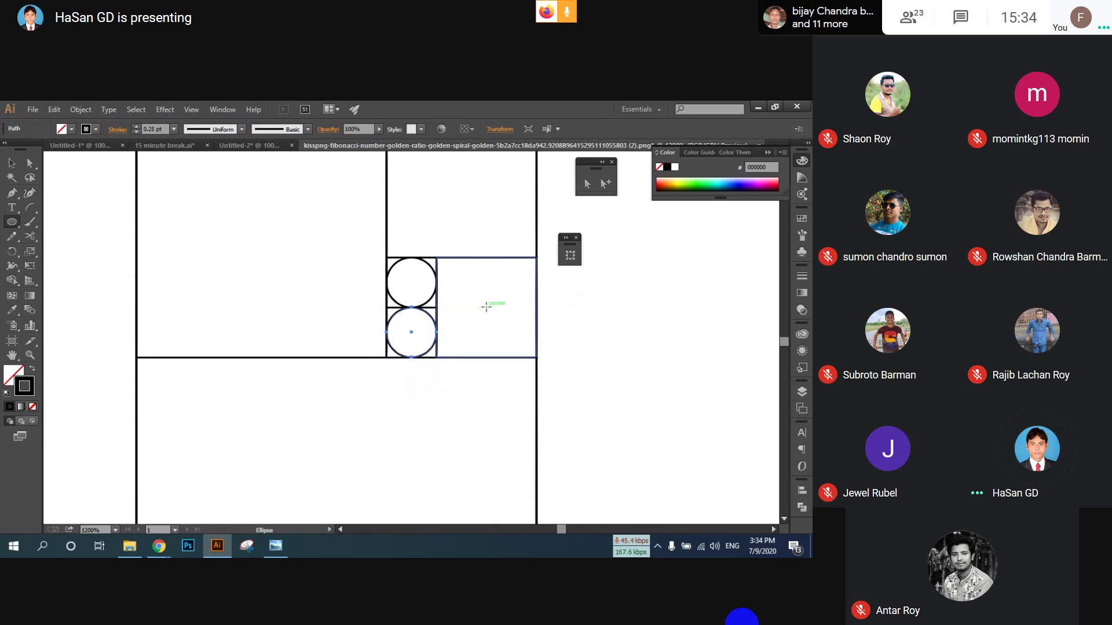
drag(486, 308, 437, 278)
scroll(436, 278, down, 2)
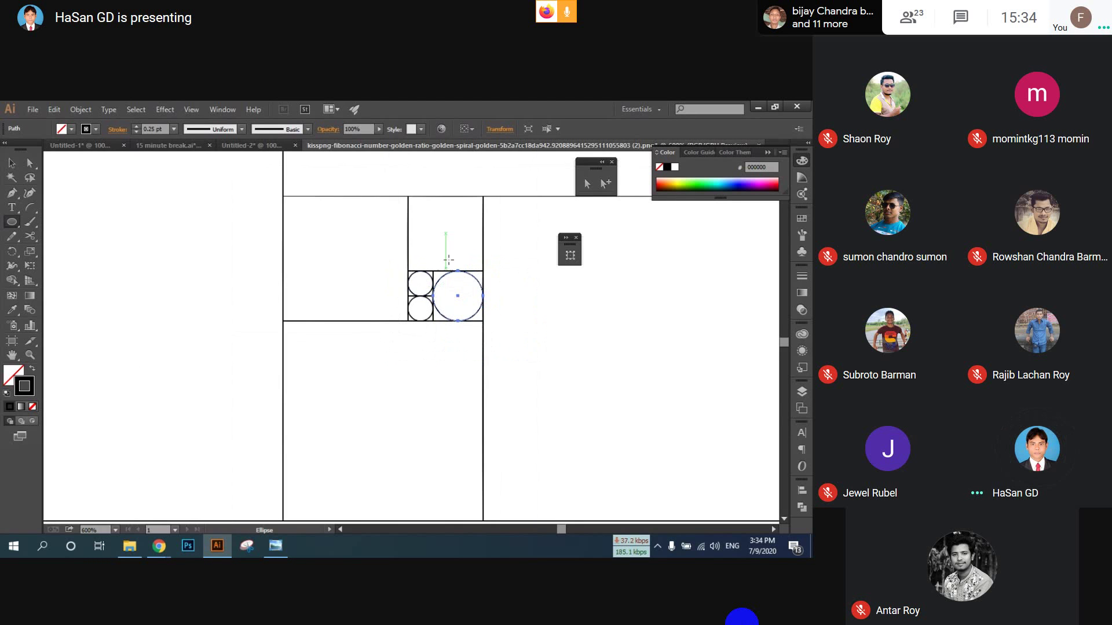
drag(451, 241, 450, 311)
scroll(445, 307, up, 2)
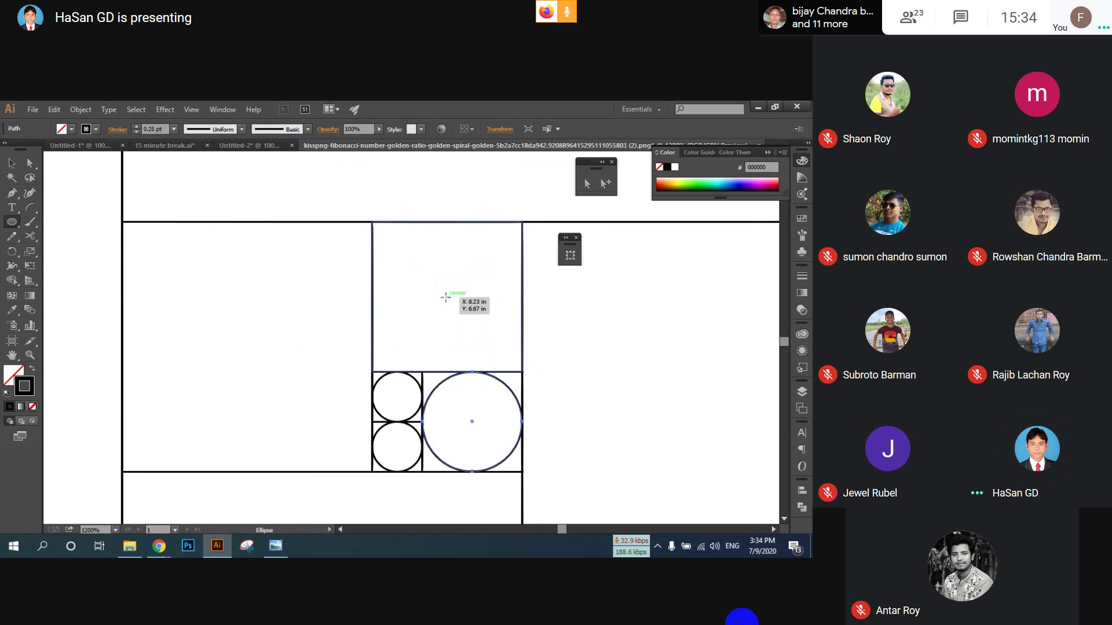
drag(445, 297, 388, 222)
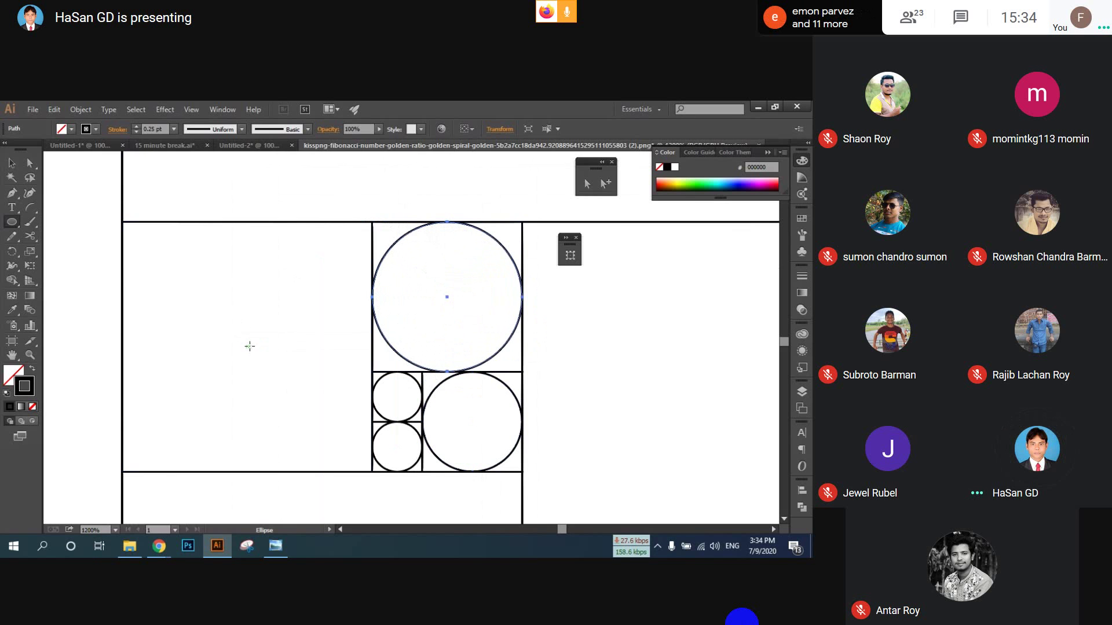
- Draw inscribed circles from the centres of the 5 square and the 8 square, touching their sides
drag(248, 345, 357, 470)
scroll(347, 447, down, 1)
scroll(347, 426, down, 3)
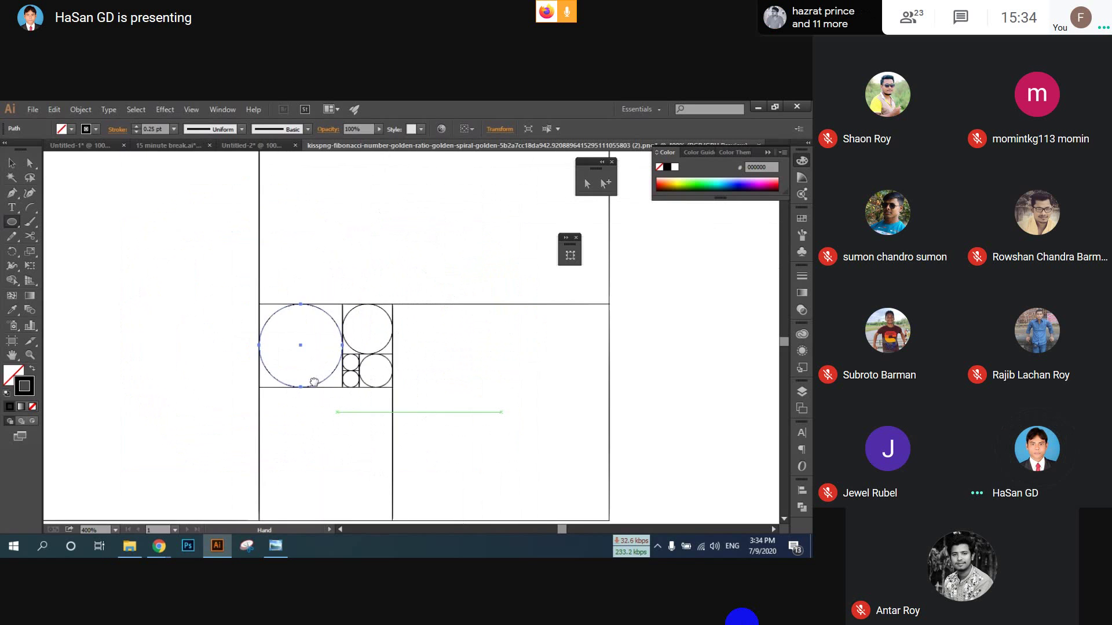
drag(313, 382, 288, 303)
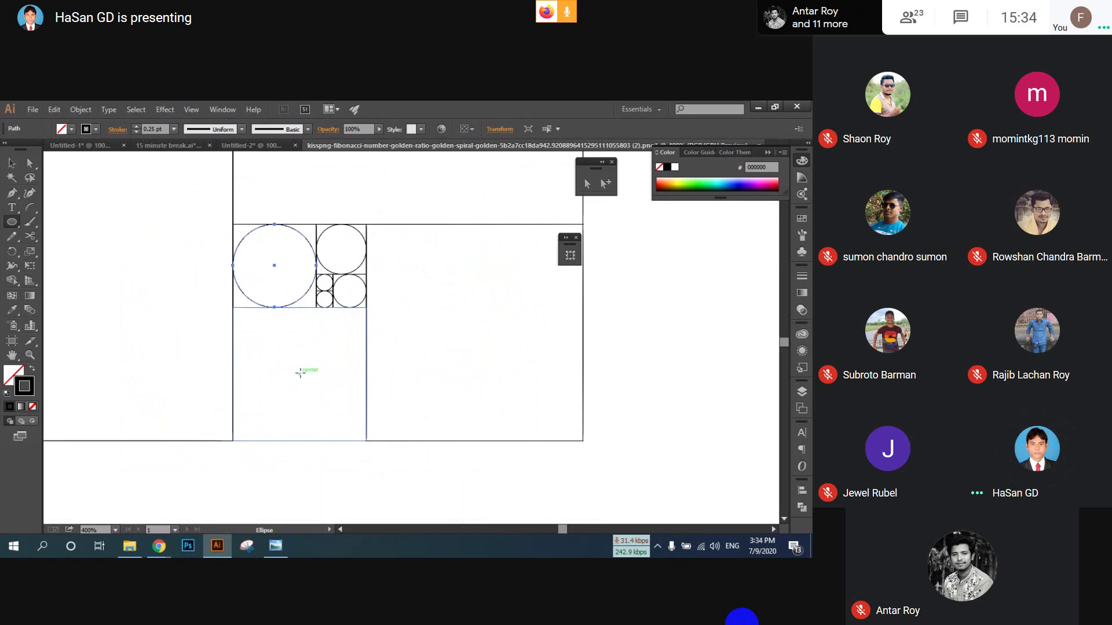
mouse_move(297, 372)
mouse_down()
mouse_move(284, 315)
mouse_move(257, 308)
mouse_up()
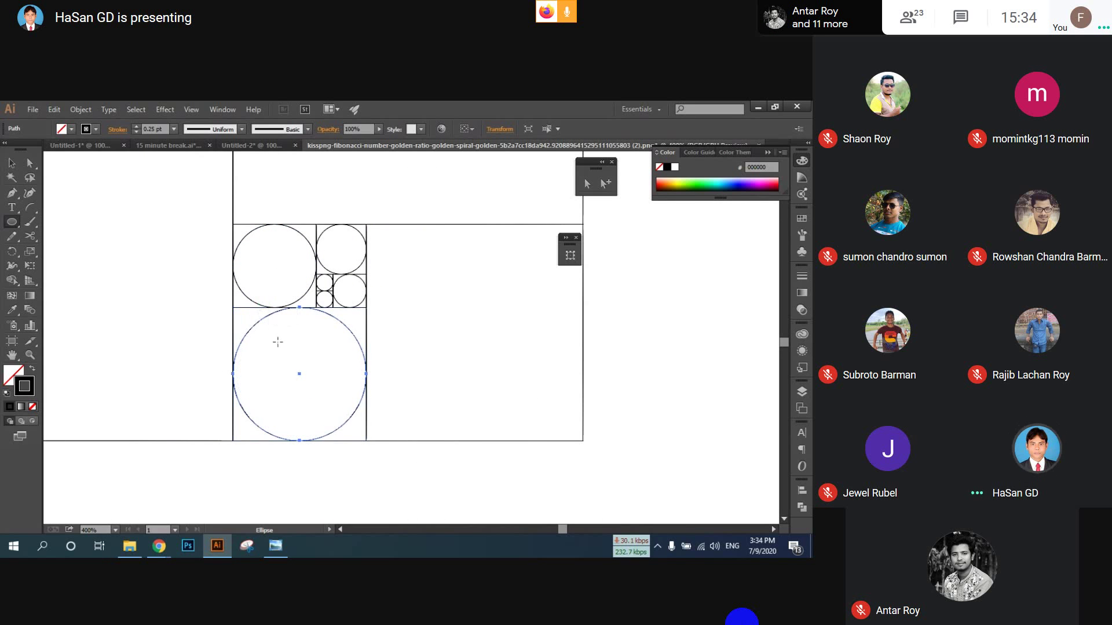
- Draw a circle from the centre of the 13 square out to its sides
drag(487, 339, 478, 354)
key(ctrl+equal)
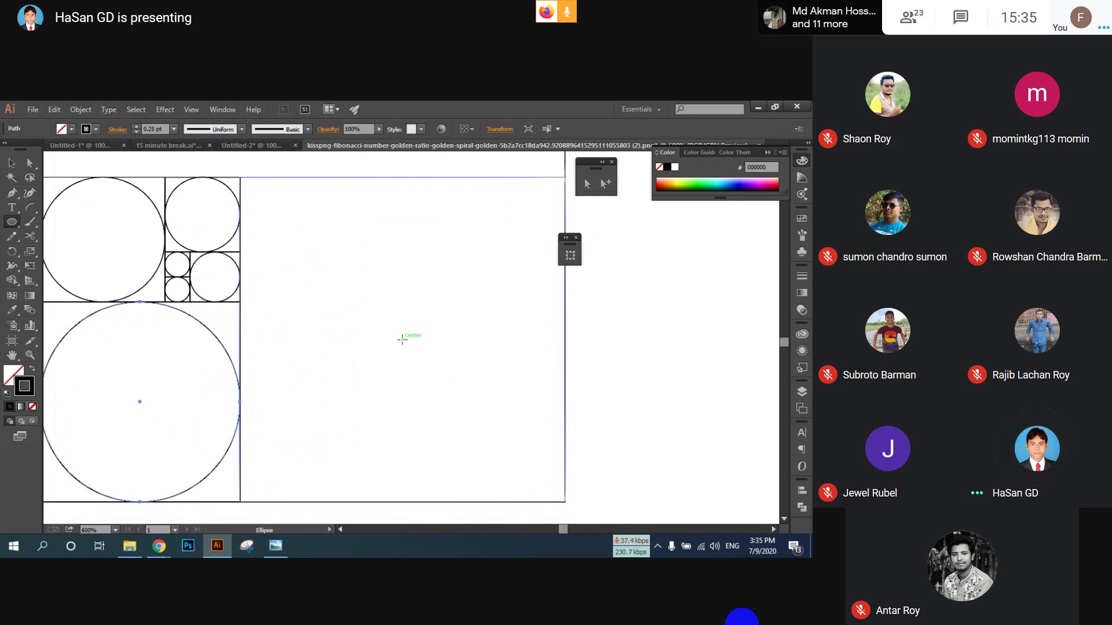
drag(402, 340, 564, 502)
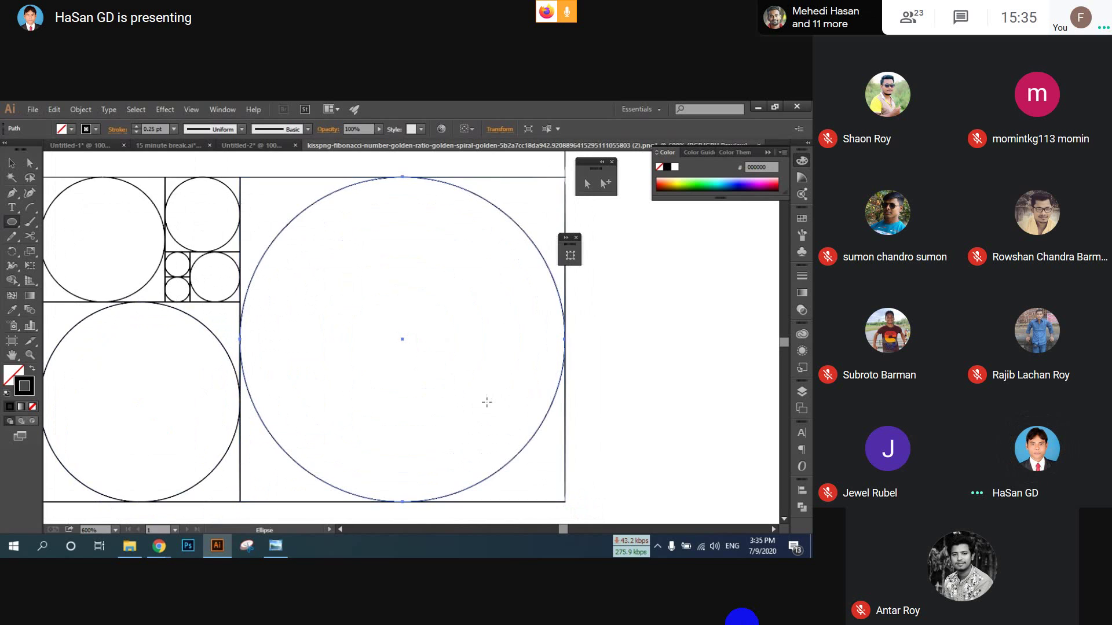
scroll(454, 371, up, 1)
scroll(443, 359, down, 1)
scroll(432, 348, down, 1)
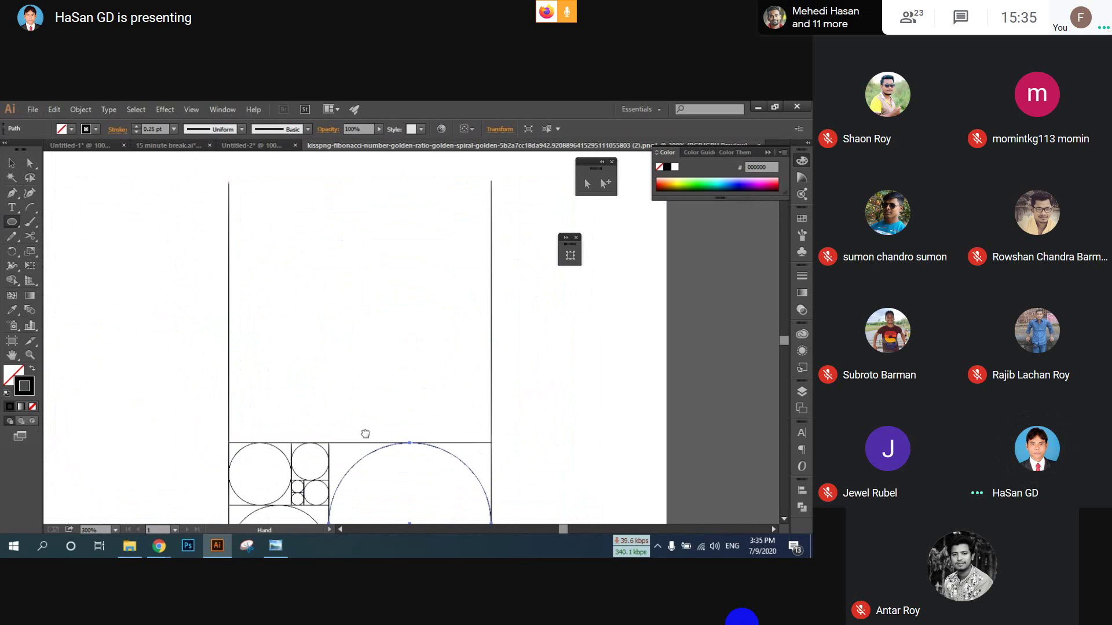
- Draw inscribed circles from the centres of the 21 square and the 34 square, touching their sides
scroll(355, 332, up, 2)
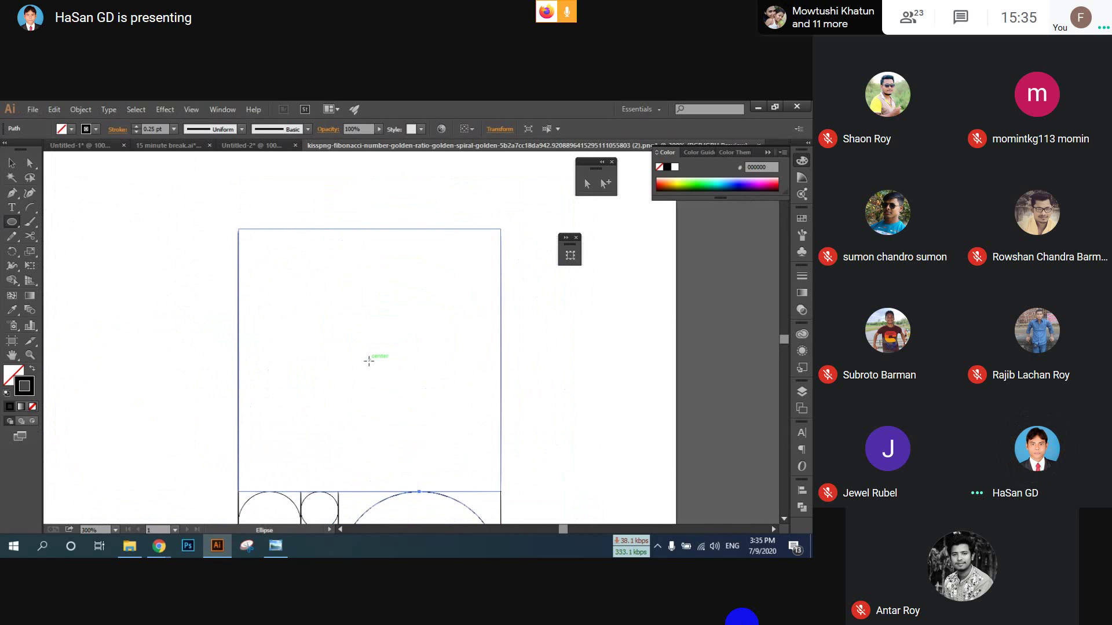
drag(369, 360, 501, 491)
scroll(394, 347, down, 3)
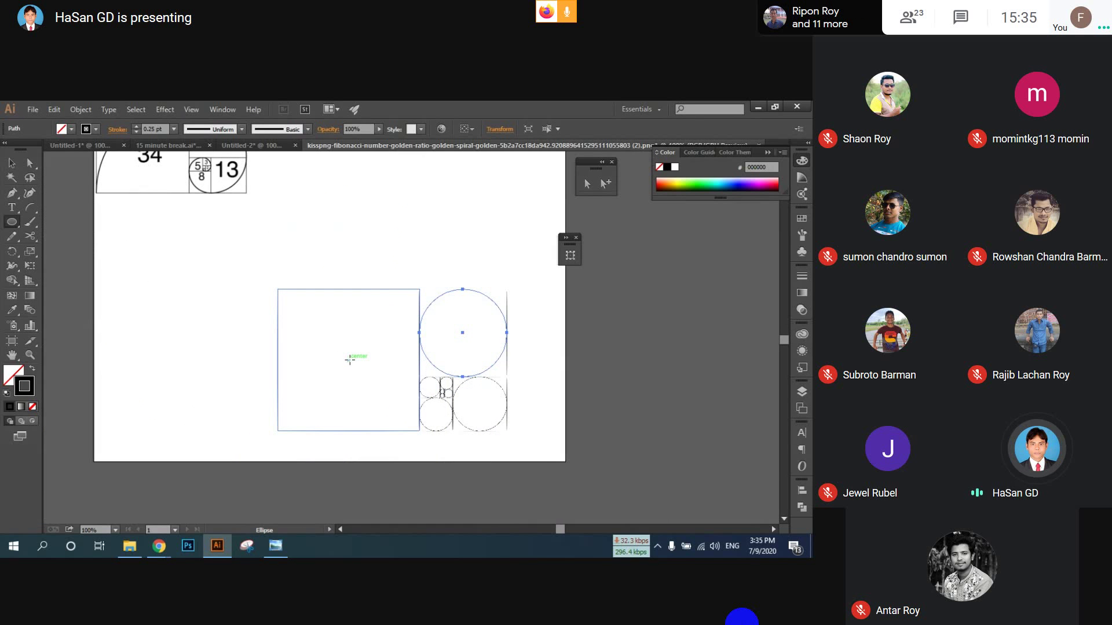
drag(350, 361, 415, 424)
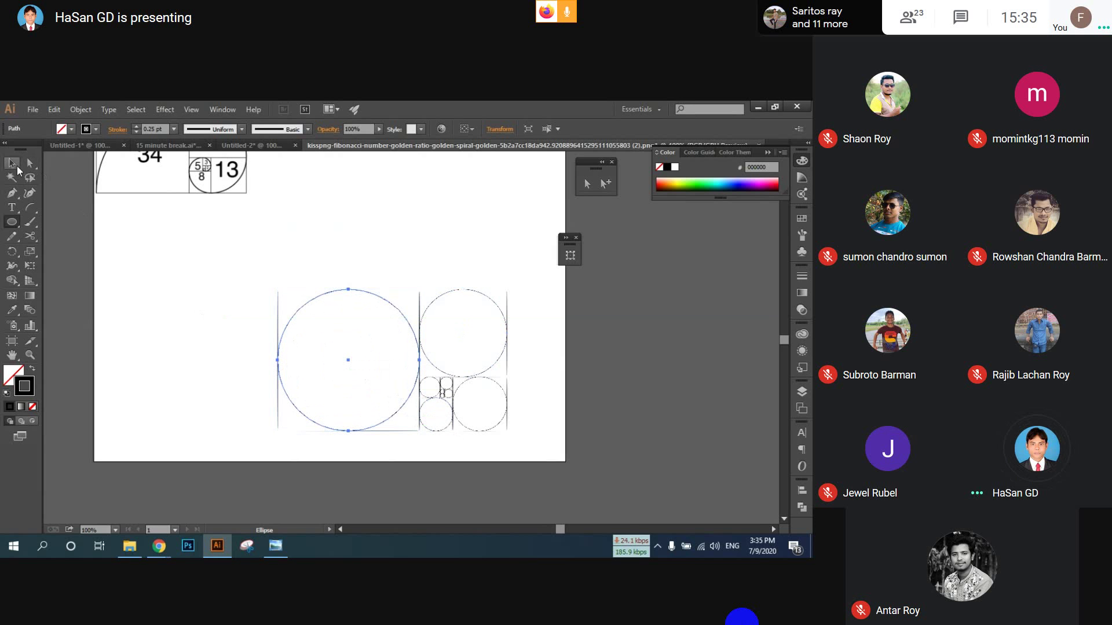
click(18, 169)
click(540, 361)
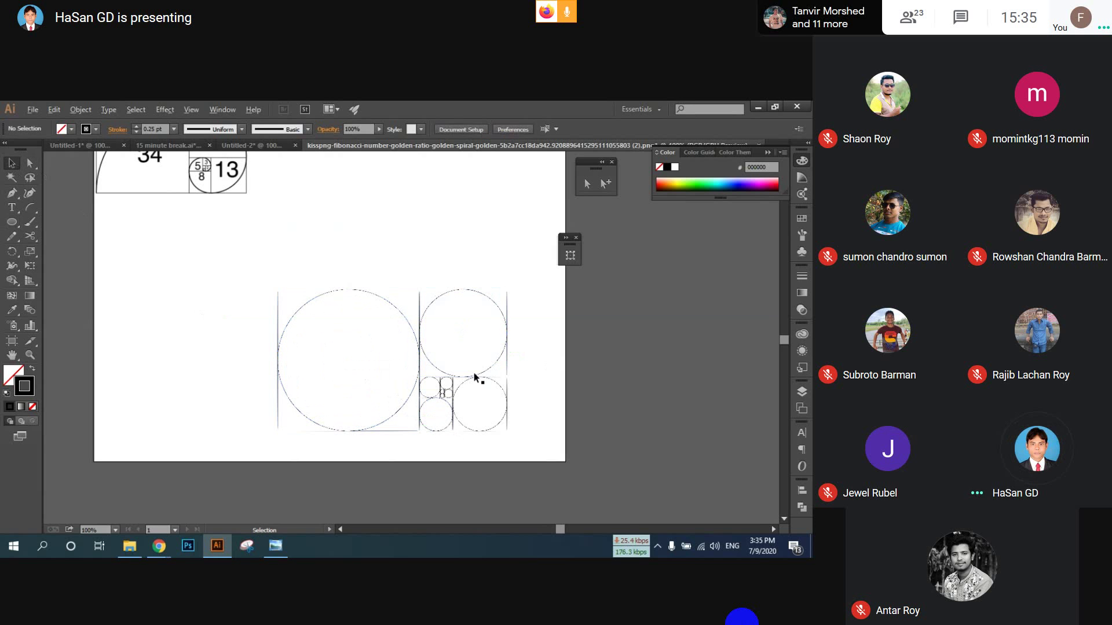
- Delete the 34, 21 and 13 squares, keeping their inscribed circles
scroll(475, 375, up, 4)
scroll(473, 375, down, 4)
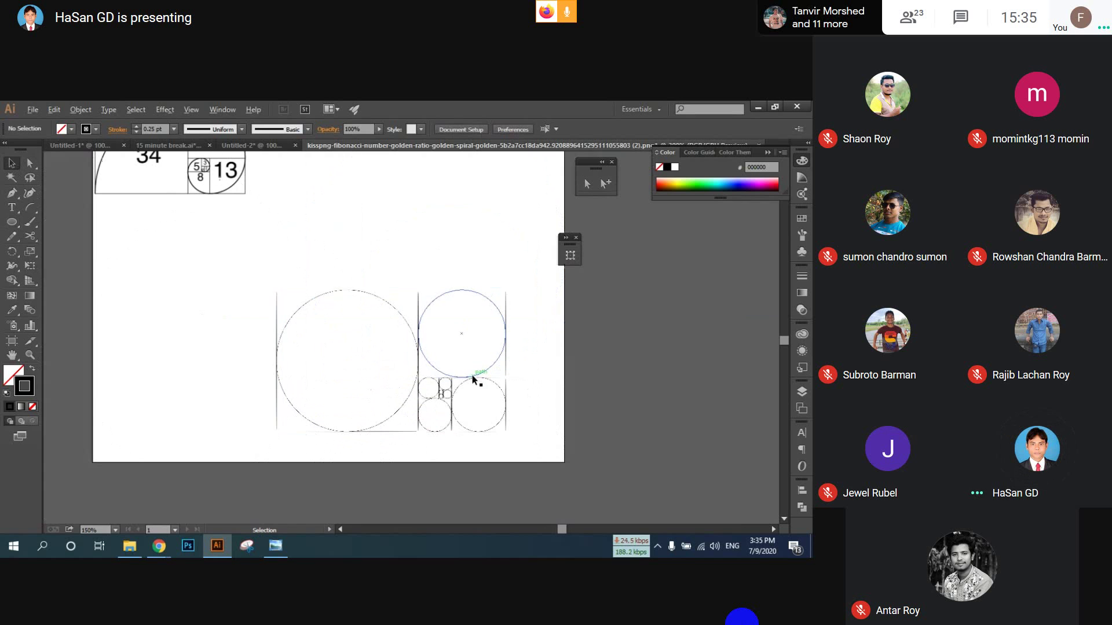
click(283, 291)
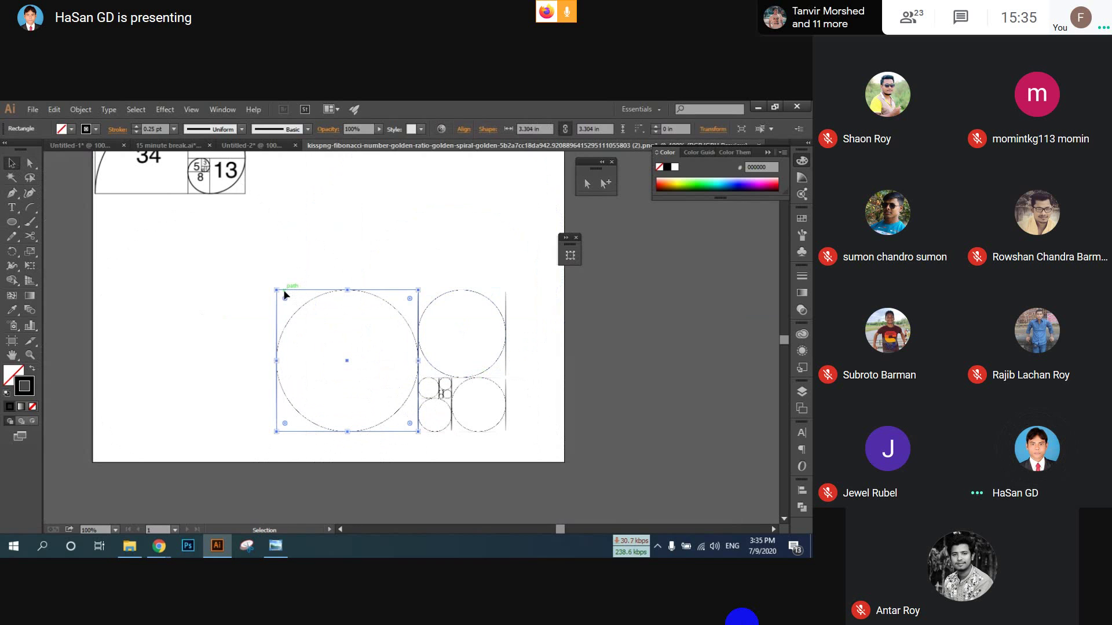
click(513, 335)
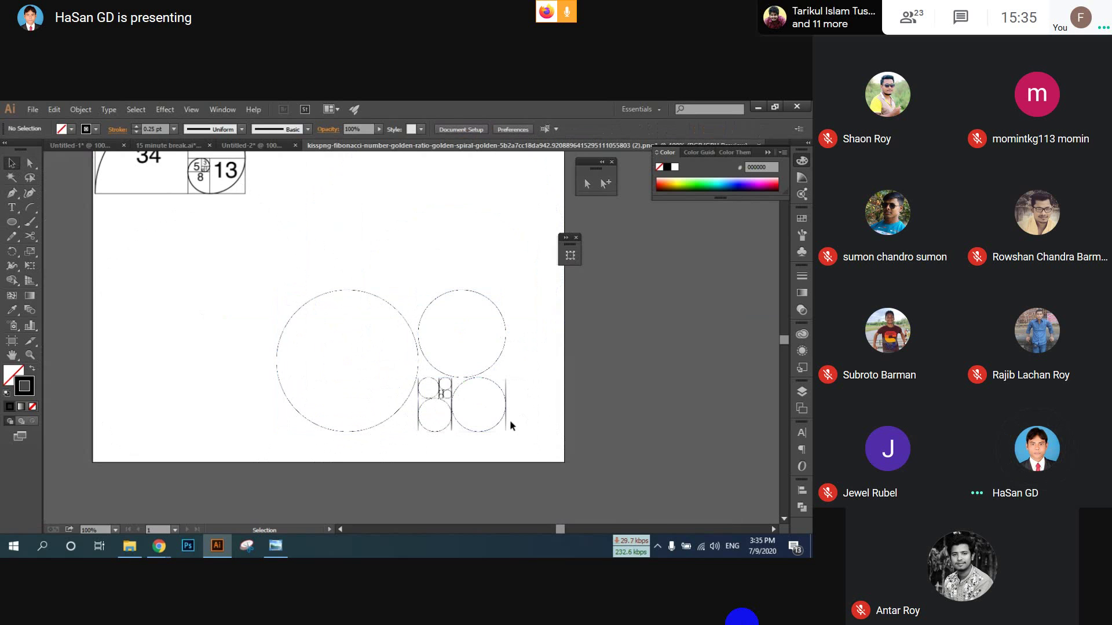
scroll(510, 419, up, 3)
click(492, 415)
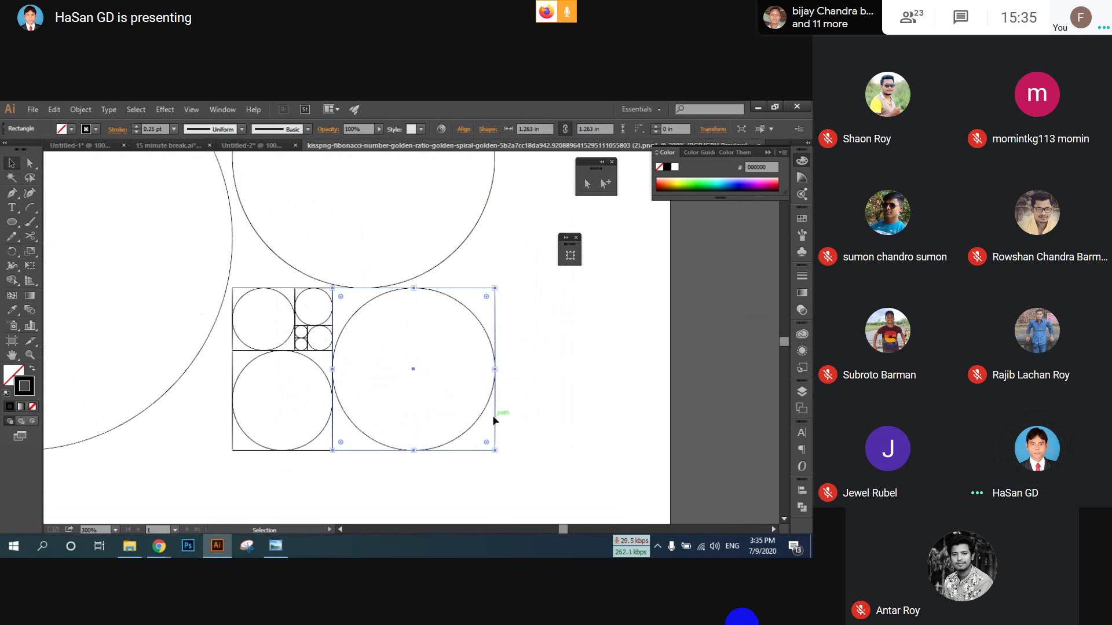
click(376, 332)
- Delete the 3, 5, 2 and 8 squares around their inscribed circles
click(335, 319)
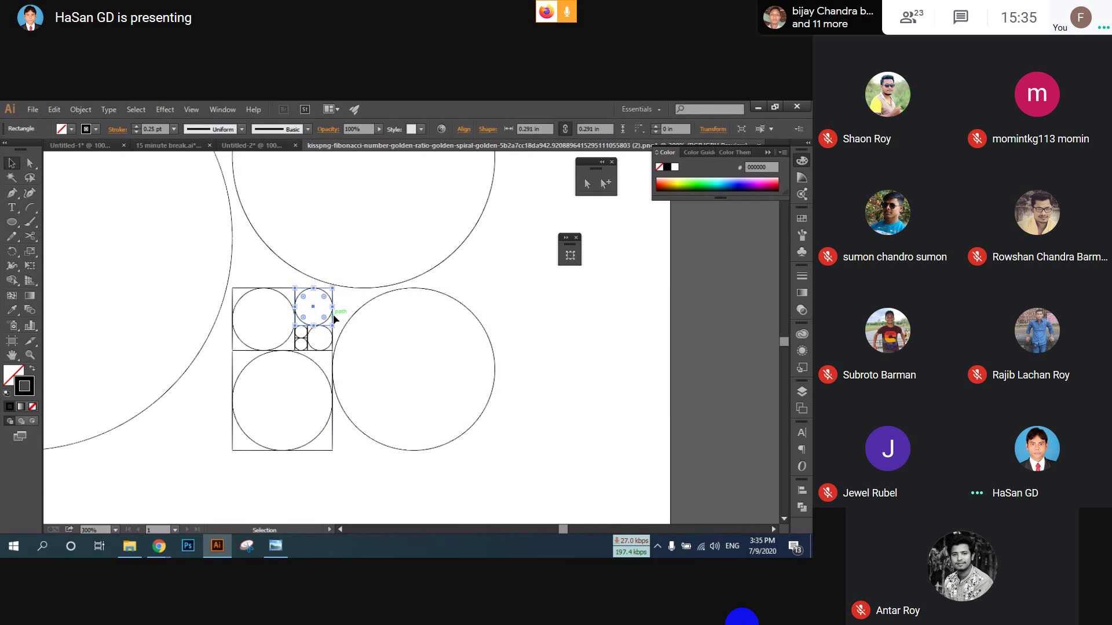
click(306, 311)
click(284, 294)
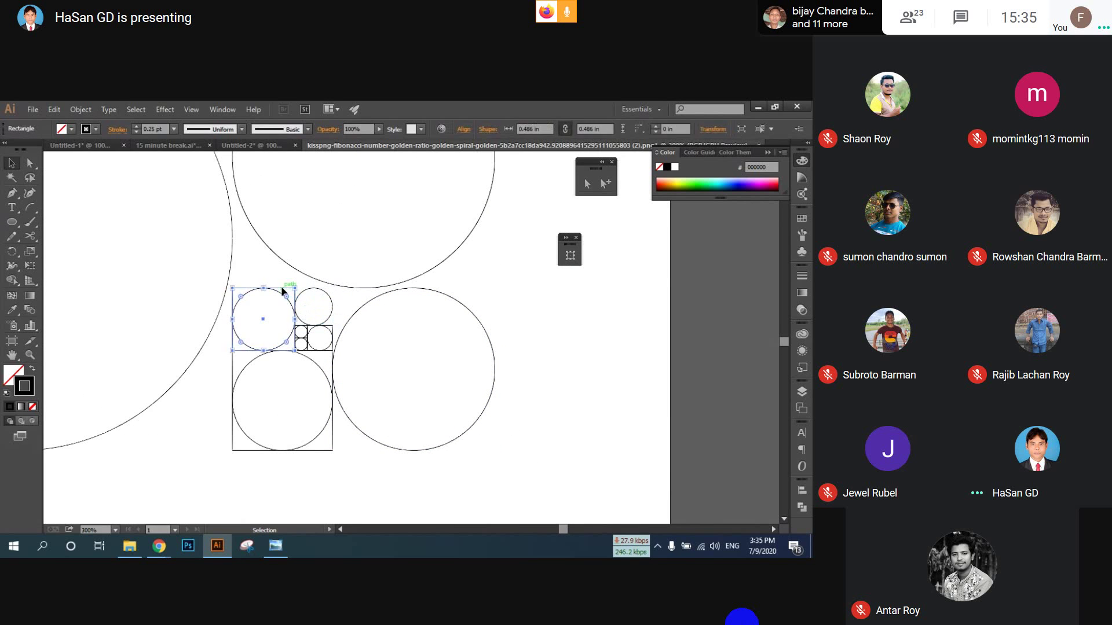
click(334, 328)
key(Delete)
click(233, 365)
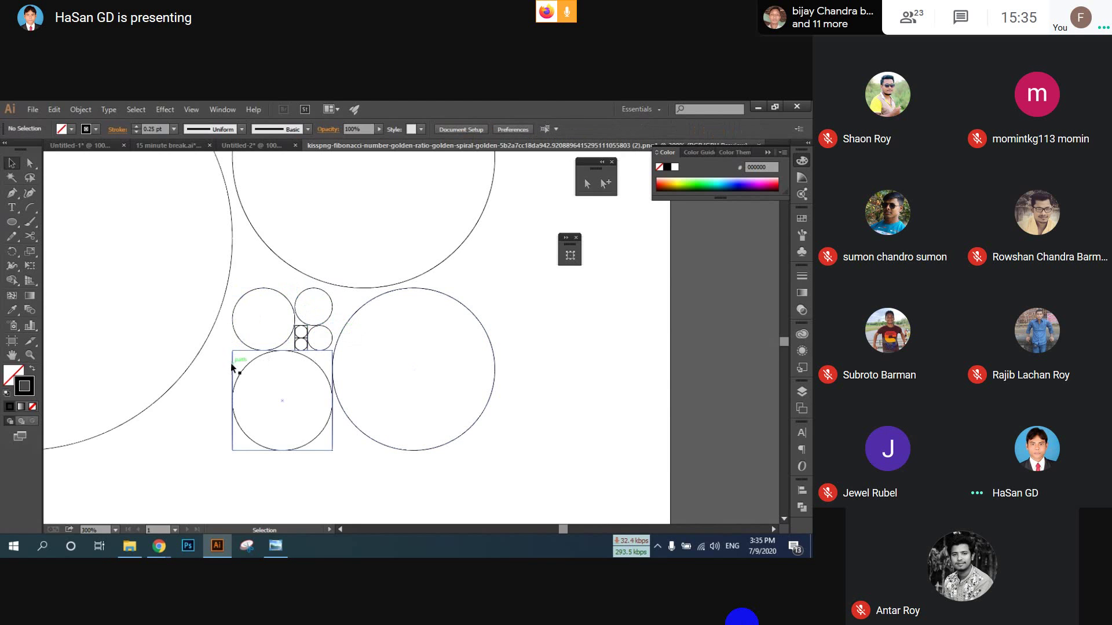
key(Delete)
- Delete the two tiny 1 squares, leaving only their circles
scroll(298, 345, up, 1)
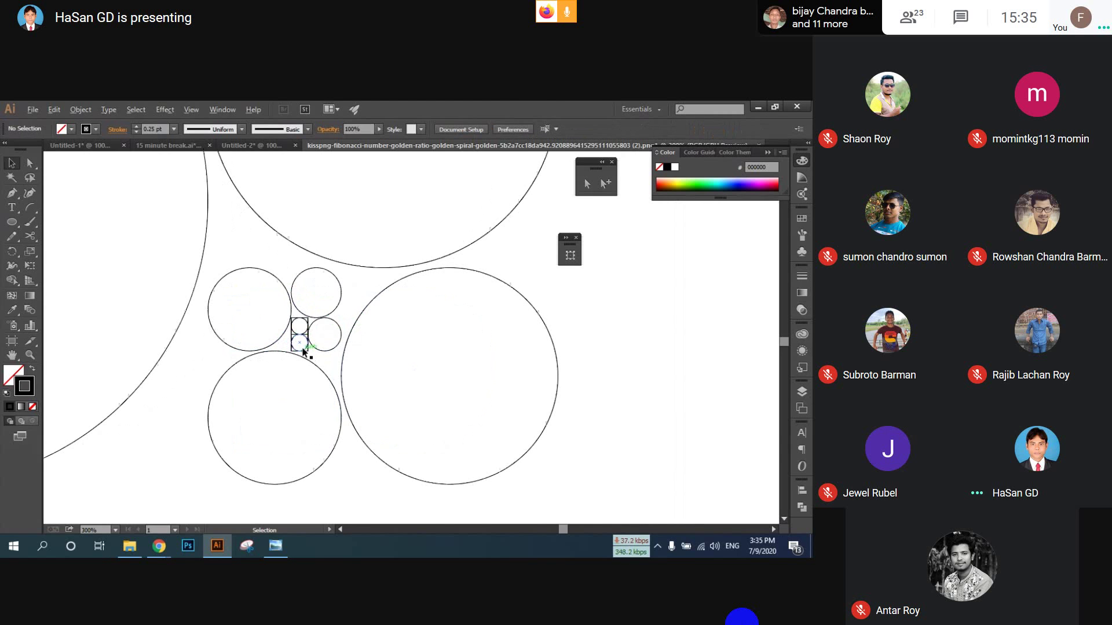
scroll(304, 351, up, 4)
click(320, 349)
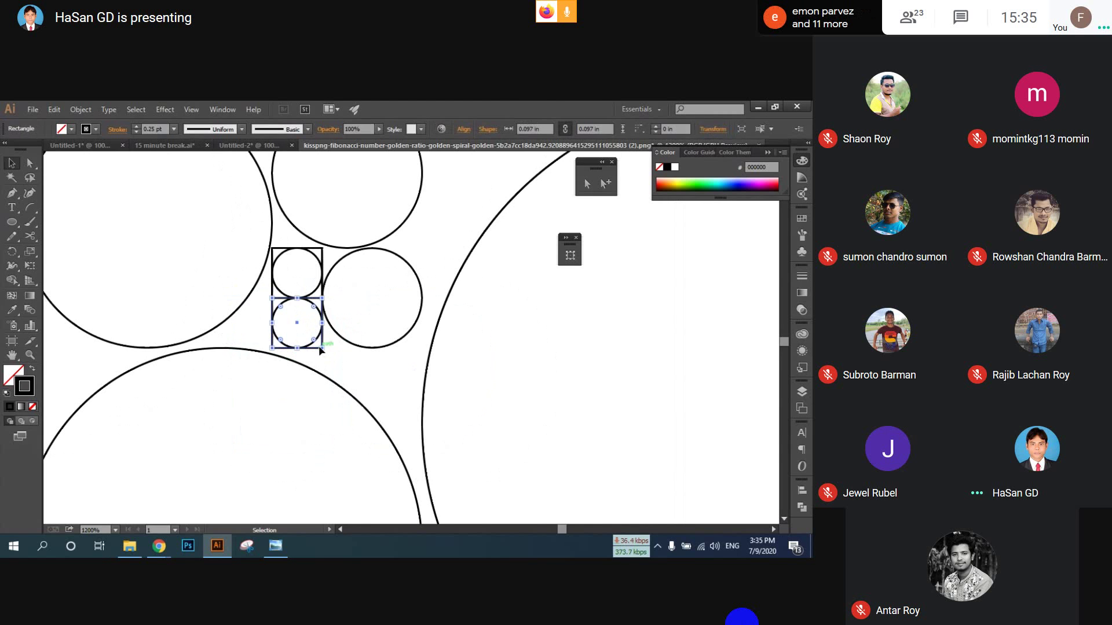
key(Delete)
click(321, 297)
key(Delete)
scroll(332, 317, down, 1)
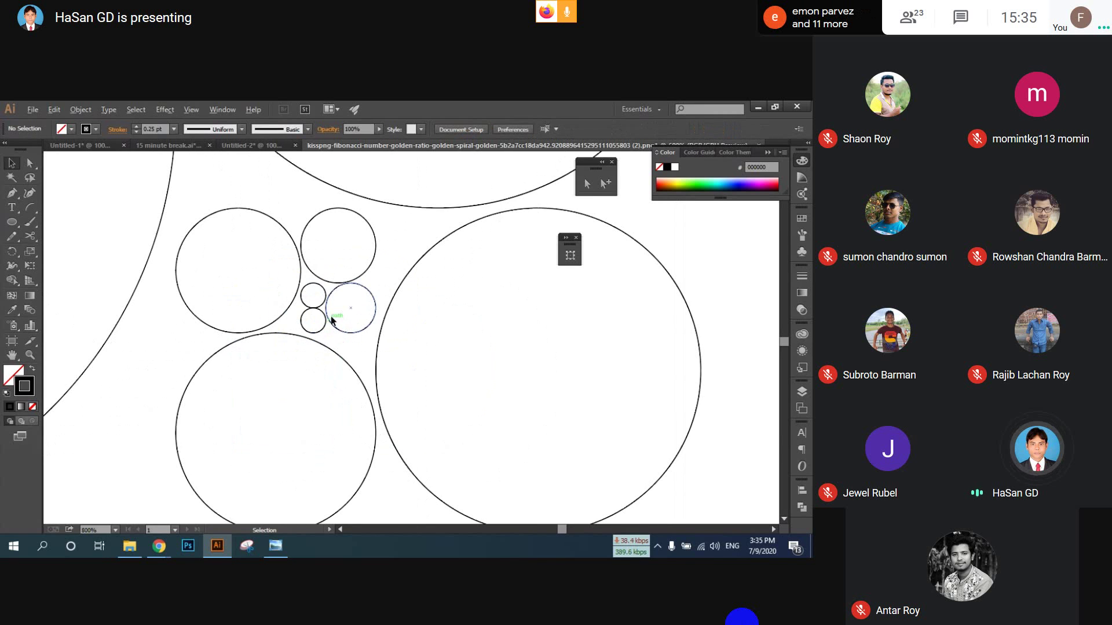
scroll(97, 207, down, 6)
- Align all the circles concentrically, and left-align a duplicate set so its circles share one tangent point
drag(229, 260, 241, 303)
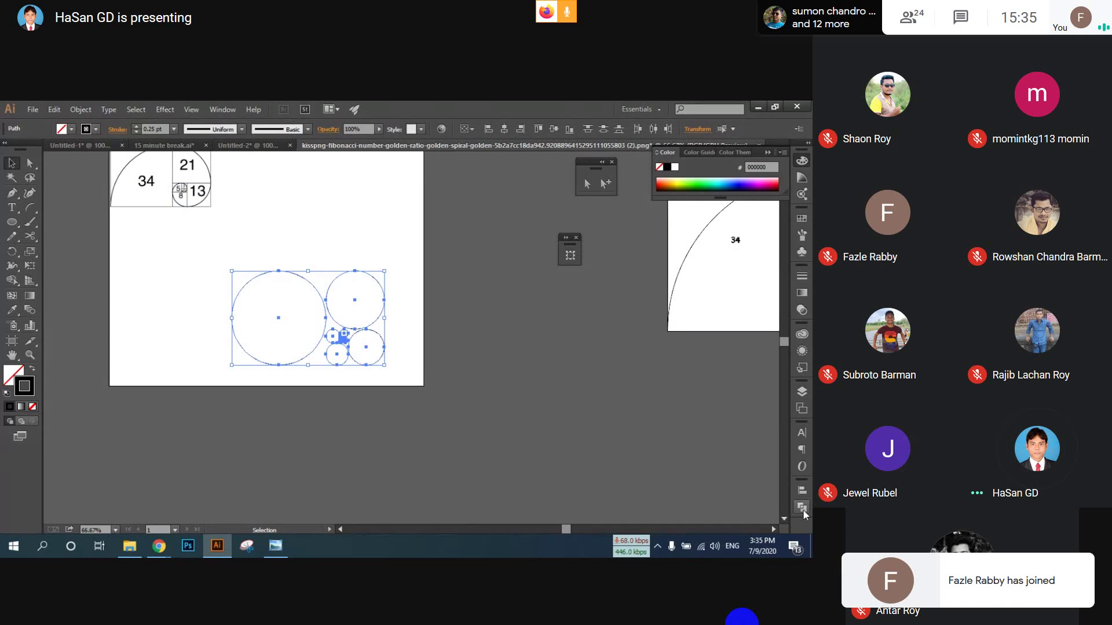
click(803, 492)
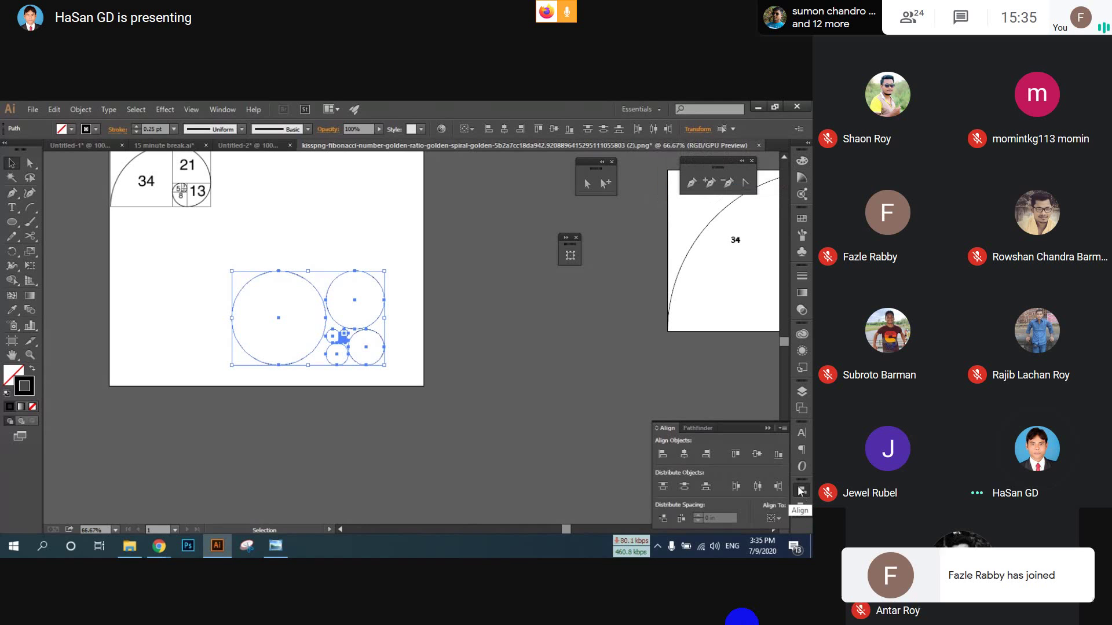
key(ctrl+d)
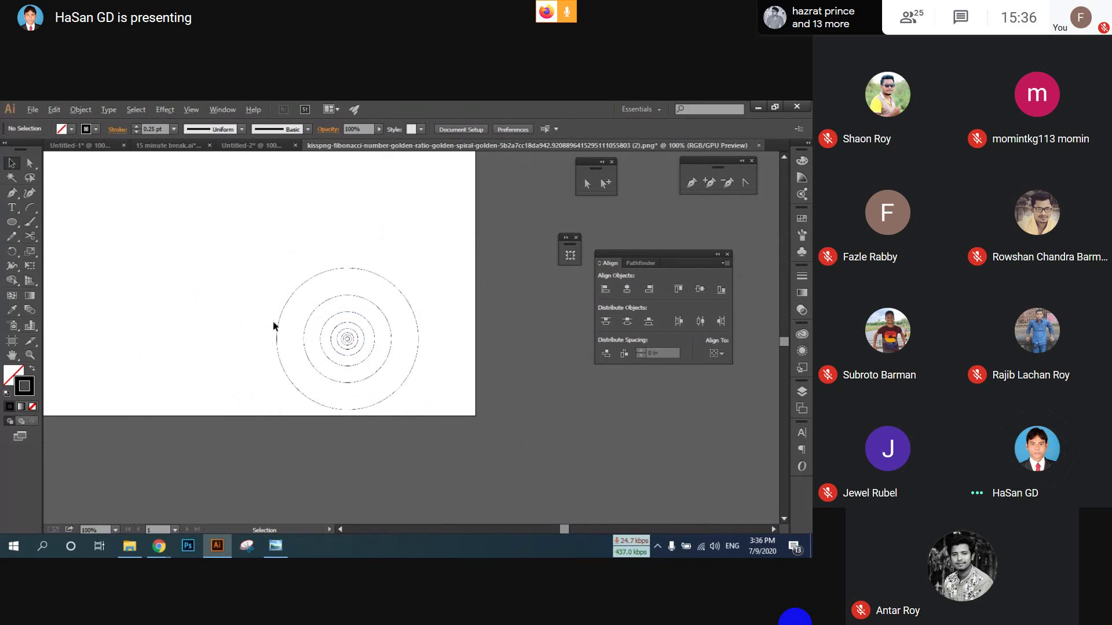
key(ctrl+d)
key(ctrl+d)
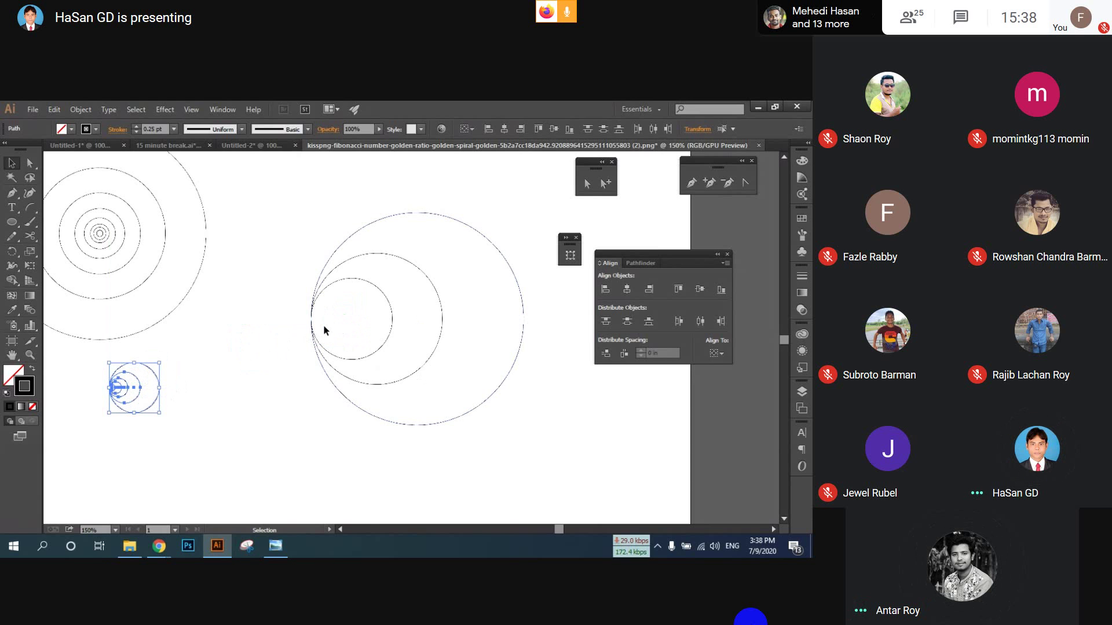
- Return the small circles to the left-aligned set and move those smaller than the fourth-largest circle aside
drag(294, 328, 229, 317)
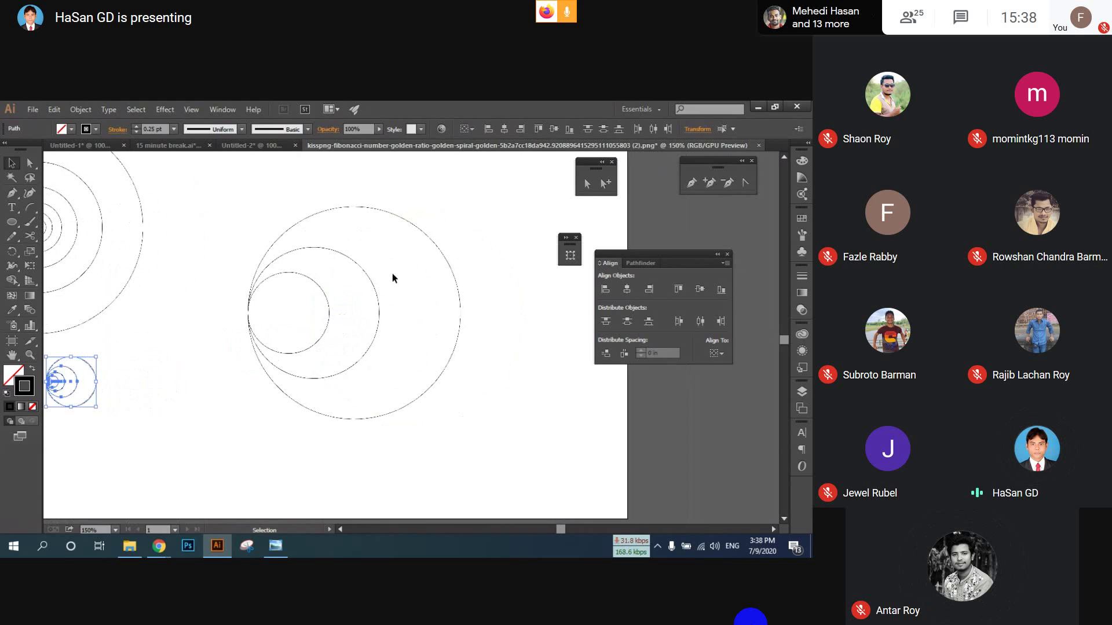
drag(392, 278, 313, 322)
click(488, 346)
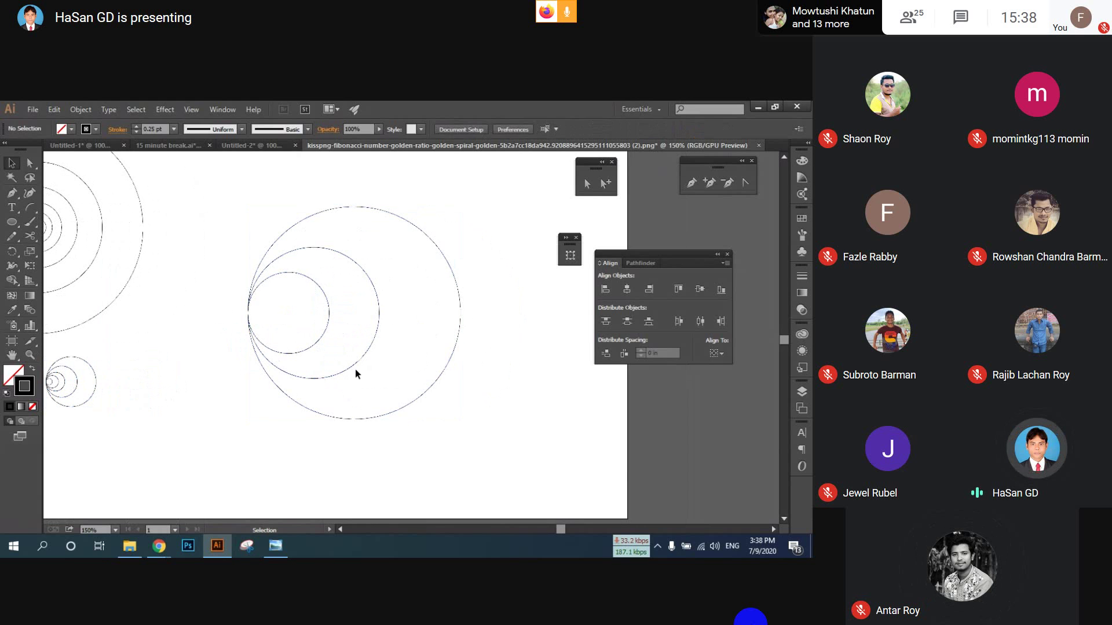
key(ctrl+v)
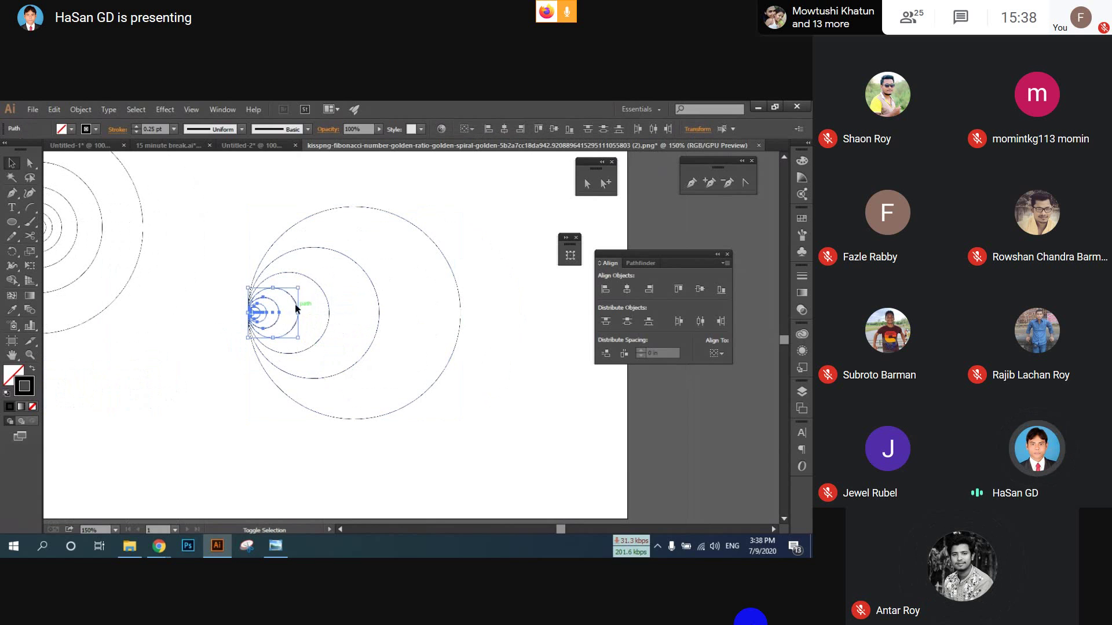
drag(297, 313, 91, 370)
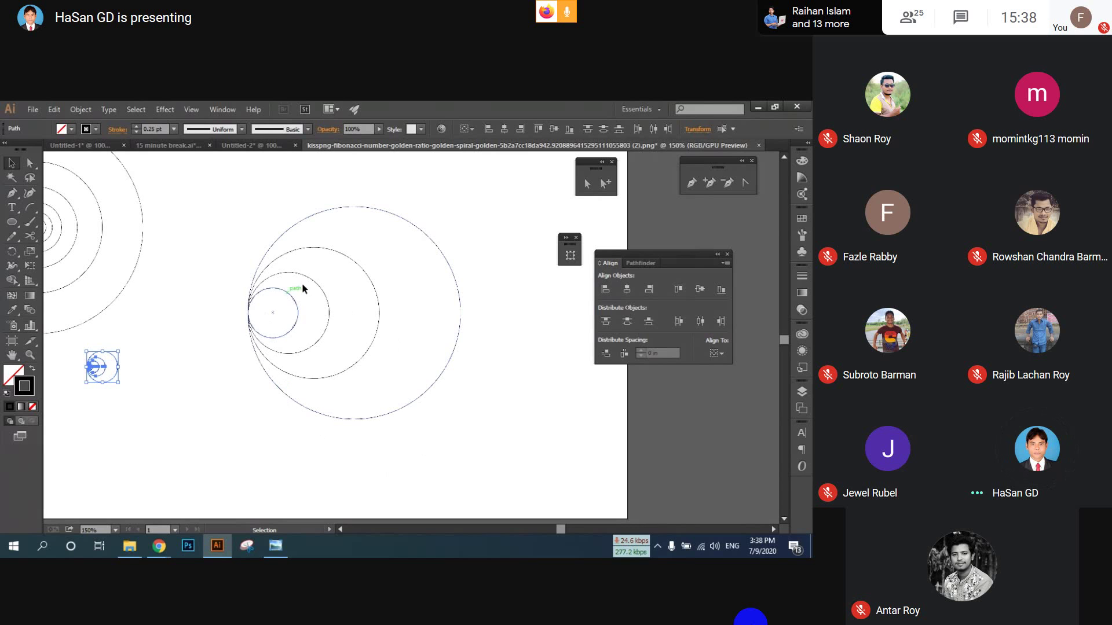
- Duplicate the three inner circles of the left-aligned set in place, leaving out the outer circle
click(391, 284)
drag(399, 314, 284, 330)
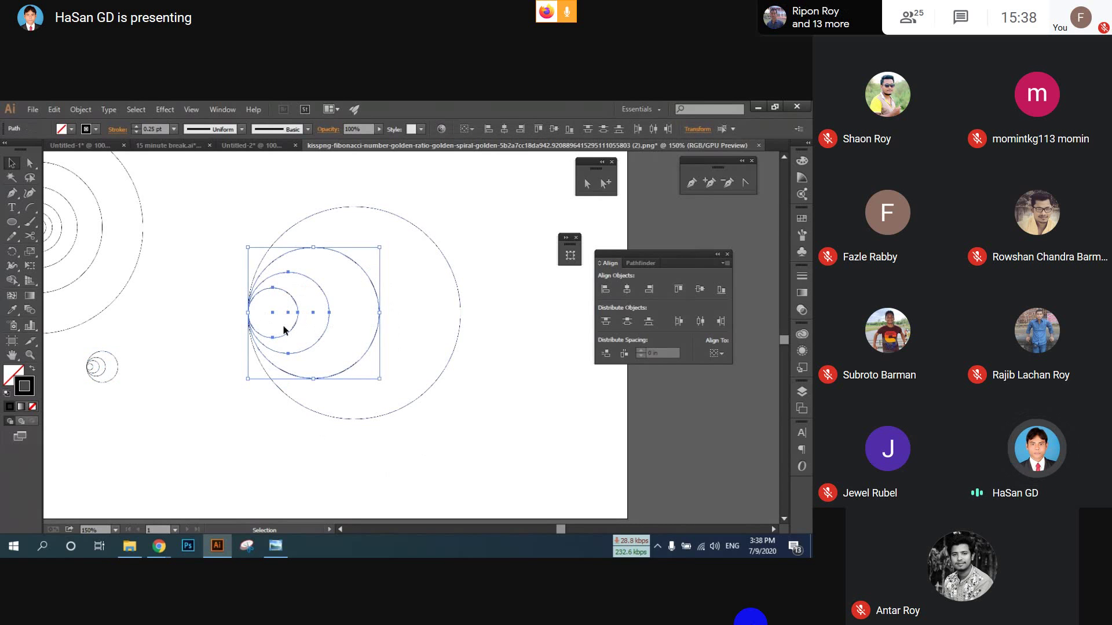
key(a)
key(v)
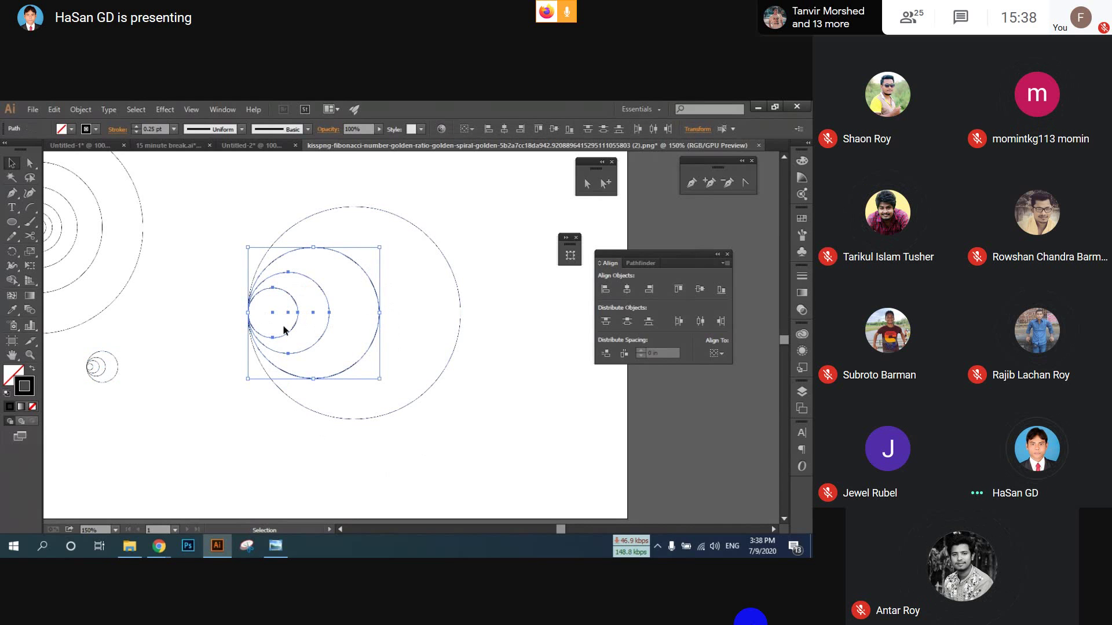
- Align the three duplicated circles to the right edge of the outer circle, using it as the key object
shift+click(440, 253)
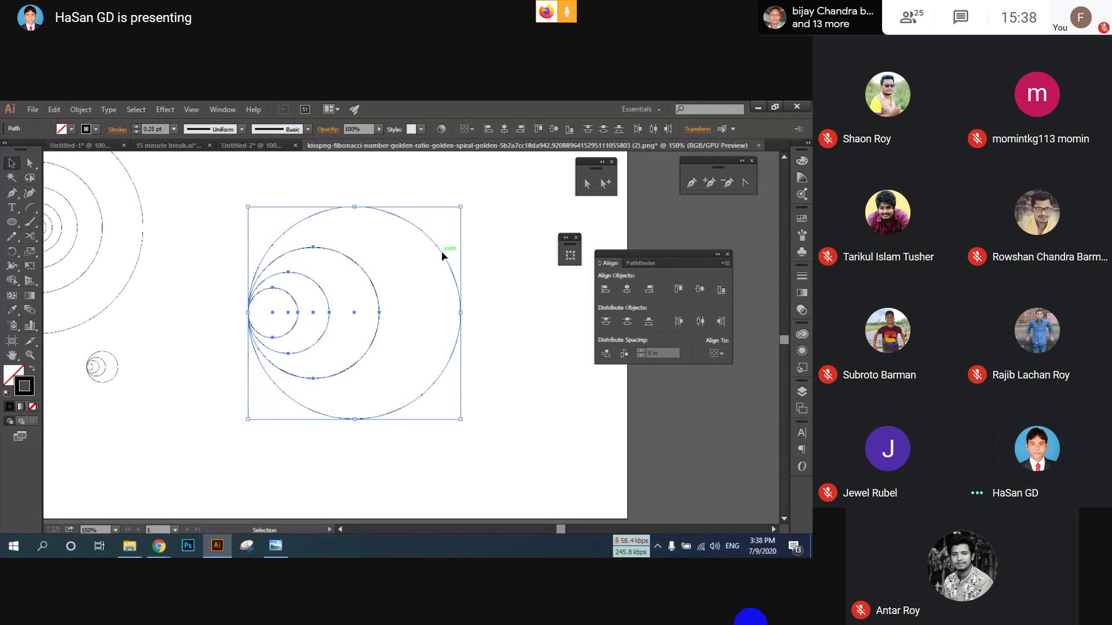
click(724, 352)
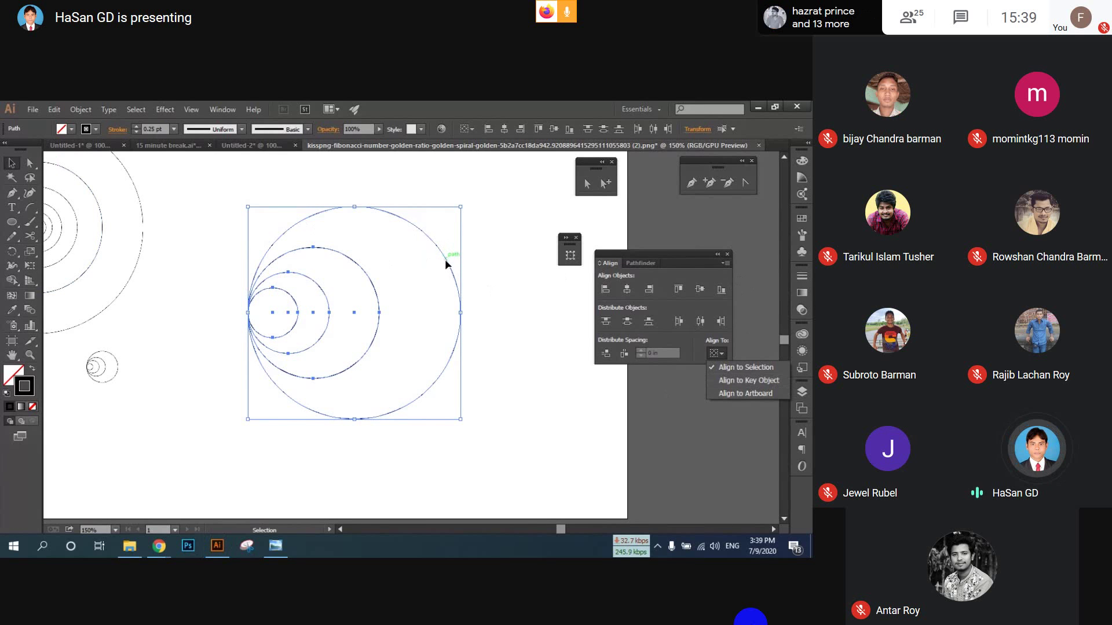
click(747, 381)
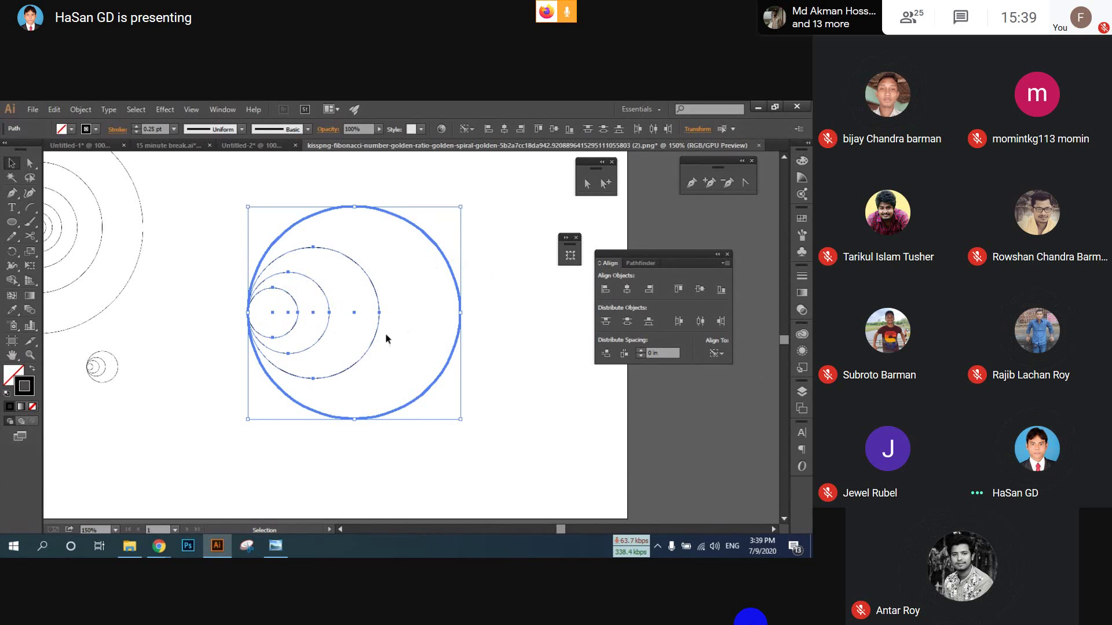
click(649, 290)
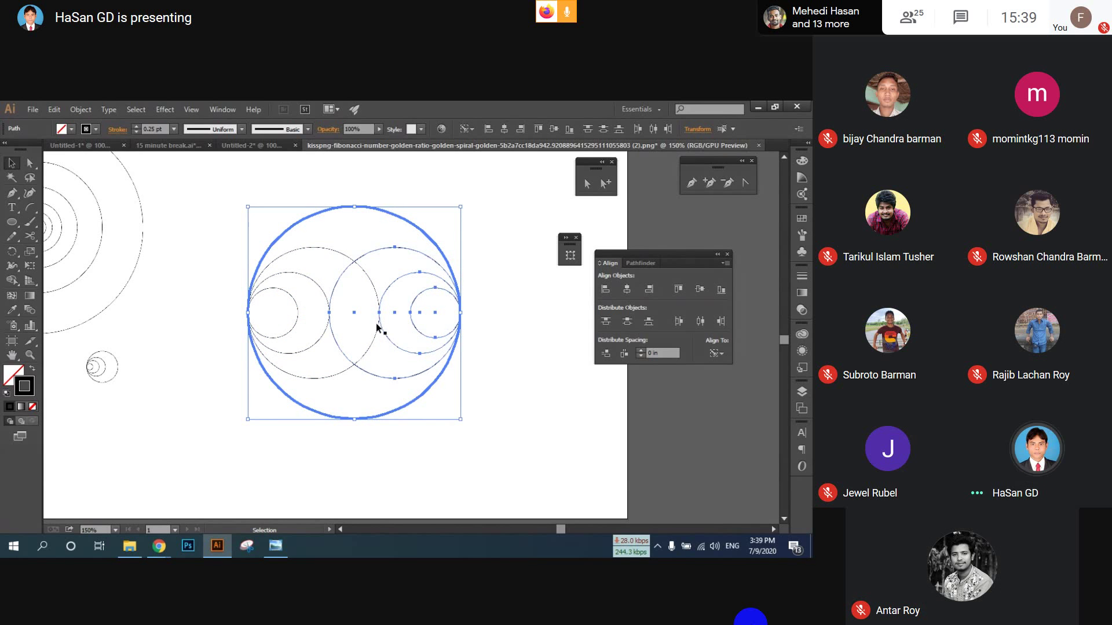
click(481, 337)
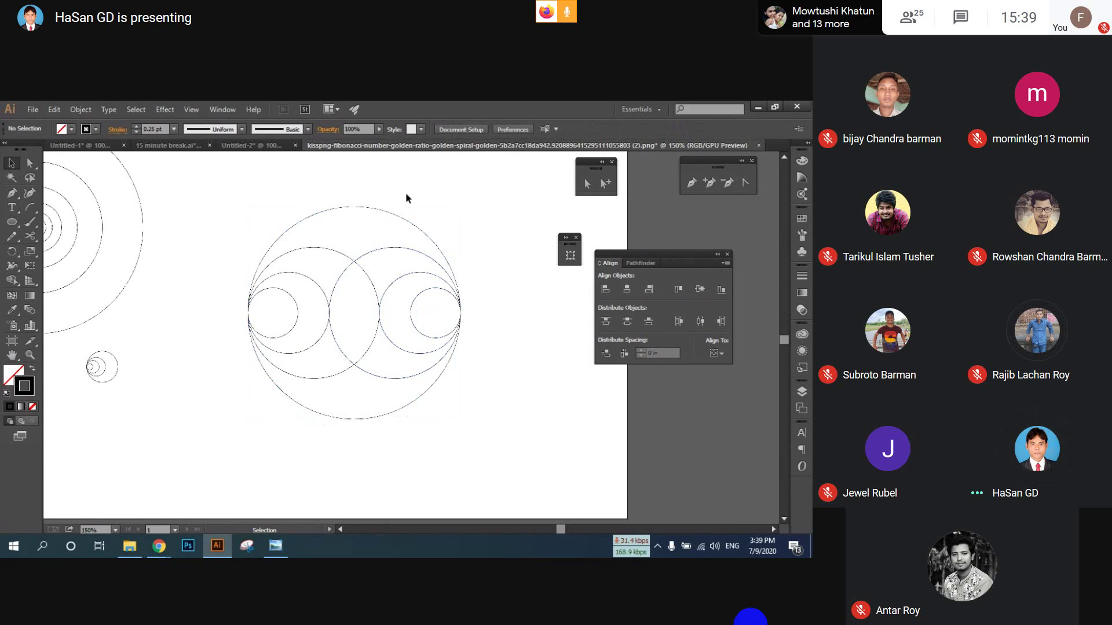
- Merge the overlapping circle regions with the Shape Builder tool into two interlocking crescents around a central lens
drag(215, 212, 512, 426)
click(15, 282)
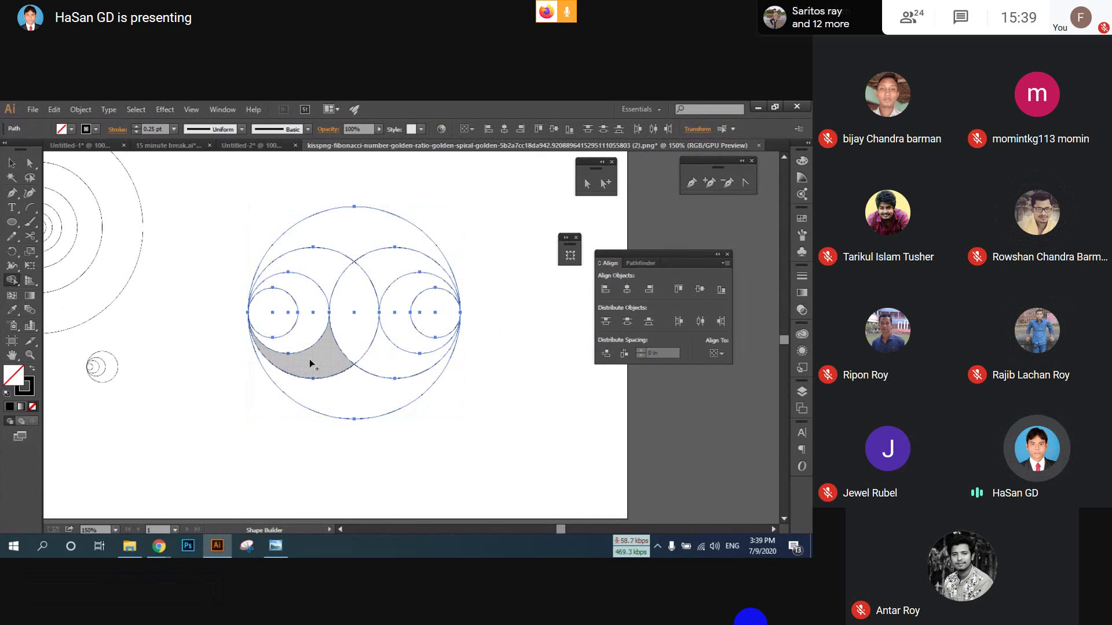
mouse_move(310, 364)
mouse_down()
mouse_move(287, 318)
mouse_move(353, 235)
mouse_up()
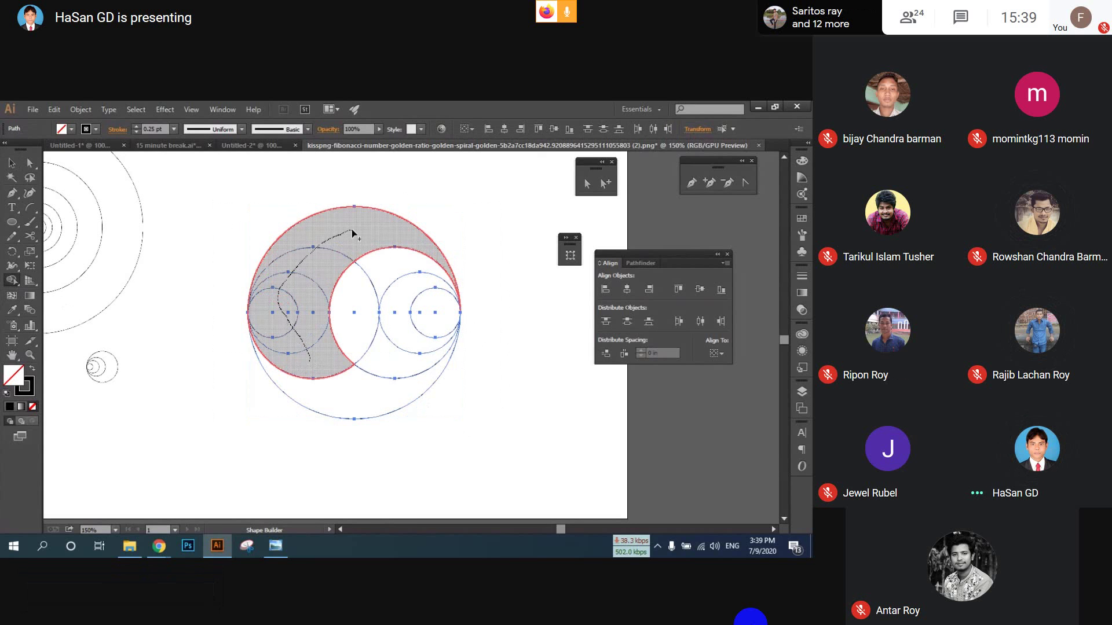
mouse_move(404, 267)
mouse_down()
mouse_move(391, 375)
mouse_move(344, 405)
mouse_up()
- Fill the merged shapes with a white-to-black linear gradient and delete the lens shape in the centre
key(v)
mouse_move(234, 190)
mouse_down()
mouse_move(457, 360)
mouse_move(477, 422)
mouse_up()
click(801, 292)
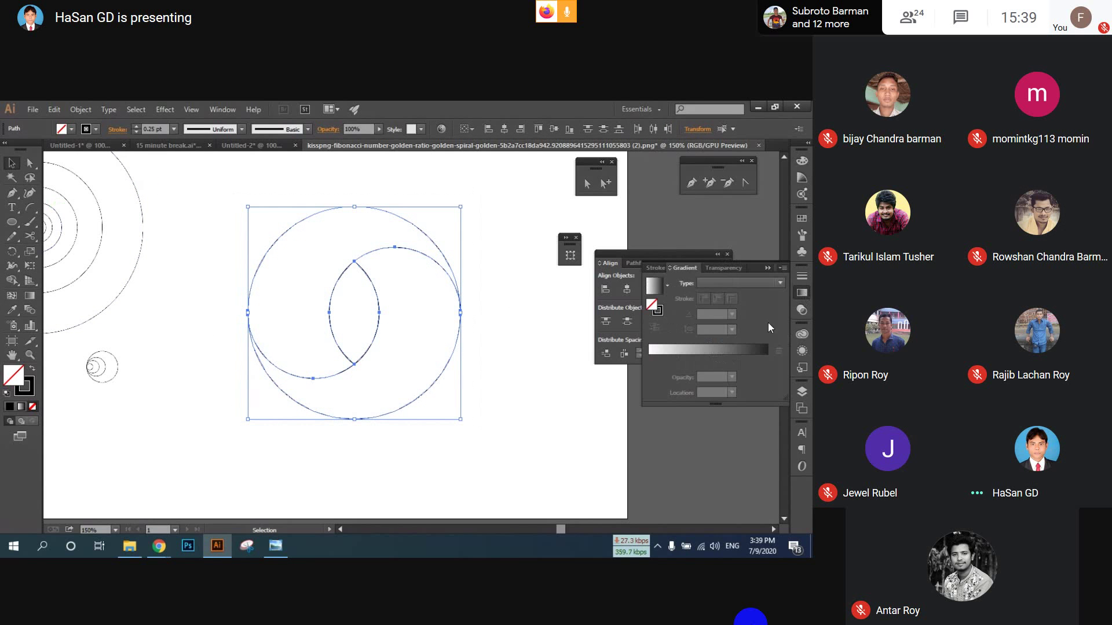
click(672, 353)
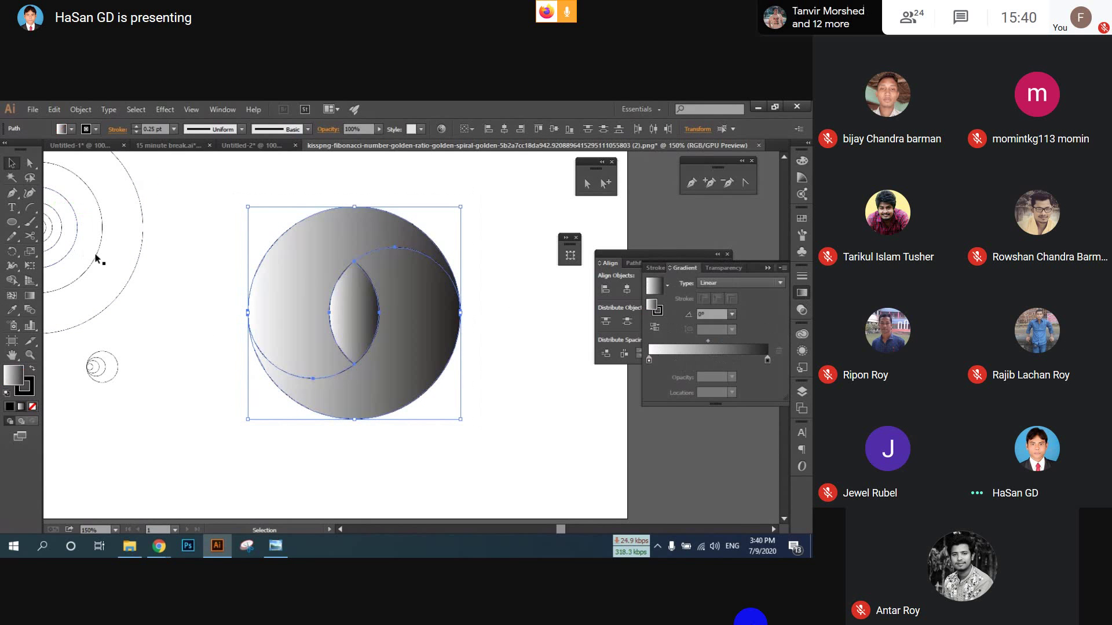
click(503, 352)
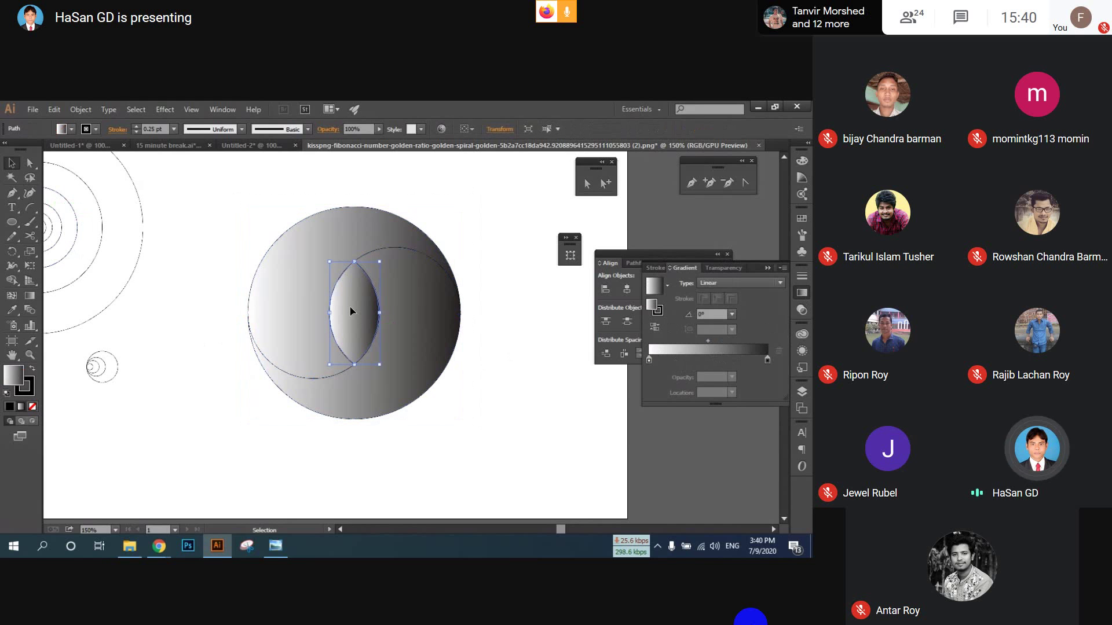
click(351, 312)
key(Delete)
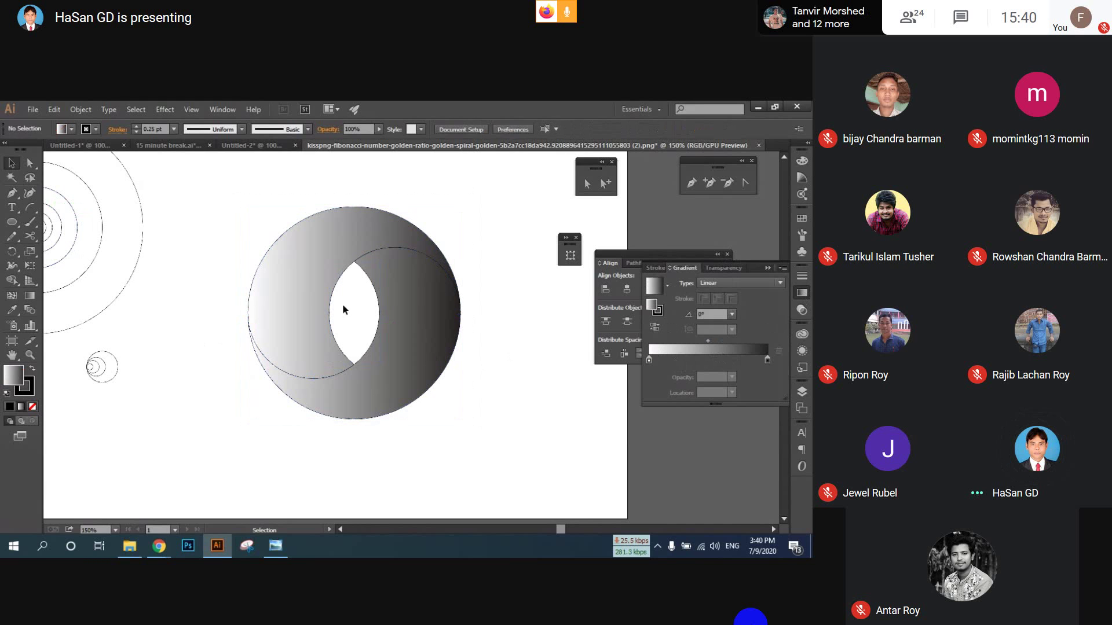
- Change the black end of the upper crescent's linear gradient to RGB red 255, 0, 0
click(318, 283)
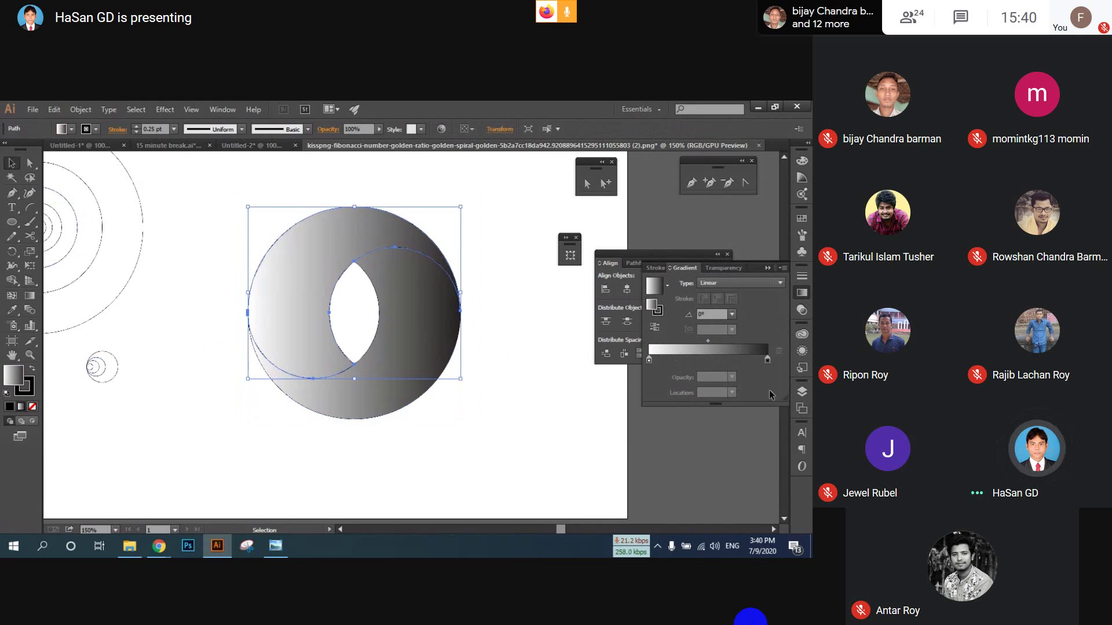
click(666, 285)
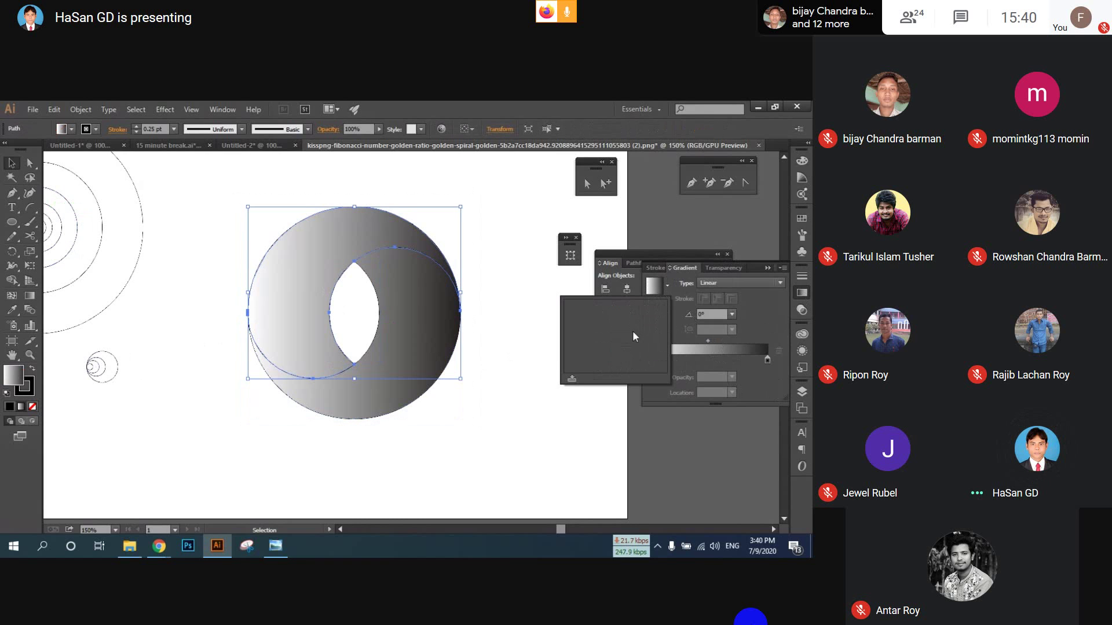
click(771, 380)
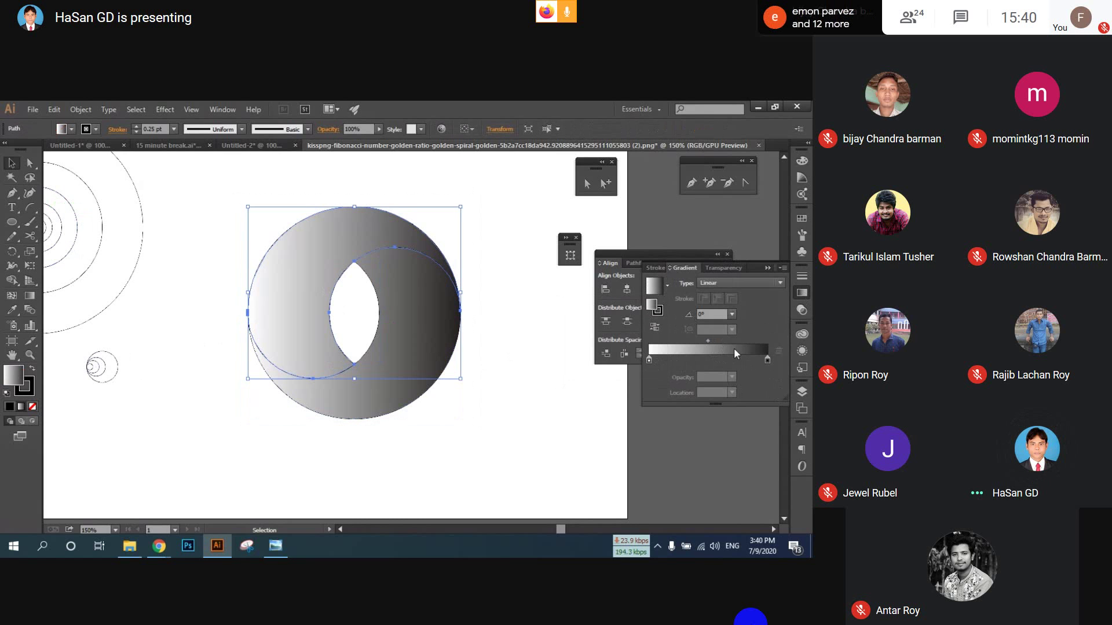
double_click(769, 360)
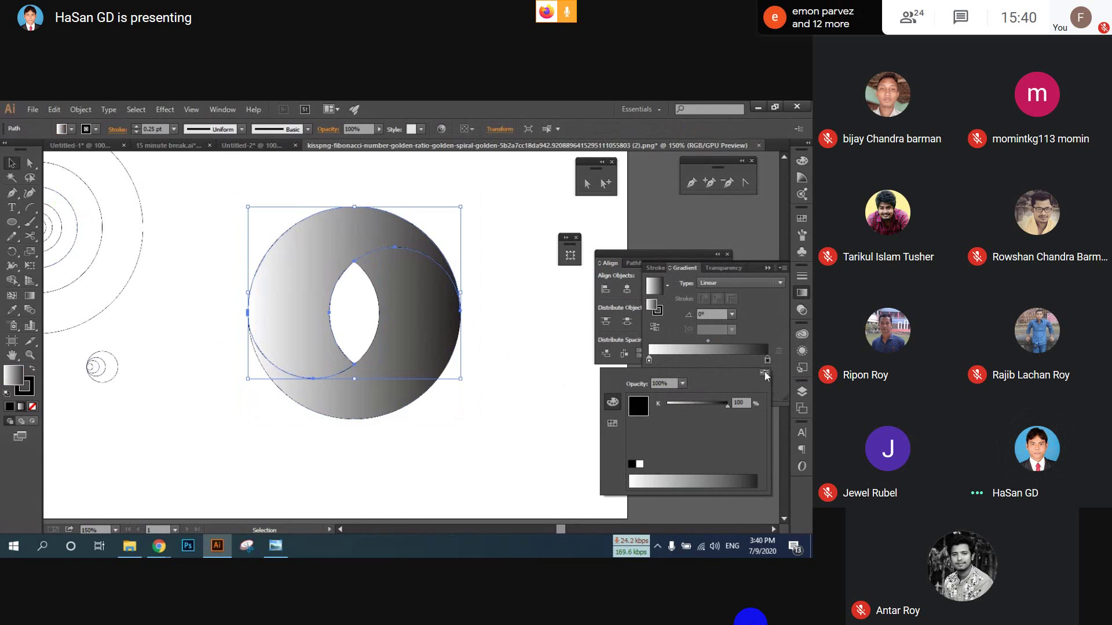
click(765, 372)
click(711, 389)
drag(695, 402, 767, 403)
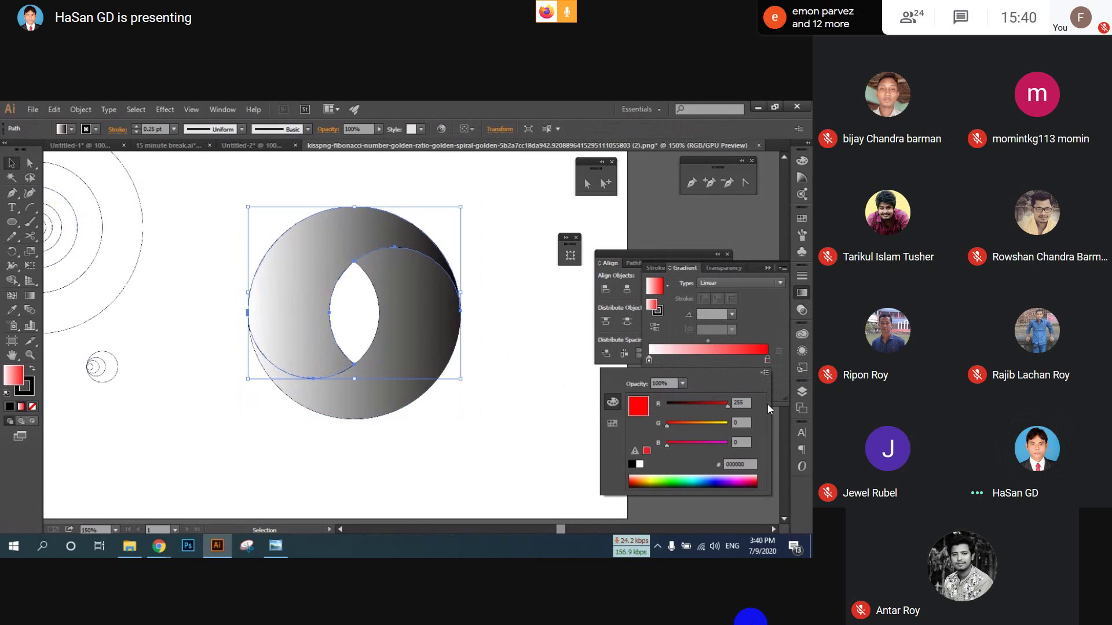
click(703, 343)
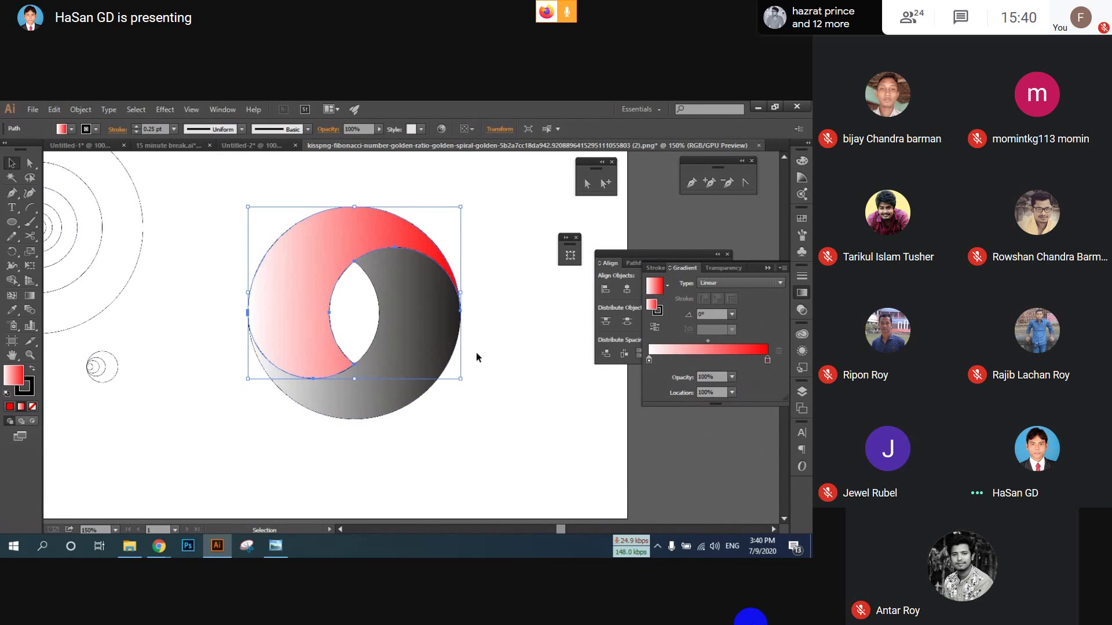
- Copy the white-to-red gradient onto the lower crescent with the Eyedropper and reverse its direction
click(282, 400)
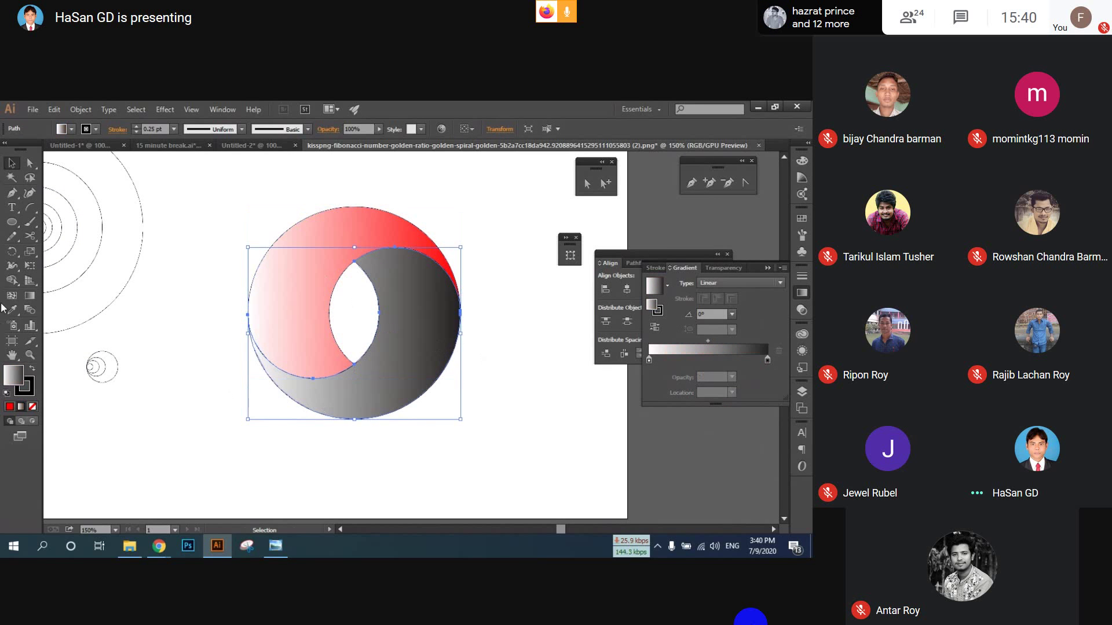
click(11, 310)
click(306, 299)
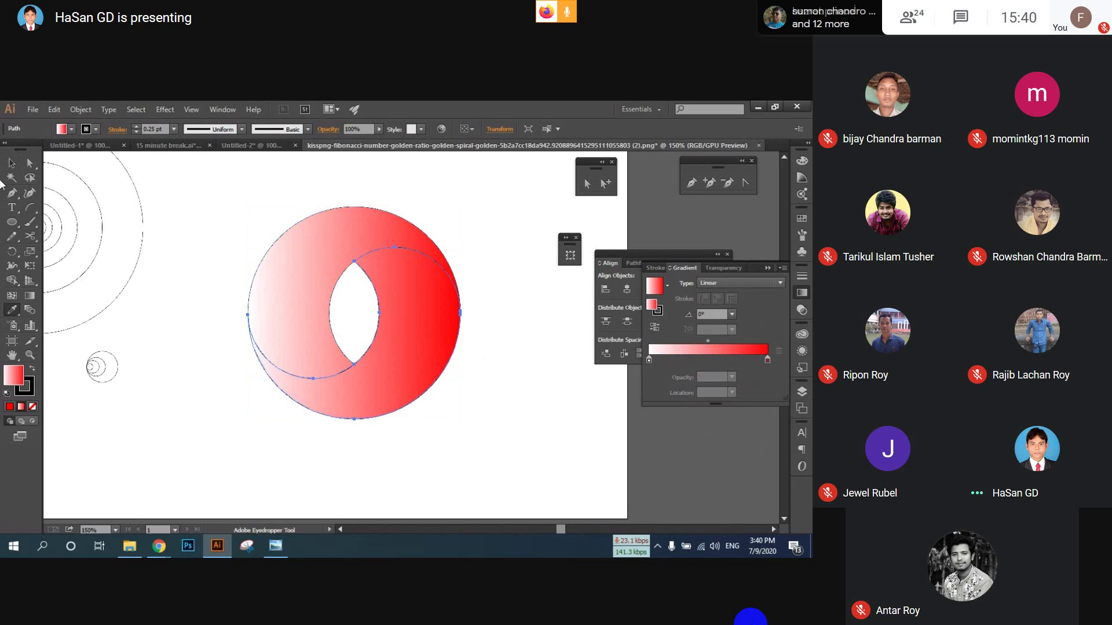
click(11, 164)
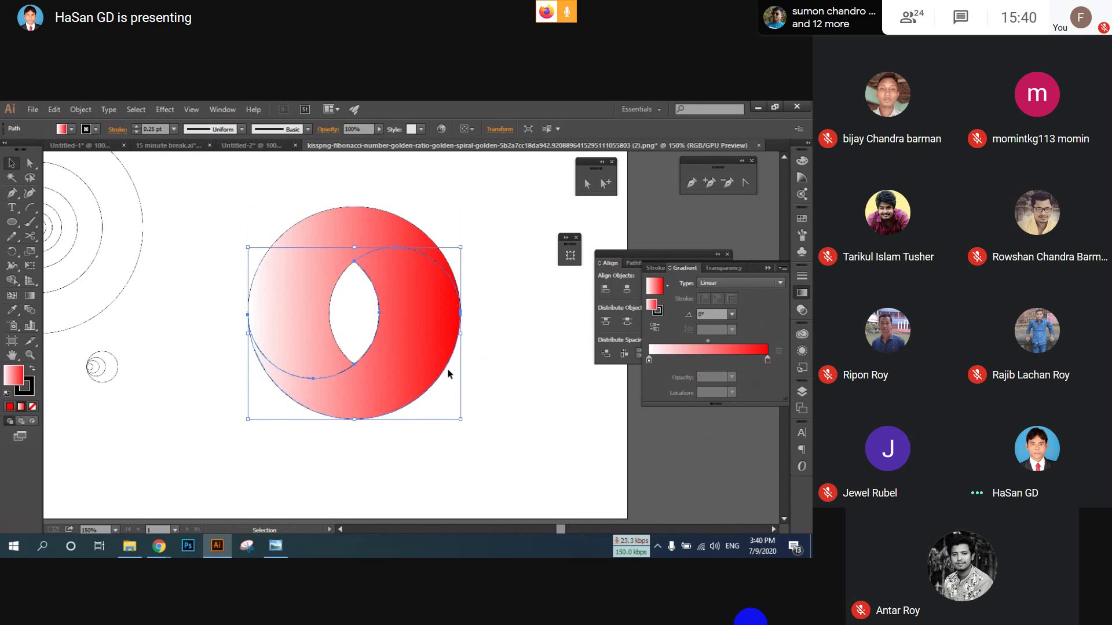
click(654, 327)
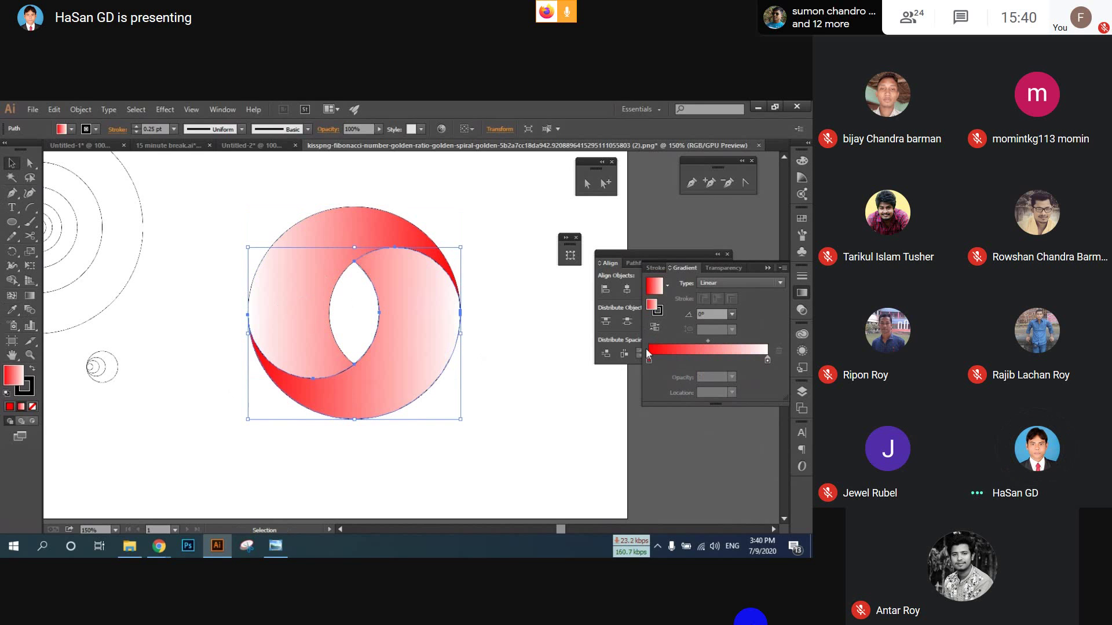
- Redraw the lower crescent's gradient diagonally at about -120°, from red beside the lens opening to white at the lower edge
click(30, 295)
drag(417, 286, 374, 427)
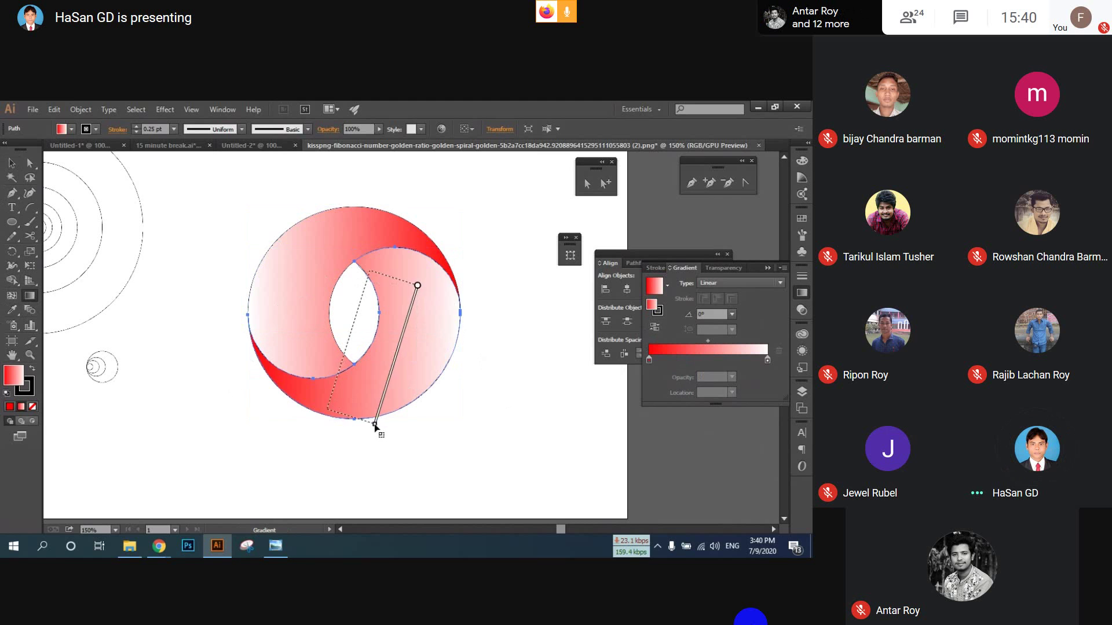
drag(381, 281, 300, 420)
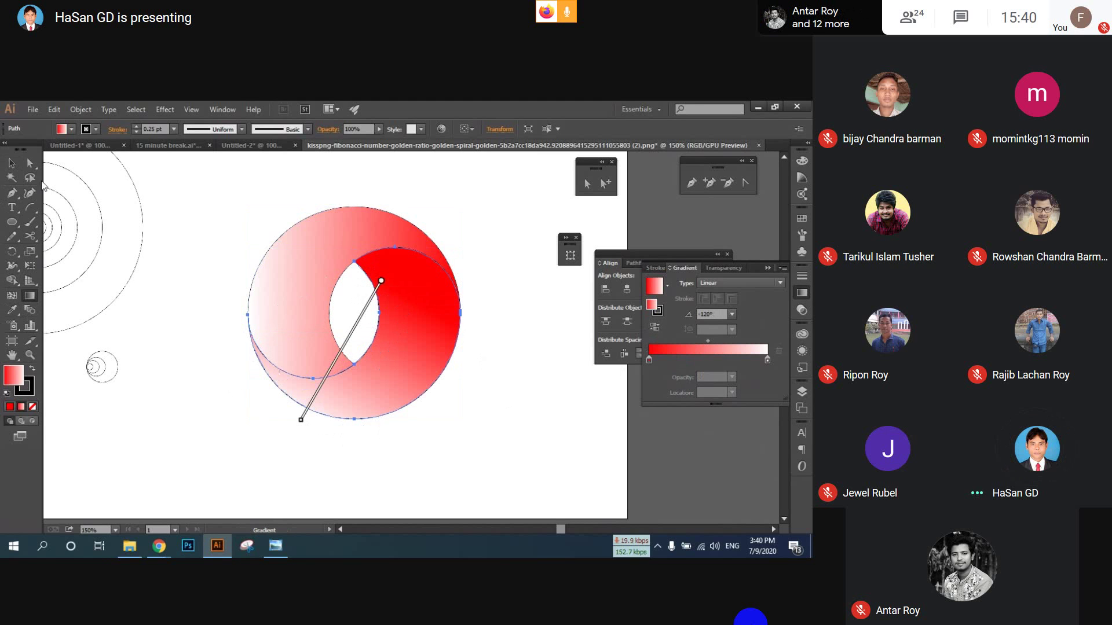
click(13, 165)
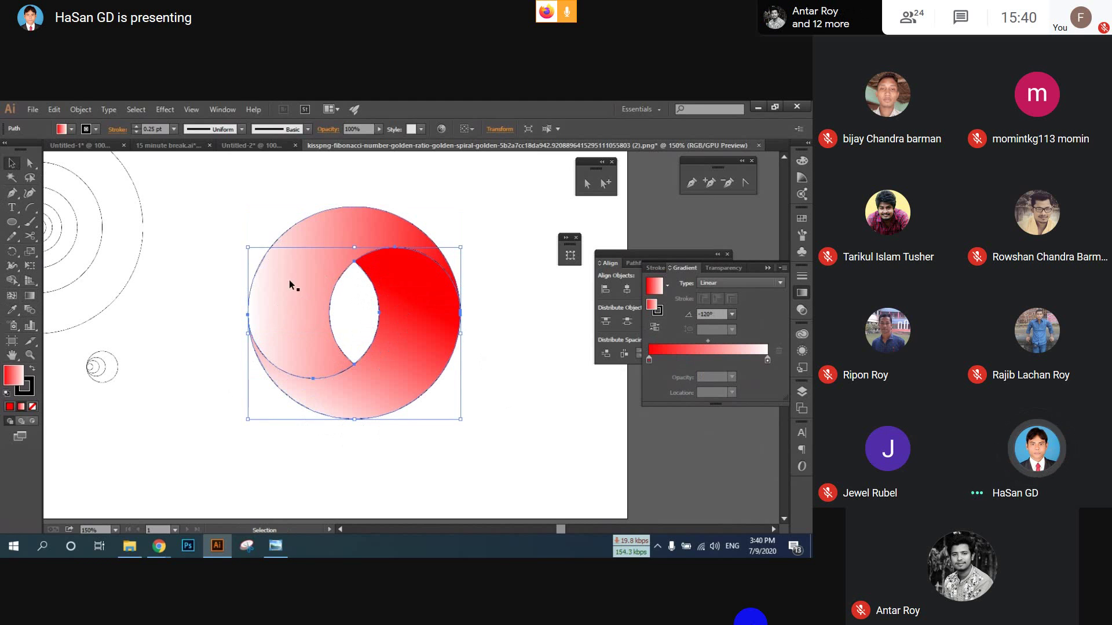
- Redraw the upper crescent's gradient diagonally at about -121°, from white at the upper edge to red at the lower end
click(13, 311)
click(29, 296)
mouse_move(318, 360)
mouse_down()
mouse_move(352, 215)
mouse_move(395, 230)
mouse_move(336, 375)
mouse_up()
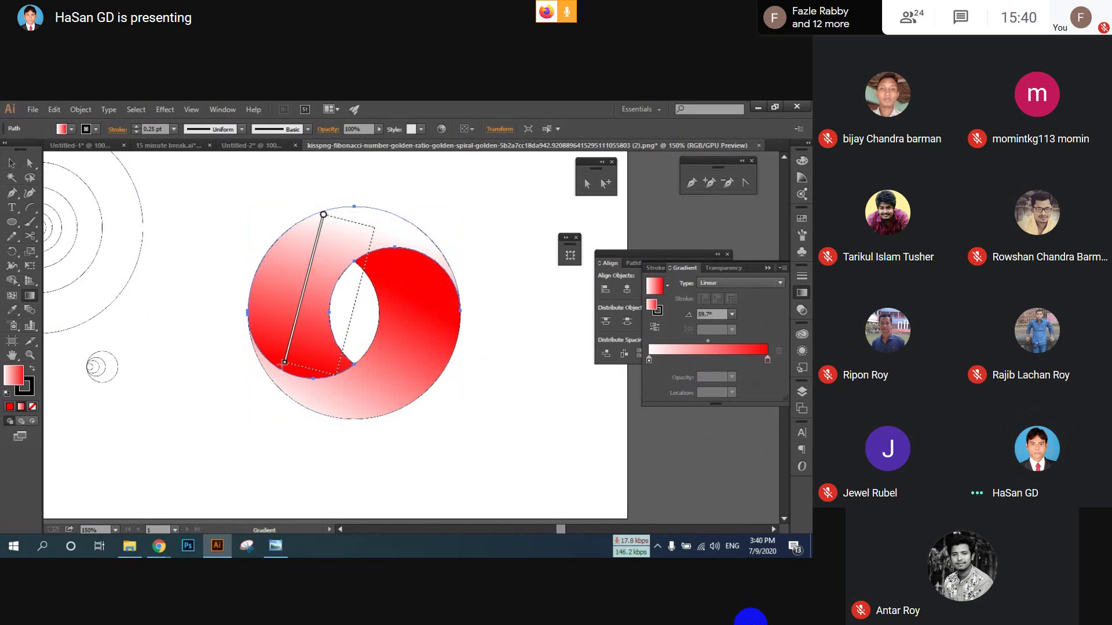
drag(378, 188, 277, 355)
key(v)
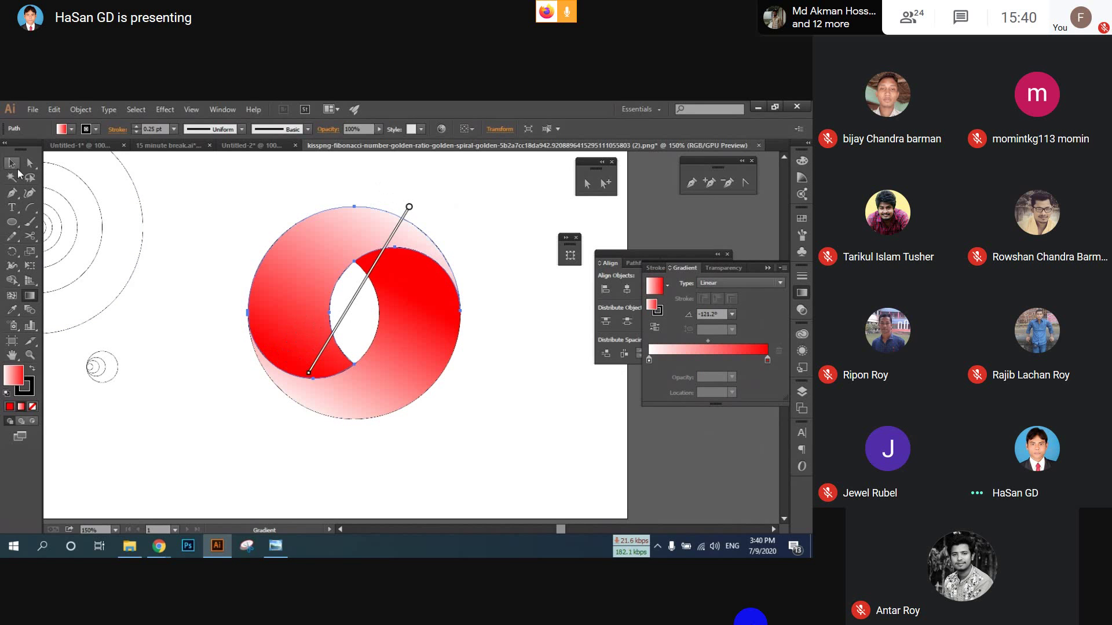
- Remove the stroke from both crescents of the logo
drag(241, 226, 512, 492)
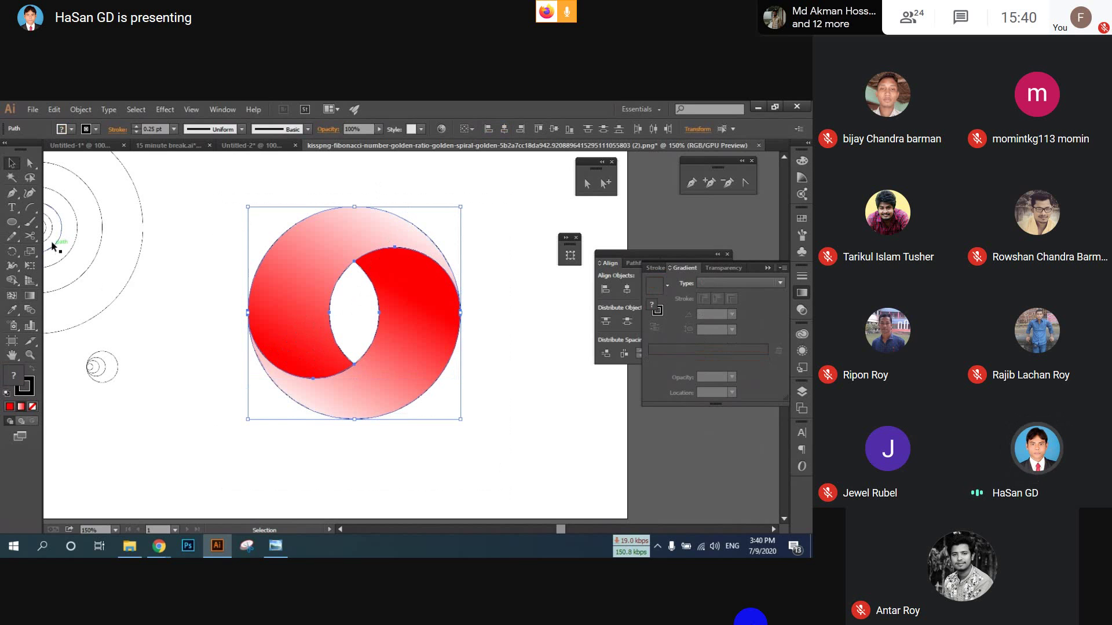
click(32, 406)
click(509, 389)
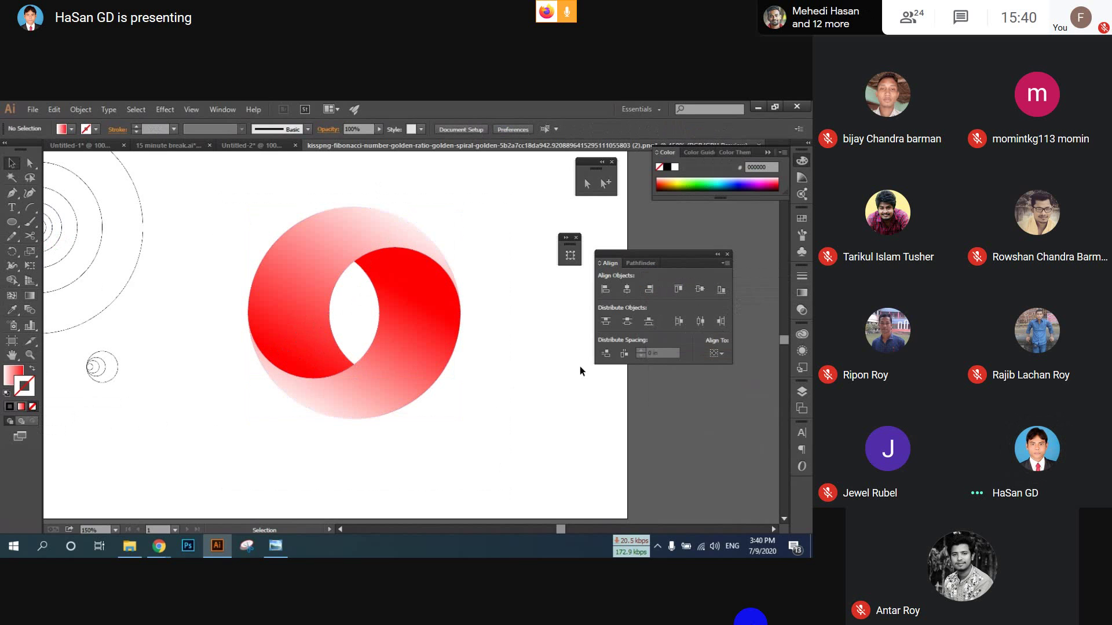
- Delete the leftover small circle set beside the logo and select both crescents
scroll(463, 375, up, 2)
scroll(463, 376, down, 2)
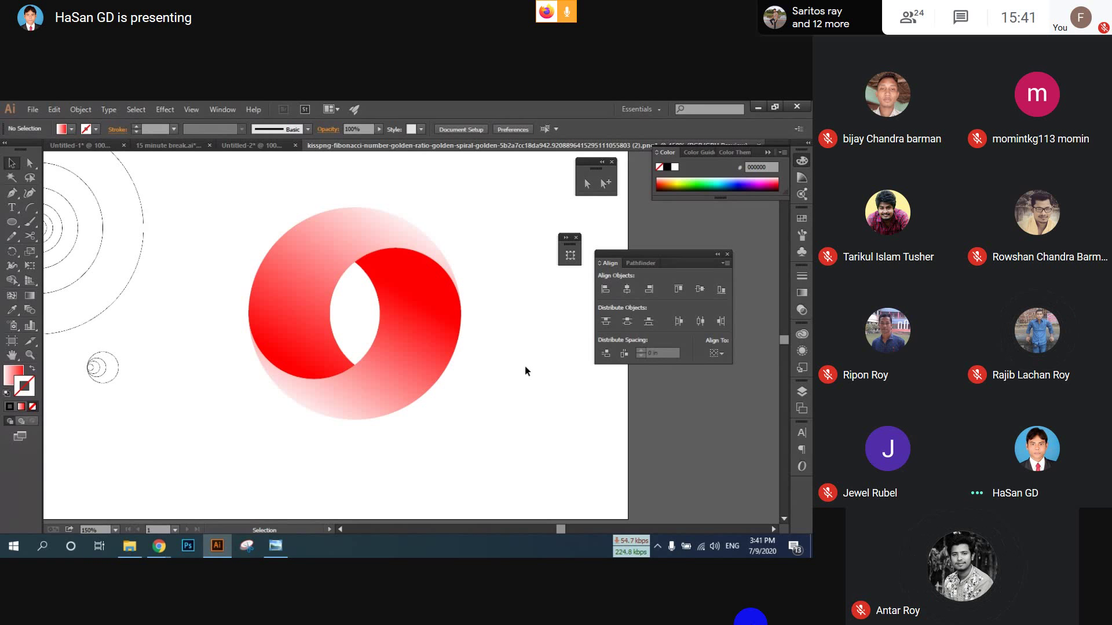
drag(278, 272, 310, 276)
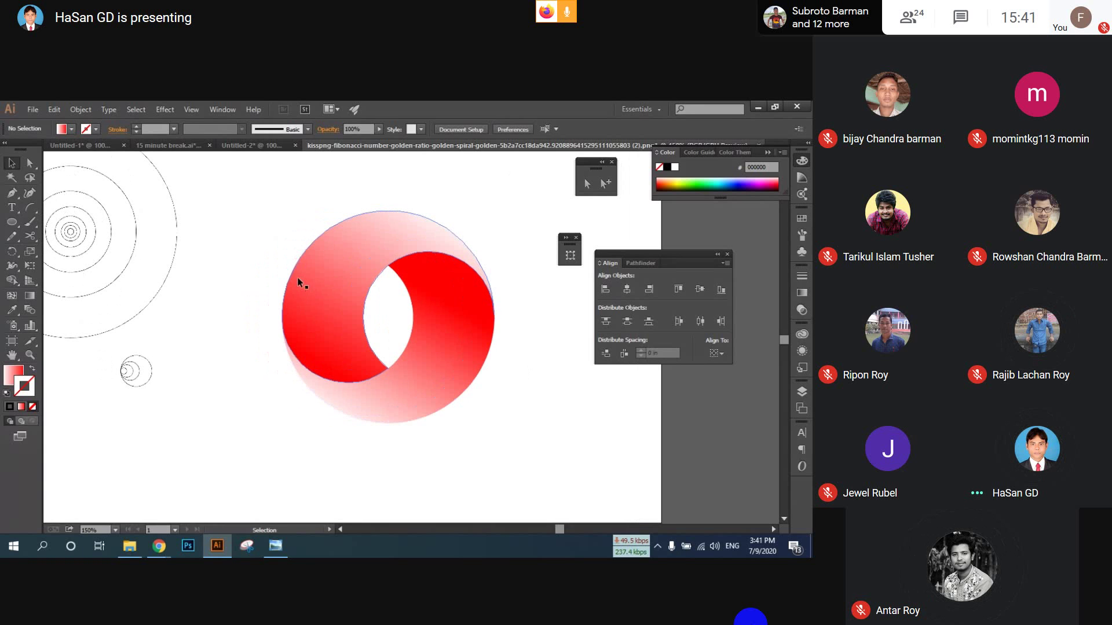
scroll(297, 277, down, 1)
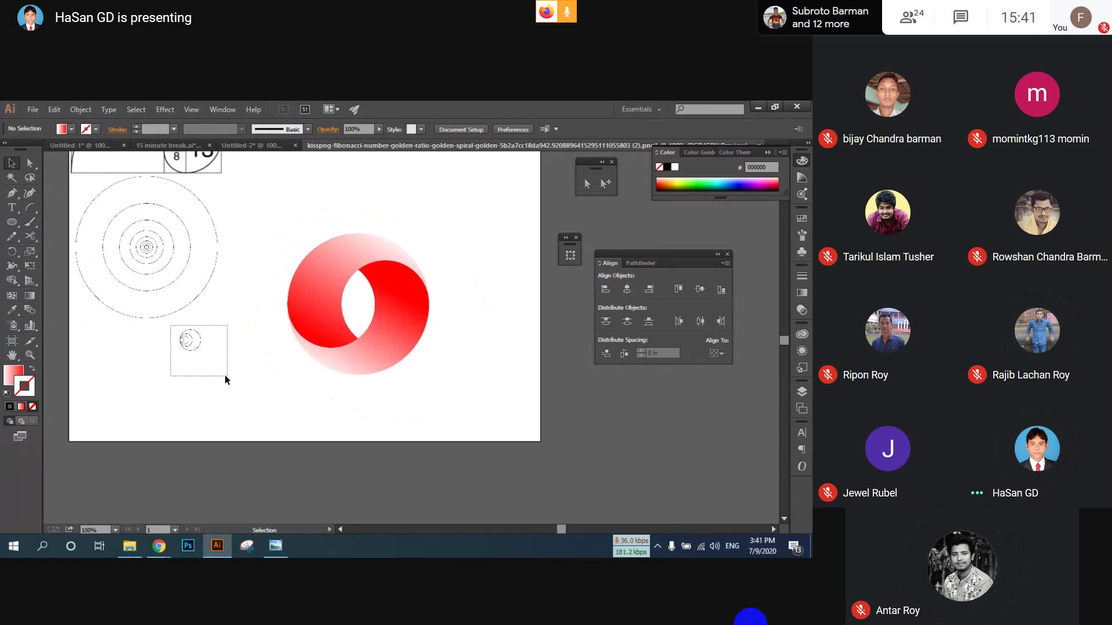
drag(226, 376, 221, 374)
click(259, 276)
drag(288, 233, 451, 370)
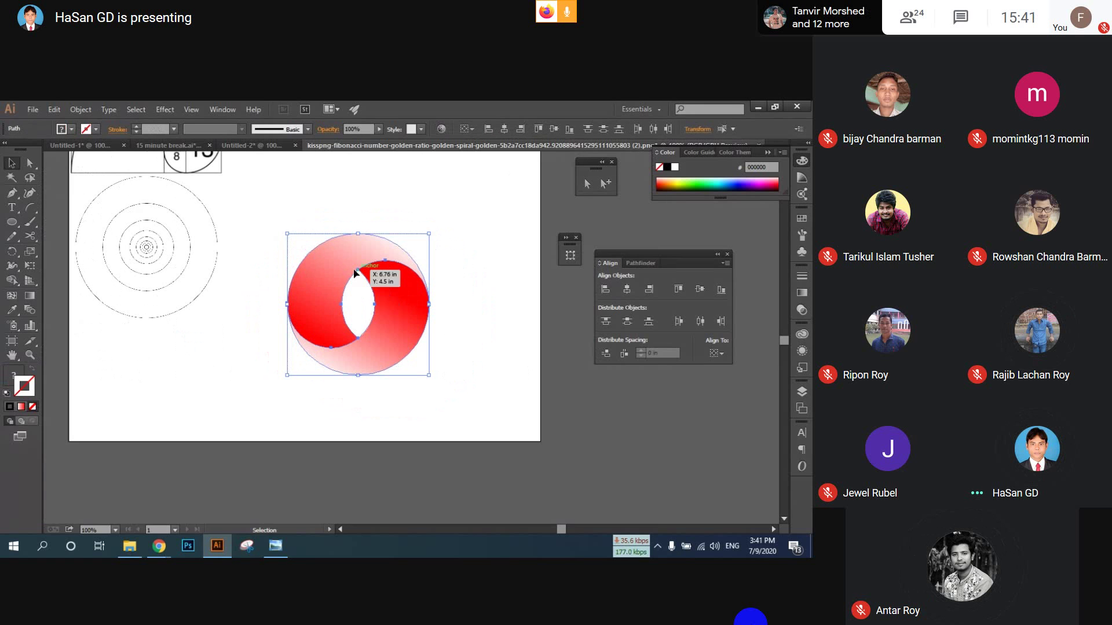
- Move the red gradient ring off the artboard to the empty area beyond its lower-right corner
drag(345, 289, 429, 340)
key(a)
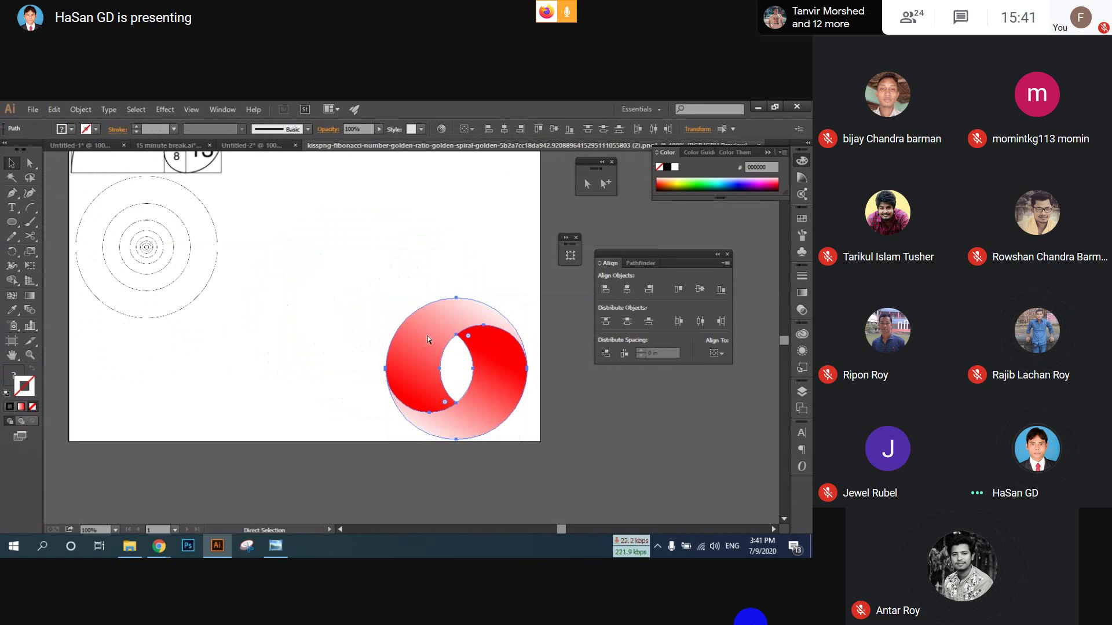
key(v)
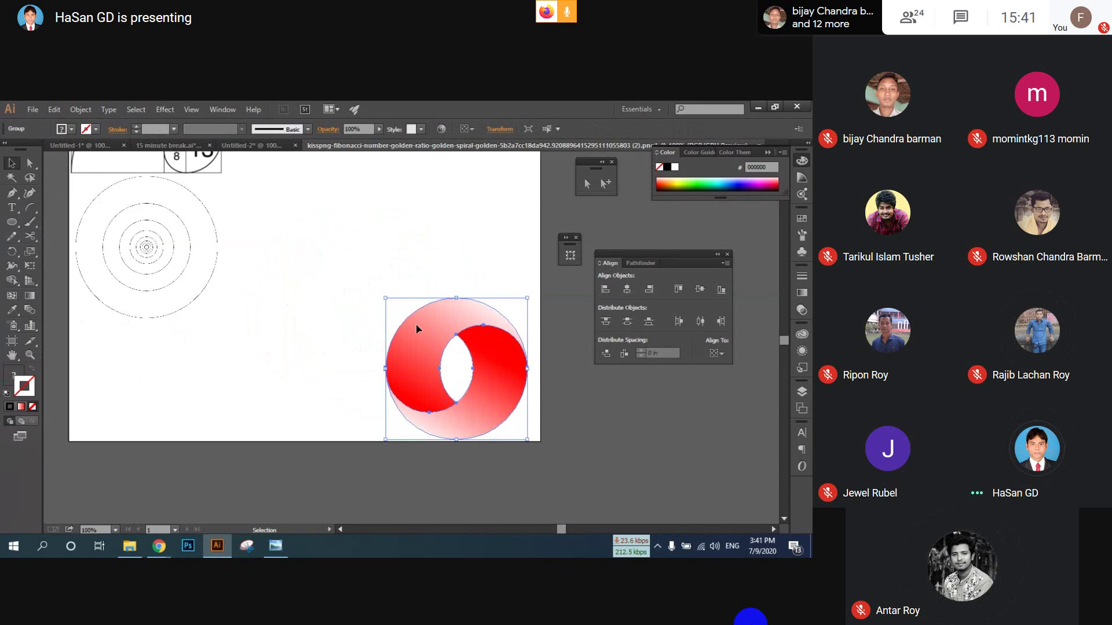
drag(417, 329, 484, 203)
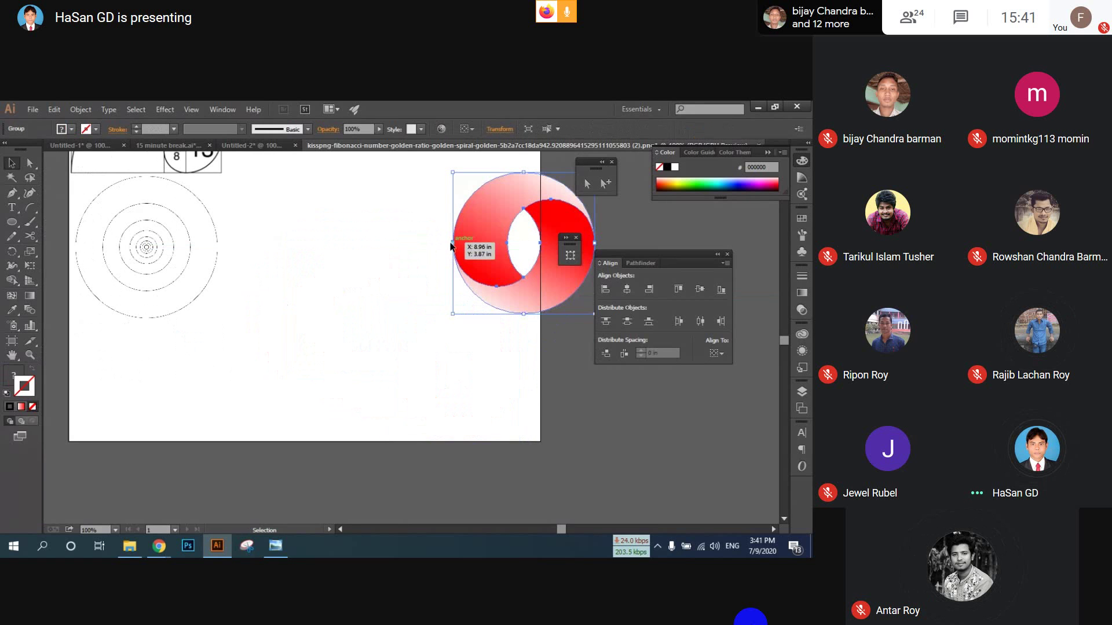
drag(451, 246, 646, 477)
drag(284, 252, 89, 310)
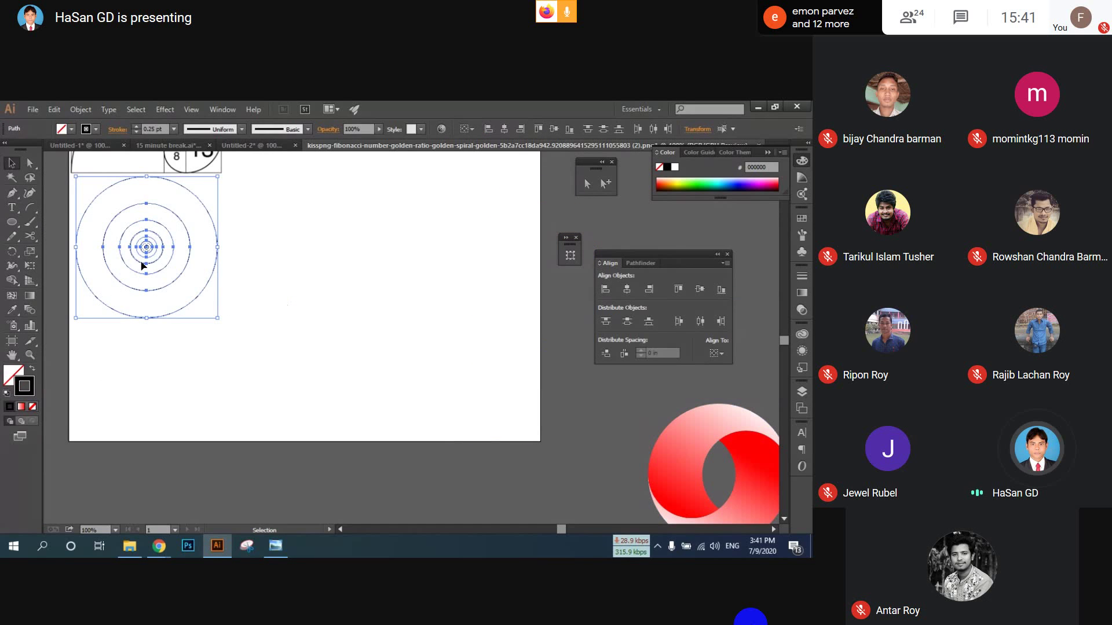
drag(147, 249, 410, 267)
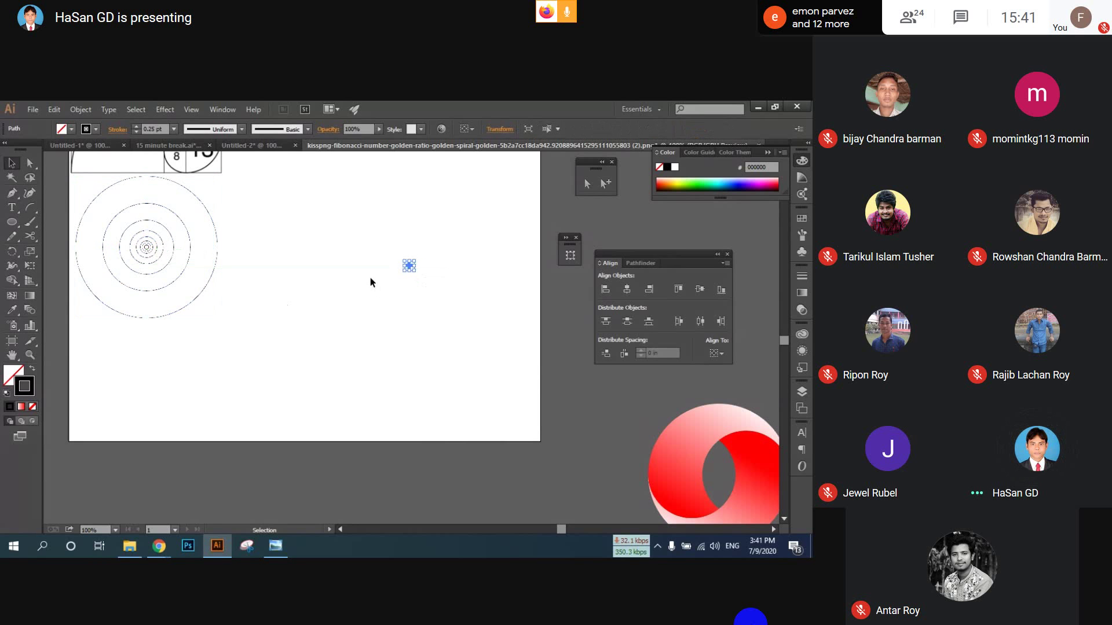
key(ctrl+z)
- Duplicate the whole set of concentric circles horizontally onto the empty right part of the artboard
drag(280, 209, 85, 322)
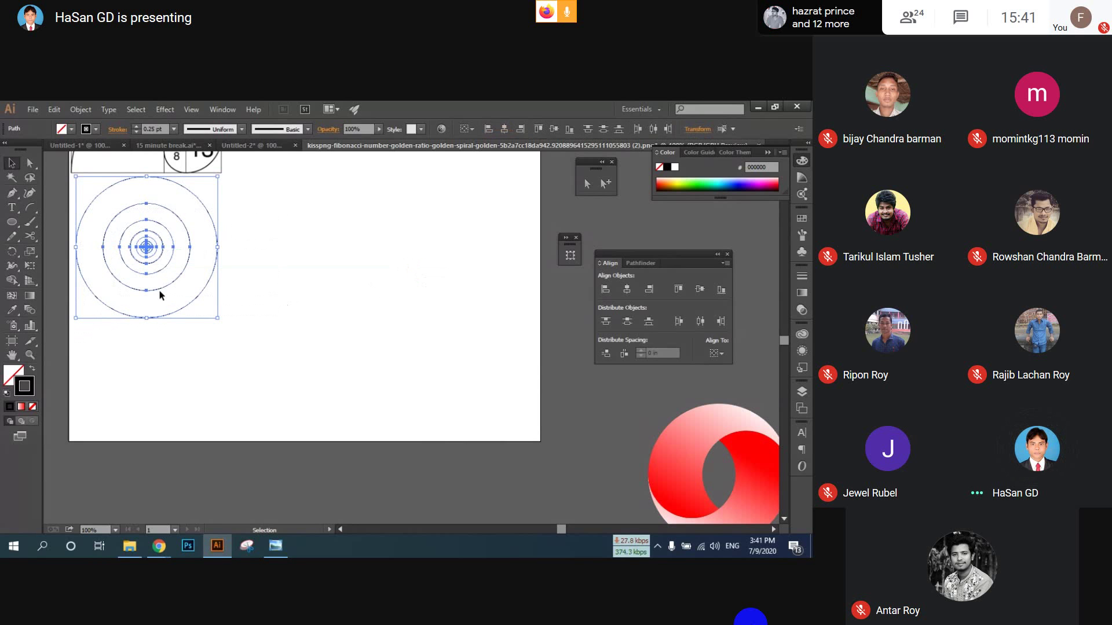
drag(148, 248, 401, 248)
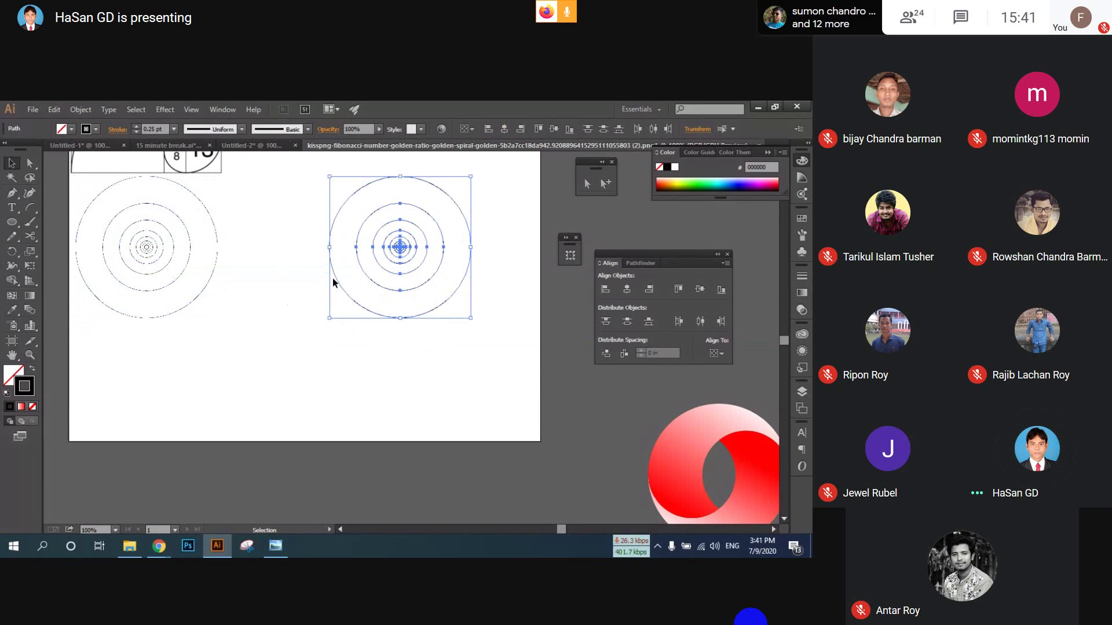
- Delete the stray object lying to the left of the duplicated concentric circles
drag(269, 207, 487, 325)
scroll(484, 323, up, 2)
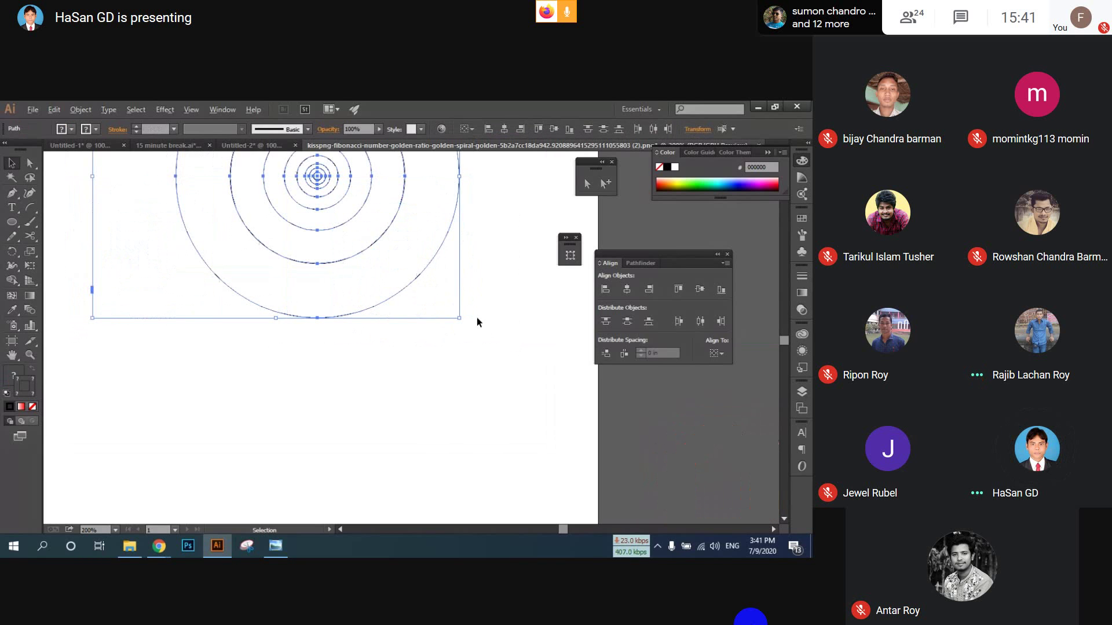
click(113, 265)
click(112, 266)
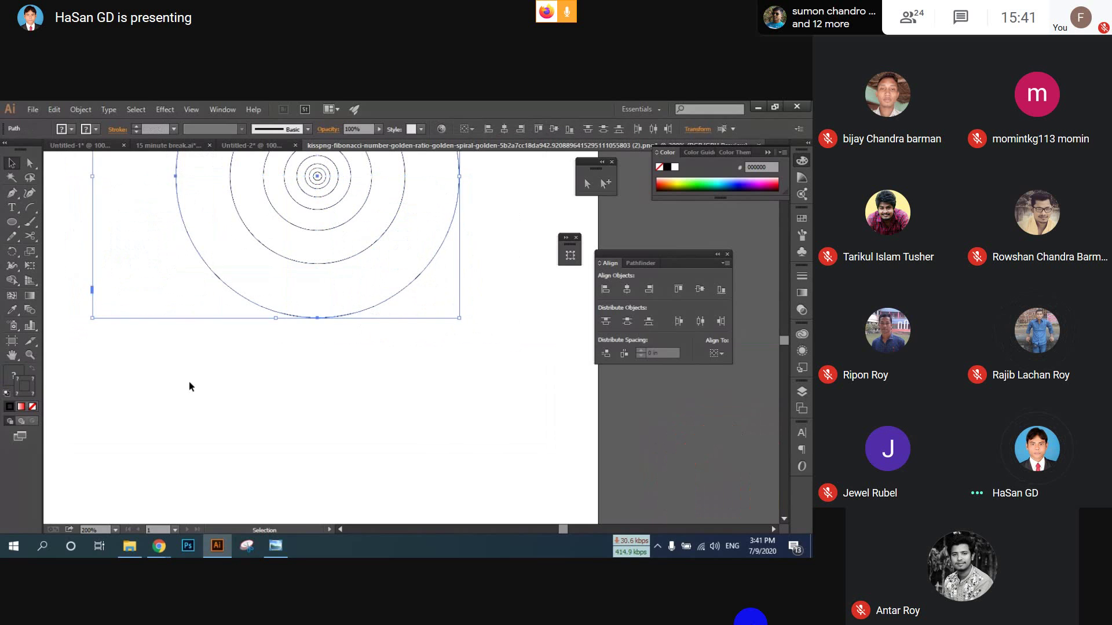
click(188, 381)
drag(110, 312, 76, 267)
key(Delete)
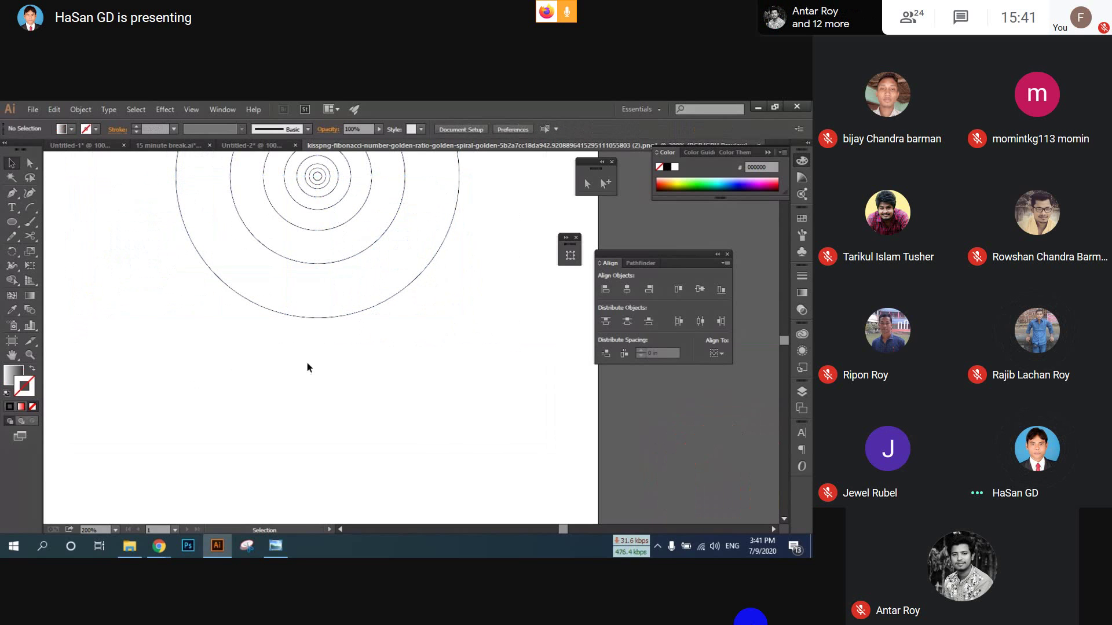
- Align all the duplicated concentric circles to their common left edge
drag(298, 345, 331, 476)
drag(195, 224, 468, 453)
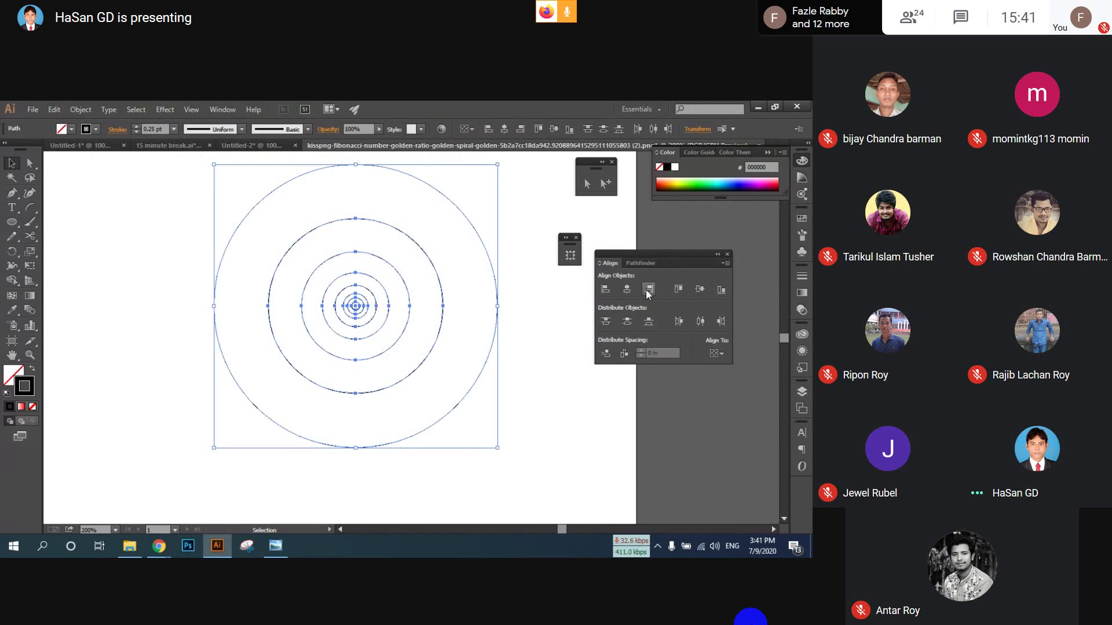
click(605, 293)
click(304, 353)
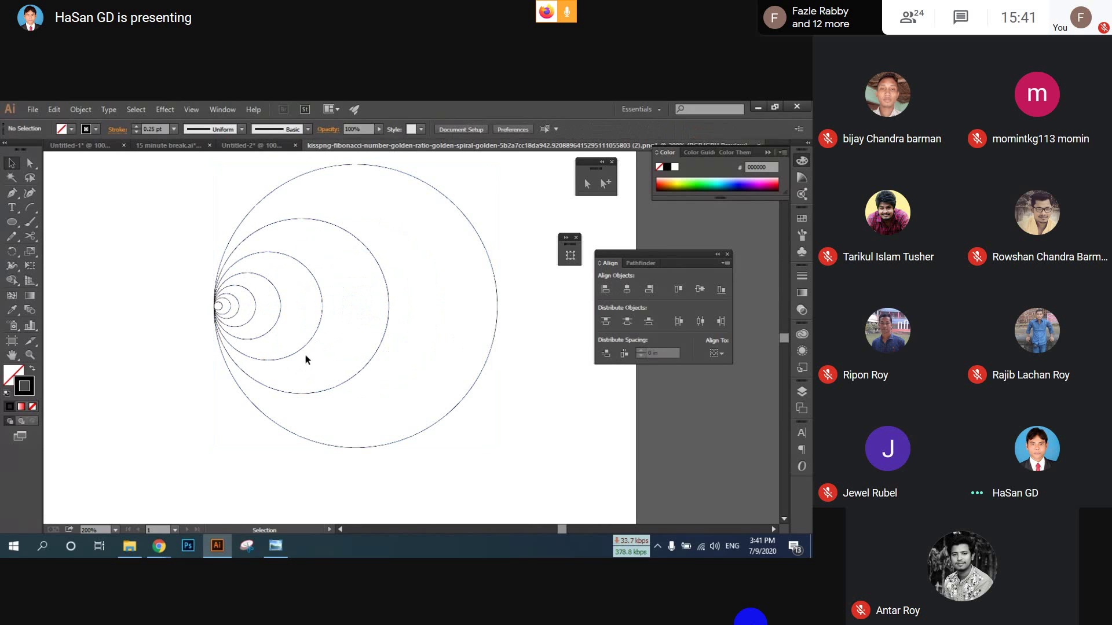
- Delete the smallest visible circle at the left tangent point of the aligned circles
scroll(268, 346, up, 2)
scroll(268, 347, up, 1)
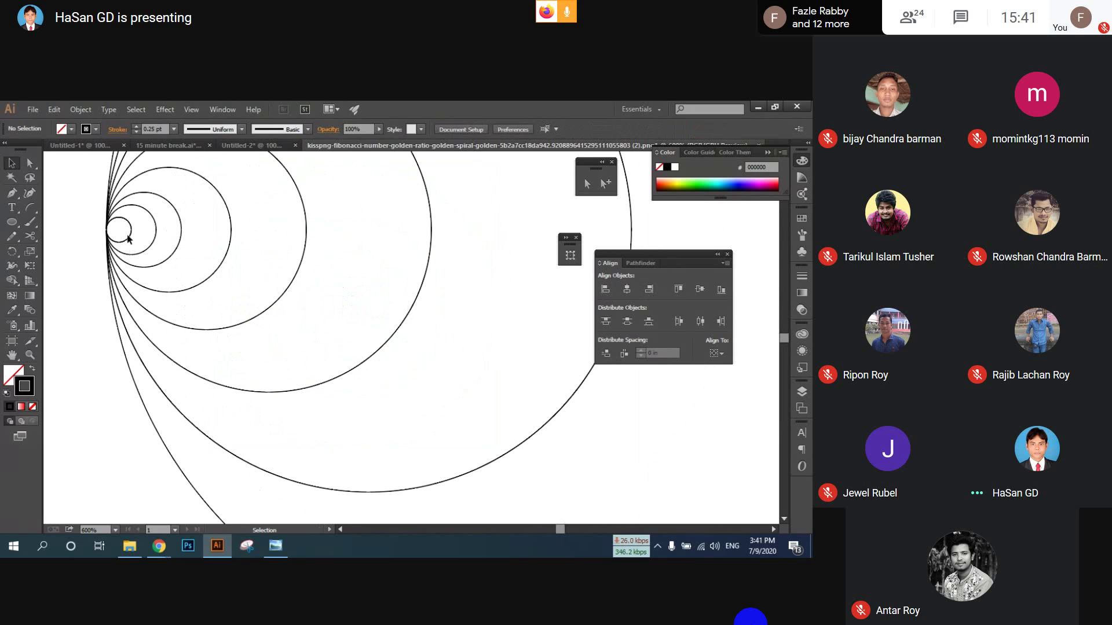
click(129, 237)
key(Delete)
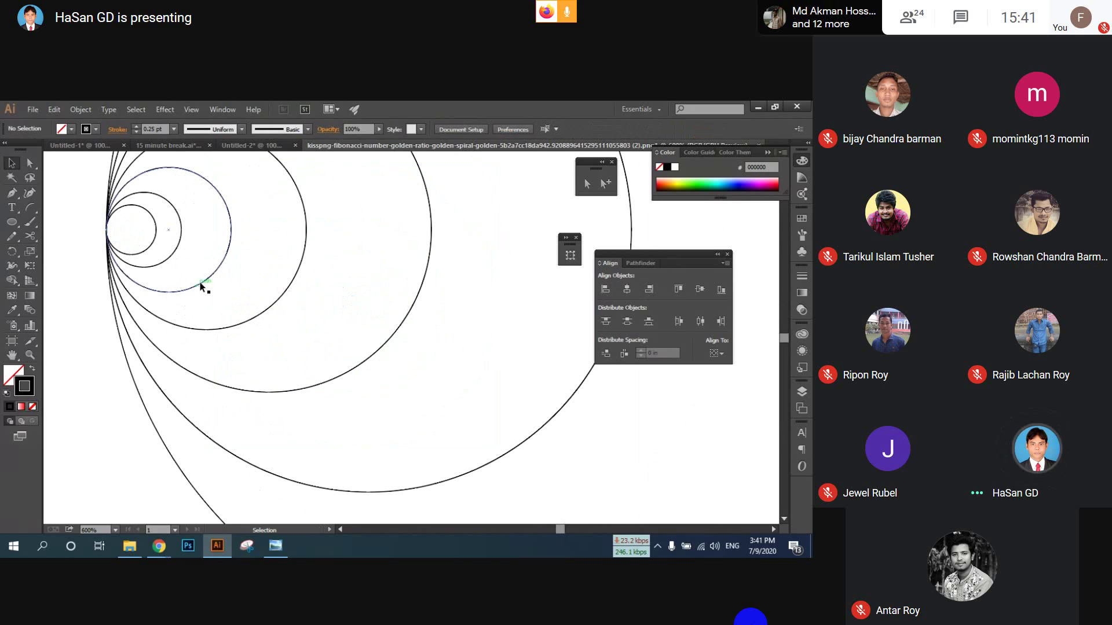
- Duplicate all the inner circles in place, leaving out the largest outer circle
scroll(202, 285, down, 3)
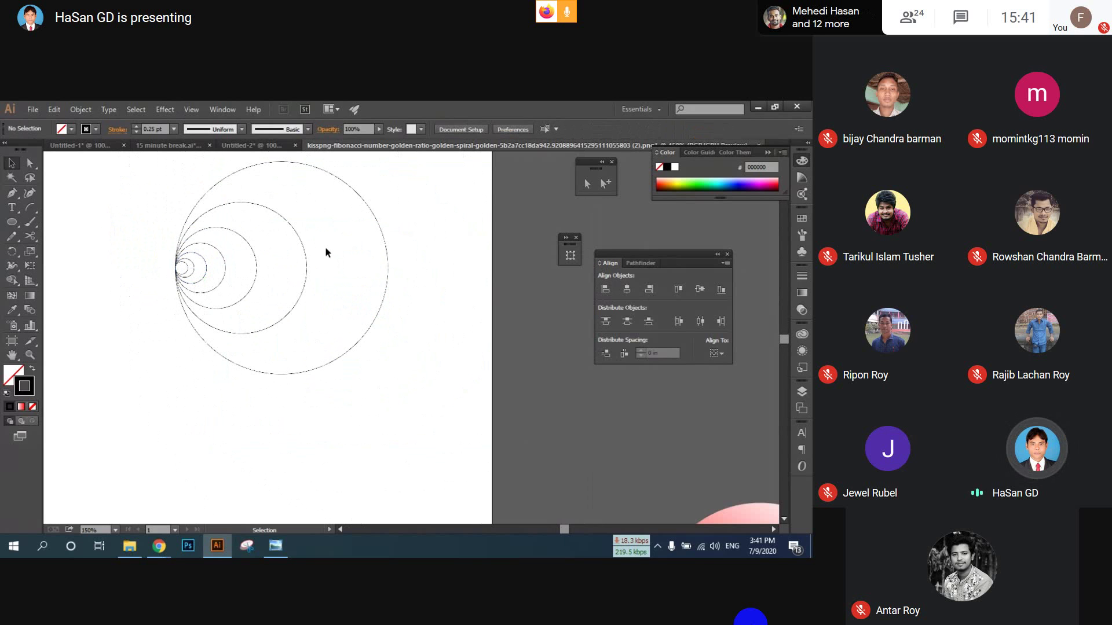
drag(326, 249, 181, 278)
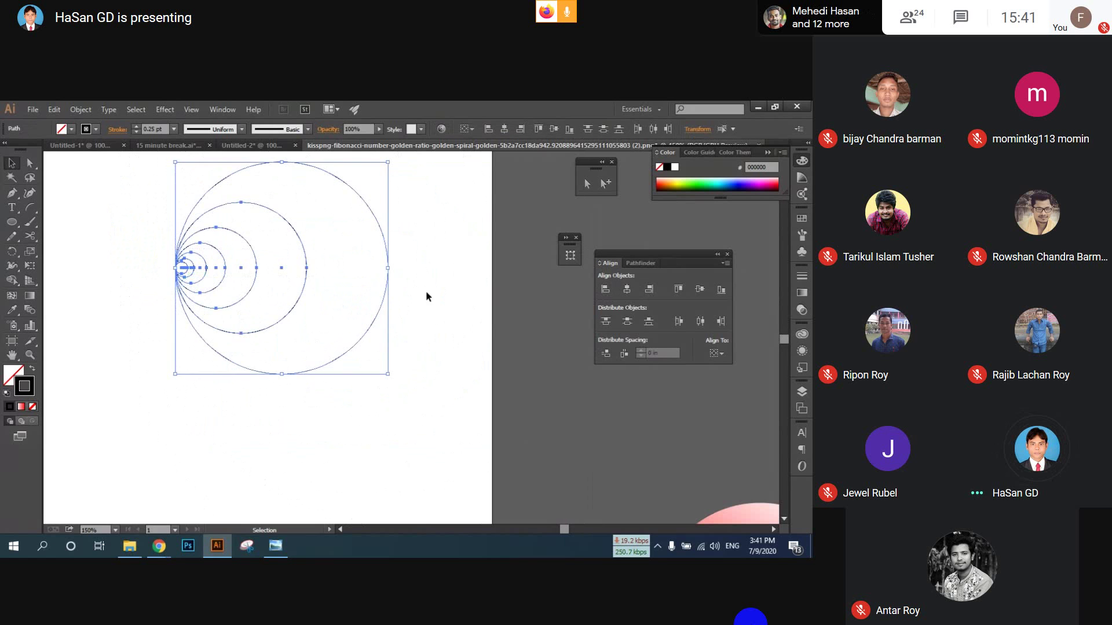
click(348, 295)
drag(316, 282, 186, 273)
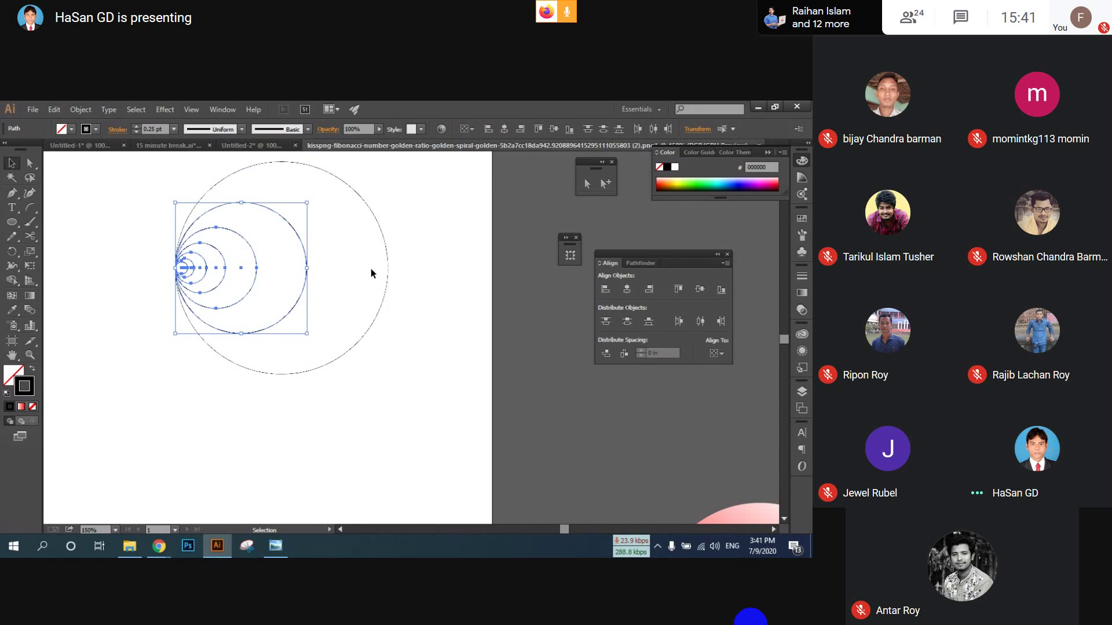
- Make the largest circle the key object and align the duplicated inner circles to its right edge
shift+click(386, 255)
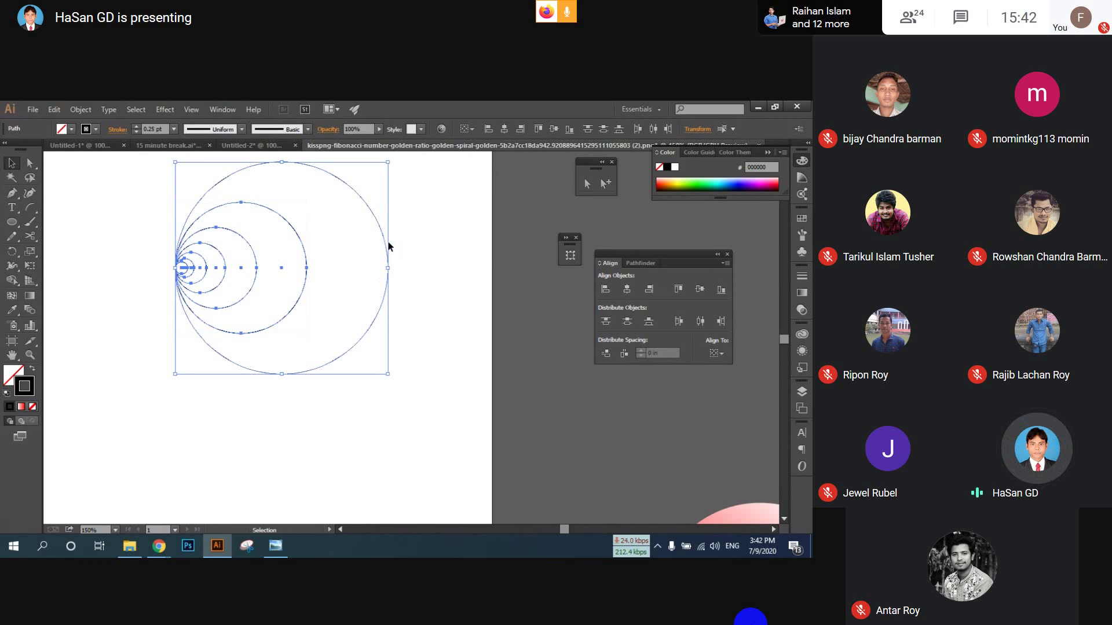
click(385, 237)
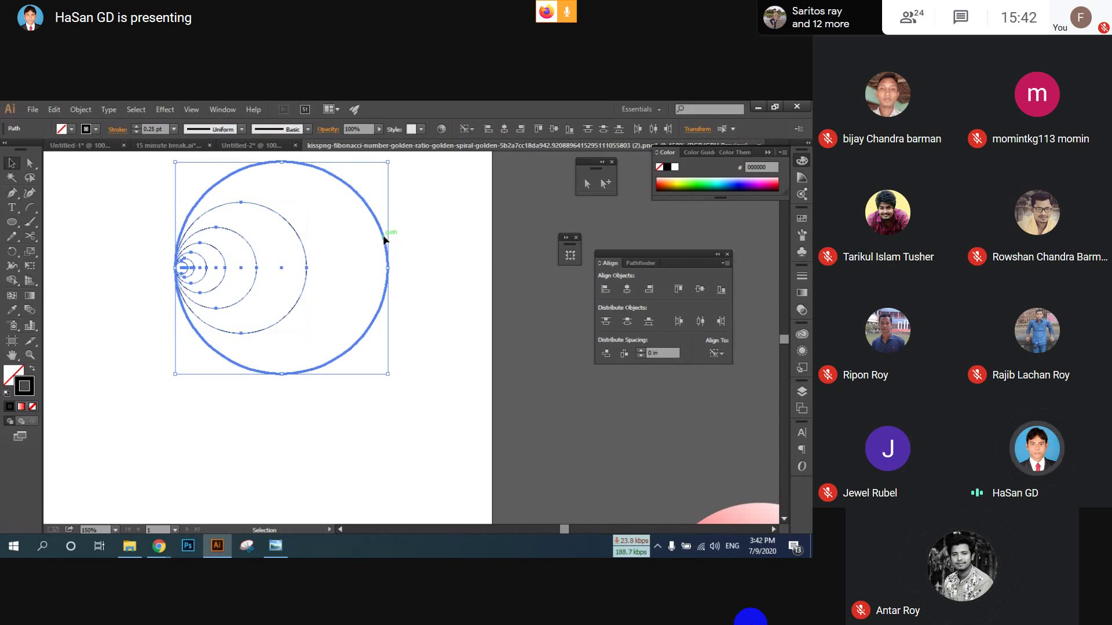
click(724, 356)
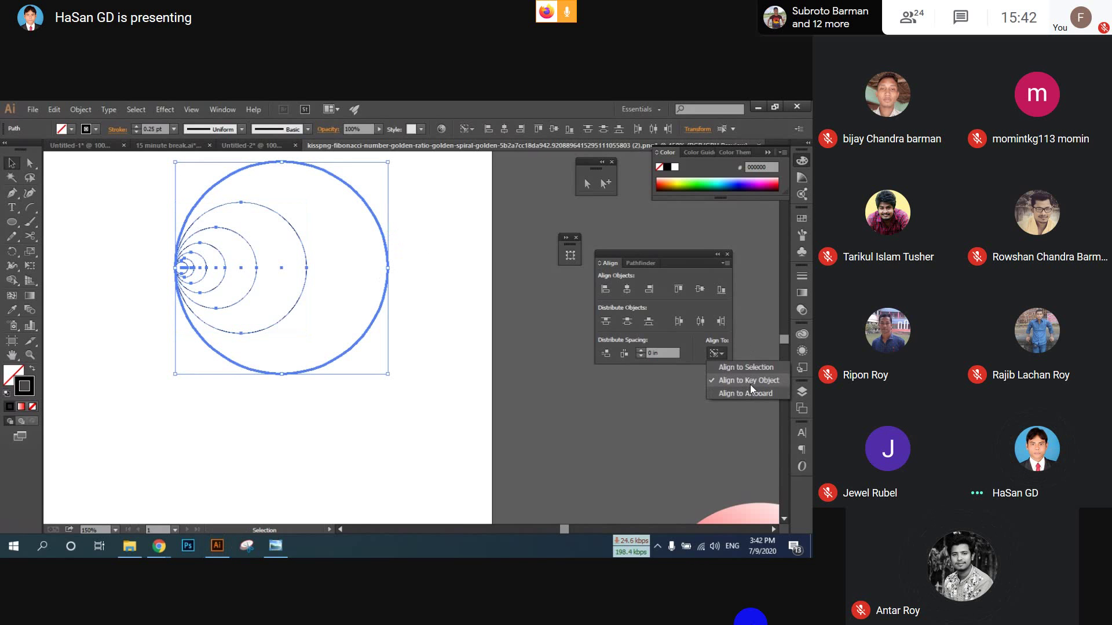
click(630, 304)
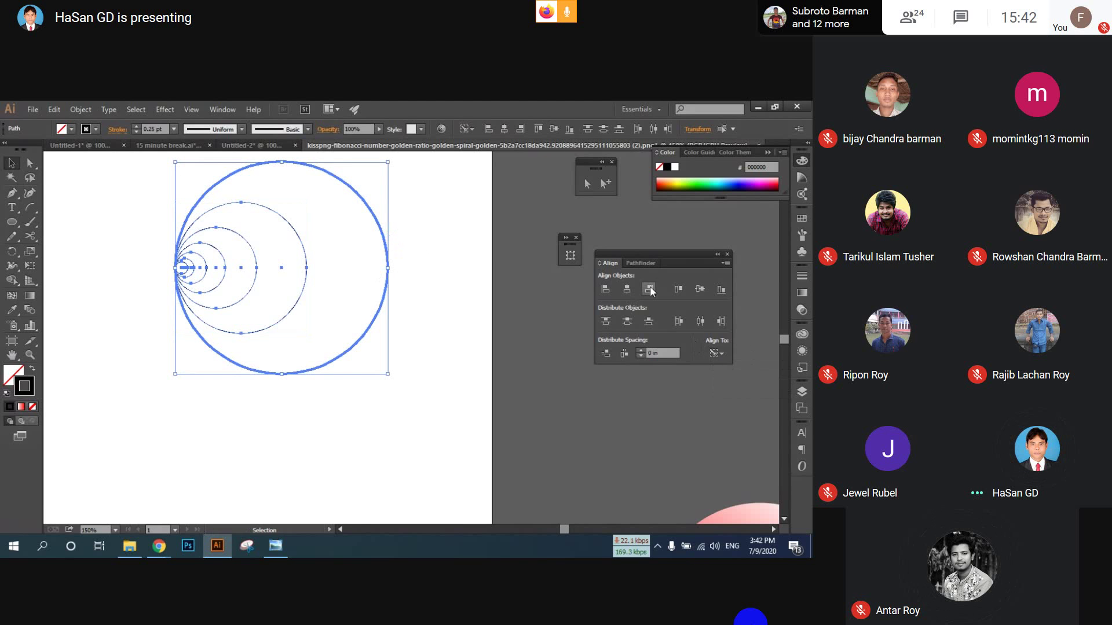
click(650, 289)
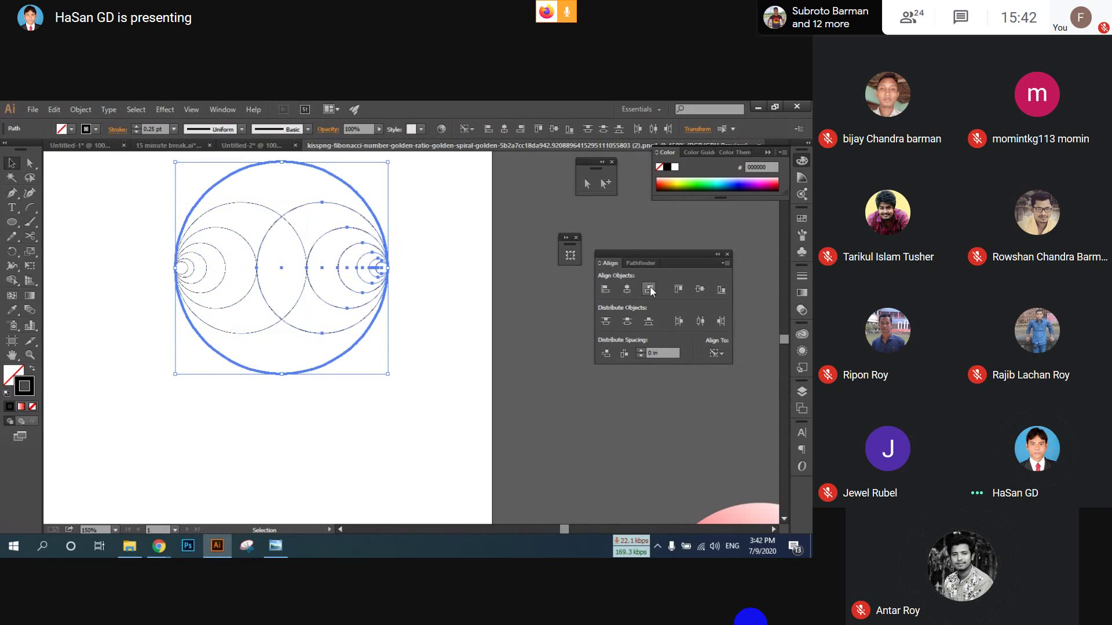
click(425, 395)
- Merge the overlapping circle regions with Shape Builder into three S-curved bands: upper crescent with right circles, lower crescent with left circles, and the middle
key(space)
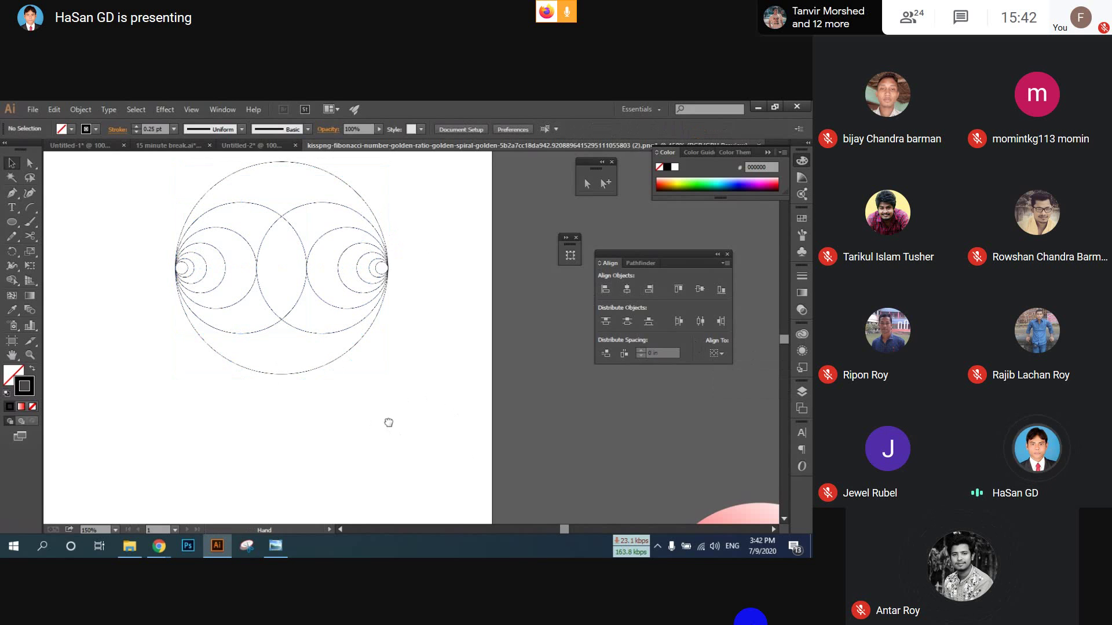
drag(388, 423, 448, 456)
drag(211, 230, 538, 465)
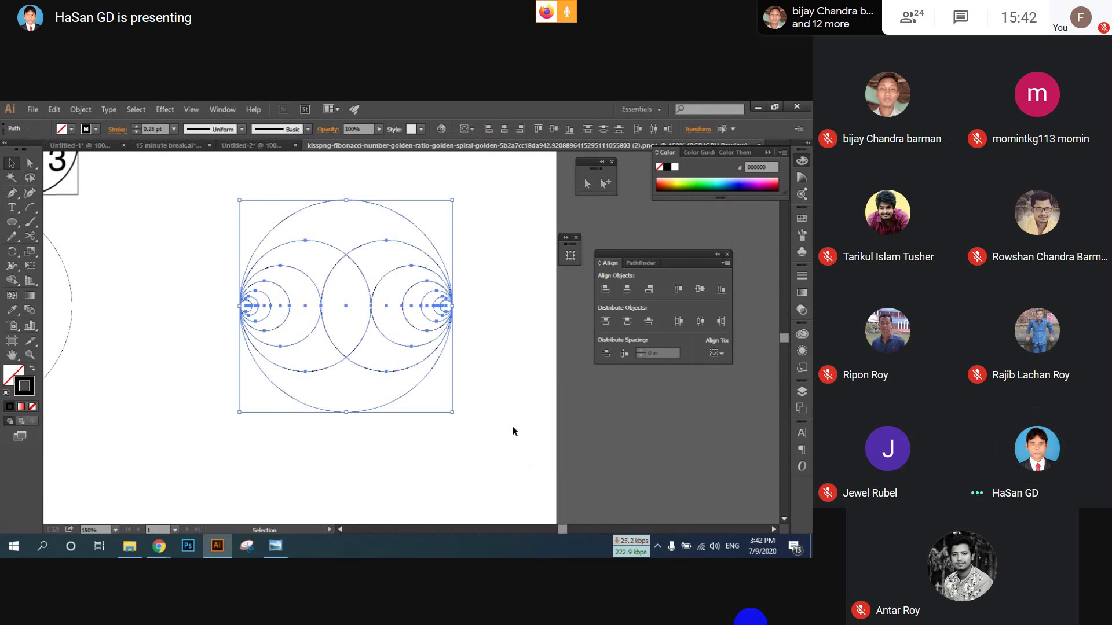
click(12, 280)
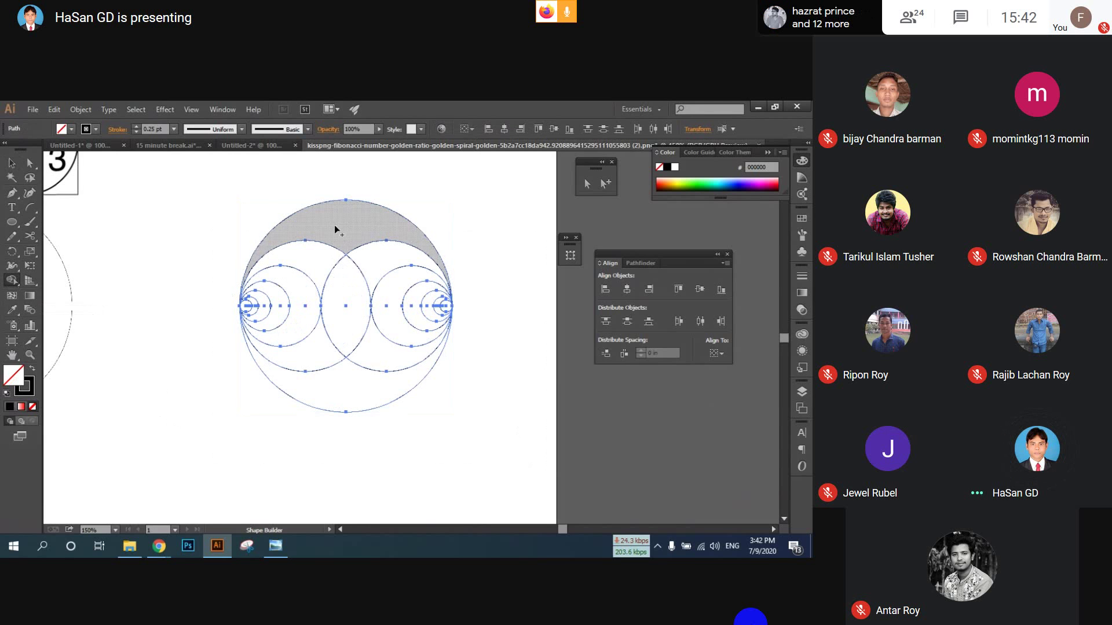
mouse_move(334, 225)
mouse_down()
mouse_move(406, 263)
mouse_move(422, 320)
mouse_move(450, 312)
mouse_up()
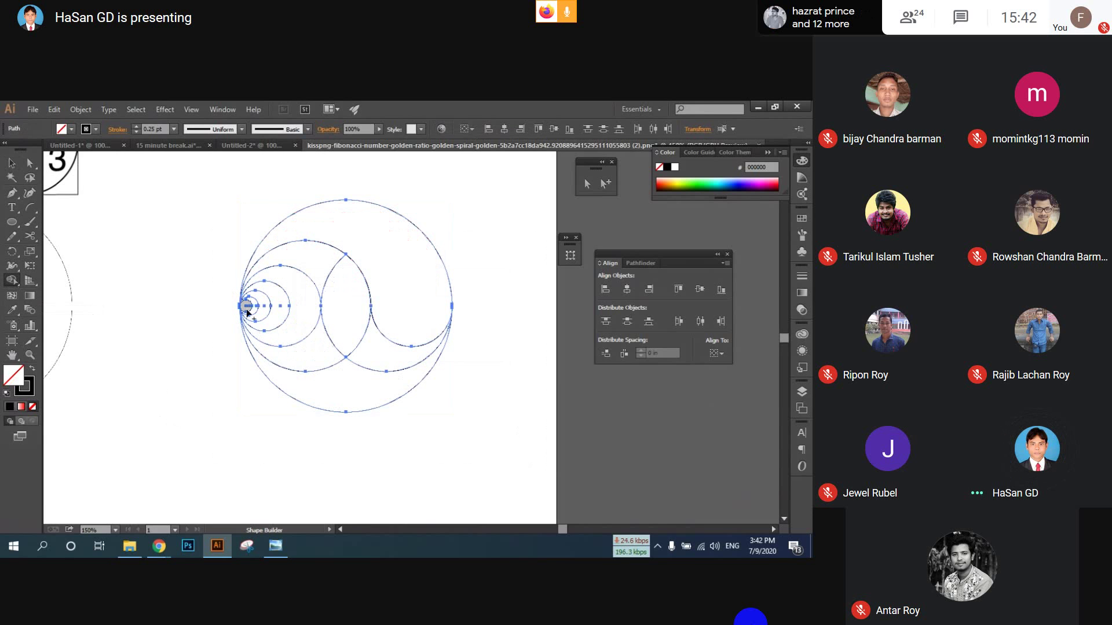
mouse_move(312, 331)
mouse_down()
mouse_move(323, 377)
mouse_move(362, 400)
mouse_up()
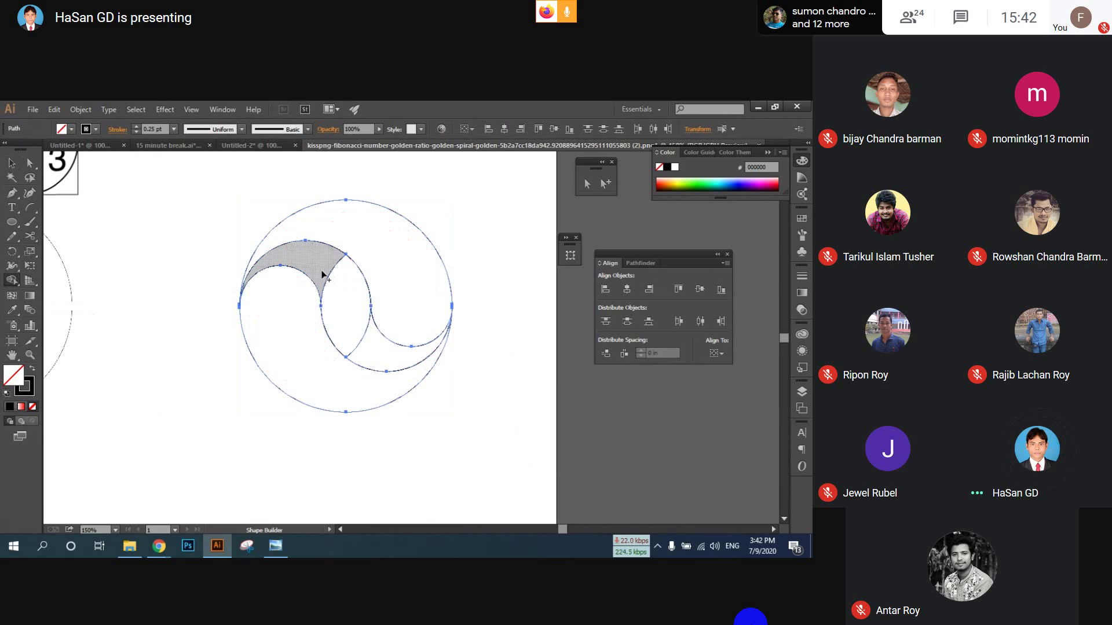
drag(323, 275, 373, 355)
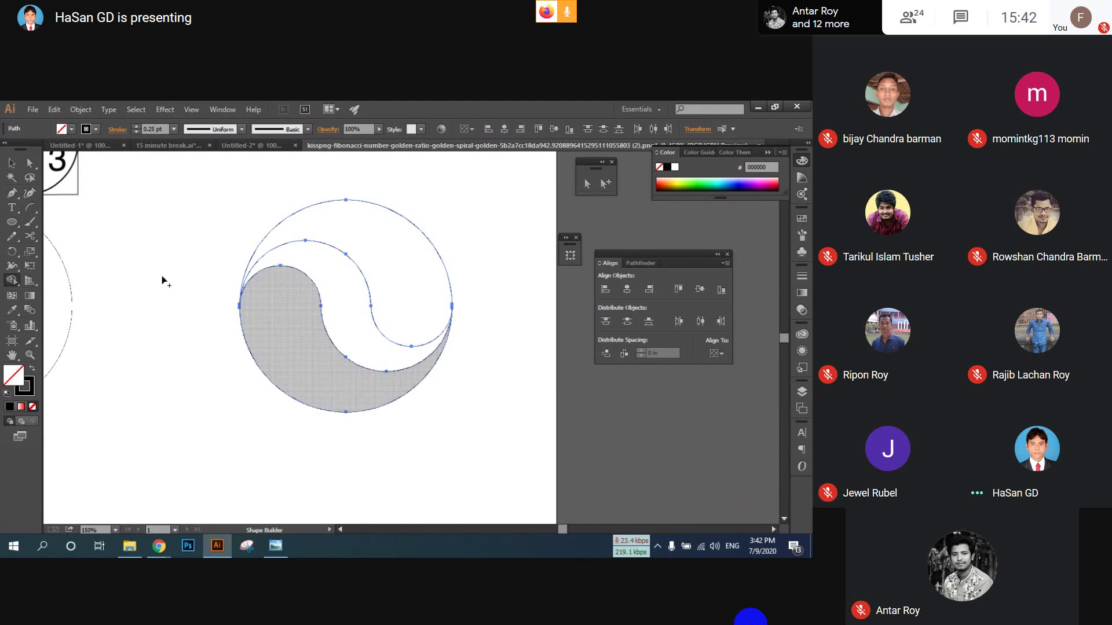
- Sample the red gradient ring with the Eyedropper to apply its appearance to the selected swirl shapes
click(10, 165)
key(ctrl+minus)
key(ctrl+minus)
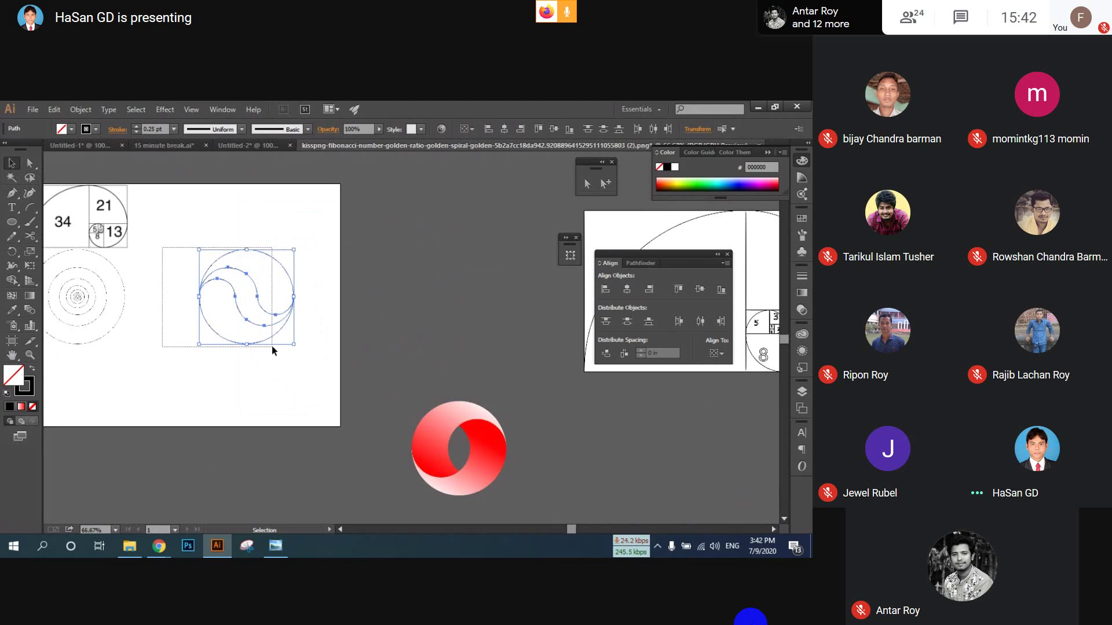
click(13, 311)
click(453, 438)
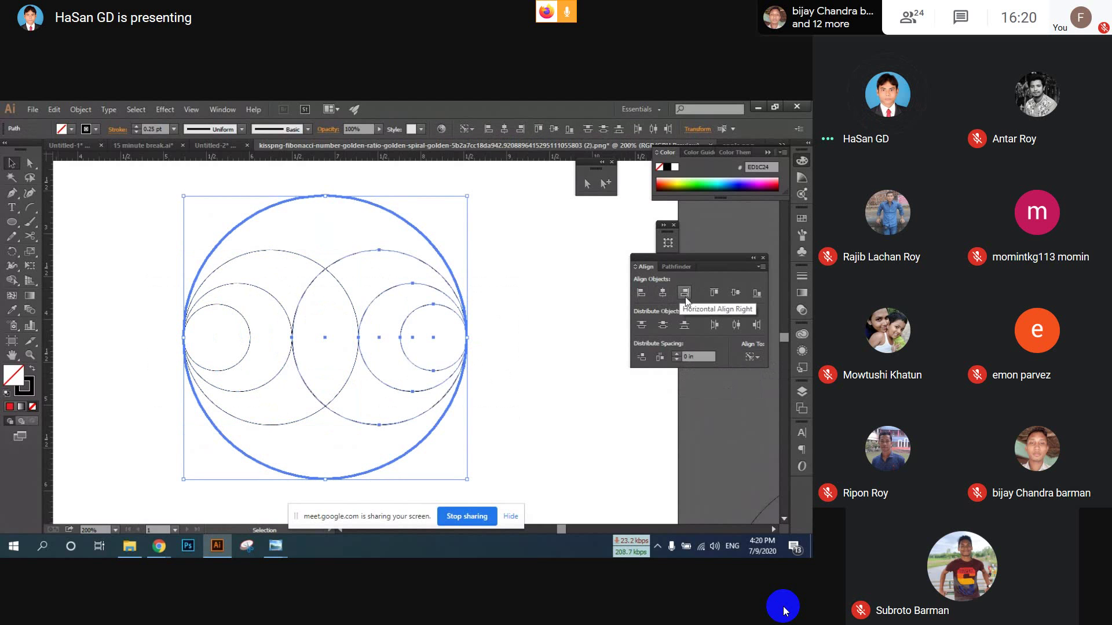
- Select all the circles and merge their overlapping regions with Shape Builder into an upper swirl, a lower swirl and a middle S-shaped band
drag(145, 242, 502, 450)
click(18, 281)
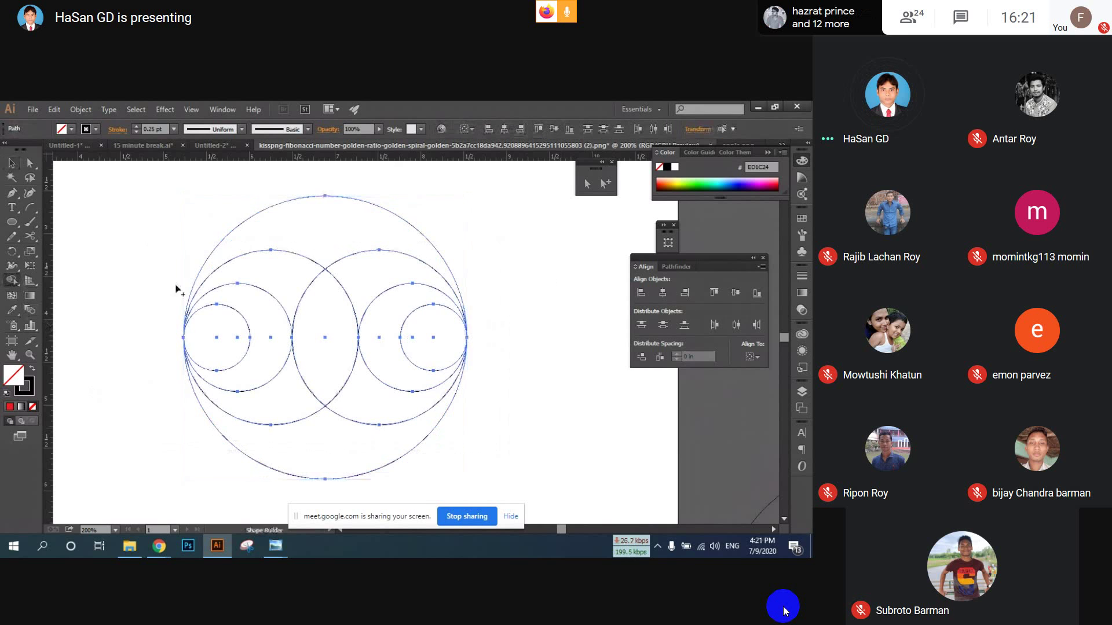
click(232, 352)
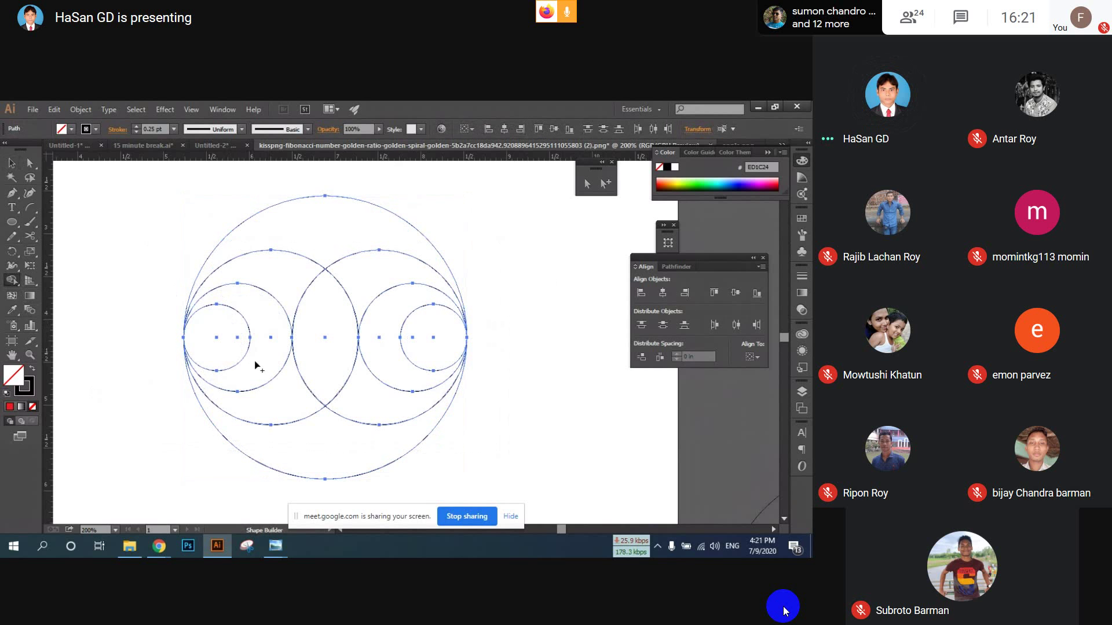
mouse_move(255, 366)
mouse_down()
mouse_move(244, 348)
mouse_move(340, 235)
mouse_move(333, 261)
mouse_up()
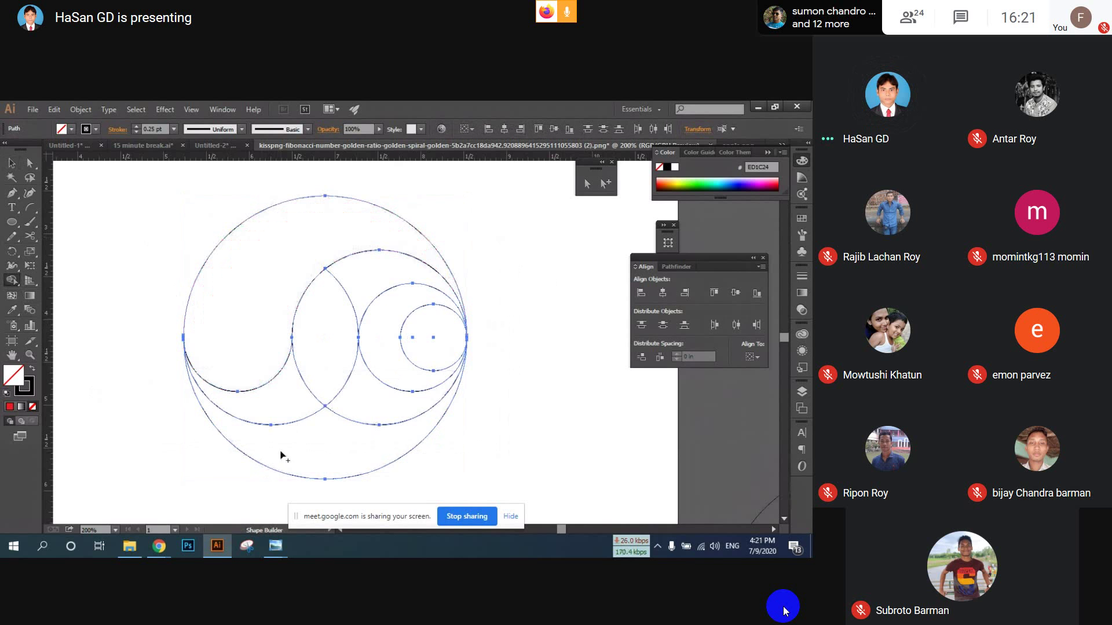
mouse_move(284, 458)
mouse_down()
mouse_move(386, 367)
mouse_move(420, 324)
mouse_move(404, 284)
mouse_up()
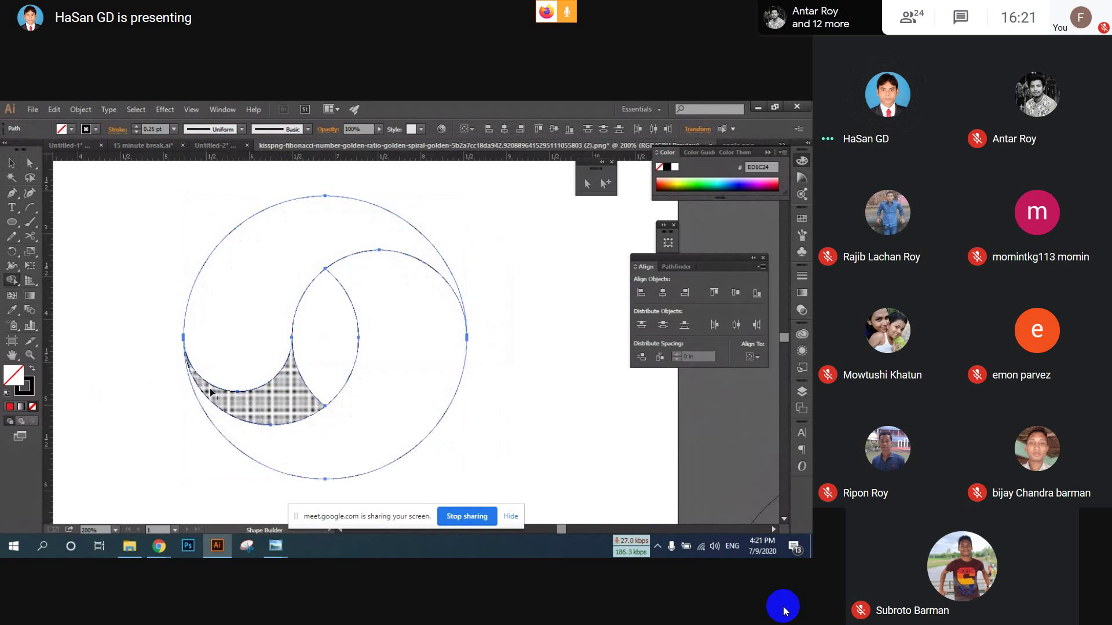
mouse_move(212, 394)
mouse_down()
mouse_move(236, 435)
mouse_move(360, 409)
mouse_move(471, 318)
mouse_up()
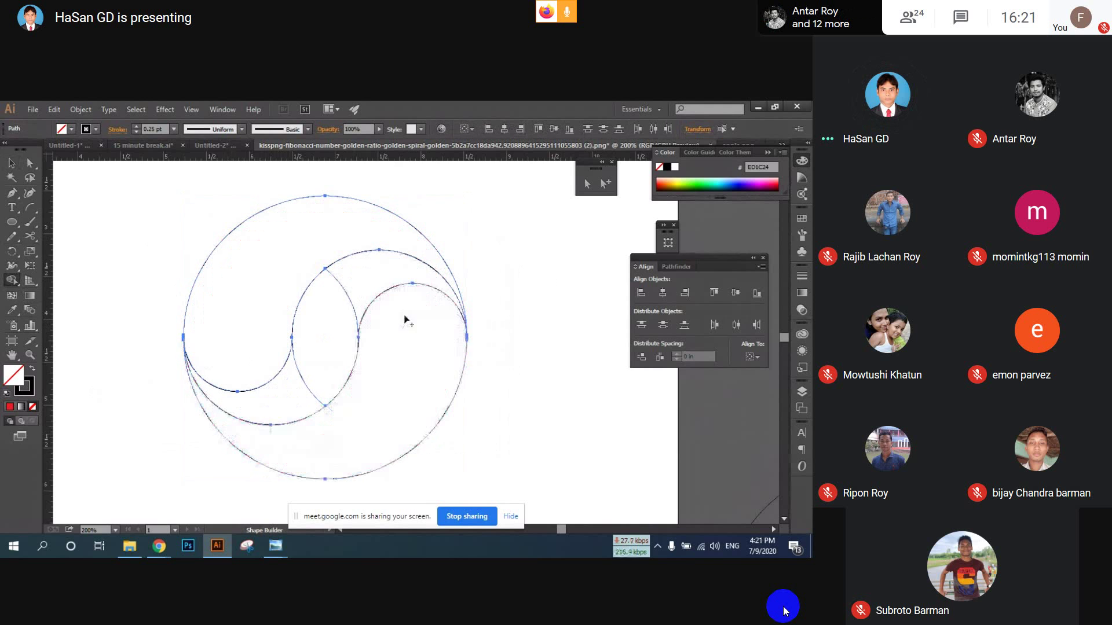
mouse_move(355, 290)
mouse_down()
mouse_move(316, 321)
mouse_move(287, 379)
mouse_up()
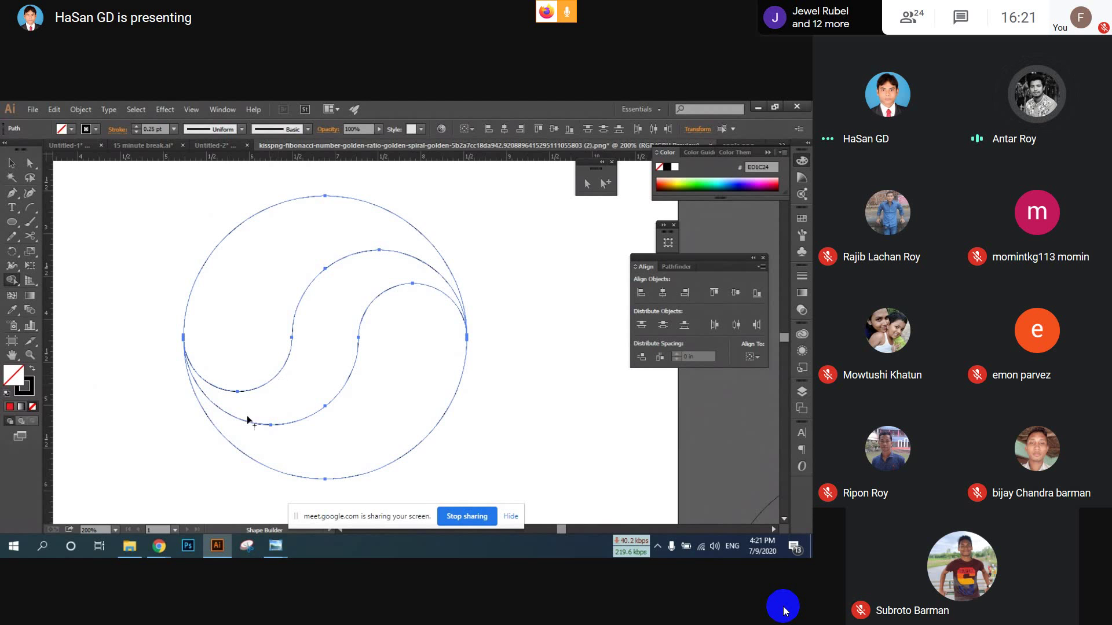
mouse_move(158, 549)
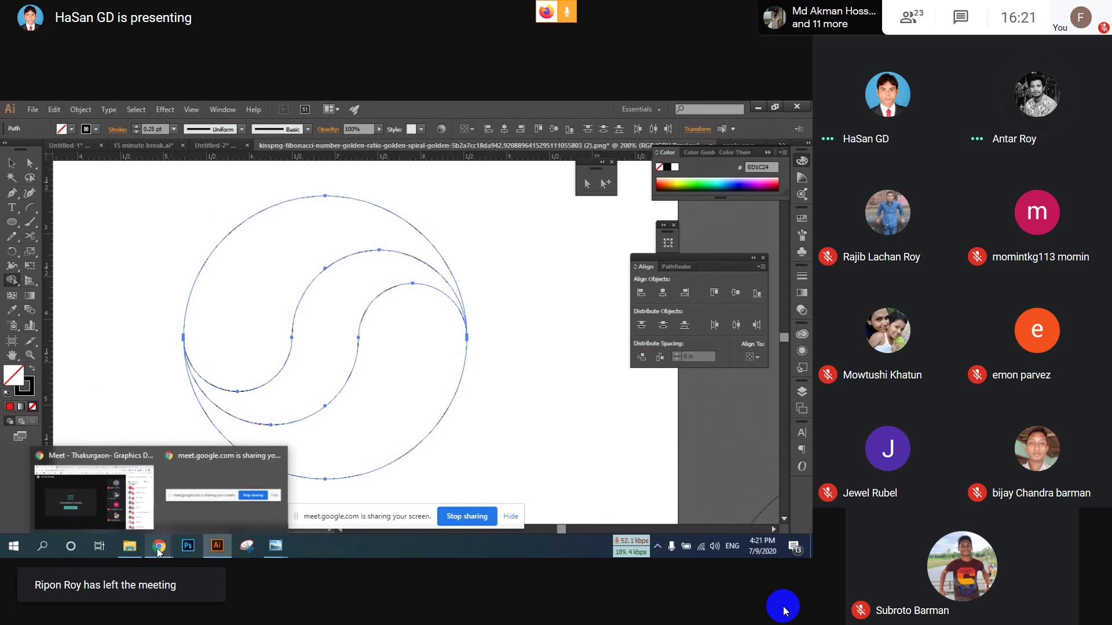
click(521, 322)
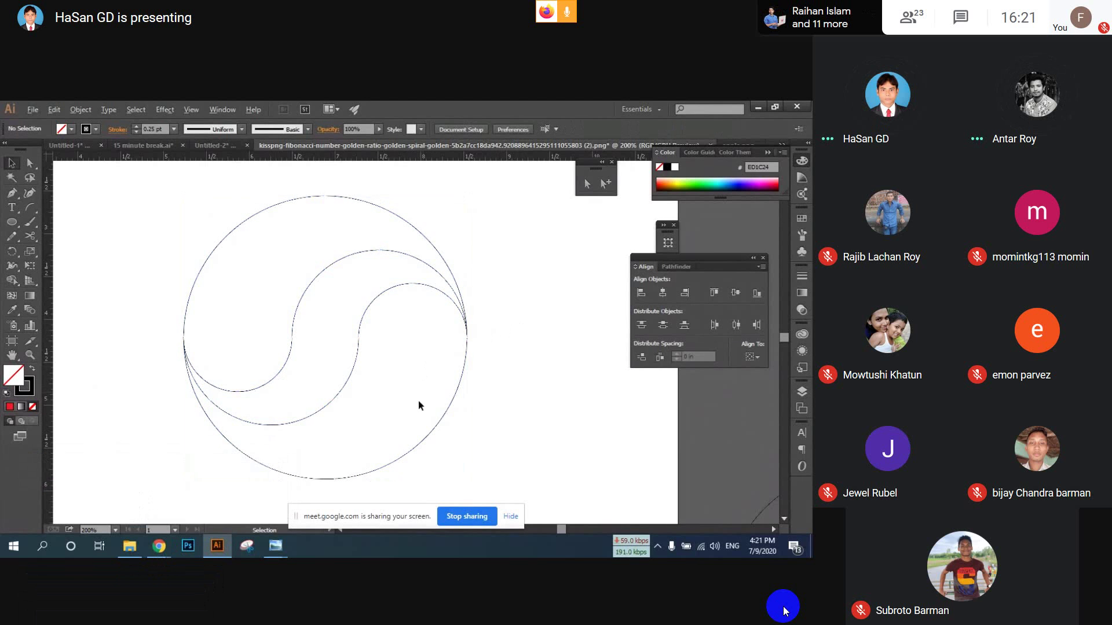
scroll(418, 401, down, 1)
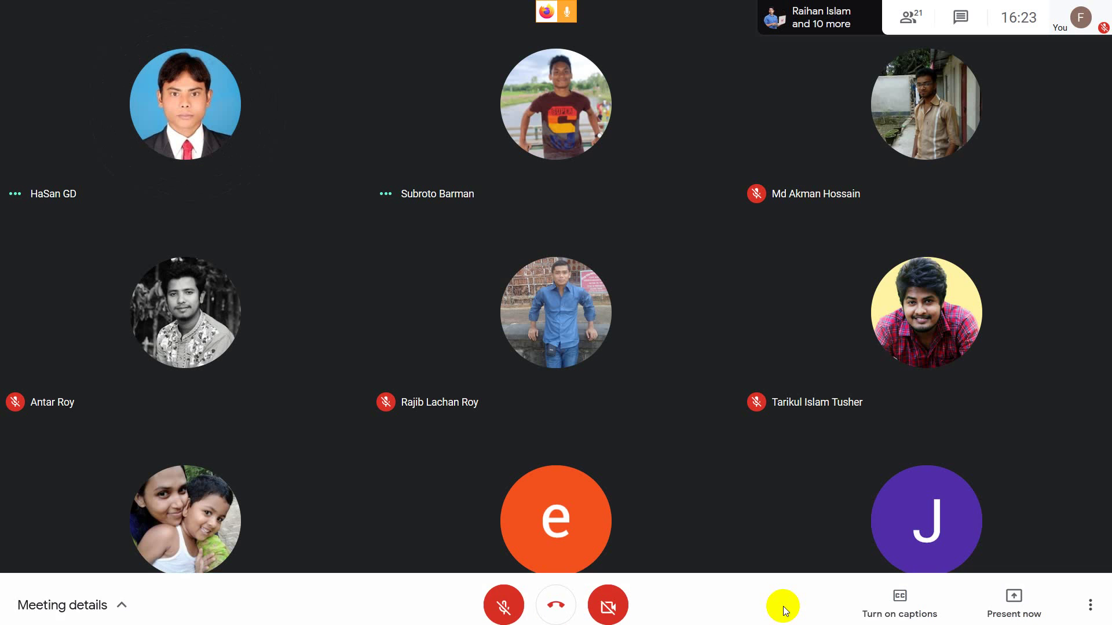
key(ctrl+d)
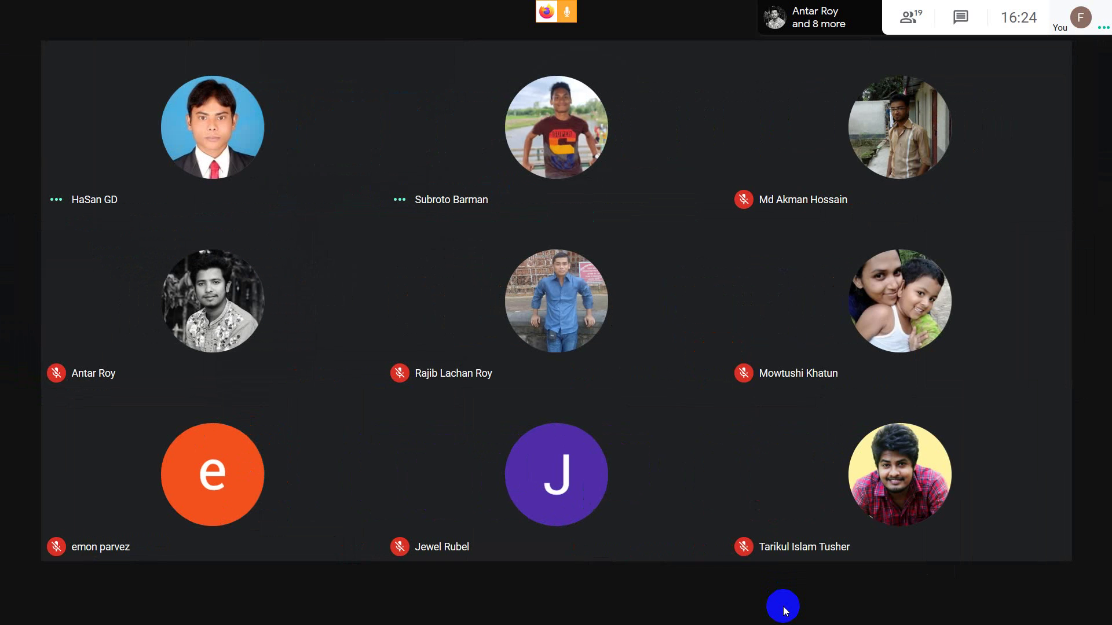
click(785, 610)
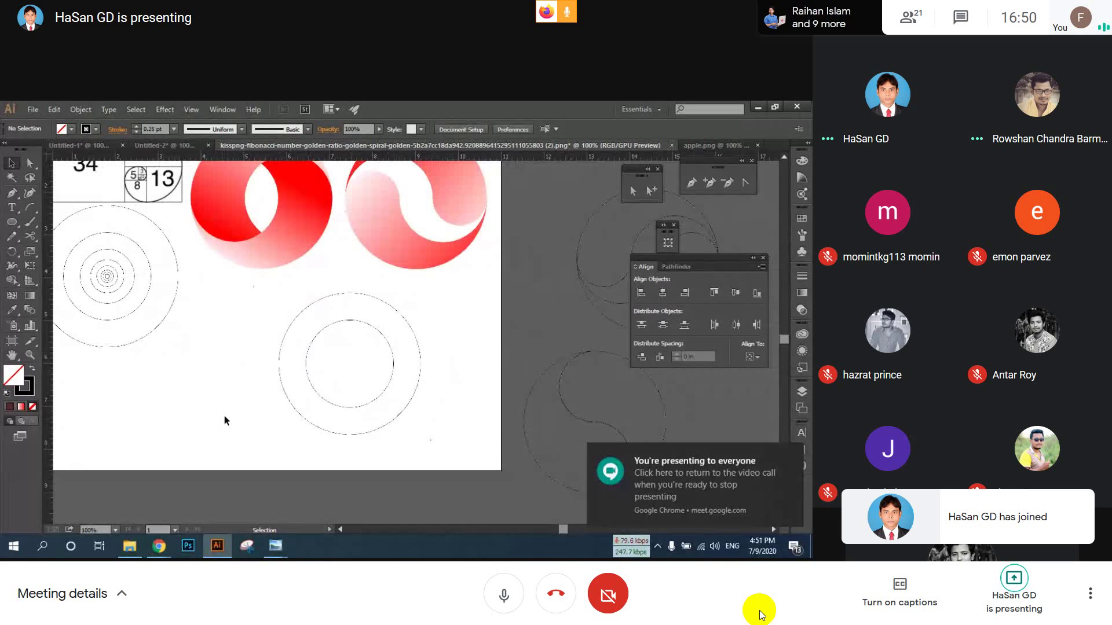
key(ctrl+d)
- Move the two concentric circles straight up to just below the red gradient logos
drag(245, 336, 393, 398)
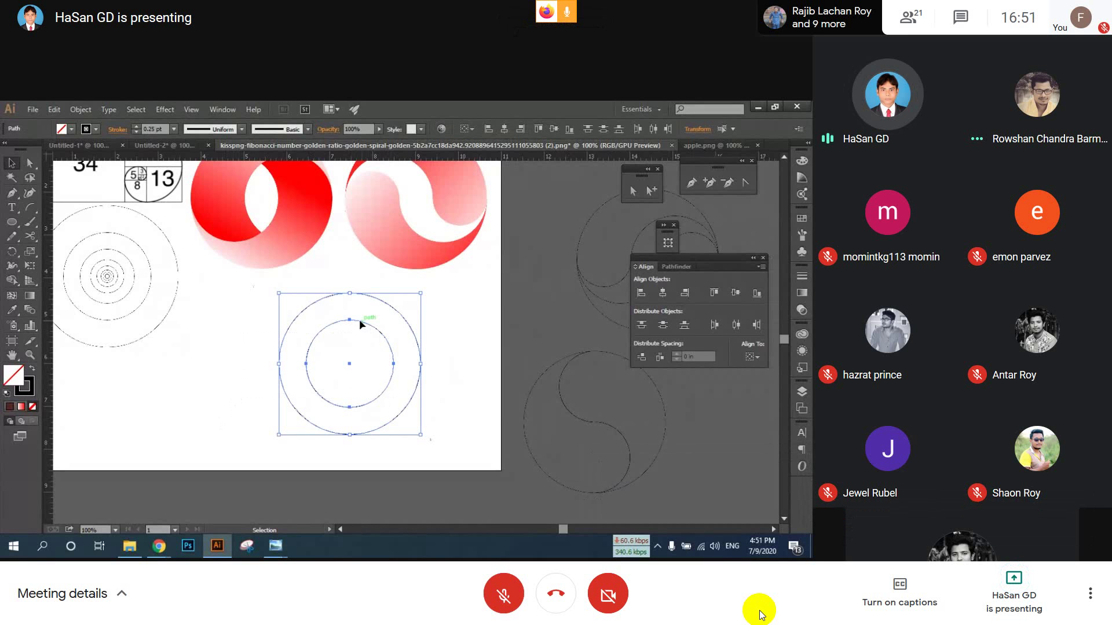
drag(375, 300, 376, 273)
mouse_move(159, 546)
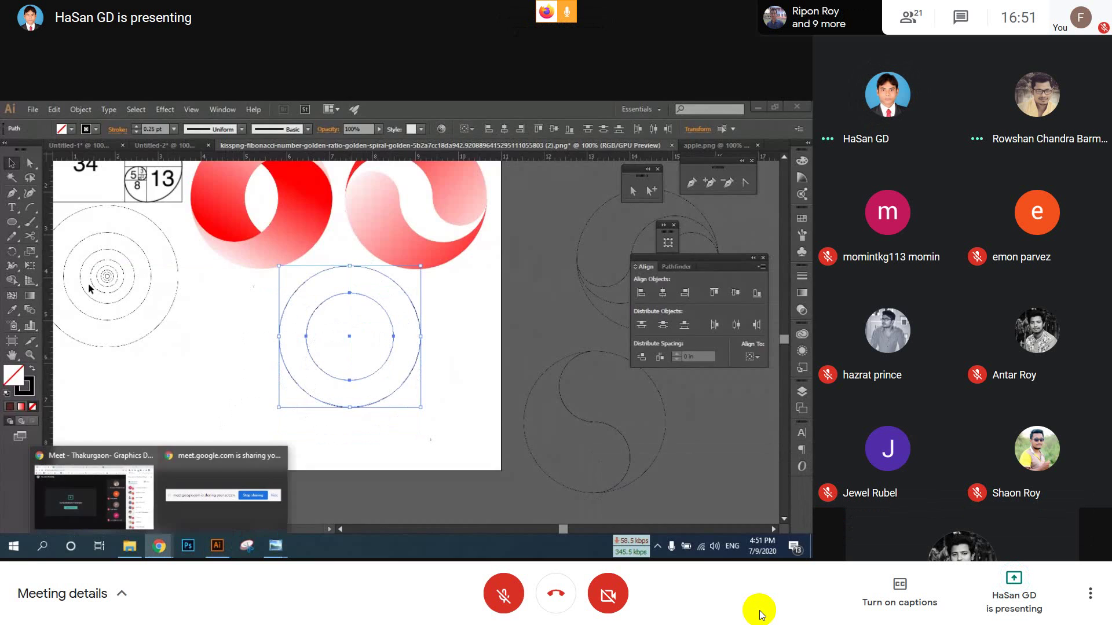
click(86, 481)
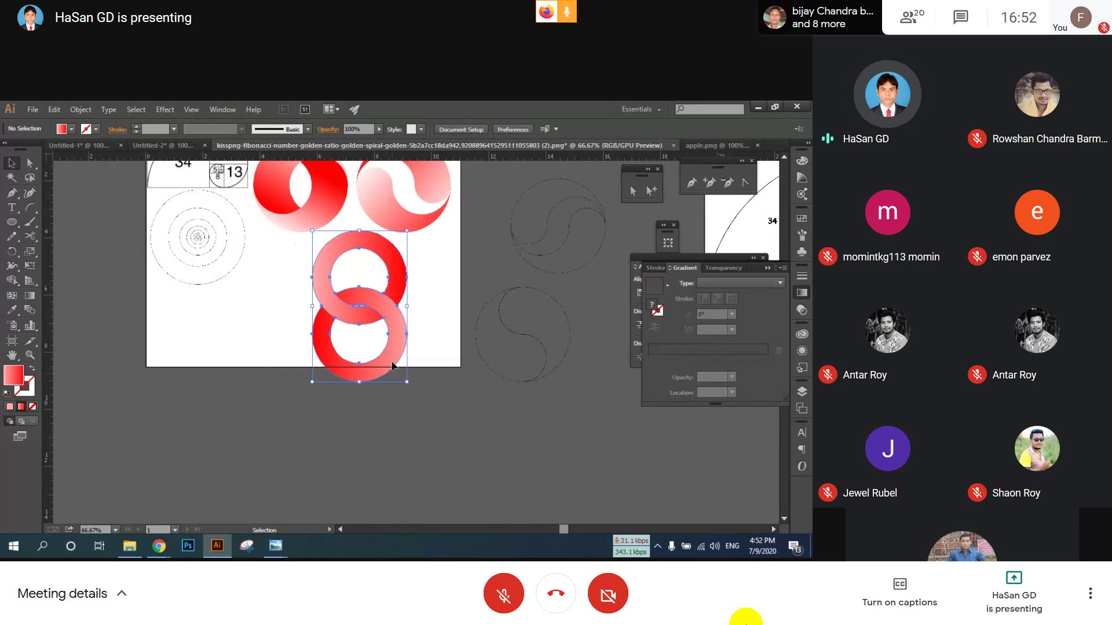
key(ctrl+d)
key(ctrl+d)
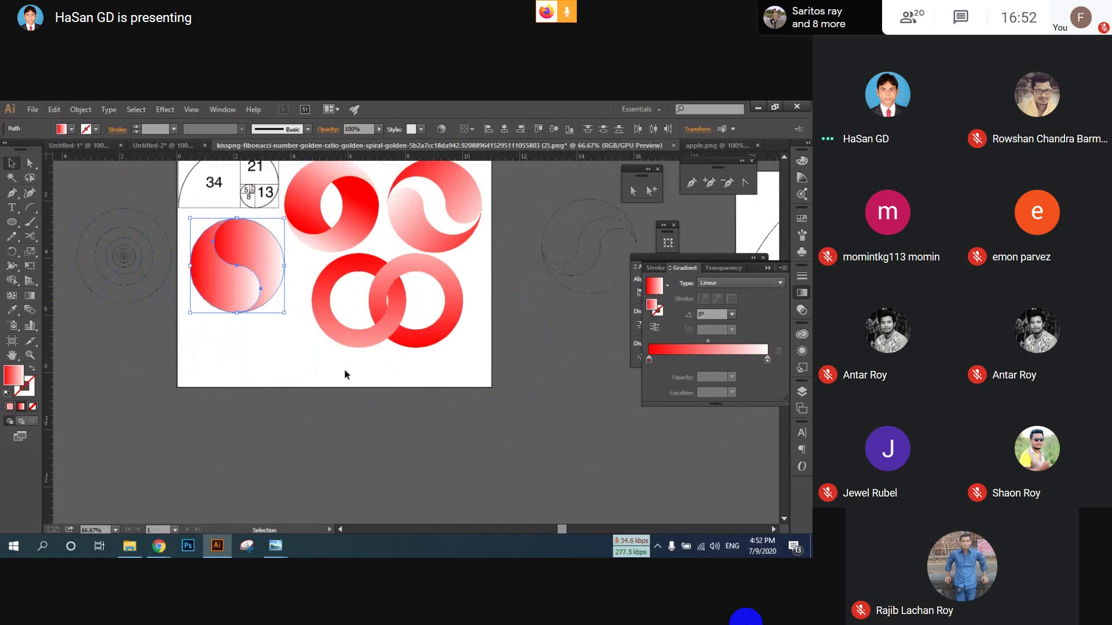
key(ctrl+d)
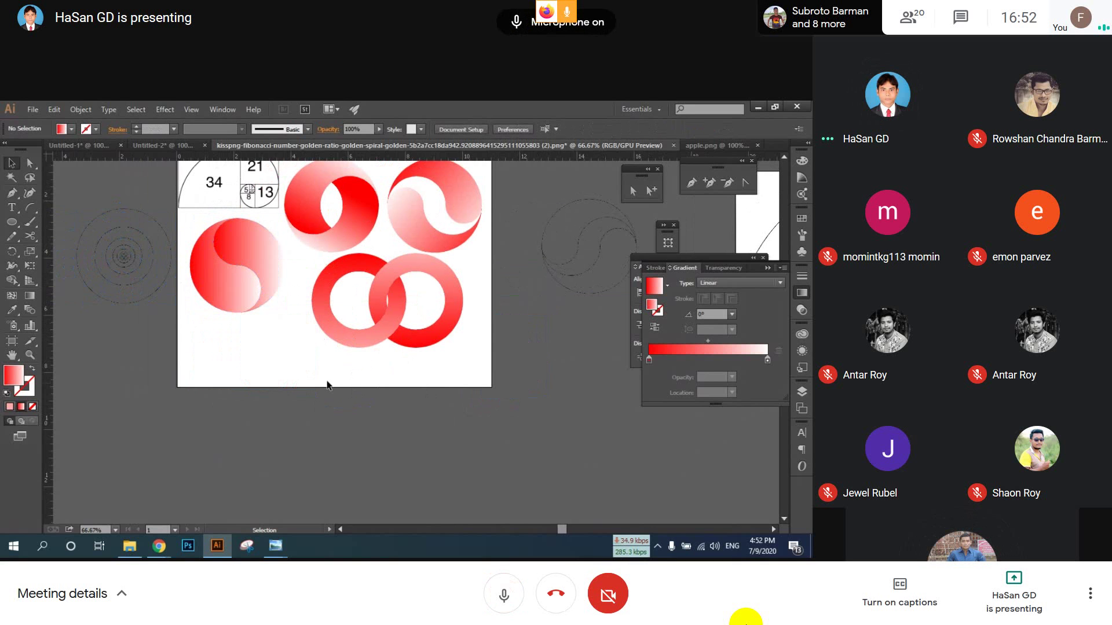
key(ctrl+d)
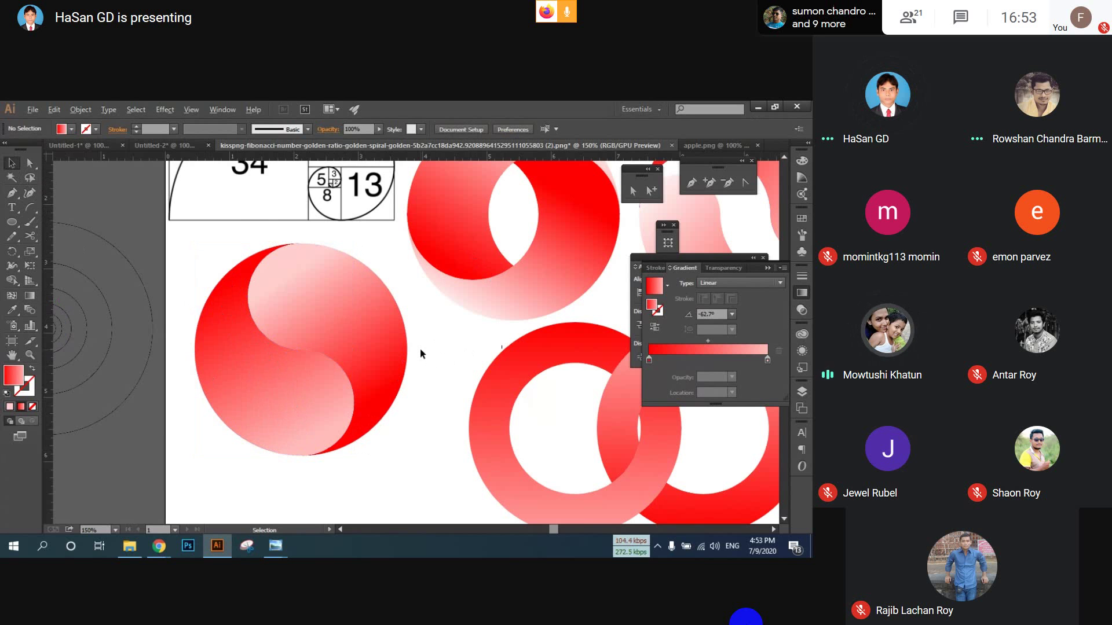
scroll(419, 348, down, 1)
drag(419, 349, 379, 326)
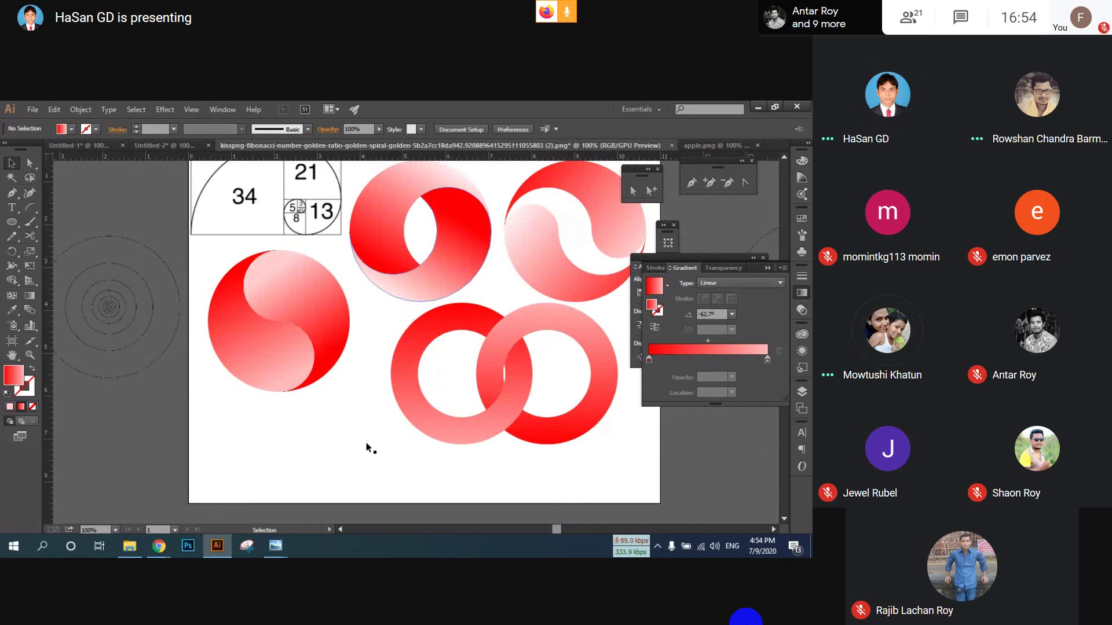
mouse_move(290, 558)
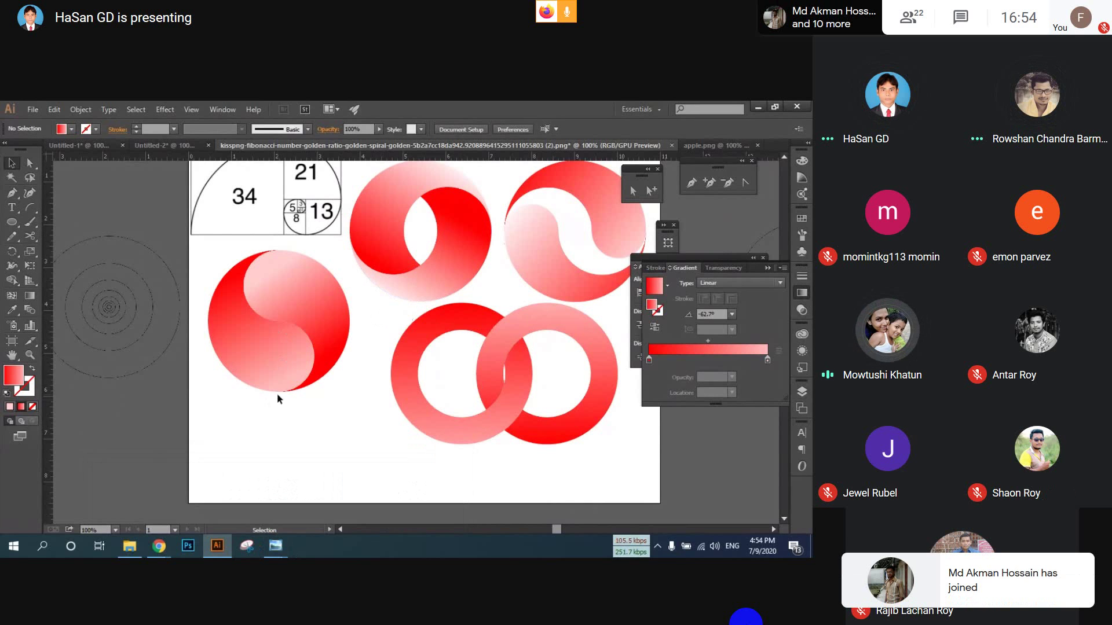
- Place a copy of the golden-ratio concentric circles below the two-part gradient circle and scale the copy down proportionally
click(165, 333)
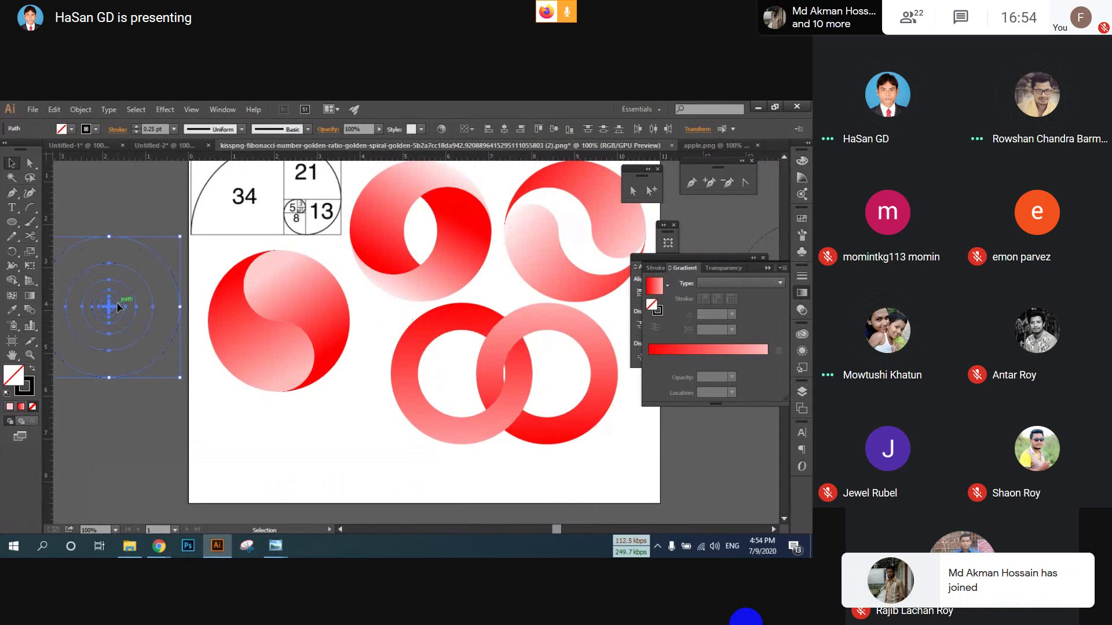
drag(109, 307, 342, 455)
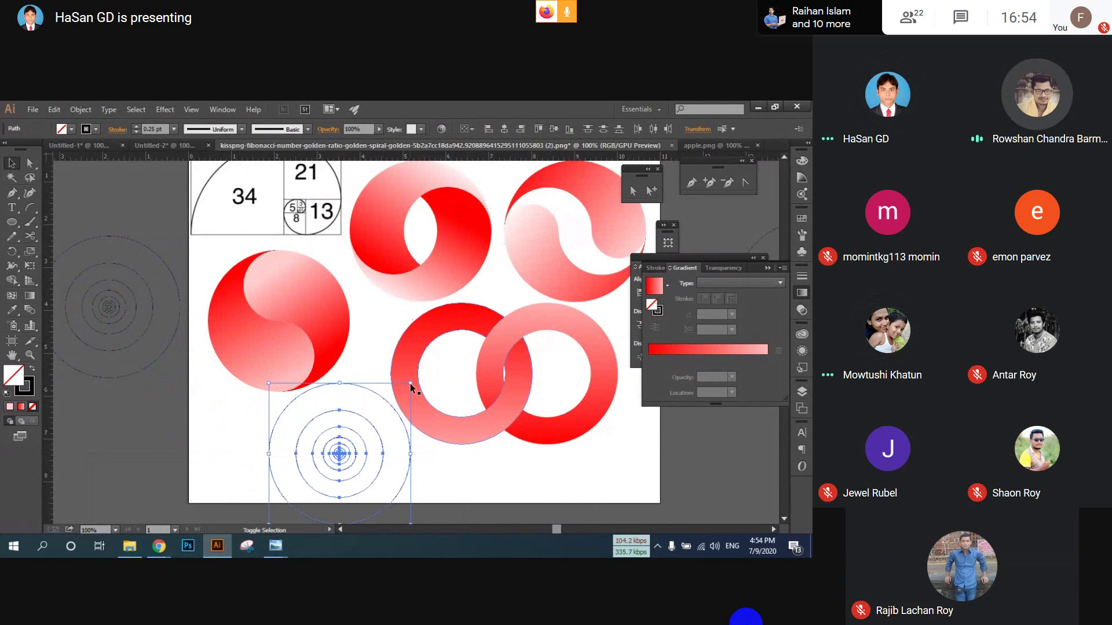
drag(412, 384, 357, 437)
drag(320, 483, 308, 450)
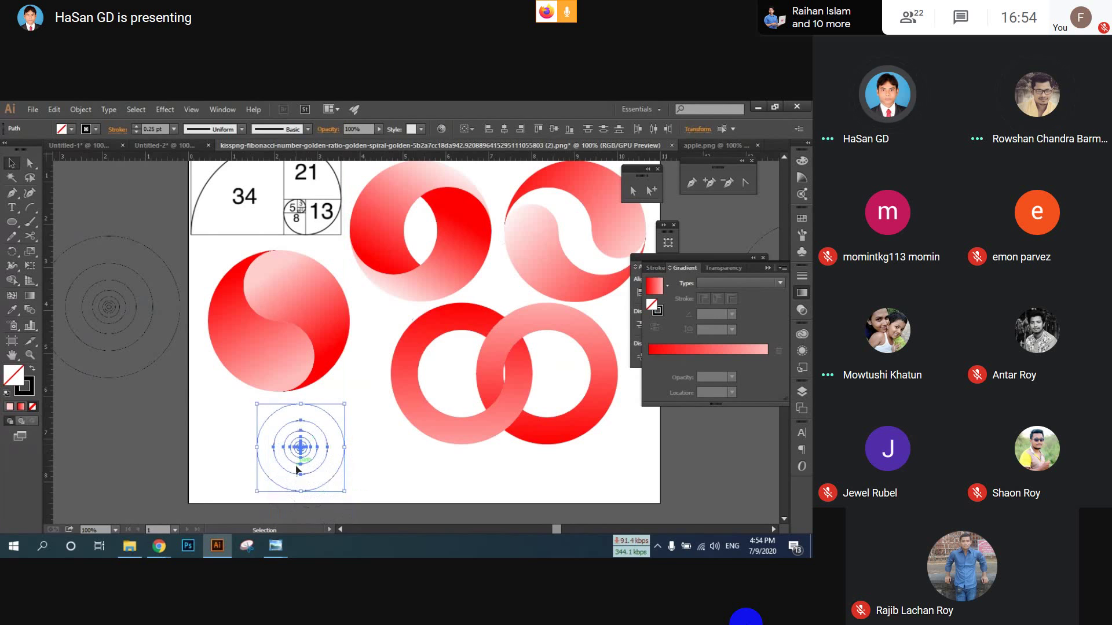
key(ctrl+equal)
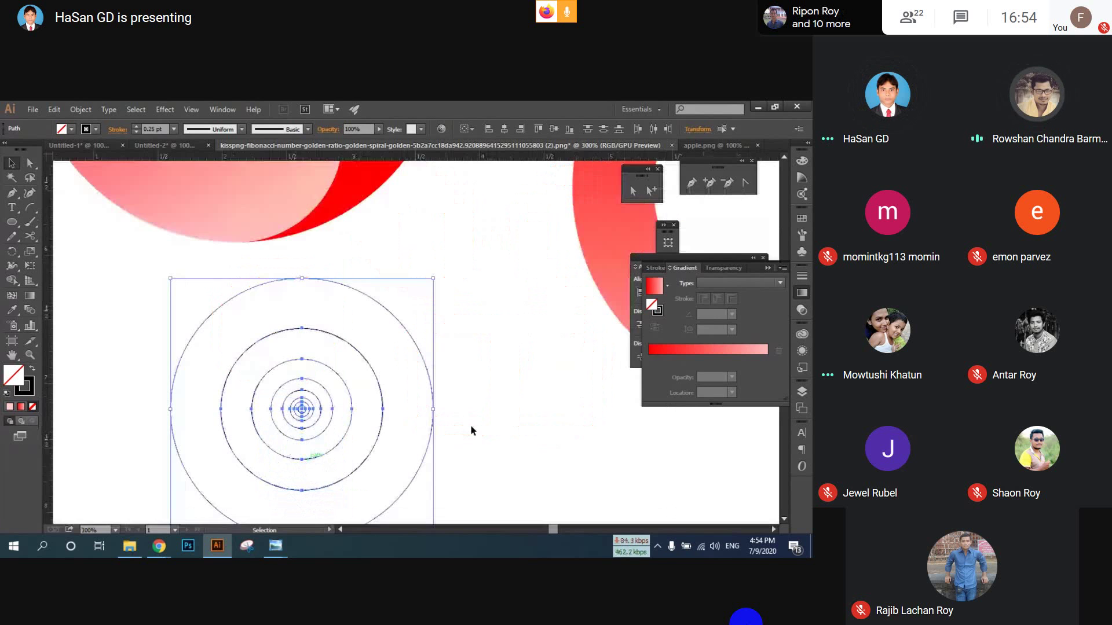
click(501, 377)
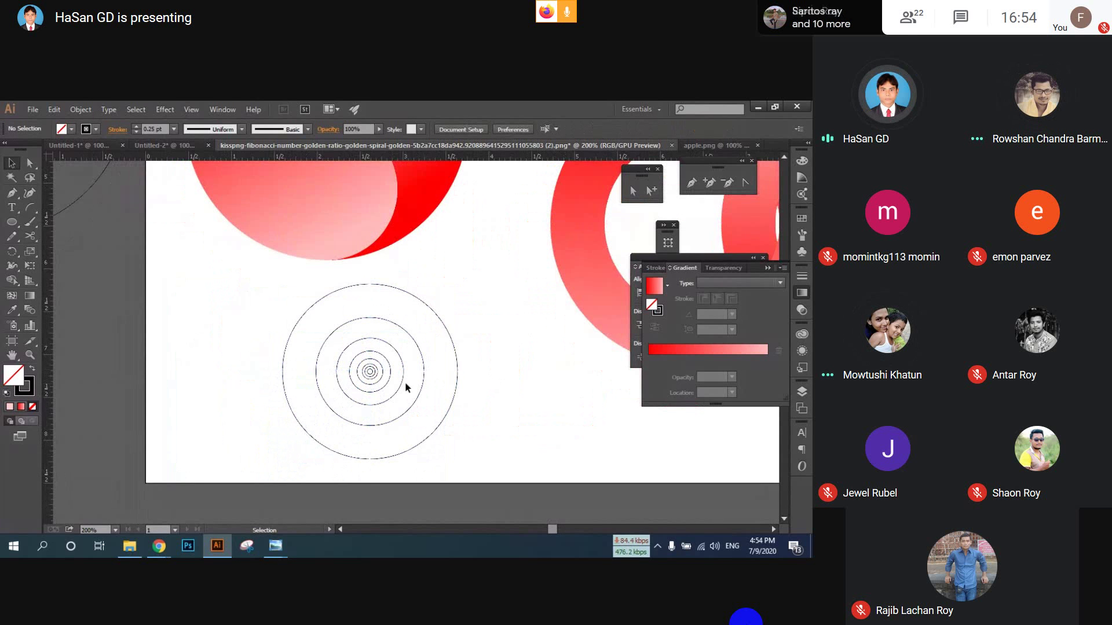
- Delete the fifth-largest circle and the small rings inside it from the scaled-down copy, keeping the outer circles
scroll(405, 381, up, 2)
scroll(402, 412, up, 1)
scroll(402, 412, down, 2)
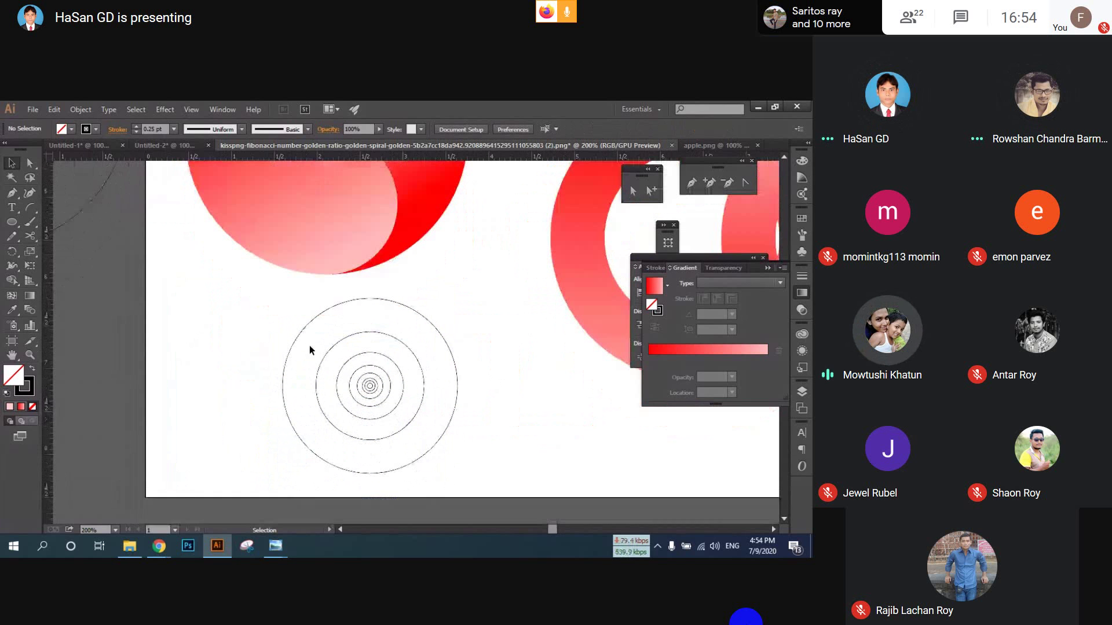
click(359, 335)
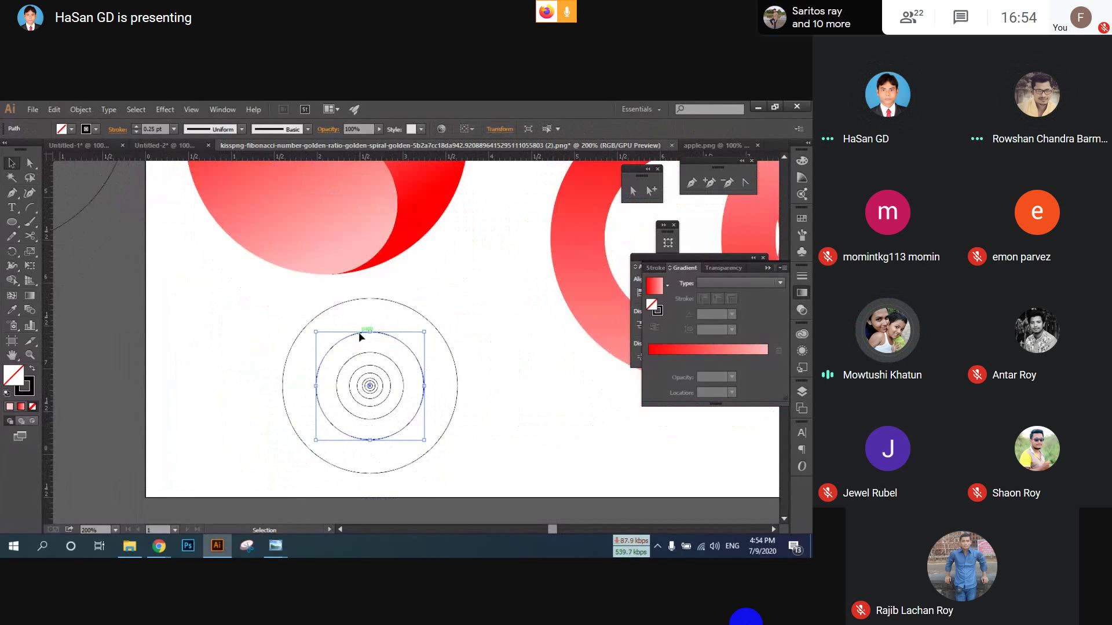
click(475, 399)
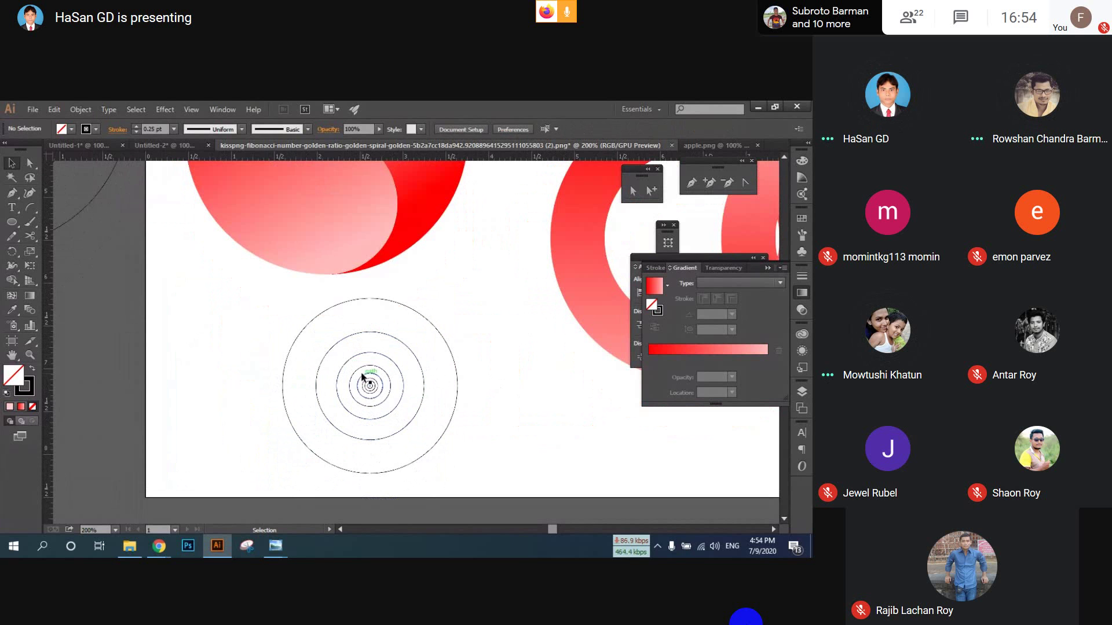
click(361, 377)
click(367, 385)
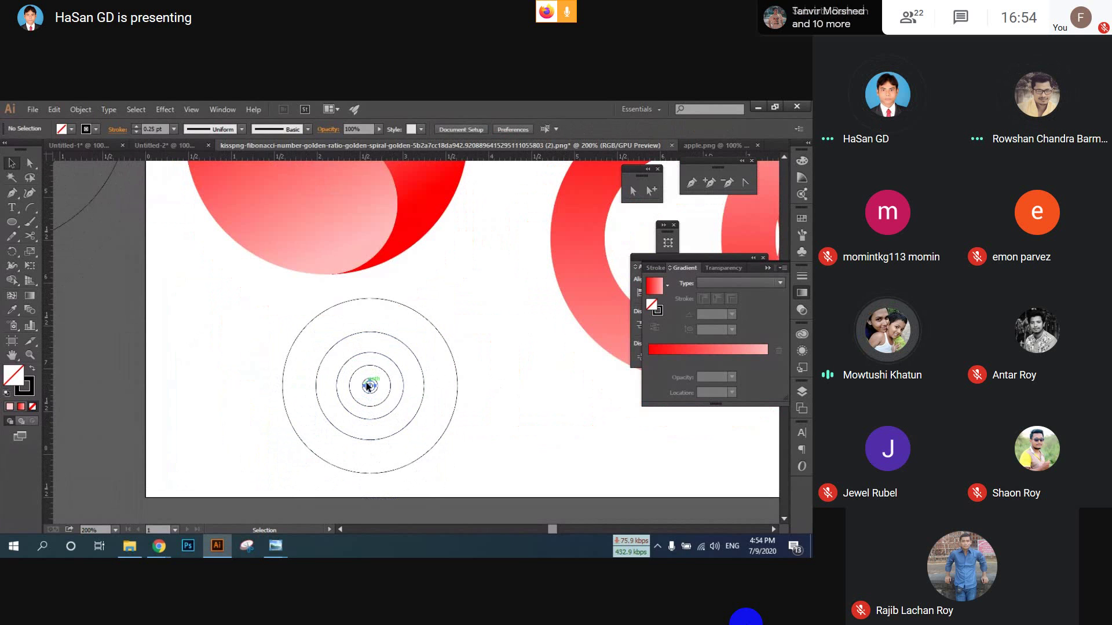
key(ctrl+z)
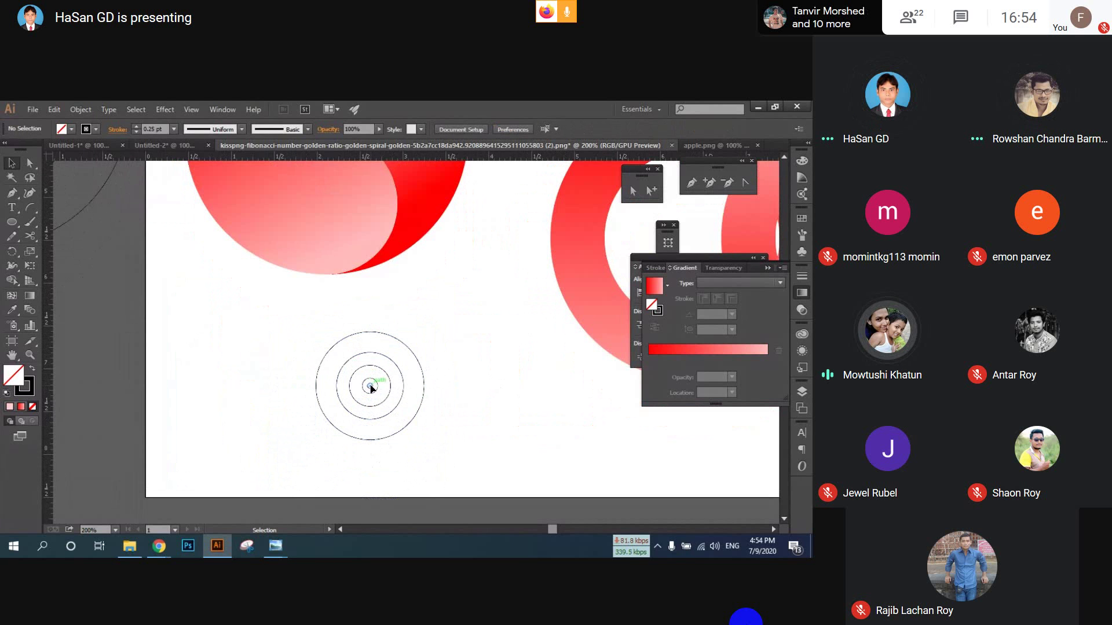
key(ctrl+shift+z)
click(376, 390)
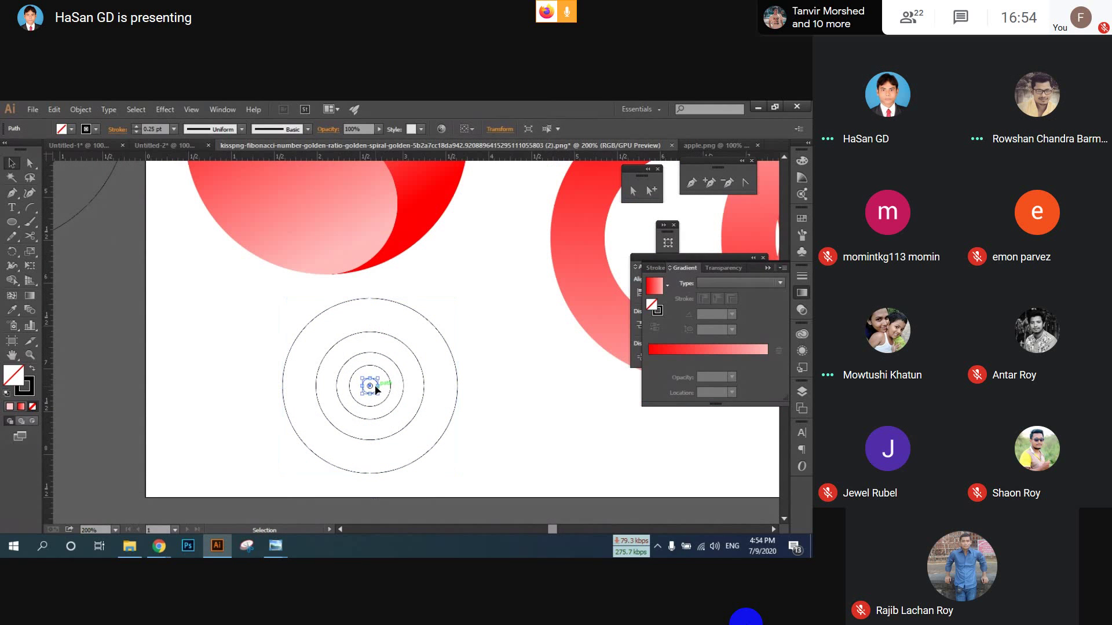
click(375, 390)
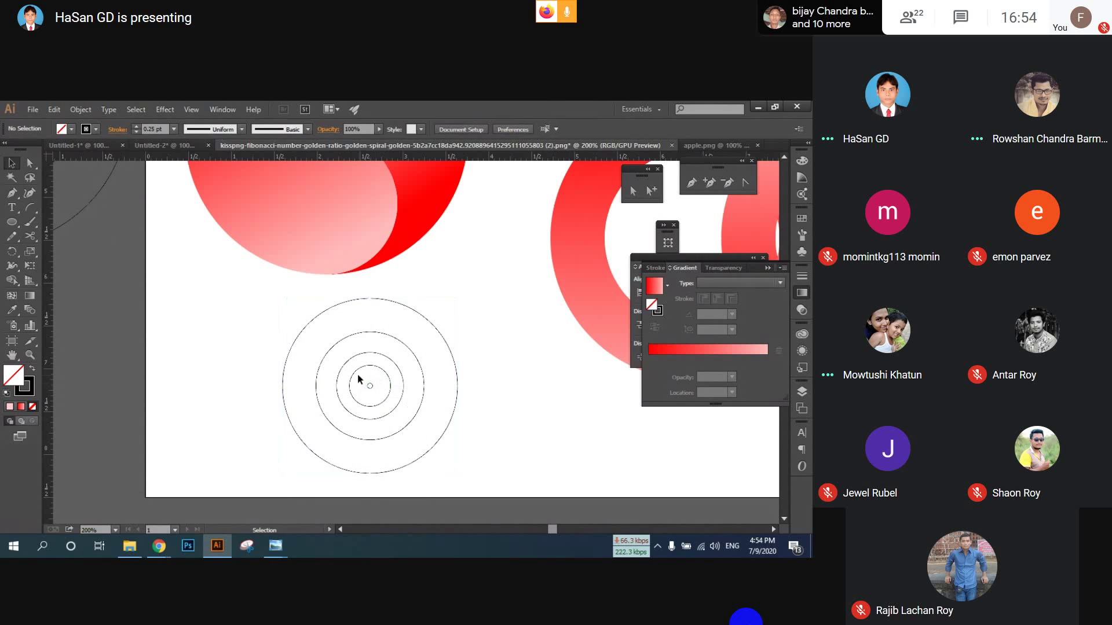
- Delete the fourth-largest, tiny central and third-largest circles from the copy, leaving only its two largest circles
click(357, 374)
key(Delete)
click(372, 386)
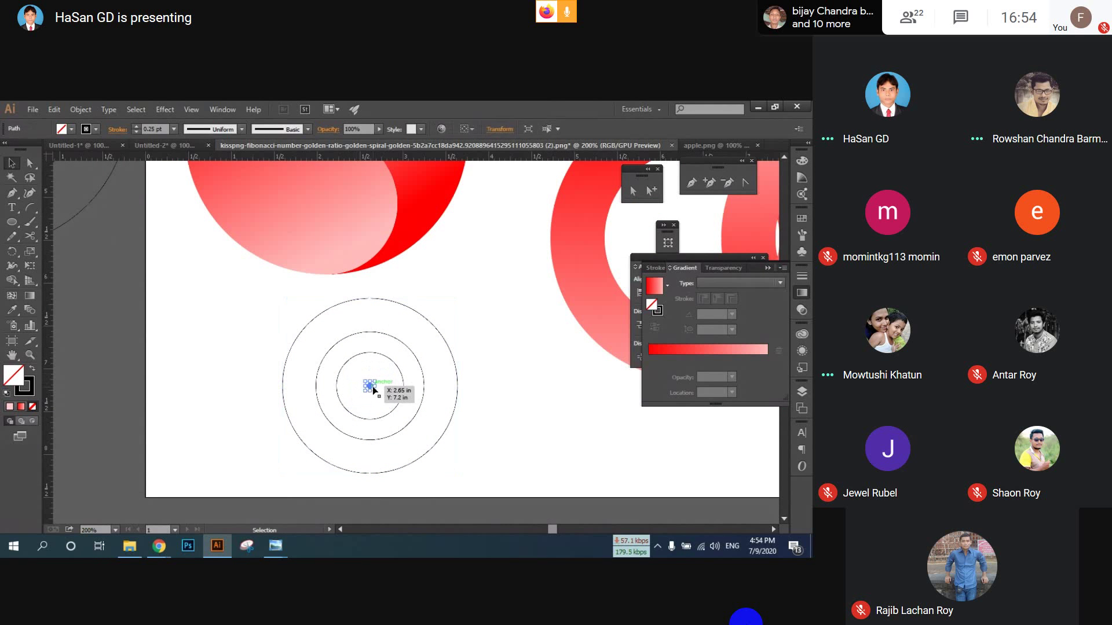
key(Delete)
click(347, 363)
key(Delete)
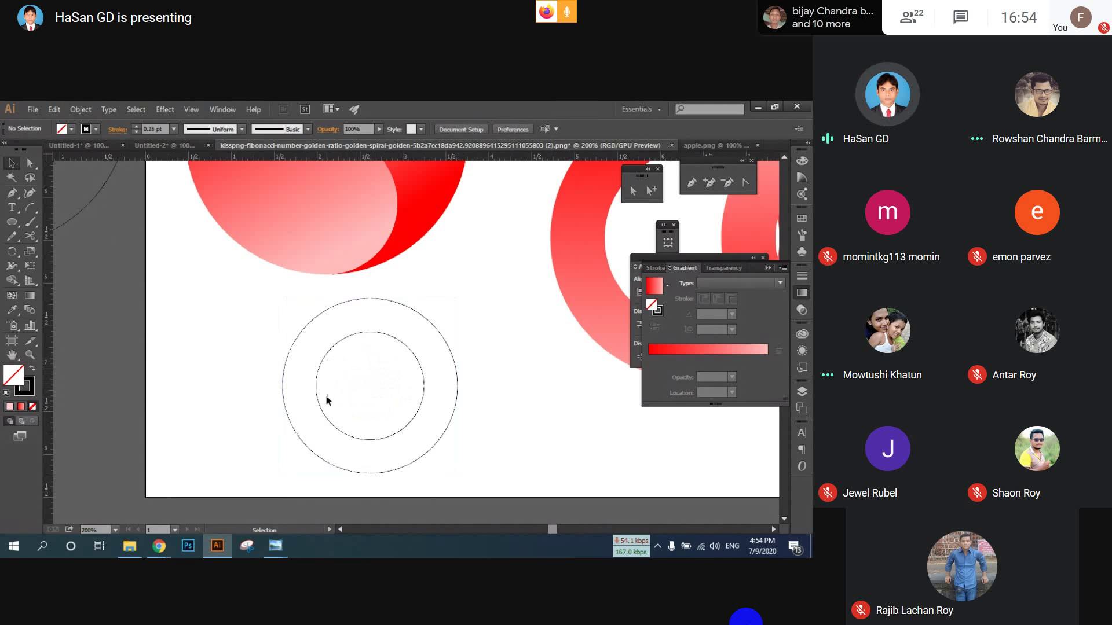
- Move the inner circle against the large circle's left edge and align the two circles' centres vertically
scroll(322, 413, up, 3)
scroll(320, 448, down, 2)
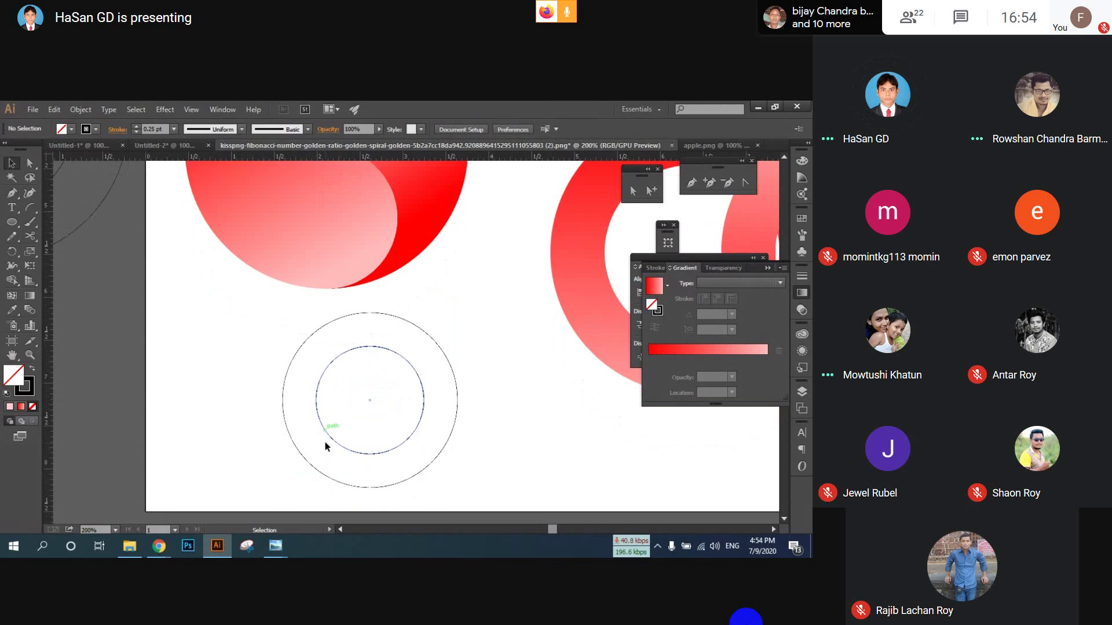
drag(316, 399, 311, 423)
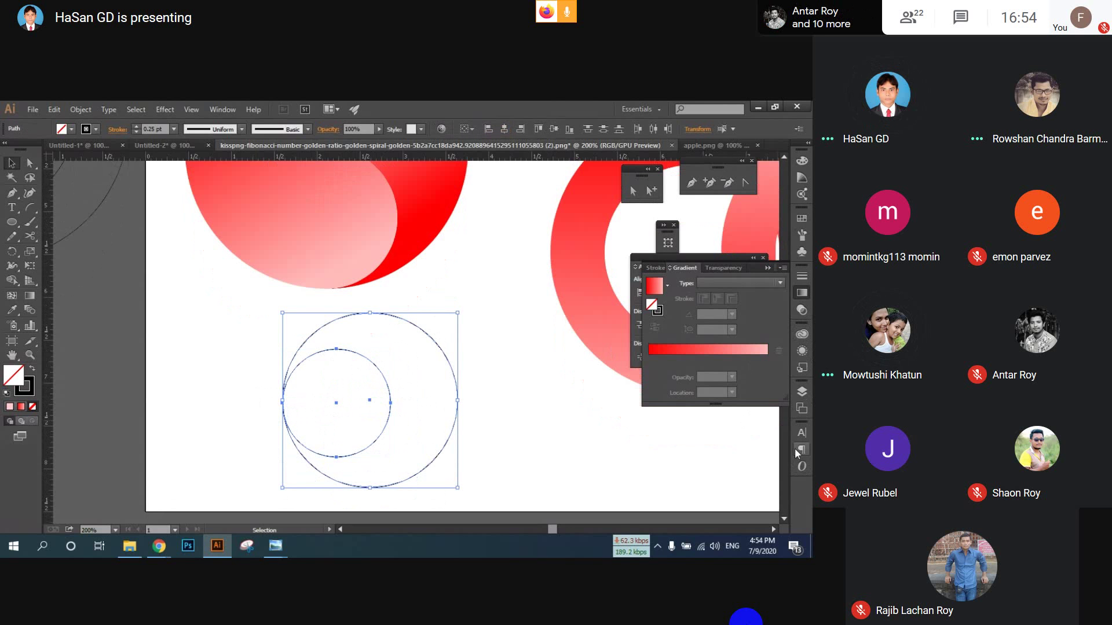
click(768, 269)
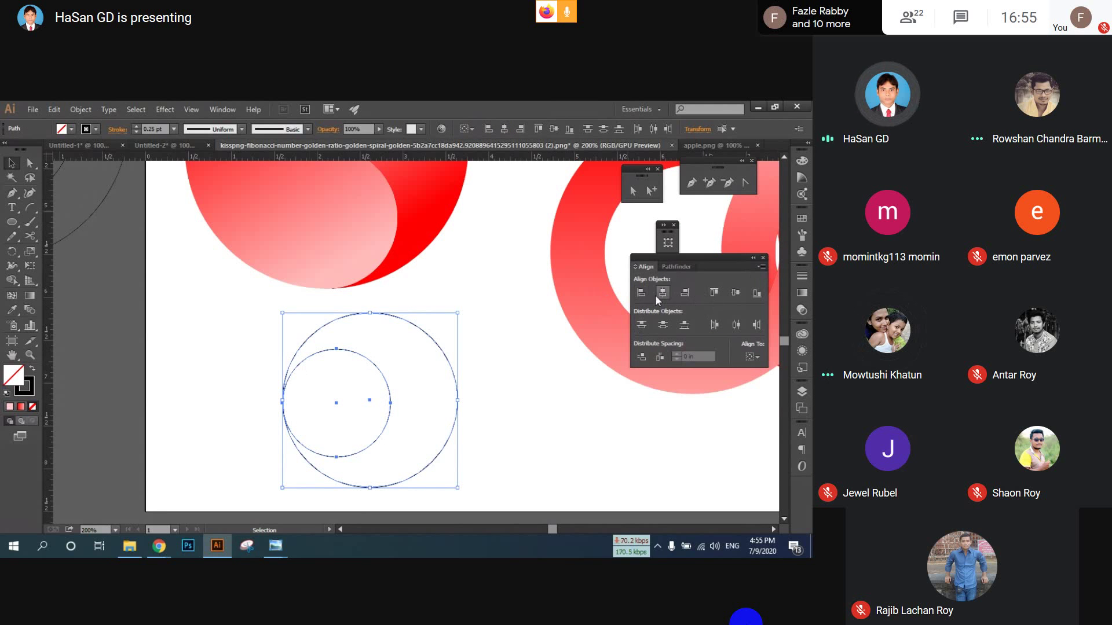
click(733, 294)
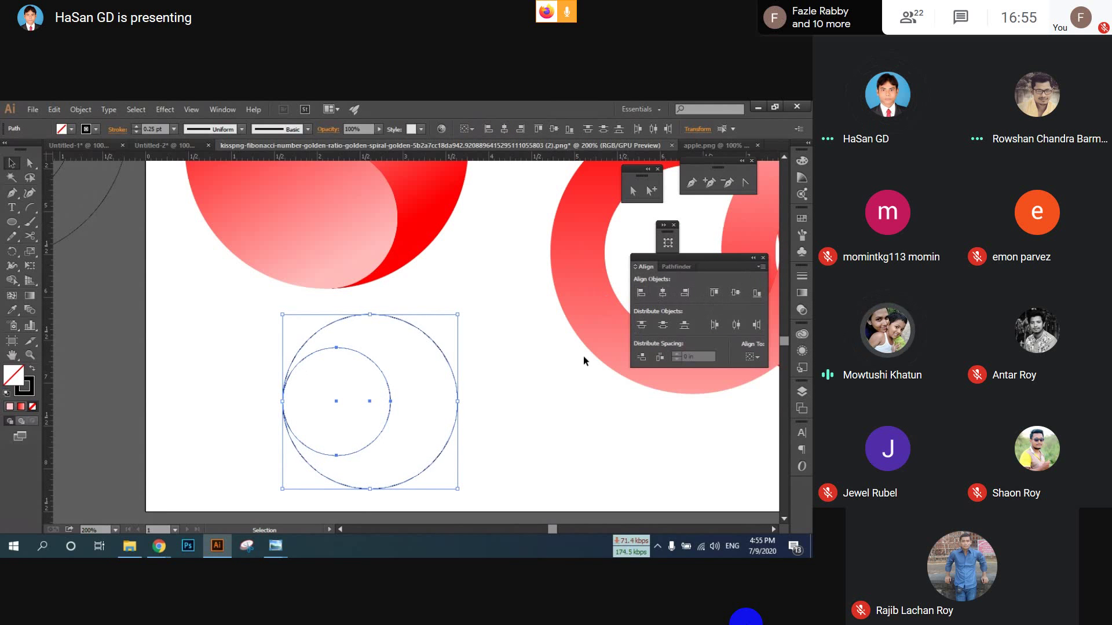
click(423, 363)
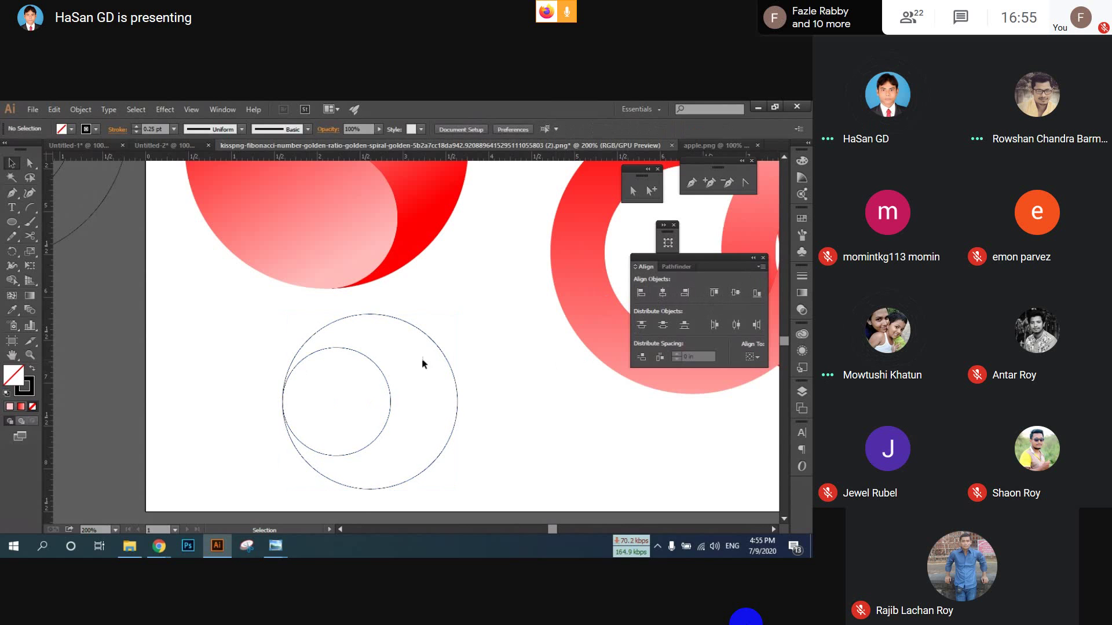
- Duplicate the small circle in place and align the copy to the top centre of the large circle, using the large circle as key object
click(371, 358)
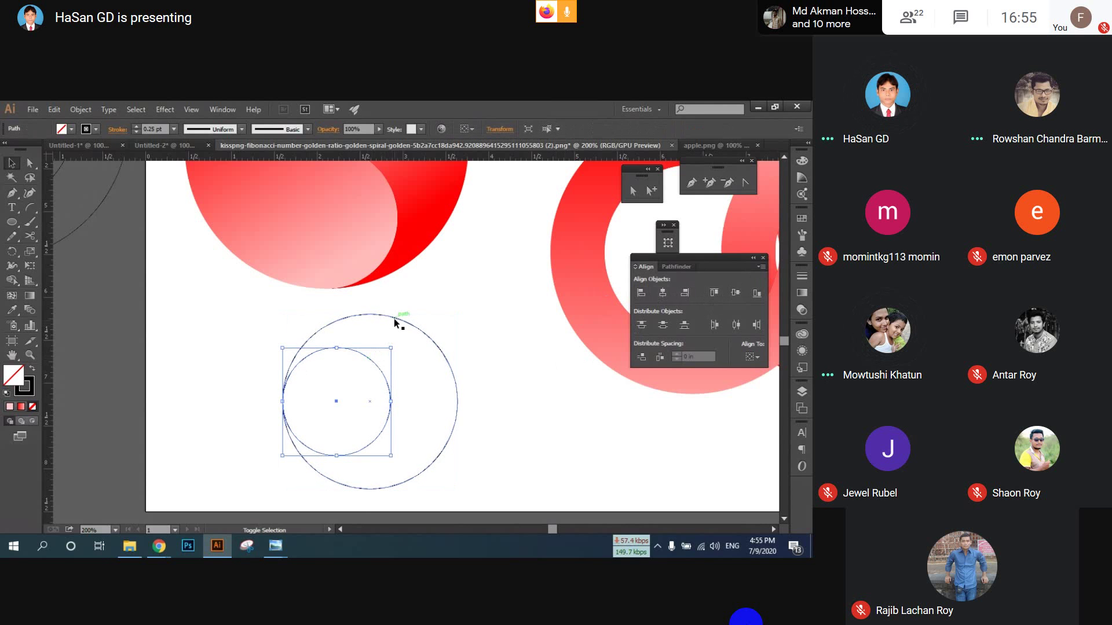
key(a)
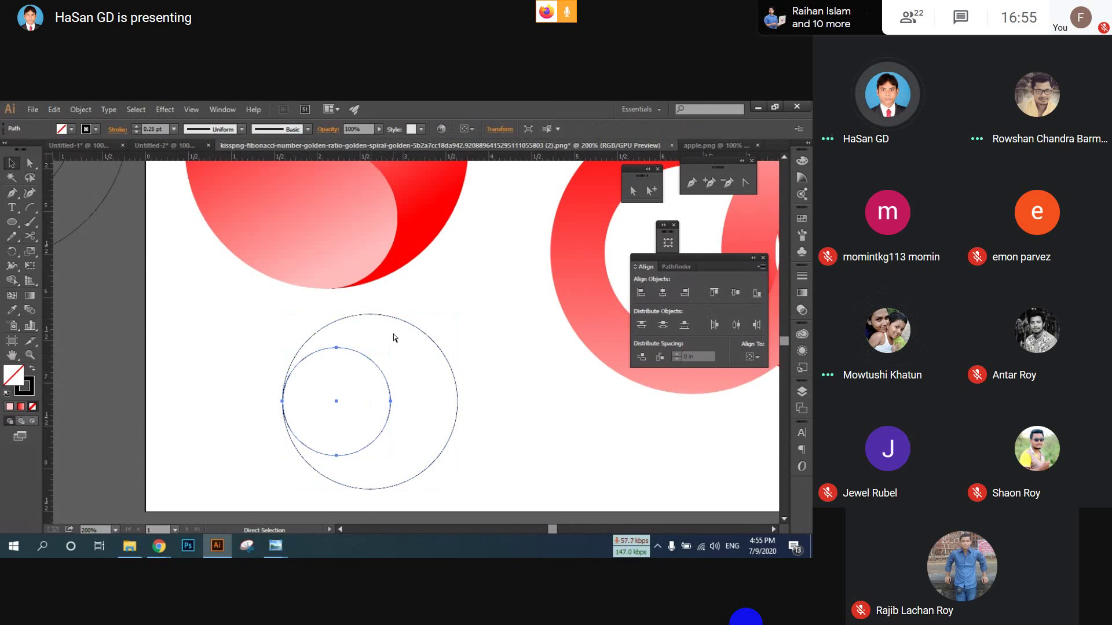
key(v)
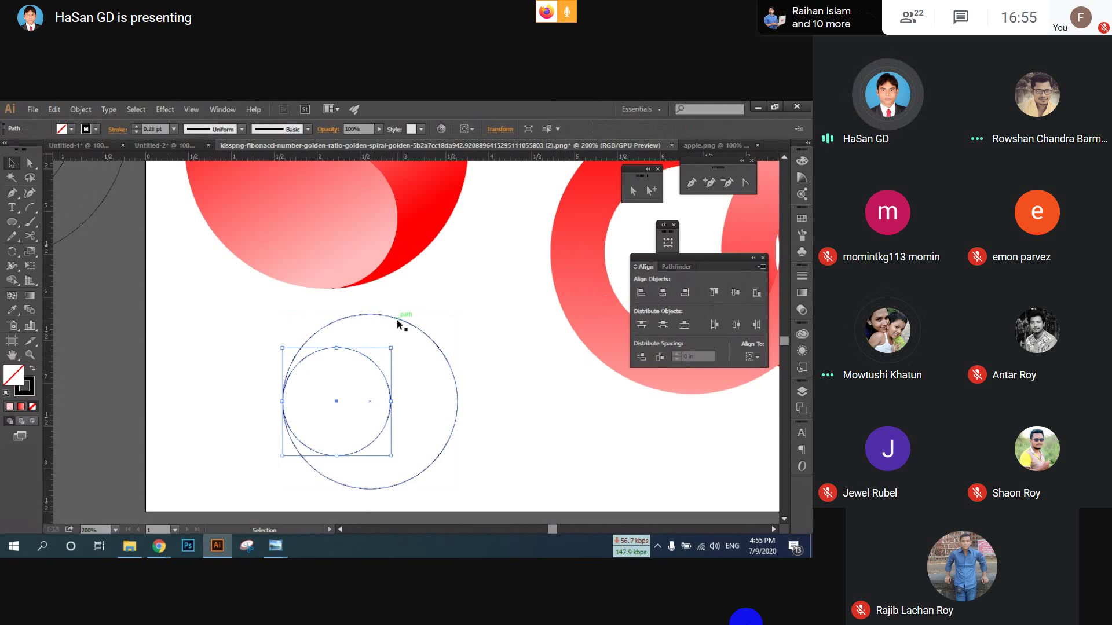
shift+click(397, 320)
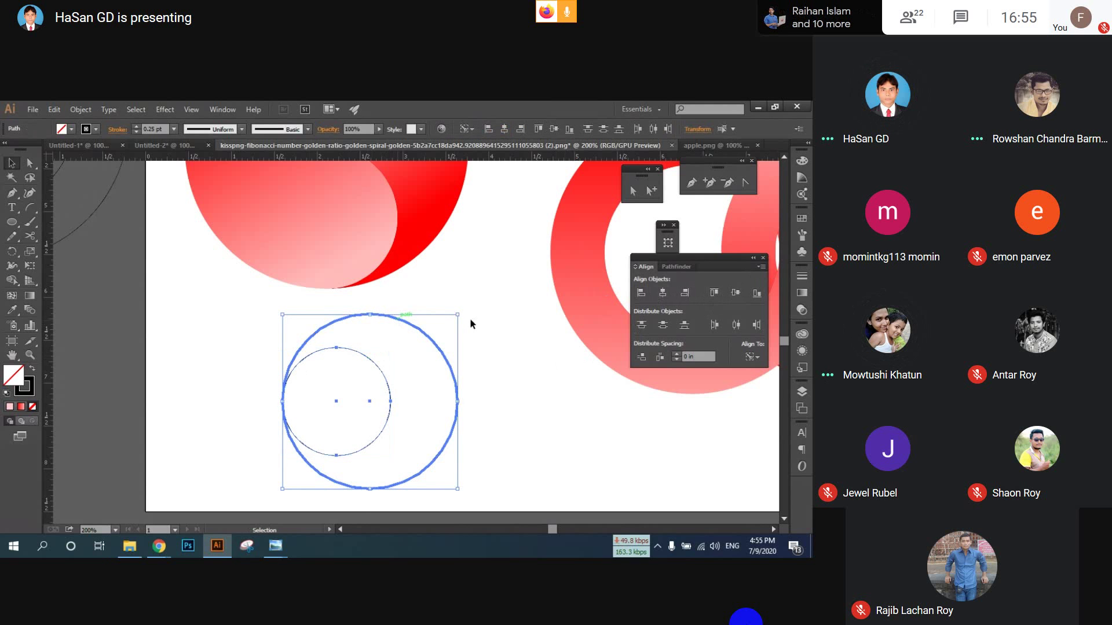
click(663, 293)
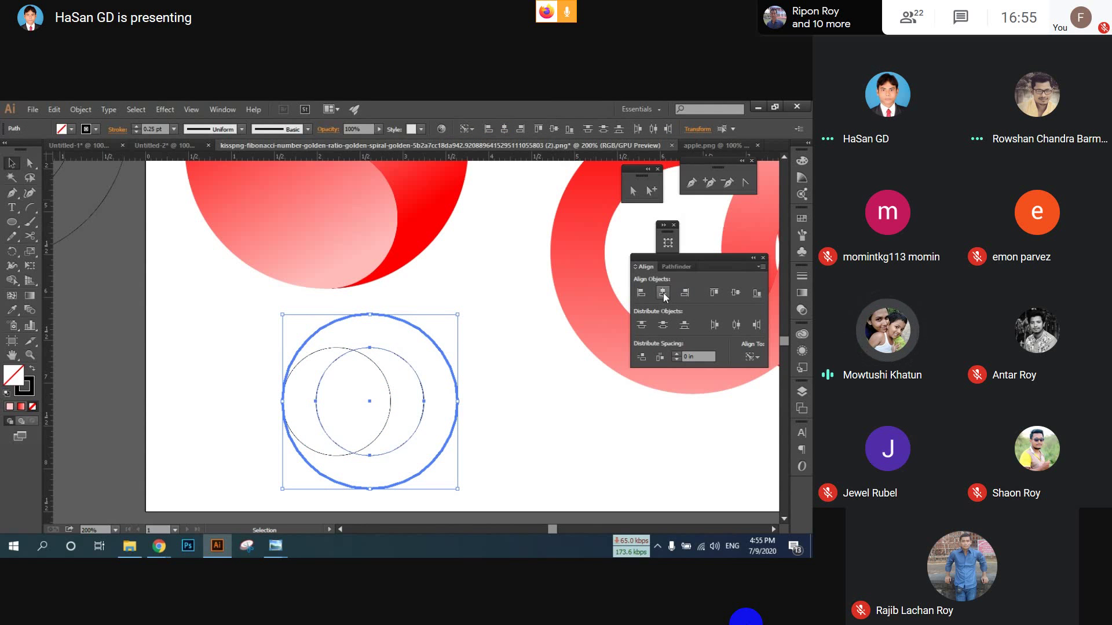
click(714, 292)
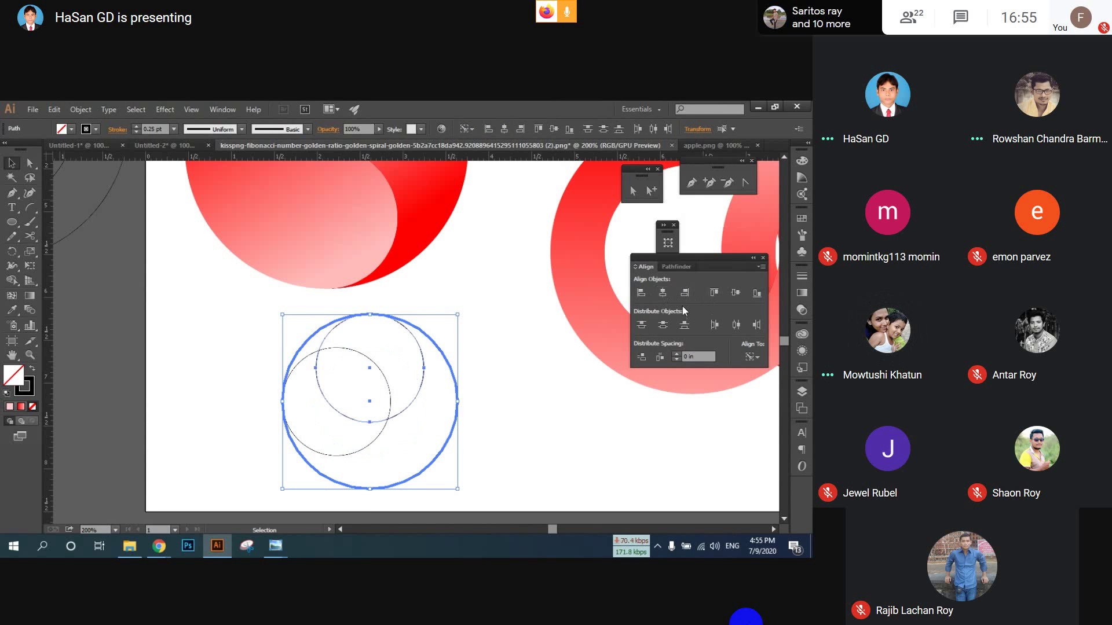
click(570, 392)
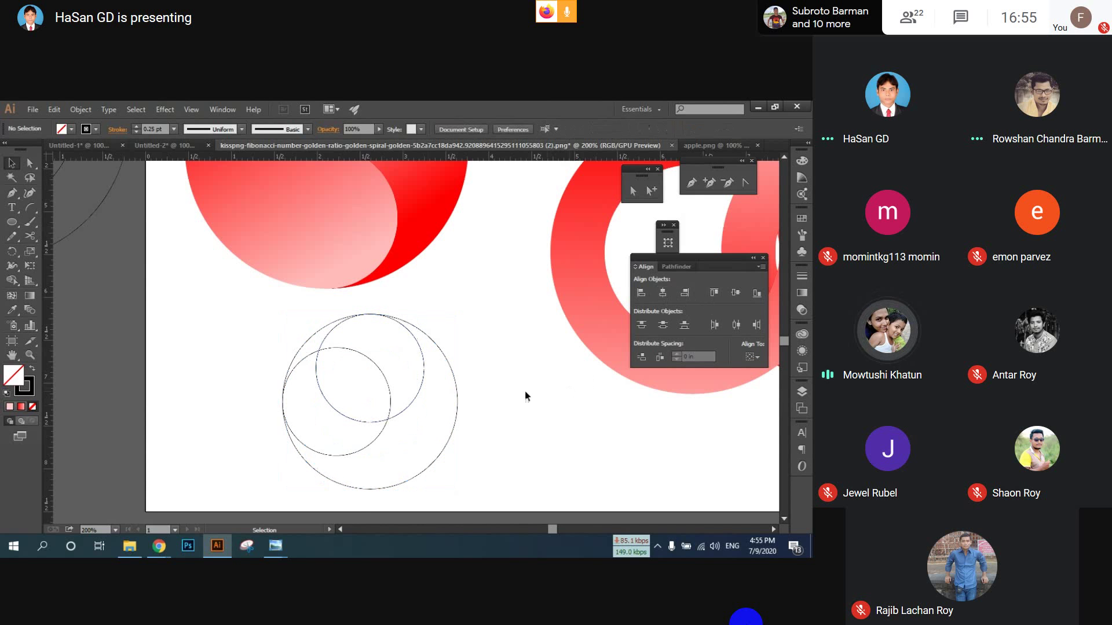
- Duplicate the upper small circle and align the copy to the right edge and vertical centre of the large circle
click(410, 405)
key(a)
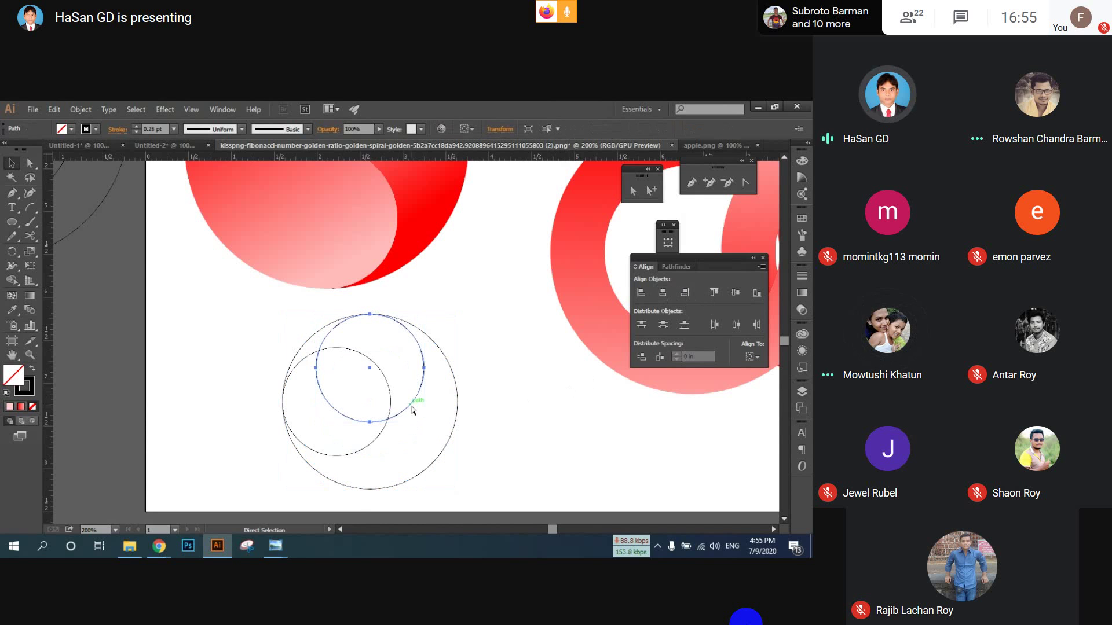
key(v)
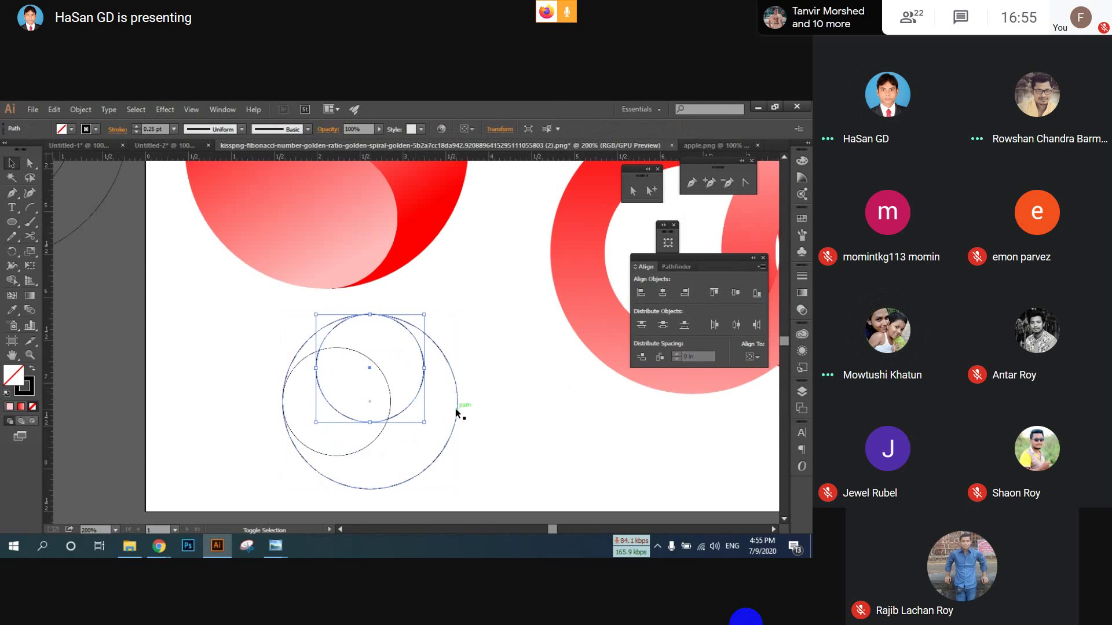
shift+click(457, 408)
click(458, 409)
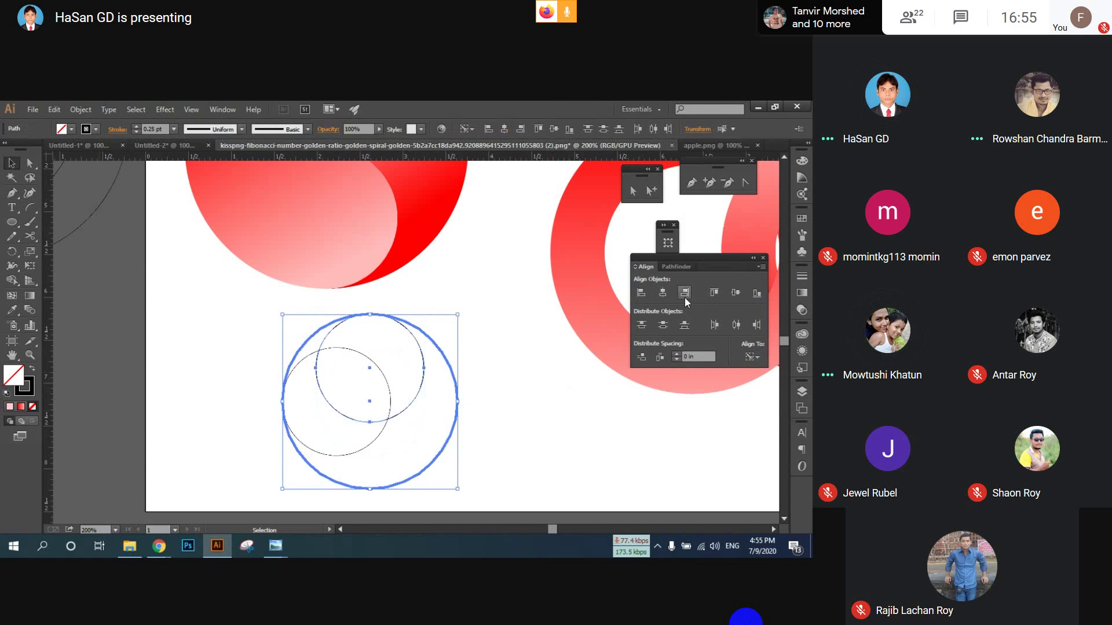
click(736, 293)
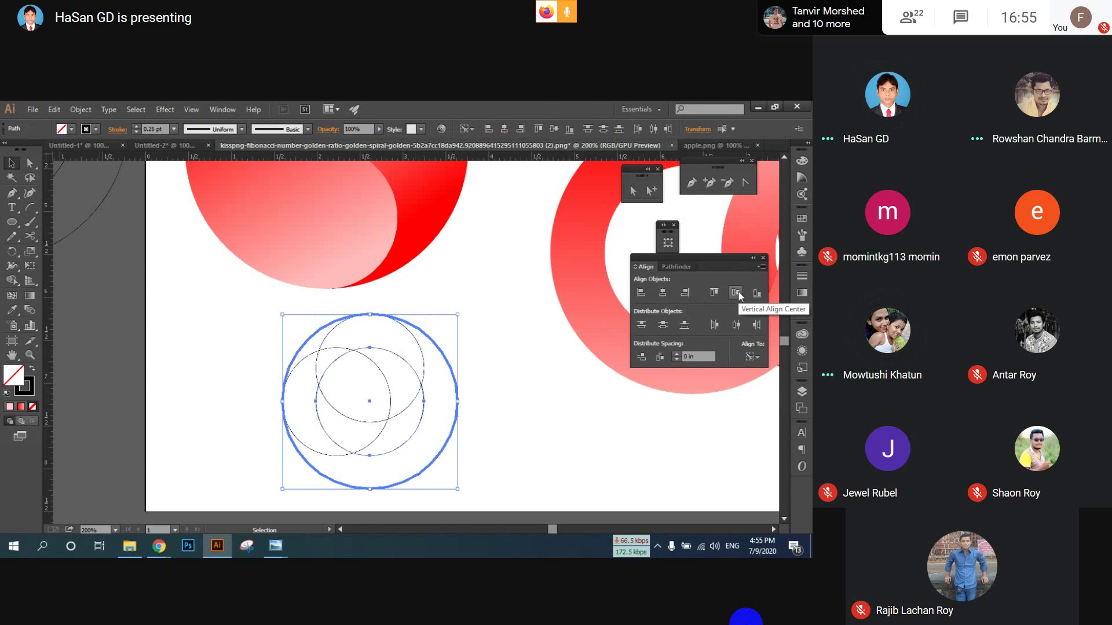
click(683, 294)
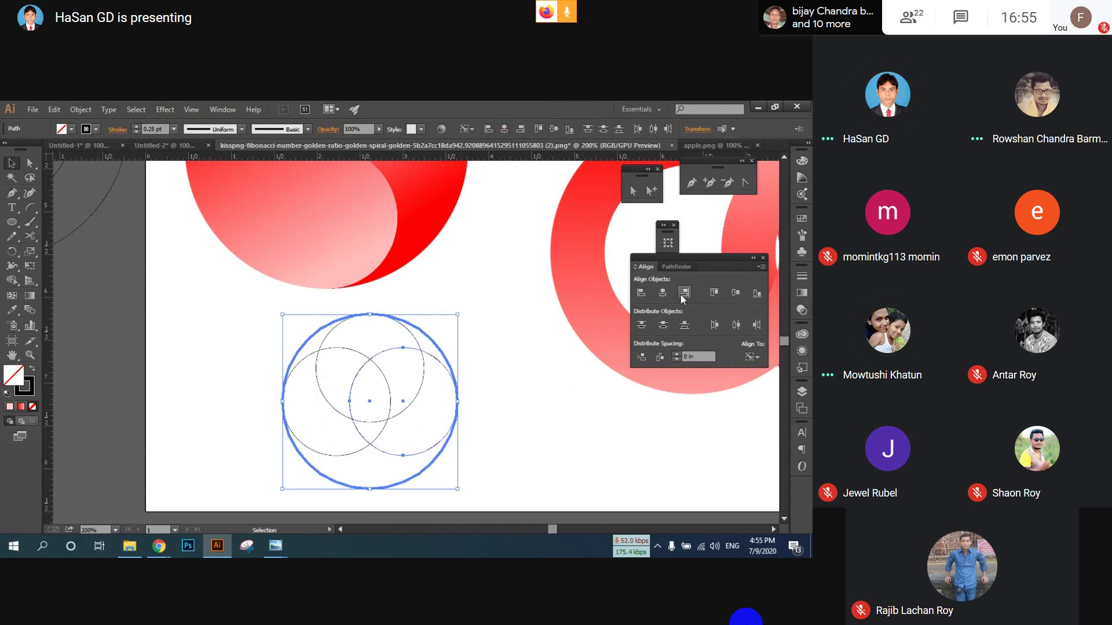
click(496, 412)
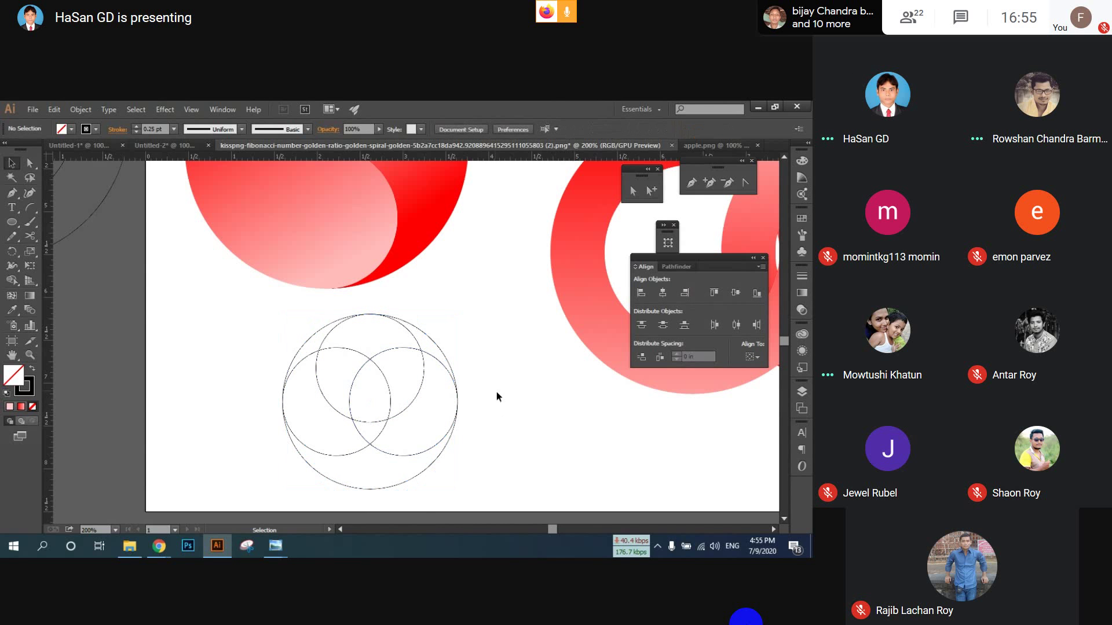
- Duplicate the right small circle and align the copy to the bottom centre of the large circle
scroll(493, 405, down, 2)
click(377, 392)
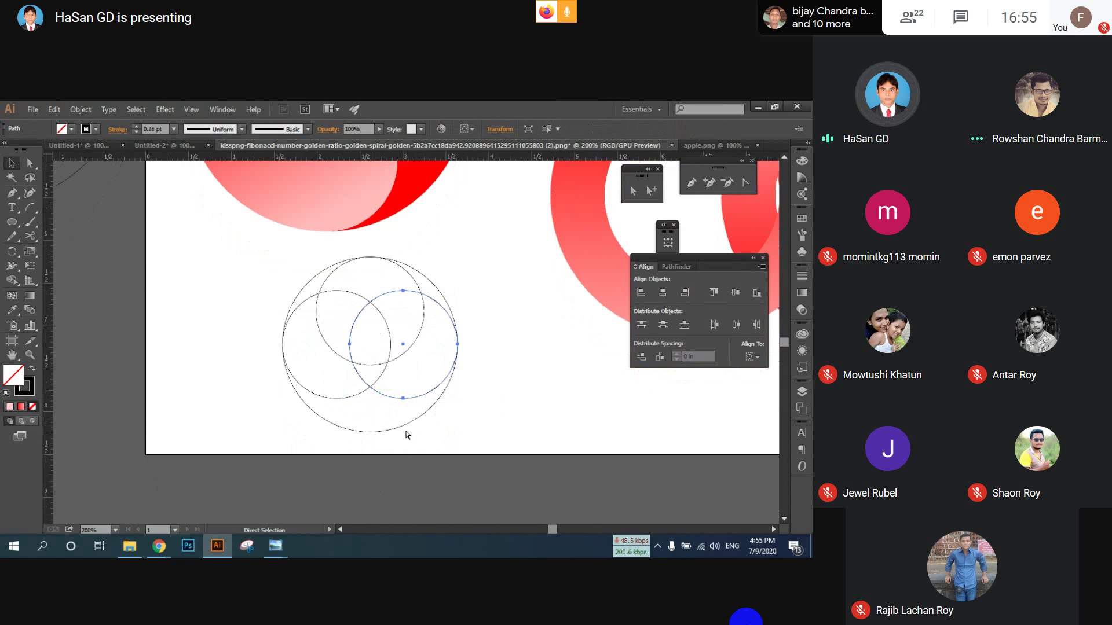
shift+click(369, 432)
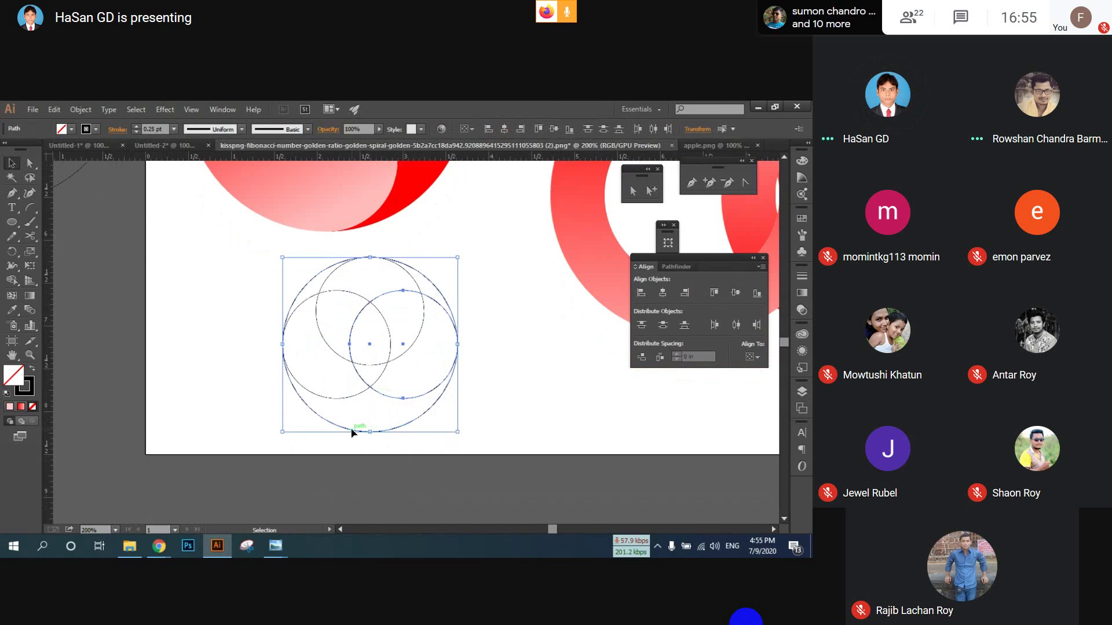
click(352, 432)
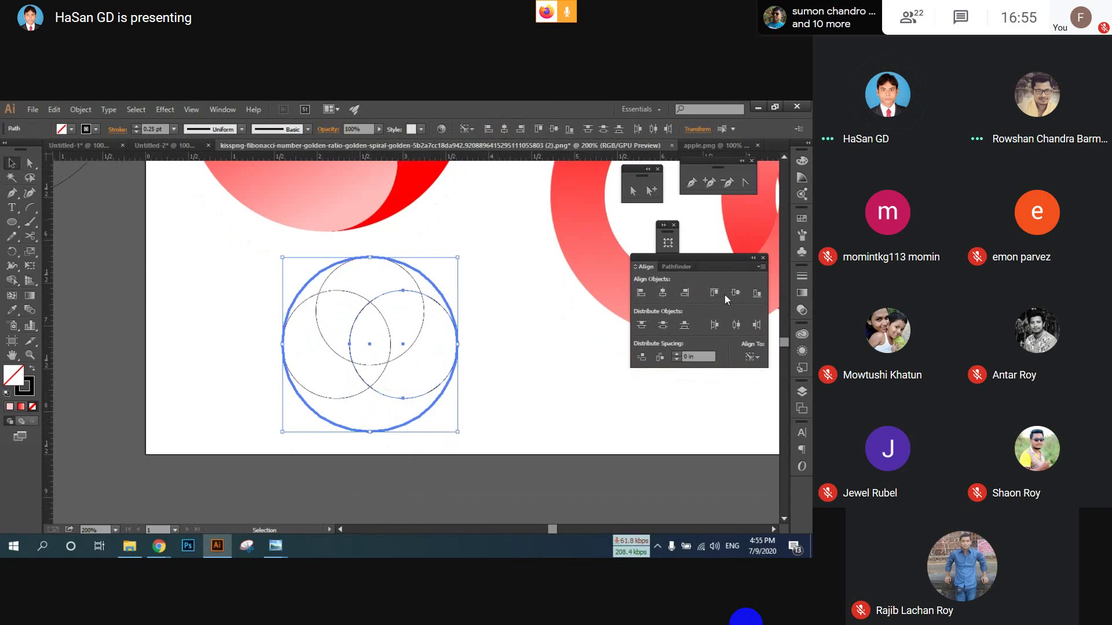
click(665, 296)
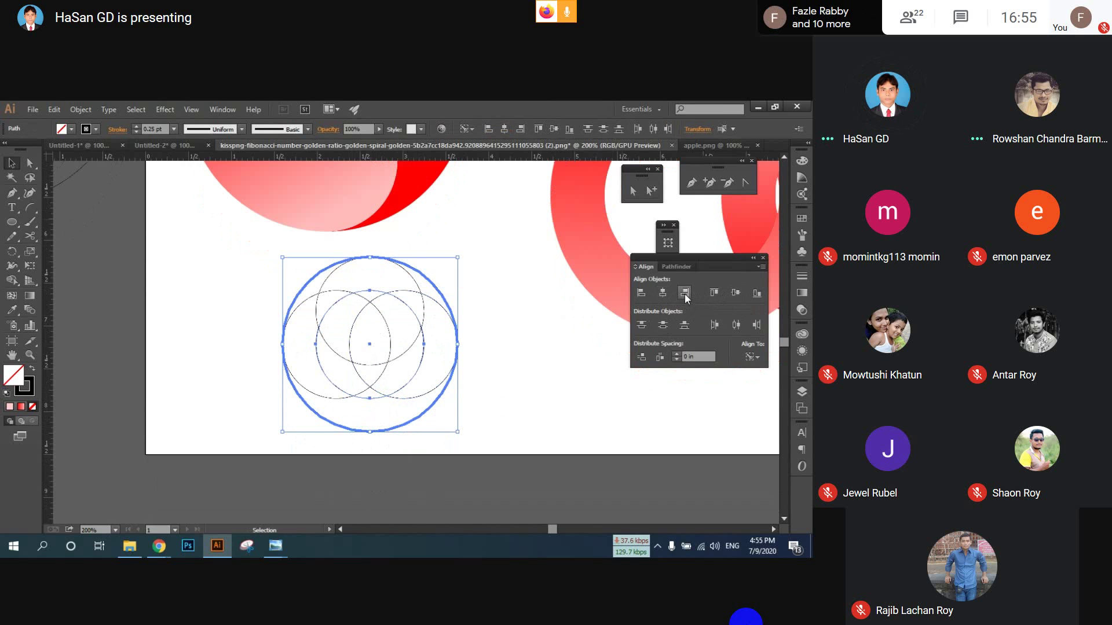
click(757, 292)
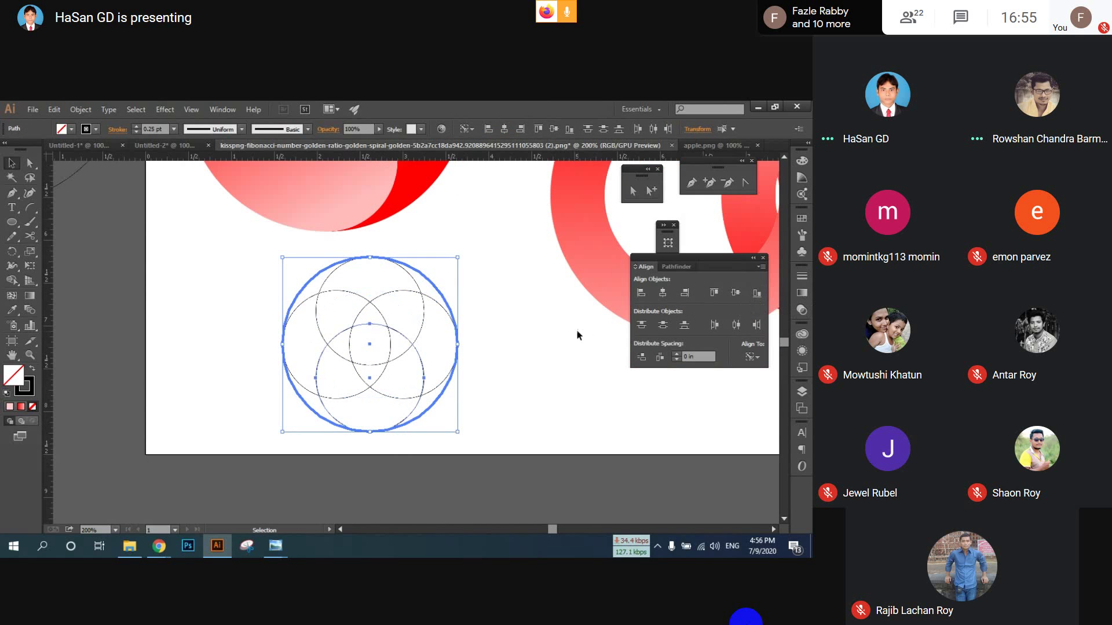
click(517, 388)
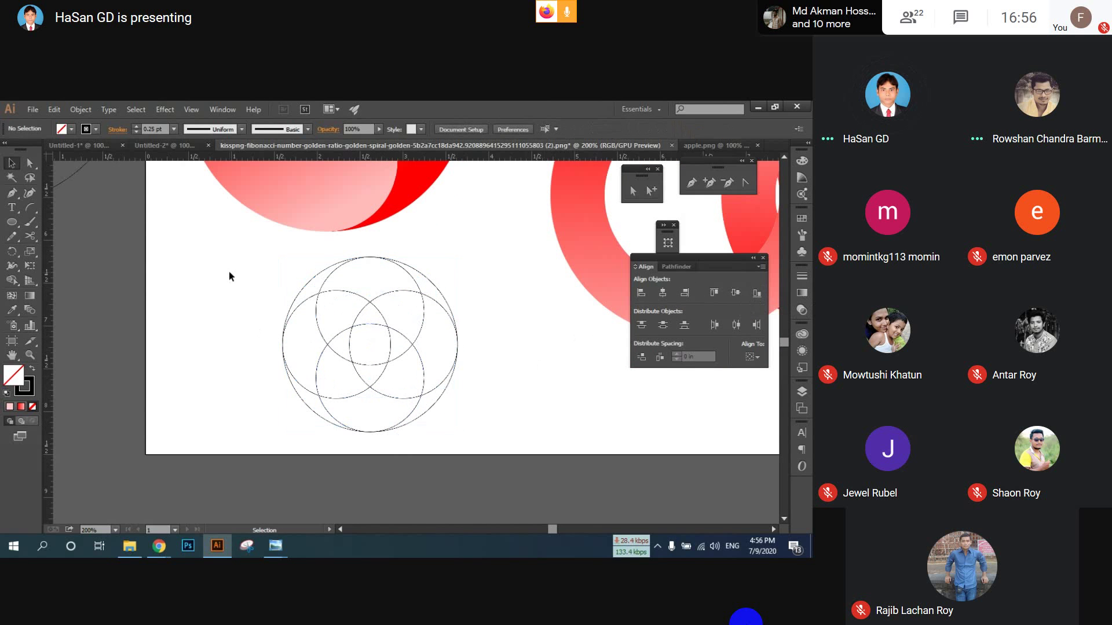
- Try to merge the upper, right and lower regions of the overlapping circles with Shape Builder, and undo the merge
drag(233, 273, 490, 414)
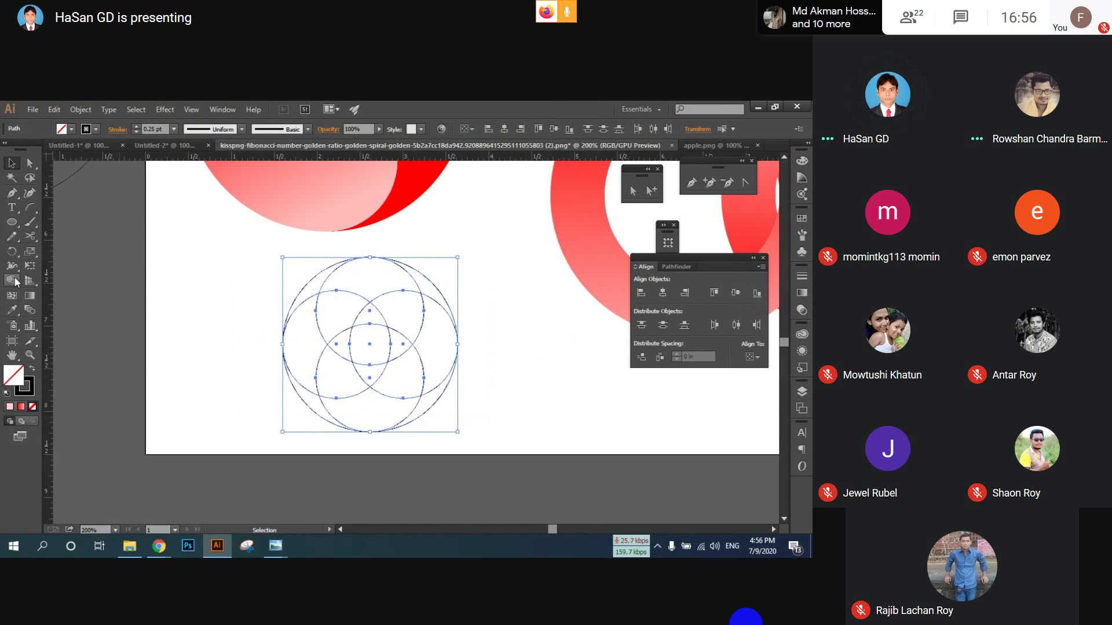
click(15, 281)
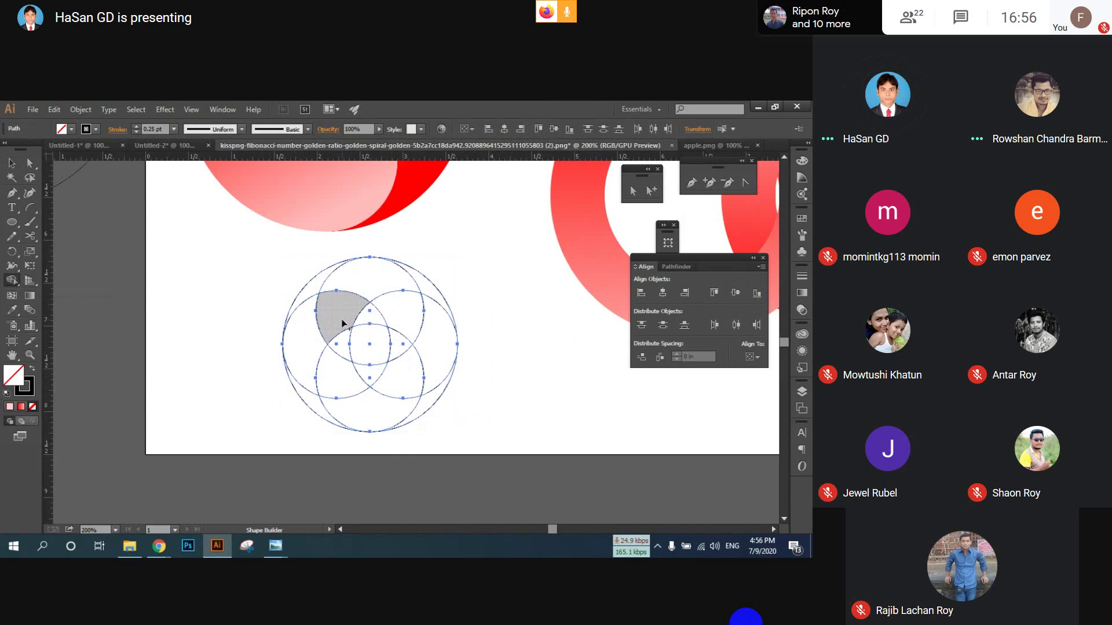
mouse_move(343, 324)
mouse_down()
mouse_move(395, 292)
mouse_move(419, 302)
mouse_move(425, 288)
mouse_move(440, 346)
mouse_move(405, 383)
mouse_move(398, 332)
mouse_move(410, 401)
mouse_move(423, 405)
mouse_move(388, 411)
mouse_up()
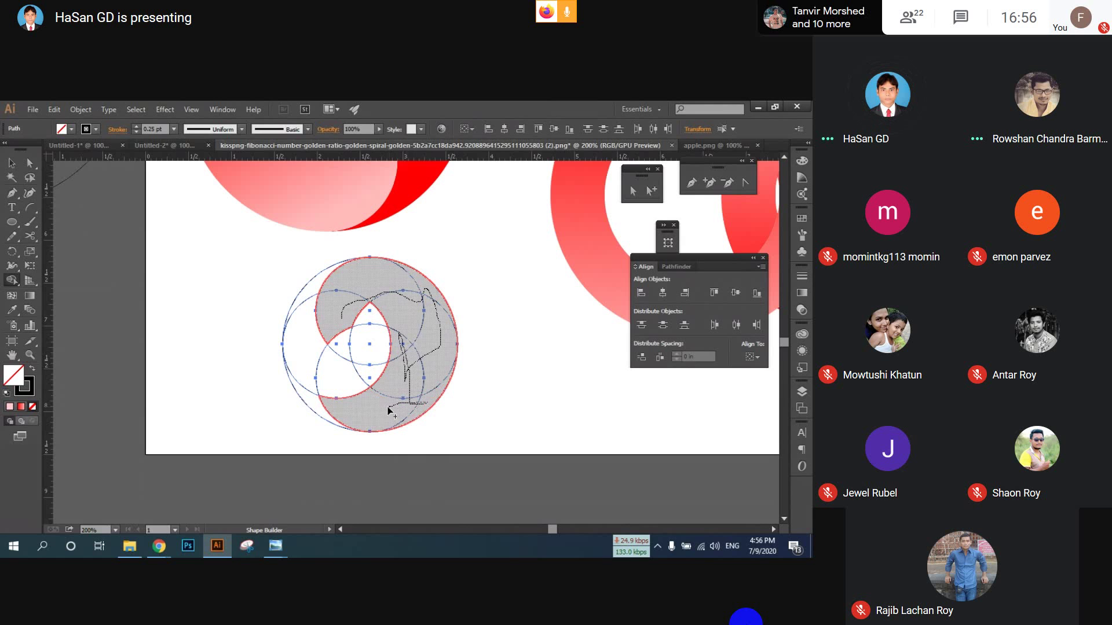
drag(388, 411, 389, 412)
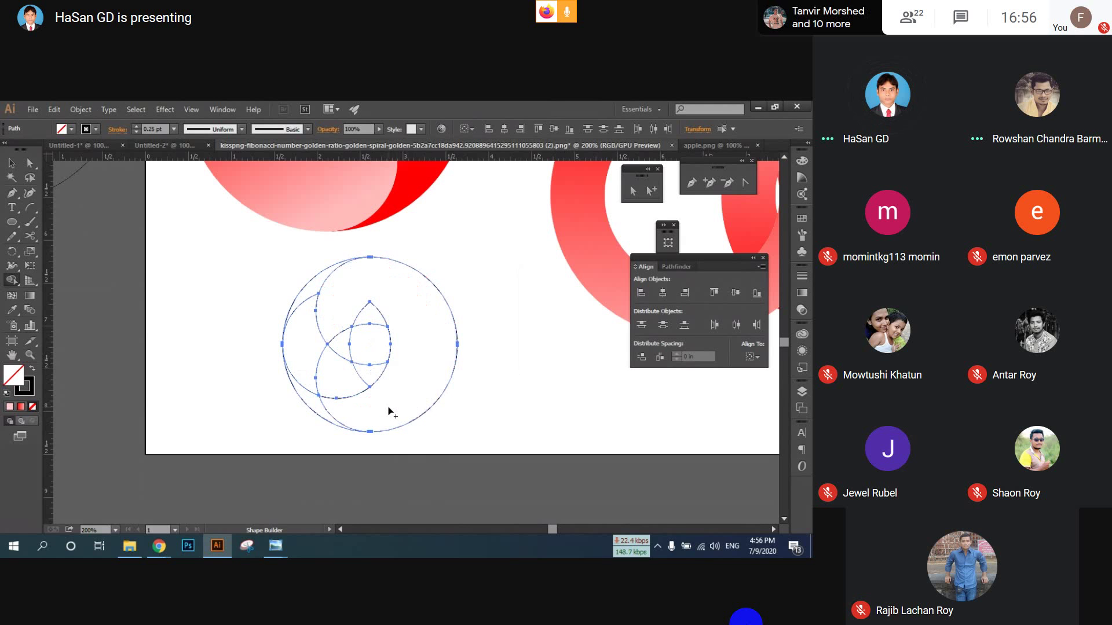
key(v)
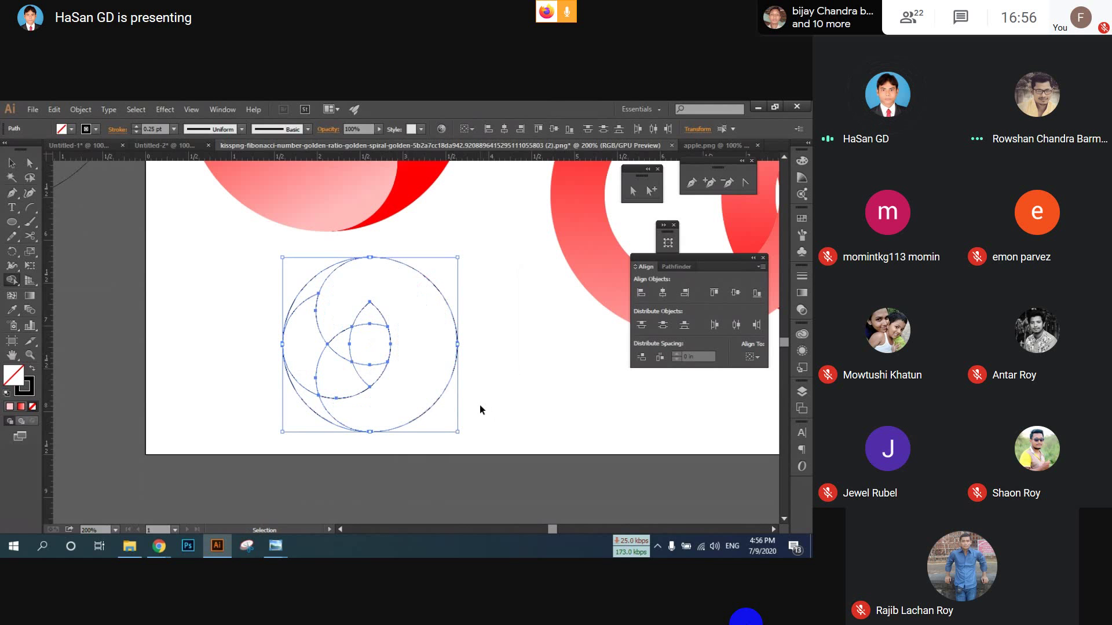
key(ctrl+z)
key(shift+m)
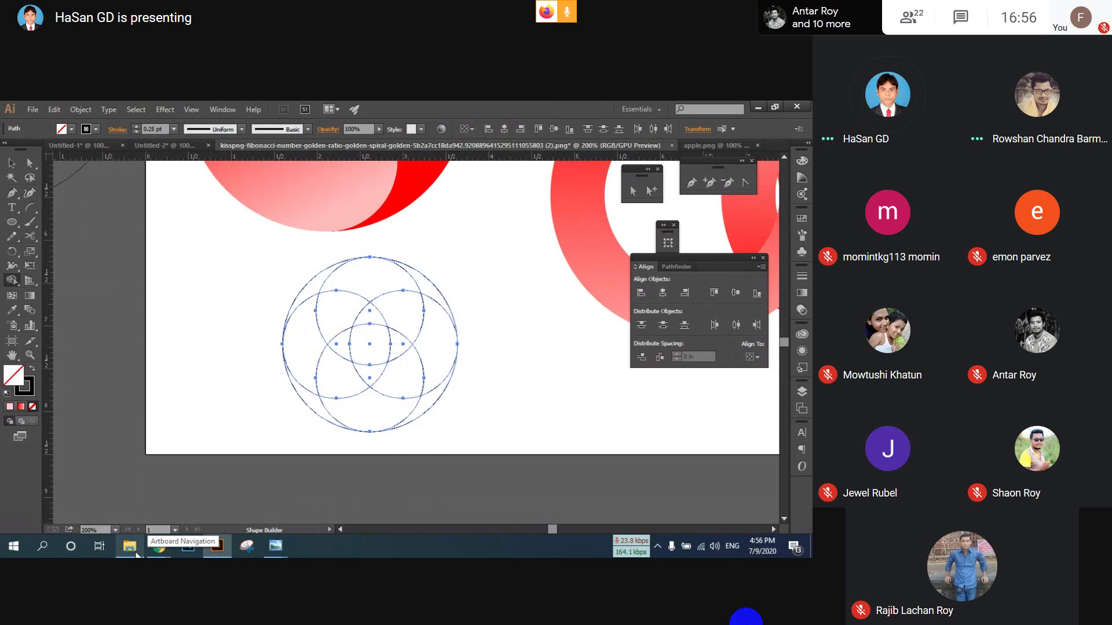
- Switch to File Explorer to look over the golden-ratio reference images on New Volume (I:), and return to Illustrator
click(137, 555)
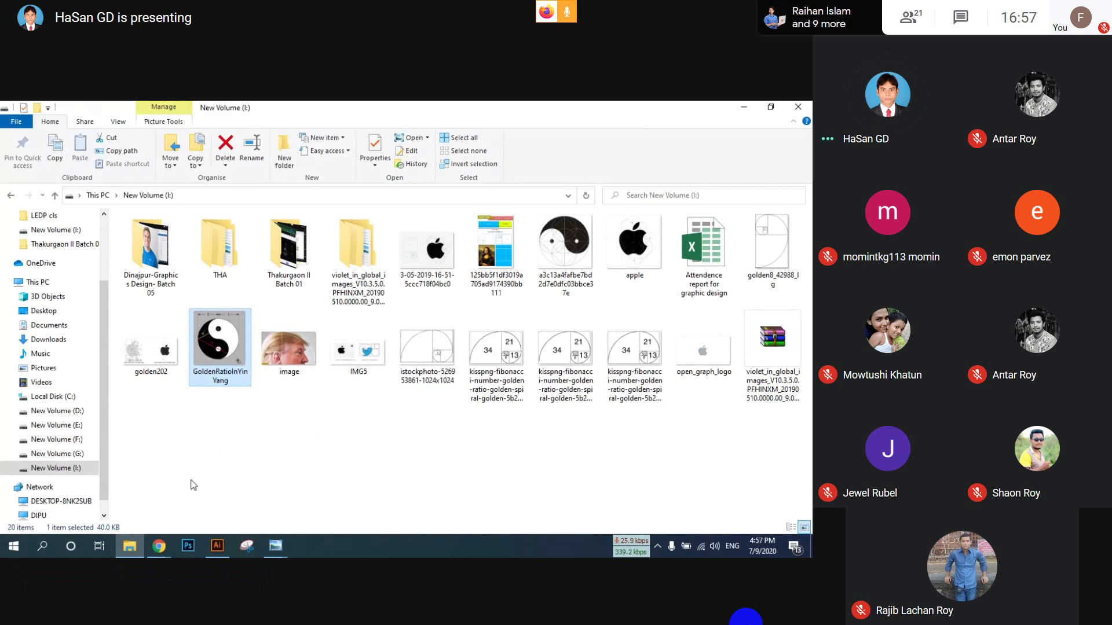
click(216, 548)
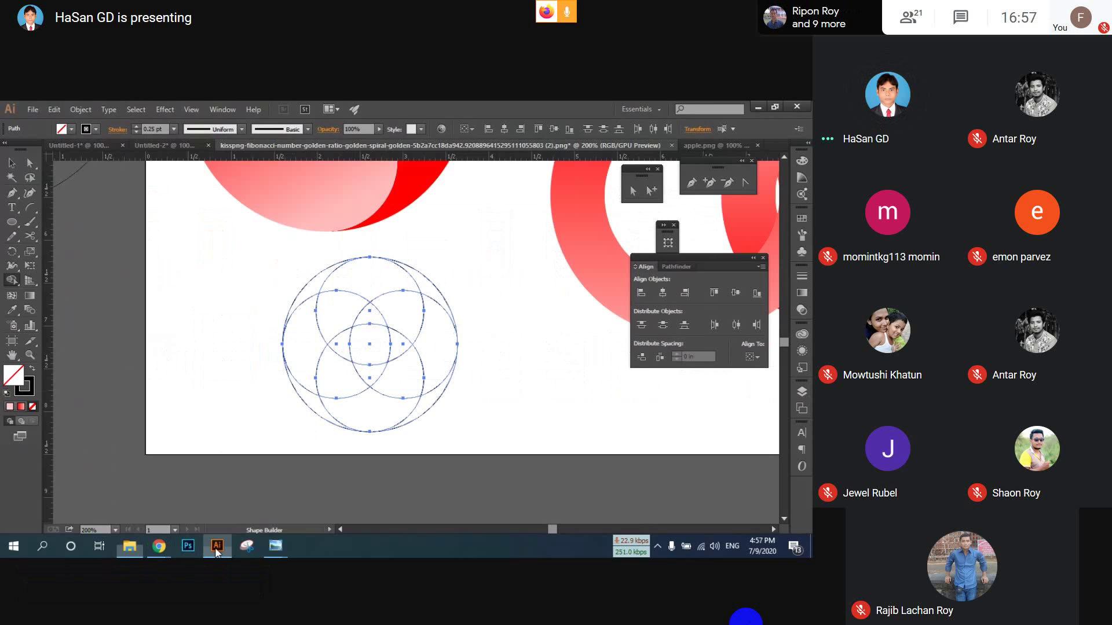
- Select the lower small circle together with the large circle and align them on their vertical centres
key(a)
click(421, 394)
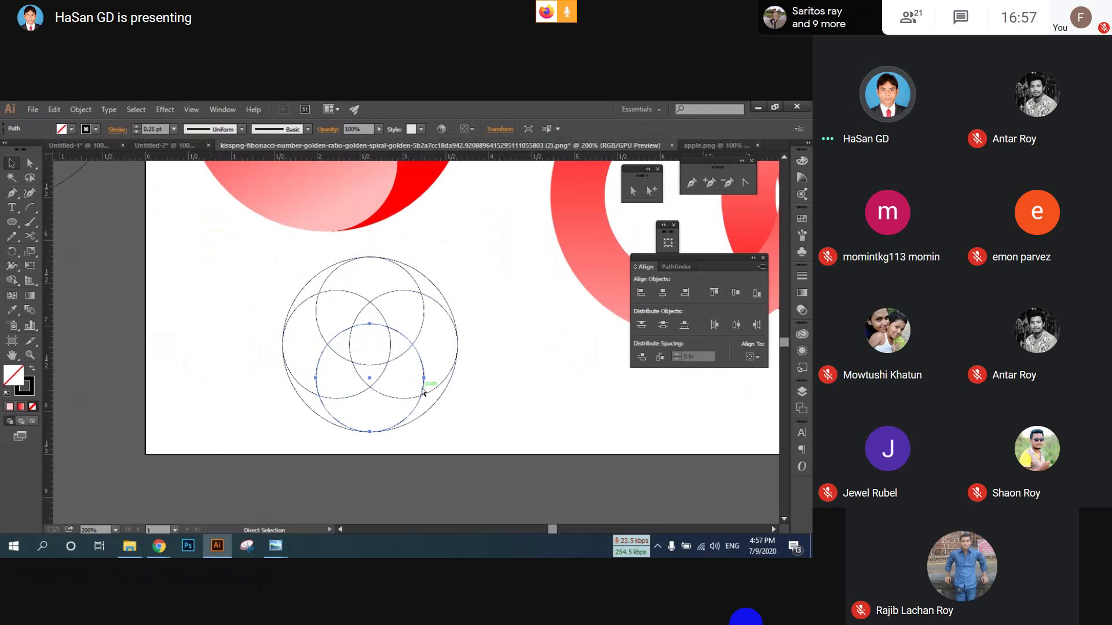
key(v)
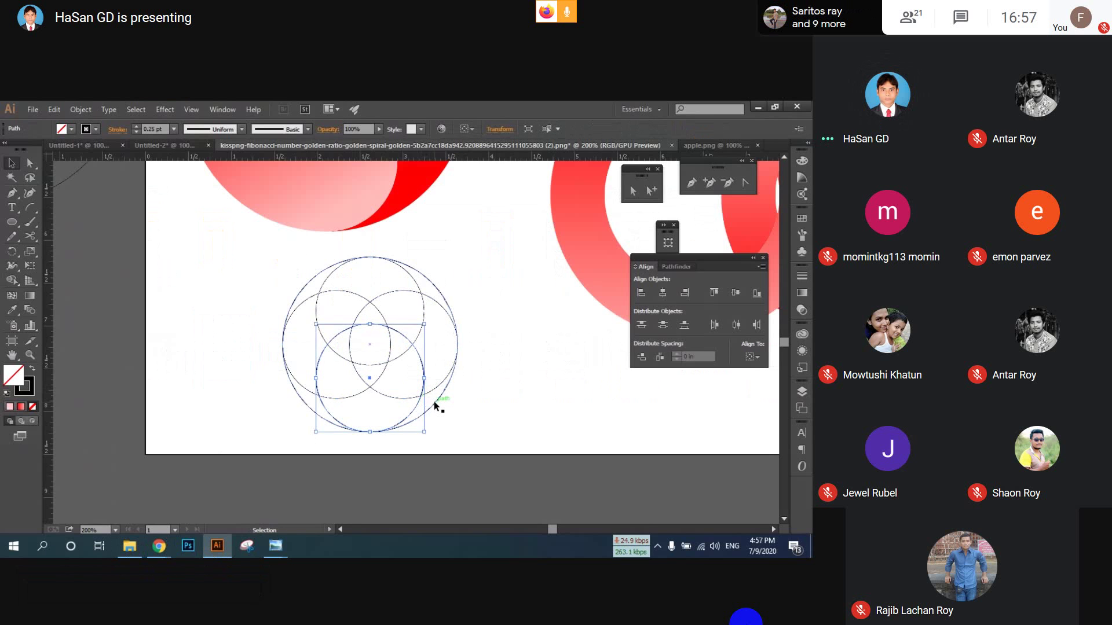
double_click(434, 403)
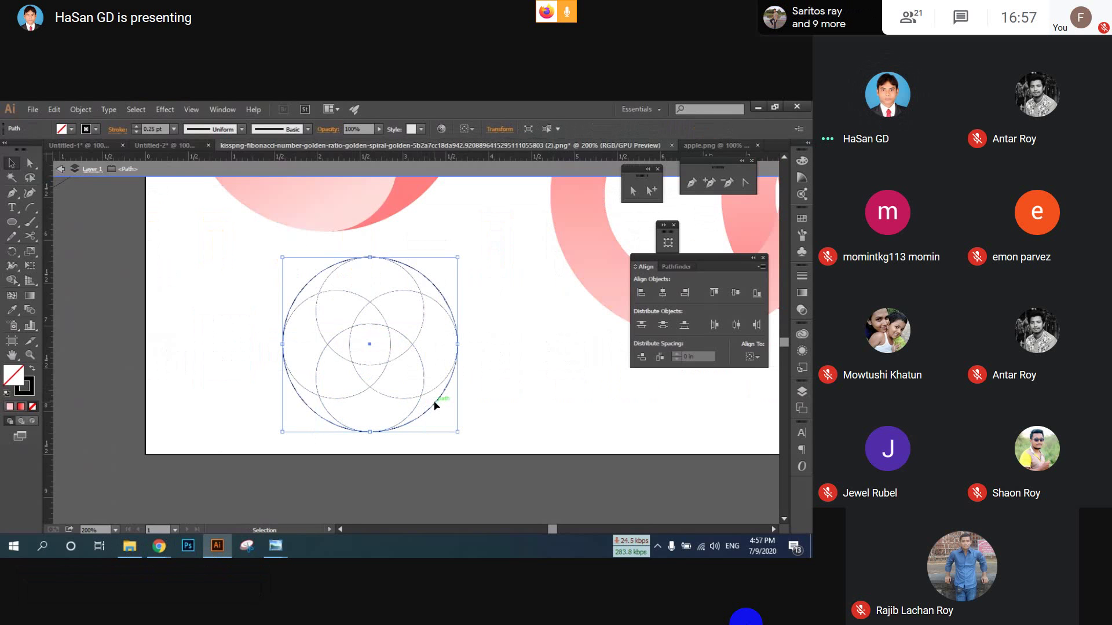
click(489, 405)
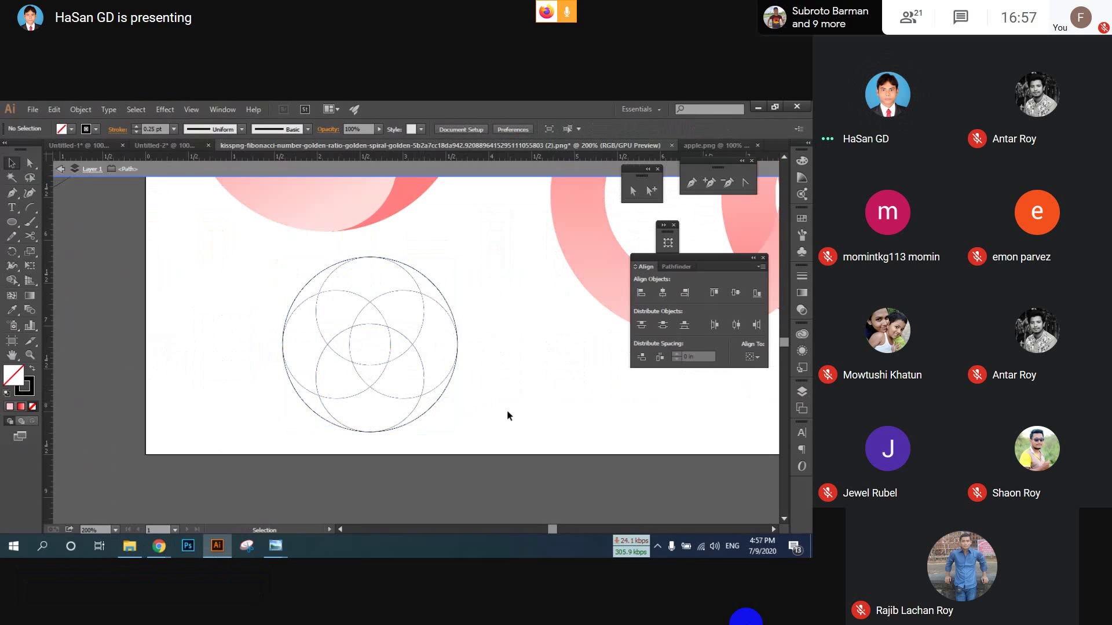
double_click(508, 412)
click(409, 416)
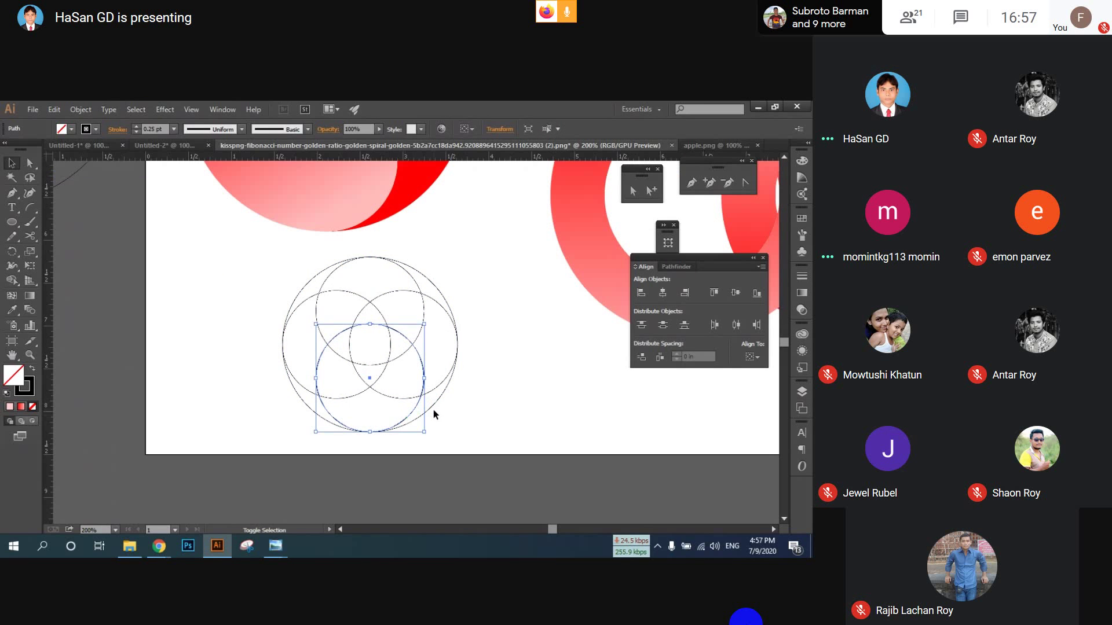
shift+click(433, 404)
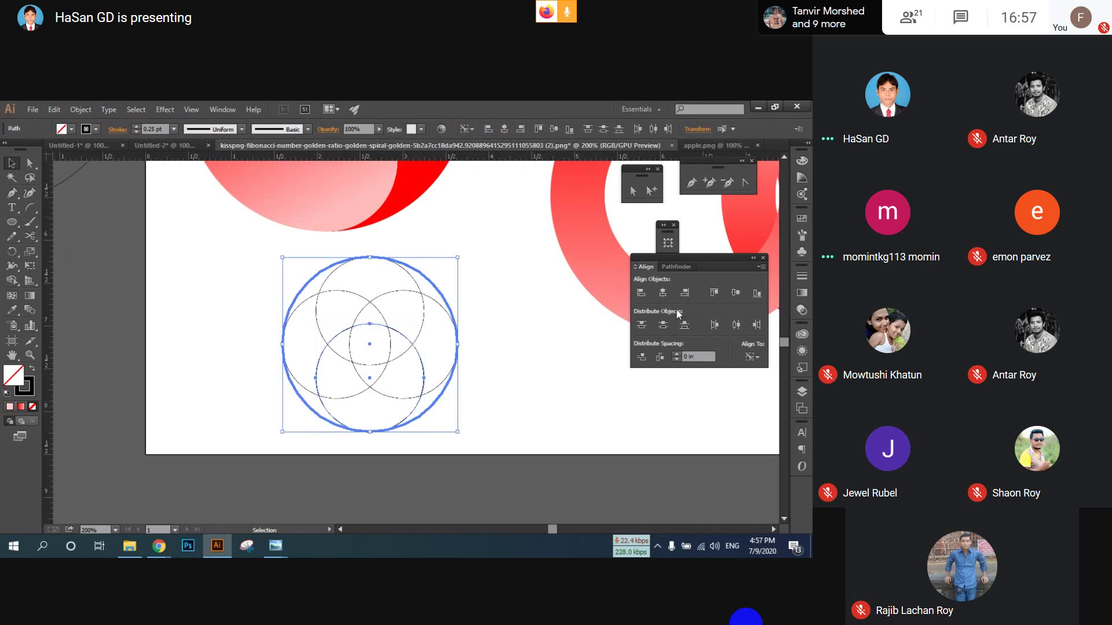
click(733, 292)
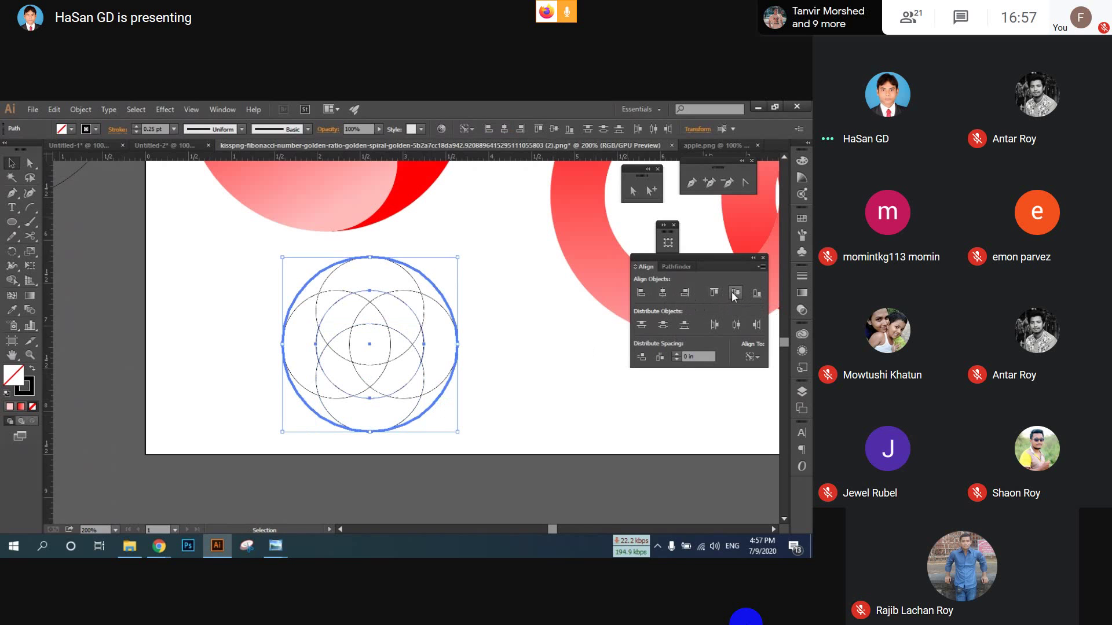
- Duplicate the whole circle construction to its left, over the artboard's edge, and reselect the original construction
click(559, 346)
drag(234, 269, 478, 425)
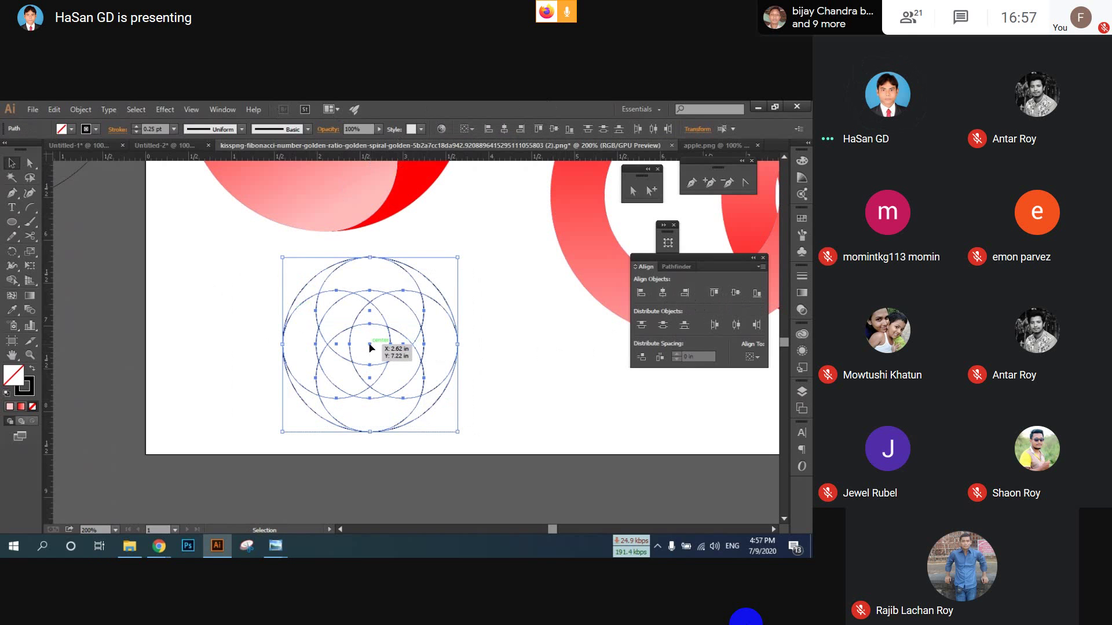
drag(369, 347, 135, 344)
drag(273, 266, 463, 417)
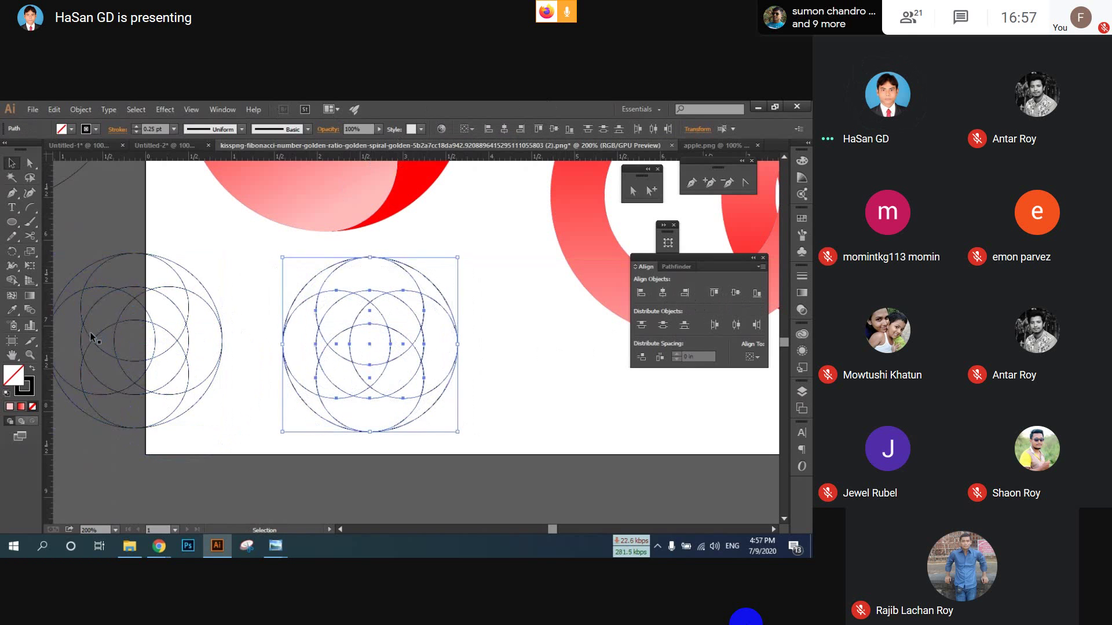
- Try to merge the outer left and lower regions of the construction into a crescent with Shape Builder
click(11, 280)
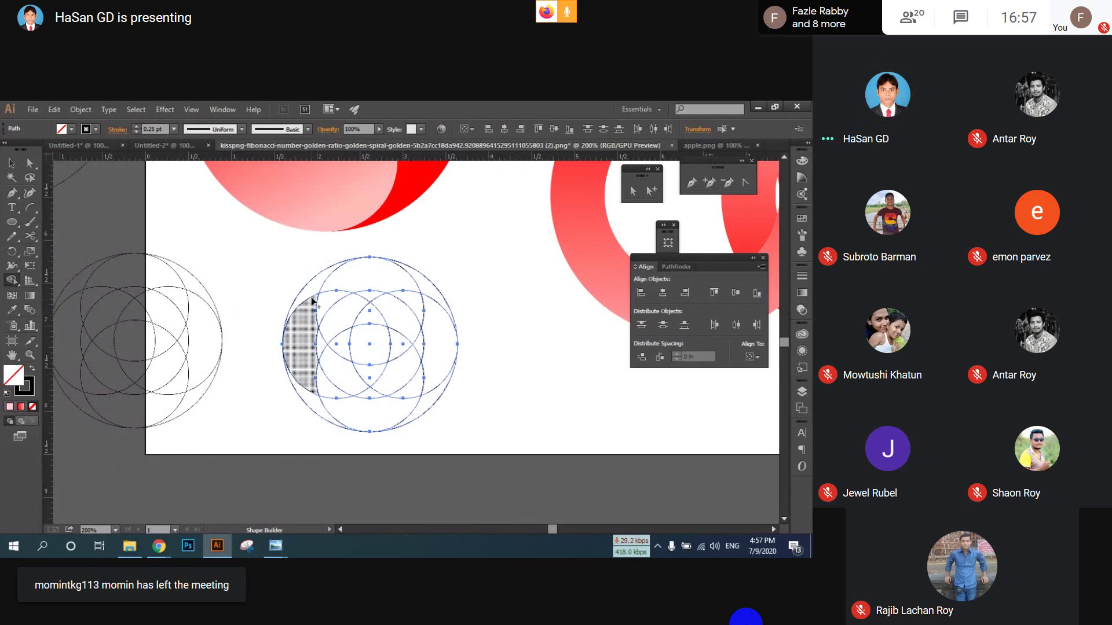
mouse_move(304, 334)
mouse_down()
mouse_move(322, 364)
mouse_move(320, 406)
mouse_move(345, 418)
mouse_move(313, 426)
mouse_move(371, 392)
mouse_up()
key(v)
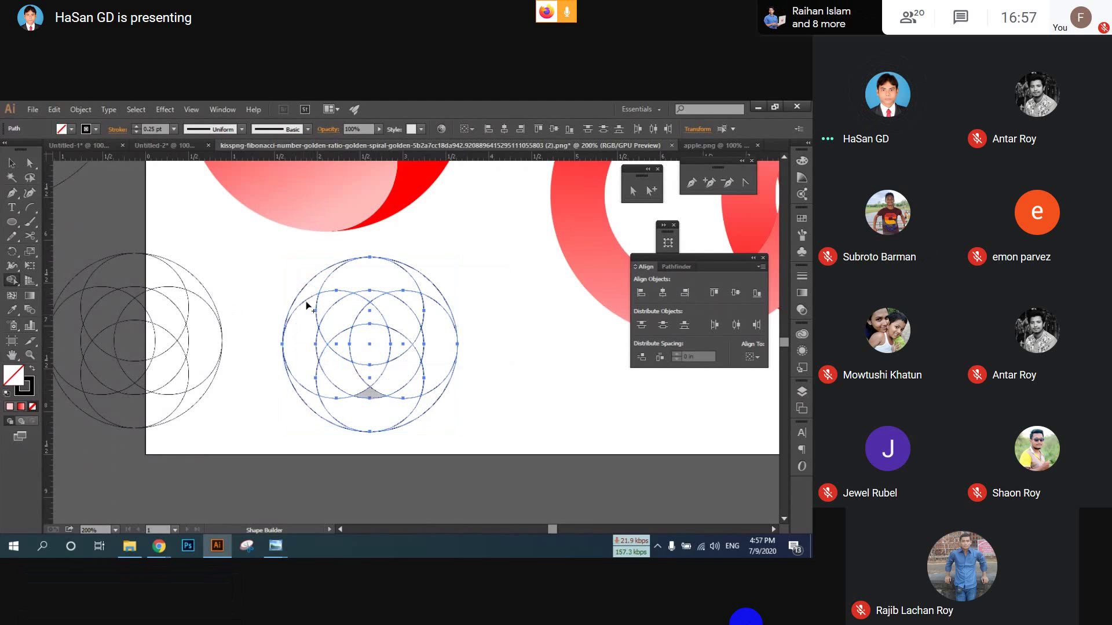
key(shift+m)
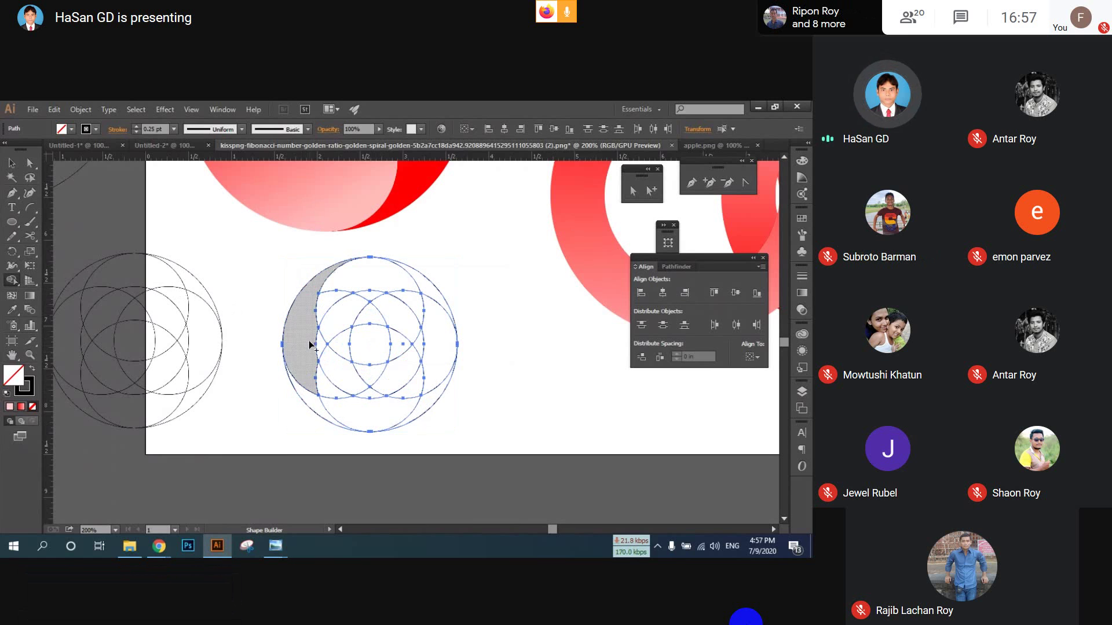
mouse_move(309, 366)
mouse_down()
mouse_move(323, 397)
mouse_move(315, 390)
mouse_move(516, 268)
mouse_move(363, 374)
mouse_up()
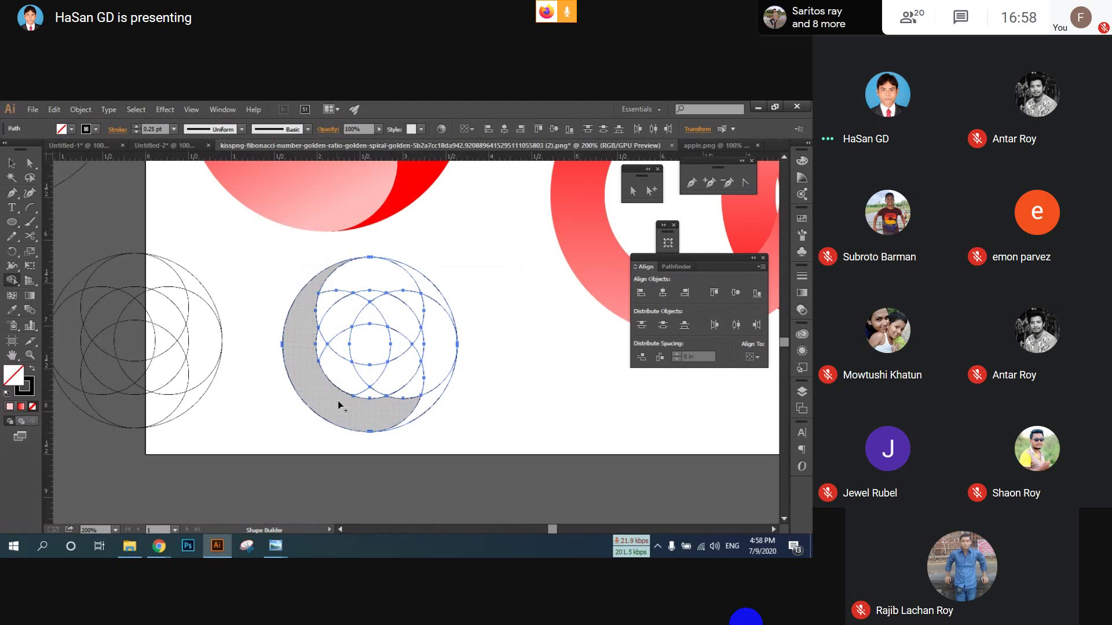
mouse_move(380, 410)
mouse_down()
mouse_move(426, 389)
mouse_move(424, 404)
mouse_up()
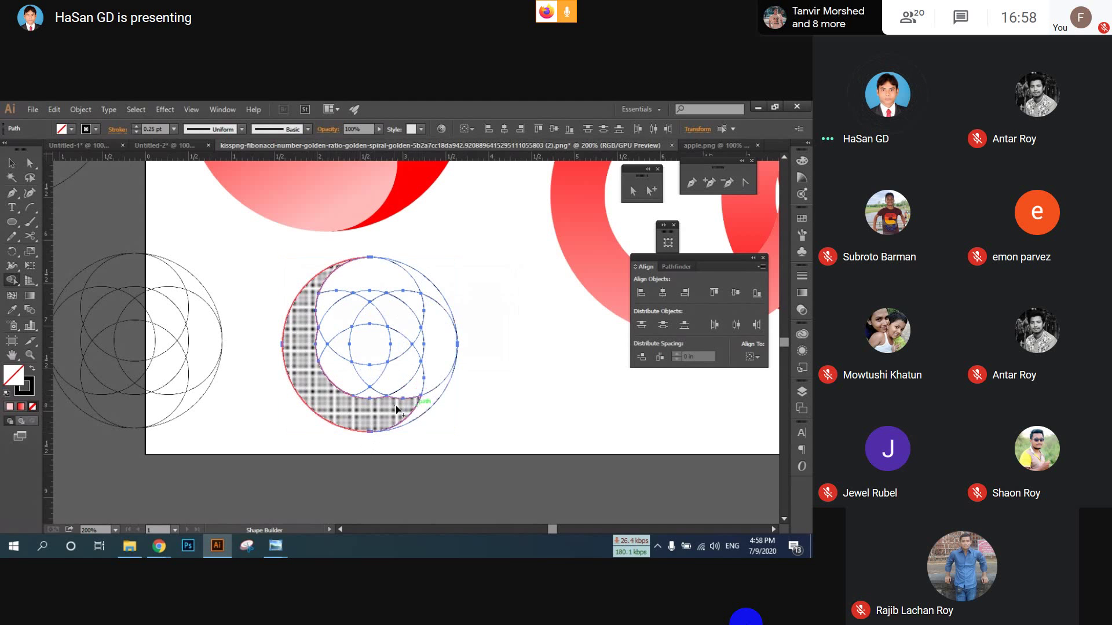
click(408, 399)
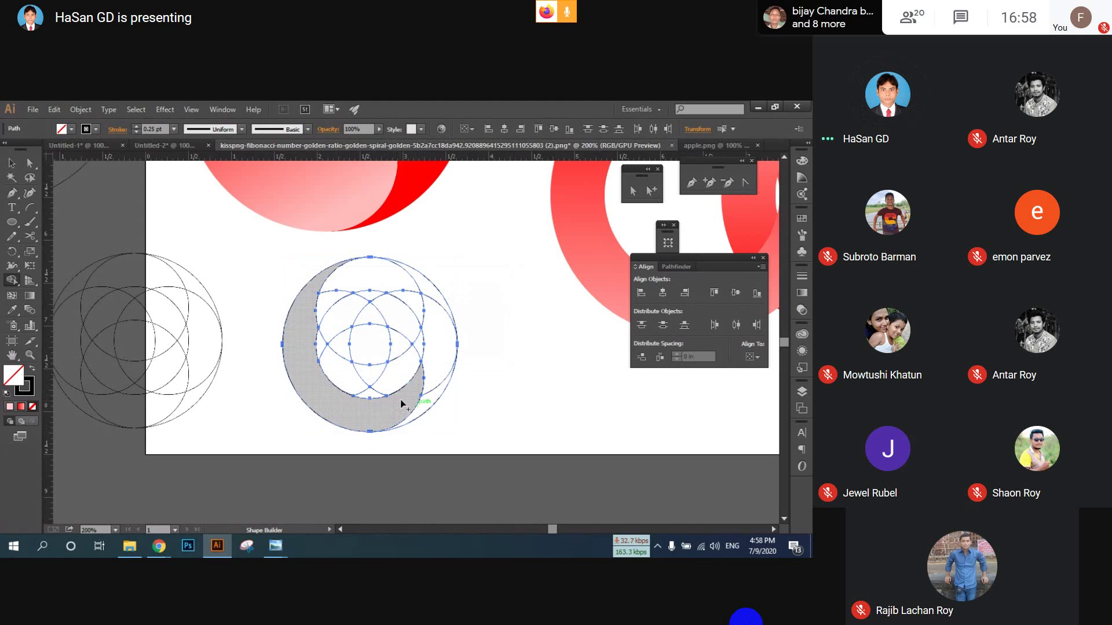
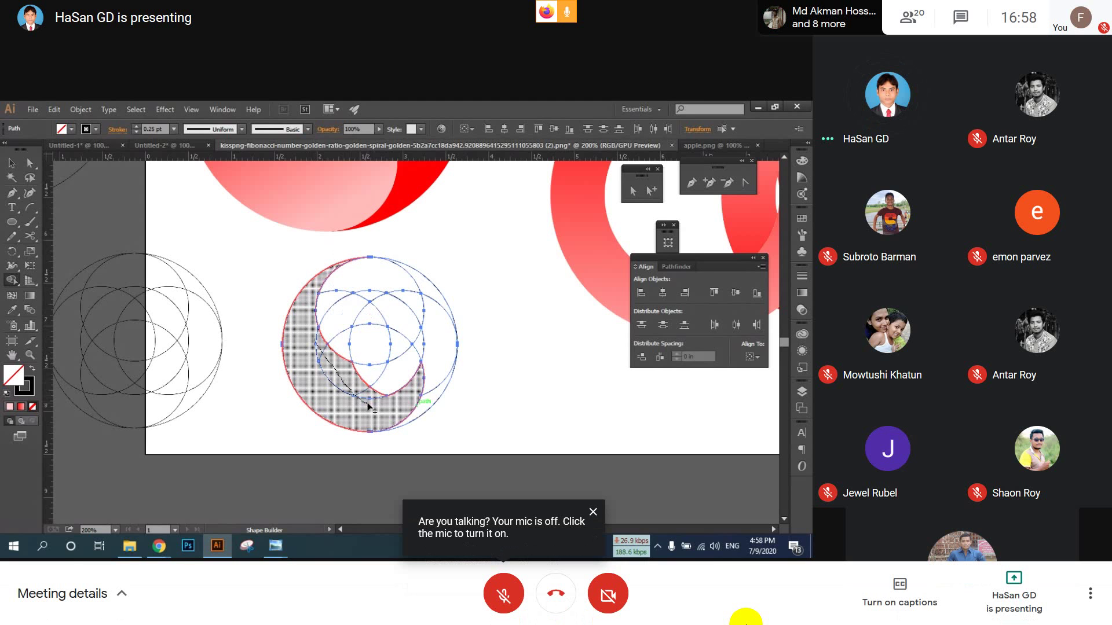
- Try to merge the inner lower regions into the crescent and the upper and right regions into a second comma shape
click(369, 407)
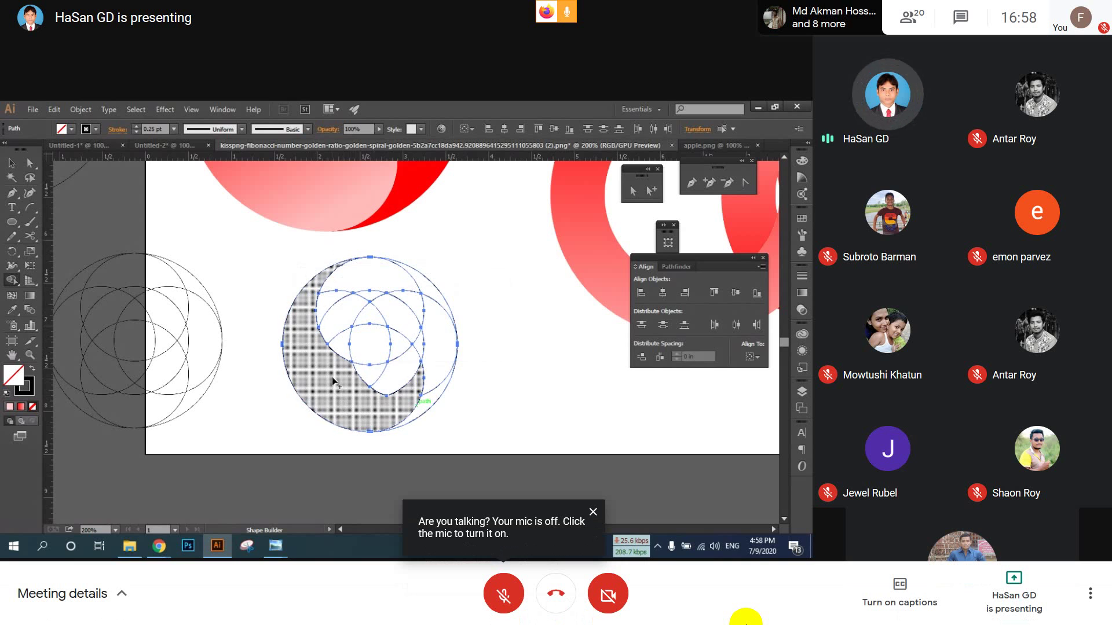
mouse_move(333, 381)
mouse_down()
mouse_move(385, 372)
mouse_move(375, 390)
mouse_up()
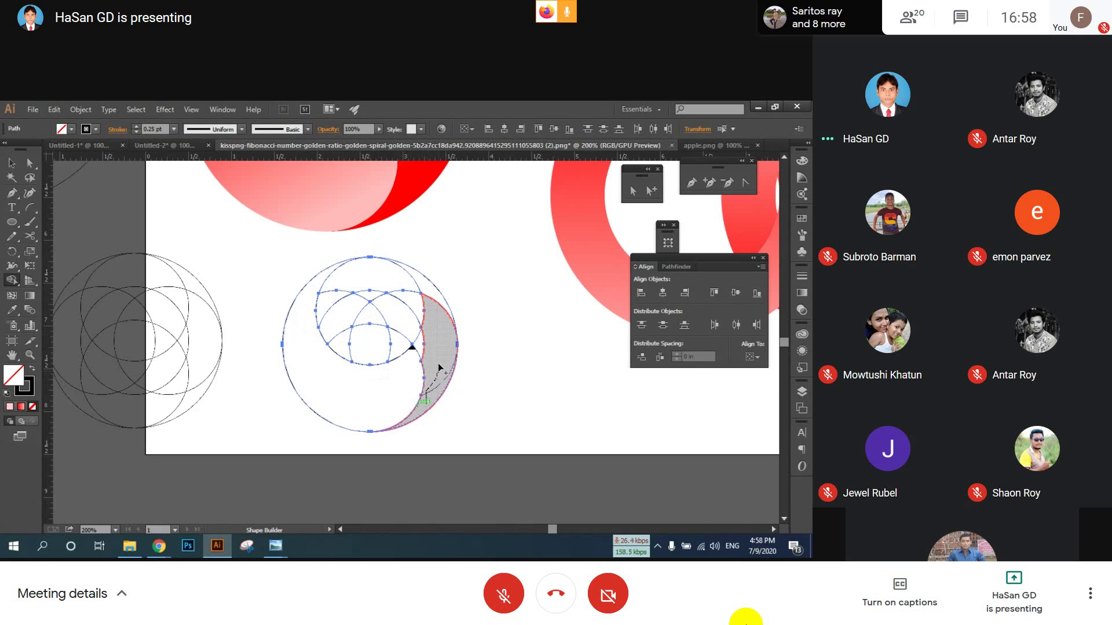
mouse_move(434, 314)
mouse_down()
mouse_move(399, 279)
mouse_move(418, 300)
mouse_move(337, 304)
mouse_move(367, 297)
mouse_move(406, 314)
mouse_move(418, 350)
mouse_up()
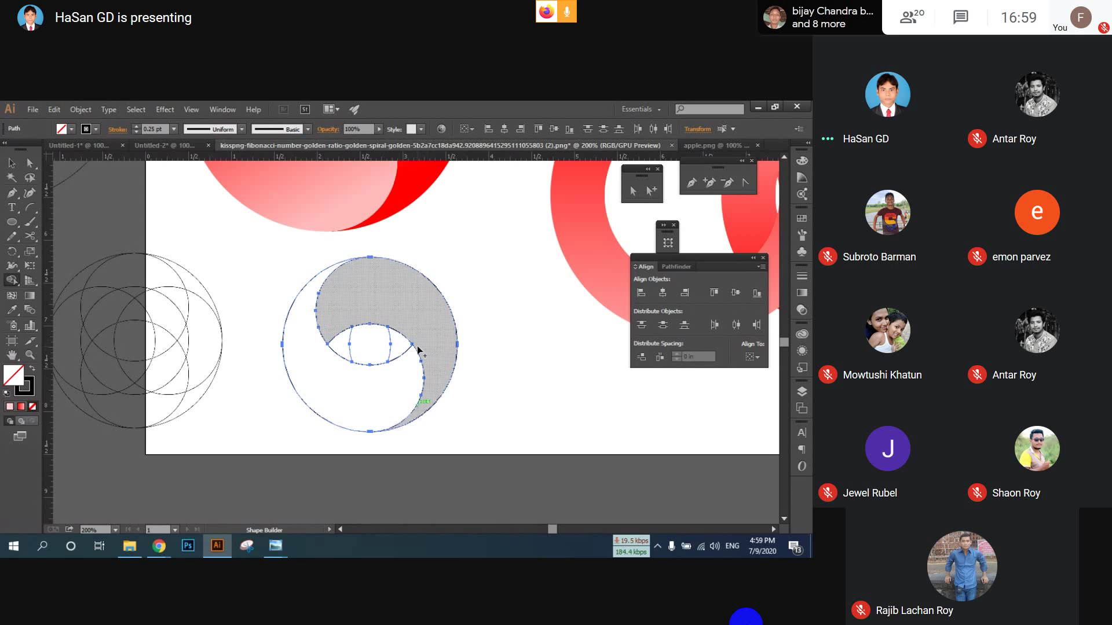
- Undo the Shape Builder merges and the duplication of the circle construction
scroll(418, 350, down, 2)
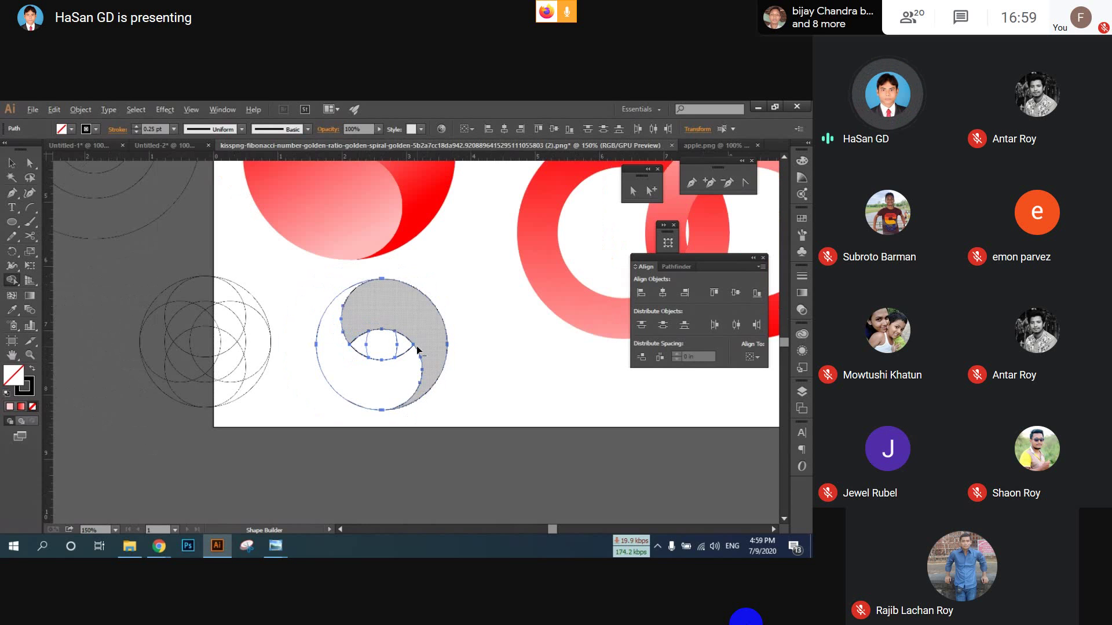
scroll(495, 200, down, 2)
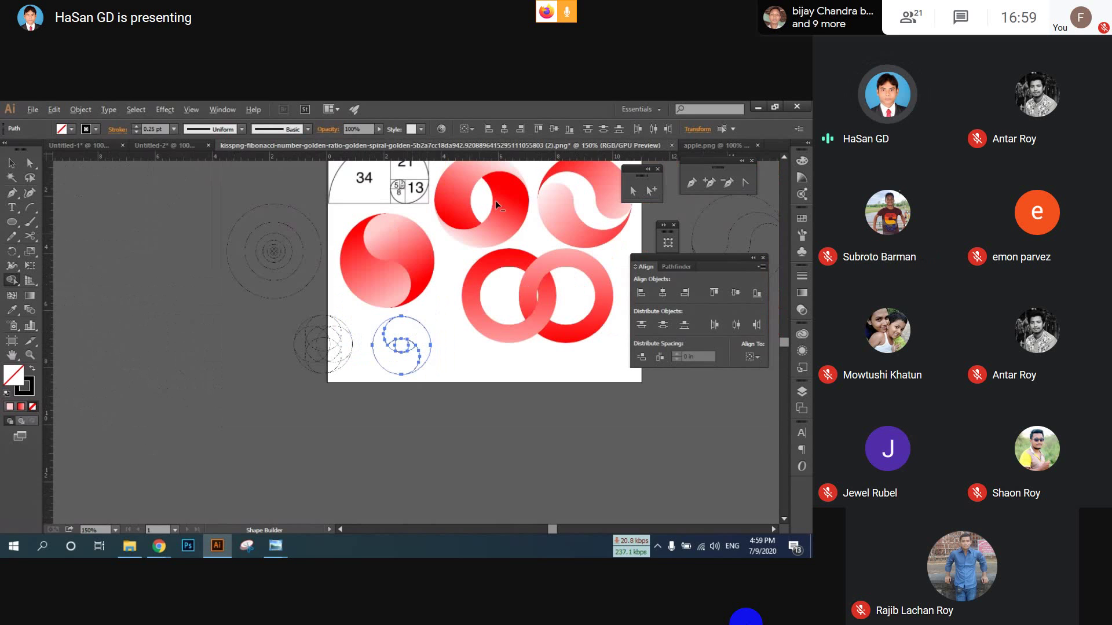
scroll(454, 339, up, 2)
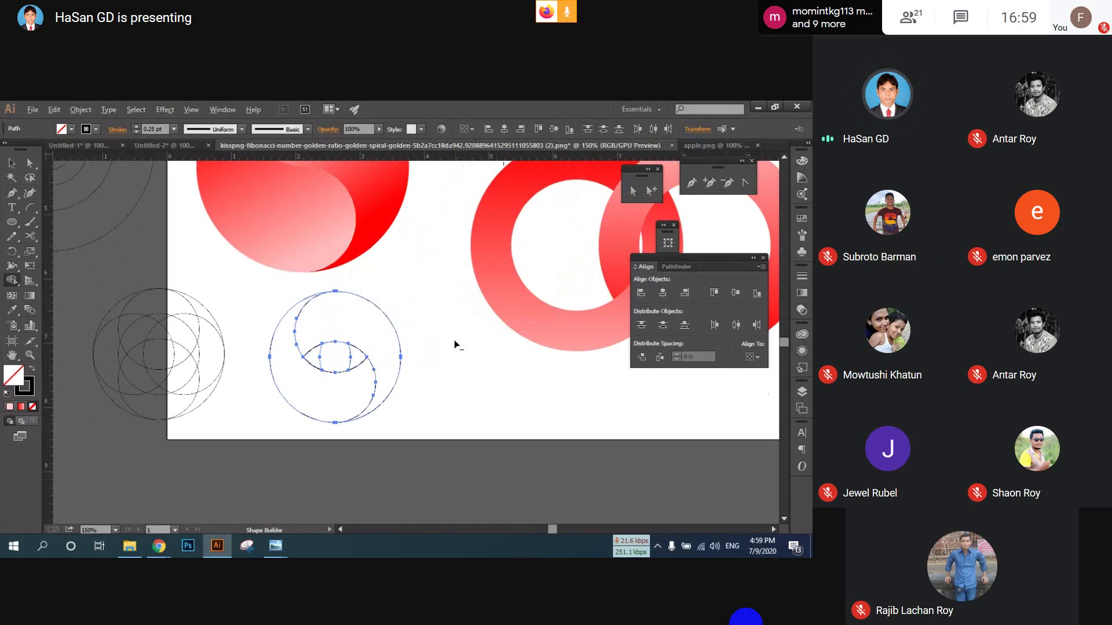
scroll(454, 339, up, 2)
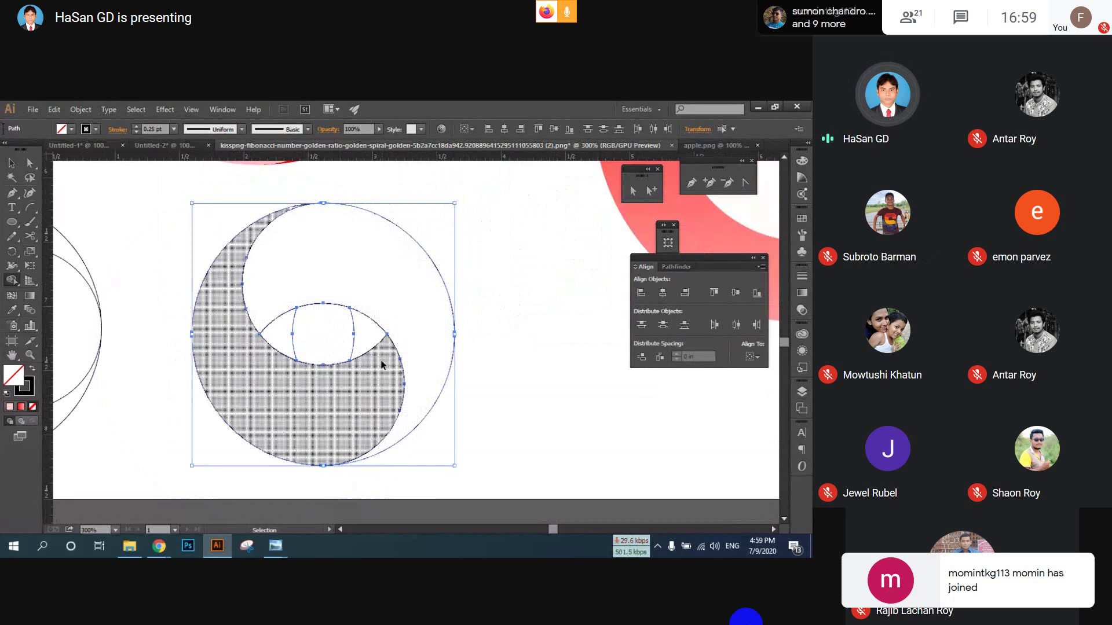
key(v)
key(ctrl+z)
key(ctrl+z)
key(ctrl+z)
key(ctrl+z)
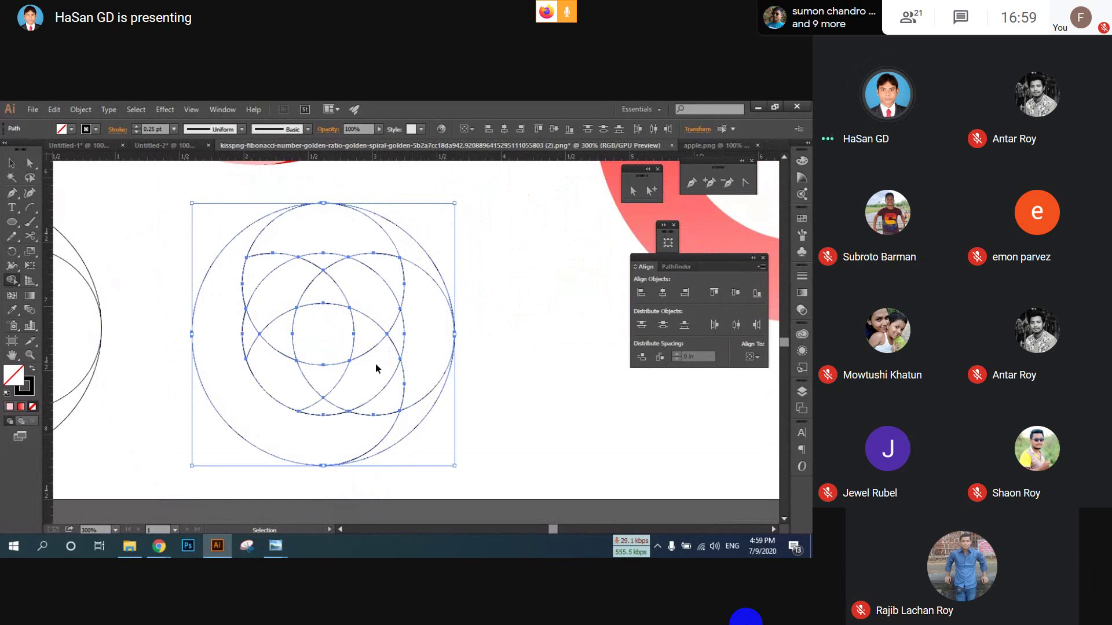
key(ctrl+z)
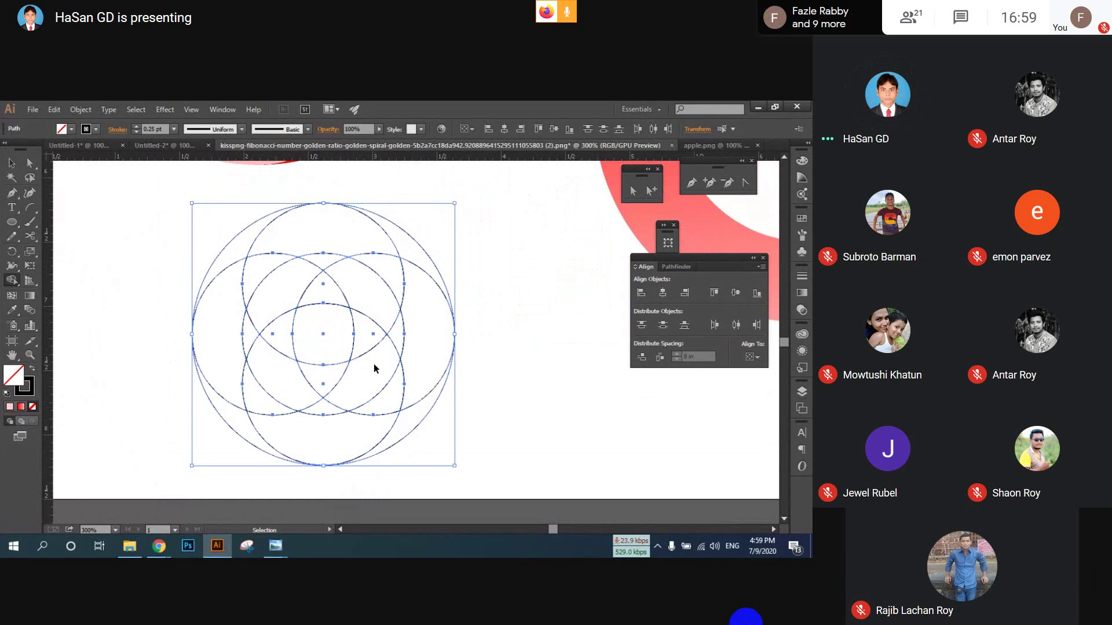
- Duplicate the circle construction onto the empty canvas to the left of the artboard
key(v)
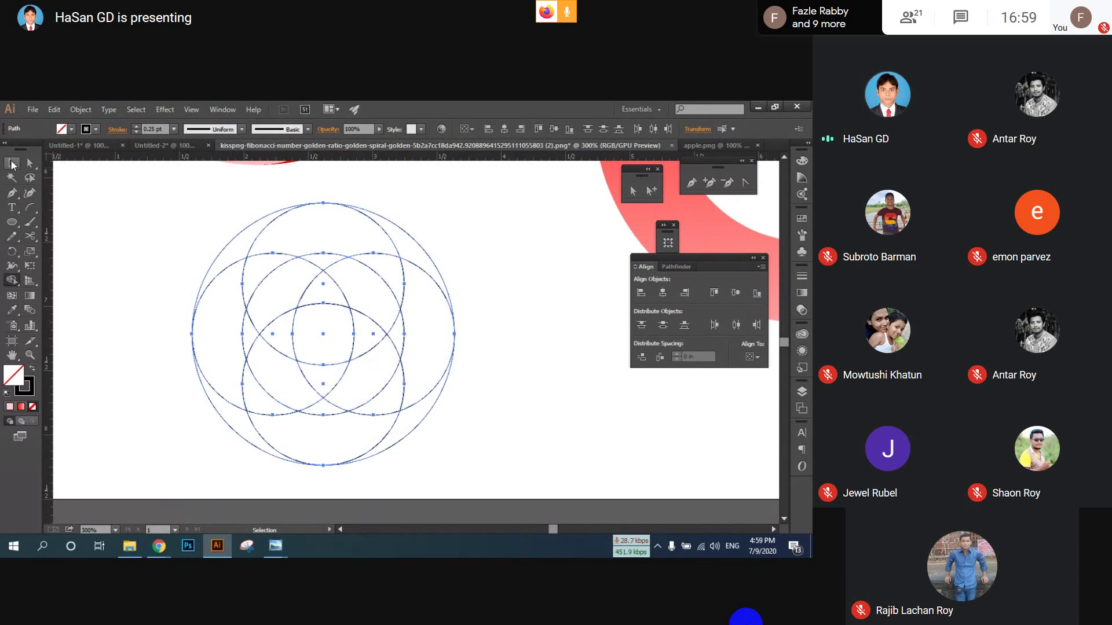
key(ctrl+minus)
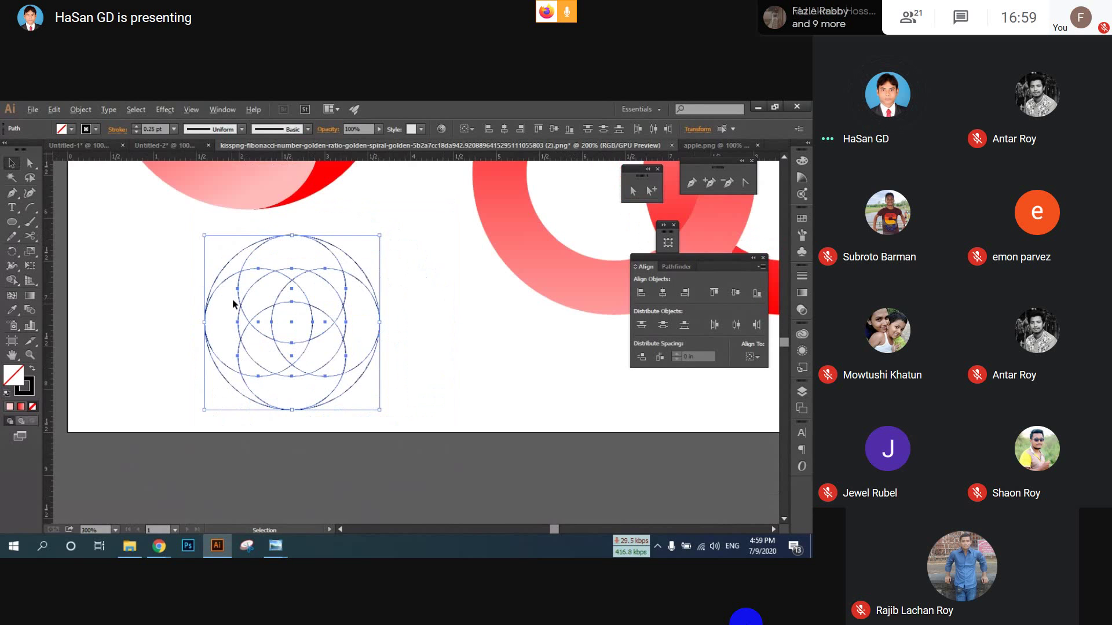
key(ctrl+minus)
drag(374, 322, 95, 368)
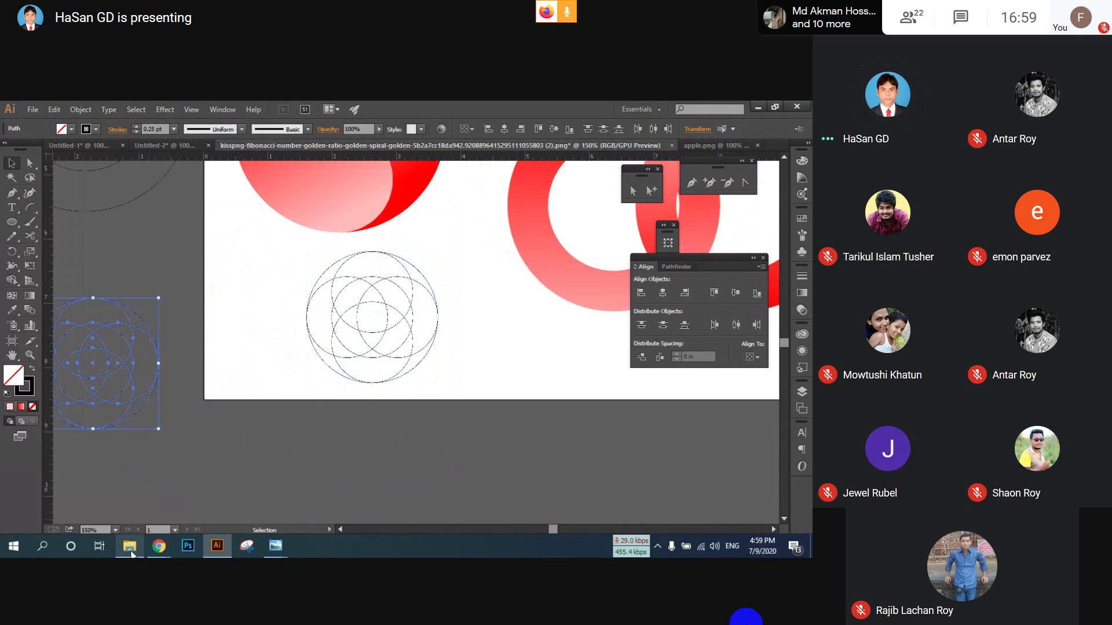
- Switch to Windows Photo Viewer to examine the yin-yang reference image and open it in Adobe Illustrator CC 2015
click(275, 546)
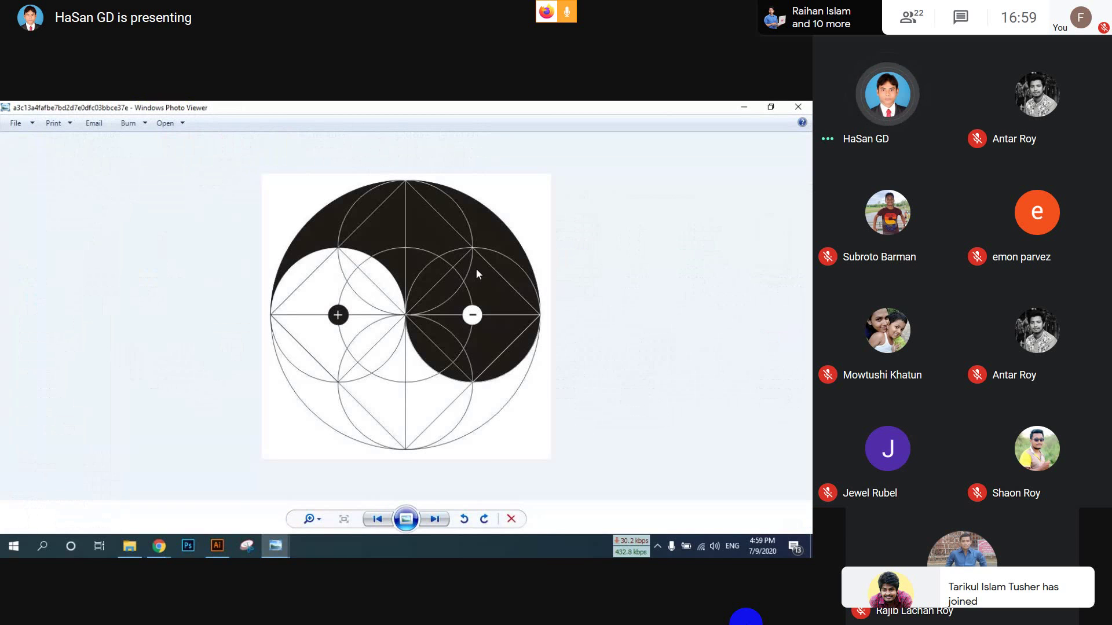
scroll(466, 302, up, 1)
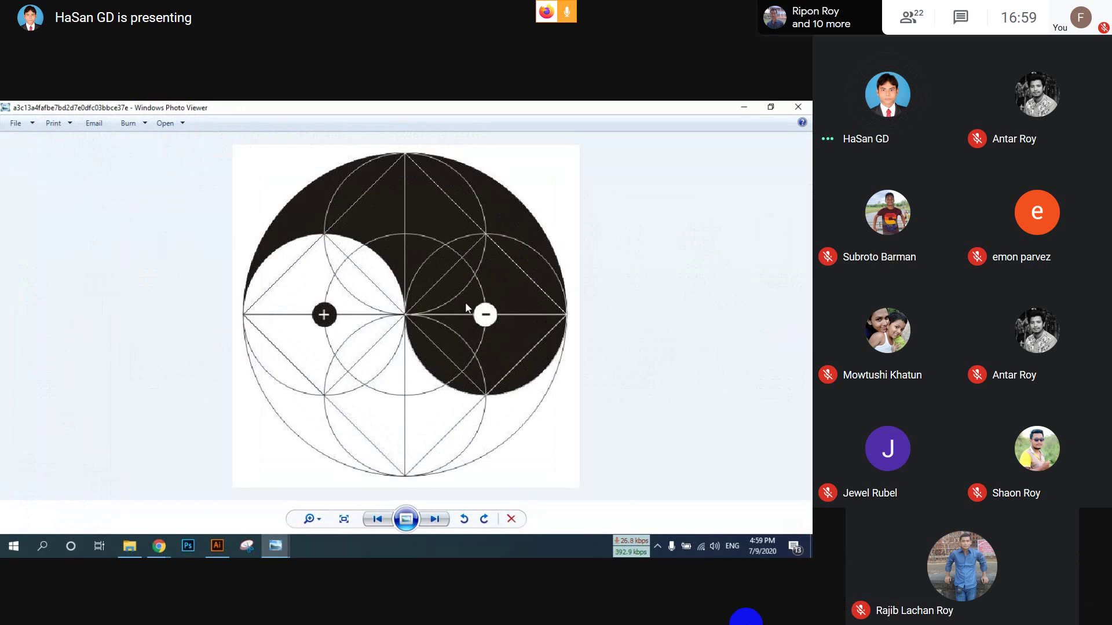
right_click(413, 298)
mouse_move(463, 309)
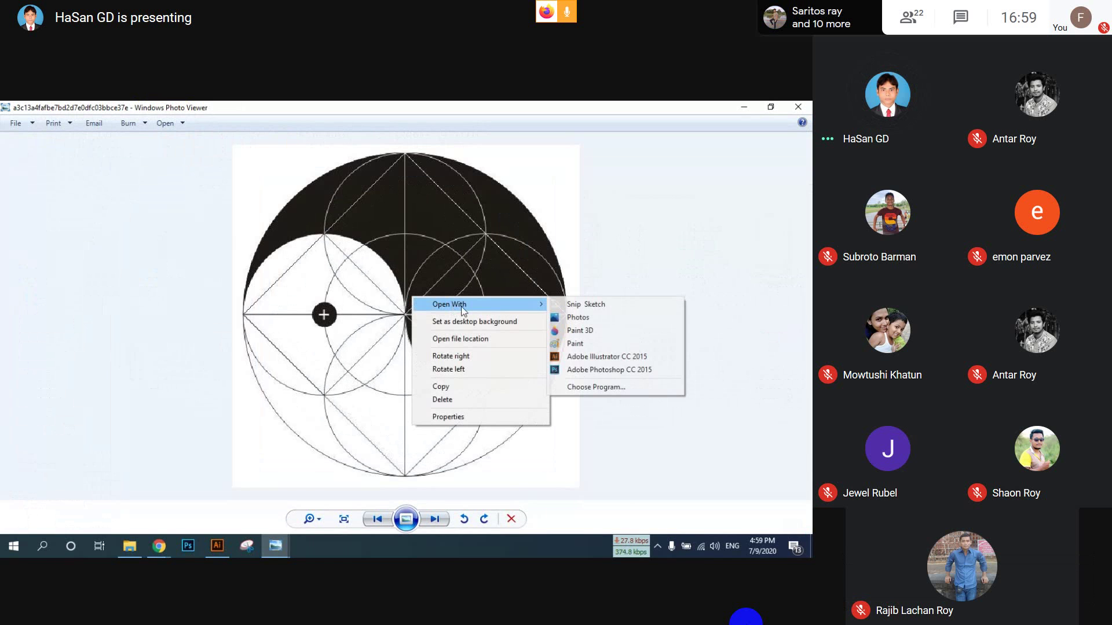
click(597, 356)
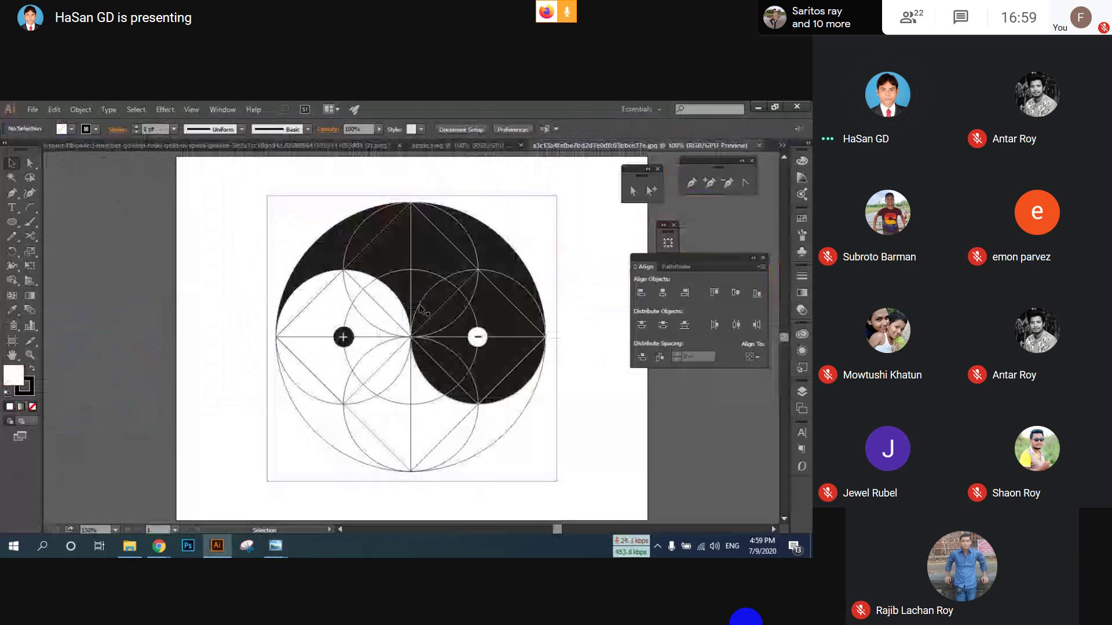
- Copy the yin-yang image into the golden-ratio document, scale it to about 3.6 in wide and place it right of the circle construction
drag(446, 267, 428, 359)
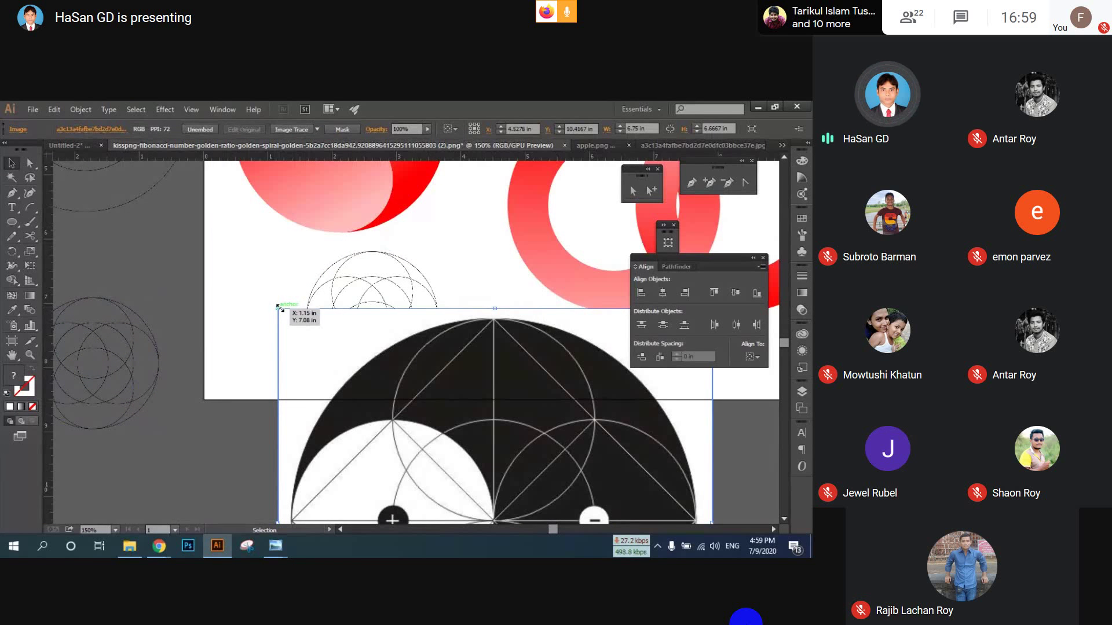
drag(305, 349, 408, 449)
drag(472, 496, 547, 325)
drag(432, 320, 323, 322)
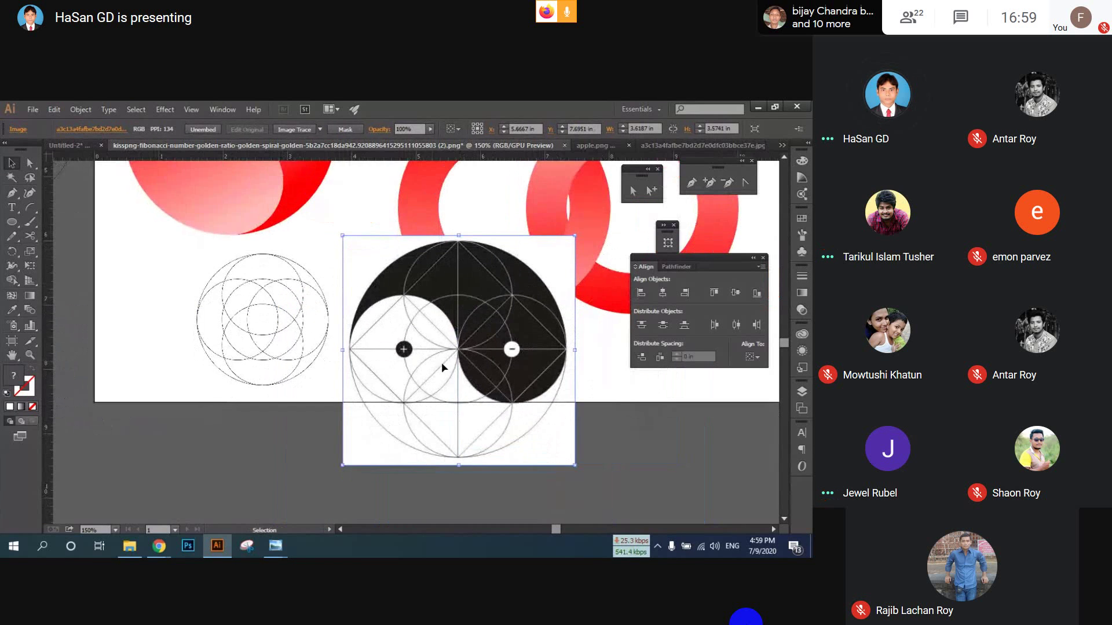
click(597, 460)
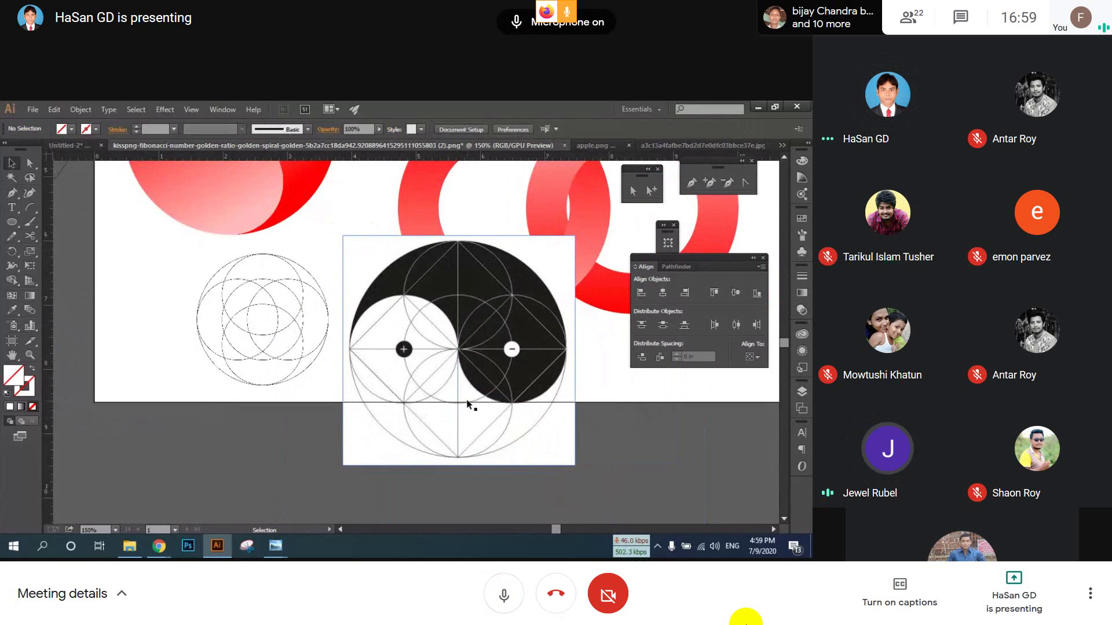
- Delete the overlapping circle construction beside the yin-yang reference image
key(ctrl+d)
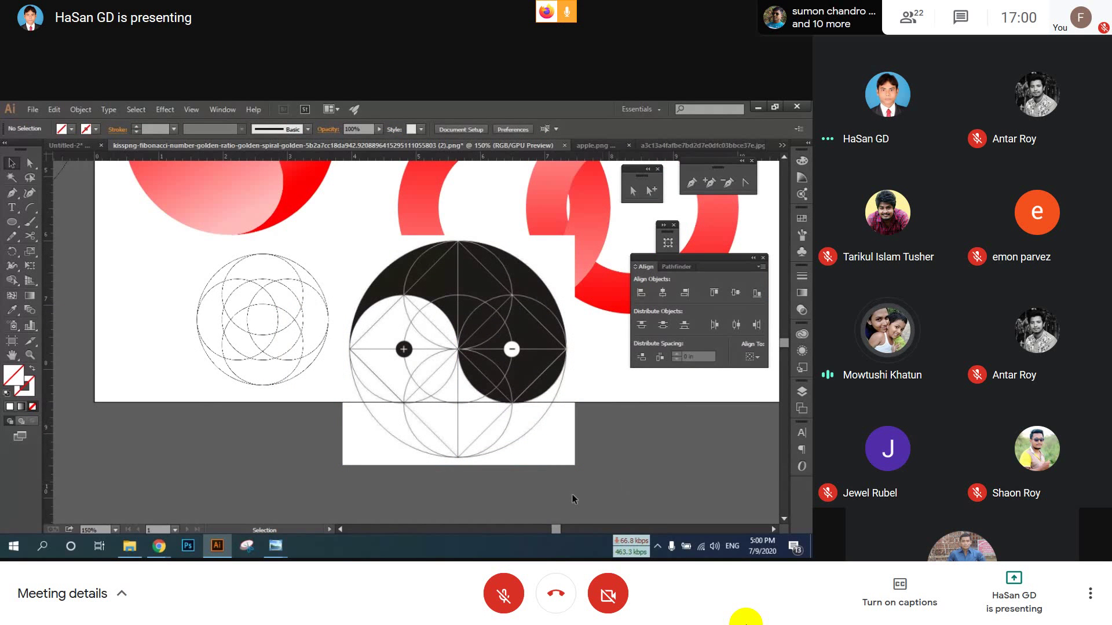
click(300, 302)
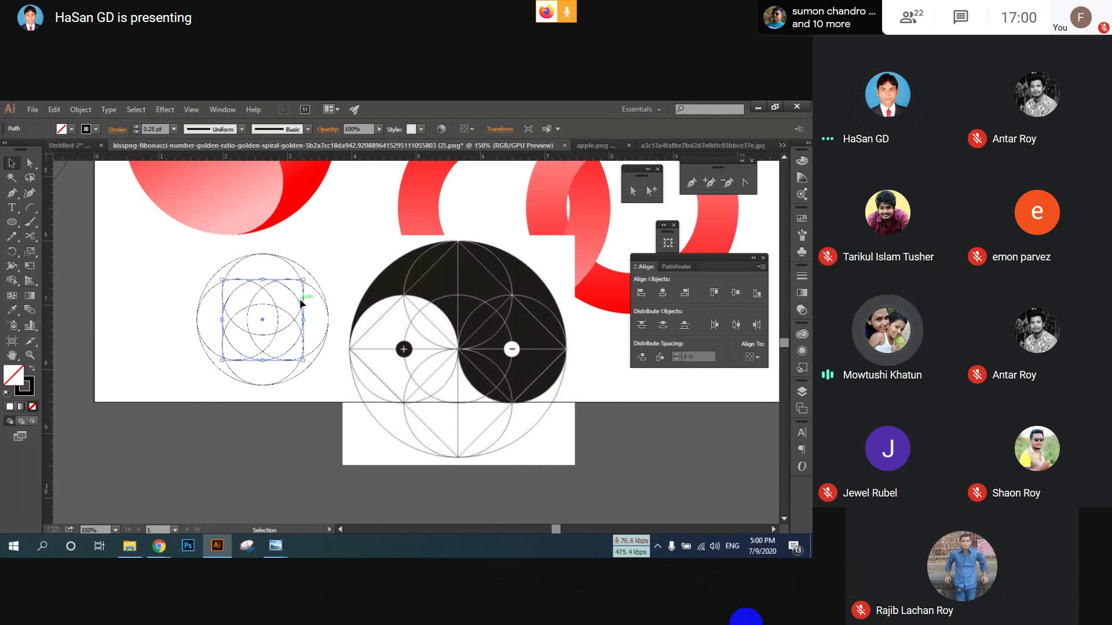
click(229, 284)
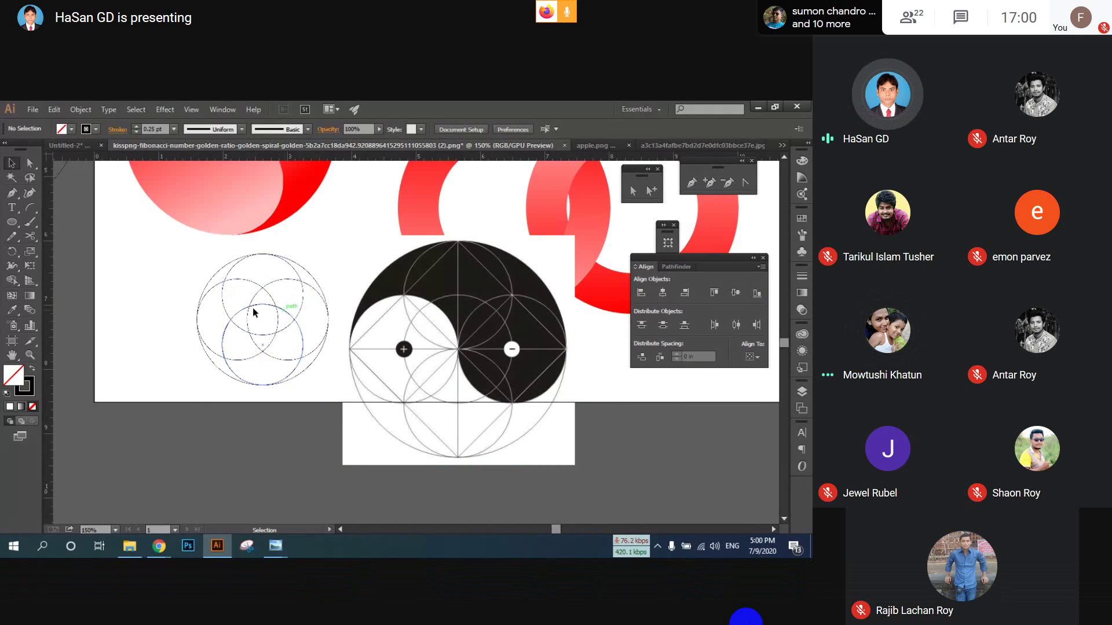
click(225, 280)
key(Delete)
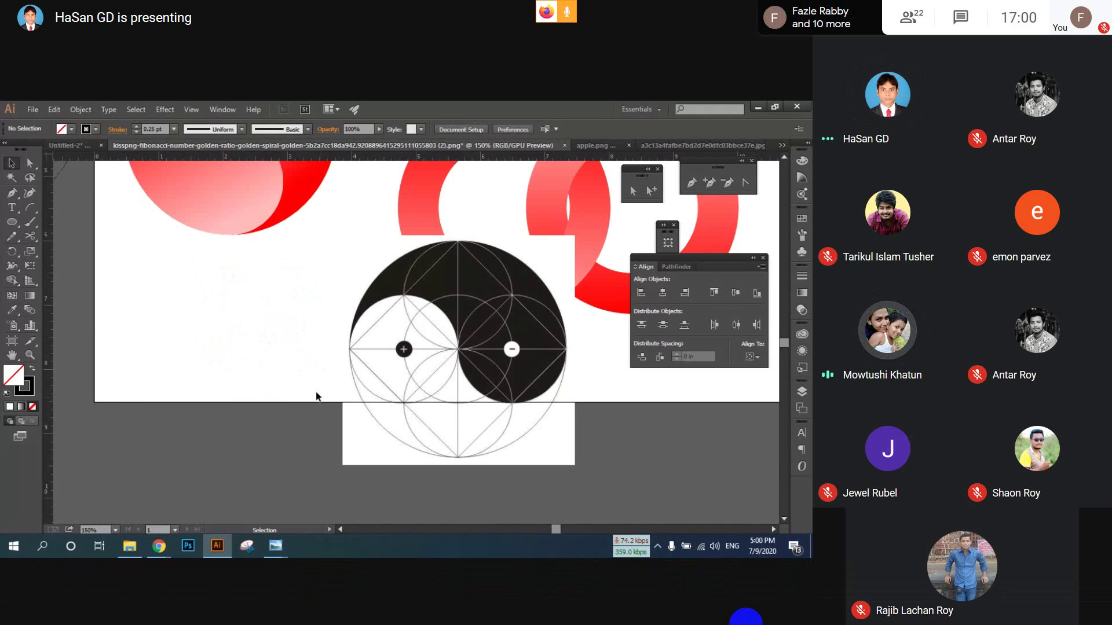
- Copy the concentric golden-ratio circles from outside the artboard to beside the yin-yang image and scale the copy down proportionally to fit the artboard
scroll(261, 357, down, 2)
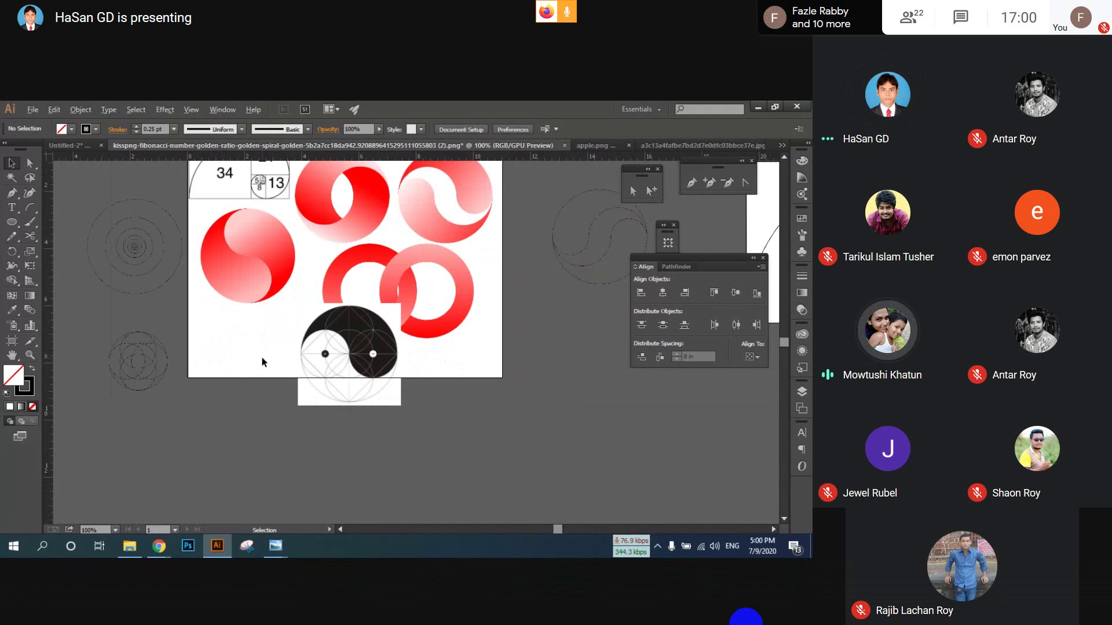
click(143, 258)
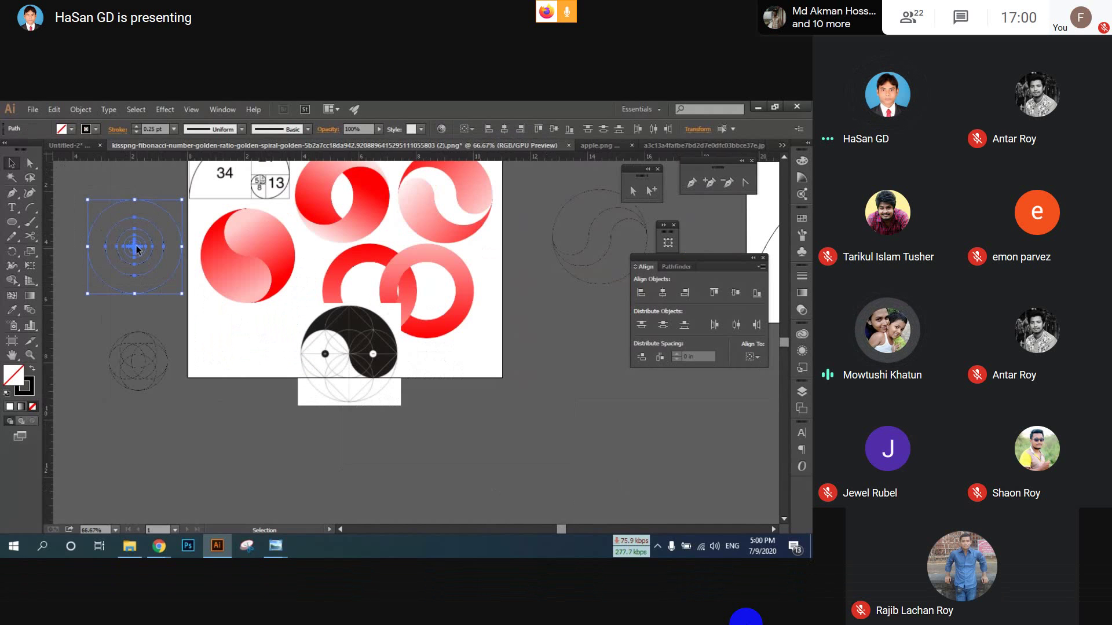
drag(136, 248, 249, 359)
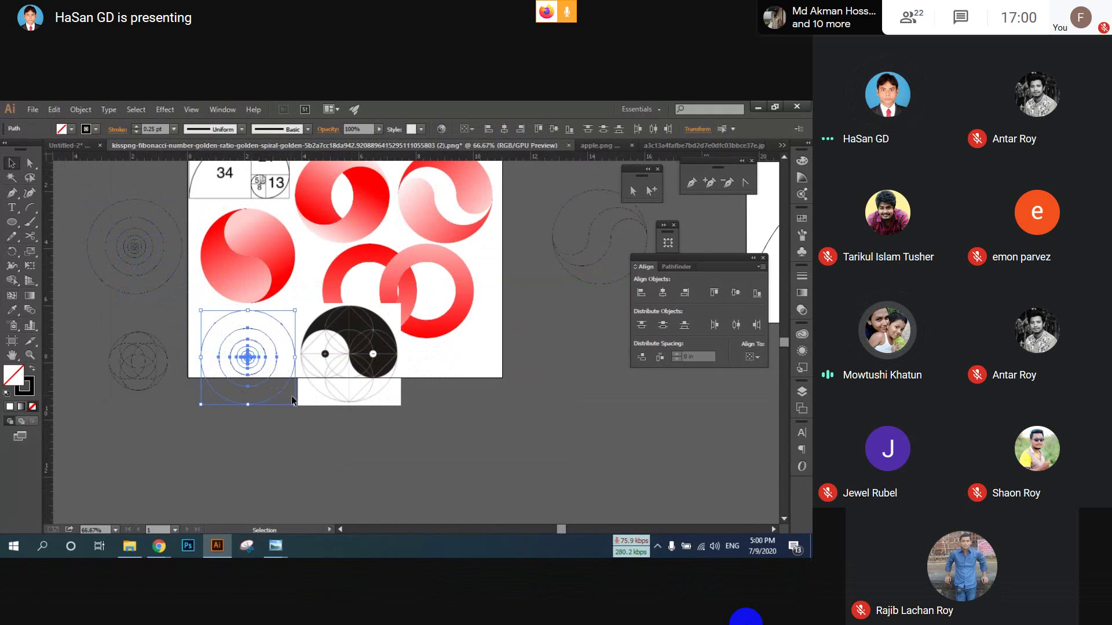
drag(294, 403, 265, 375)
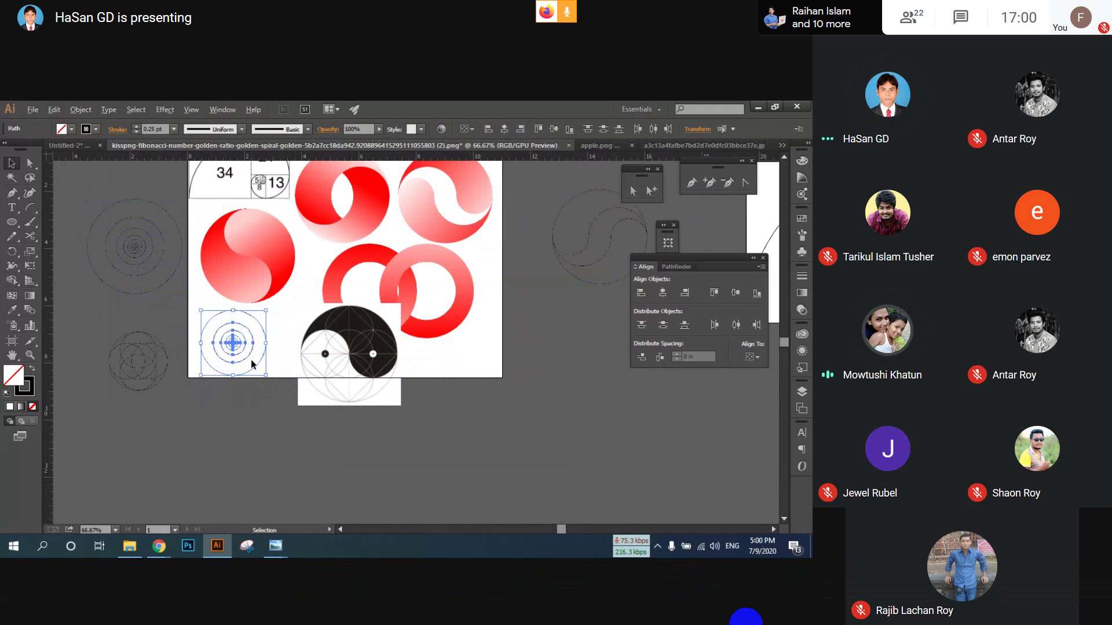
scroll(252, 360, up, 1)
scroll(253, 363, up, 1)
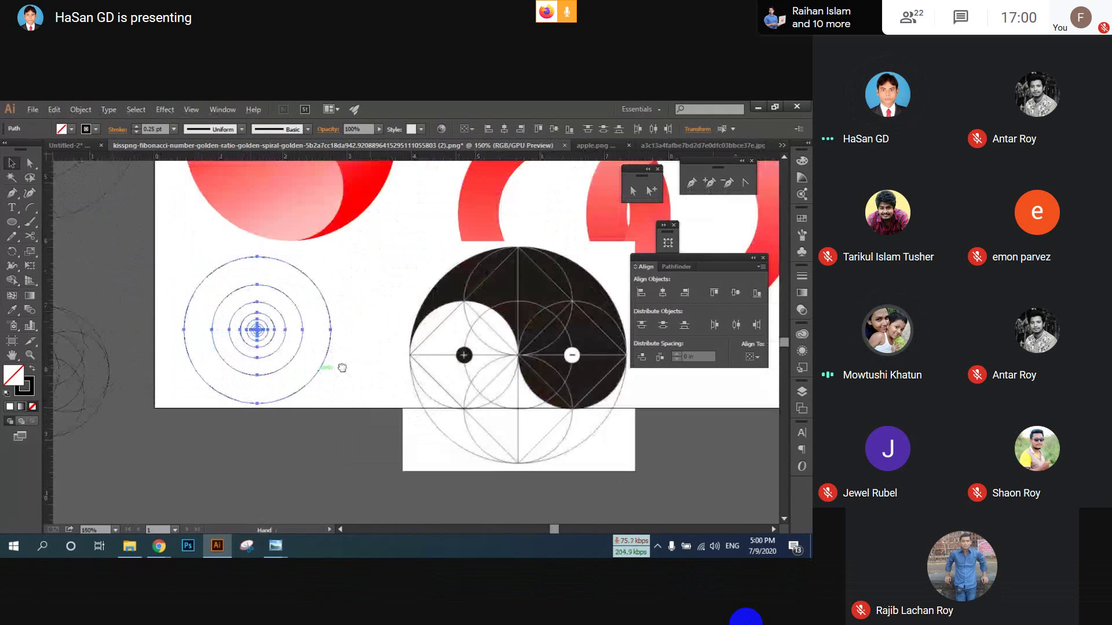
click(339, 351)
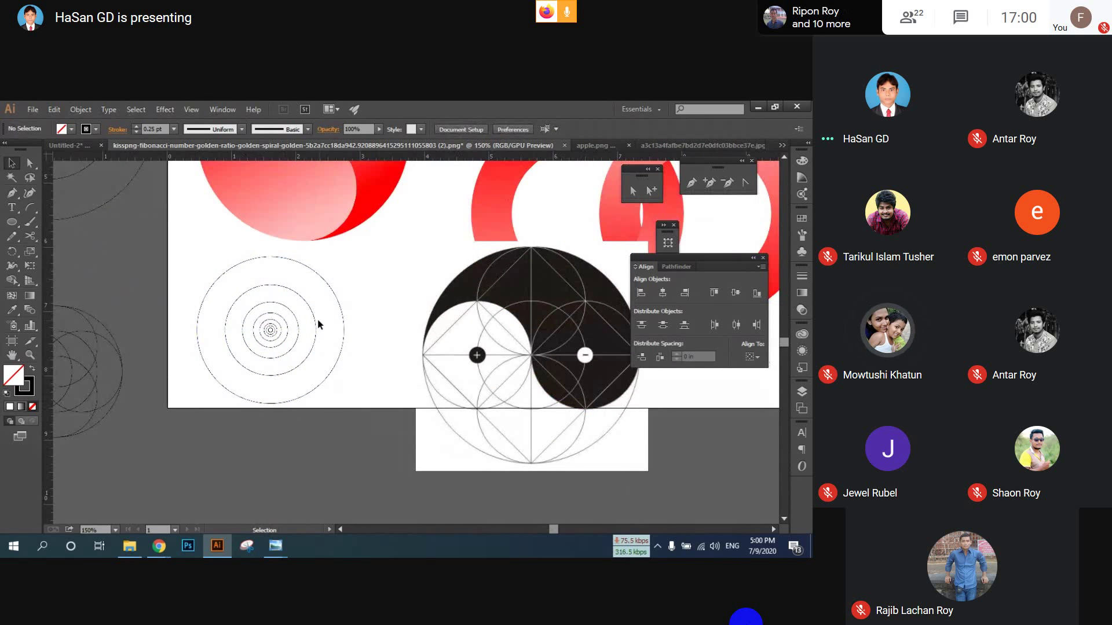
- Delete the copied concentric circles except the outermost and the third-largest one
drag(319, 321, 271, 330)
click(271, 331)
click(374, 338)
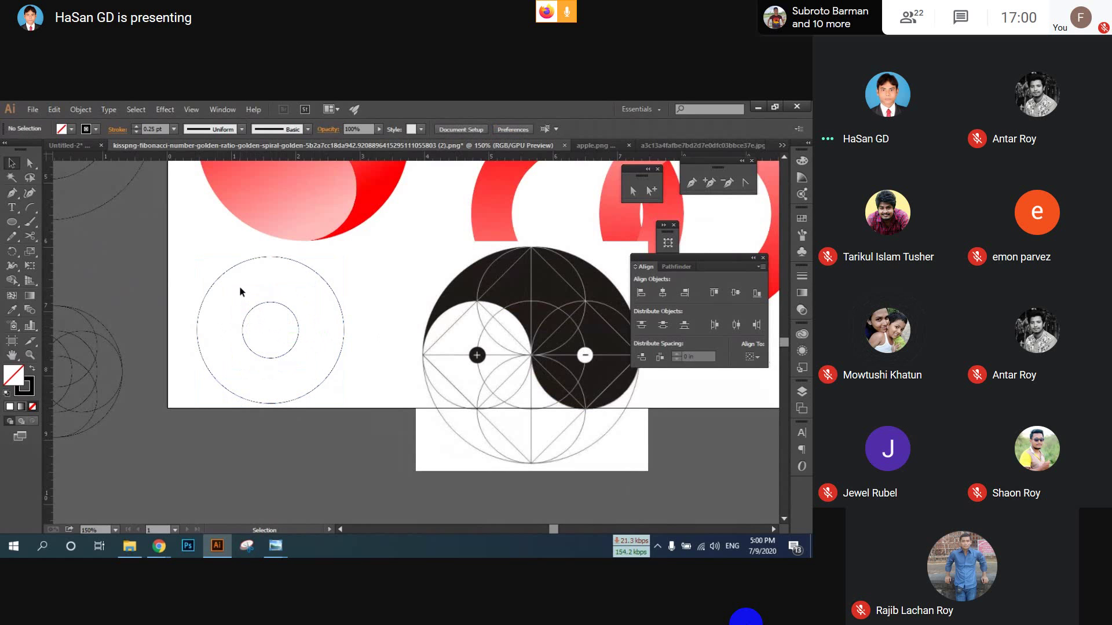
- Place a horizontal and a vertical ruler guide through the centre of the two remaining circles
drag(178, 287, 311, 346)
drag(293, 191, 309, 330)
drag(218, 256, 271, 349)
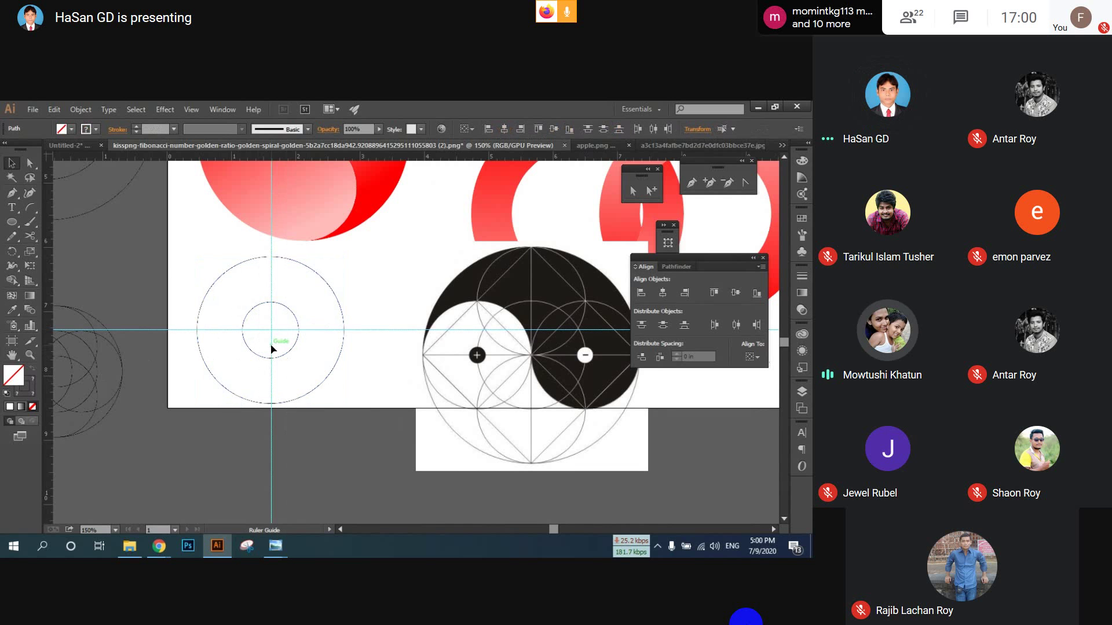
- Align the two circles and both guides on their horizontal and vertical centres and move them back beside the yin-yang image
drag(176, 272, 315, 389)
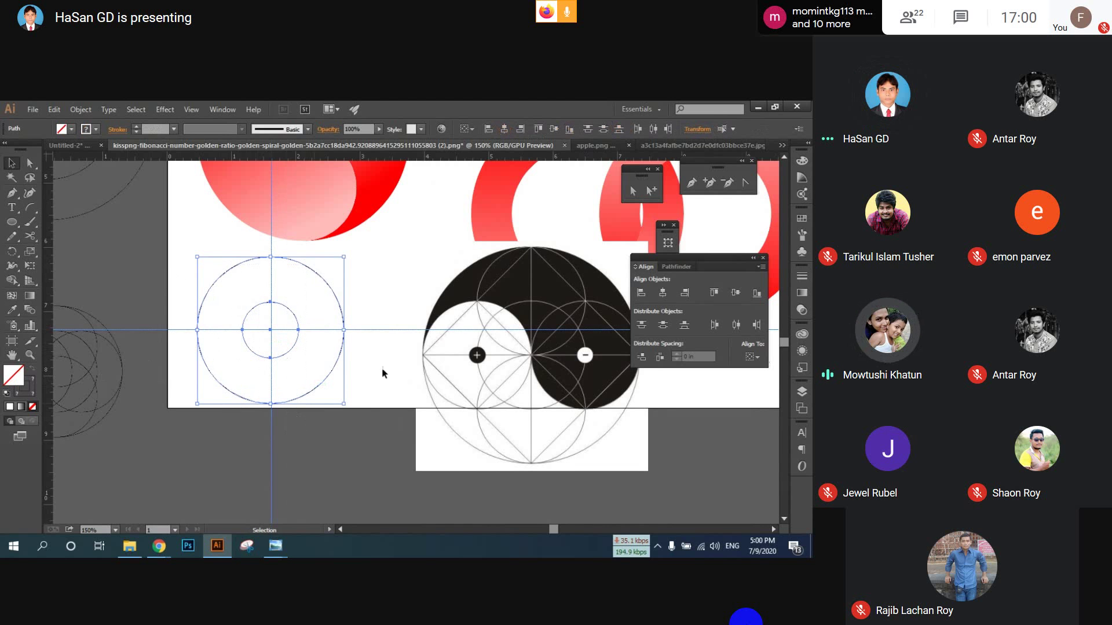
click(662, 293)
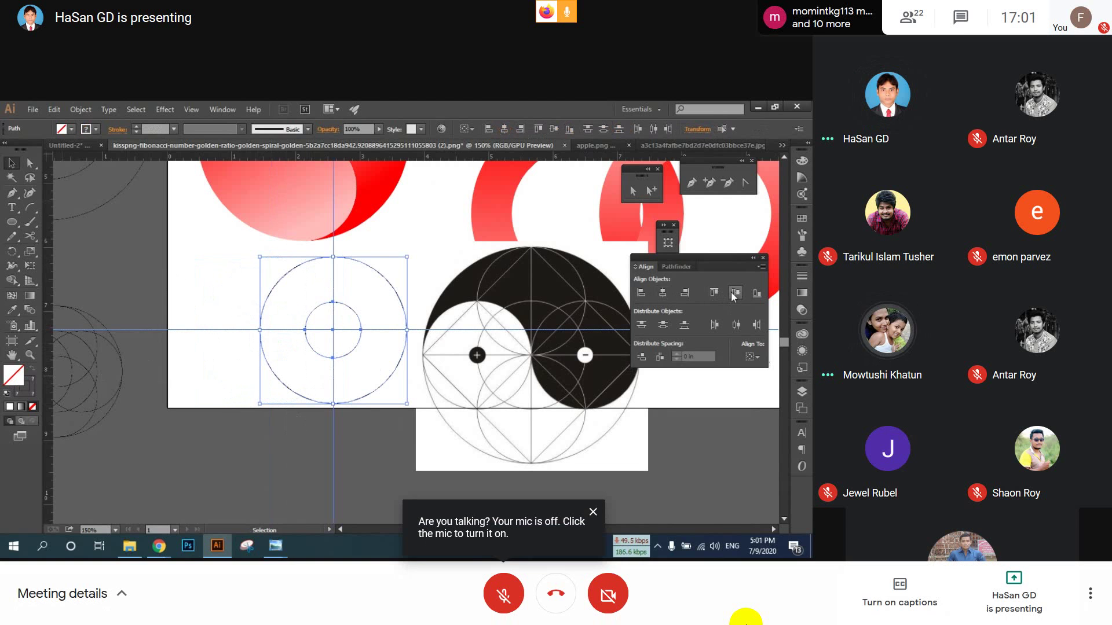
click(736, 292)
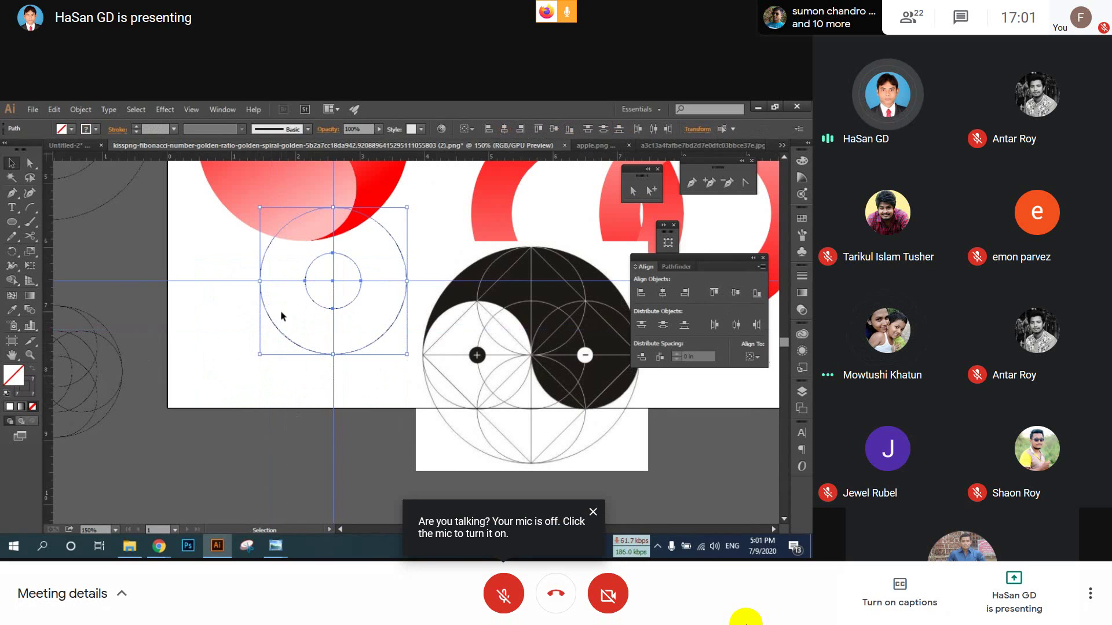
drag(335, 287, 290, 336)
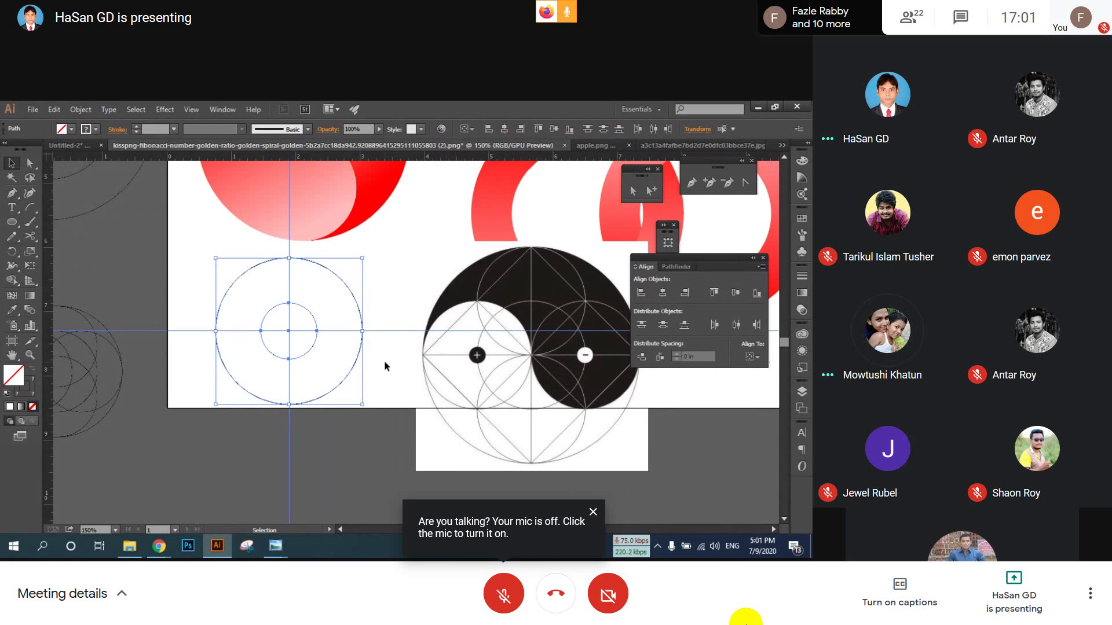
- Try deleting the horizontal guide and undo the deletion
click(382, 358)
scroll(391, 319, down, 1)
drag(400, 281, 395, 345)
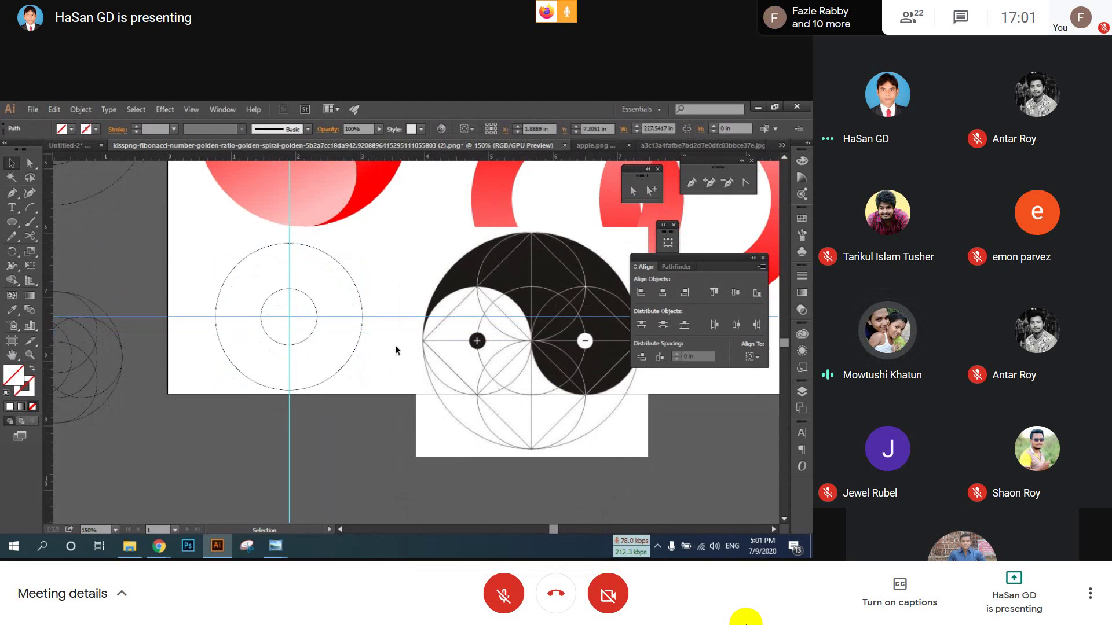
key(Delete)
drag(273, 235, 293, 241)
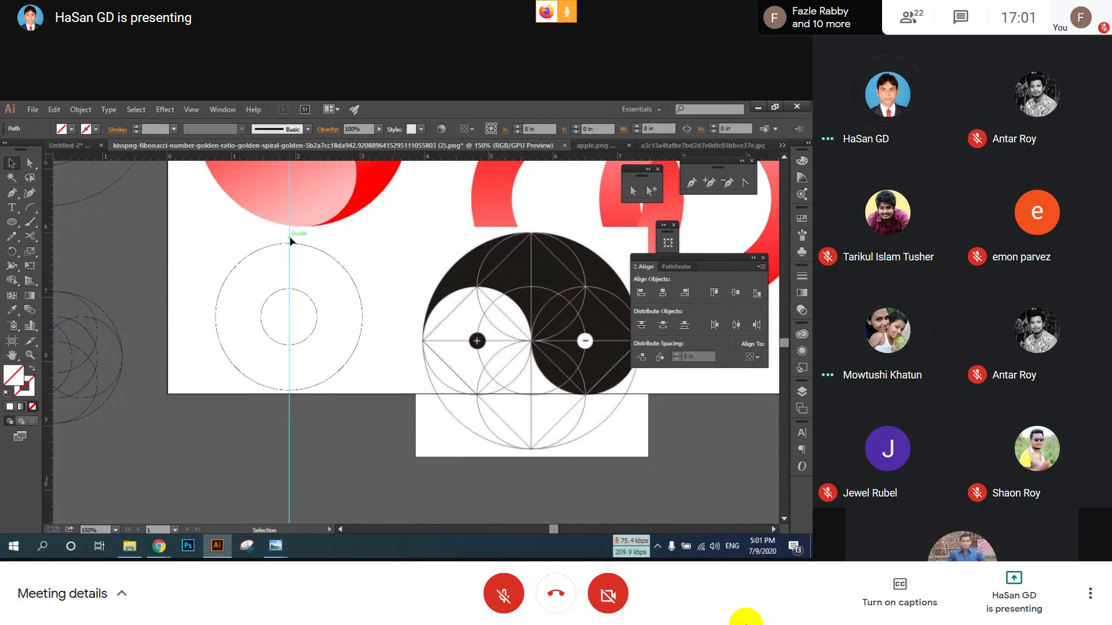
key(ctrl+z)
- Lock the guides
right_click(388, 276)
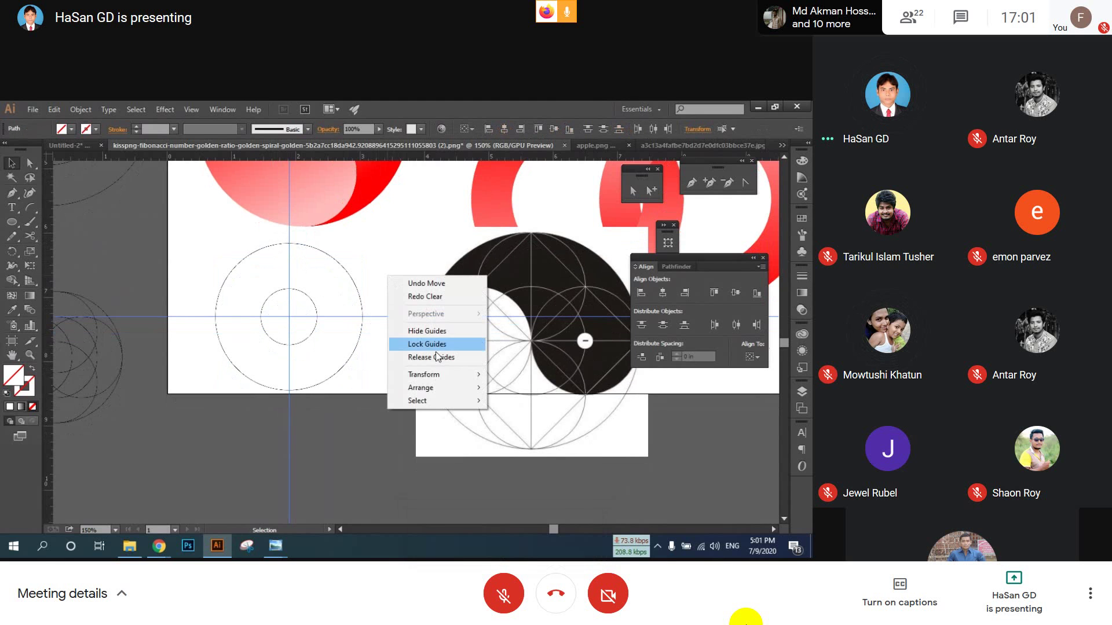
click(428, 345)
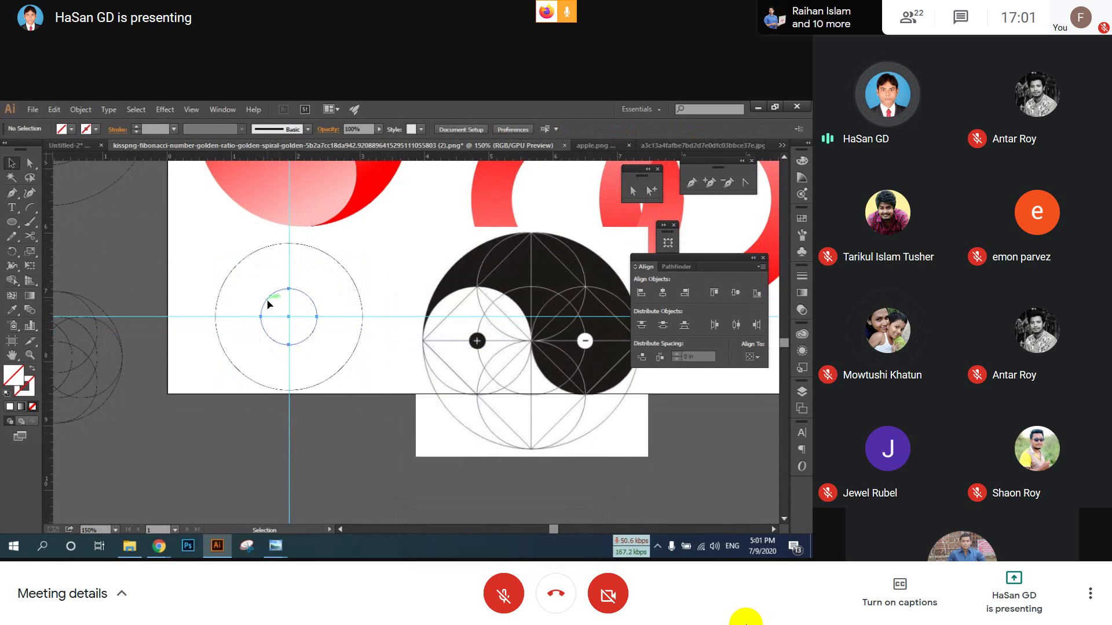
- Try placing copies of the small circle against the top, left and bottom inner edges of the large circle, and undo them
drag(267, 300, 223, 307)
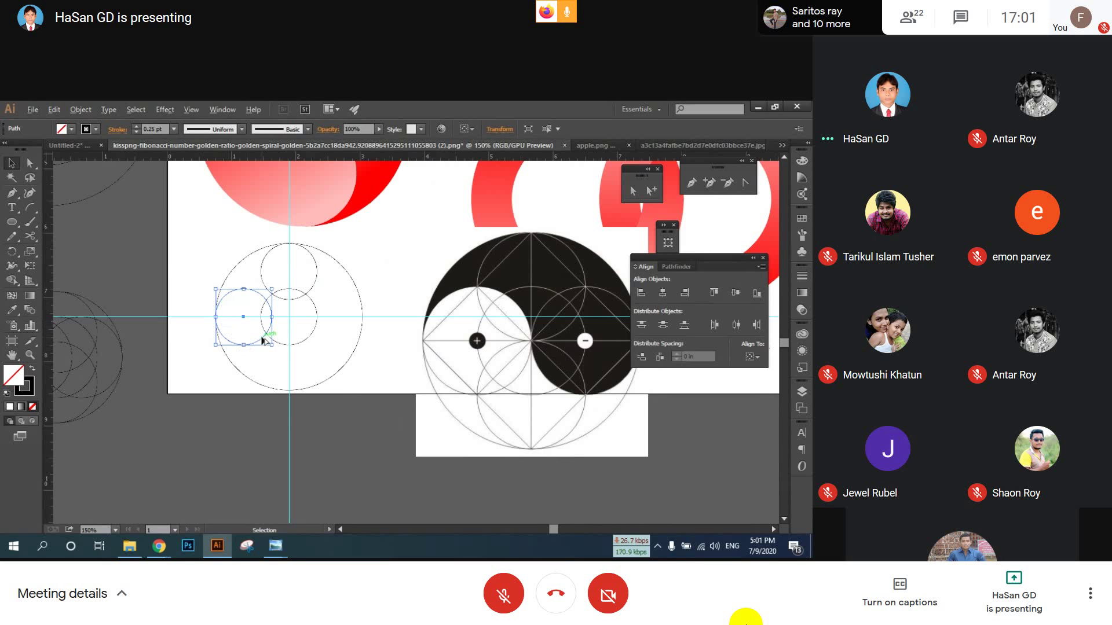
drag(263, 341, 311, 387)
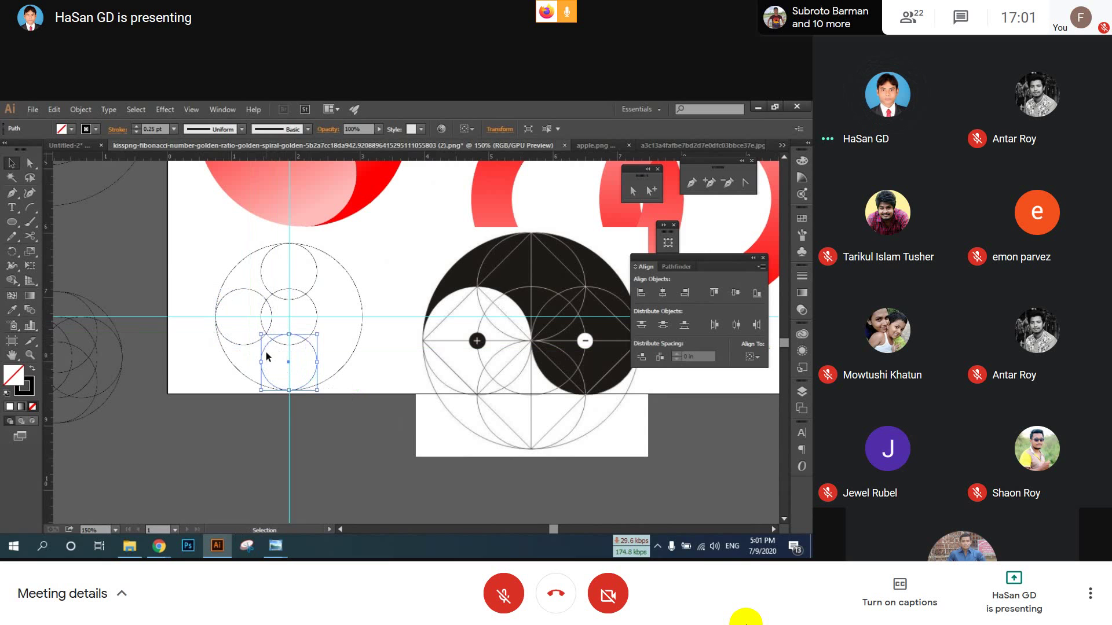
key(ctrl+z)
key(ctrl+z)
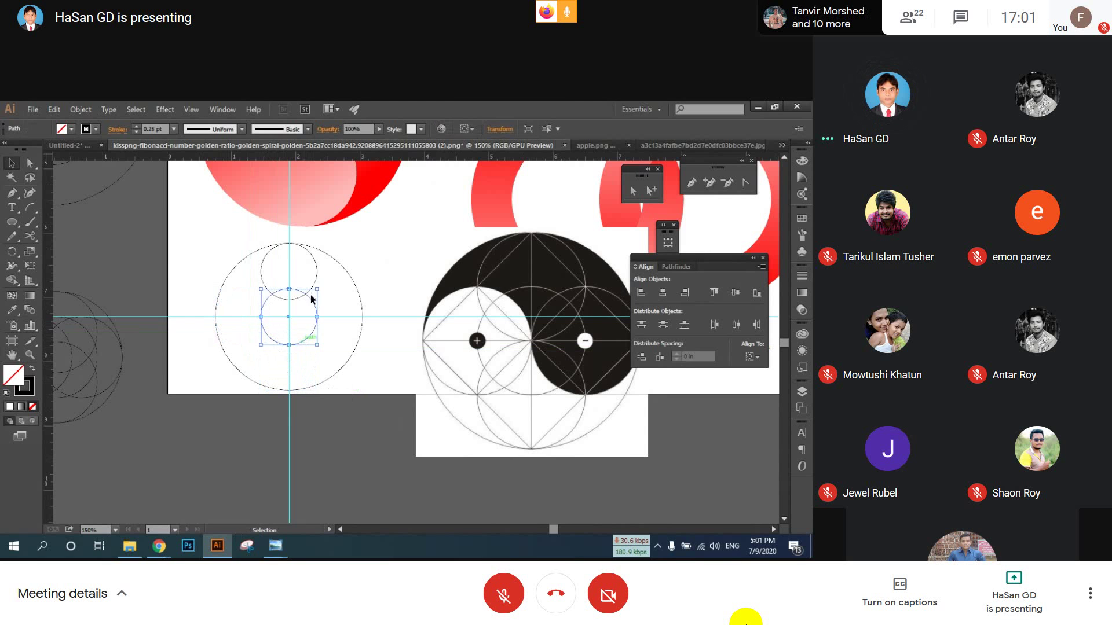
key(ctrl+z)
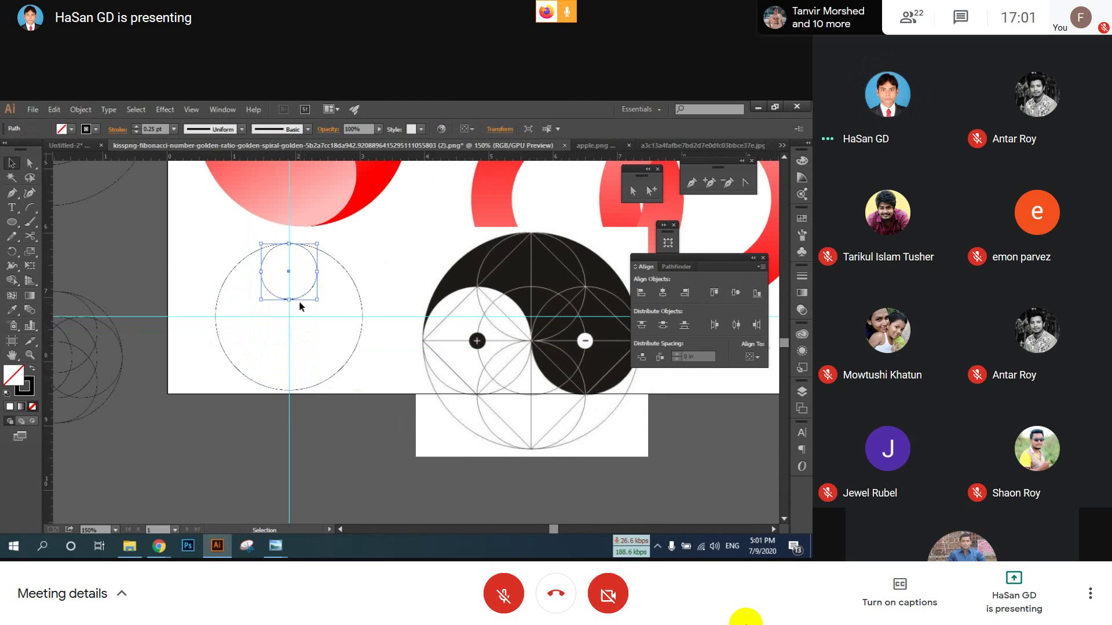
key(ctrl+z)
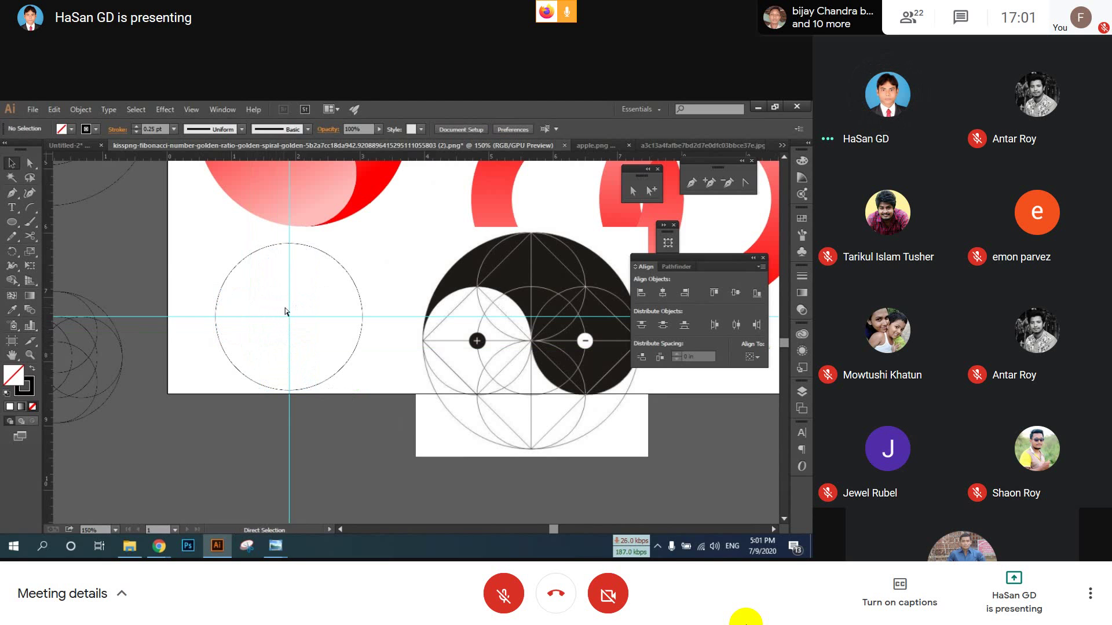
- Paste the small circle inside the top of the large circle, enlarge it to reach the large circle's centre and centre it on the vertical guide
key(ctrl+f)
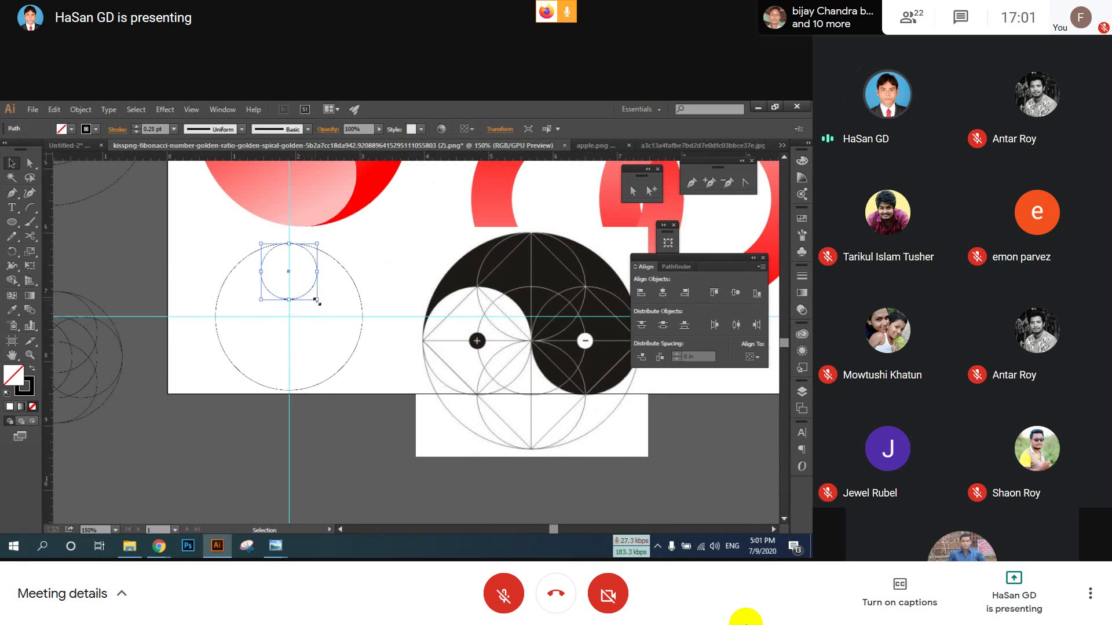
drag(316, 300, 334, 317)
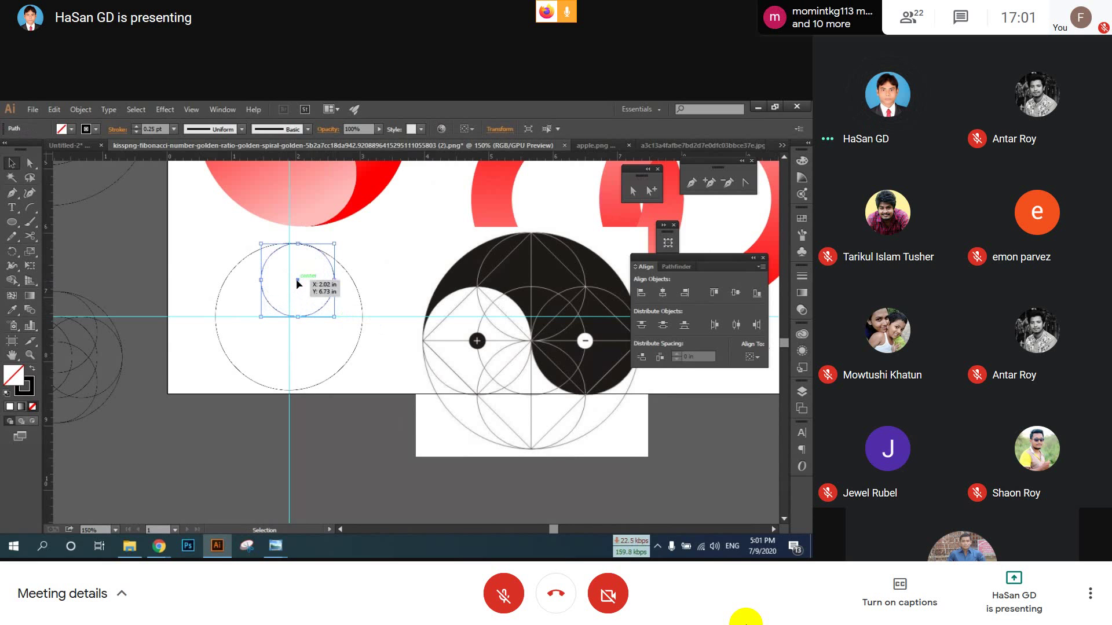
drag(297, 284, 289, 288)
click(289, 288)
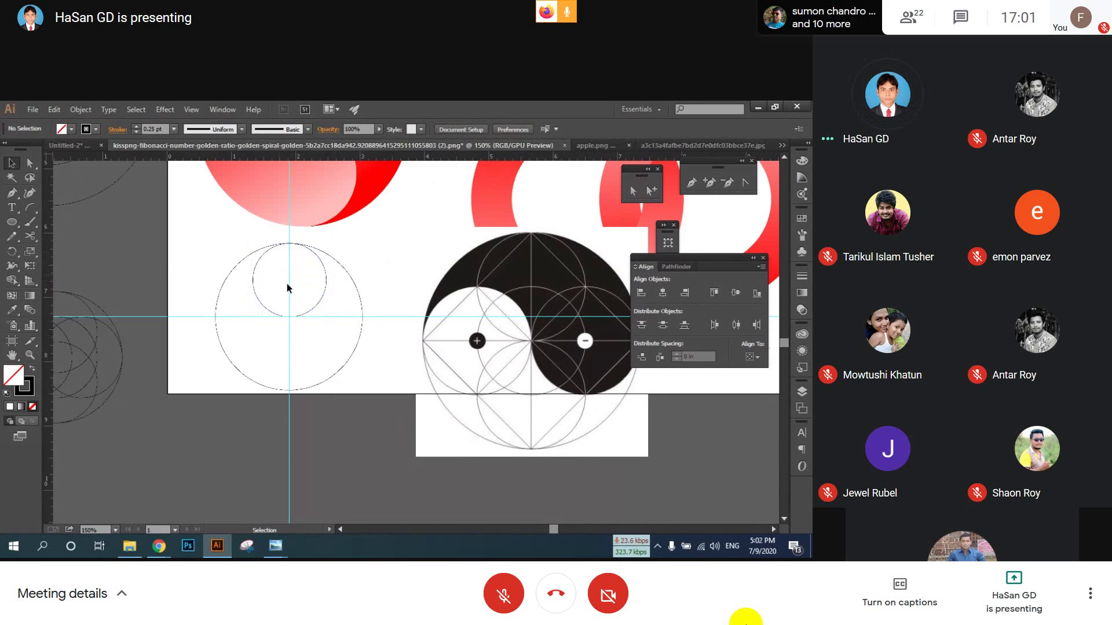
click(468, 344)
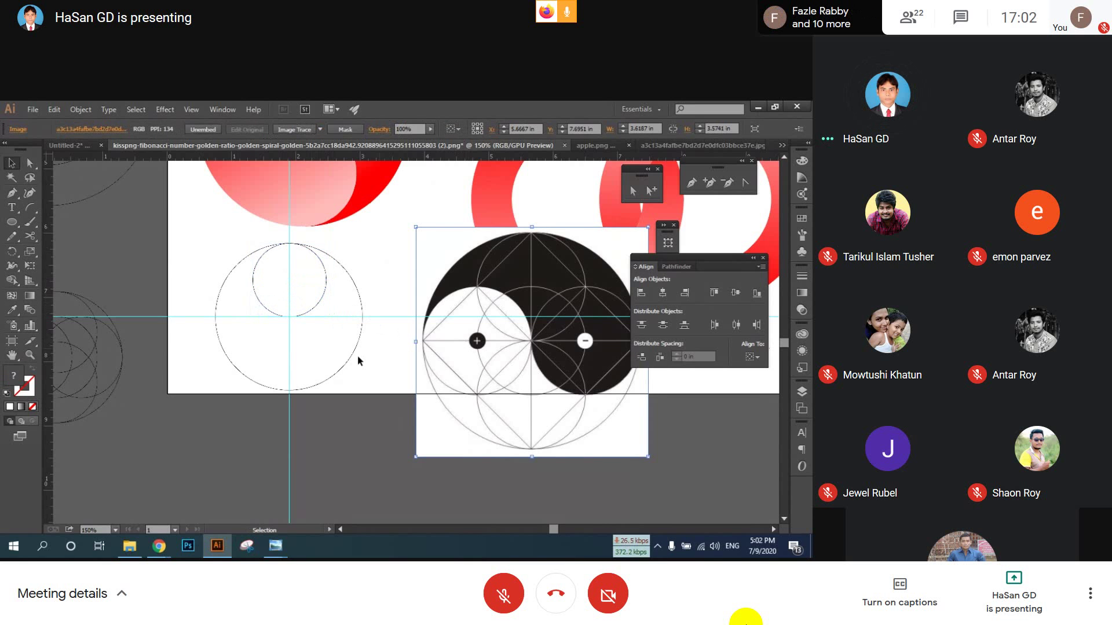
- Duplicate the small circle to the bottom, left and right inner edges of the large circle, all meeting at its centre
click(310, 306)
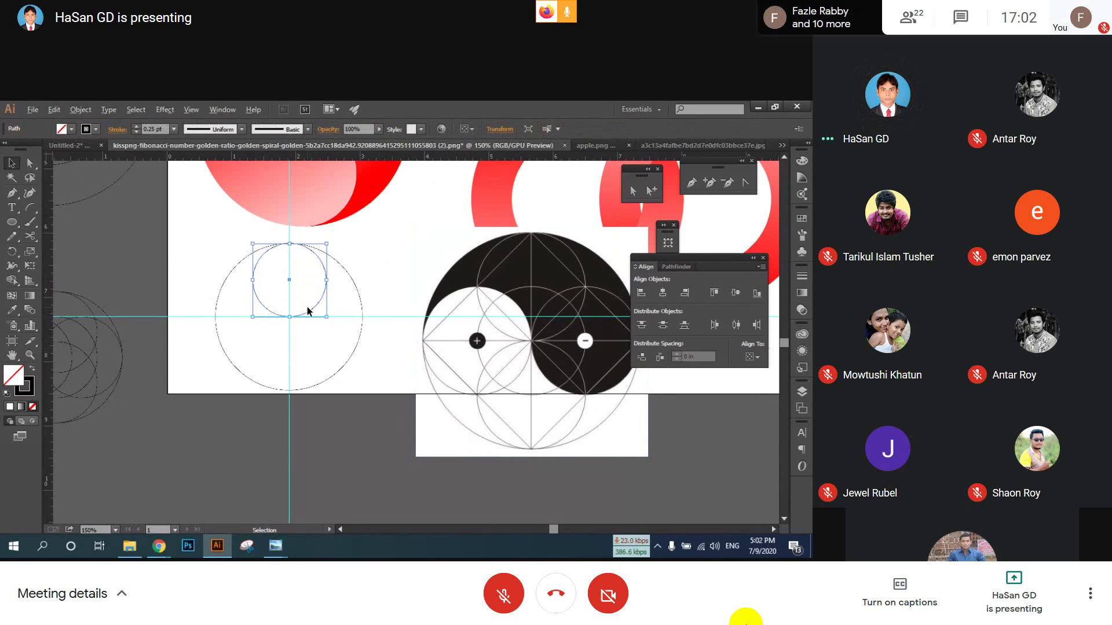
drag(309, 317, 308, 386)
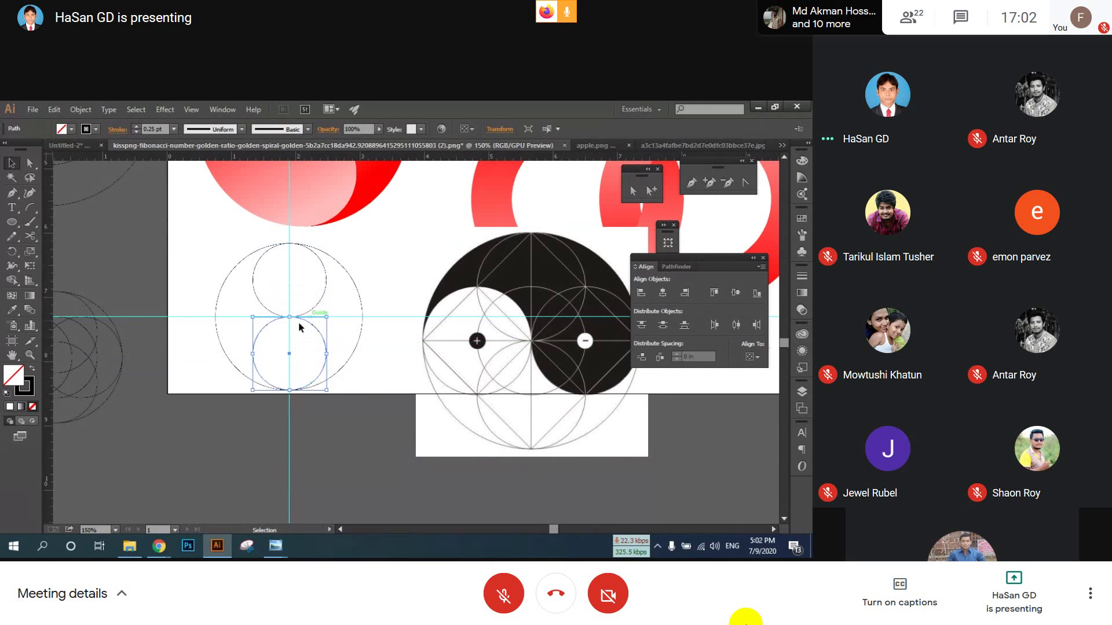
drag(314, 329, 362, 308)
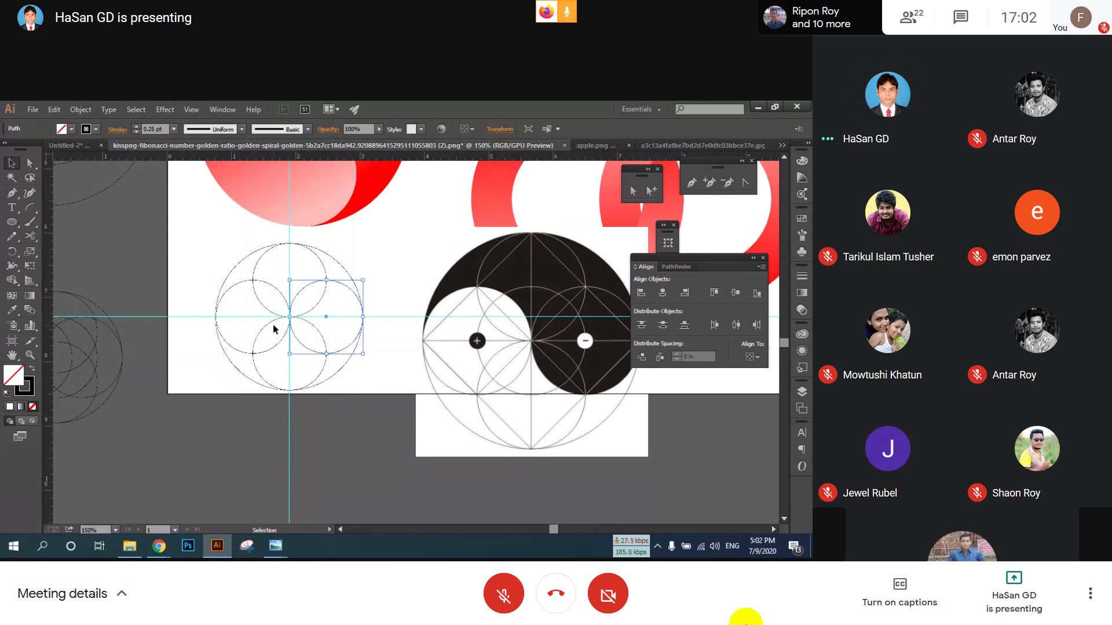
- Align the right and left small circles to the large circle's right and left edges, using the large circle as key object
drag(199, 259, 348, 377)
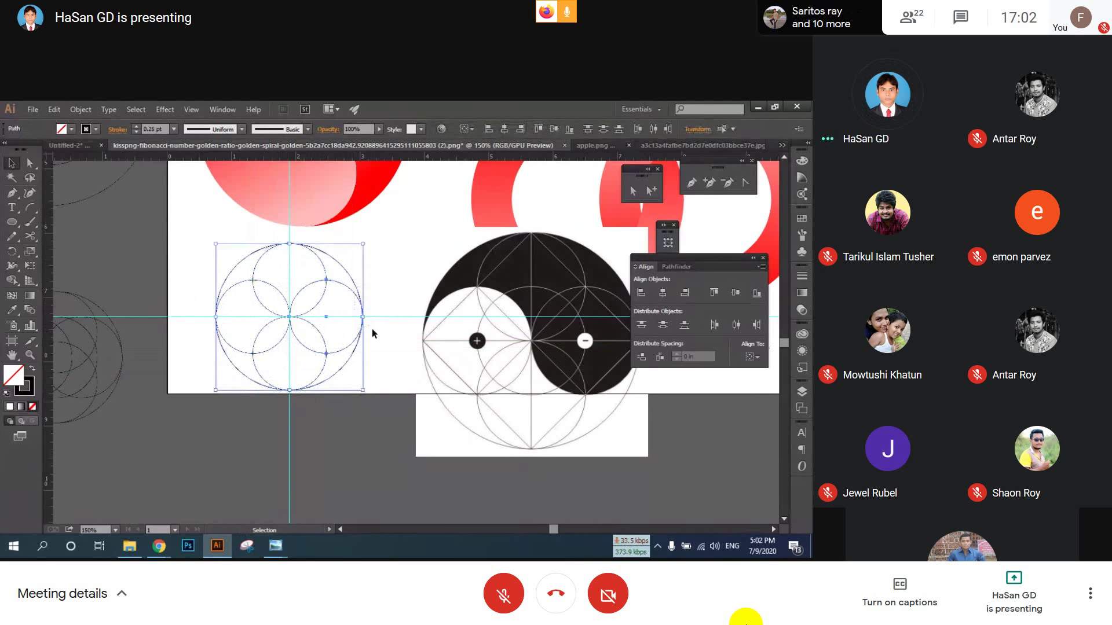
click(353, 290)
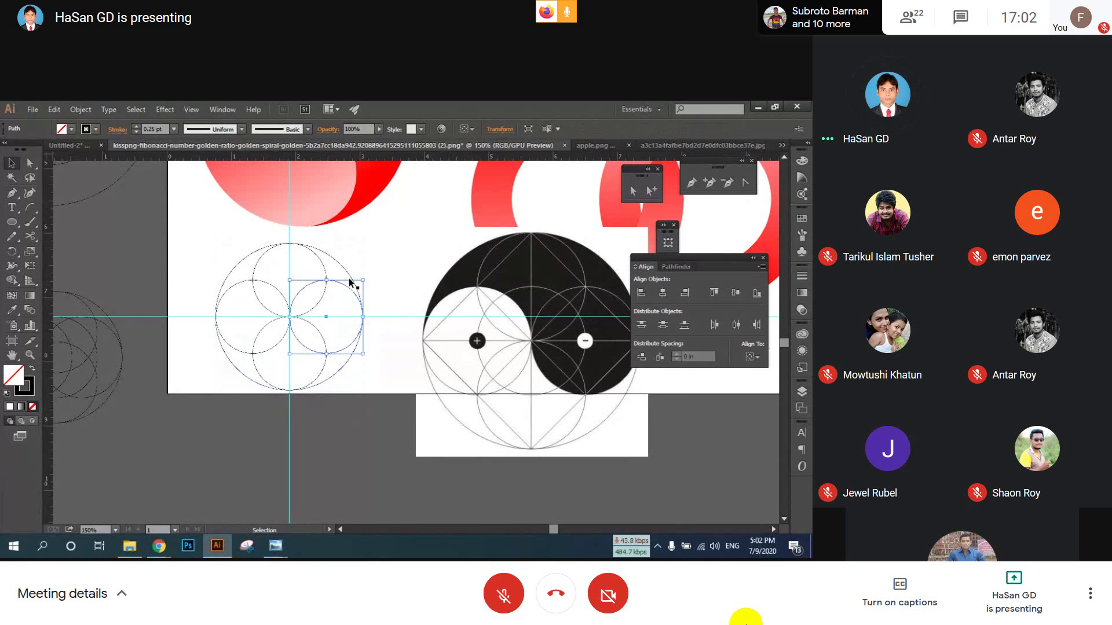
shift+click(346, 269)
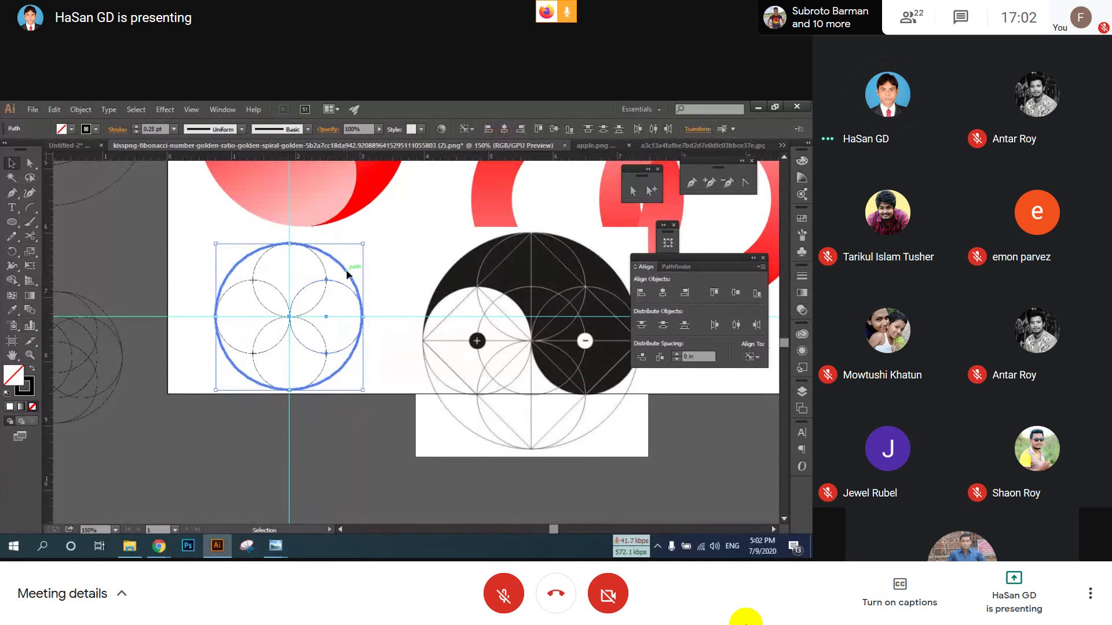
click(692, 293)
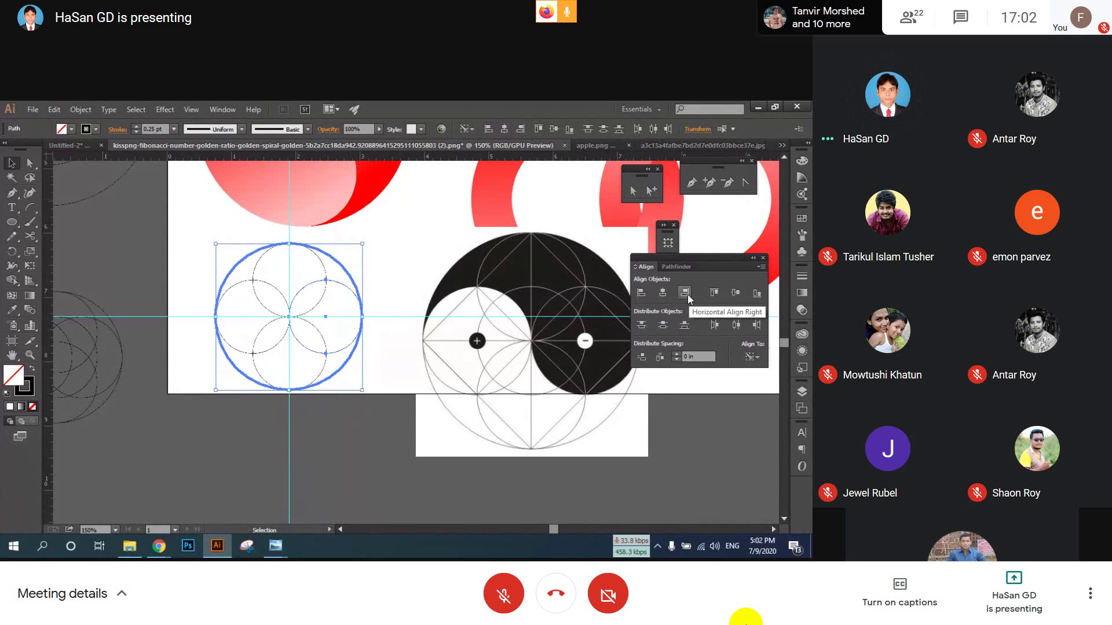
click(395, 385)
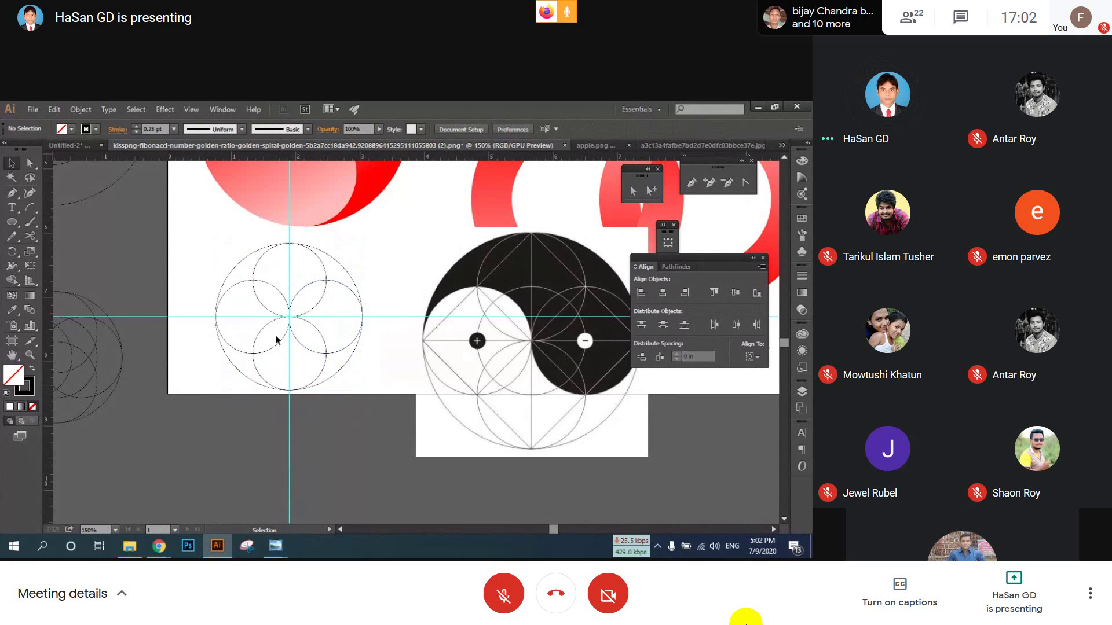
click(218, 304)
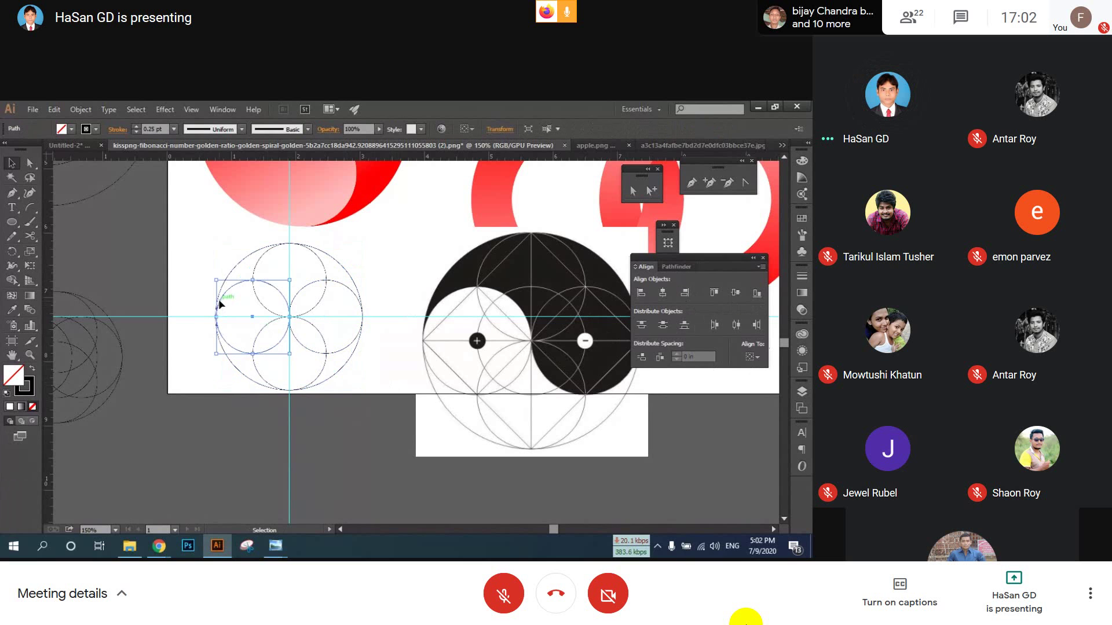
shift+click(230, 270)
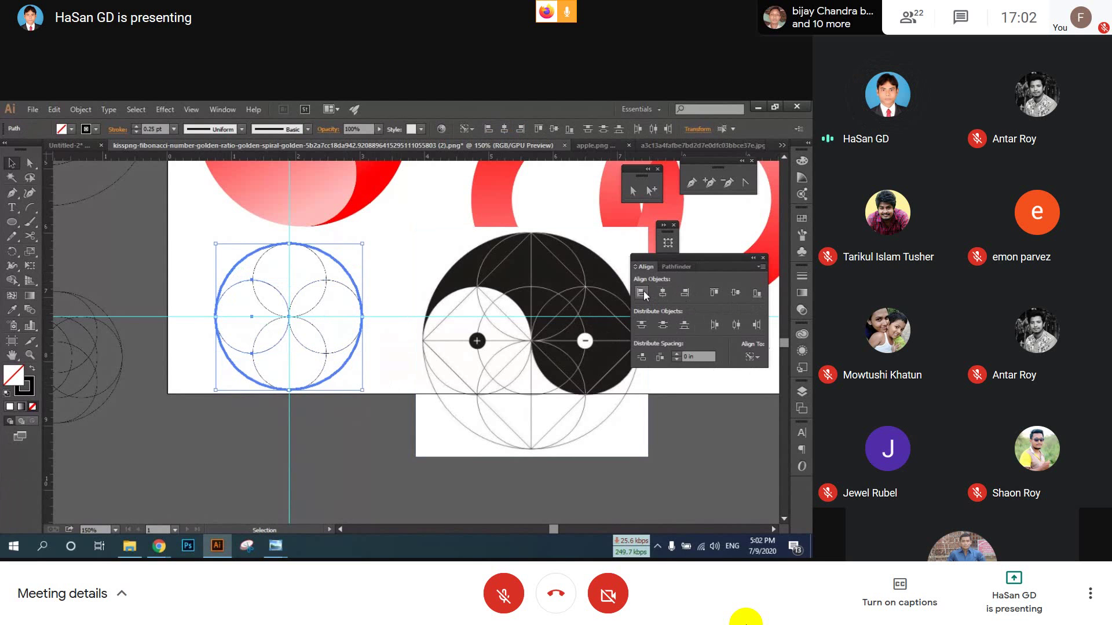
click(353, 410)
- Align the top and bottom small circles to the large circle's top and bottom edges, keeping the large circle as key object
click(321, 261)
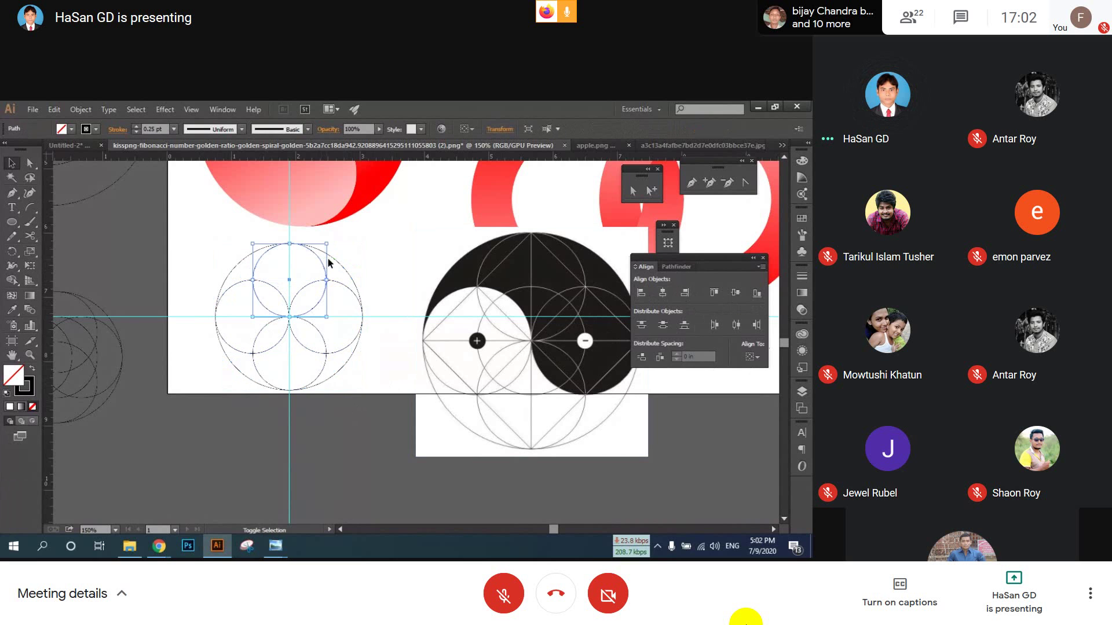
shift+click(337, 262)
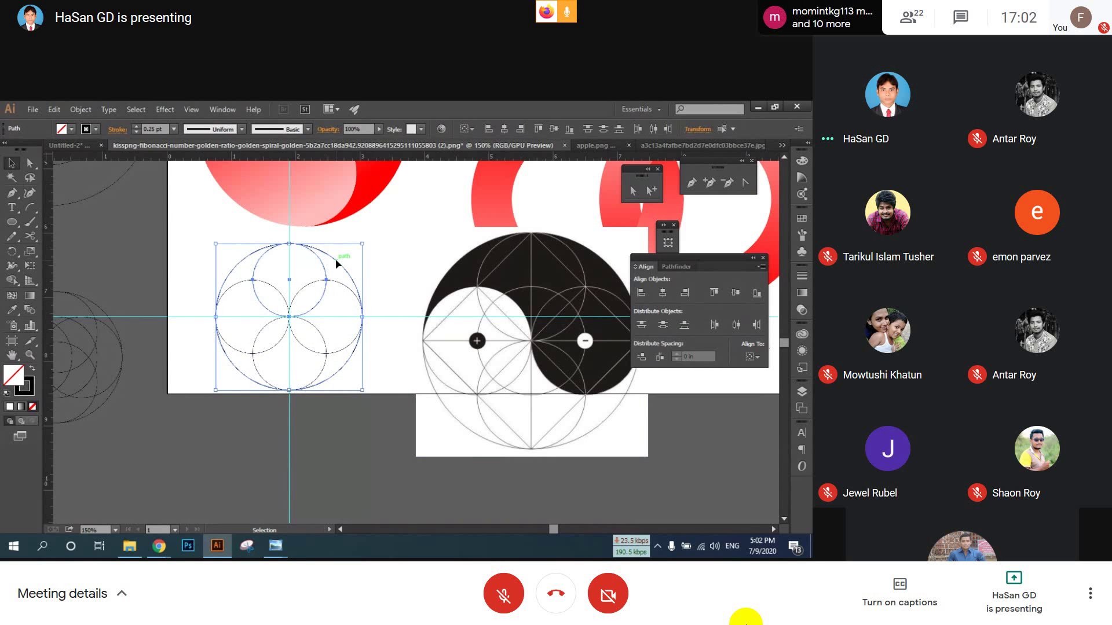
click(336, 262)
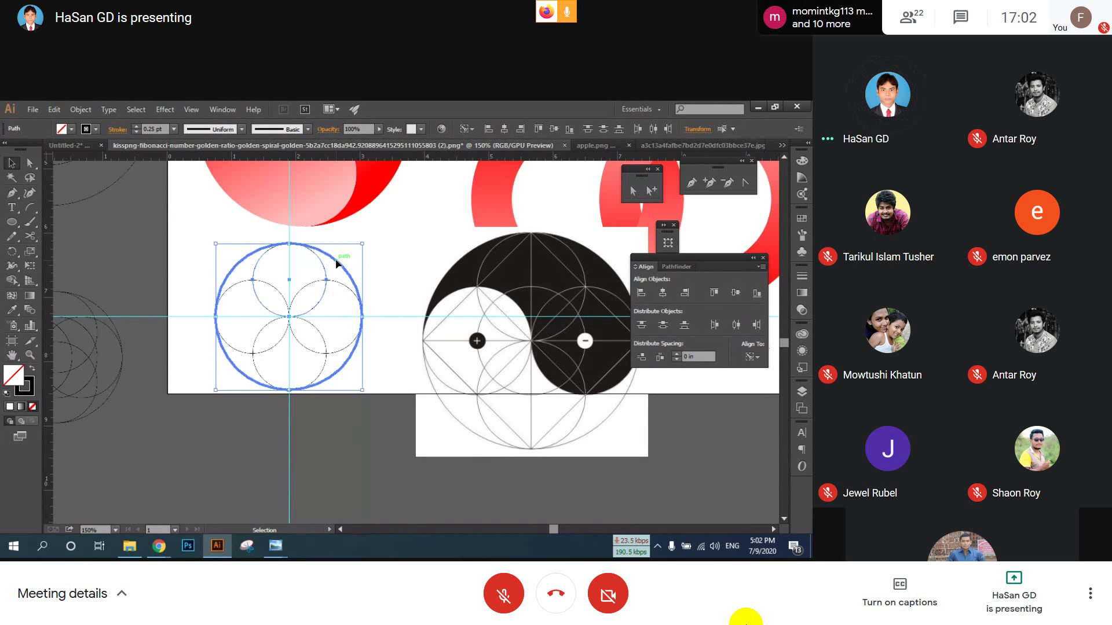
click(364, 412)
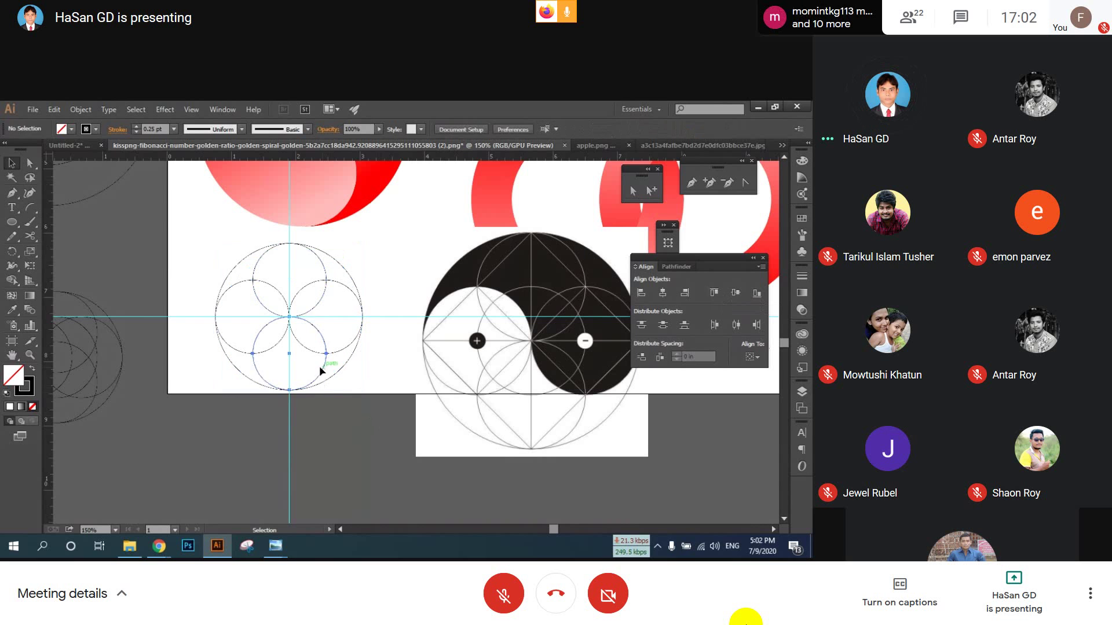
click(337, 372)
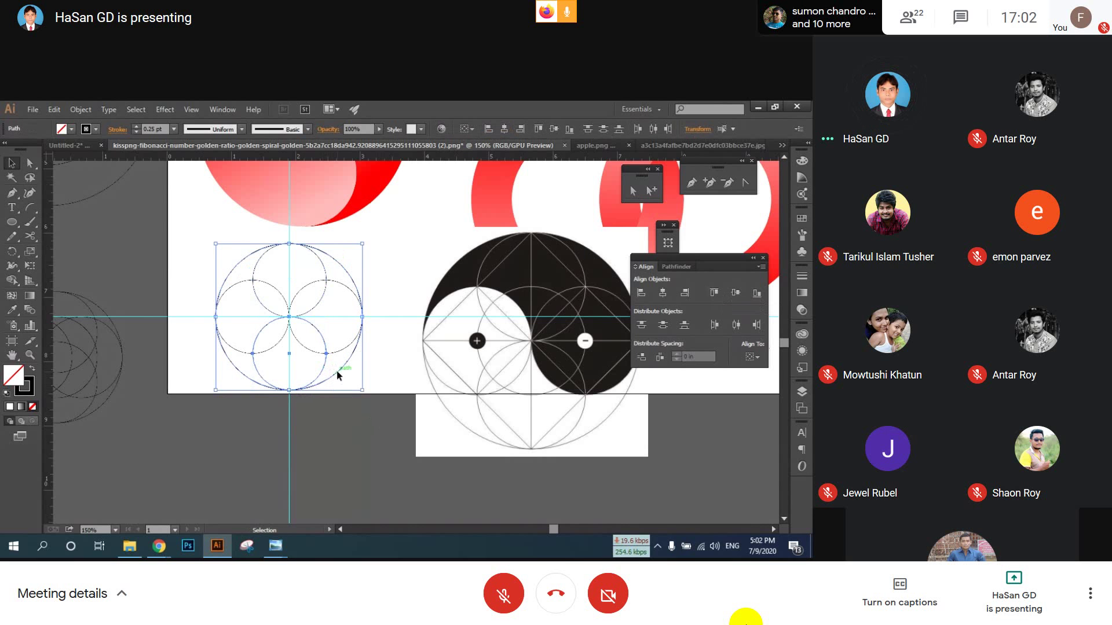
click(337, 372)
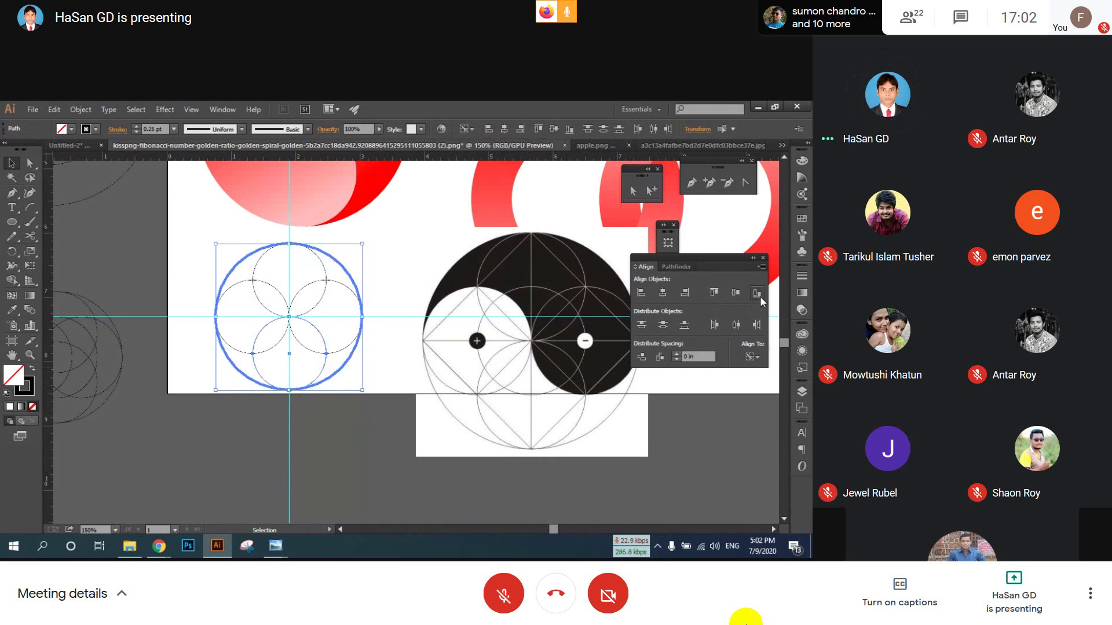
click(394, 425)
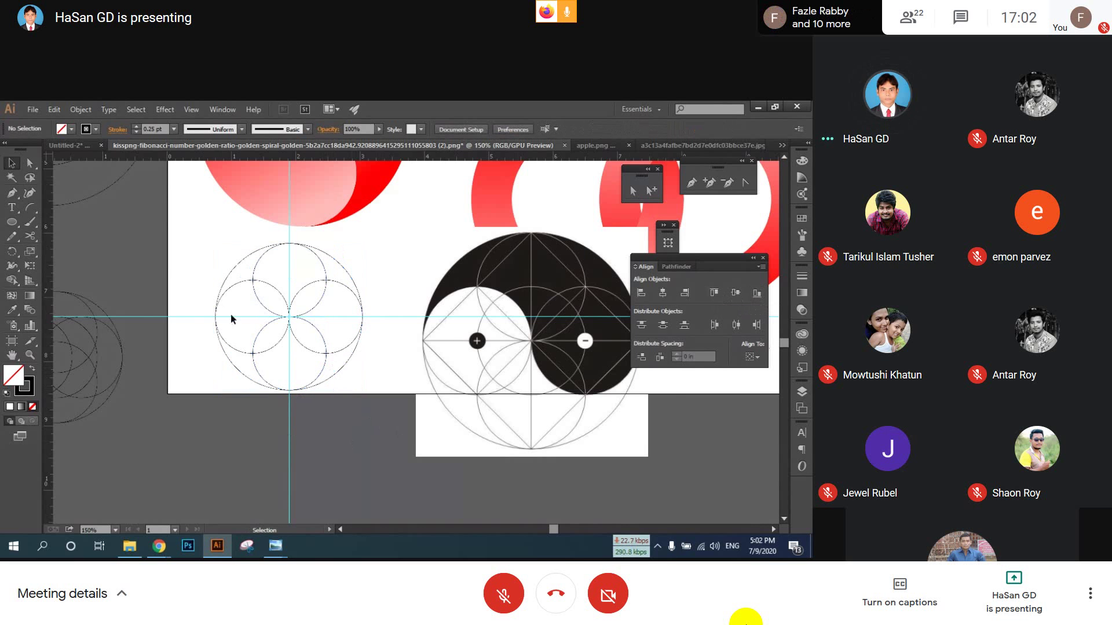
- Hide the guides and merge the circle regions with Shape Builder into two interlocking yin-yang halves divided by an S-curve
right_click(311, 429)
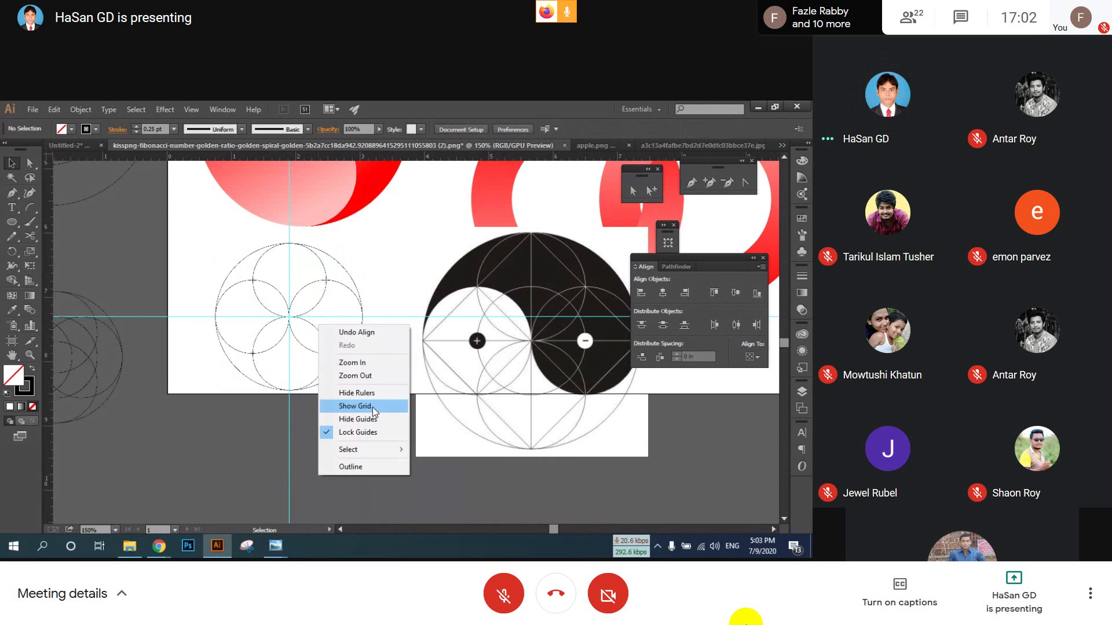
click(387, 419)
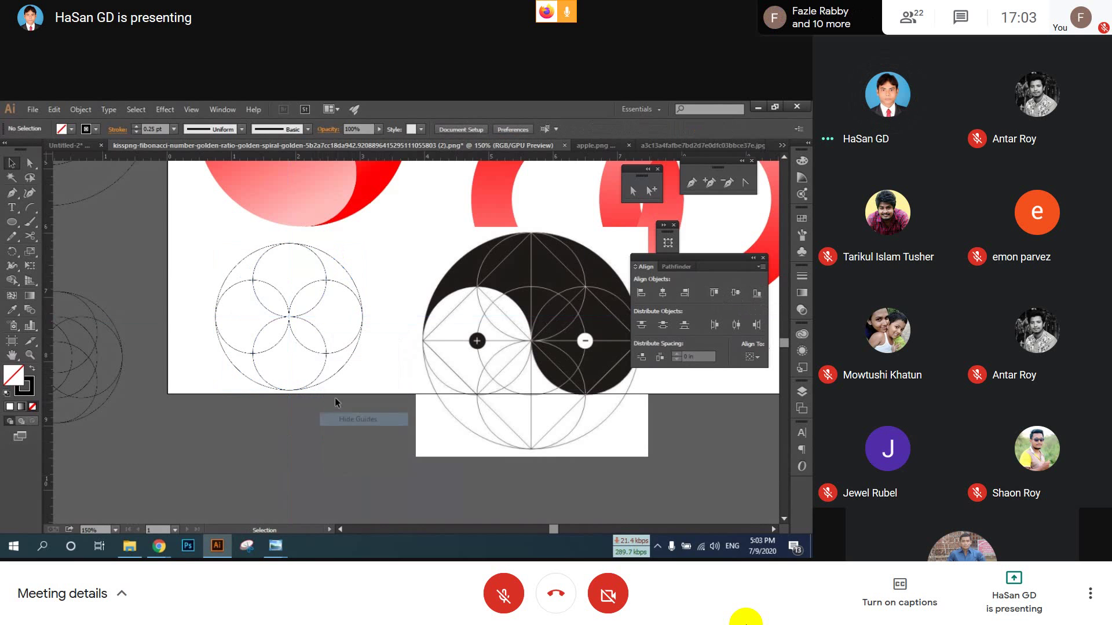
scroll(202, 319, up, 1)
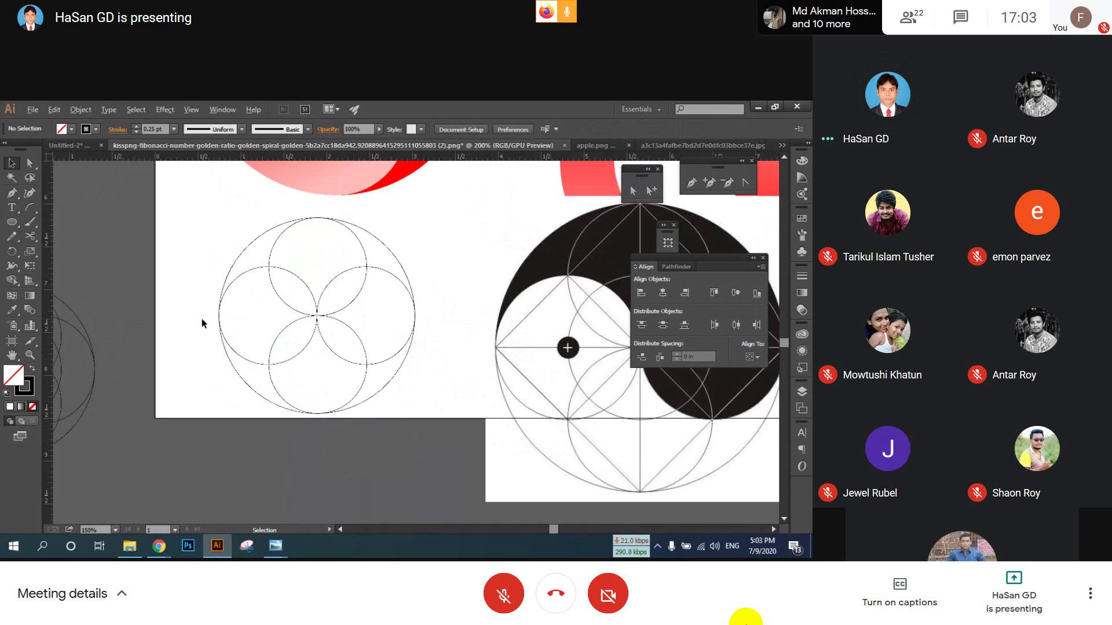
scroll(201, 319, up, 1)
drag(124, 233, 440, 472)
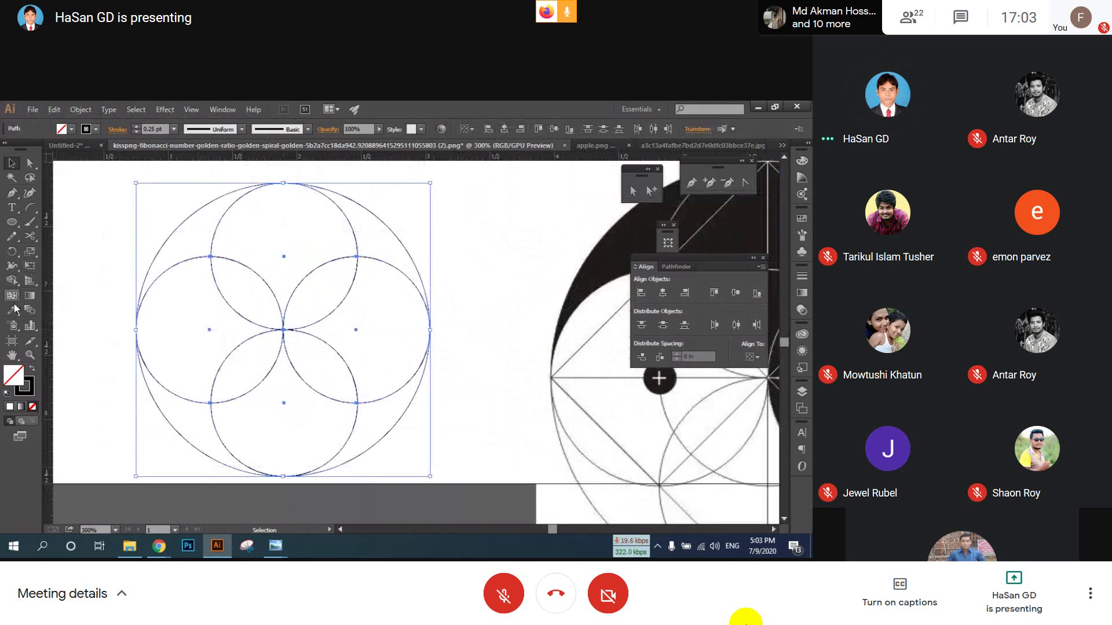
click(11, 280)
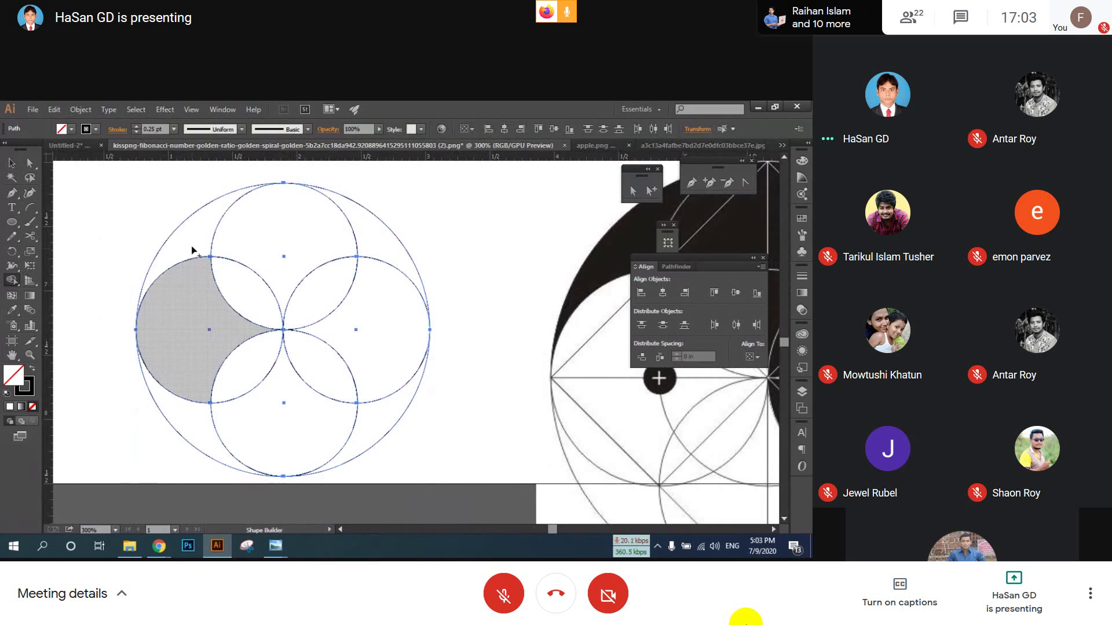
mouse_move(191, 245)
mouse_down()
mouse_move(368, 294)
mouse_move(356, 236)
mouse_move(330, 360)
mouse_move(257, 363)
mouse_up()
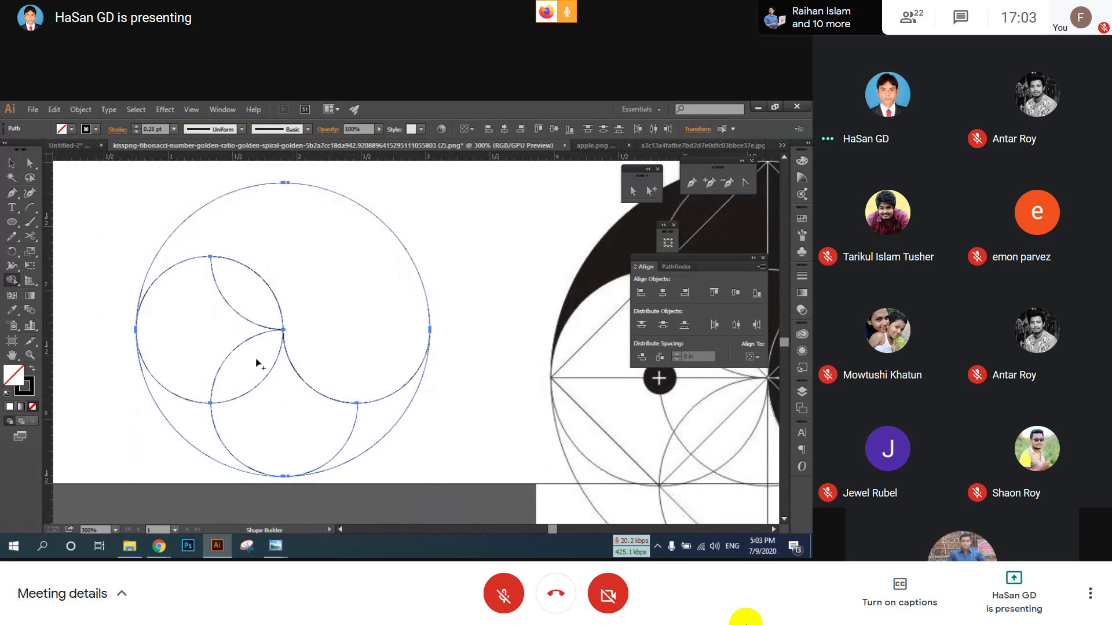
mouse_move(235, 300)
mouse_down()
mouse_move(235, 412)
mouse_move(218, 422)
mouse_move(185, 393)
mouse_up()
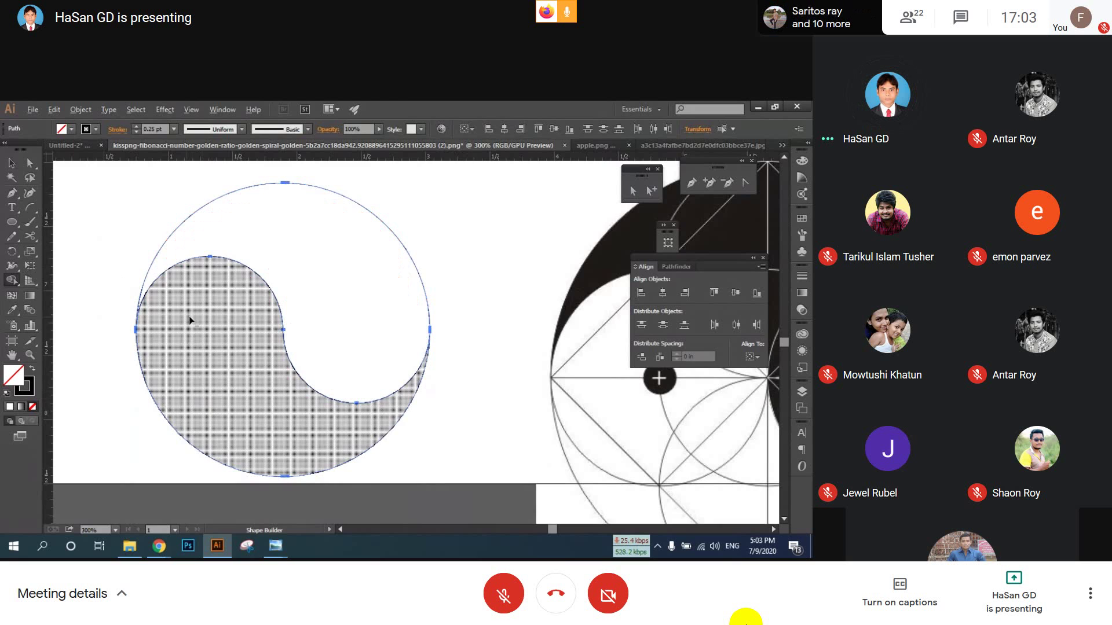
key(ctrl+minus)
key(v)
click(124, 232)
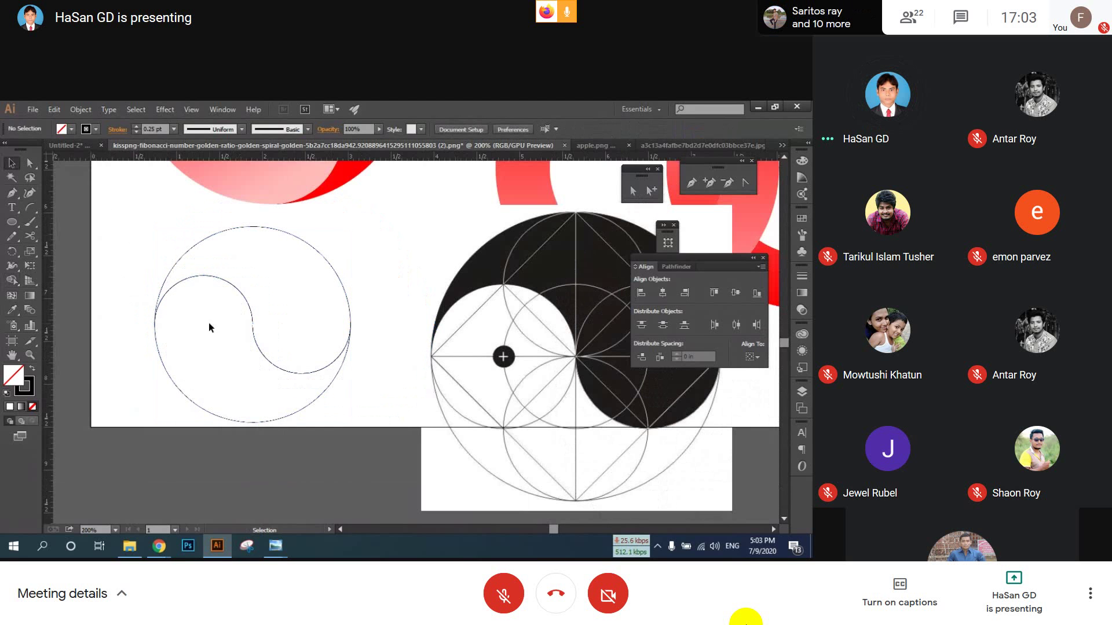
- Fill both yin-yang halves with the red gradient sampled from the logo above
drag(120, 231, 226, 348)
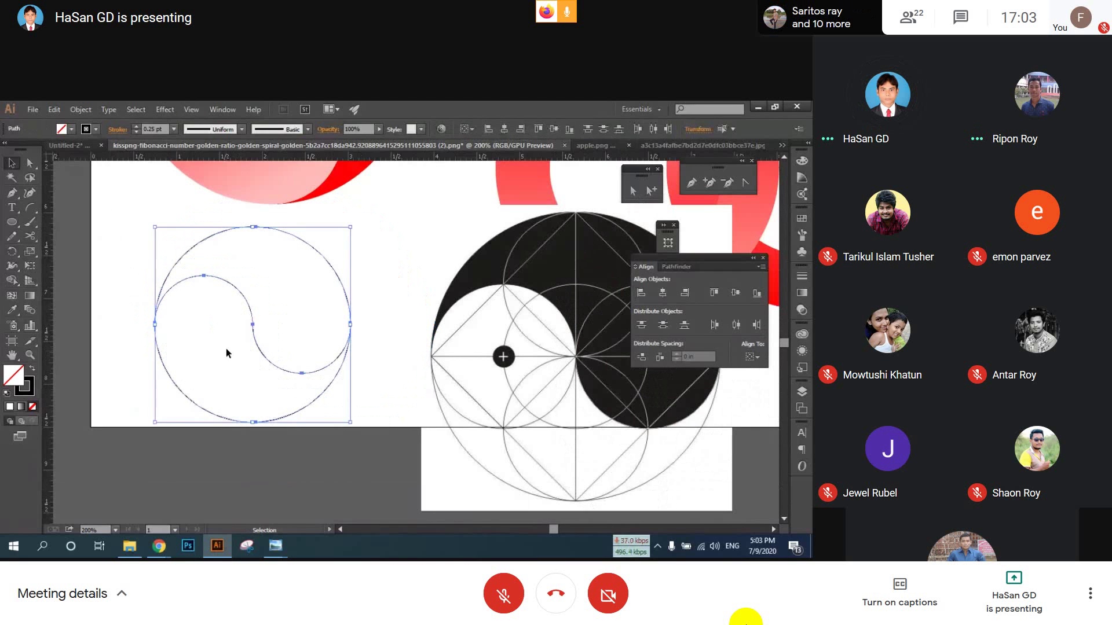
key(i)
click(273, 178)
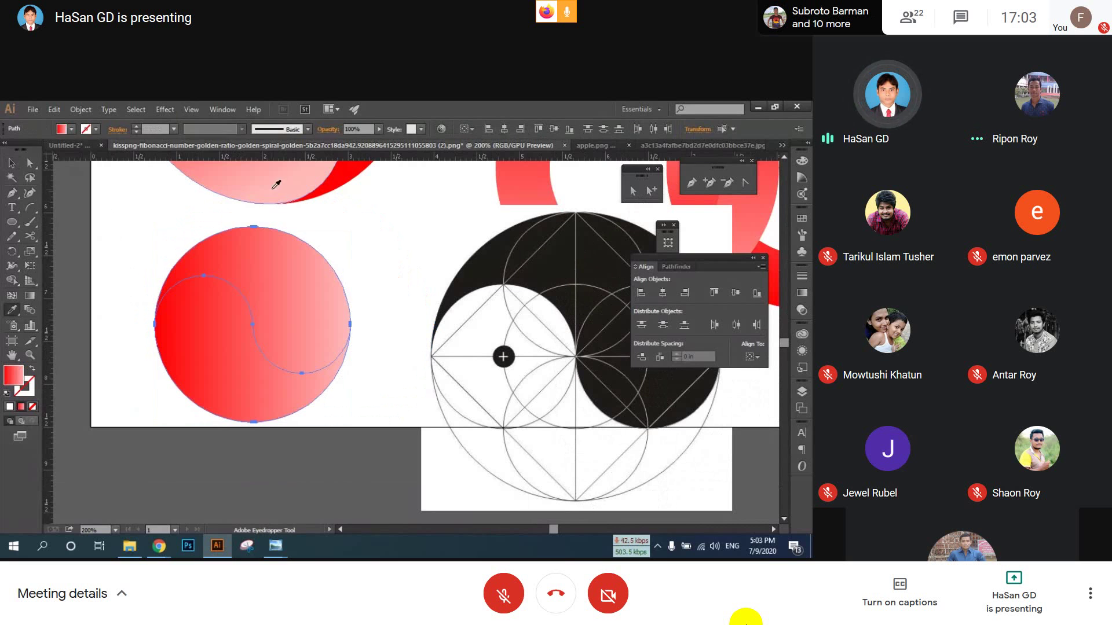
key(v)
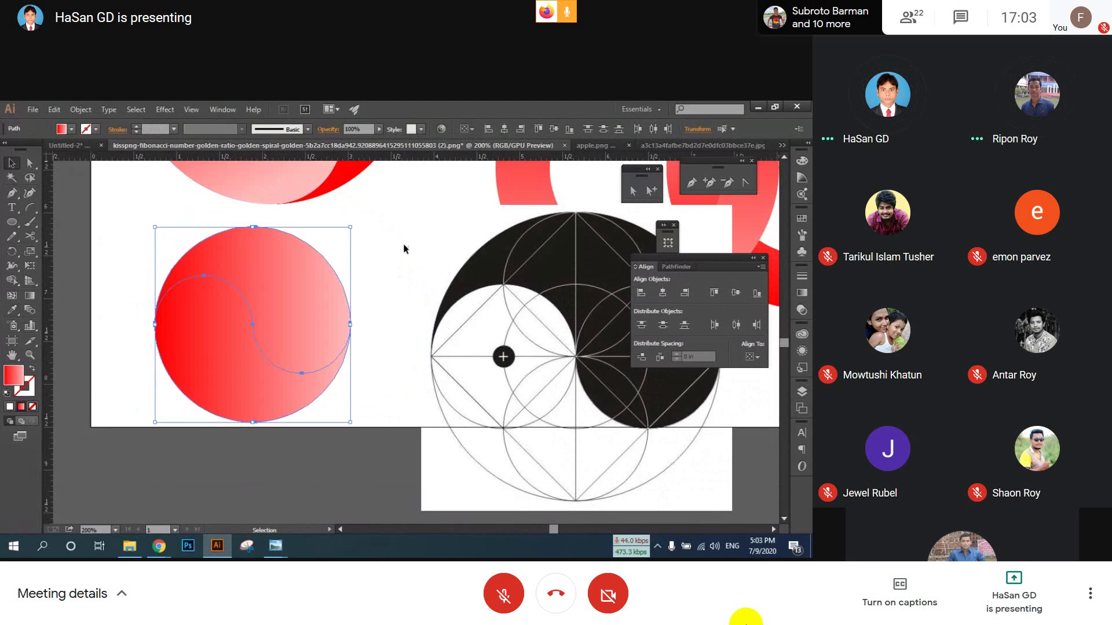
click(404, 246)
- Redirect the upper half's red gradient diagonally from its lower-right lobe to its upper-left edge
click(300, 269)
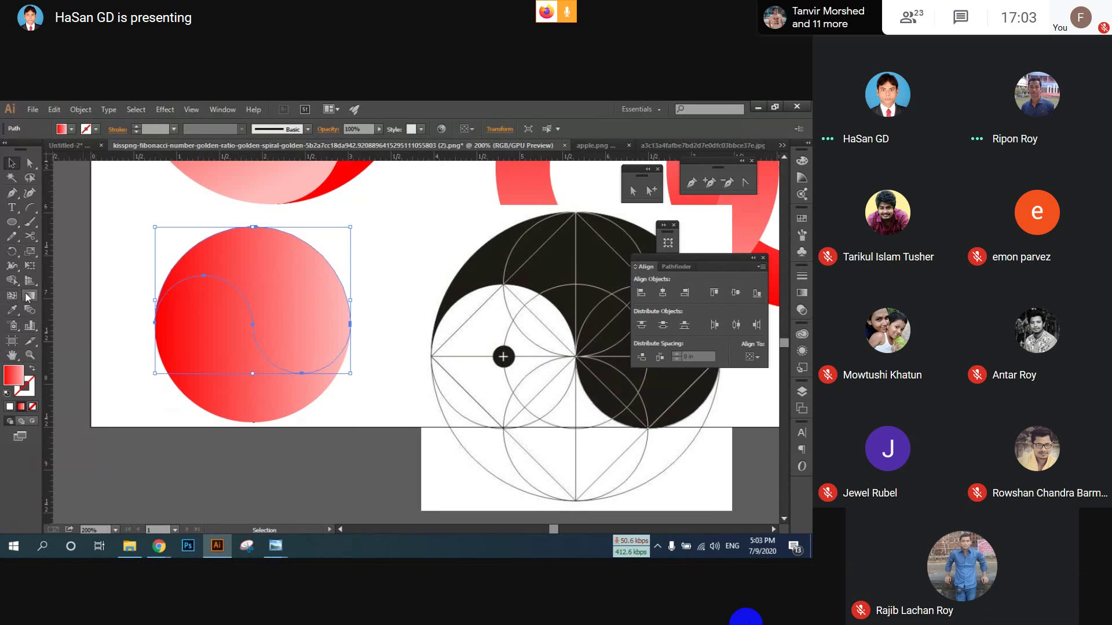
click(27, 296)
mouse_move(319, 359)
mouse_down()
mouse_move(219, 236)
mouse_move(199, 239)
mouse_up()
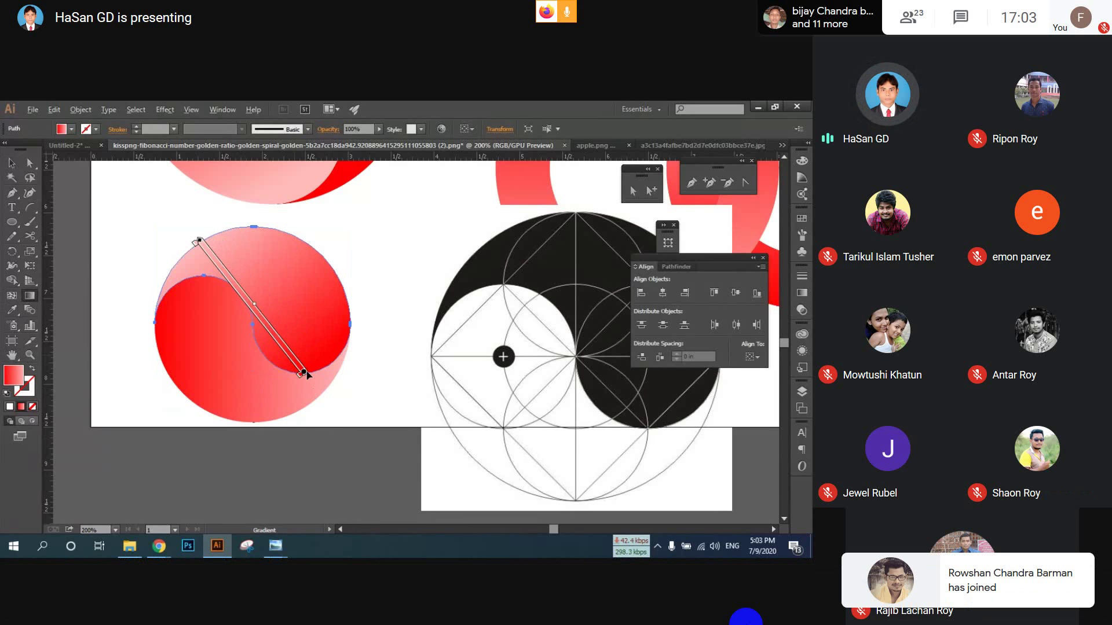
- Delete the black-and-white yin-yang reference image beside the finished logo
alt+scroll(309, 388, down, 2)
drag(421, 383, 390, 361)
key(v)
click(390, 361)
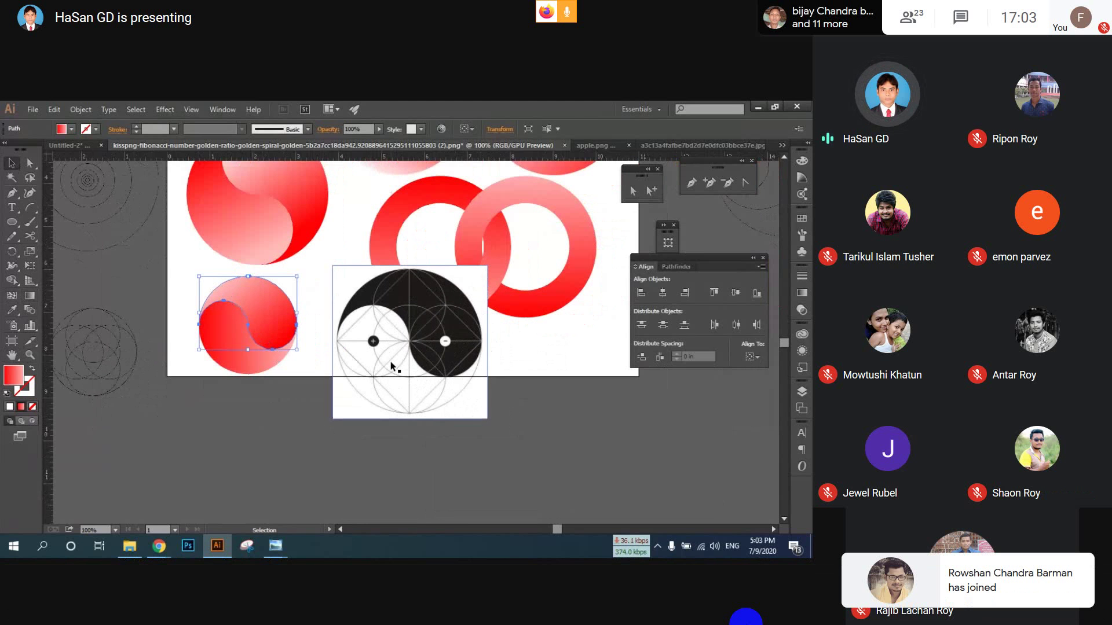
key(Delete)
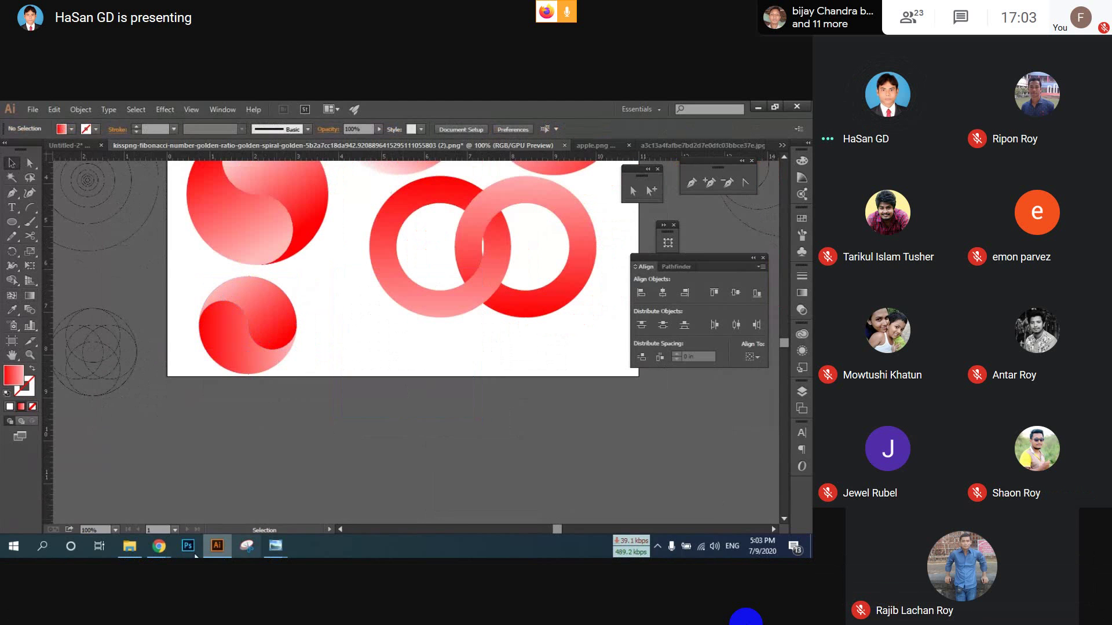
- Place the apple image from New Volume (I:) over the artboard's lower edge to examine its circle construction, and delete it
click(137, 553)
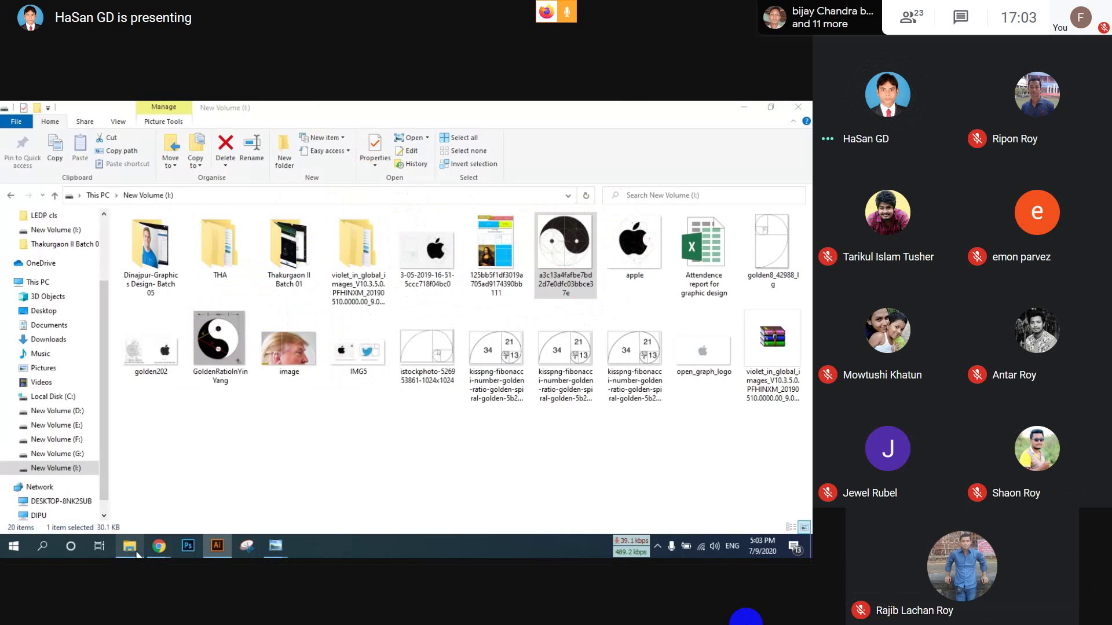
drag(635, 246, 319, 445)
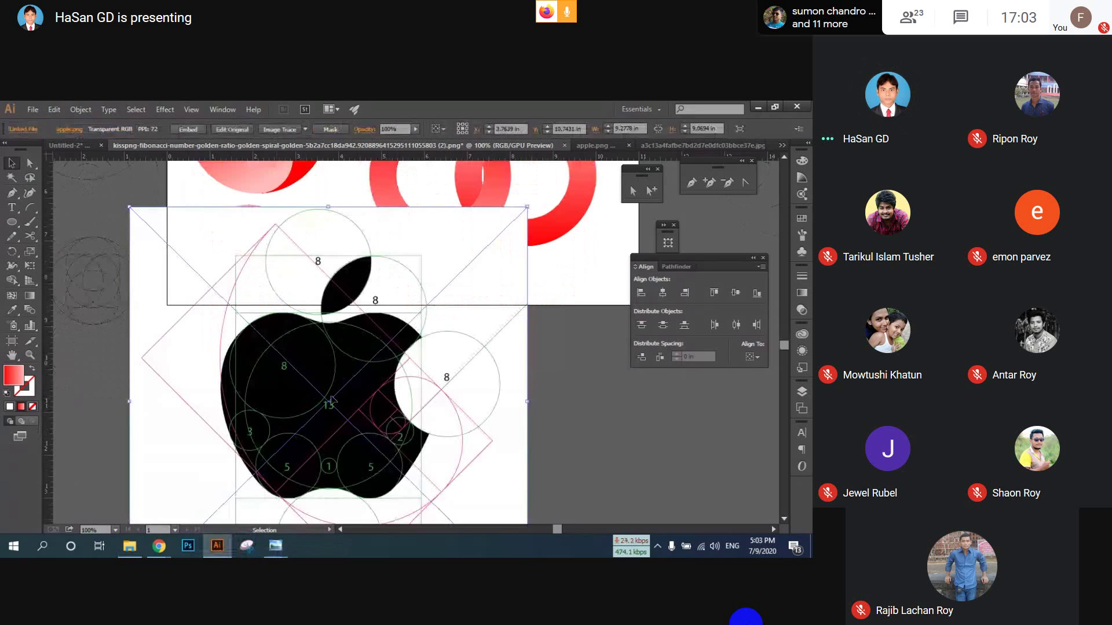
drag(380, 386, 391, 410)
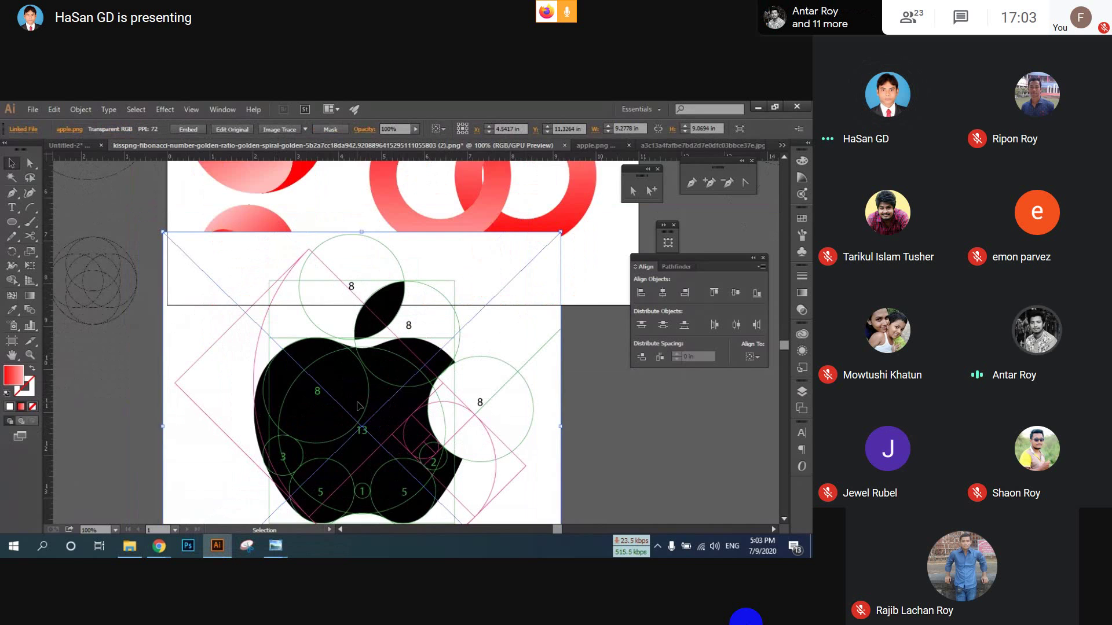
scroll(357, 406, down, 1)
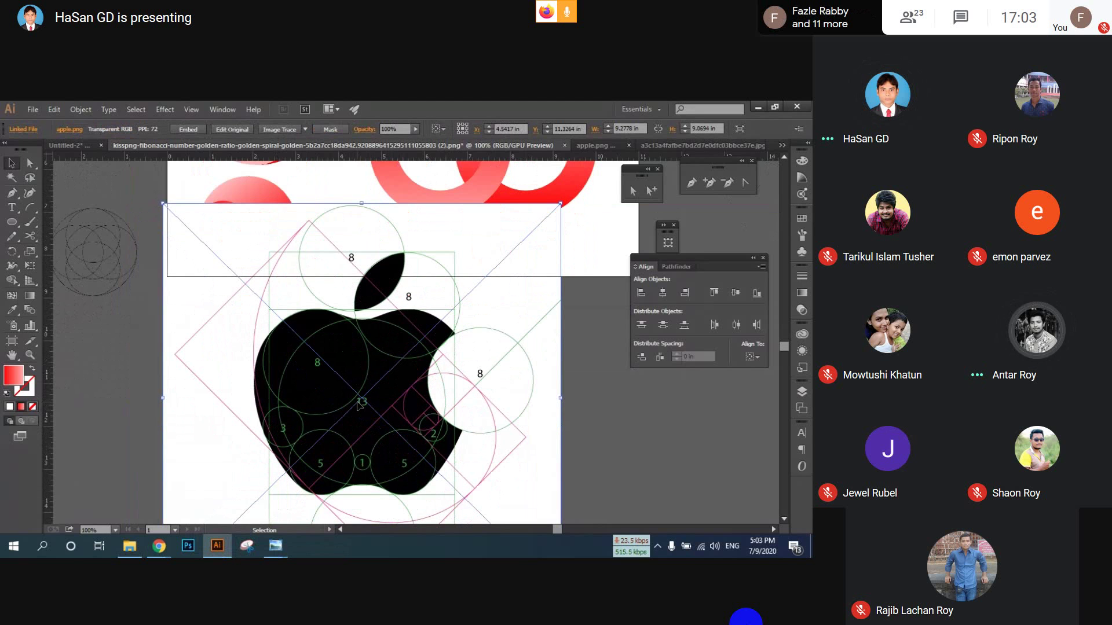
scroll(358, 405, down, 2)
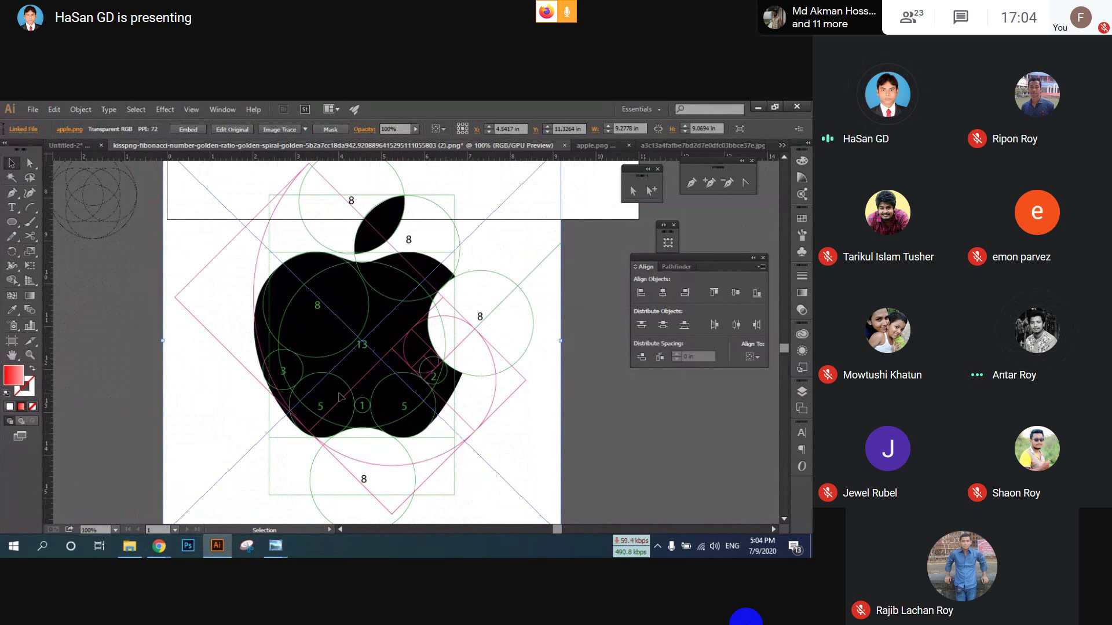
key(Delete)
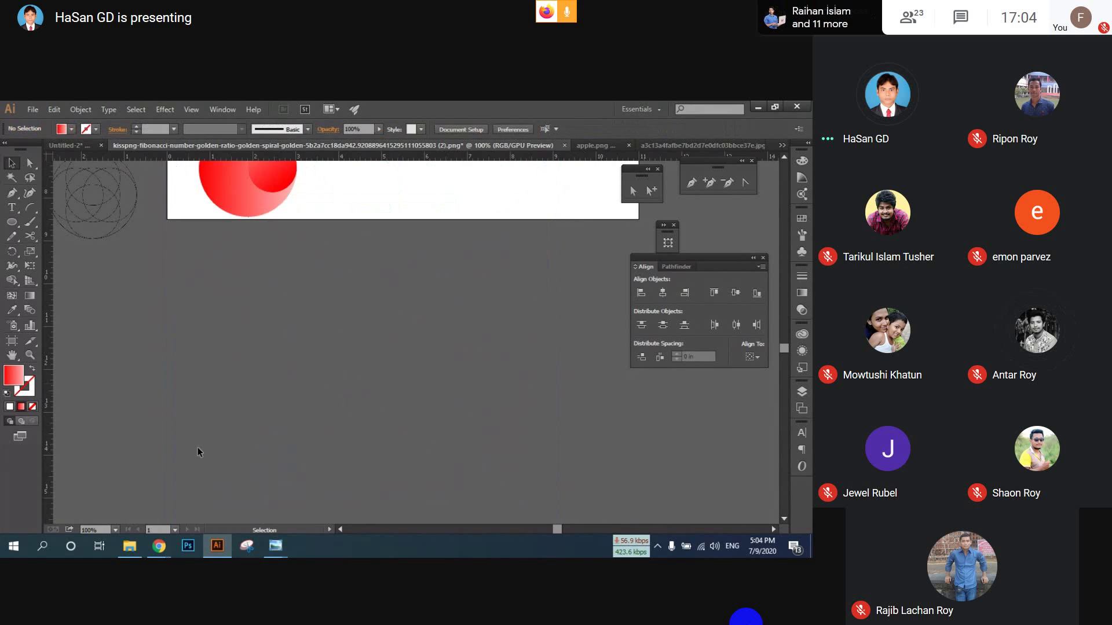
- Place the open_graph_logo image from New Volume (I:) over the artboard's lower edge
click(129, 547)
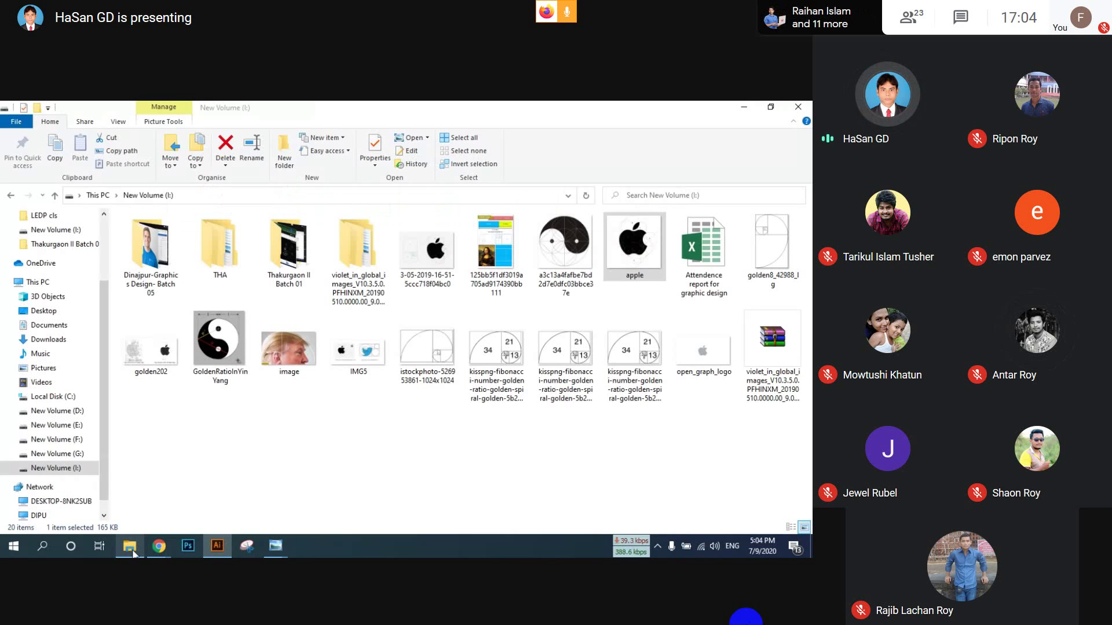
click(223, 409)
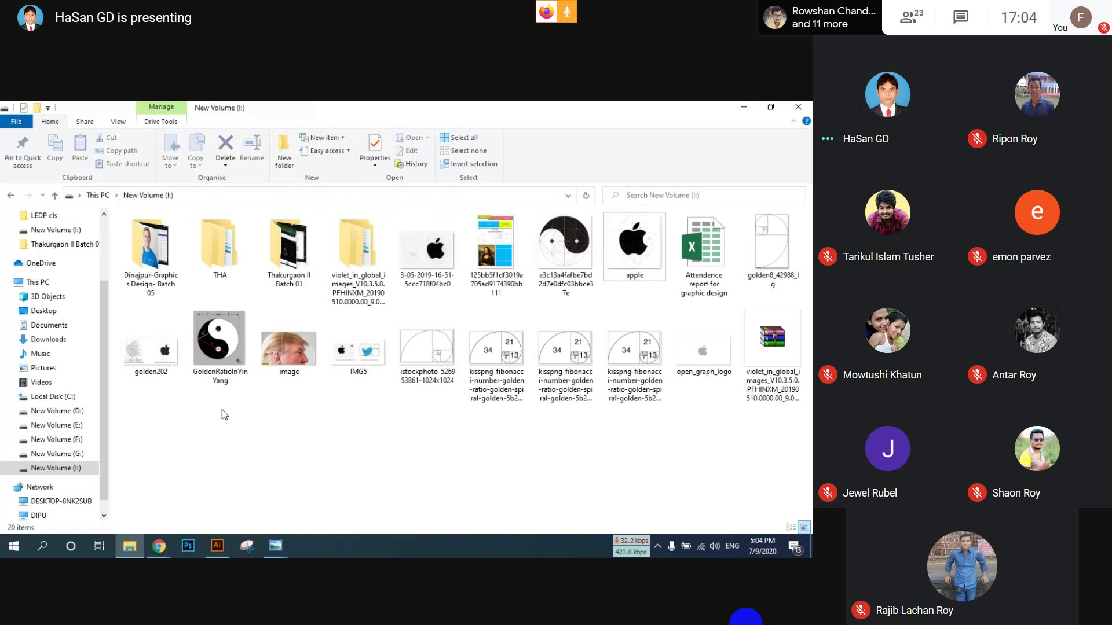
click(417, 270)
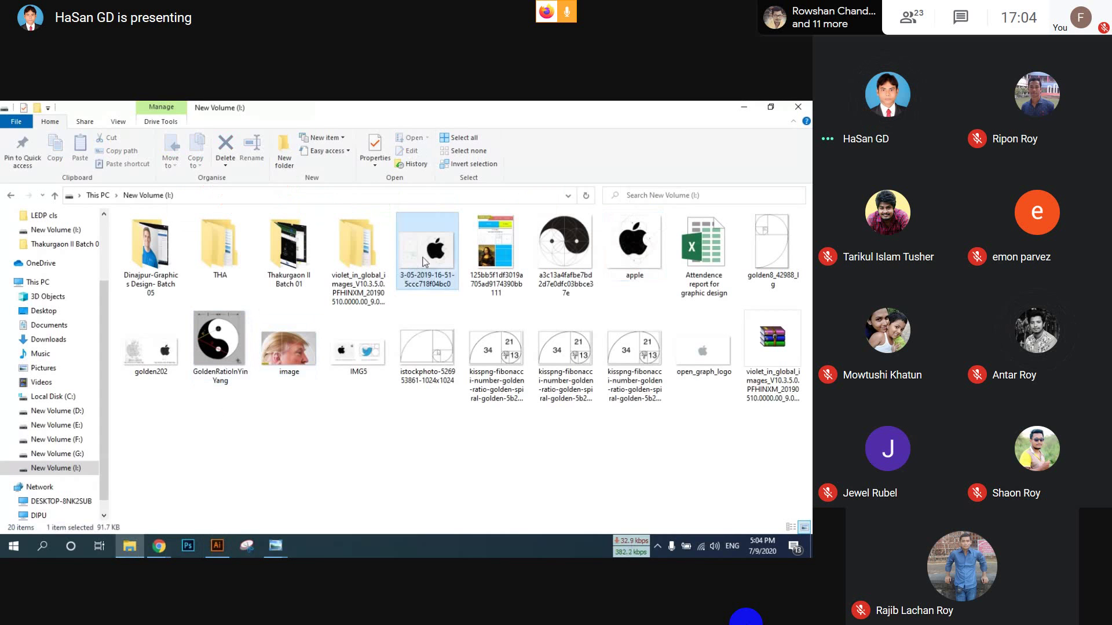
drag(702, 353, 256, 374)
scroll(257, 379, down, 2)
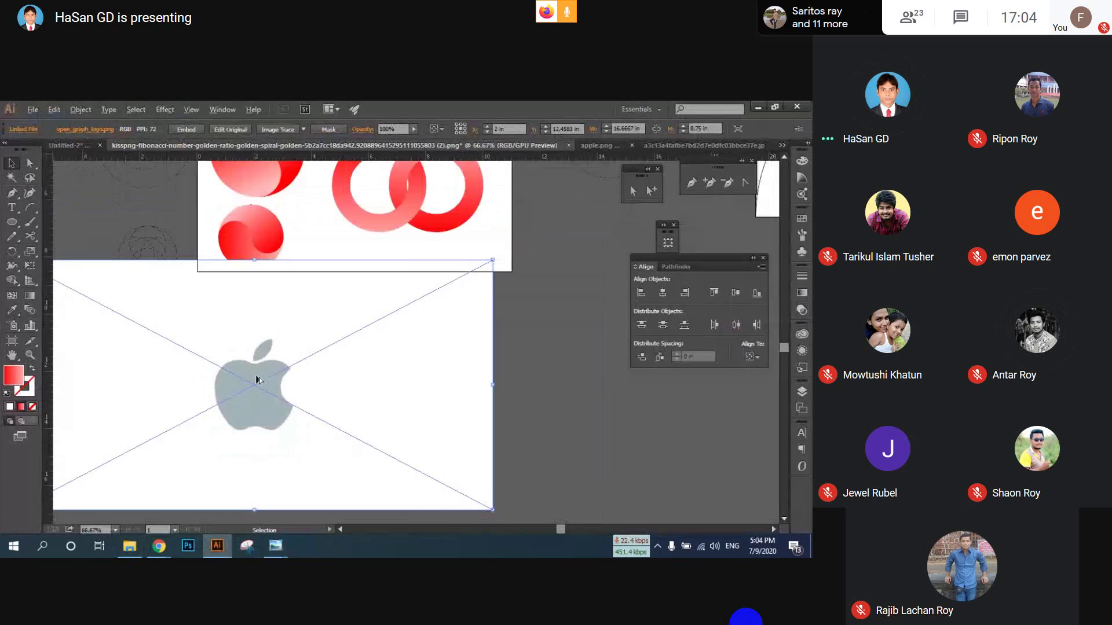
- Clip the placed image to a near-circular ellipse about 4.14 by 4.06 in around the grey apple, and move it just below the artboard
click(11, 223)
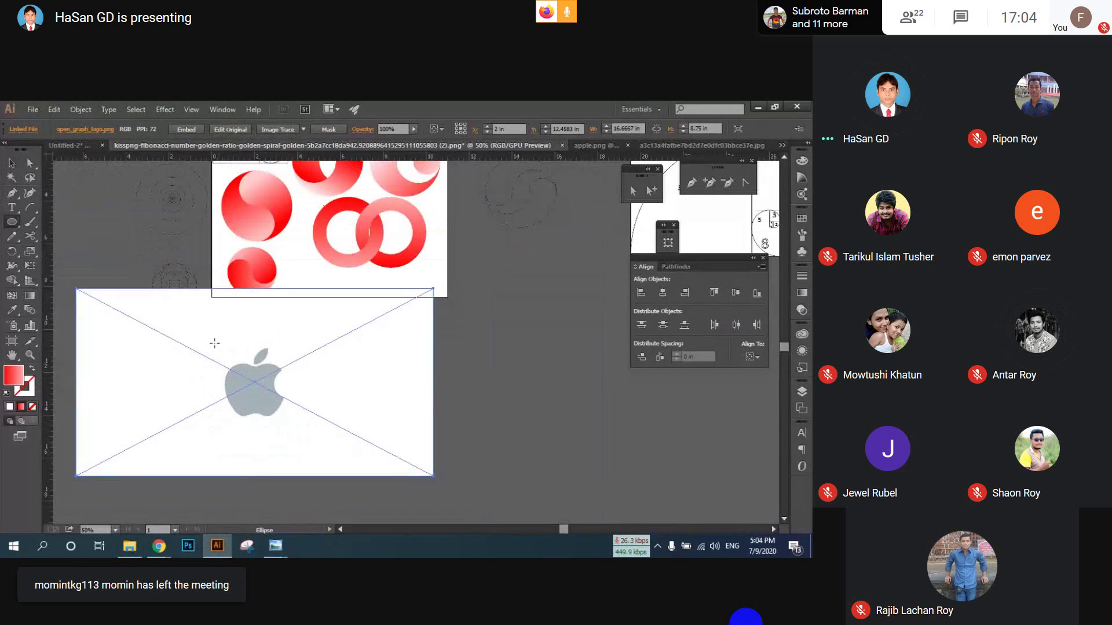
drag(215, 343, 304, 430)
key(v)
drag(373, 327, 329, 377)
key(ctrl+z)
right_click(282, 386)
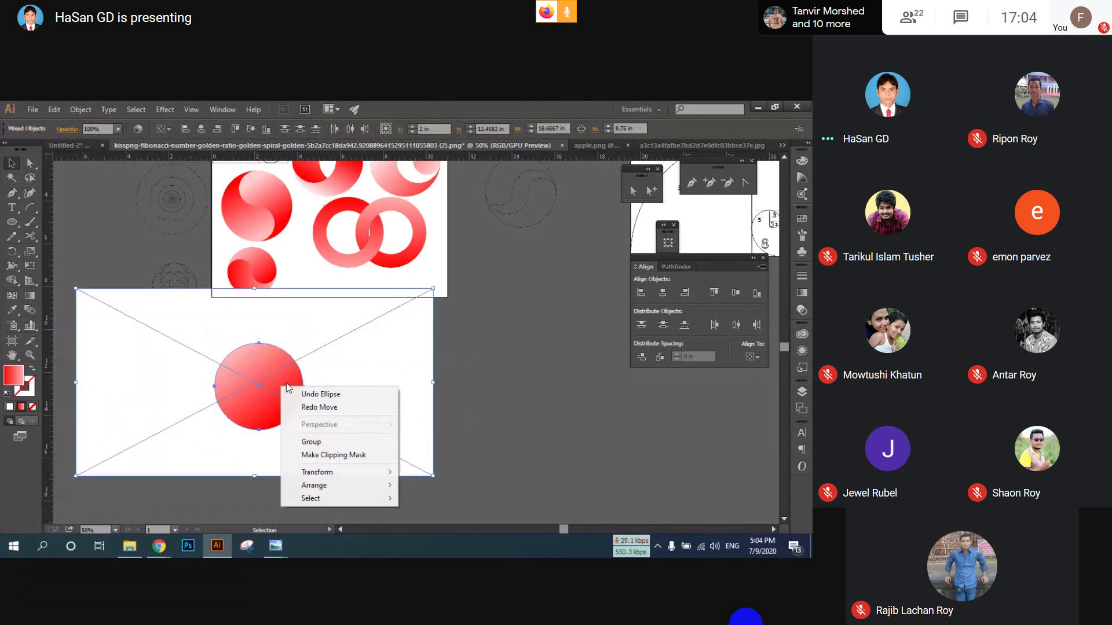
click(351, 454)
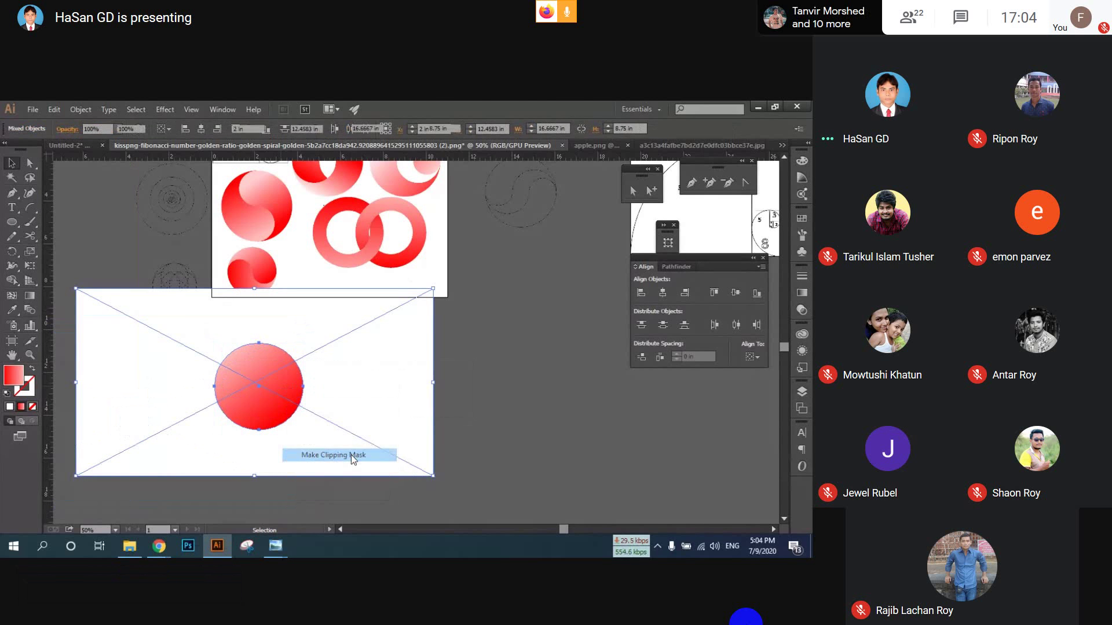
click(479, 387)
drag(255, 385, 327, 369)
scroll(327, 399, up, 2)
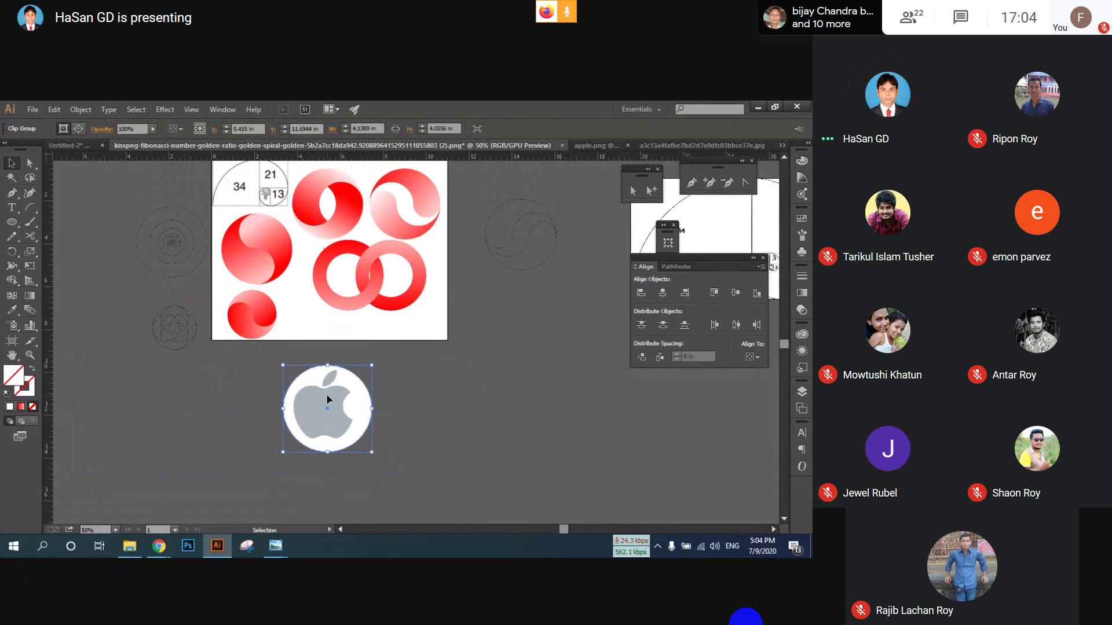
- Extend the artboard downward and rightward to about 19.33 by 20.31 in, and move the clipped apple into its empty lower area
scroll(327, 400, down, 4)
click(12, 341)
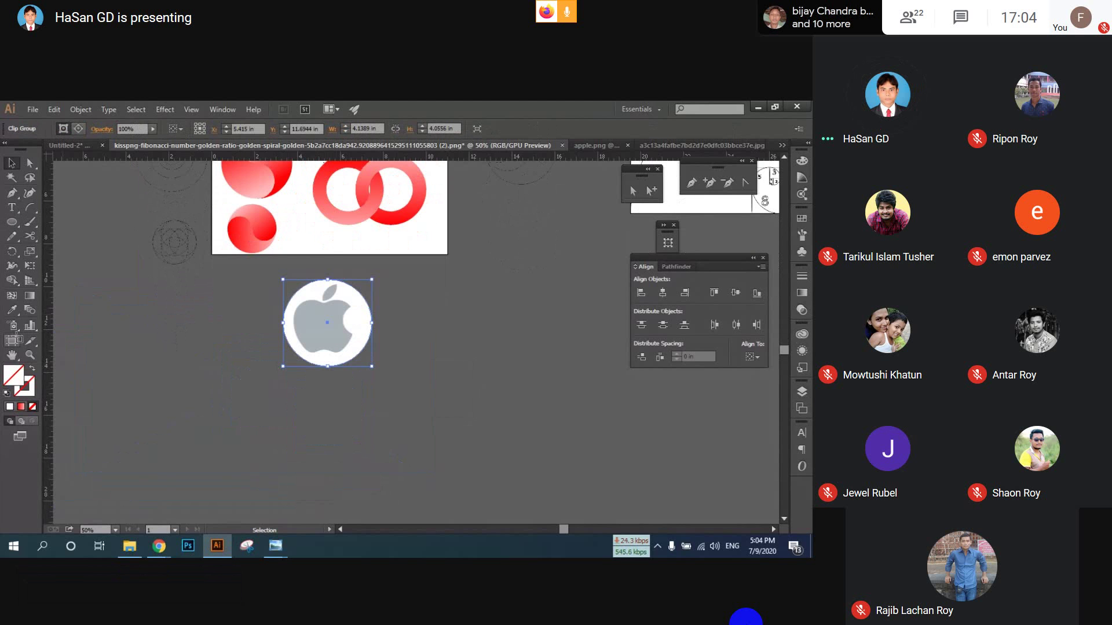
drag(331, 255, 349, 534)
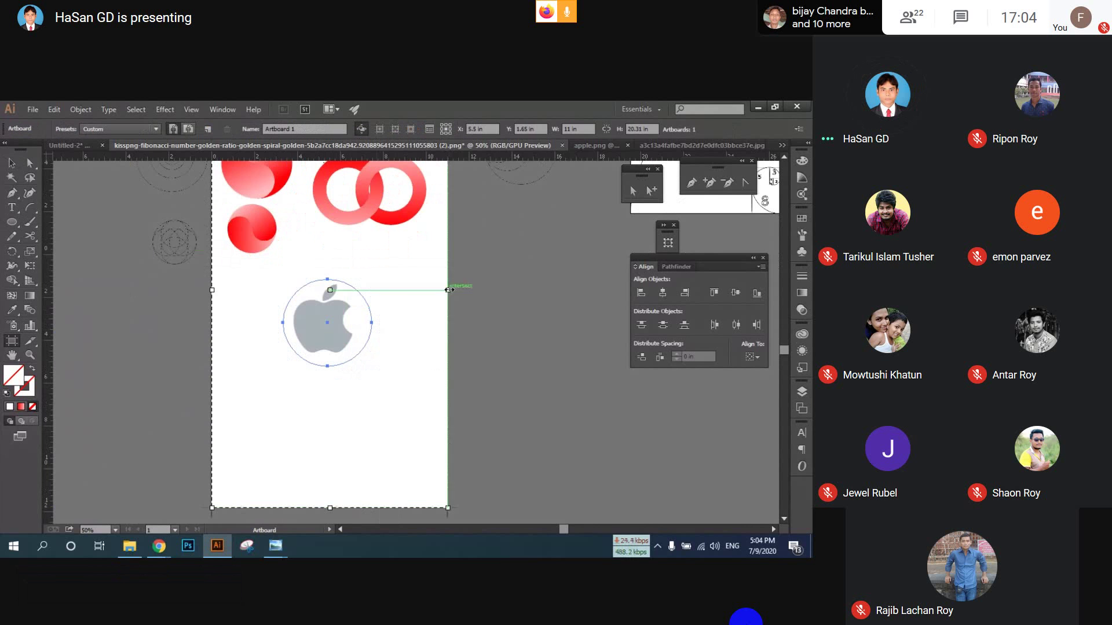
drag(447, 290, 627, 290)
click(12, 163)
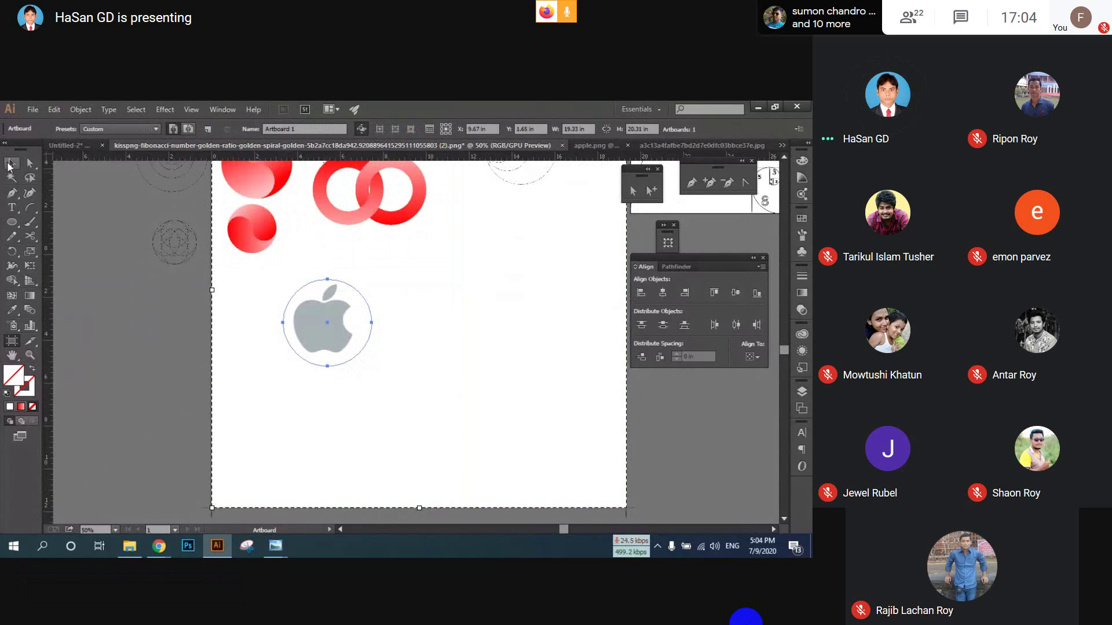
click(76, 266)
drag(333, 342, 372, 339)
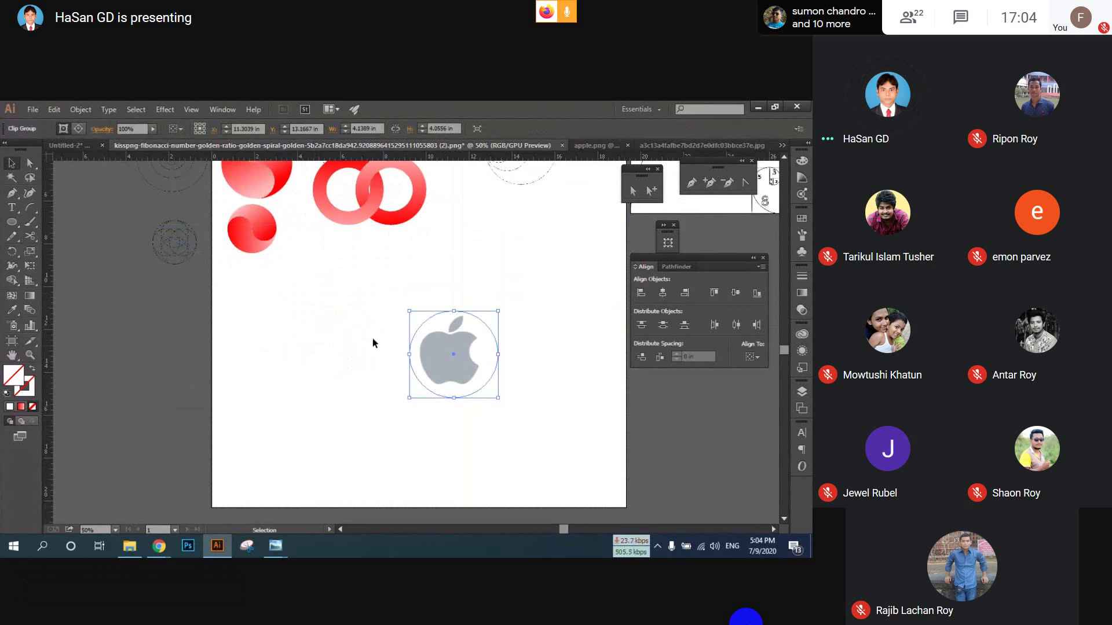
click(414, 328)
- Place the set of concentric golden-ratio circles to the left of the grey apple
scroll(101, 183, up, 2)
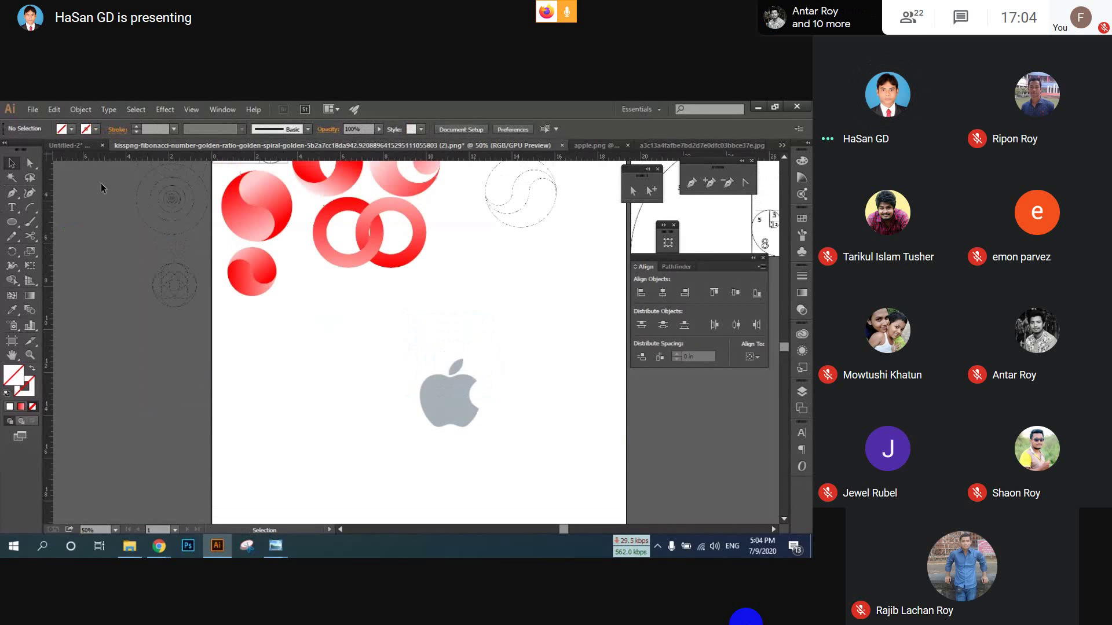
click(202, 217)
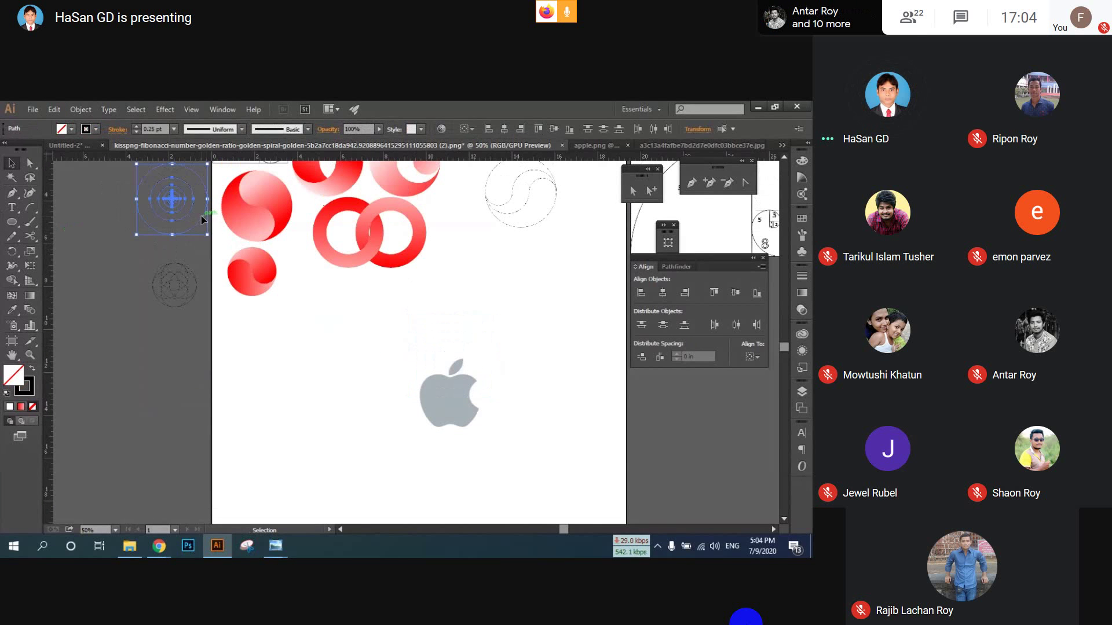
drag(173, 199, 349, 407)
scroll(405, 398, up, 2)
scroll(406, 399, up, 2)
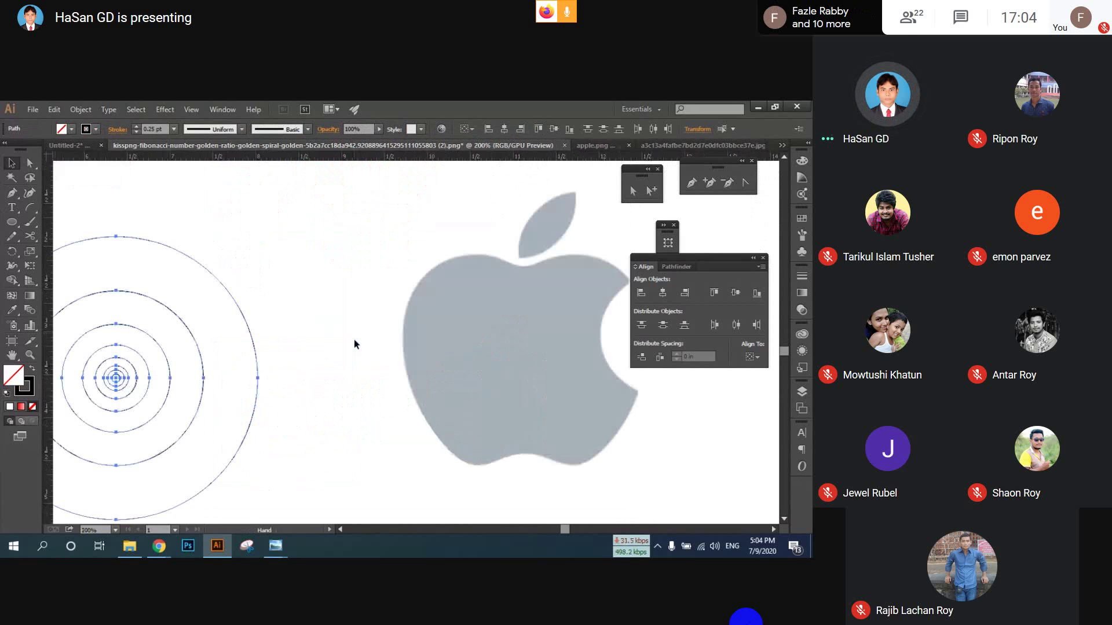
scroll(353, 340, down, 1)
drag(380, 350, 340, 325)
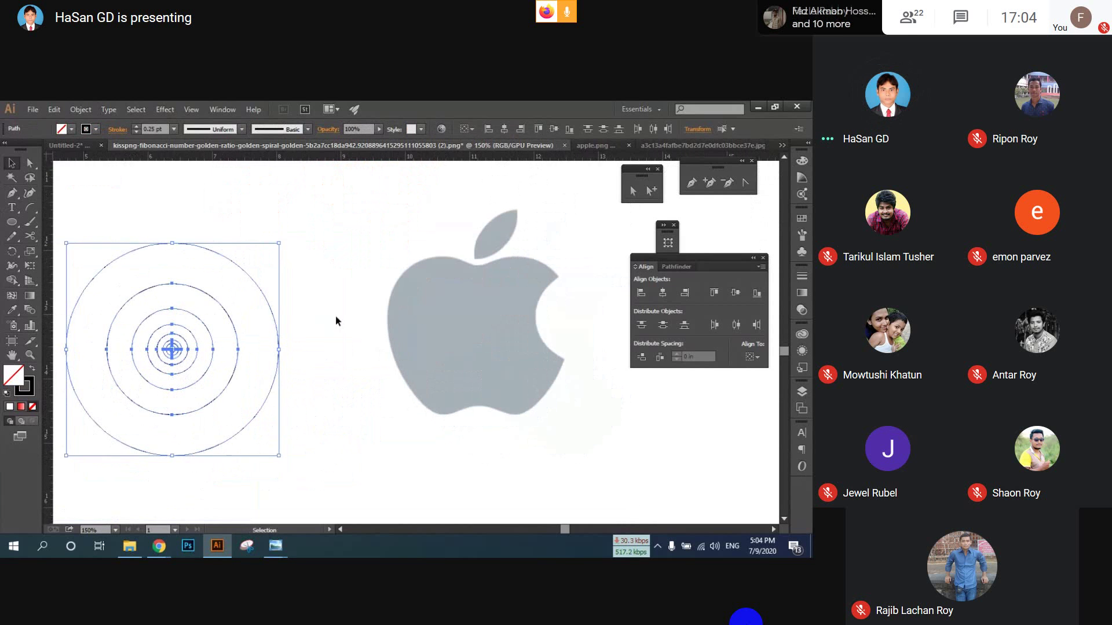
- Try to fit the third-largest circle of the set into the apple's bite
click(218, 342)
drag(217, 341, 613, 310)
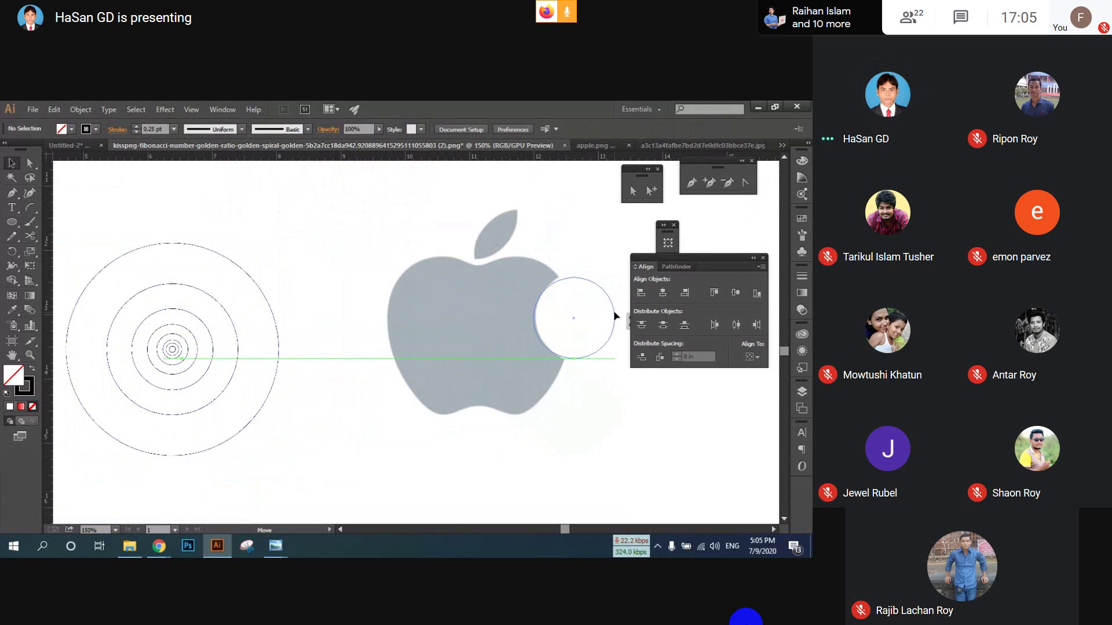
drag(614, 313, 614, 313)
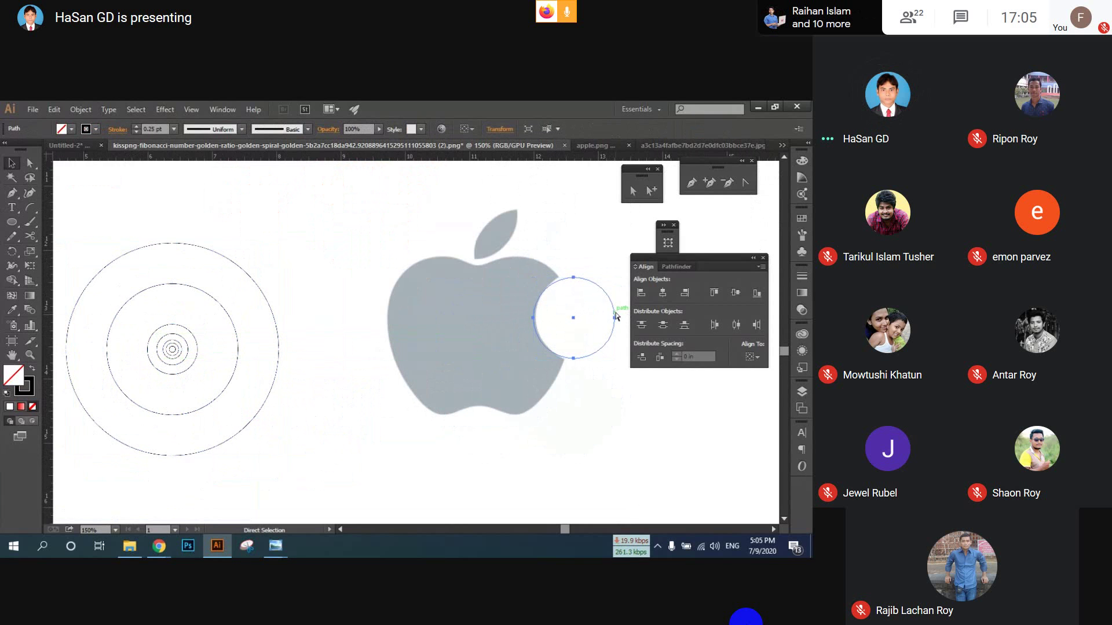
- Enlarge the whole concentric circle set slightly, test its third-largest circle against the apple's bite, and undo that test placement
key(v)
drag(108, 210, 297, 472)
drag(277, 368, 618, 314)
key(ctrl+z)
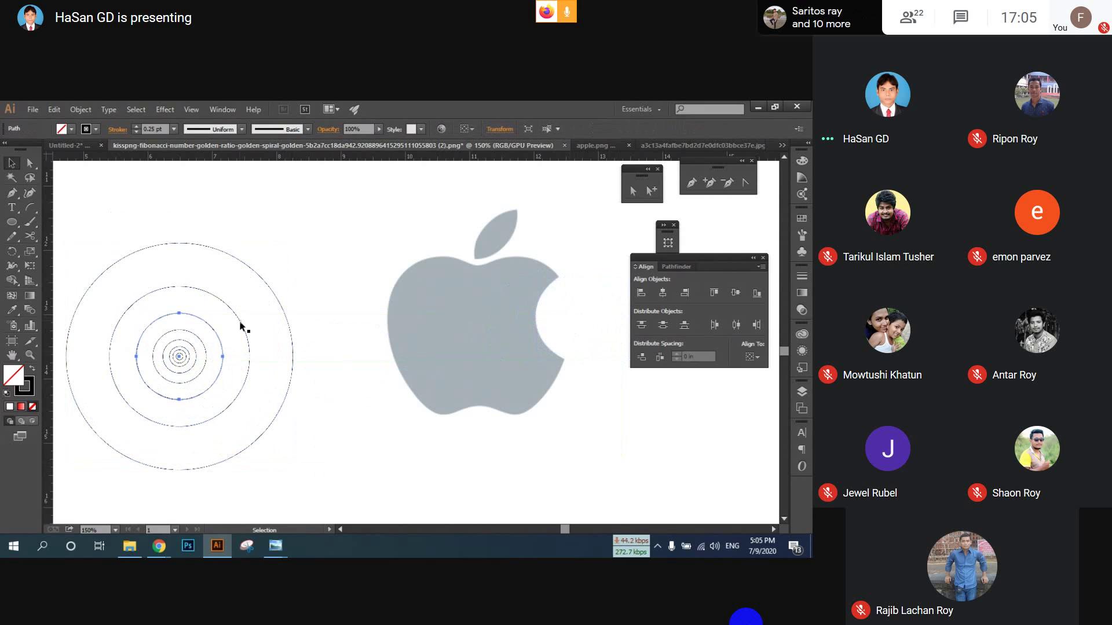
- Set the stroke of all the concentric circles to 1 pt and collapse the Align panel
click(220, 346)
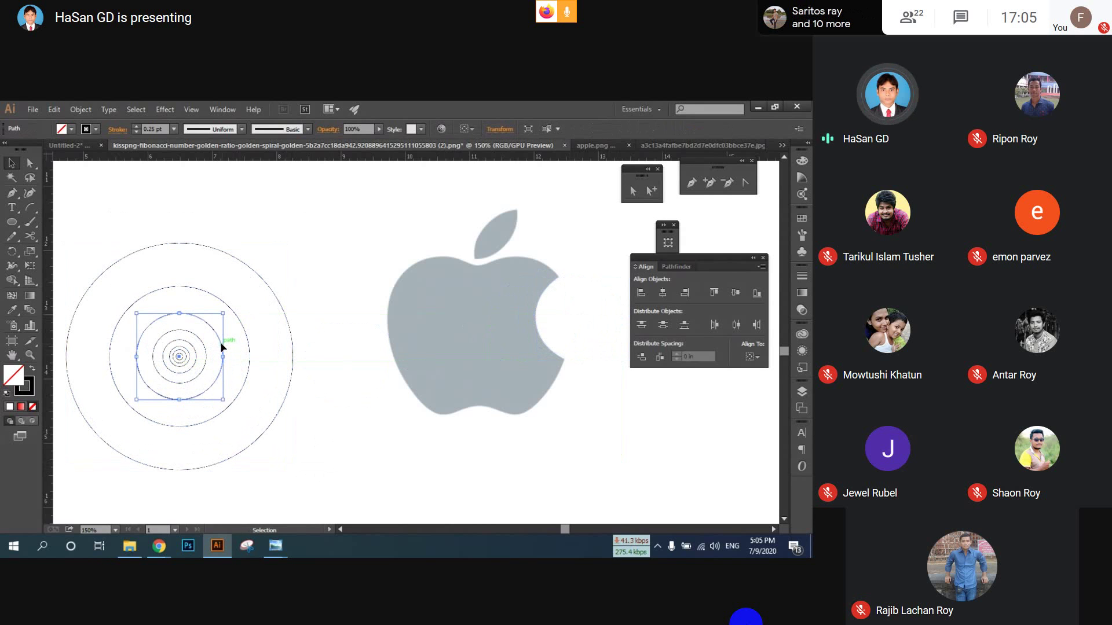
drag(123, 227, 240, 386)
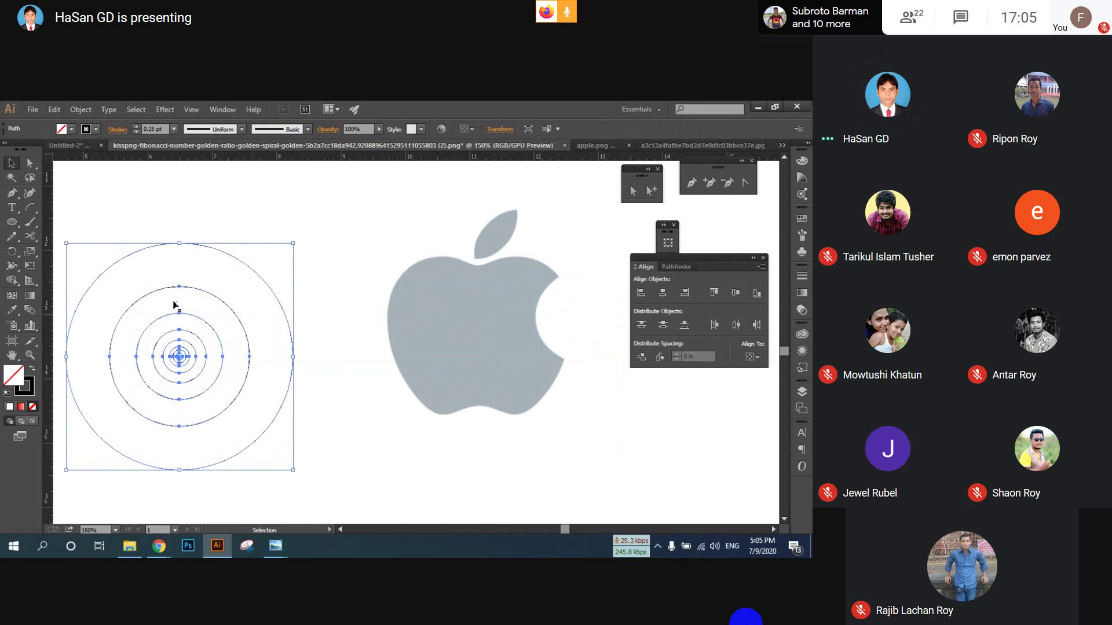
click(137, 125)
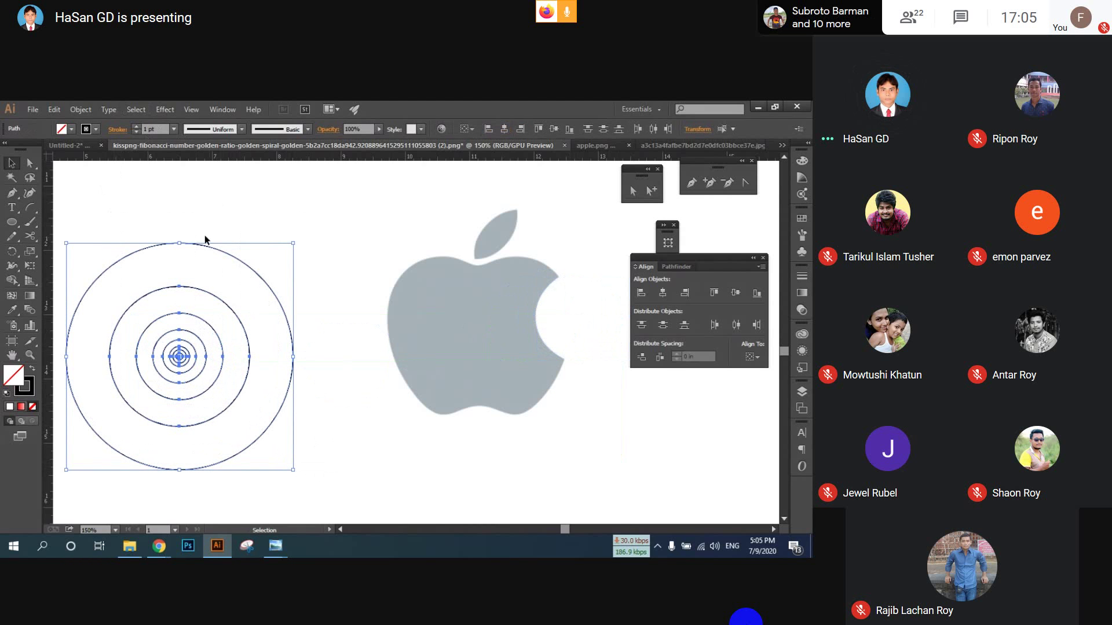
click(280, 252)
click(753, 258)
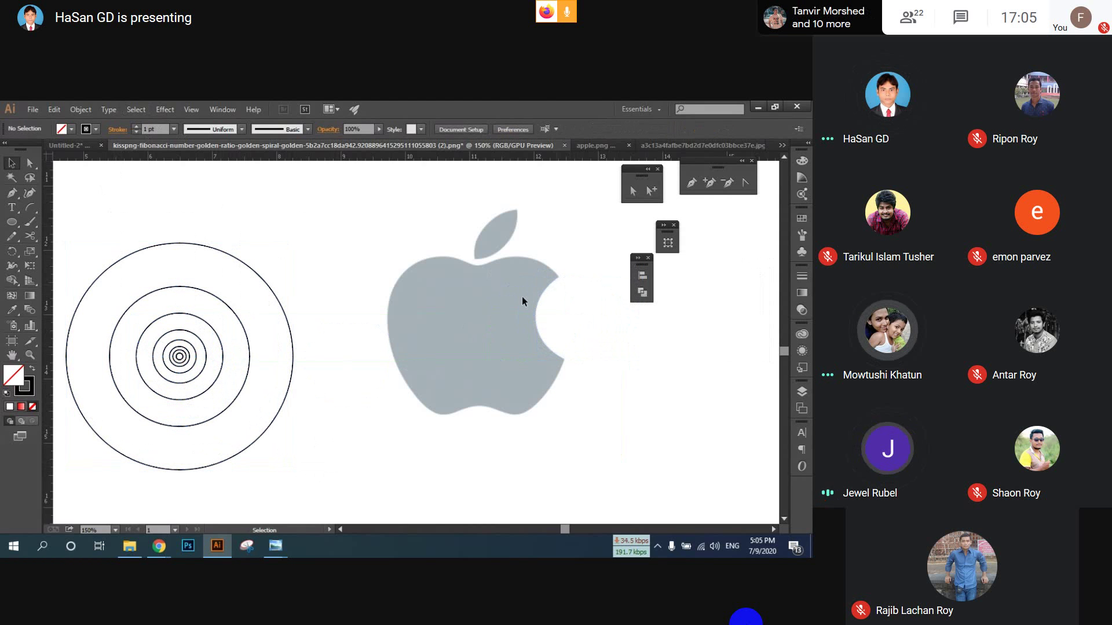
- Place a copy of the third-largest circle exactly in the apple's bite and bring it to the front
drag(385, 235, 349, 270)
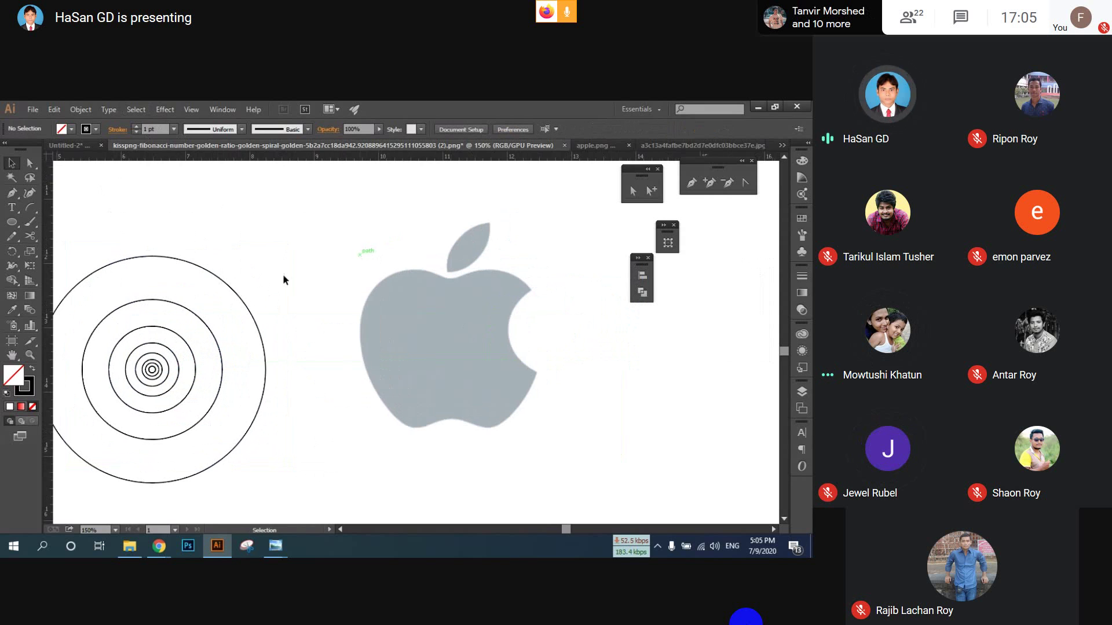
drag(197, 373, 597, 327)
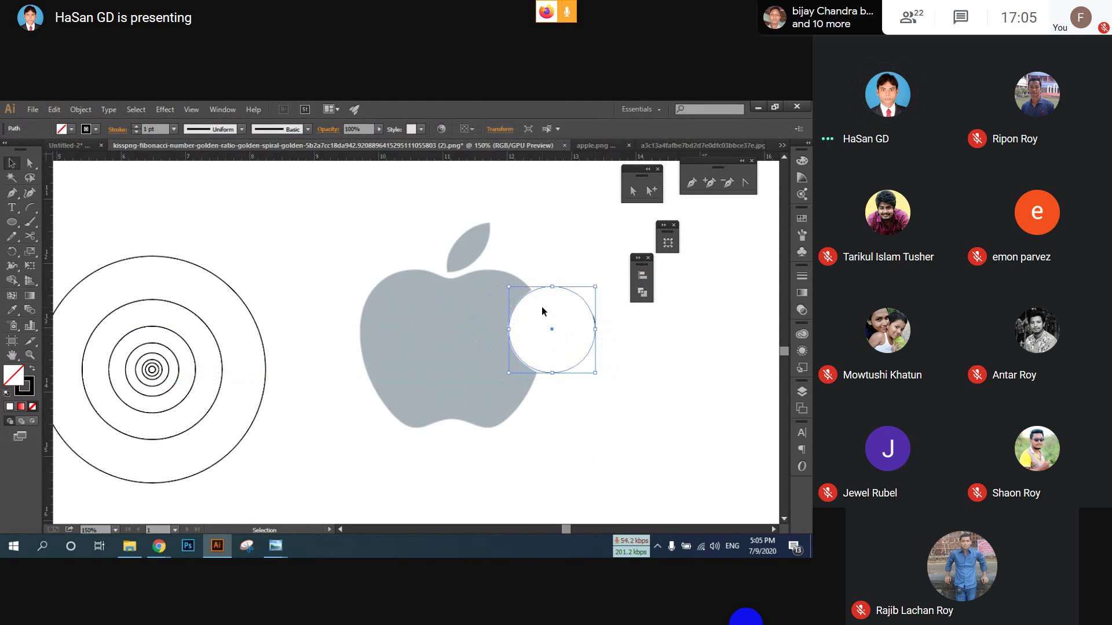
click(614, 346)
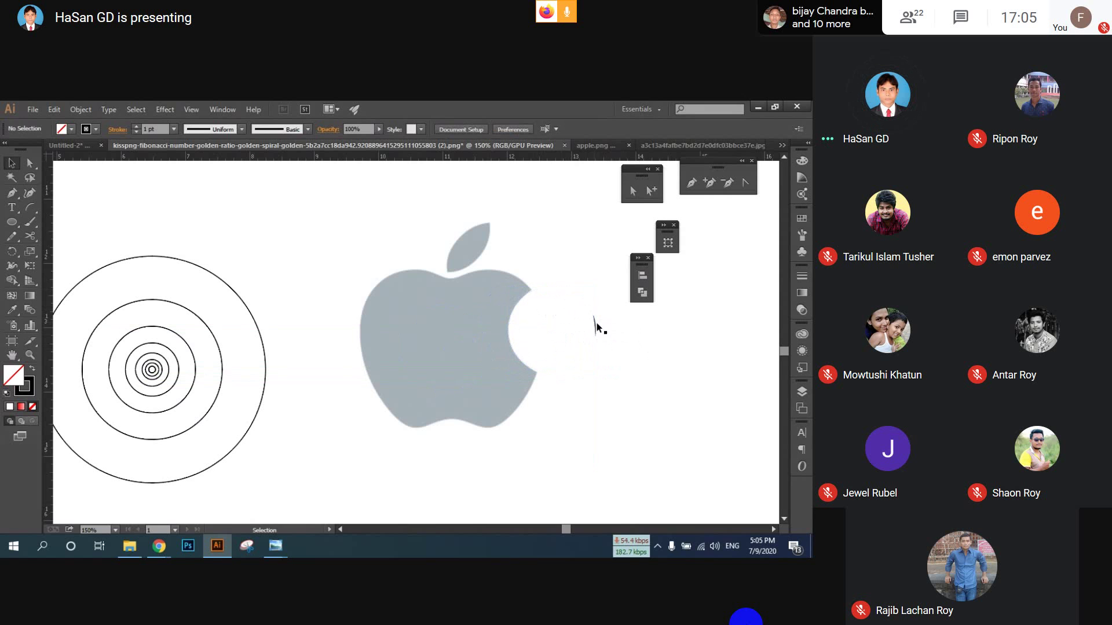
click(595, 325)
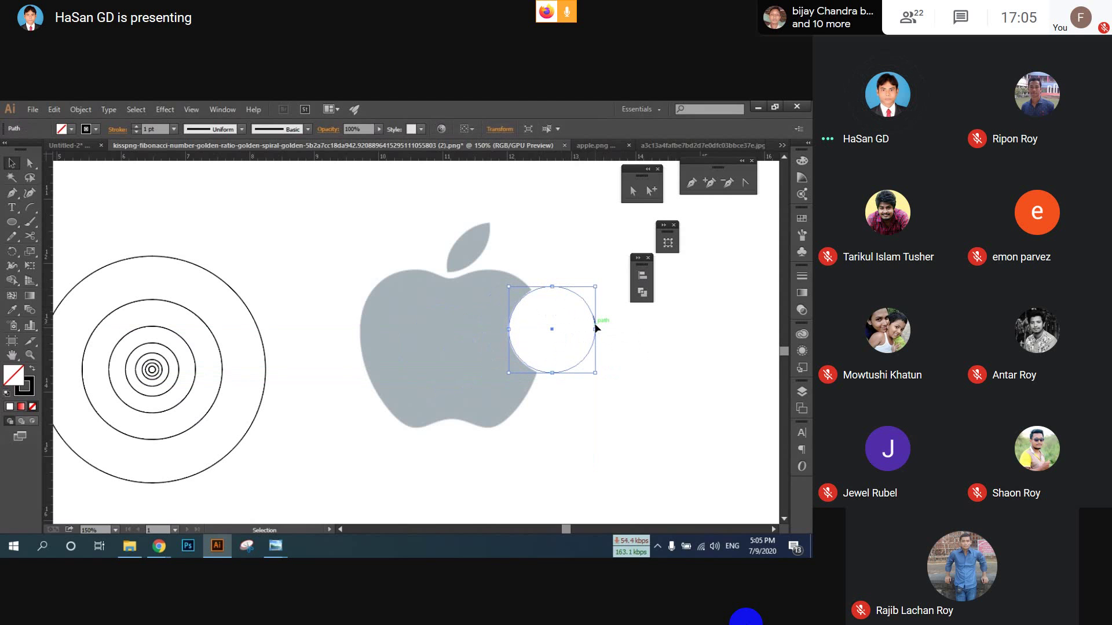
right_click(596, 329)
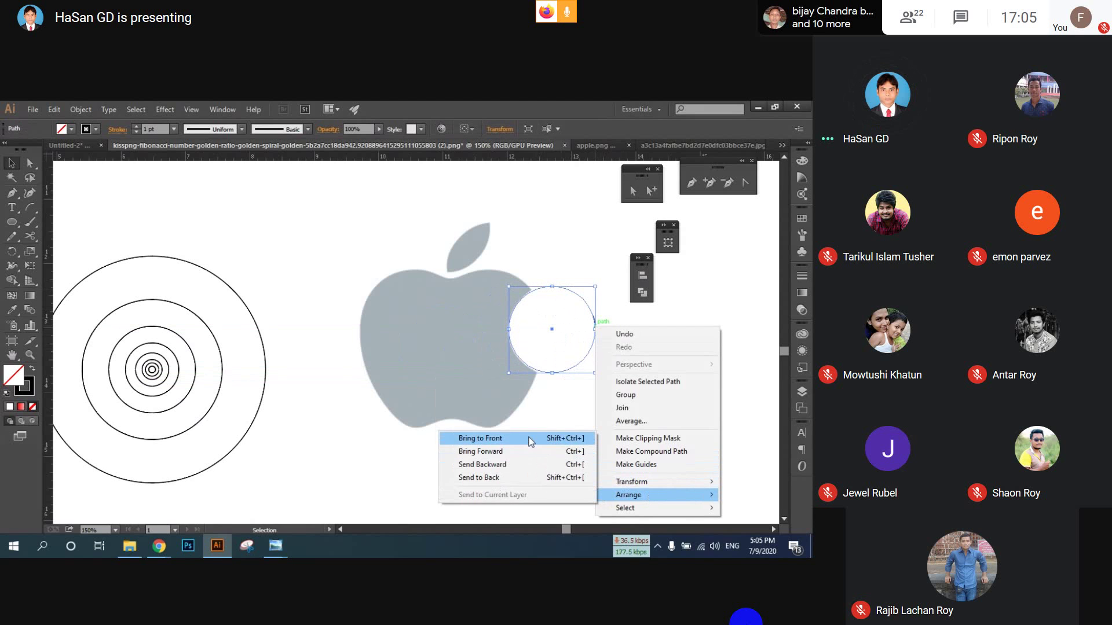
click(463, 437)
- Bring the whole concentric circle set beside the apple to the front
drag(258, 244, 158, 447)
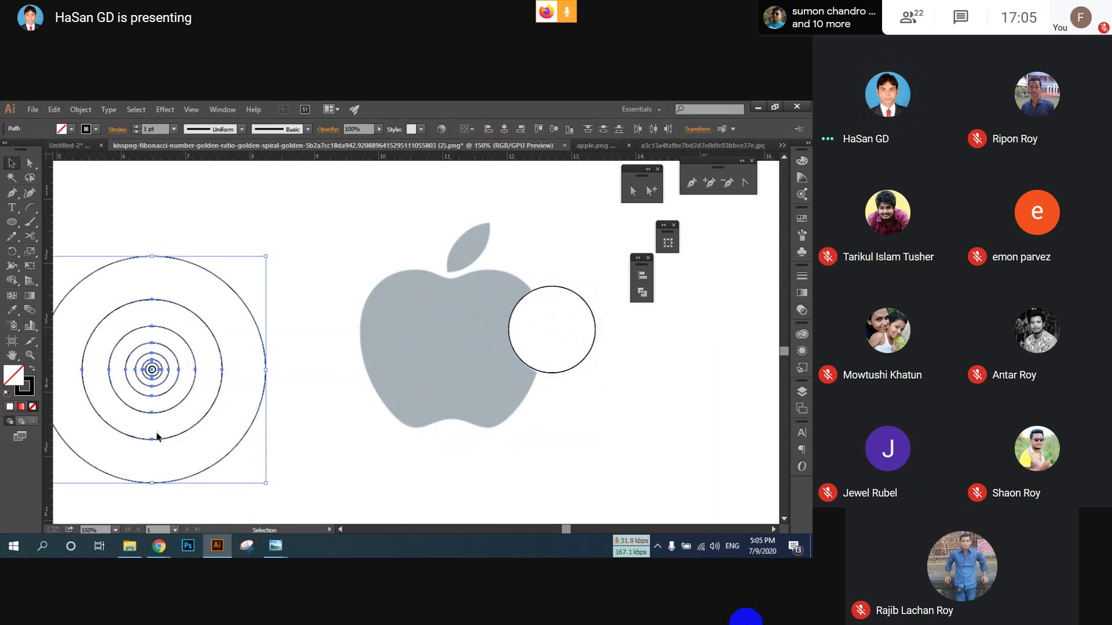
right_click(166, 374)
mouse_move(255, 353)
click(316, 350)
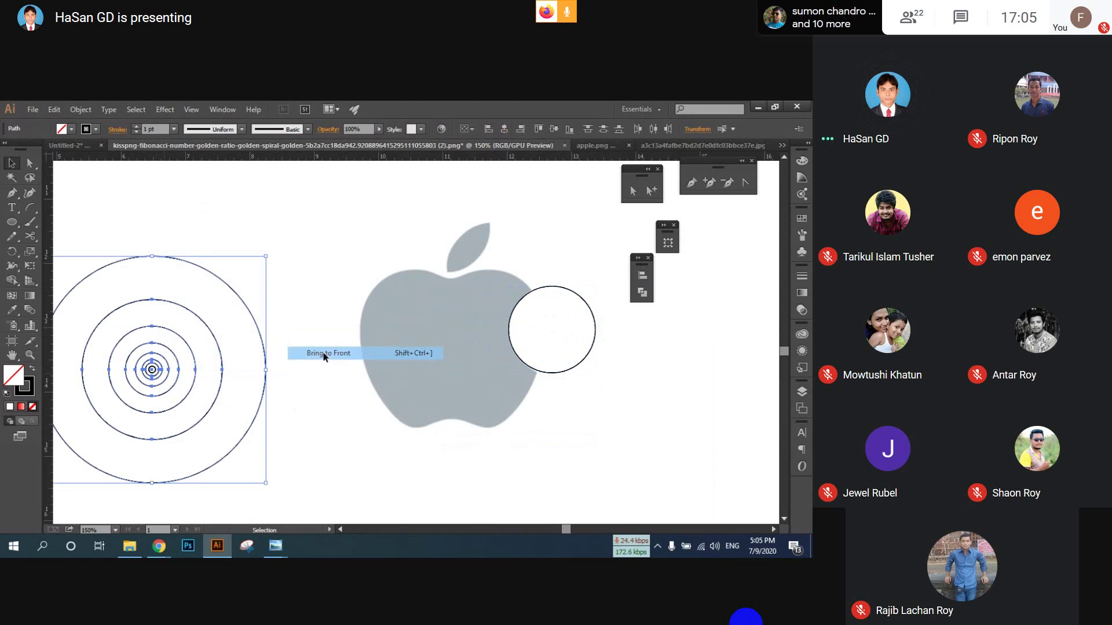
click(597, 433)
- Copy the bite circle onto the apple's two upper lobes and above the top dip, around the leaf
click(538, 289)
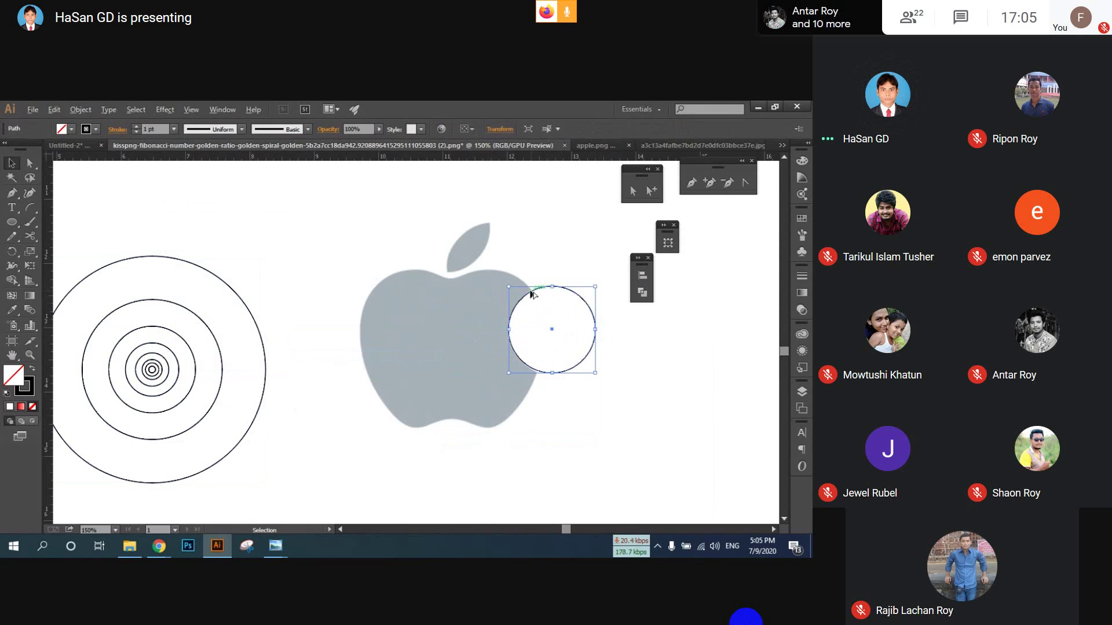
drag(533, 294, 428, 198)
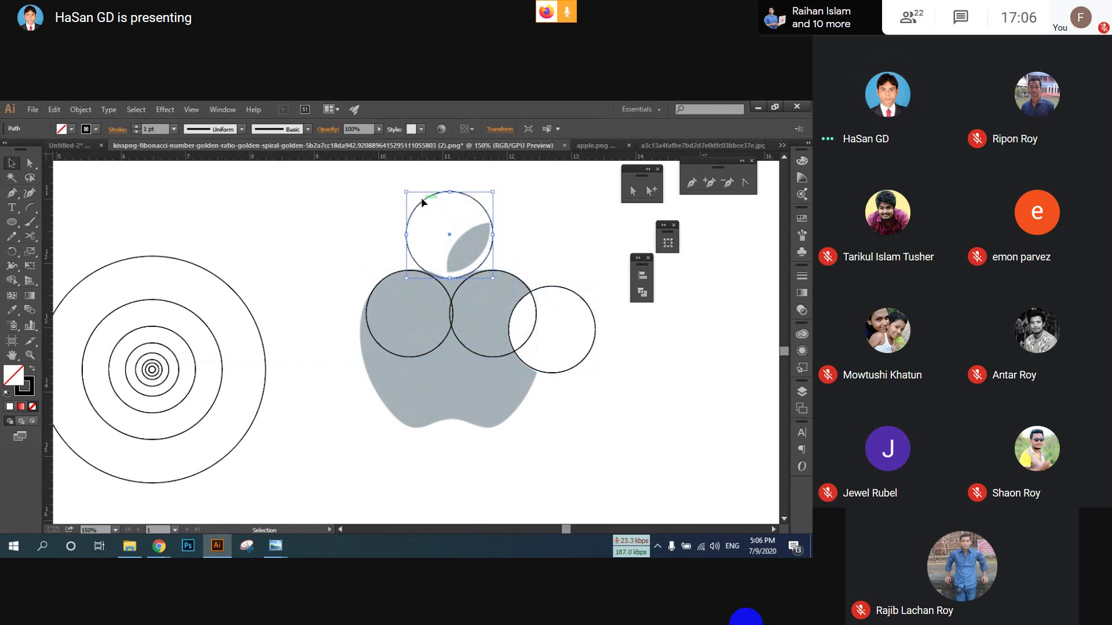
- Fit two fourth-largest circles in the apple's bottom lobes, a bite-circle copy under its bottom notch, and two largest circles along its sides
drag(179, 381, 515, 407)
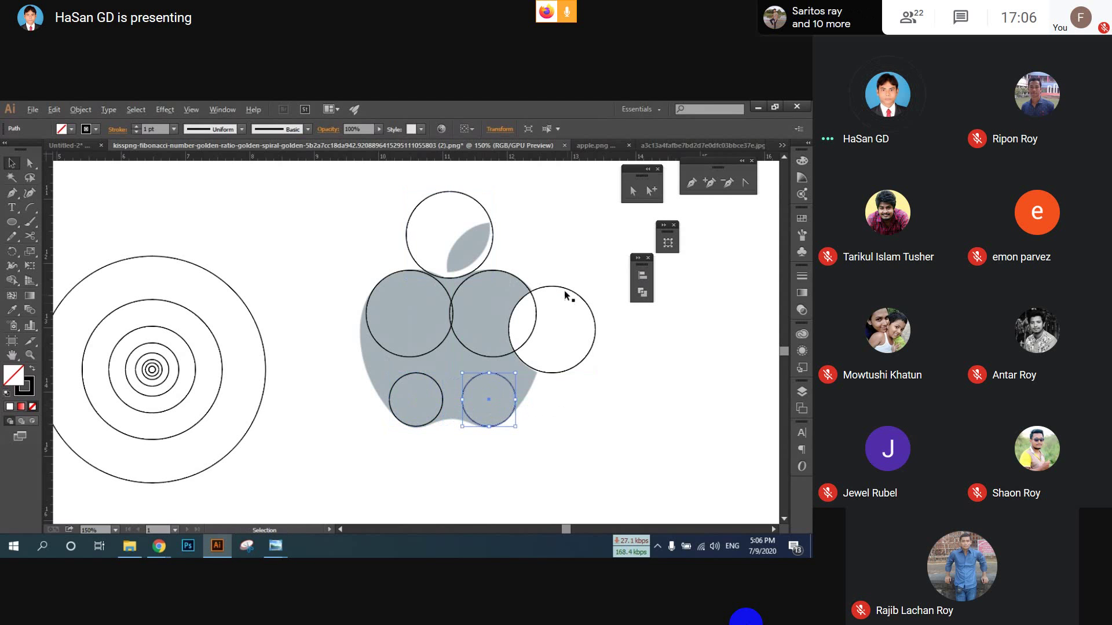
drag(562, 287, 464, 416)
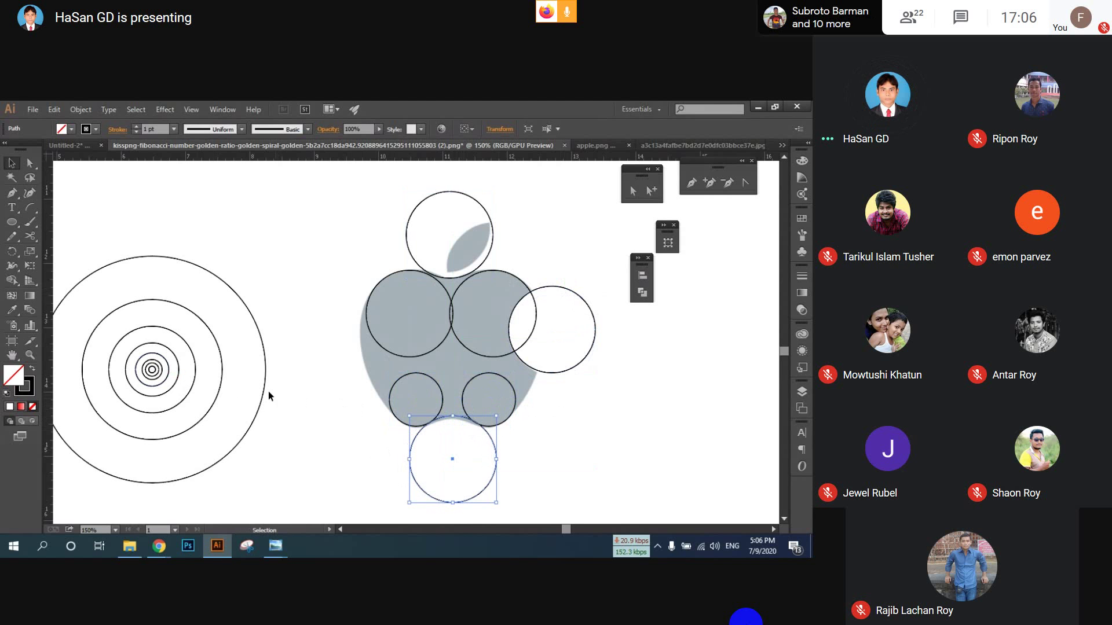
drag(266, 385, 533, 384)
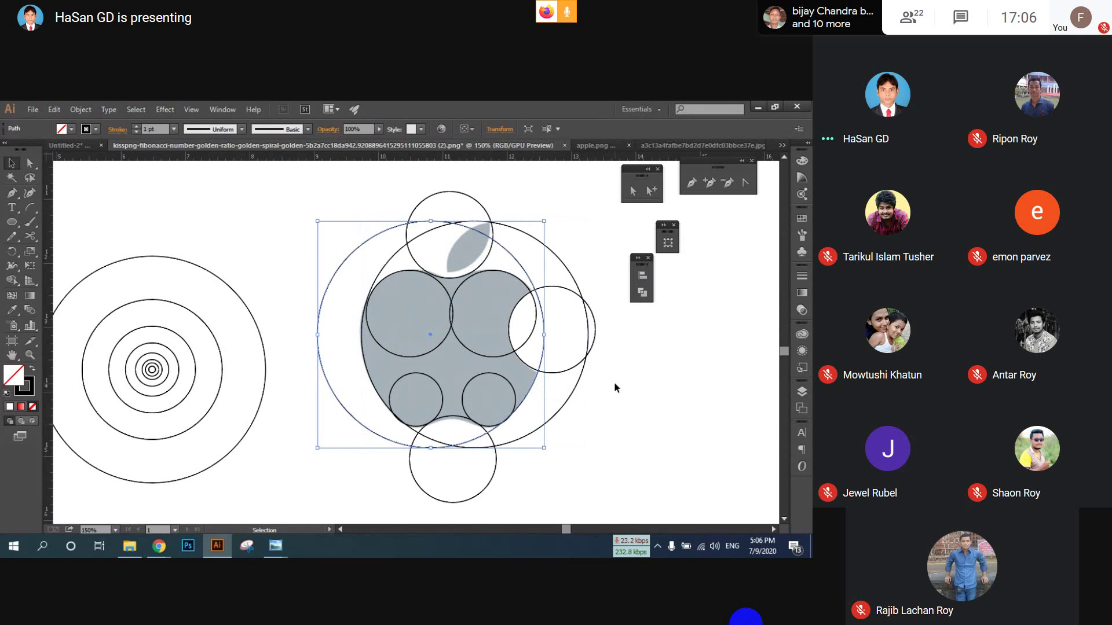
- Compare the bite circle with the circle above the top dip by moving it over that circle, and undo the move
click(441, 355)
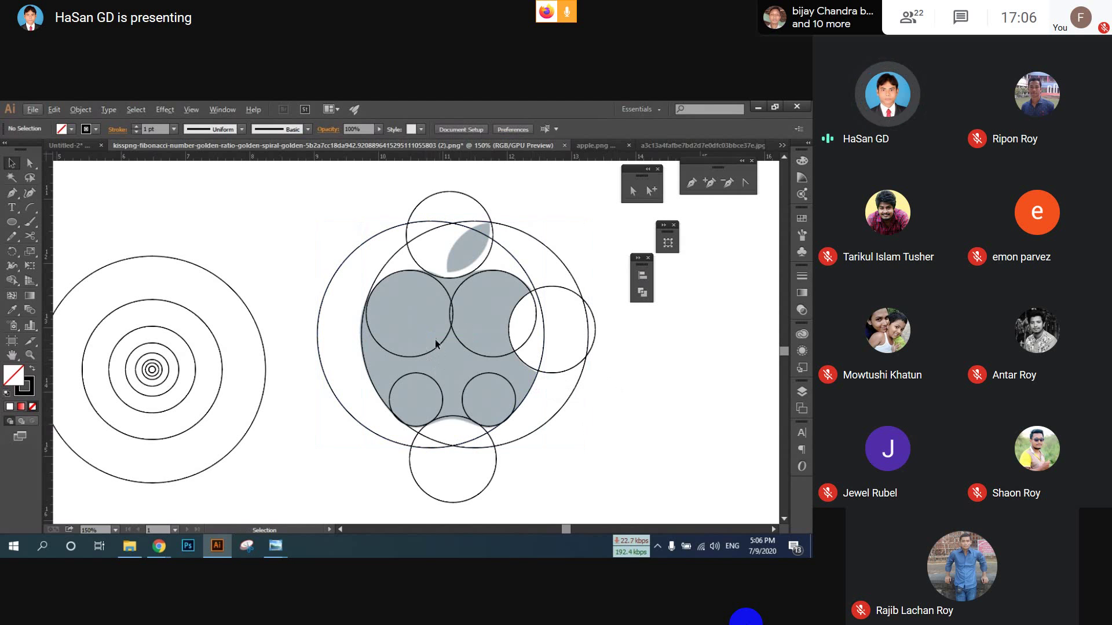
scroll(579, 345, up, 3)
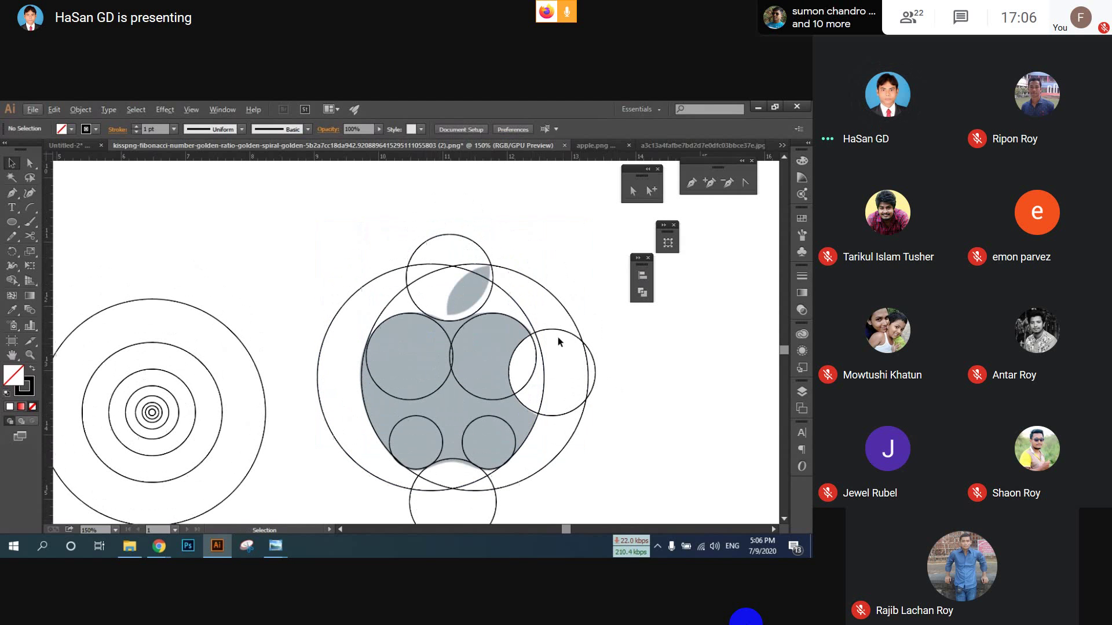
drag(553, 329, 450, 231)
key(ctrl+z)
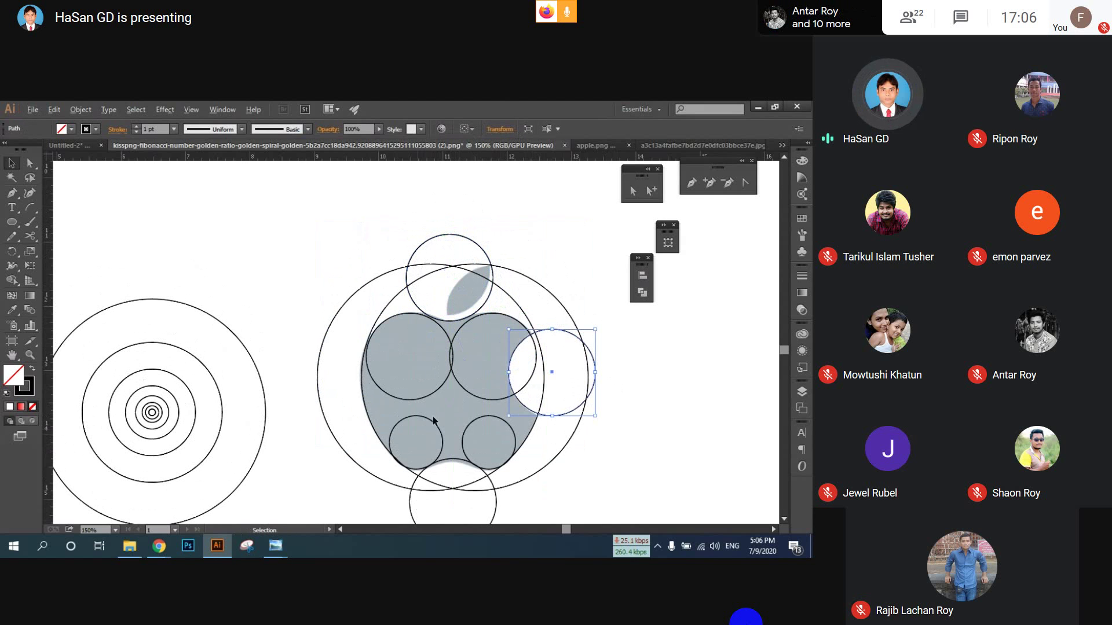
- Shift the side circle and bottom-right lobe circle slightly inward and lower the notch circle so their edges touch along the apple's base
key(ctrl+plus)
key(ctrl+plus)
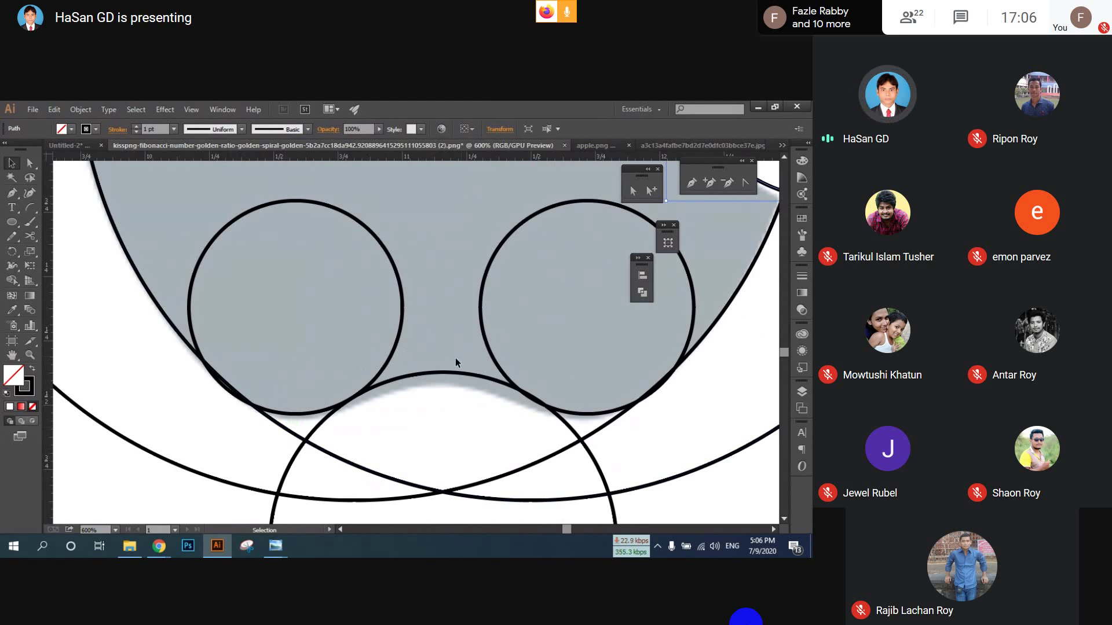
click(287, 433)
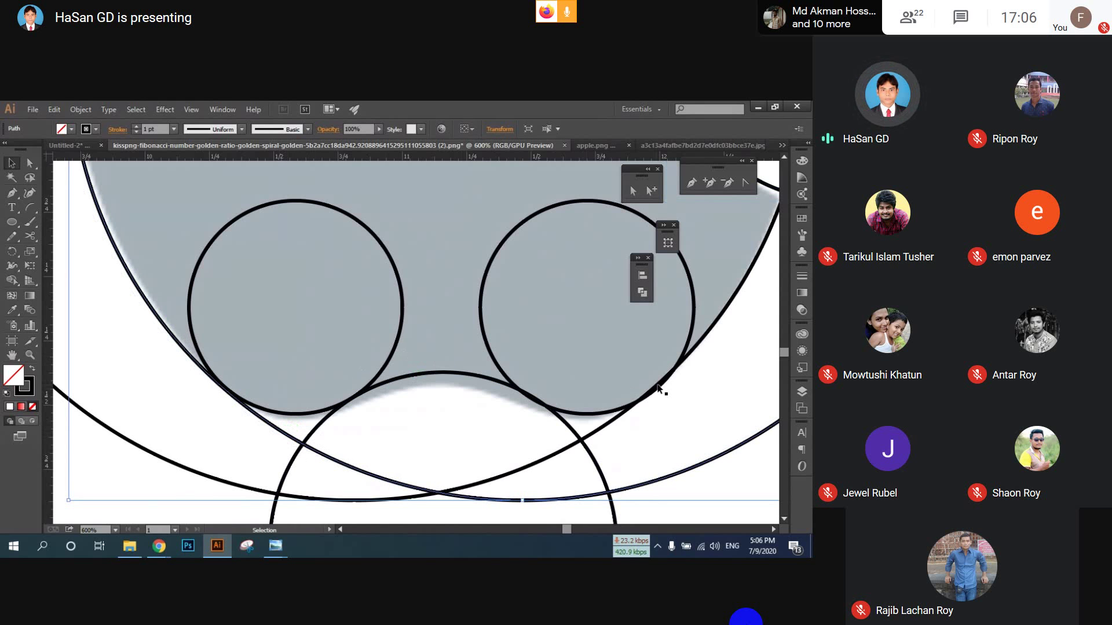
drag(689, 342, 684, 342)
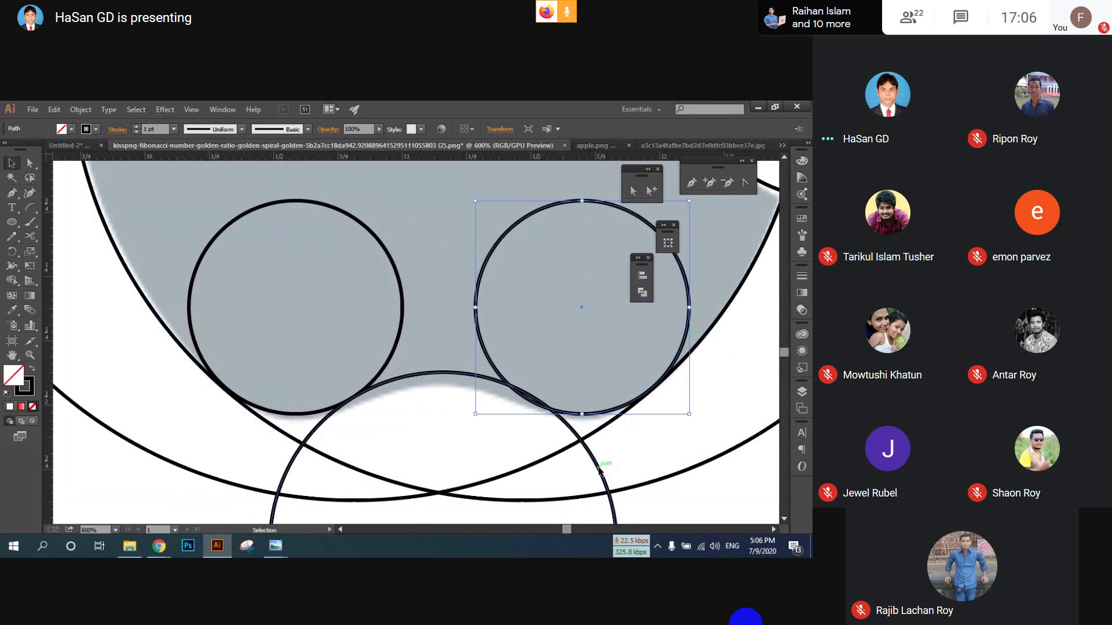
click(596, 468)
drag(595, 468, 597, 472)
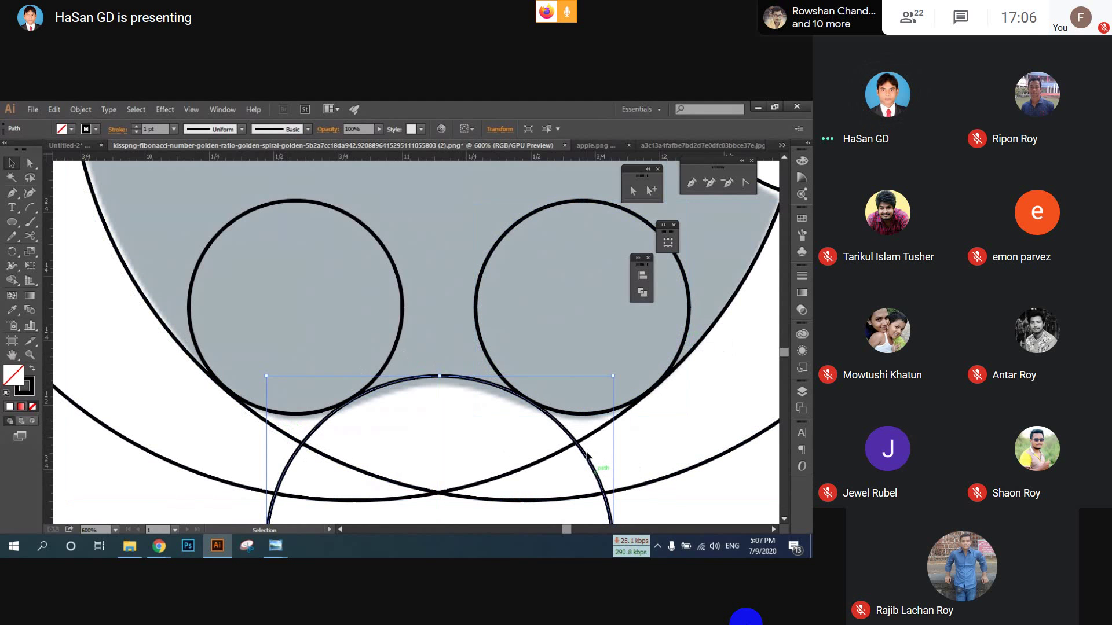
key(ctrl+minus)
key(ctrl+minus)
key(ctrl+minus)
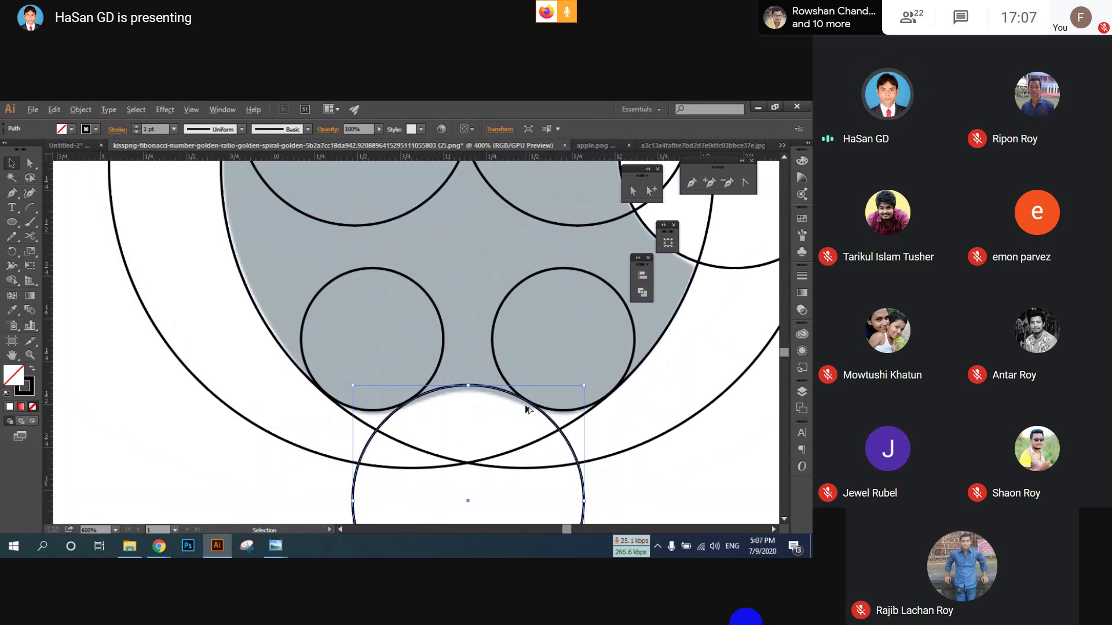
- Move the two upper lobe circles outward until each touches the large side circle along the apple's edge
scroll(381, 273, up, 4)
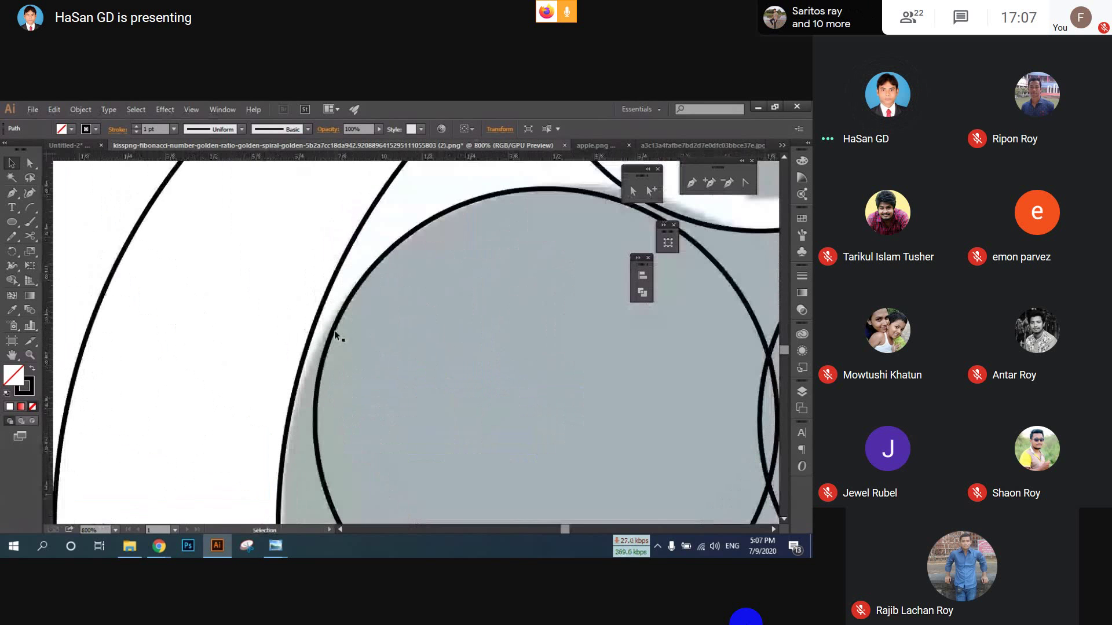
drag(335, 331, 312, 339)
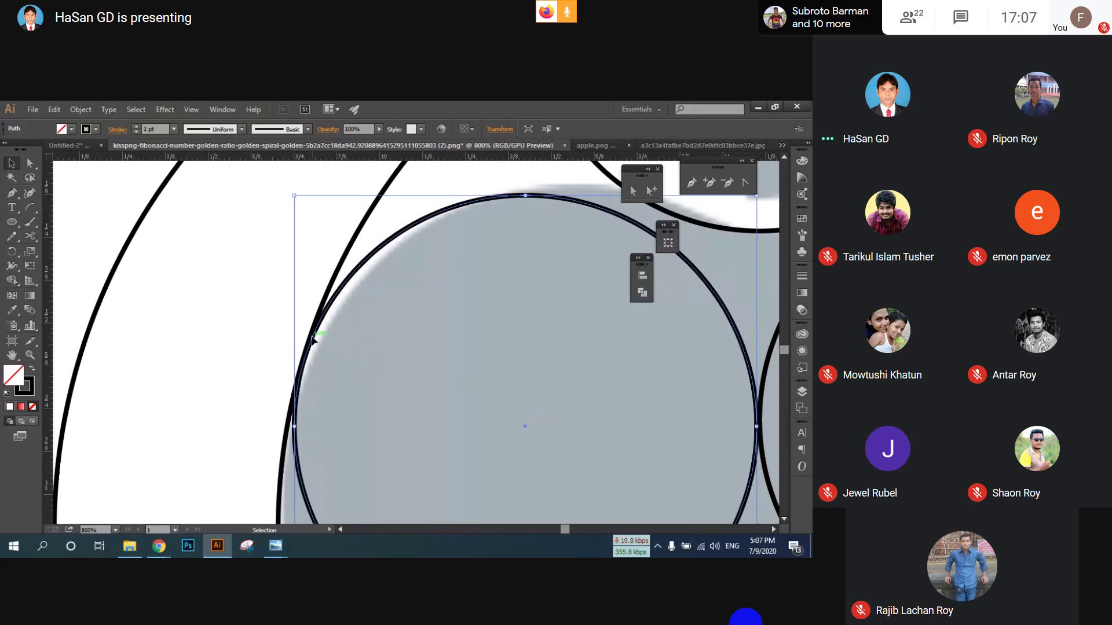
scroll(301, 358, up, 3)
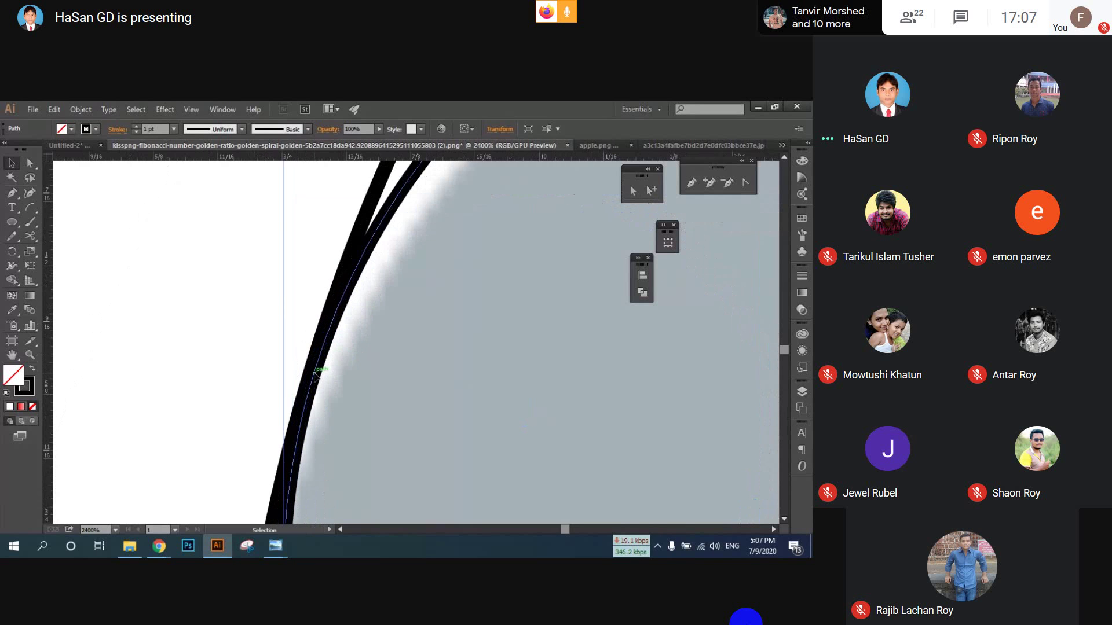
scroll(313, 376, down, 3)
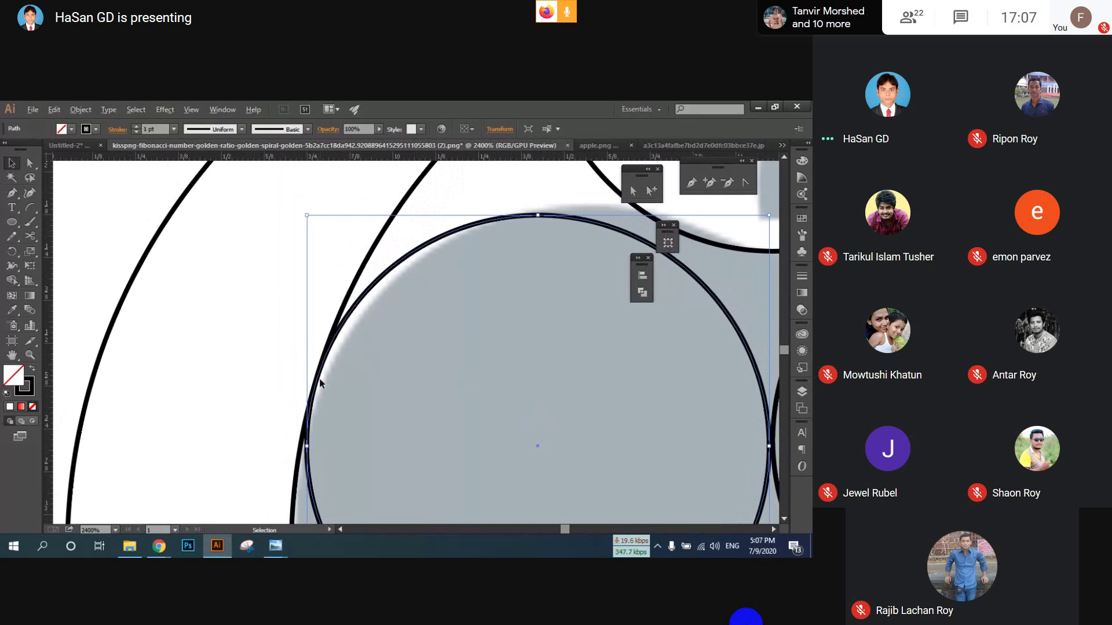
scroll(320, 382, down, 6)
scroll(454, 289, up, 2)
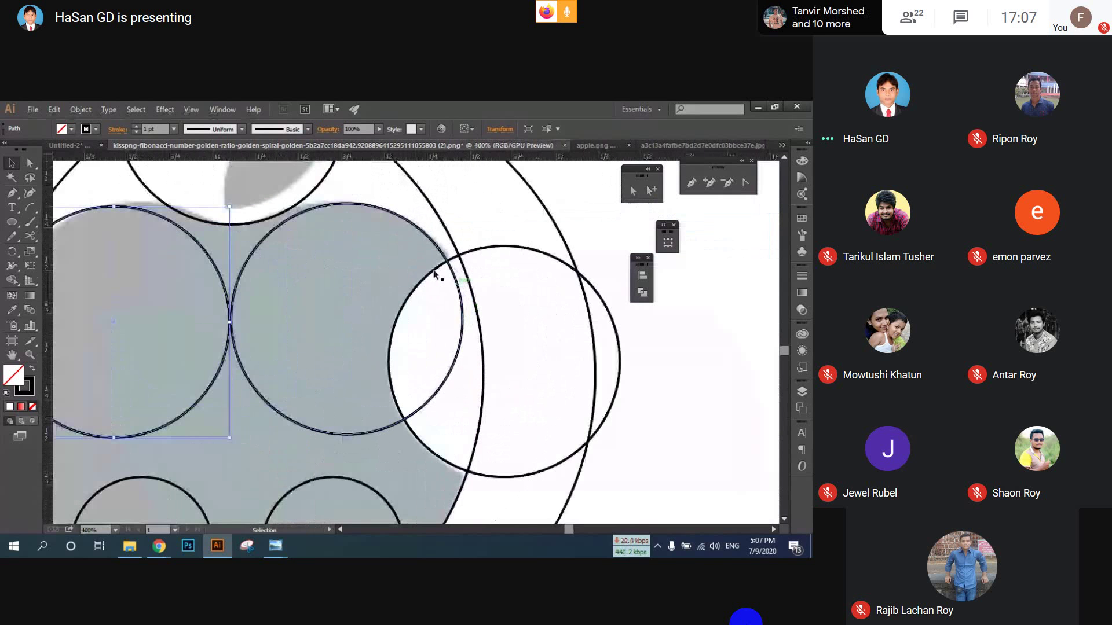
scroll(435, 264, up, 3)
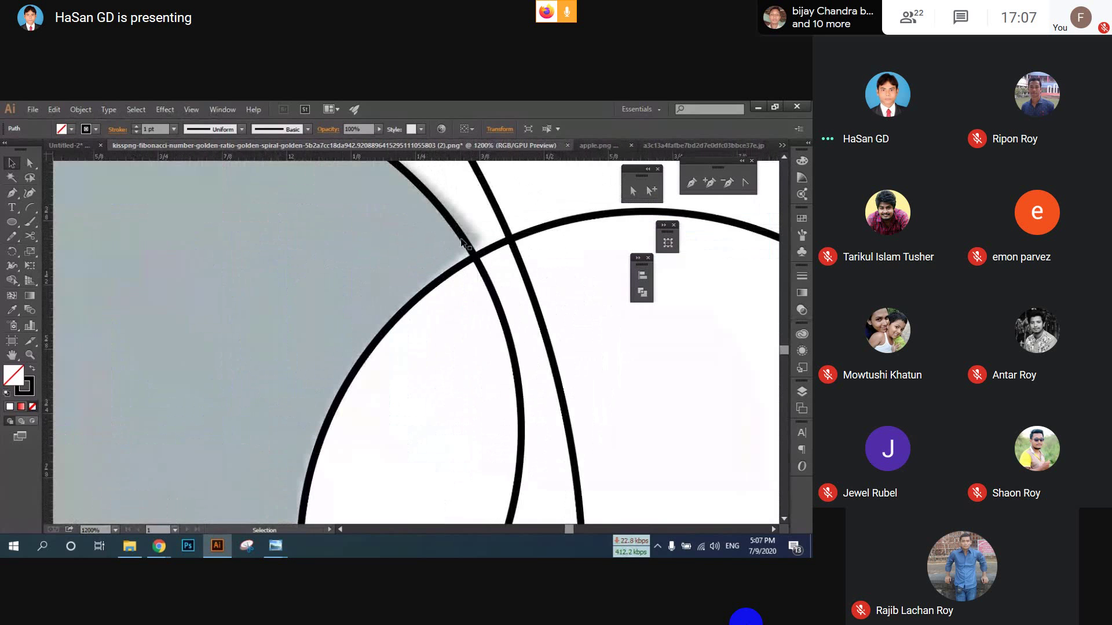
drag(469, 245, 500, 249)
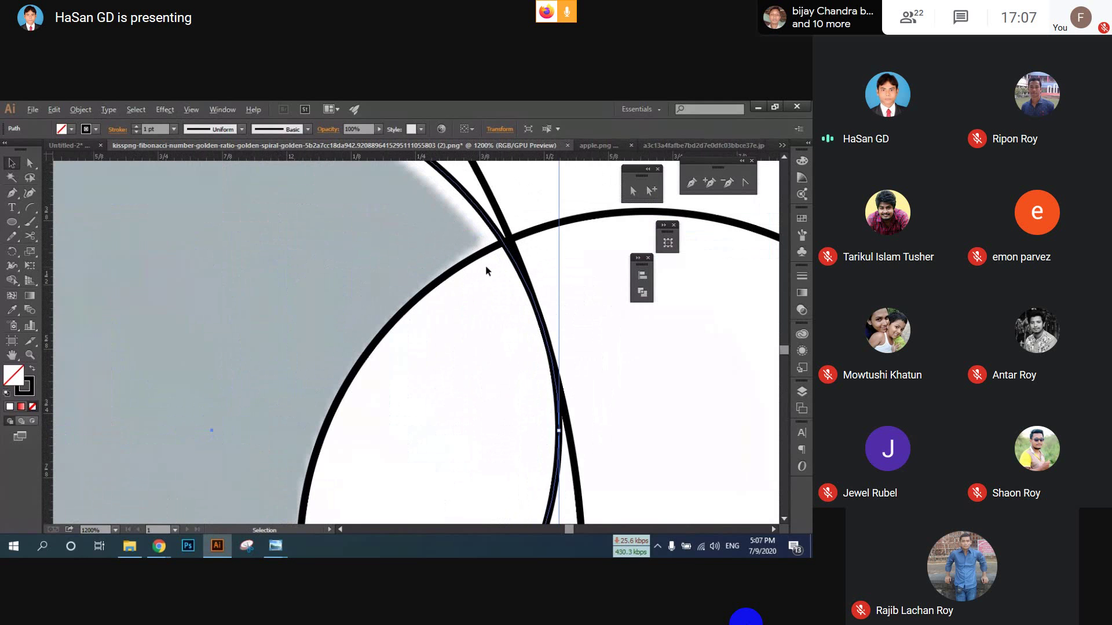
- Fine-tune the two bottom lobe circles so each sits exactly against its neighbouring large side circle
scroll(486, 270, down, 4)
scroll(481, 271, up, 3)
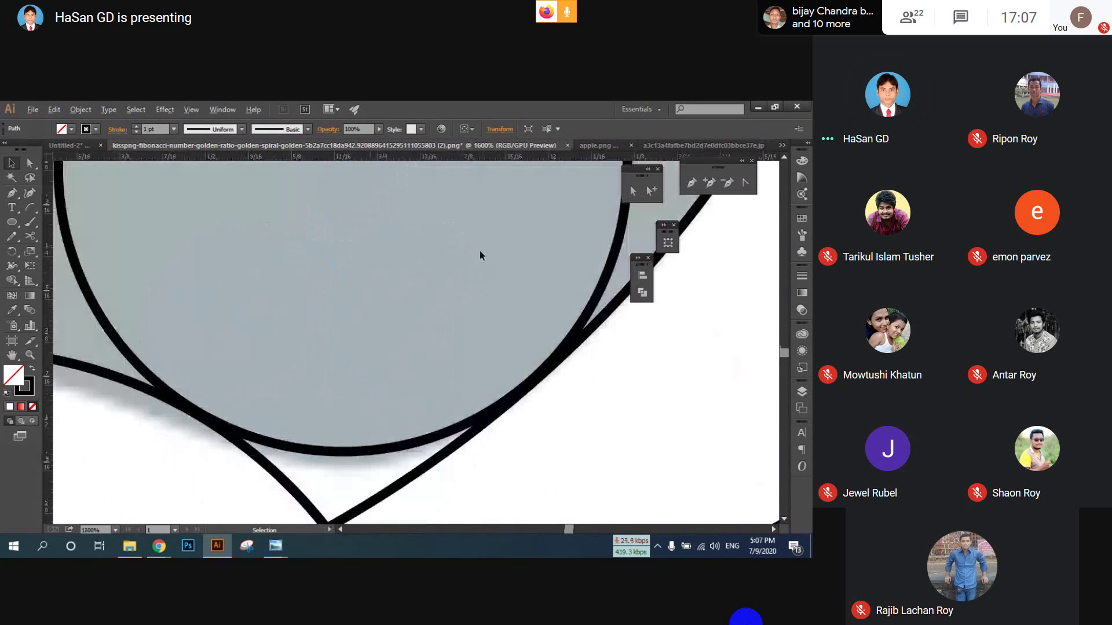
click(479, 250)
click(559, 356)
click(669, 410)
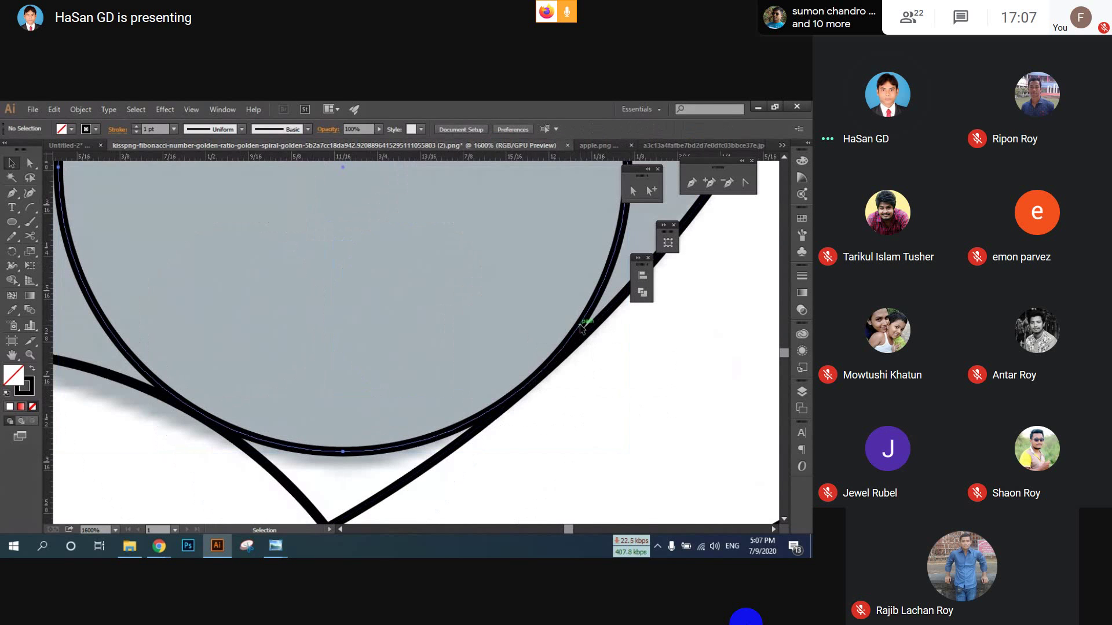
drag(584, 329, 584, 329)
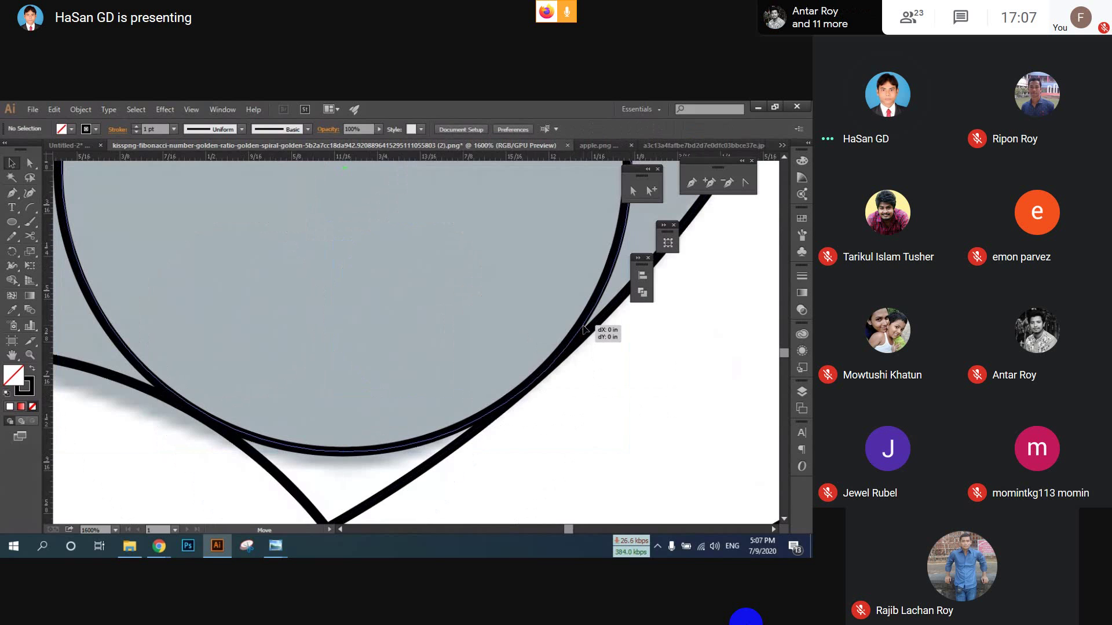
scroll(566, 353, left, 5)
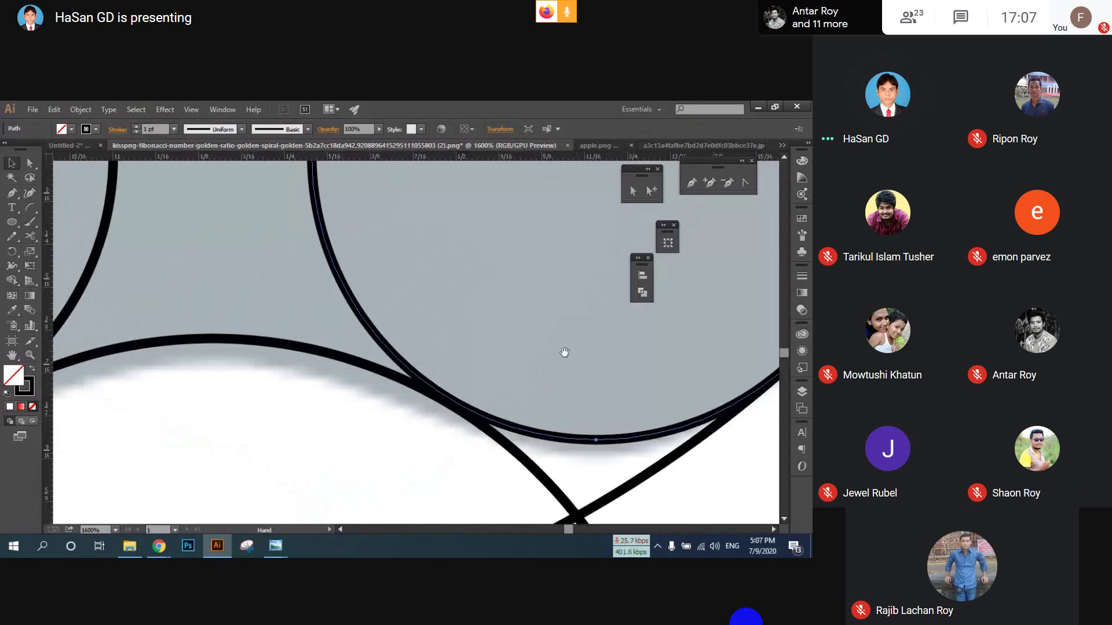
drag(564, 352, 323, 347)
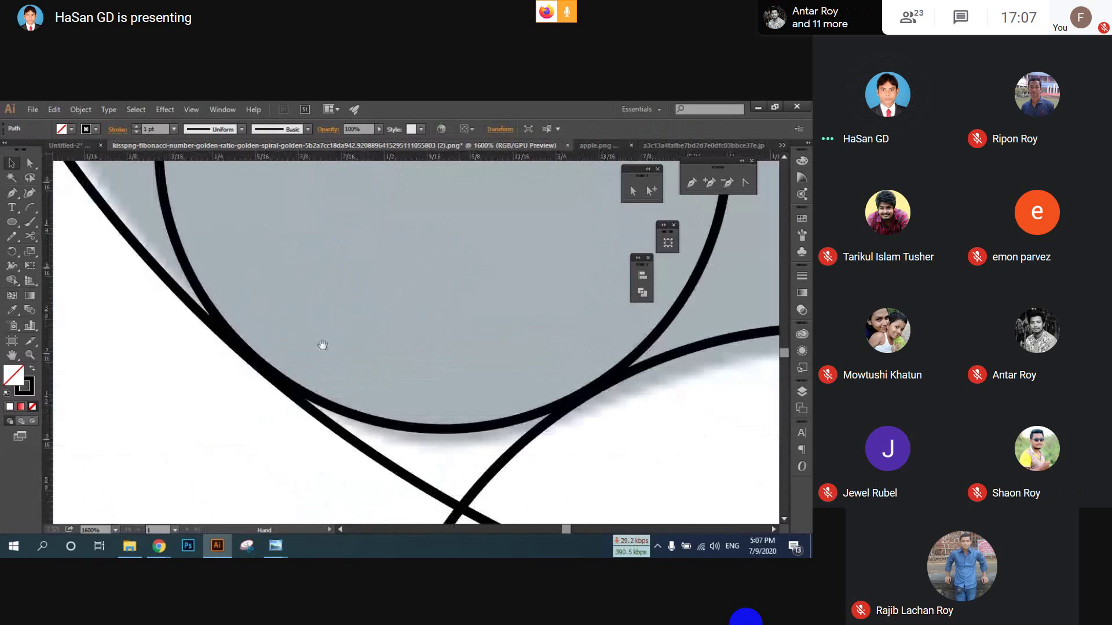
drag(261, 366, 258, 368)
drag(254, 366, 255, 367)
scroll(255, 367, down, 4)
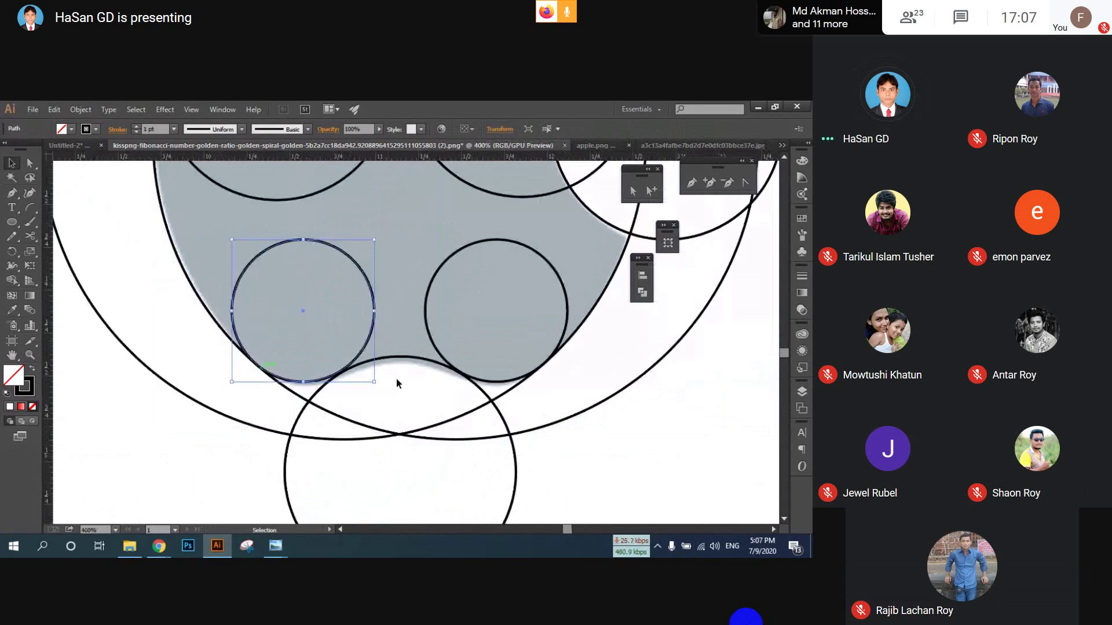
- Nudge the bottom notch circle upward so it touches both bottom lobe circles
scroll(398, 380, up, 2)
drag(403, 351, 395, 347)
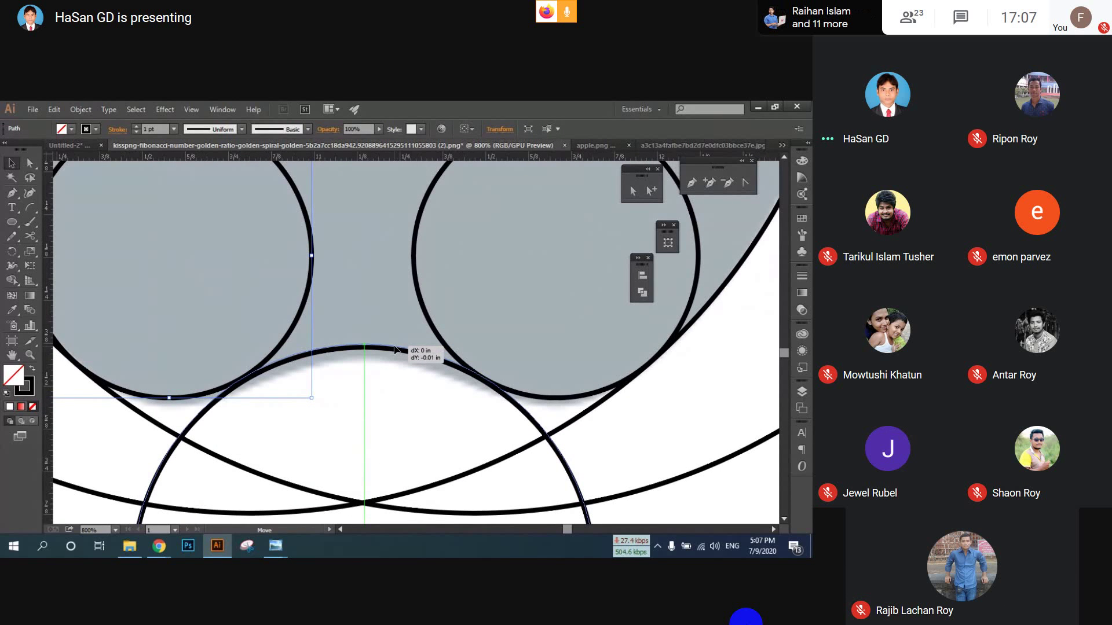
drag(394, 350, 394, 351)
scroll(247, 394, up, 3)
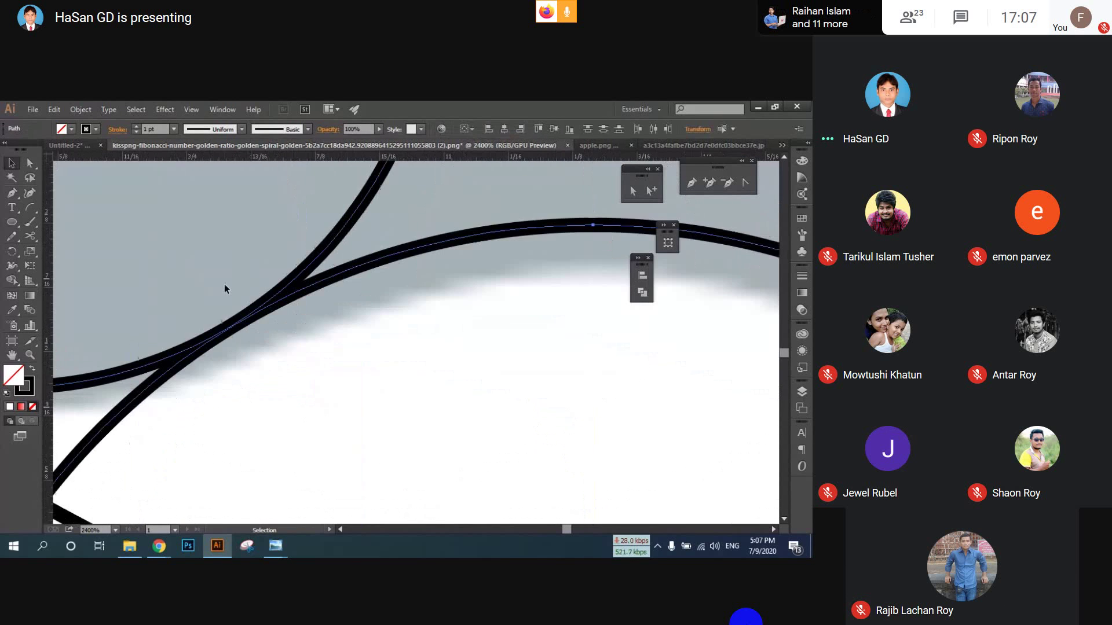
scroll(336, 397, right, 5)
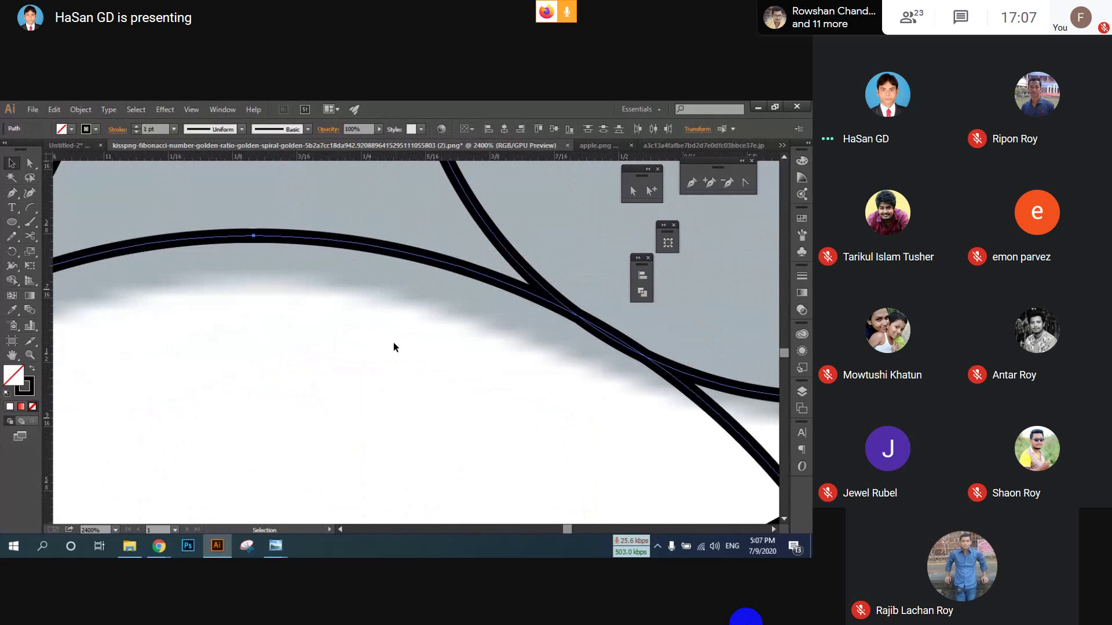
scroll(316, 356, down, 3)
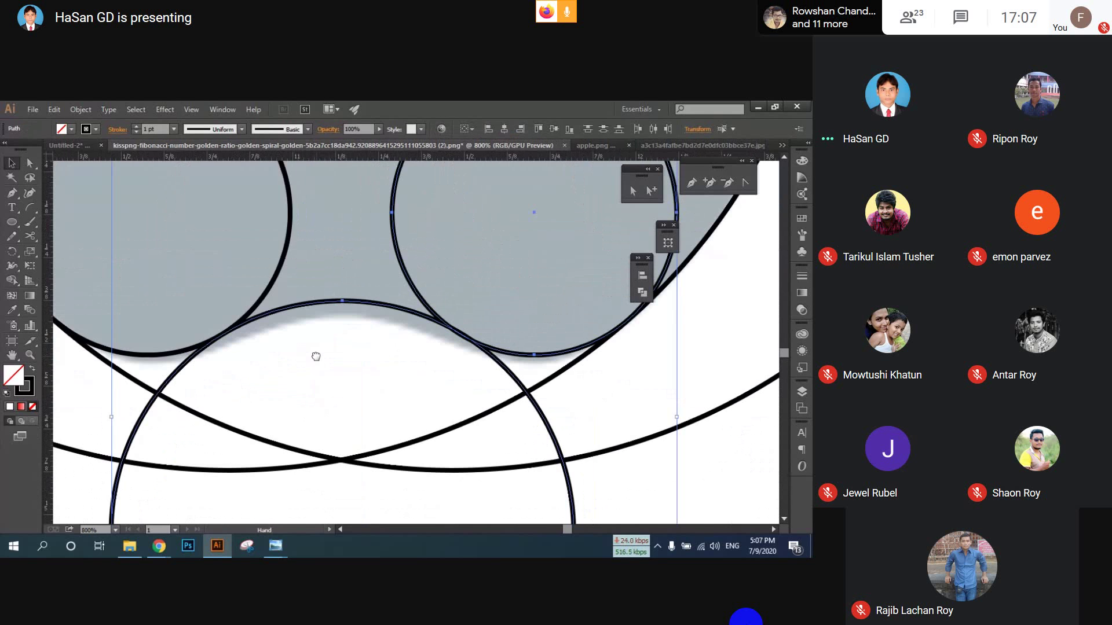
scroll(316, 357, up, 4)
click(377, 310)
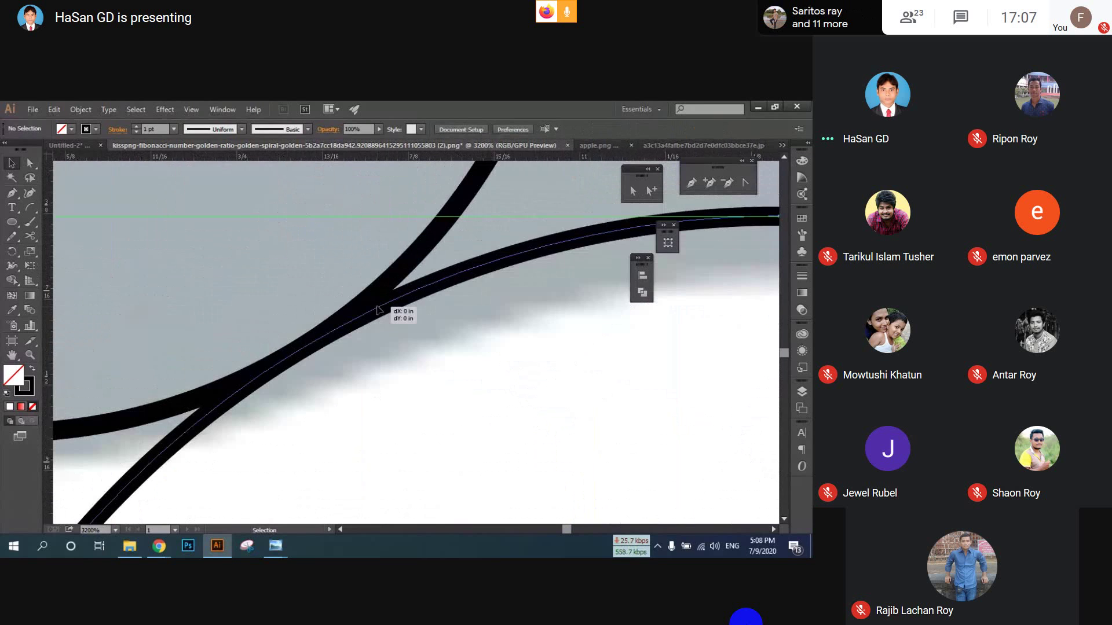
scroll(377, 310, down, 4)
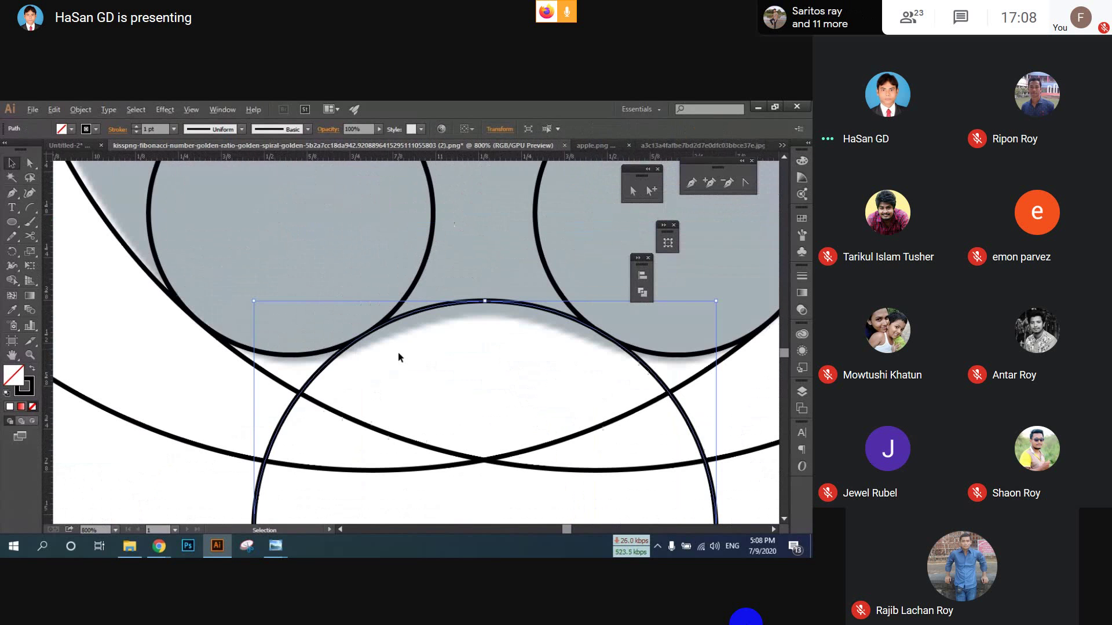
- Move the circle around the leaf down until it touches both upper lobe circles at the apple's top dip
scroll(449, 305, down, 6)
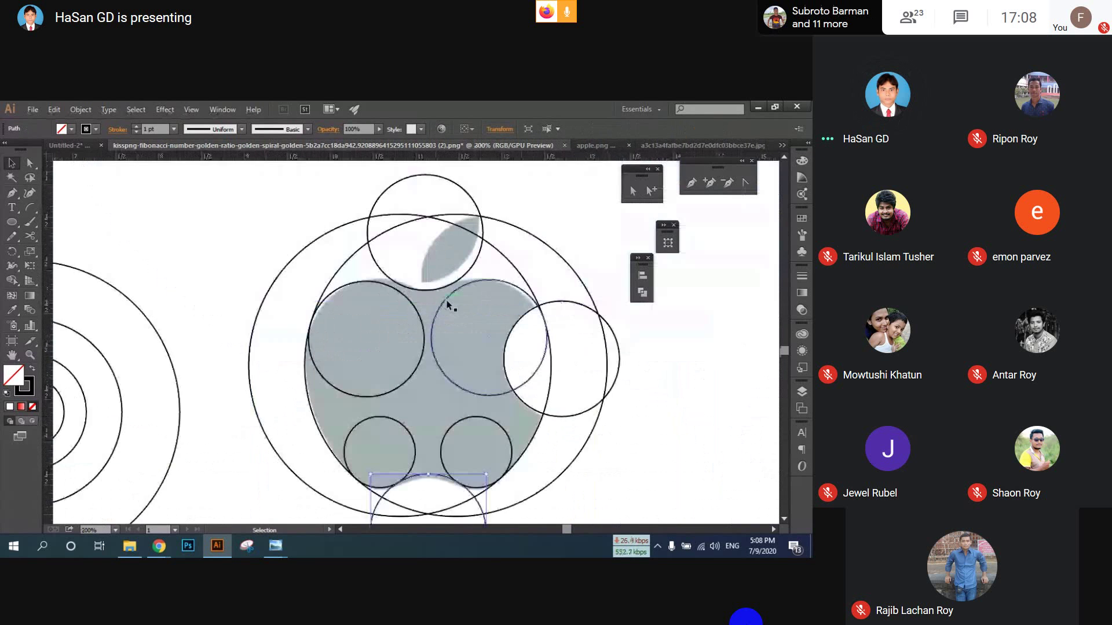
scroll(440, 306, up, 2)
scroll(439, 306, up, 3)
drag(433, 343, 438, 372)
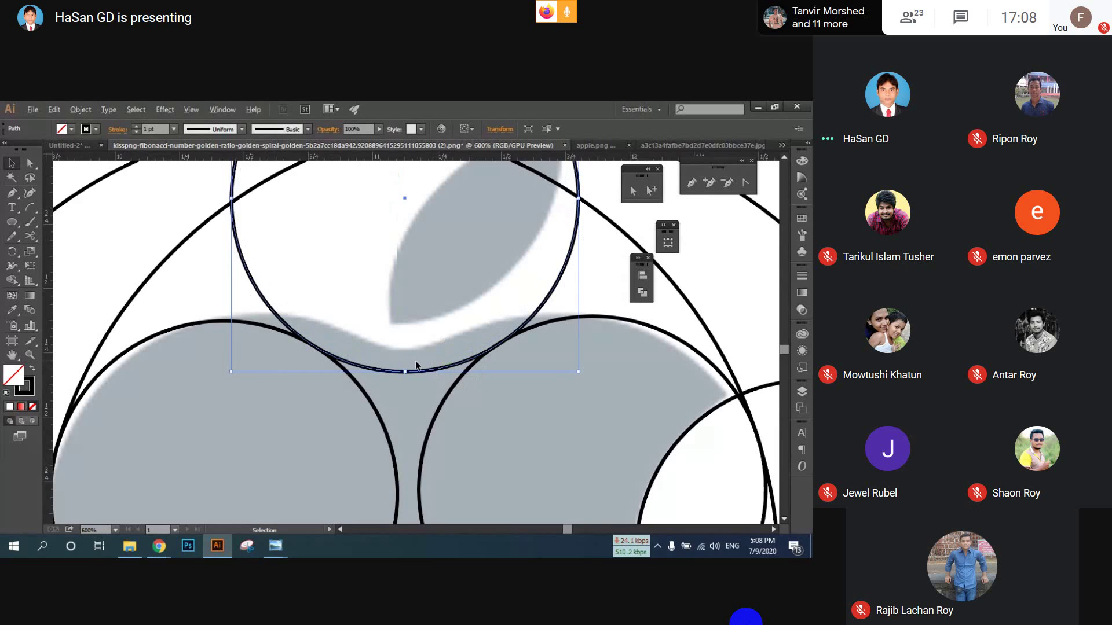
scroll(415, 366, down, 1)
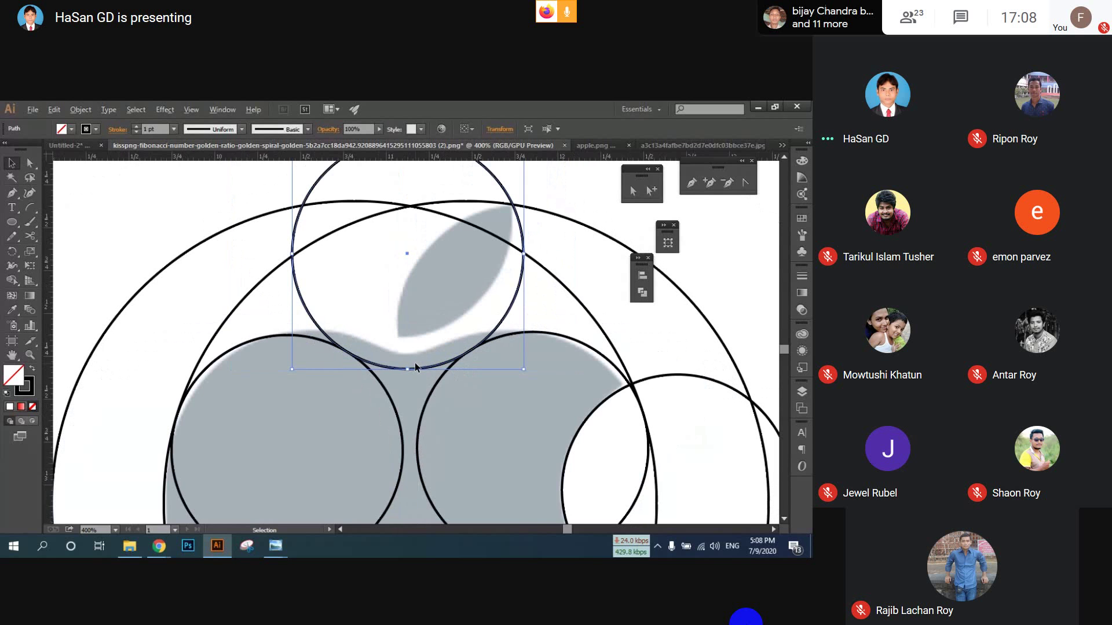
scroll(415, 366, down, 1)
scroll(507, 400, up, 3)
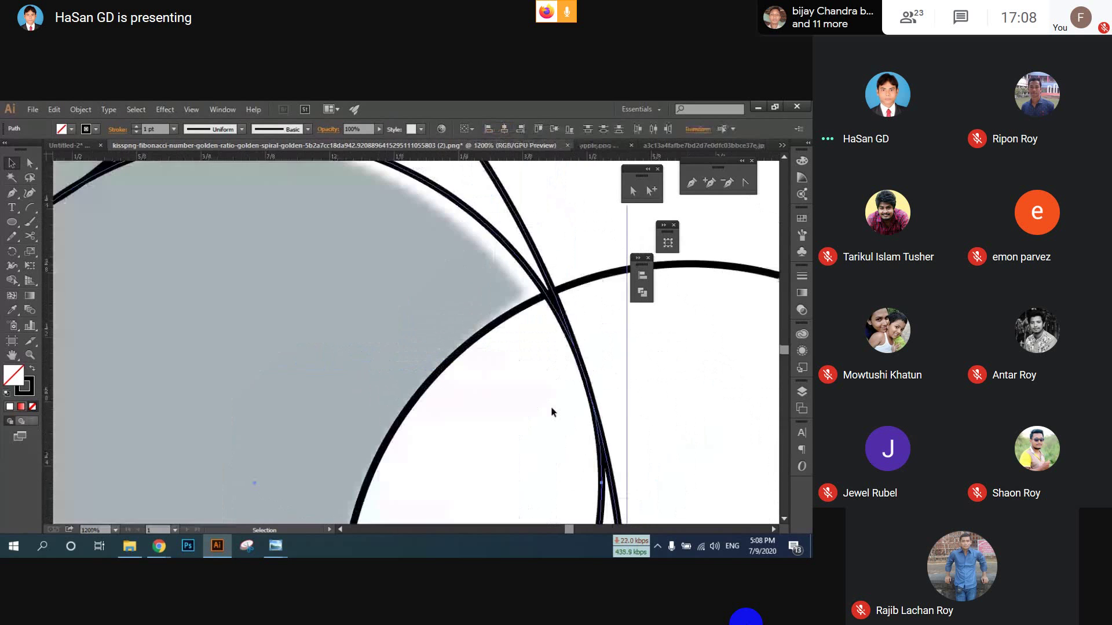
scroll(550, 411, down, 5)
scroll(434, 365, down, 1)
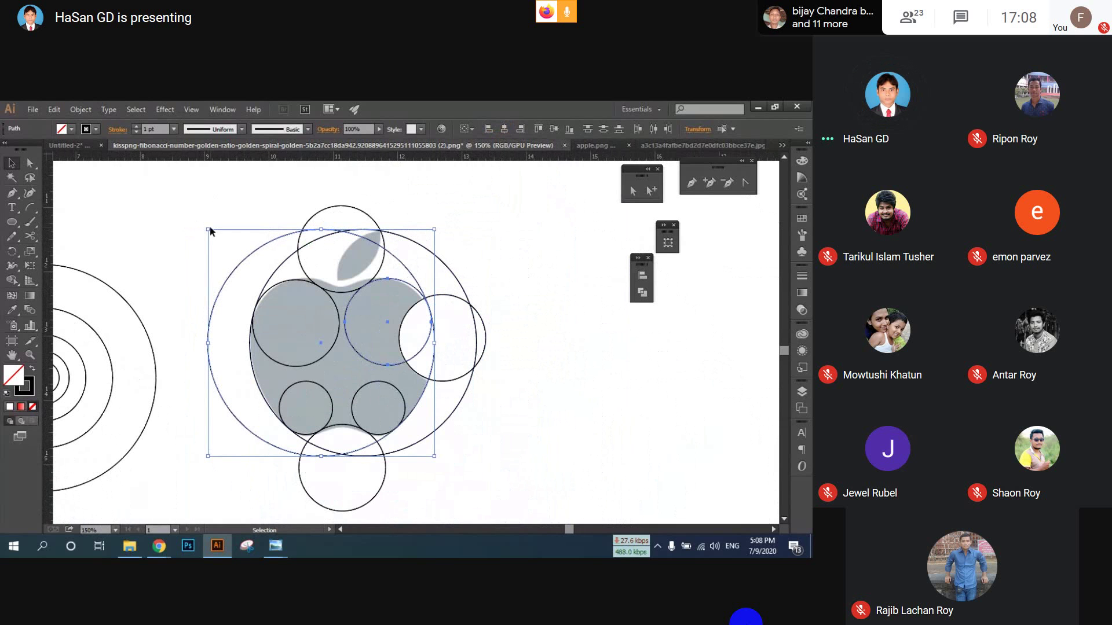
click(746, 620)
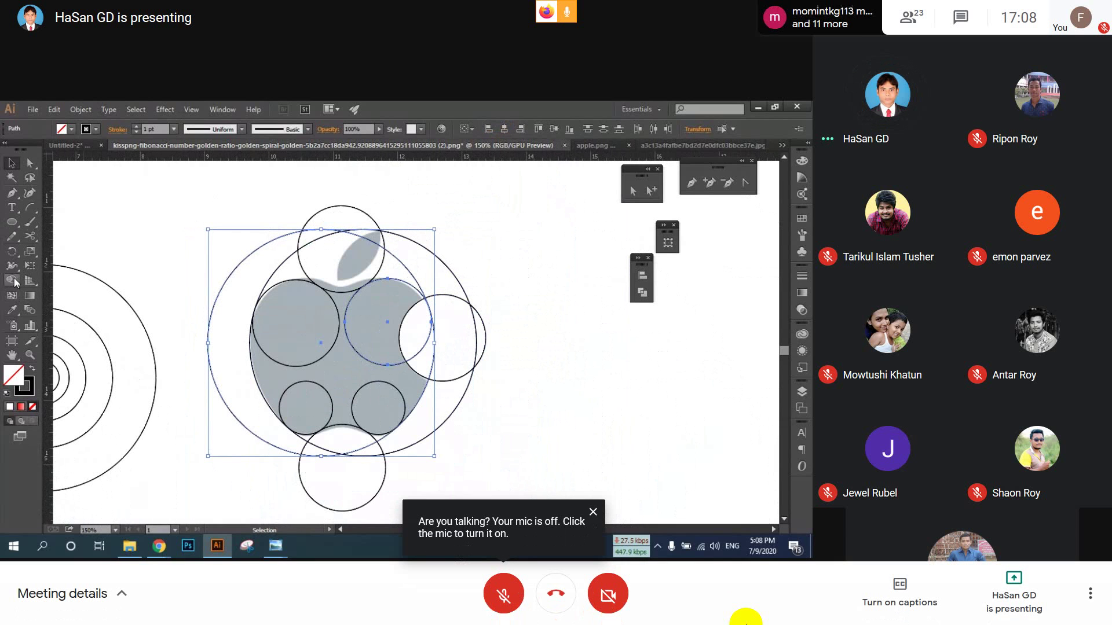
drag(187, 190, 487, 498)
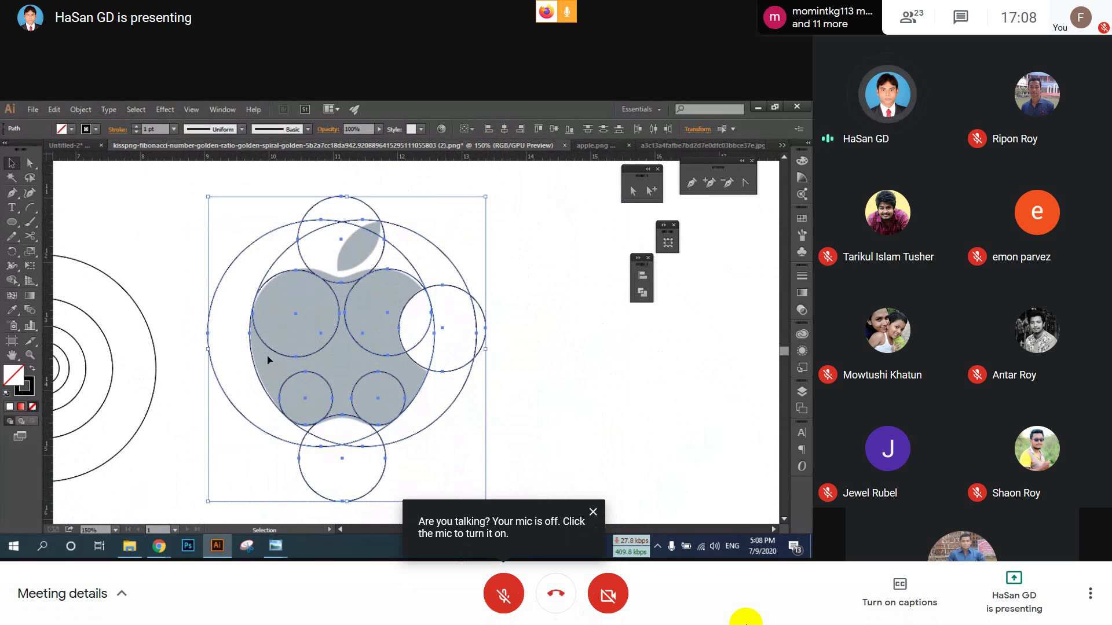
click(12, 280)
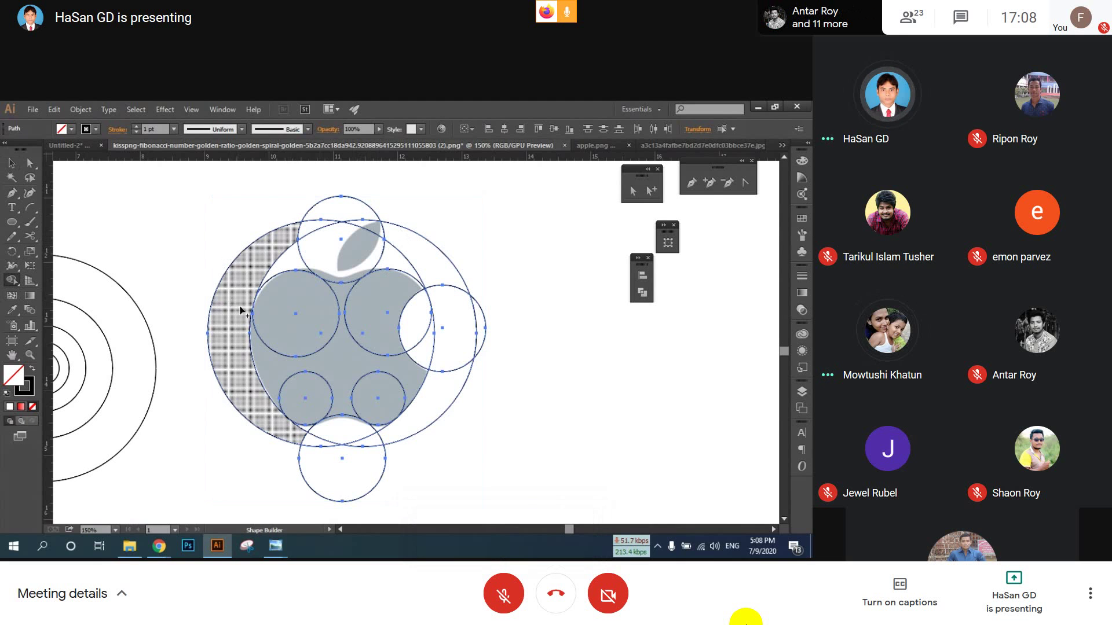
key(v)
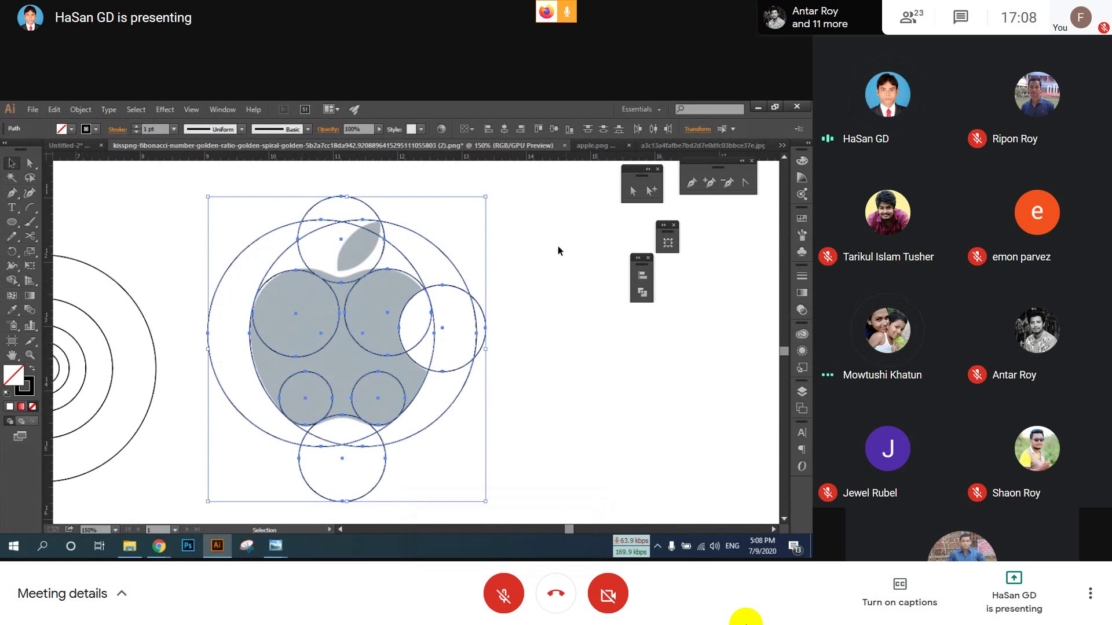
- Place two more circles the size of the bite circle over the leaf so their overlap matches its curved outline
click(557, 249)
scroll(420, 310, up, 3)
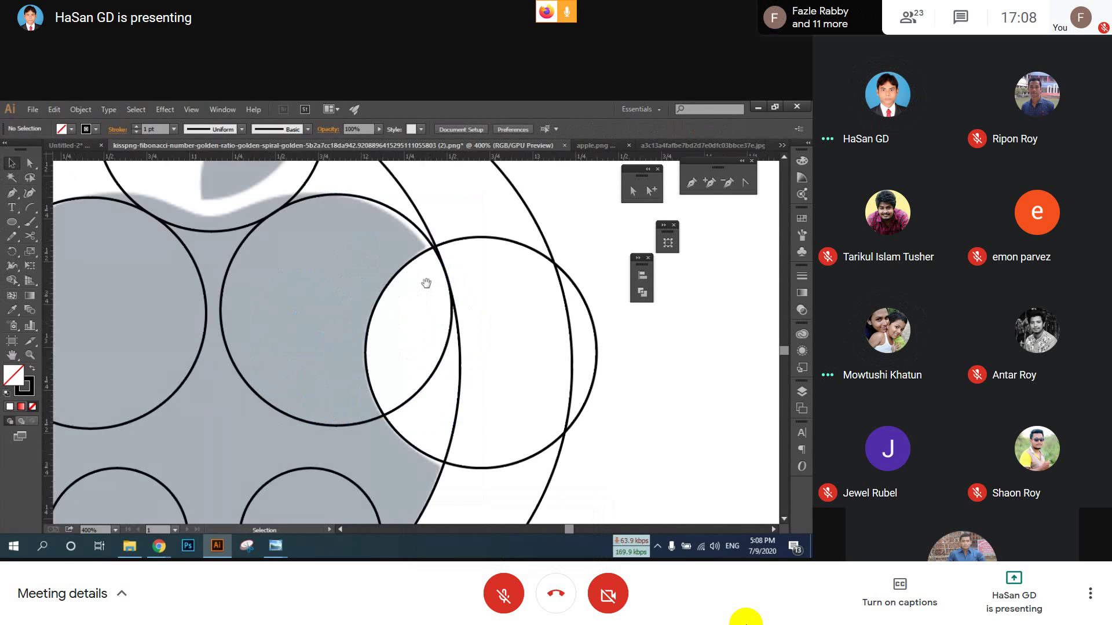
drag(426, 283, 581, 463)
click(469, 403)
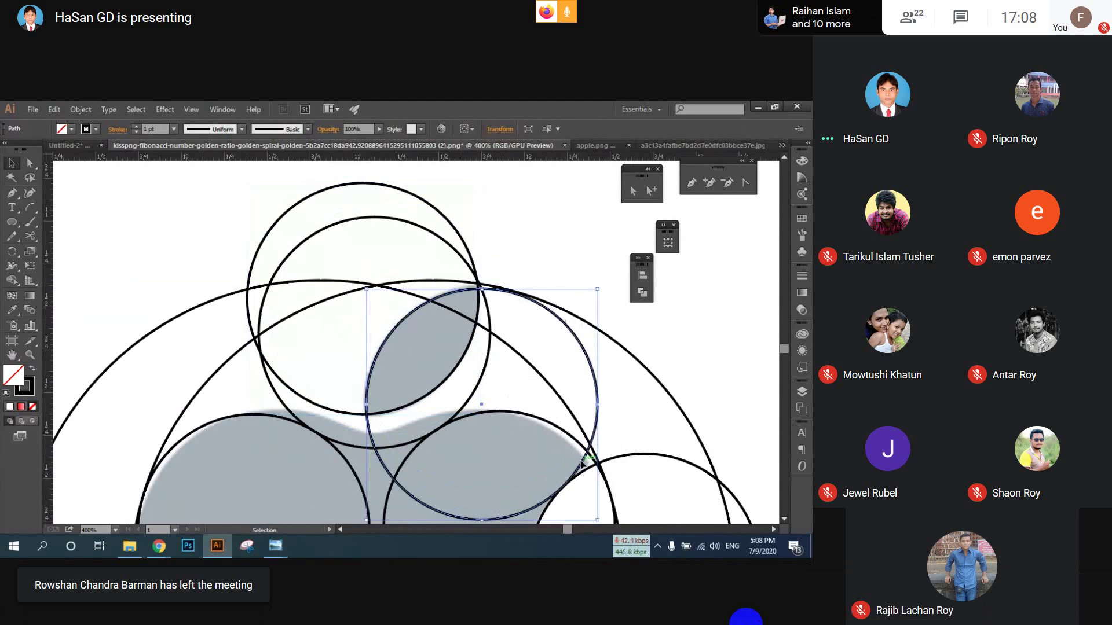
key(ctrl+minus)
key(ctrl+minus)
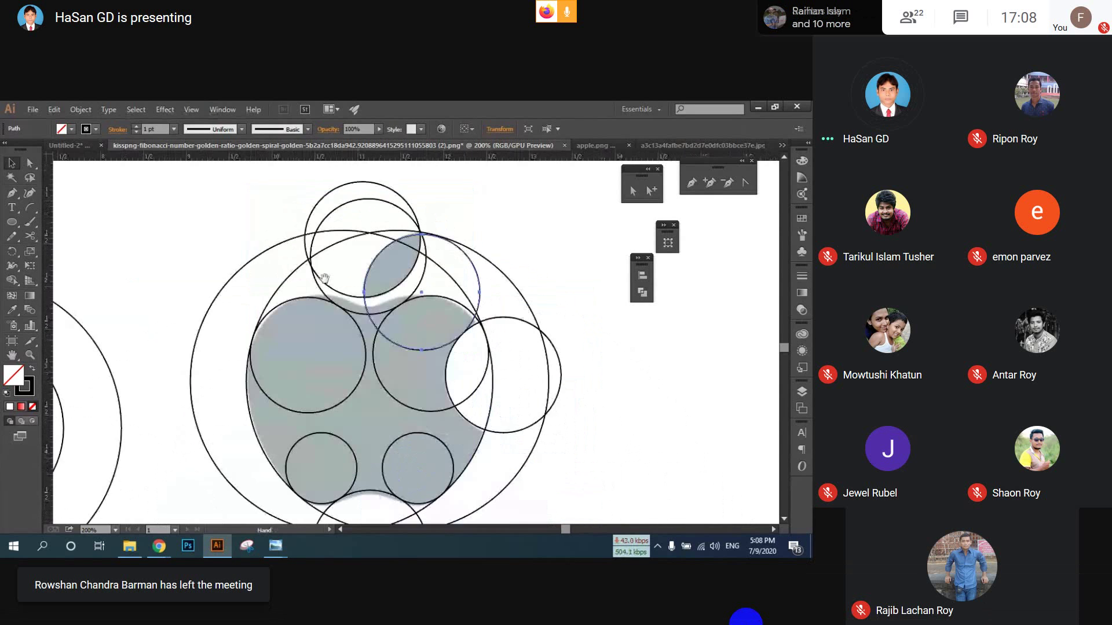
drag(393, 338, 350, 317)
key(ctrl+minus)
- Select all the circles of the apple and remove the bite circle's inner regions with Shape Builder
drag(184, 217, 532, 479)
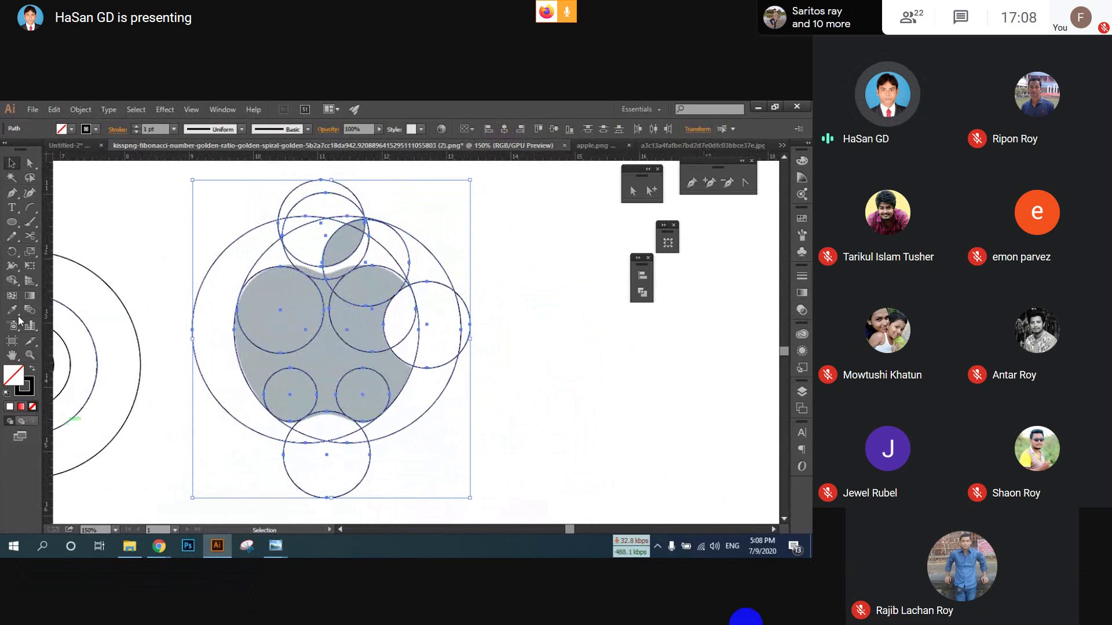
click(12, 282)
key(ctrl+plus)
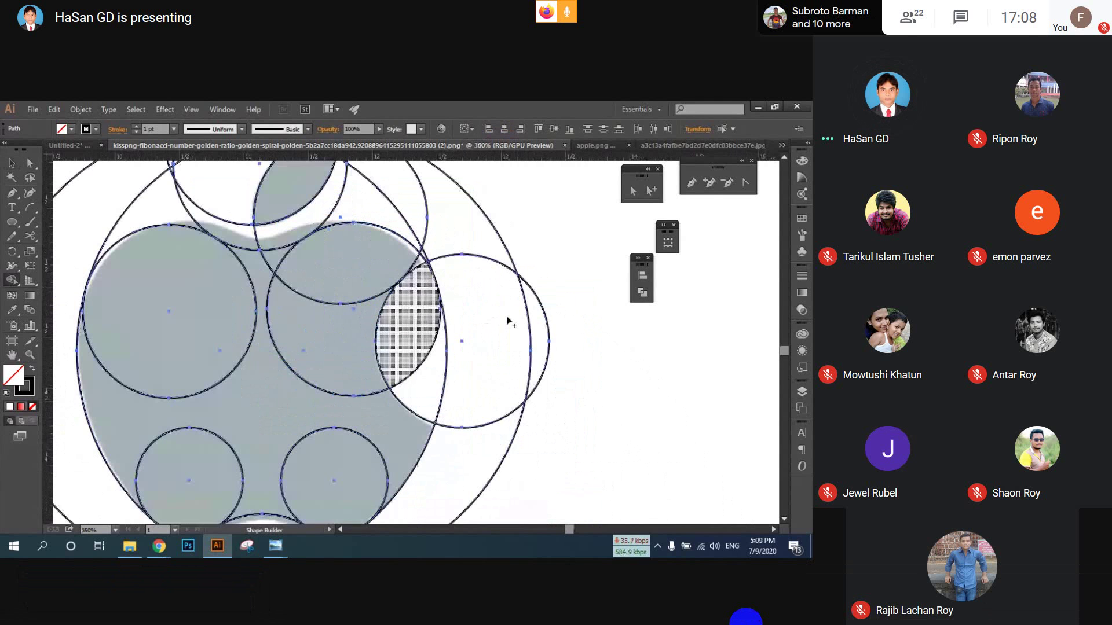
scroll(562, 321, down, 1)
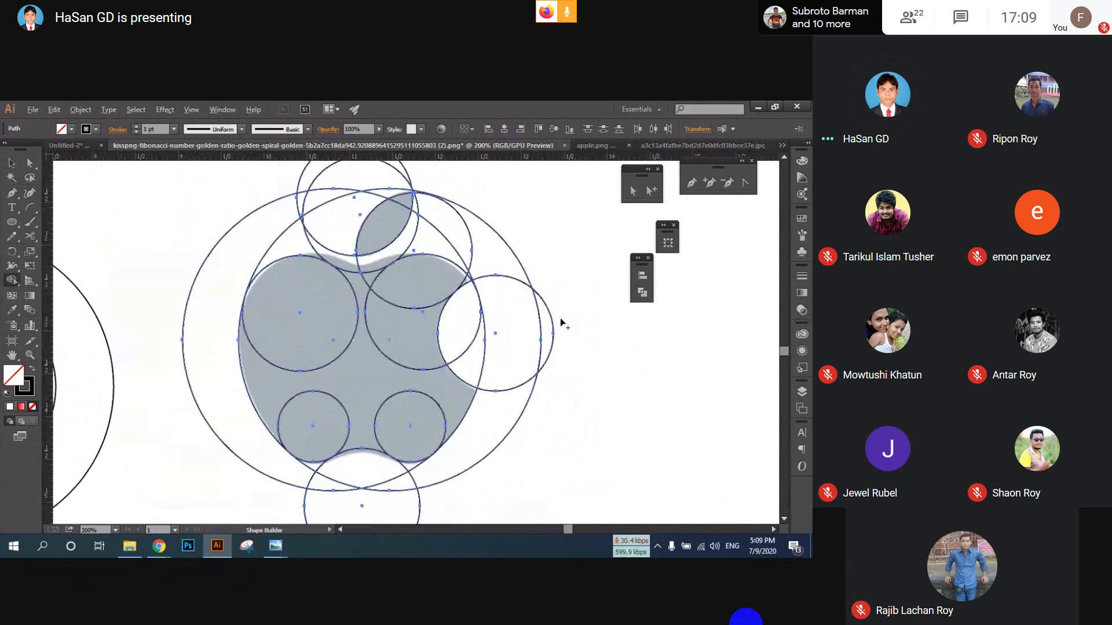
mouse_move(512, 337)
mouse_down()
mouse_move(473, 336)
mouse_move(504, 298)
mouse_up()
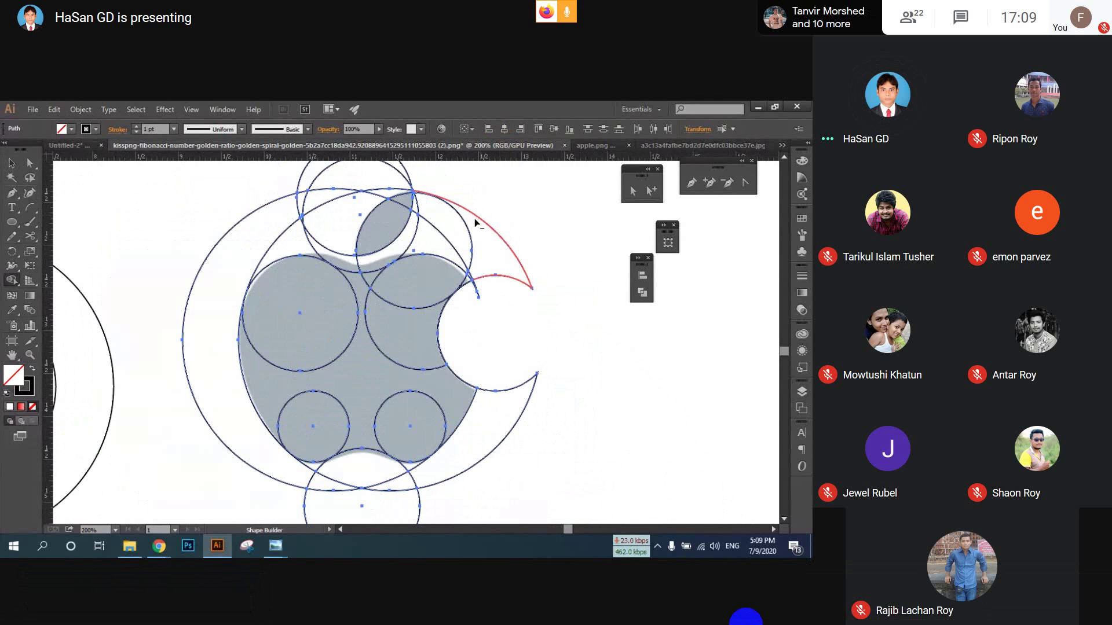
- Try to remove the circle regions outside the apple's upper left lobe with Shape Builder, and undo the removal
scroll(409, 297, up, 1)
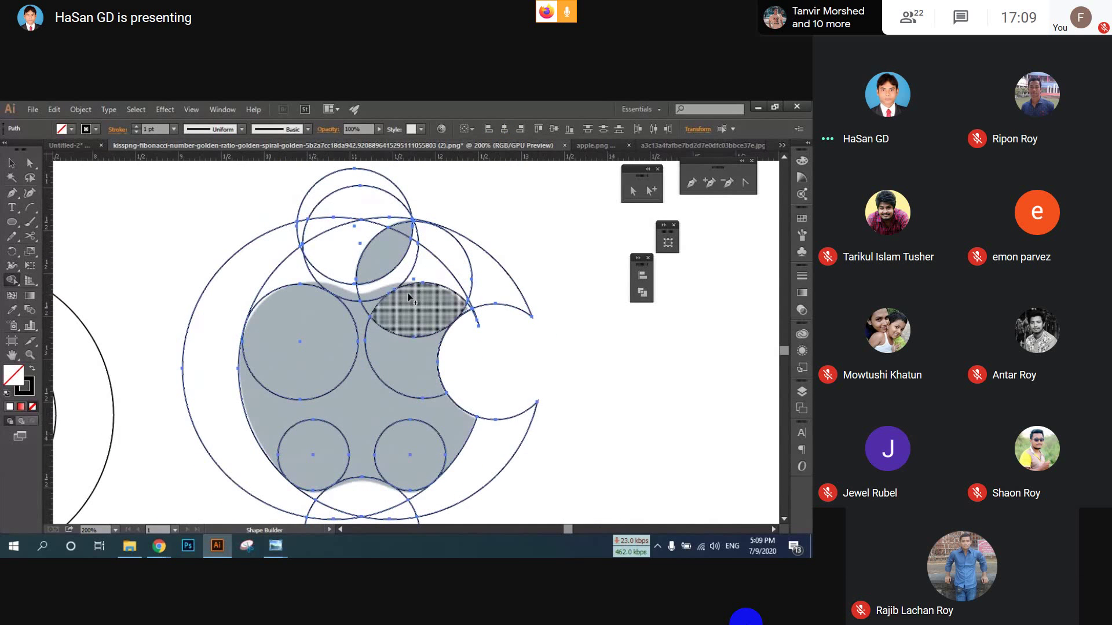
scroll(409, 297, up, 1)
drag(310, 279, 225, 298)
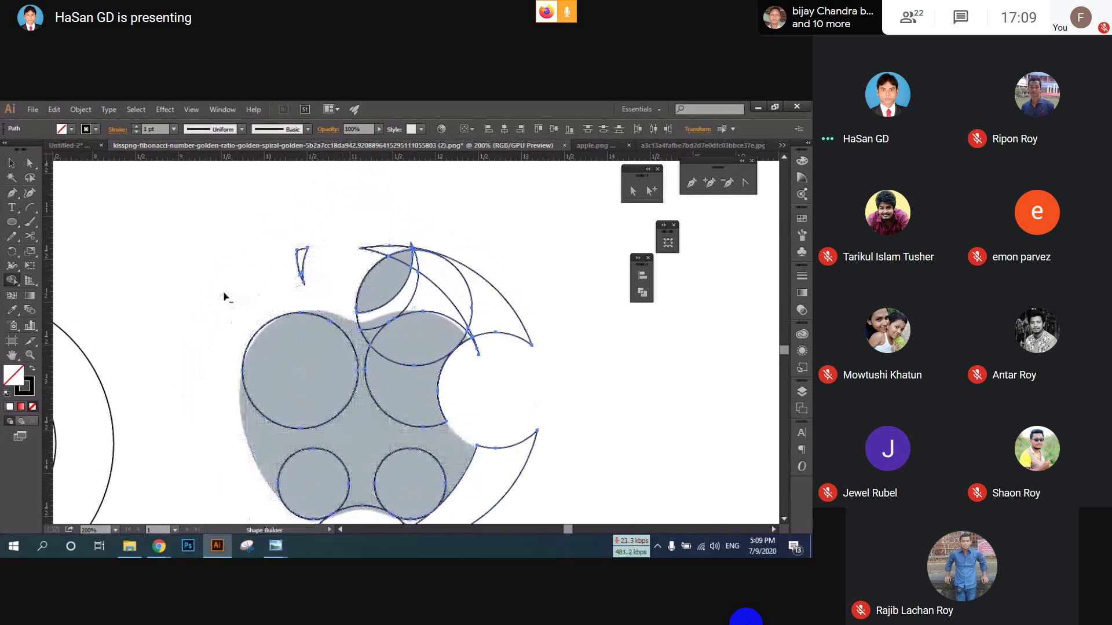
key(ctrl+z)
key(ctrl+z)
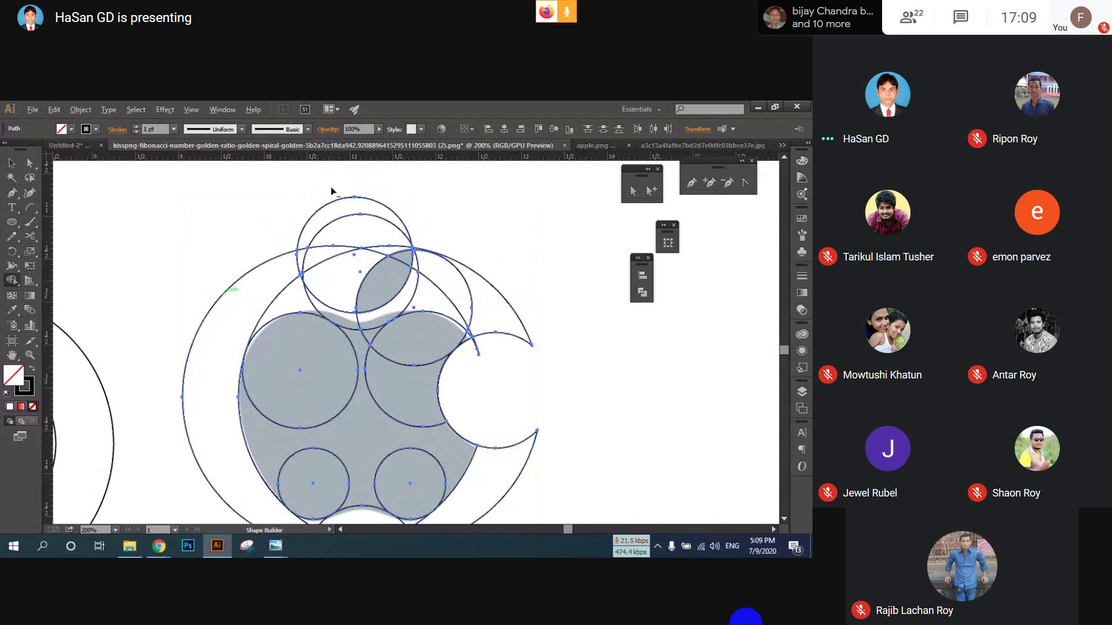
- Remove the circle regions surrounding the leaf with Shape Builder, keeping the leaf shape and the apple's left outline arc
drag(331, 187, 351, 254)
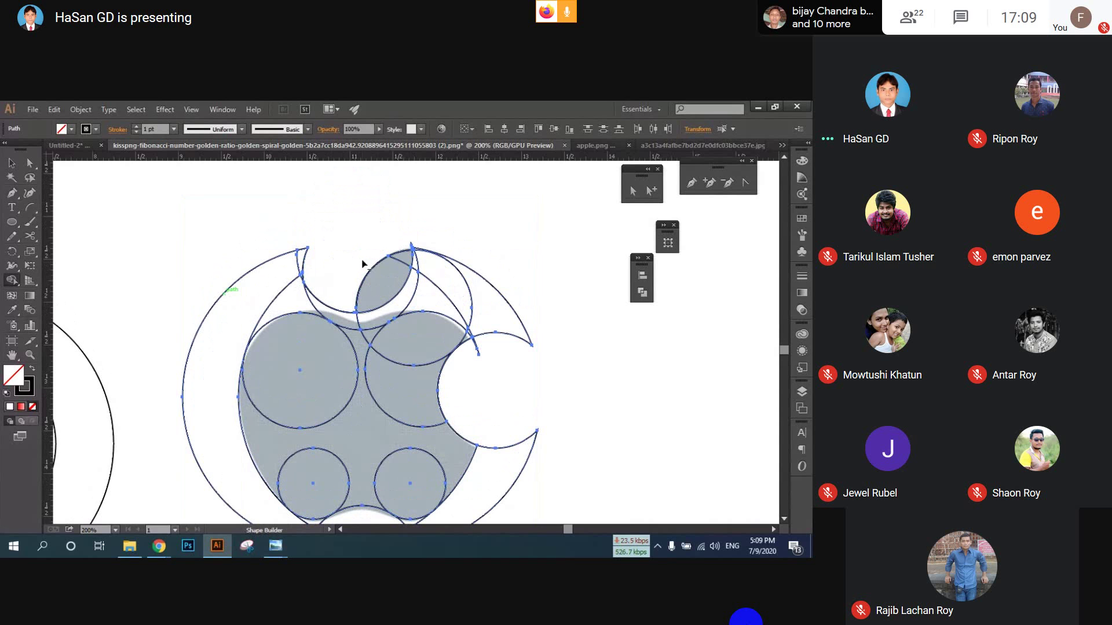
mouse_move(436, 249)
mouse_down()
mouse_move(417, 289)
mouse_move(415, 274)
mouse_up()
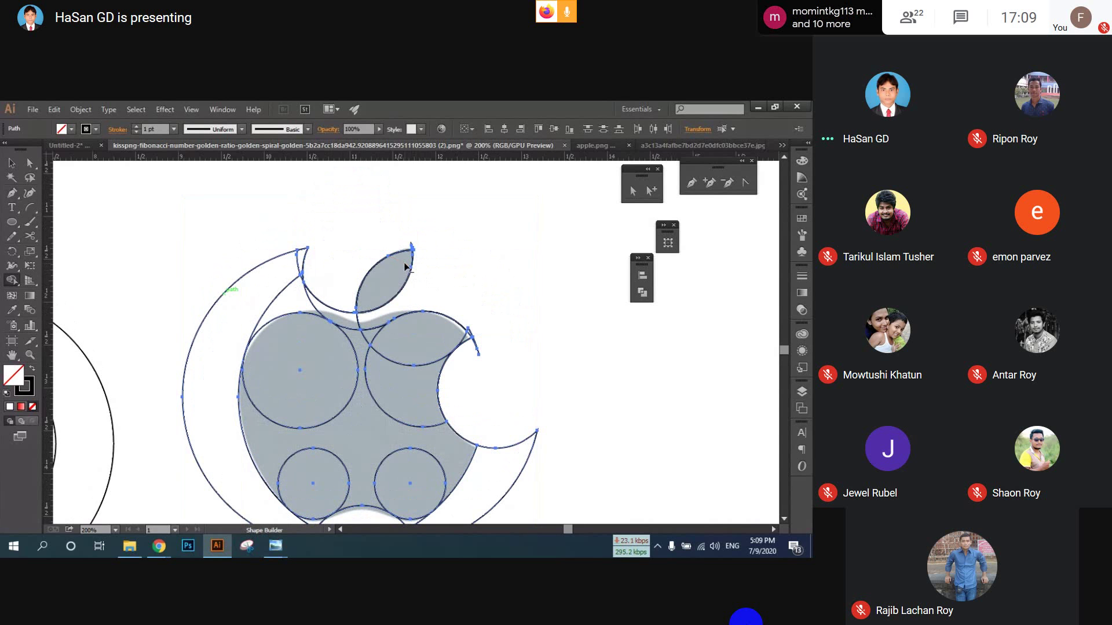
scroll(347, 307, down, 1)
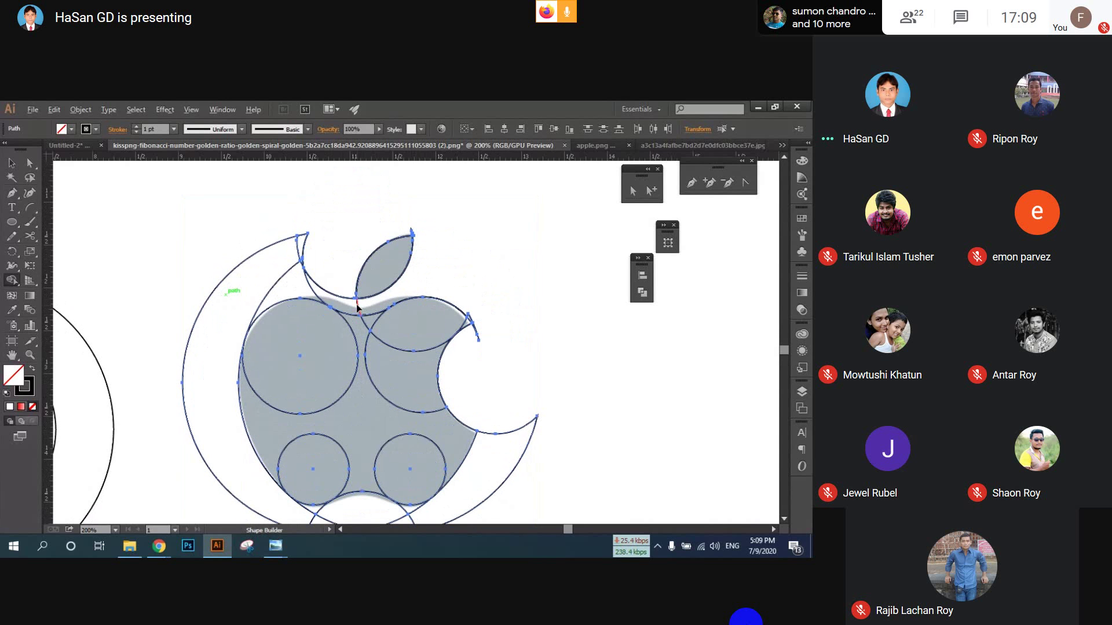
alt+click(320, 286)
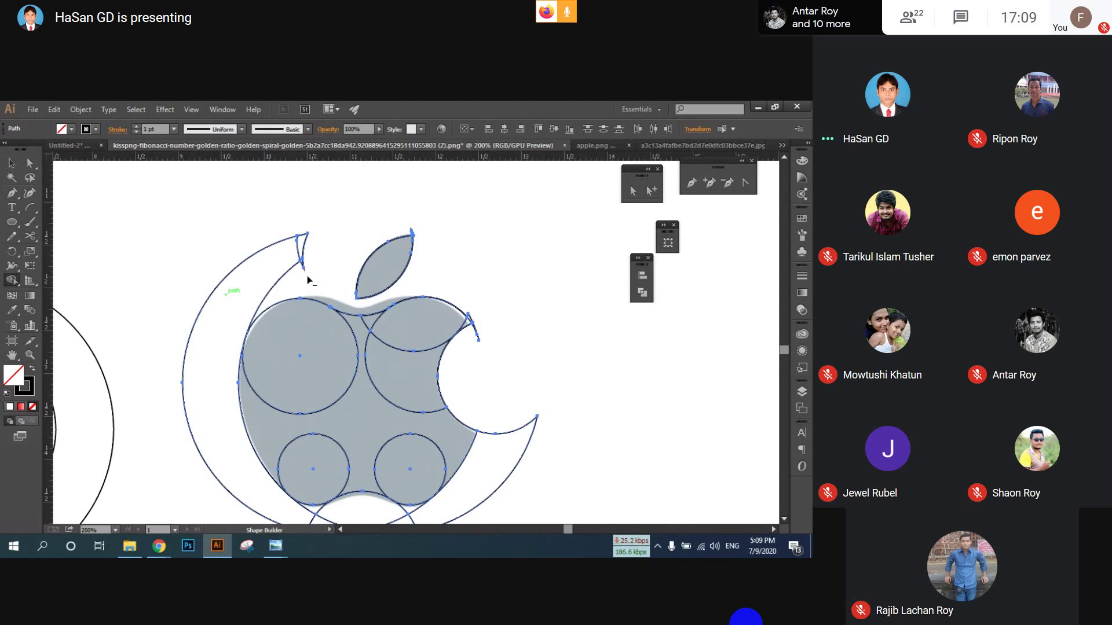
alt+click(294, 269)
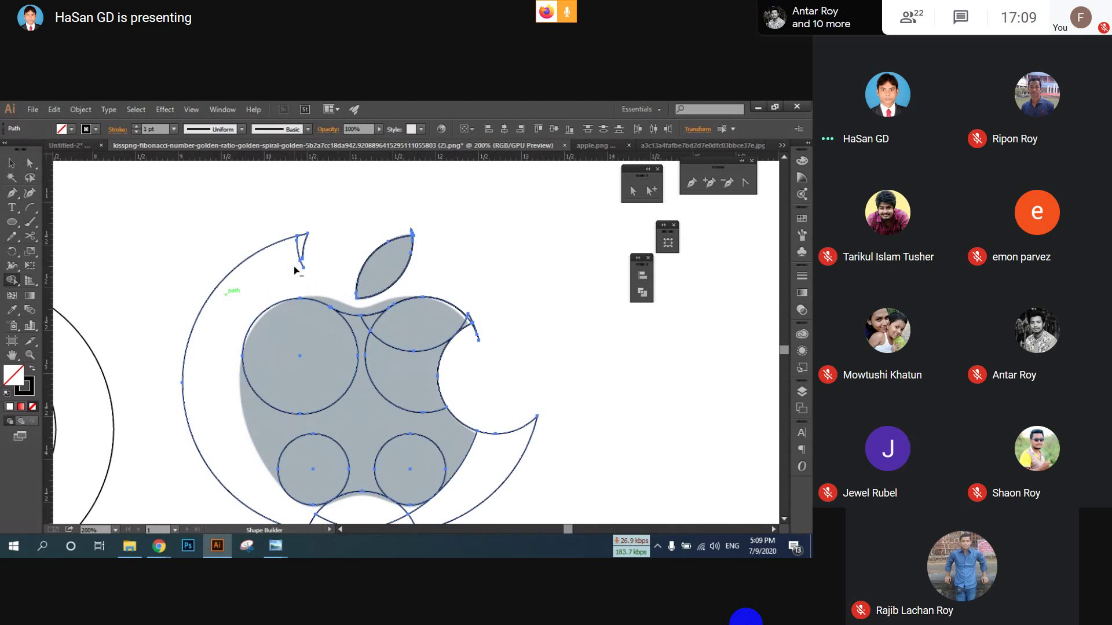
key(ctrl+z)
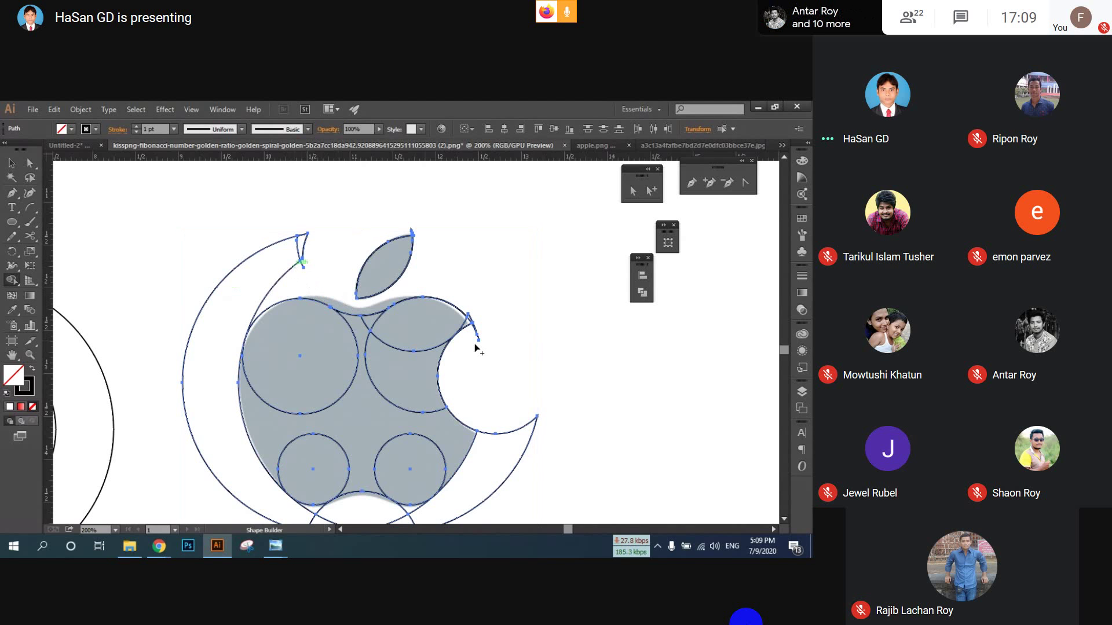
- Remove the excess regions below the bite, inside the bottom notch circle and along the outer left crescent
scroll(484, 348, down, 3)
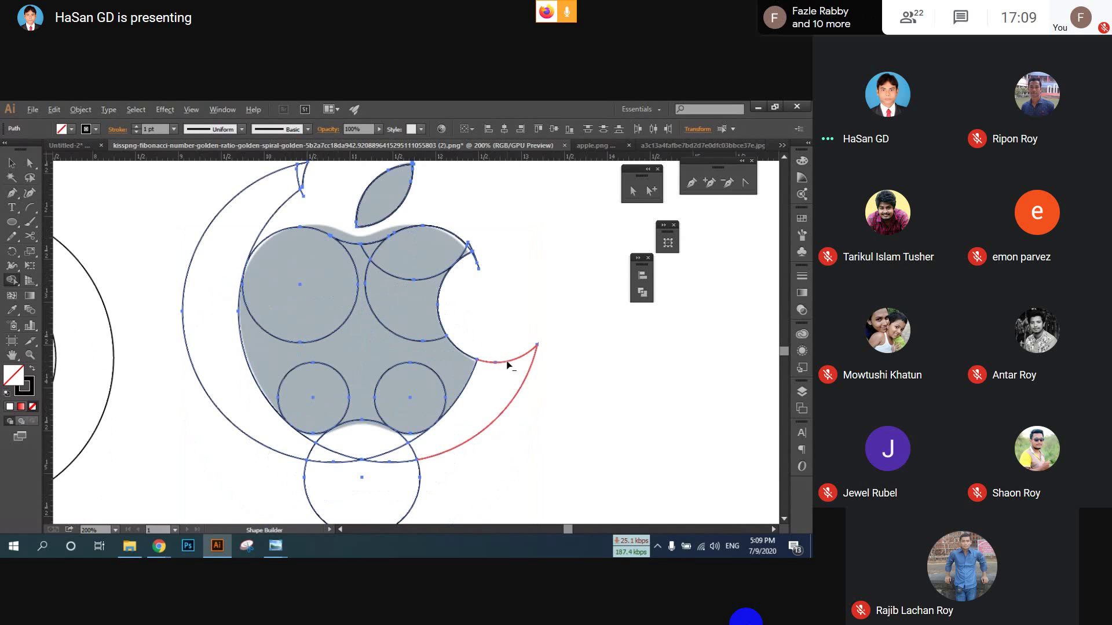
alt+click(508, 365)
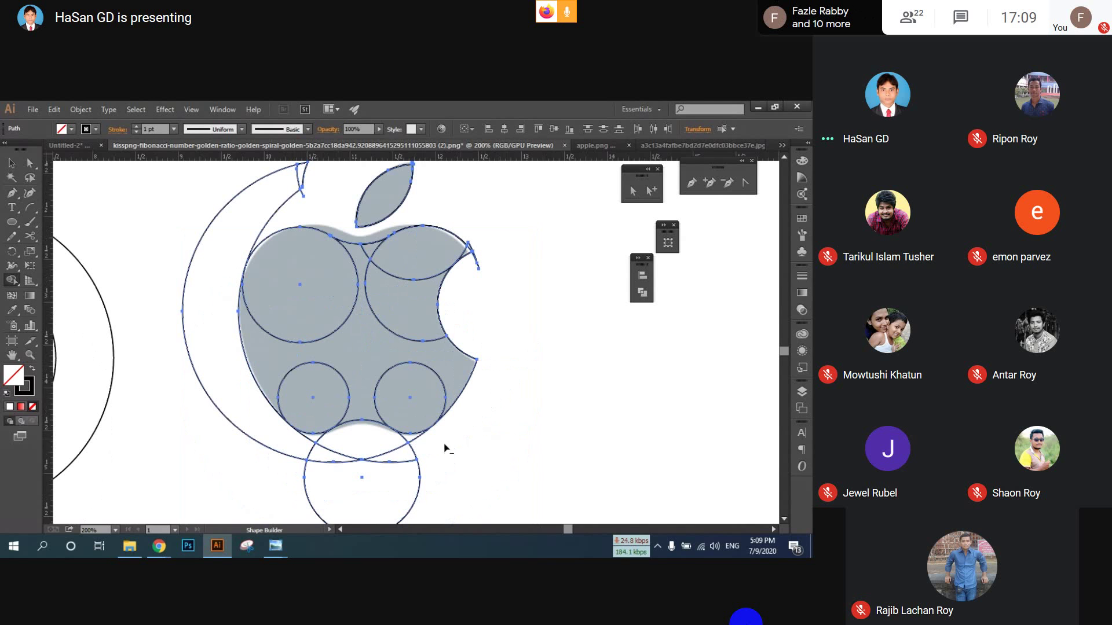
alt+click(401, 450)
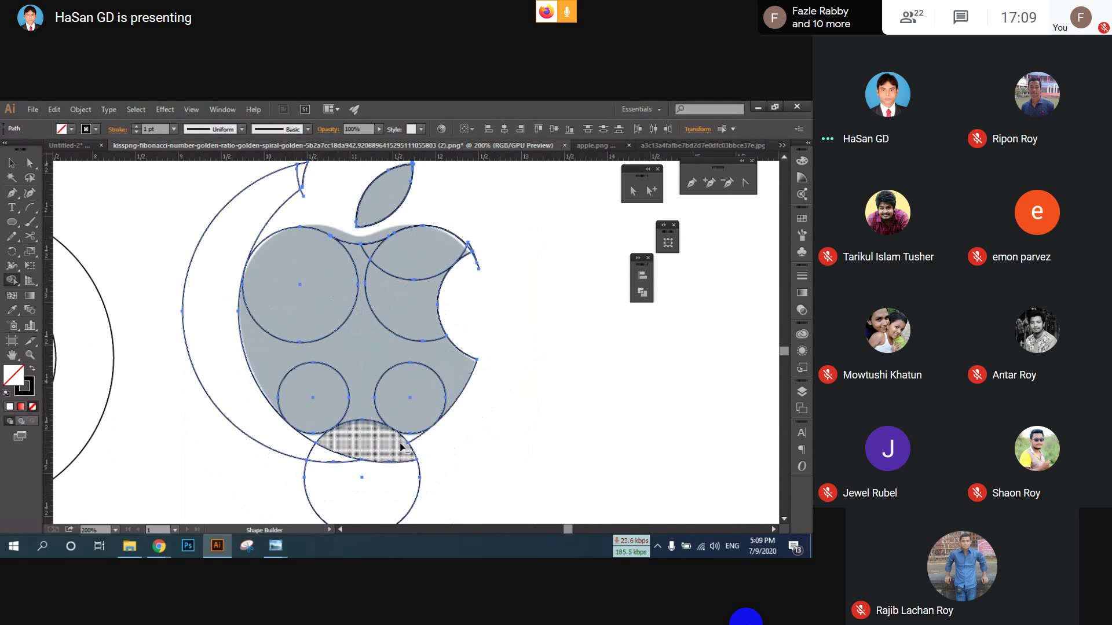
alt+click(377, 462)
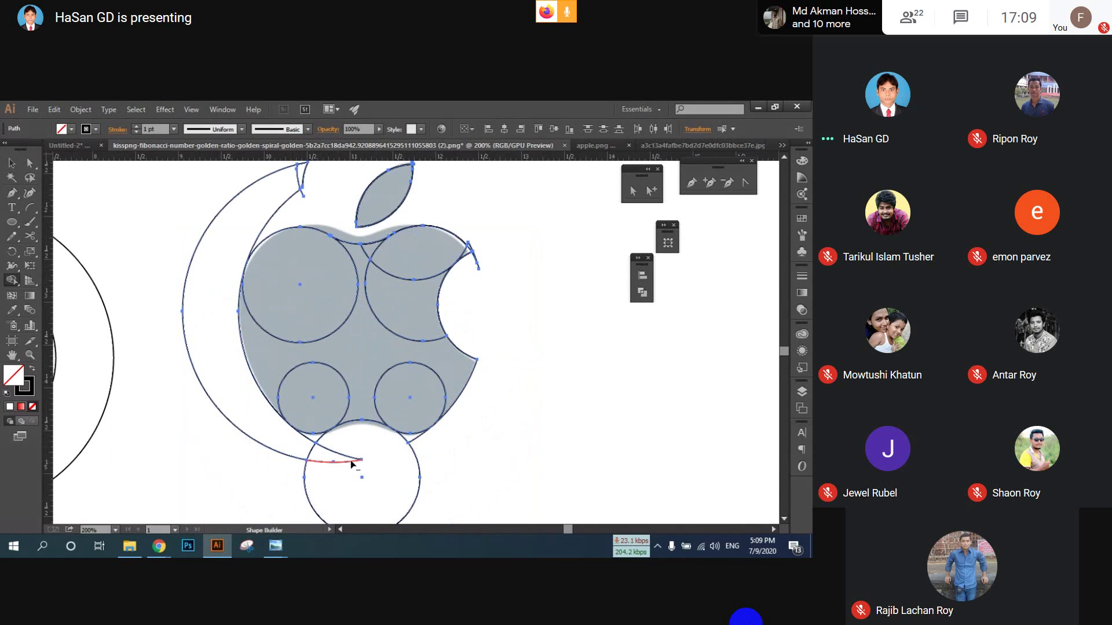
alt+click(312, 462)
alt+click(306, 462)
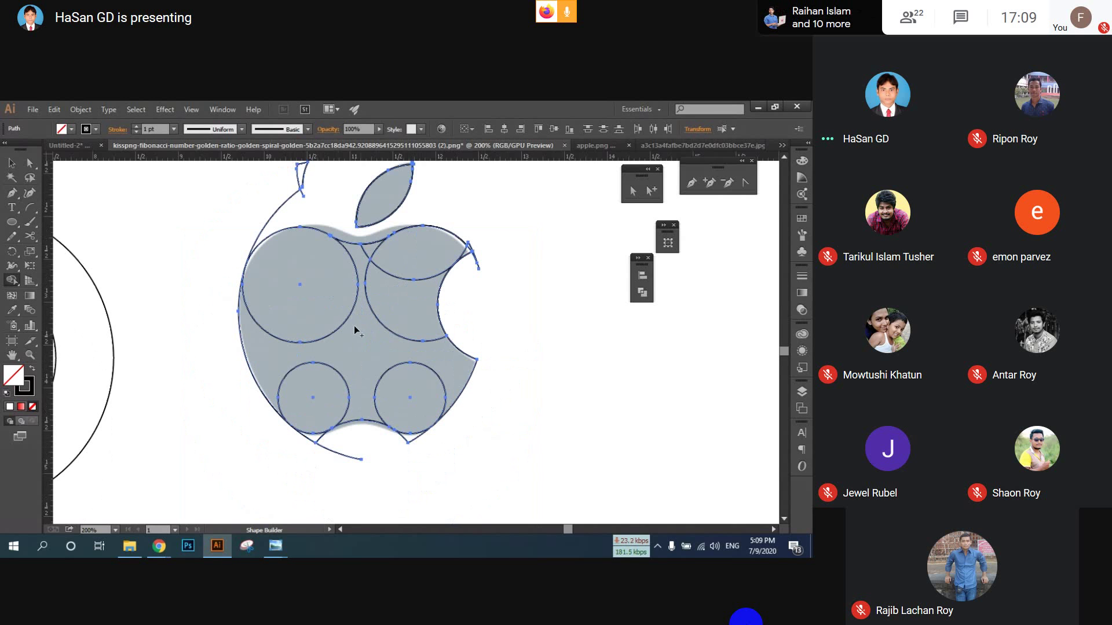
- Remove the small leftover sliver above the upper left lobe, keeping the apple's left outline arc
scroll(353, 328, up, 1)
scroll(350, 332, up, 1)
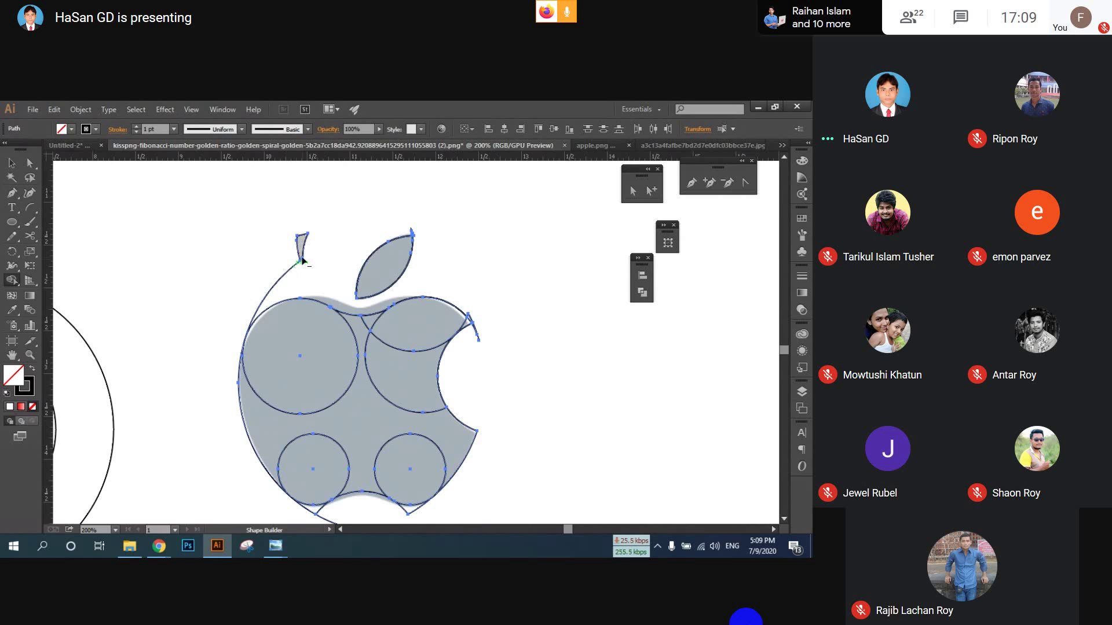
alt+click(303, 255)
alt+click(300, 263)
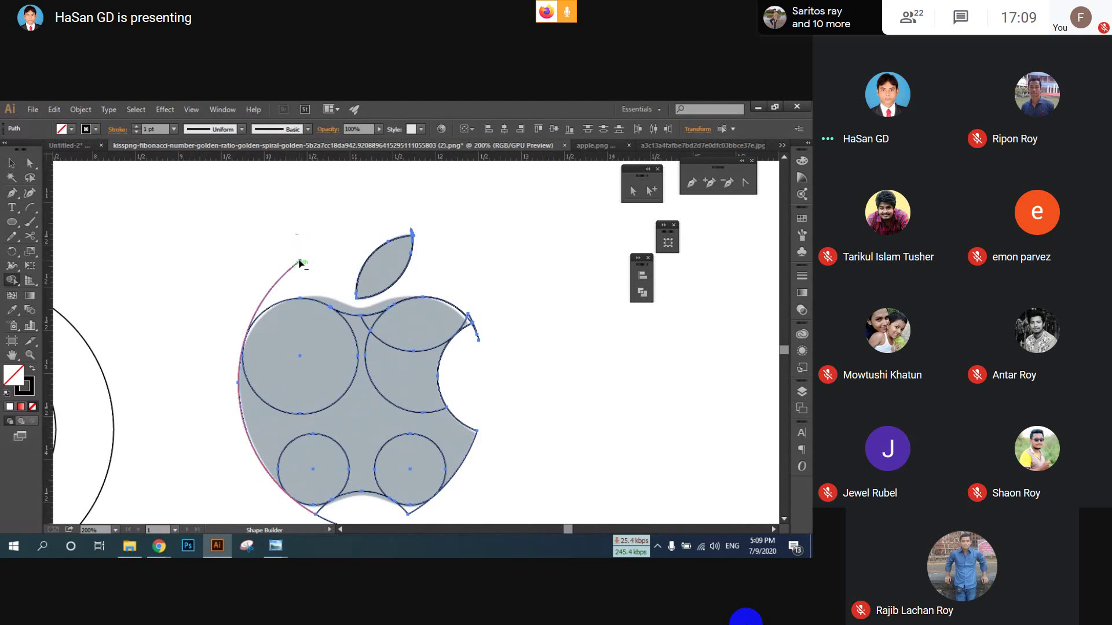
alt+click(300, 264)
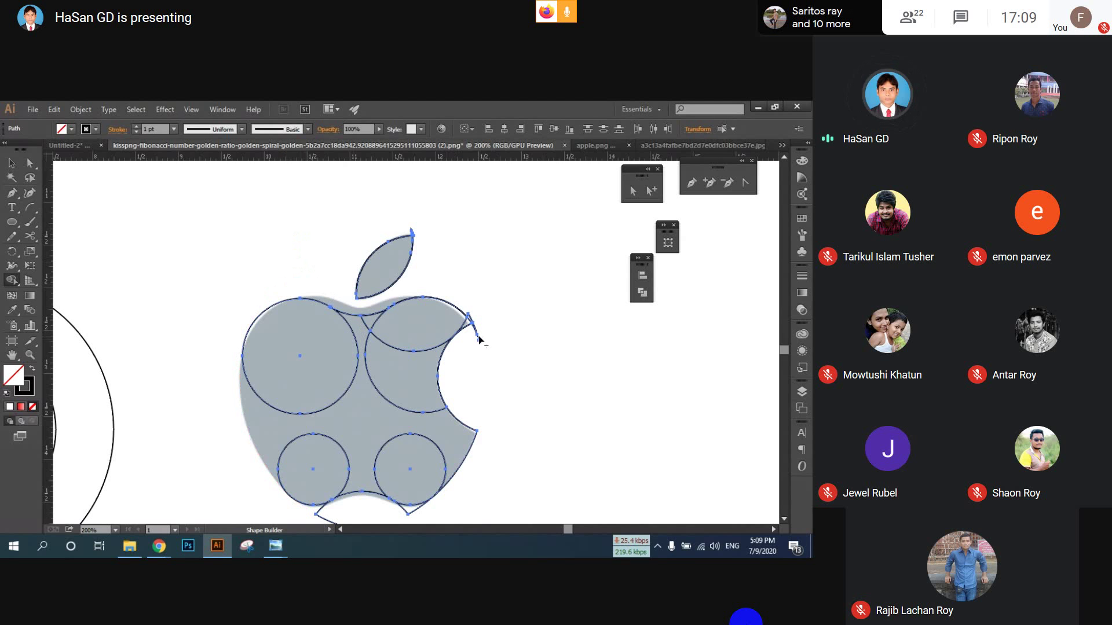
key(ctrl+z)
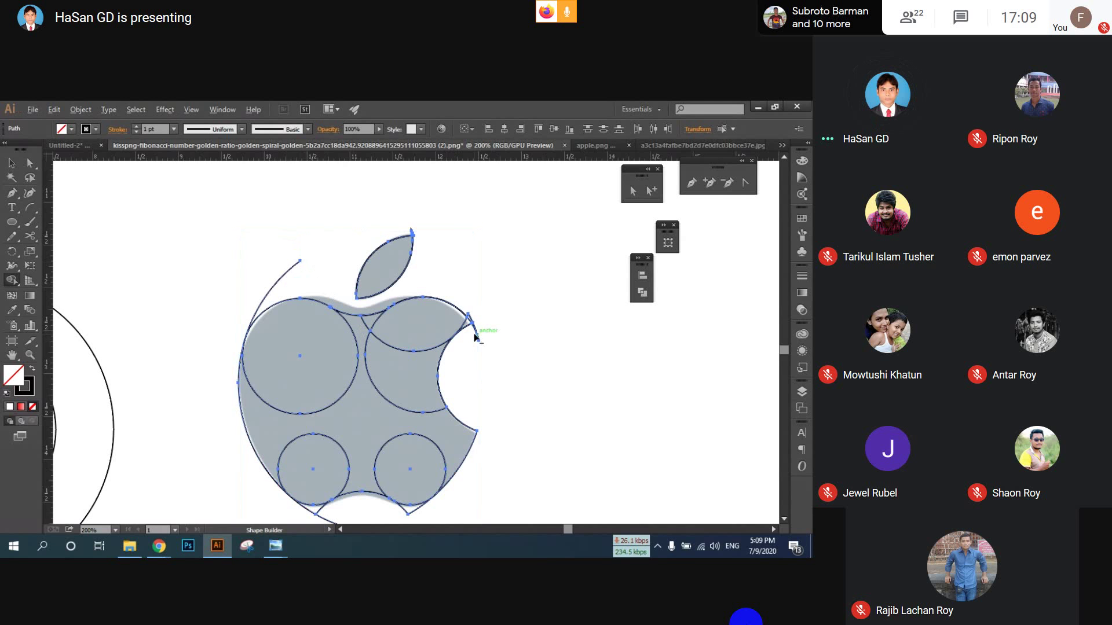
- Remove the leftover stray arcs and the pointed spike at the upper corner of the bite
alt+scroll(475, 338, up, 1)
scroll(474, 338, up, 3)
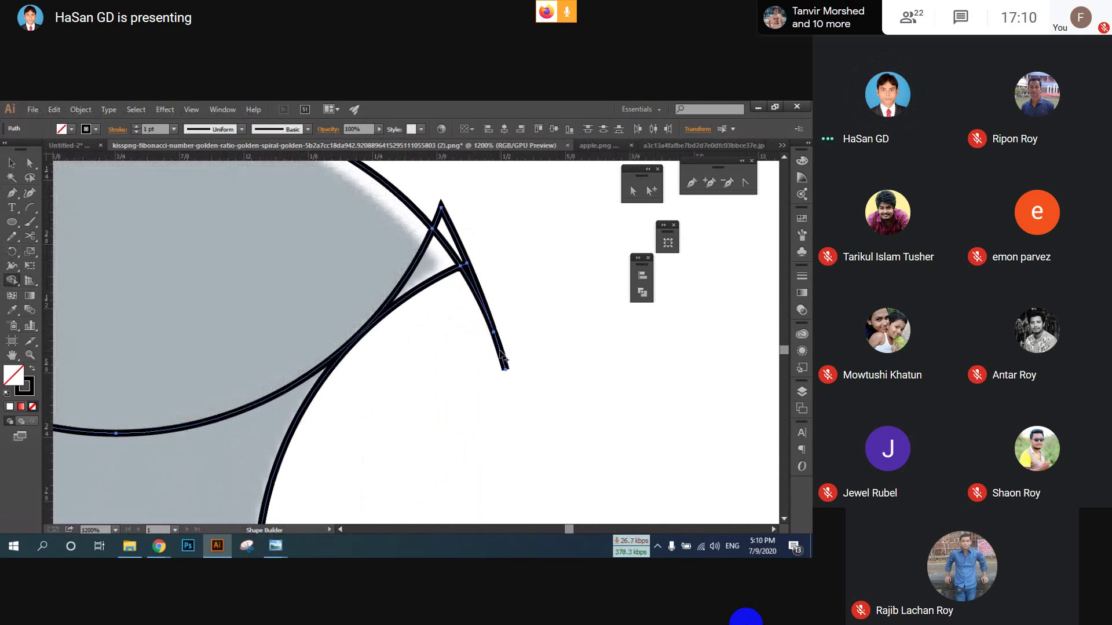
alt+click(501, 354)
alt+click(492, 329)
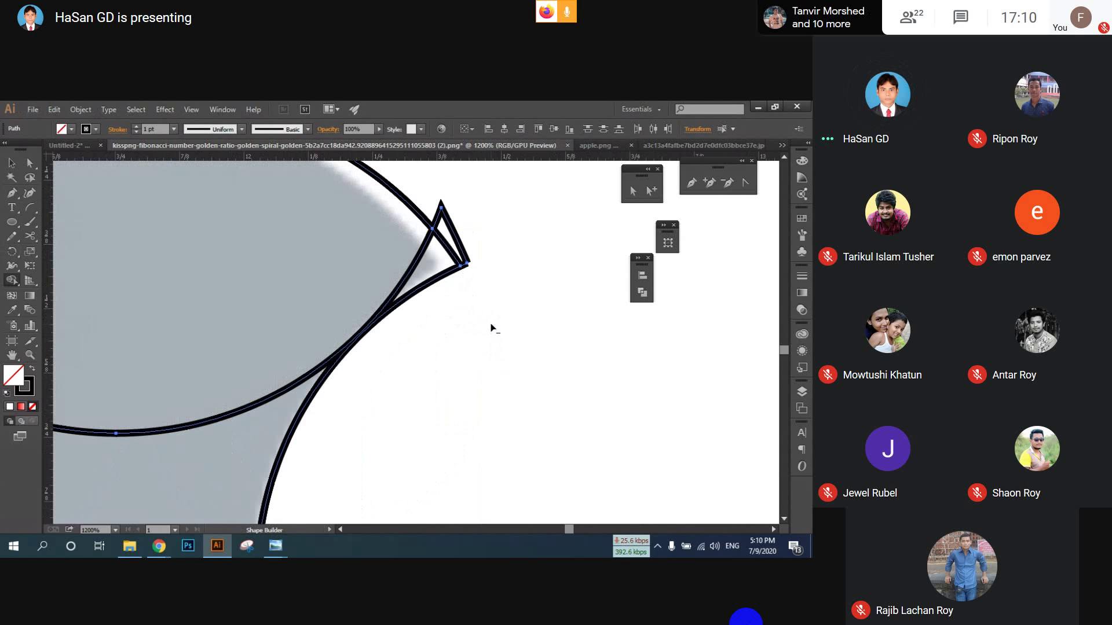
alt+click(463, 254)
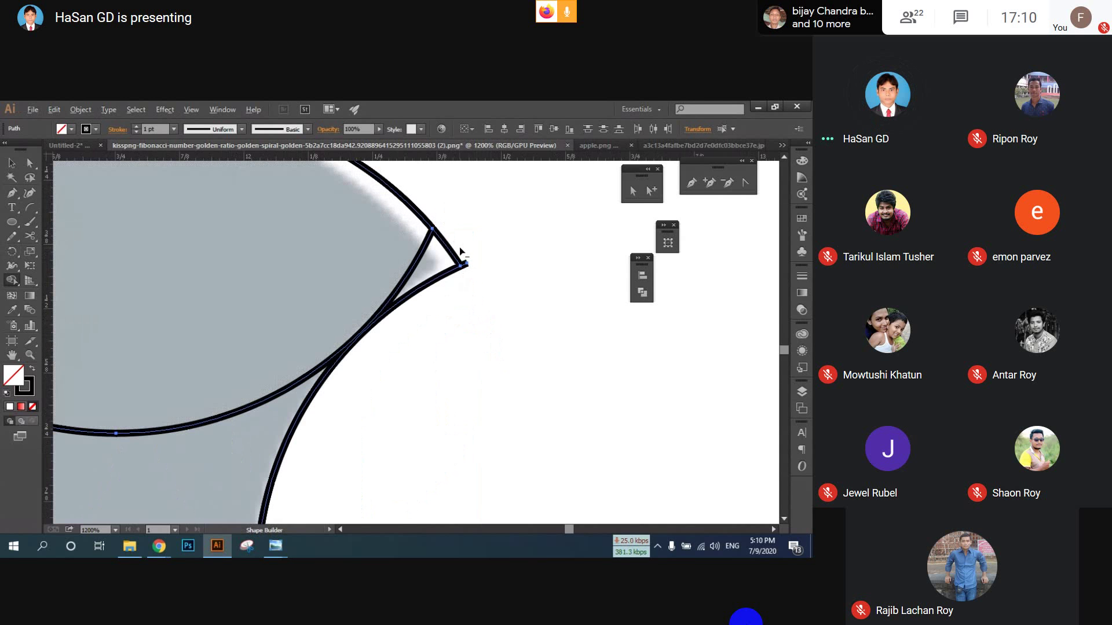
scroll(461, 251, down, 3)
scroll(463, 256, down, 1)
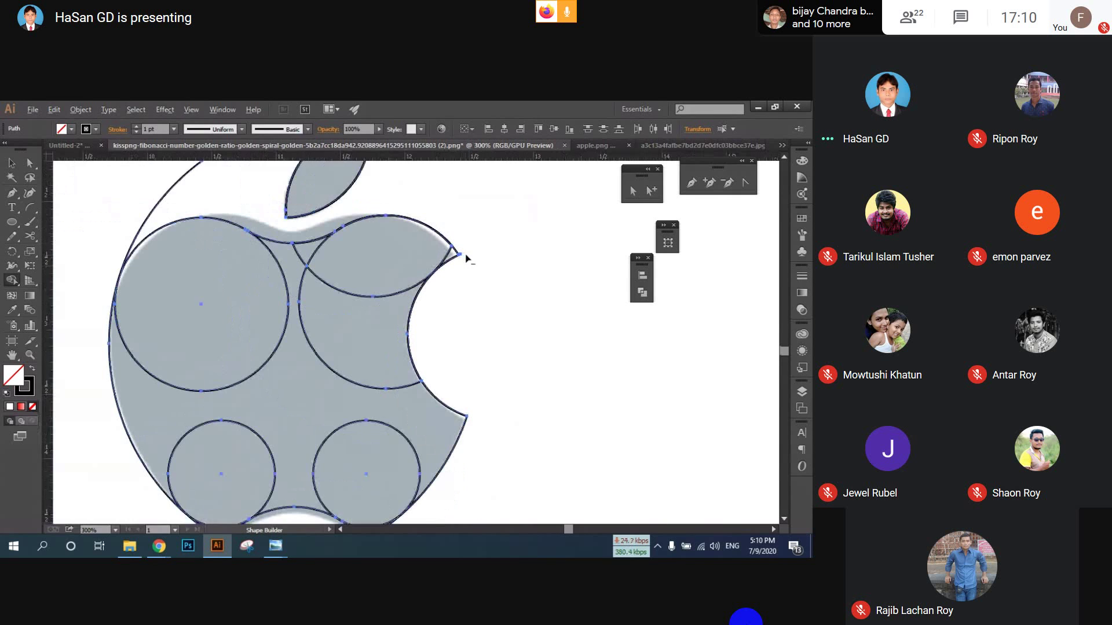
scroll(370, 273, down, 1)
scroll(364, 247, down, 1)
key(alt)
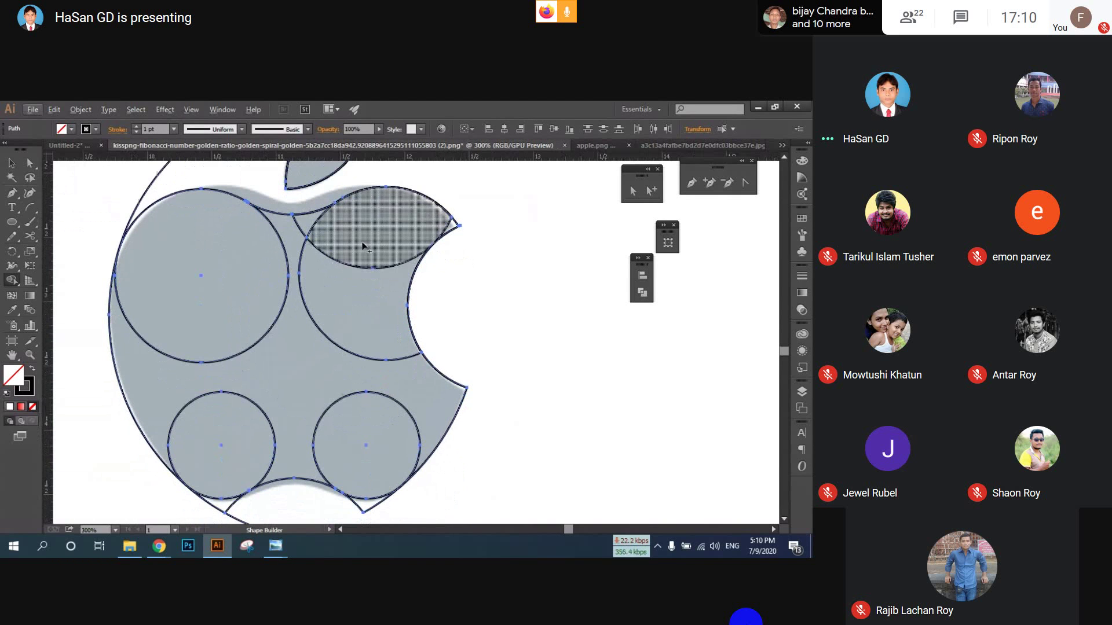
- Try to merge the upper right lobe's region into the neighbouring apple regions with Shape Builder
drag(361, 231, 271, 232)
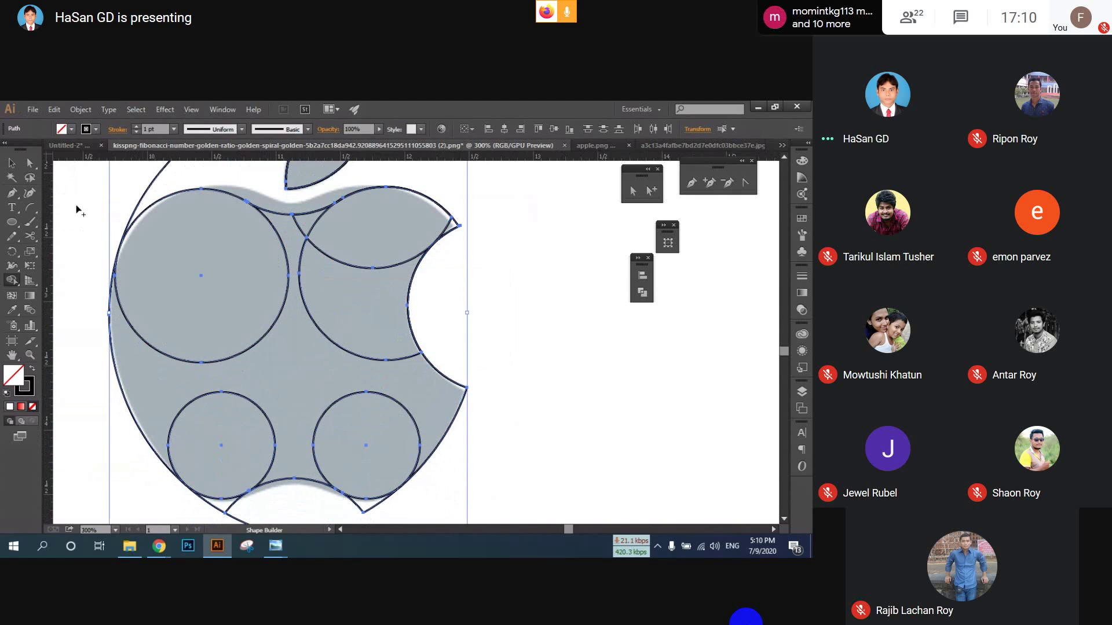
key(v)
click(531, 339)
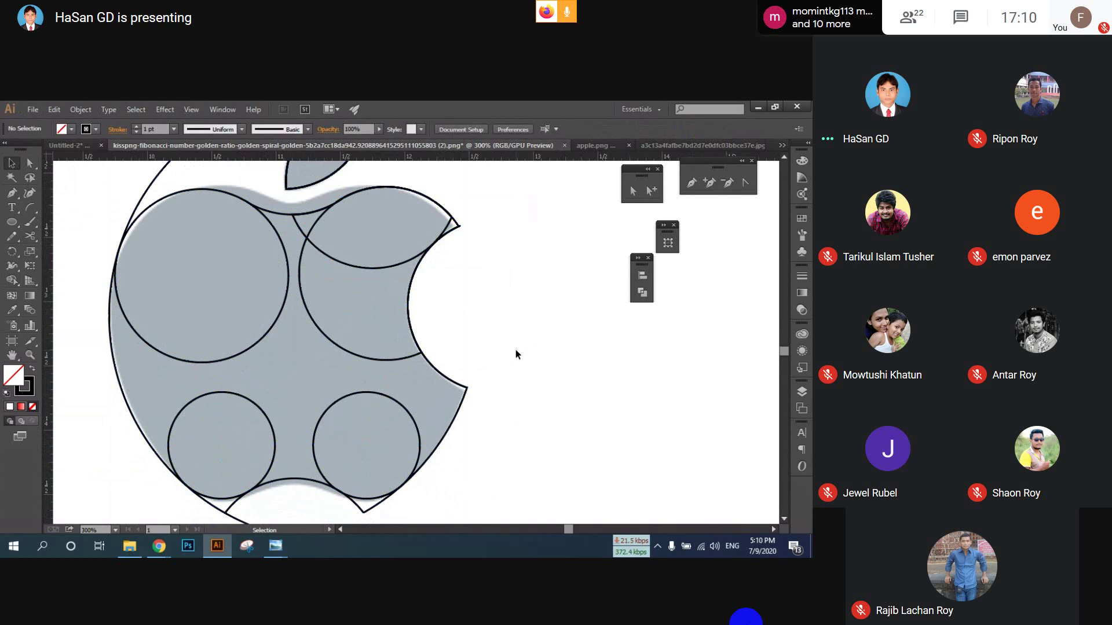
- Reselect all the apple outline paths and try to merge the upper left lobe circle with the region beside it using Shape Builder
key(ctrl+minus)
key(ctrl+minus)
drag(268, 238, 475, 432)
click(12, 280)
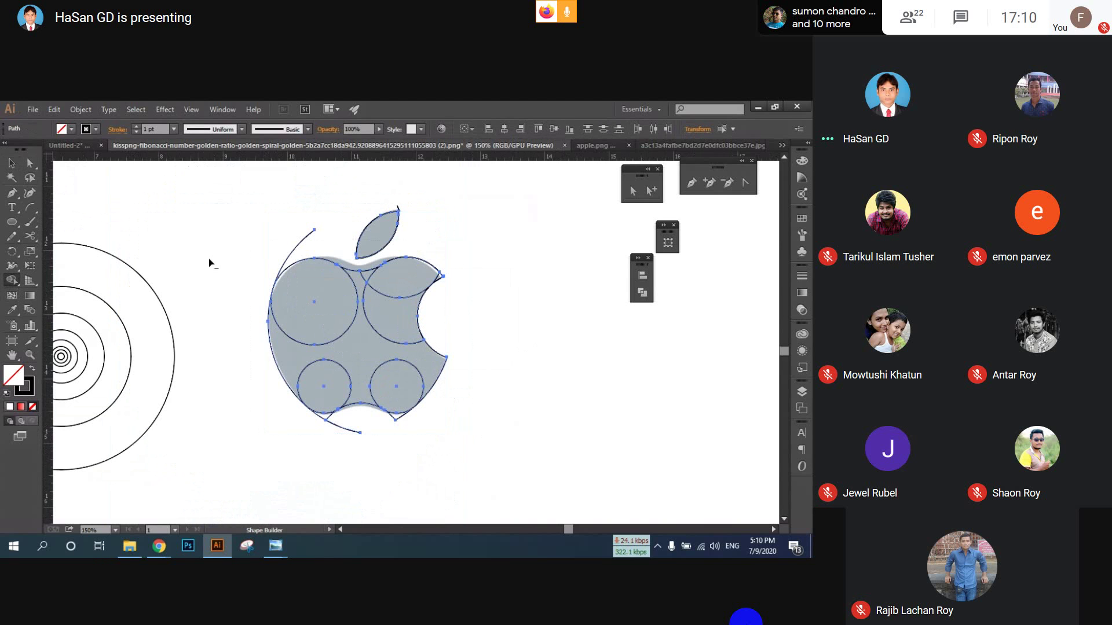
scroll(217, 279, up, 1)
scroll(230, 287, up, 2)
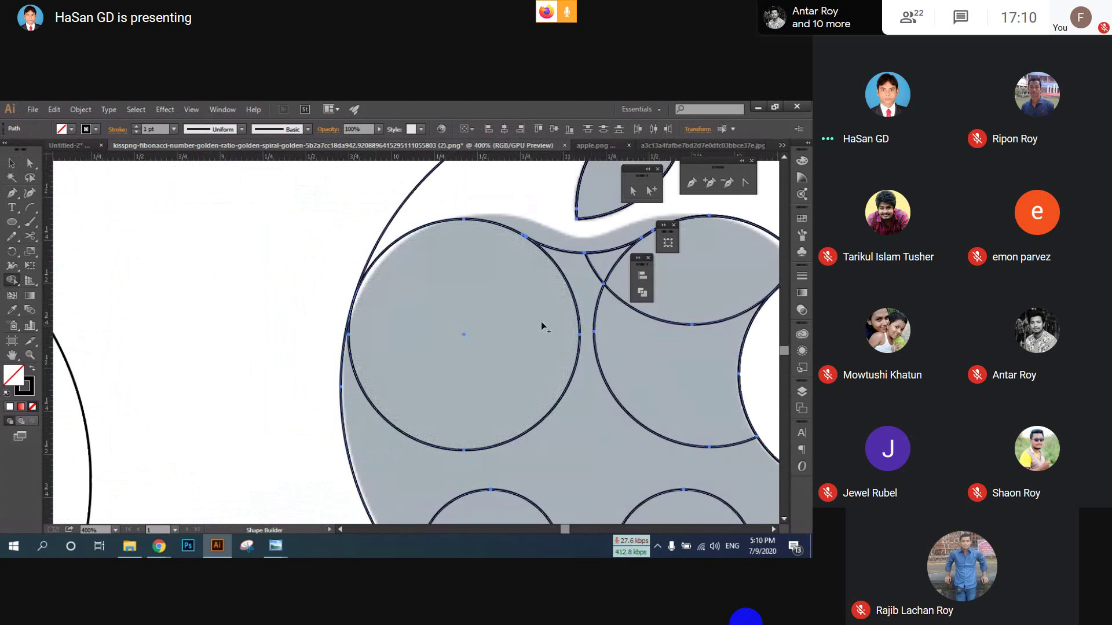
key(space)
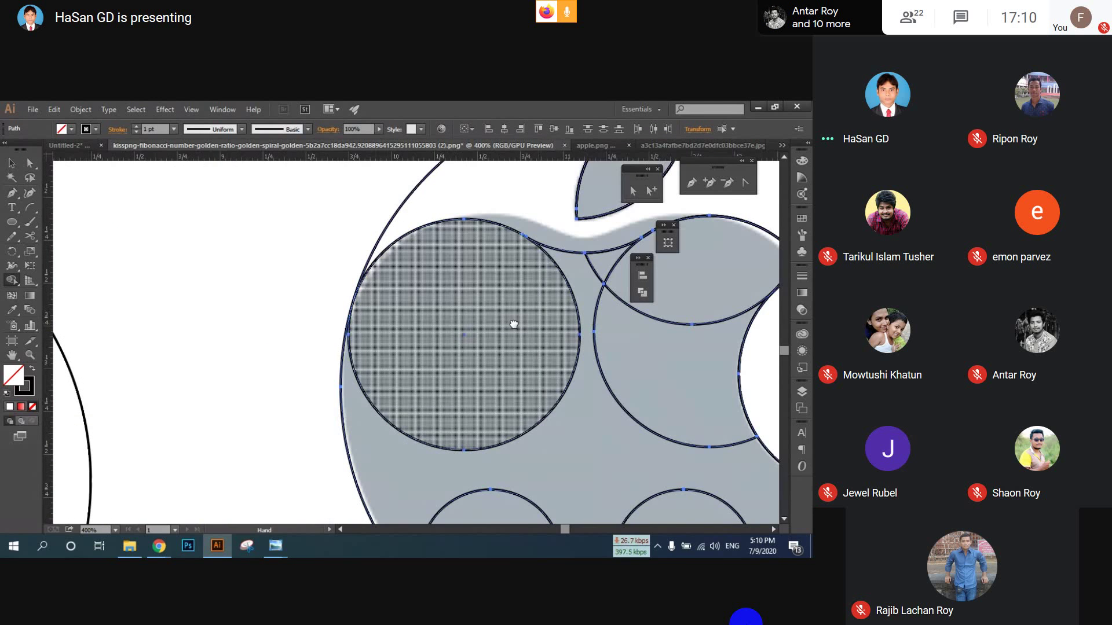
drag(513, 324, 259, 269)
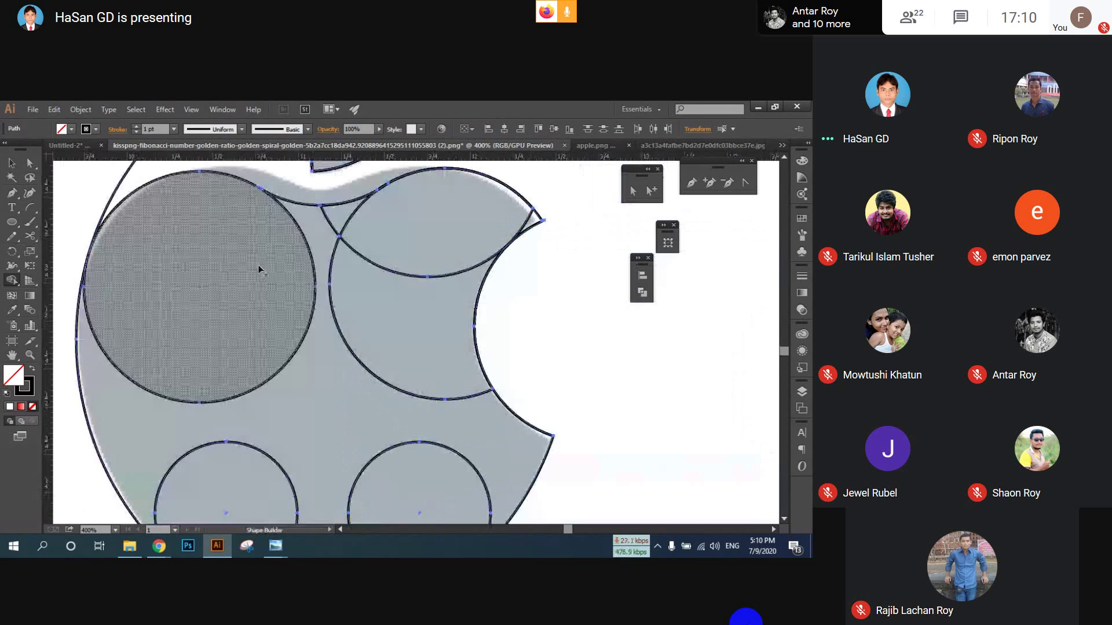
click(291, 242)
- Try to merge the two small lower circles into the apple body with Shape Builder
scroll(386, 241, down, 2)
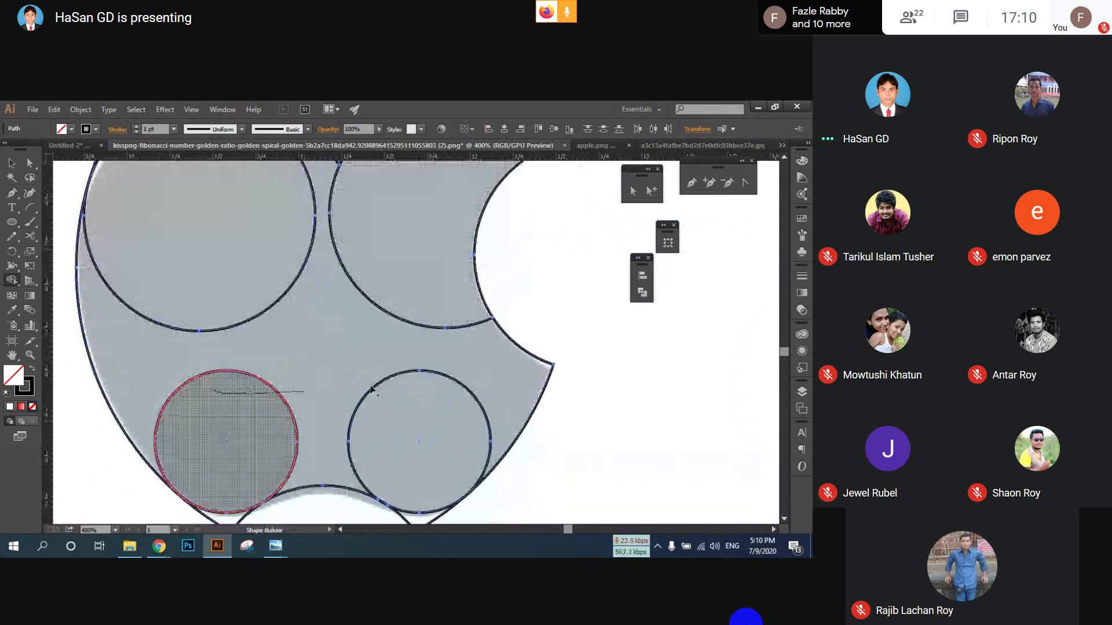
mouse_move(221, 387)
mouse_down()
mouse_move(435, 389)
mouse_move(421, 364)
mouse_up()
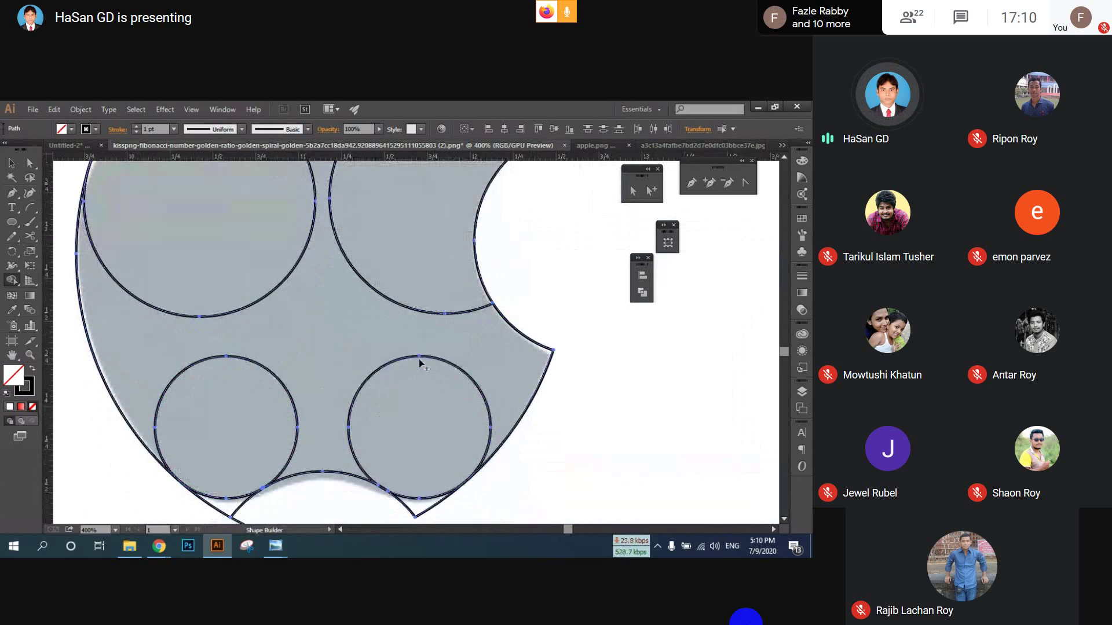
scroll(418, 359, down, 2)
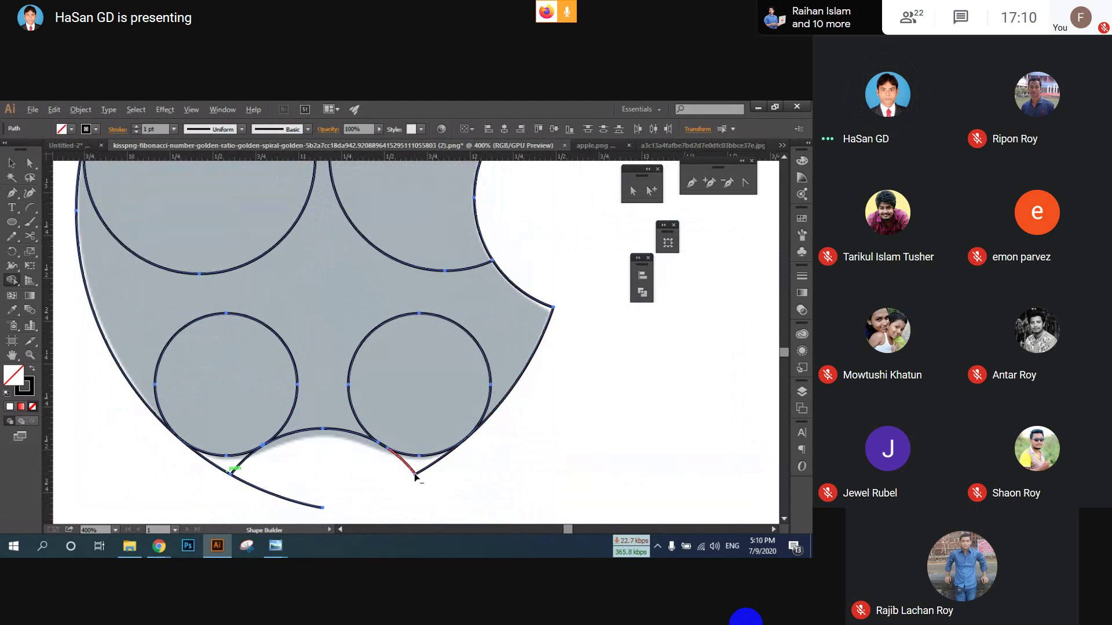
key(alt)
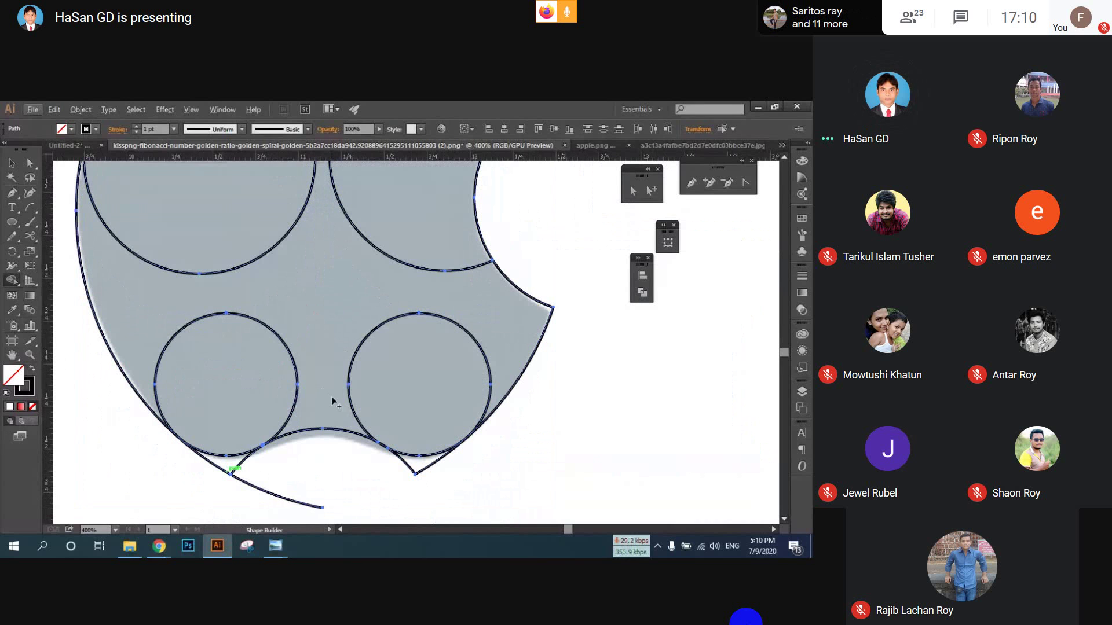
key(v)
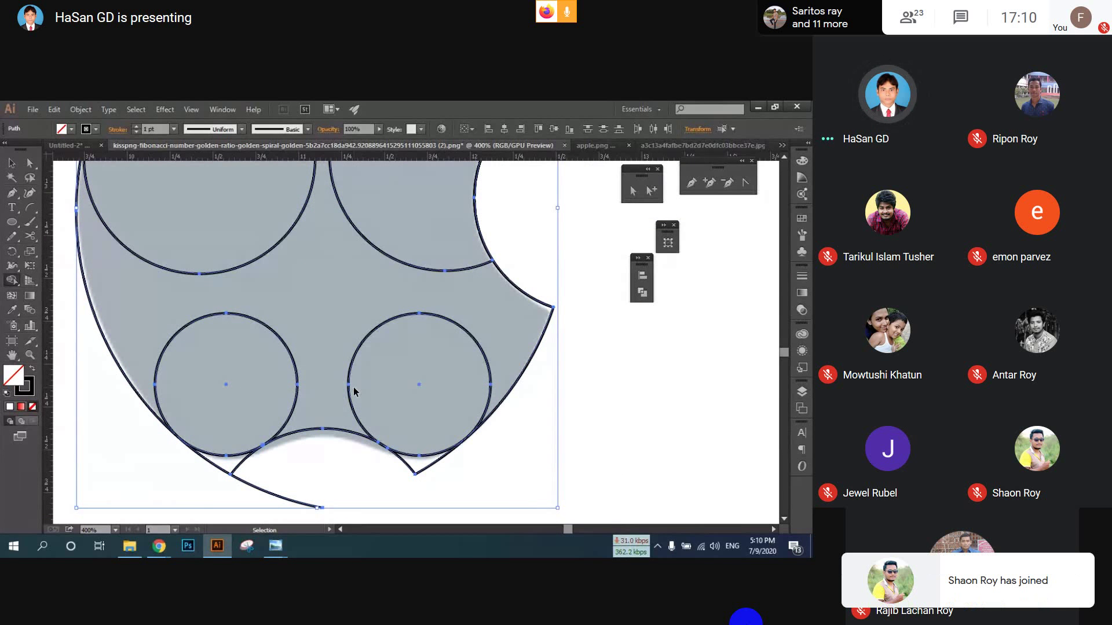
- Undo the Shape Builder trims and the added leaf circles, back to the apple's complete untrimmed construction circles
key(ctrl+z)
key(ctrl+z)
key(ctrl+z)
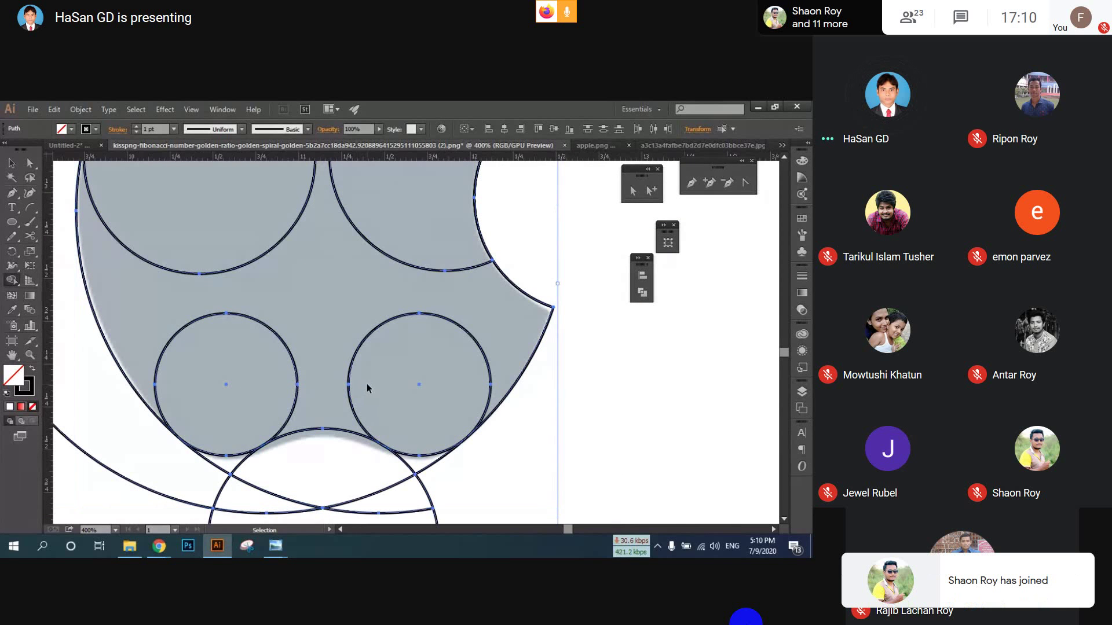
key(ctrl+z)
scroll(367, 383, down, 3)
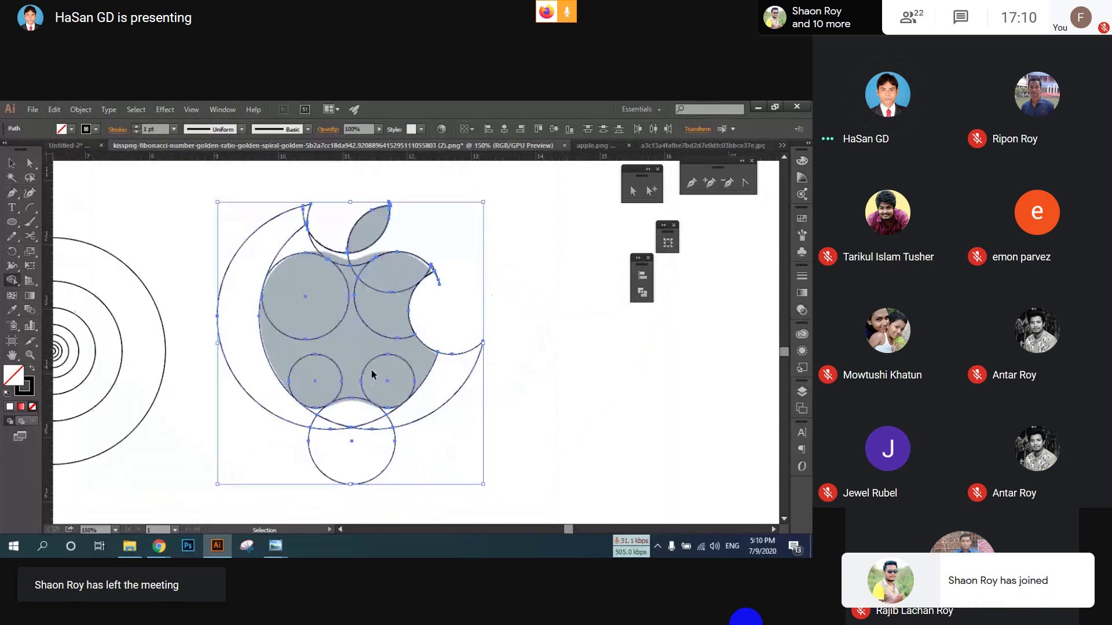
key(ctrl+z)
key(ctrl+z)
key(ctrl+z)
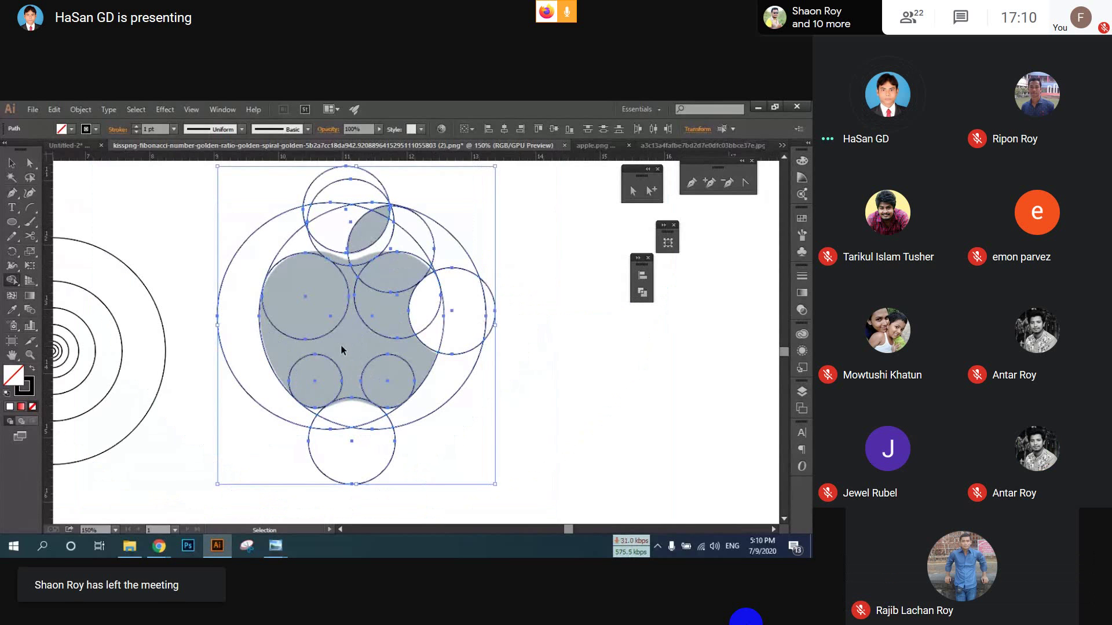
key(ctrl+z)
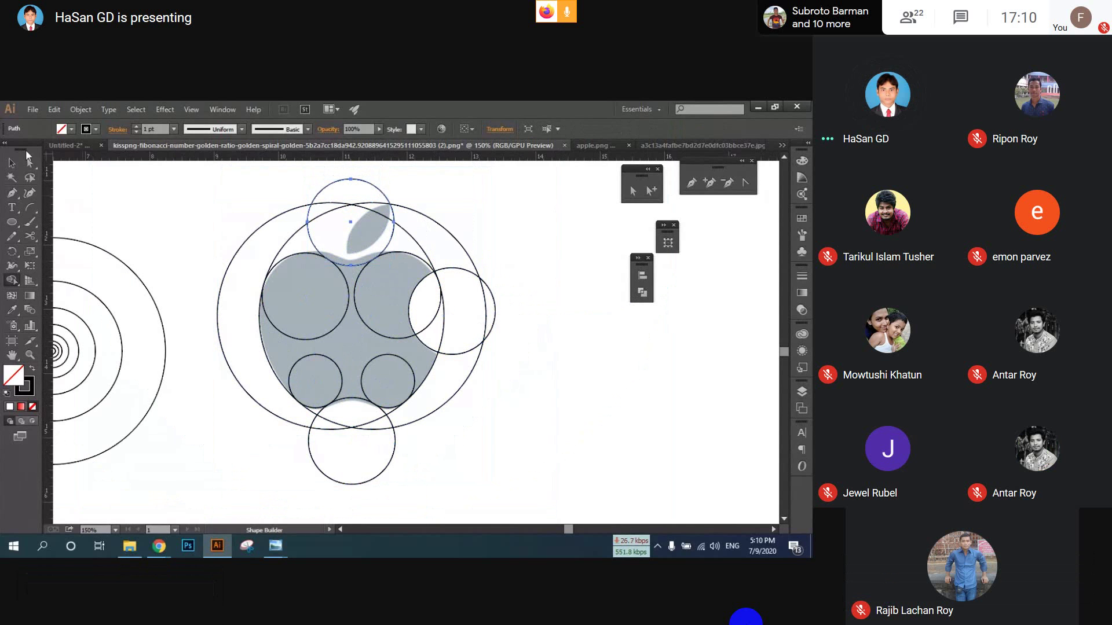
- Nudge the large circle that forms the apple's left outline slightly inward to fit the reference edge
scroll(260, 327, up, 3)
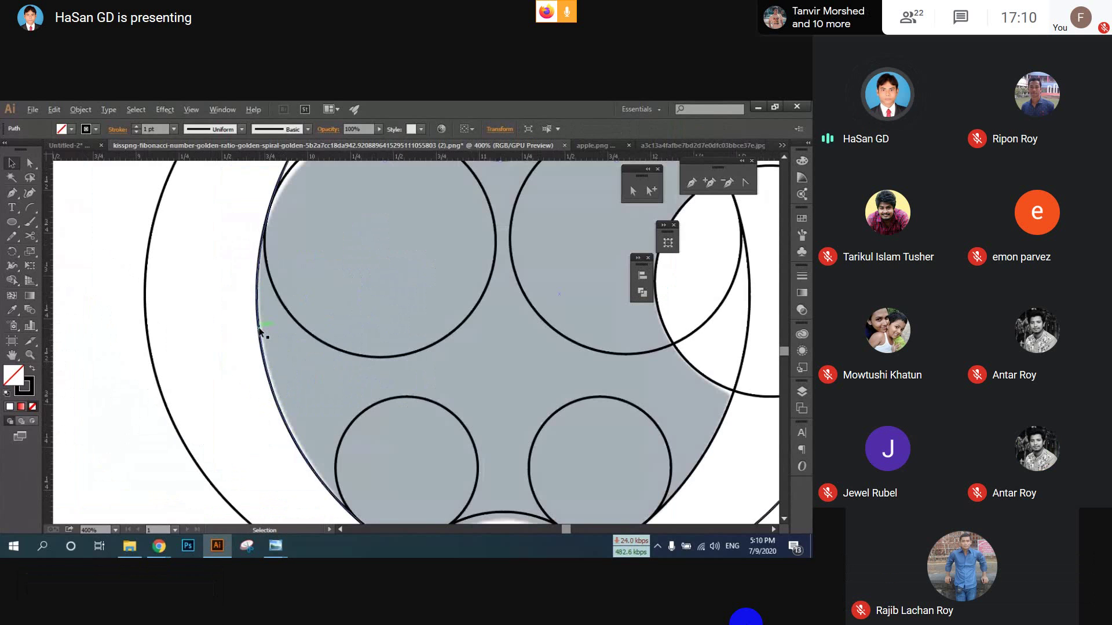
scroll(264, 335, up, 1)
drag(266, 346, 268, 349)
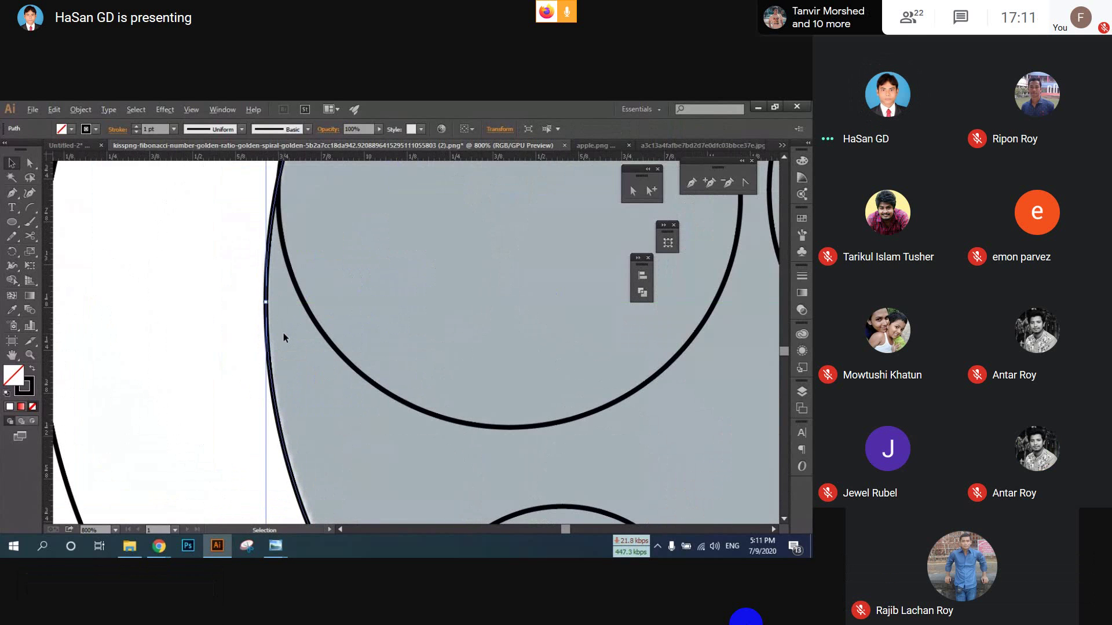
key(ctrl+minus)
key(ctrl+minus)
key(ctrl+minus)
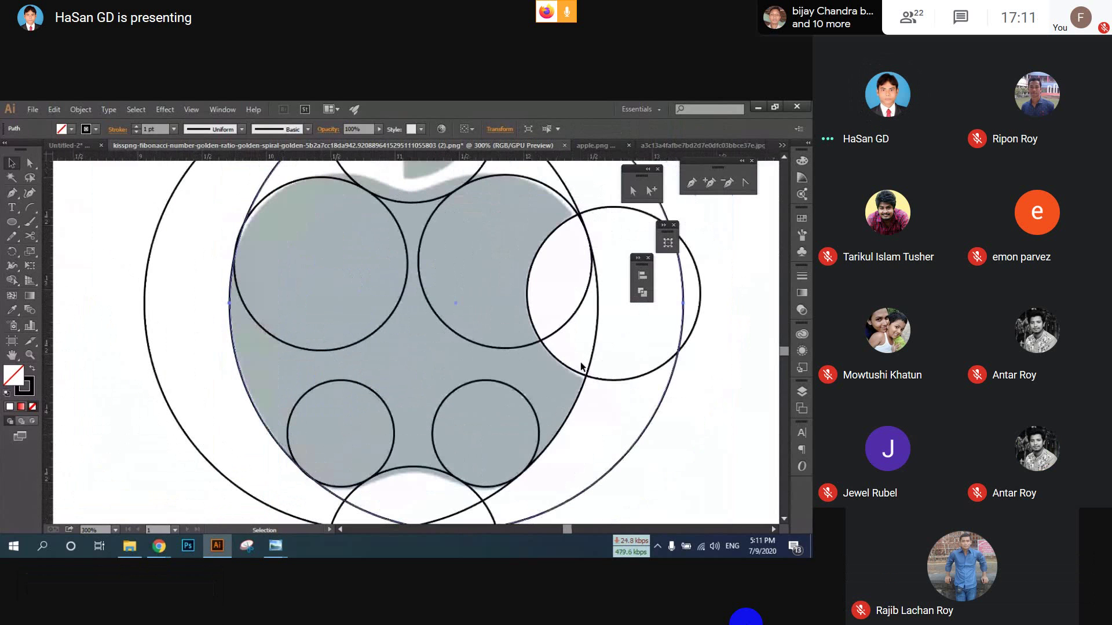
- Nudge the large circle that forms the apple's right outline slightly to fit the reference edge
click(592, 347)
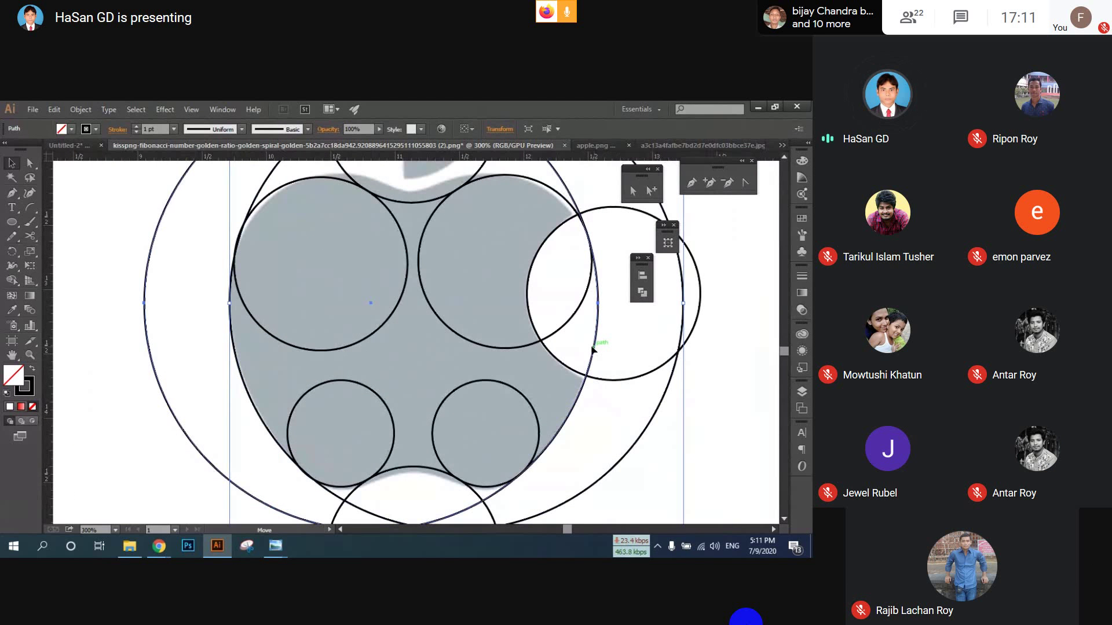
drag(592, 348, 591, 341)
alt+scroll(593, 348, up, 1)
scroll(594, 350, up, 1)
scroll(592, 342, down, 1)
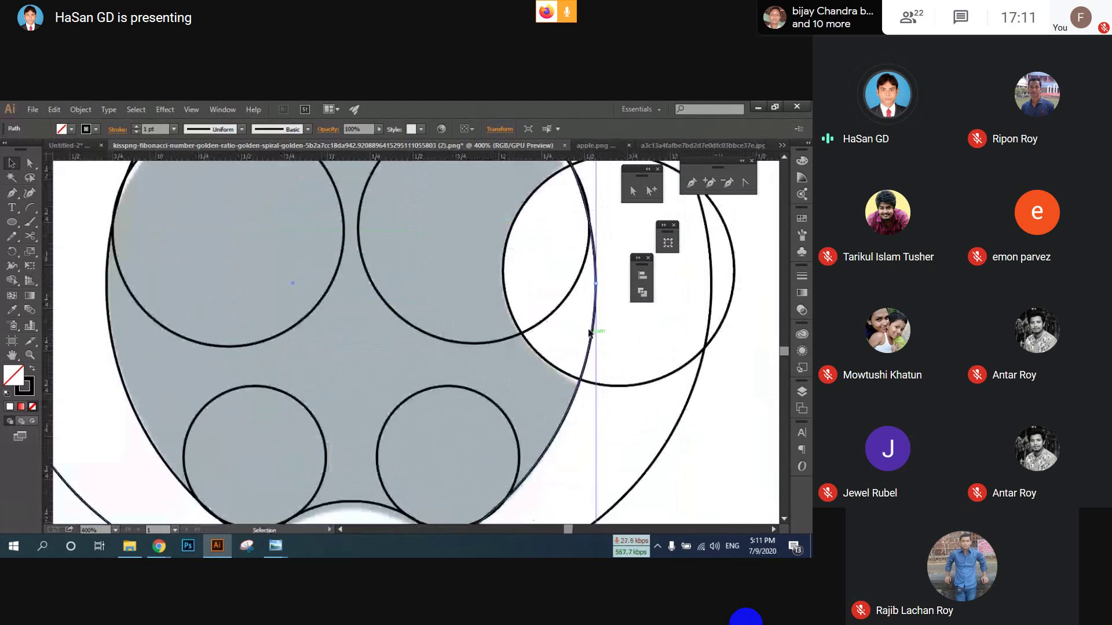
- Nudge the bottom notch circle so its upper arc touches the two small lower circles
scroll(449, 385, down, 2)
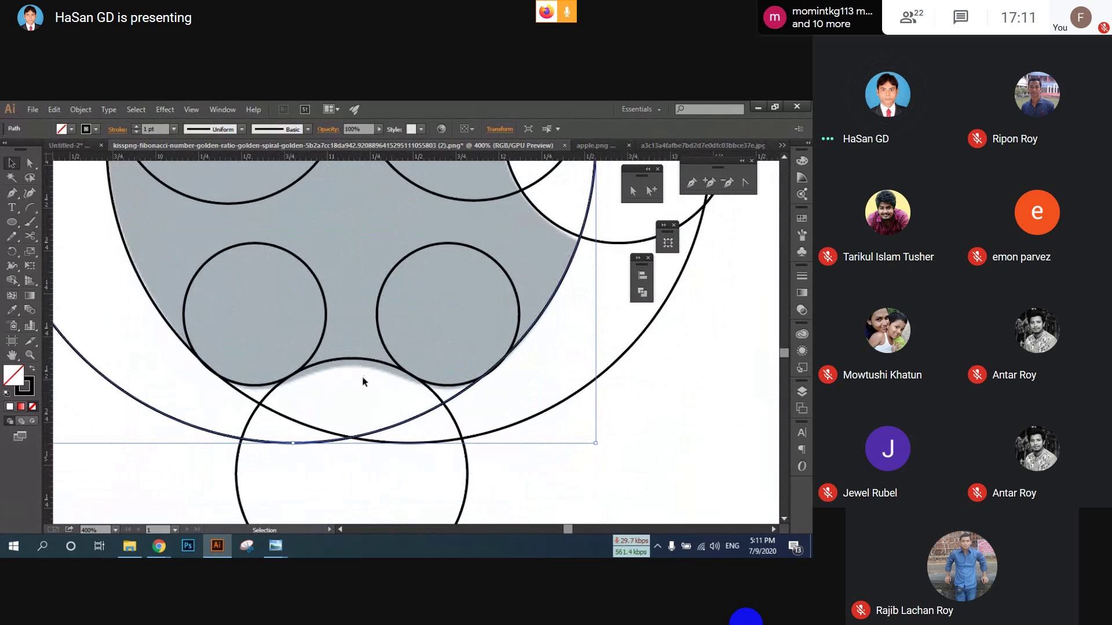
scroll(357, 370, up, 1)
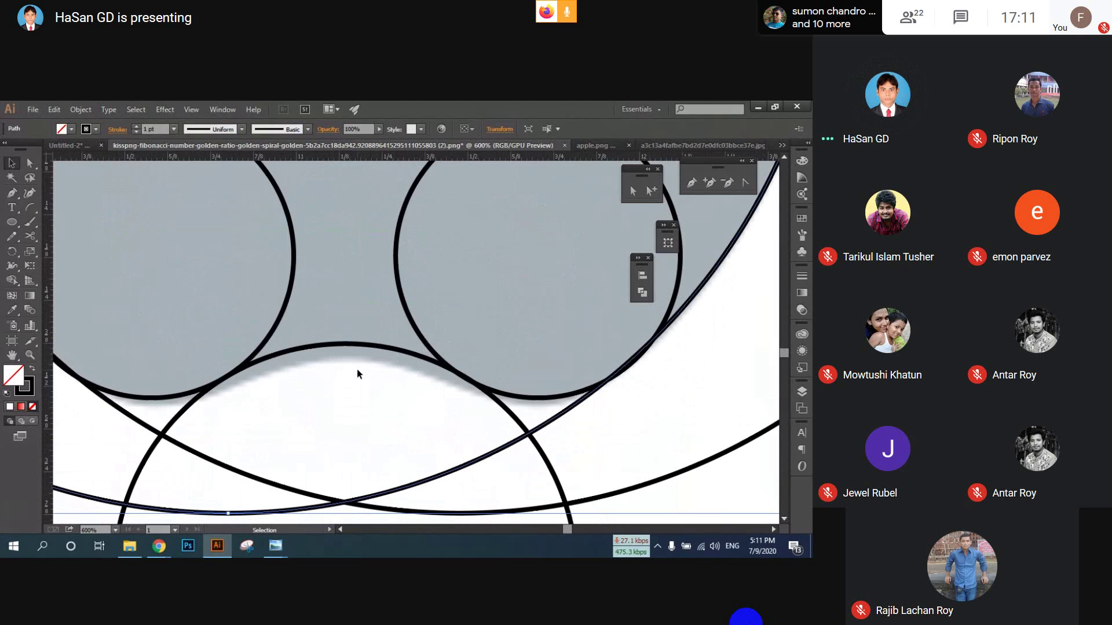
click(349, 345)
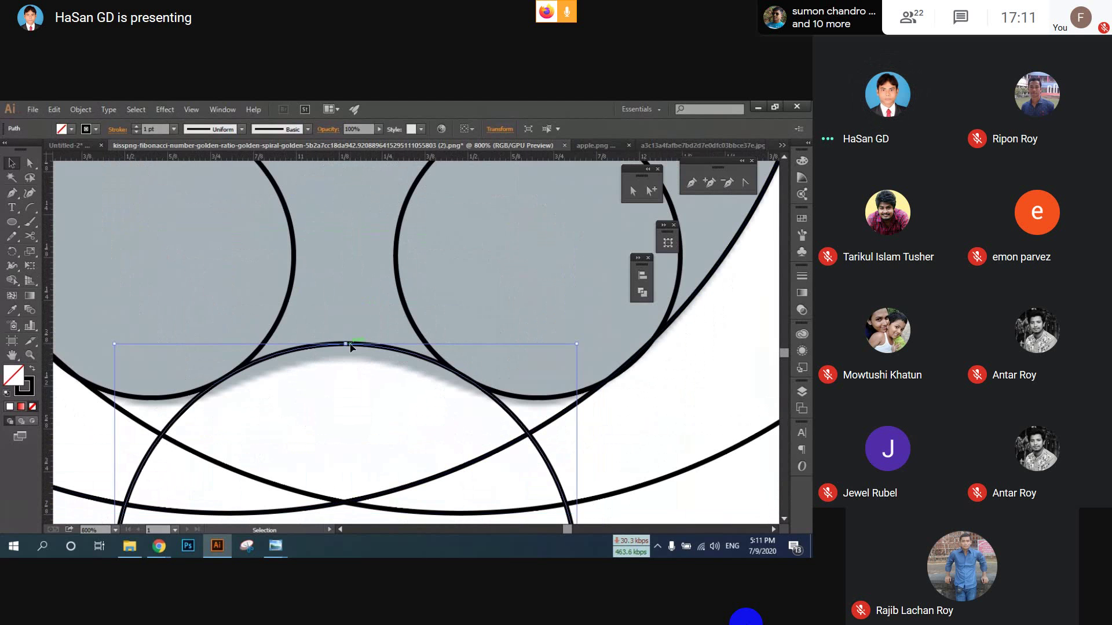
scroll(350, 346, up, 3)
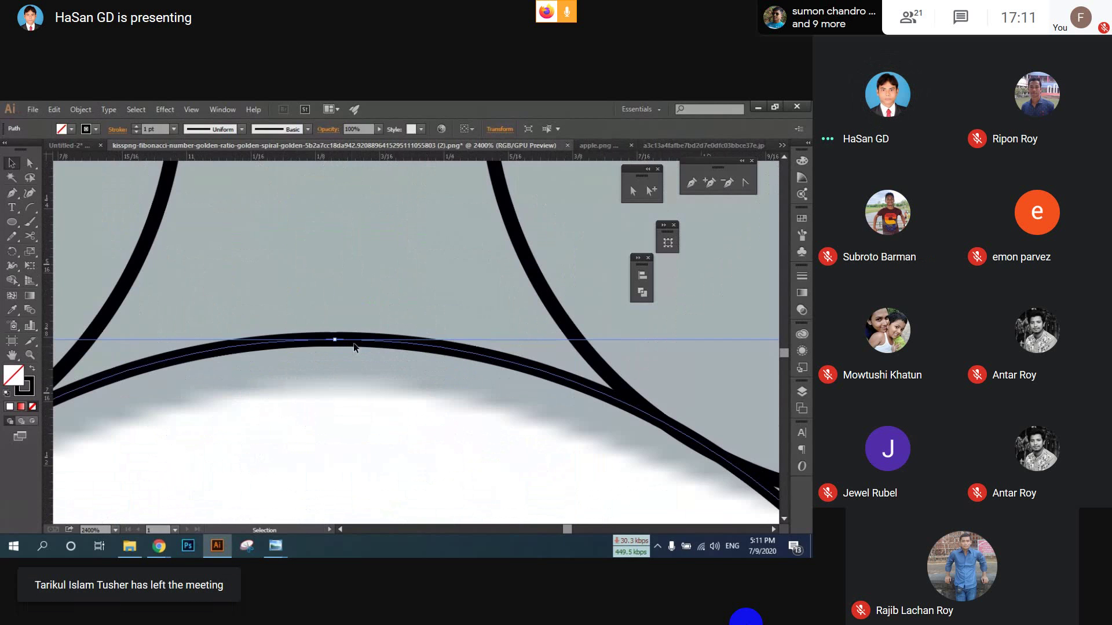
drag(354, 346, 357, 340)
- Fine-adjust the top notch circle so its lower arc touches both upper lobe circles
scroll(357, 341, down, 7)
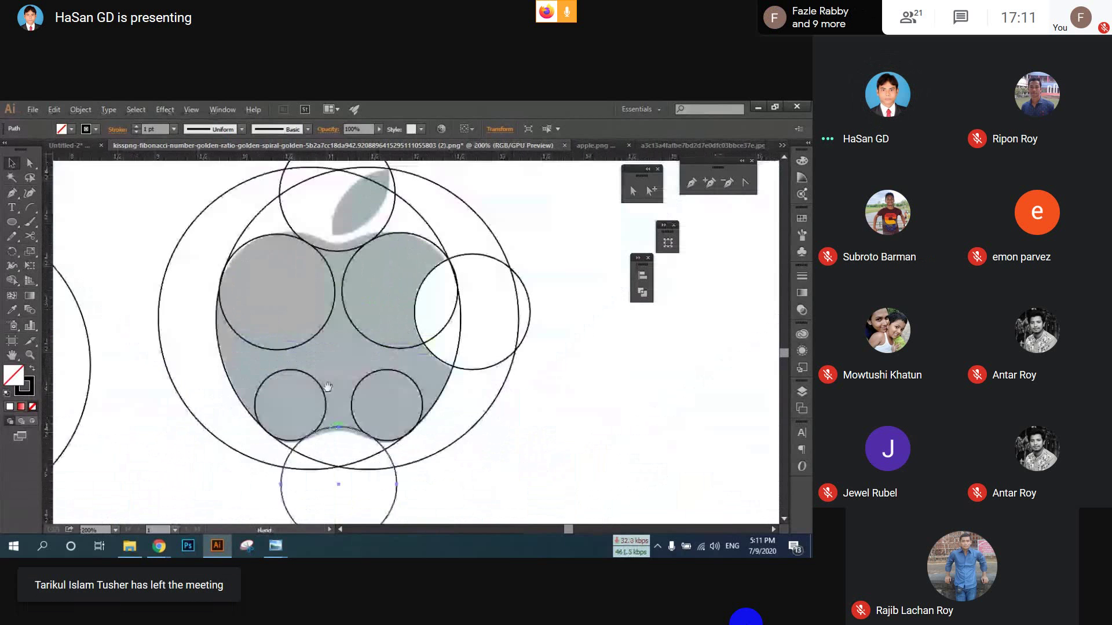
drag(318, 293, 327, 318)
scroll(327, 317, up, 4)
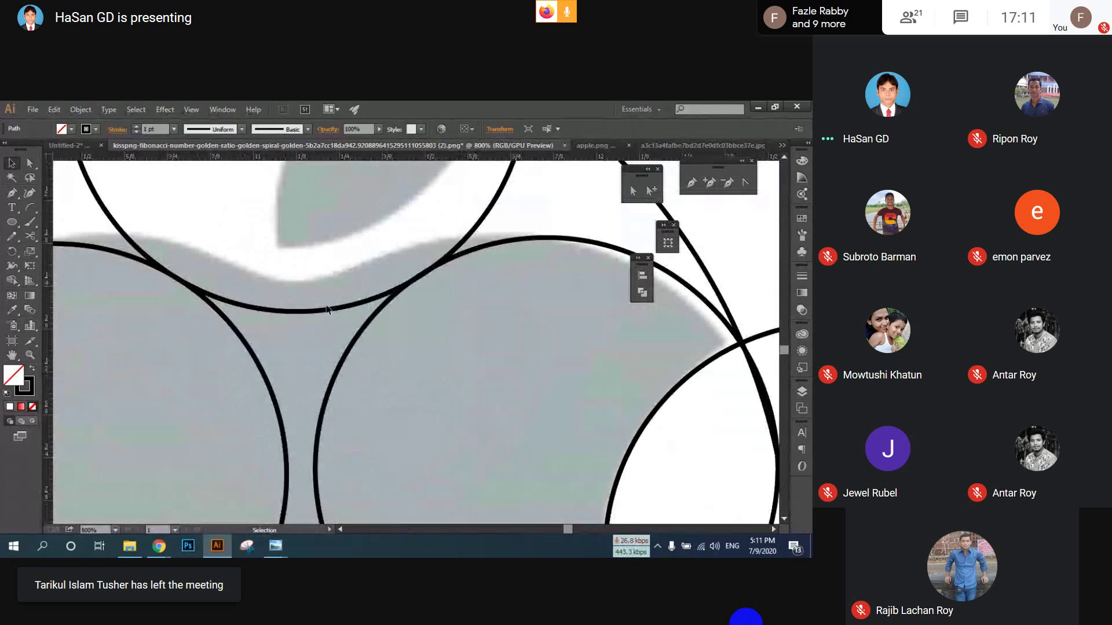
click(324, 312)
scroll(319, 315, up, 4)
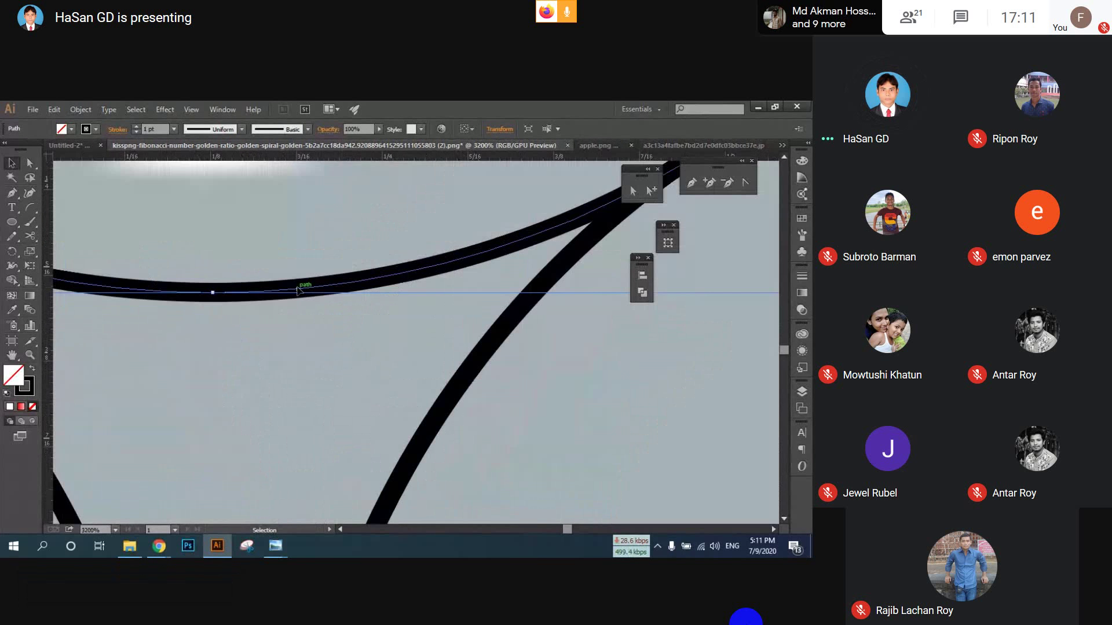
scroll(296, 292, down, 5)
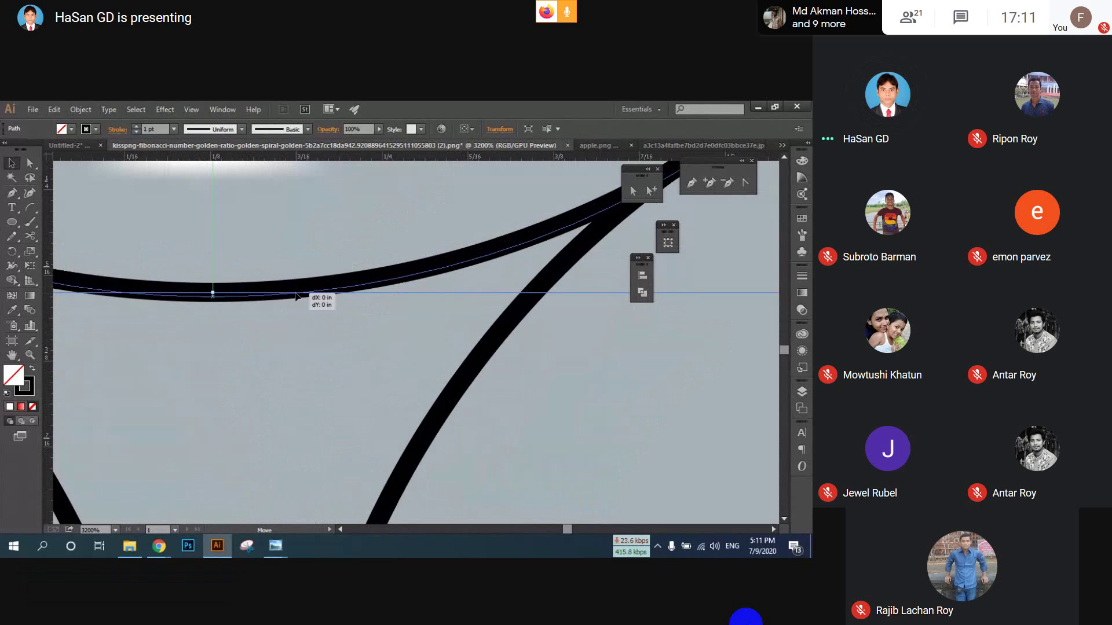
scroll(211, 311, down, 1)
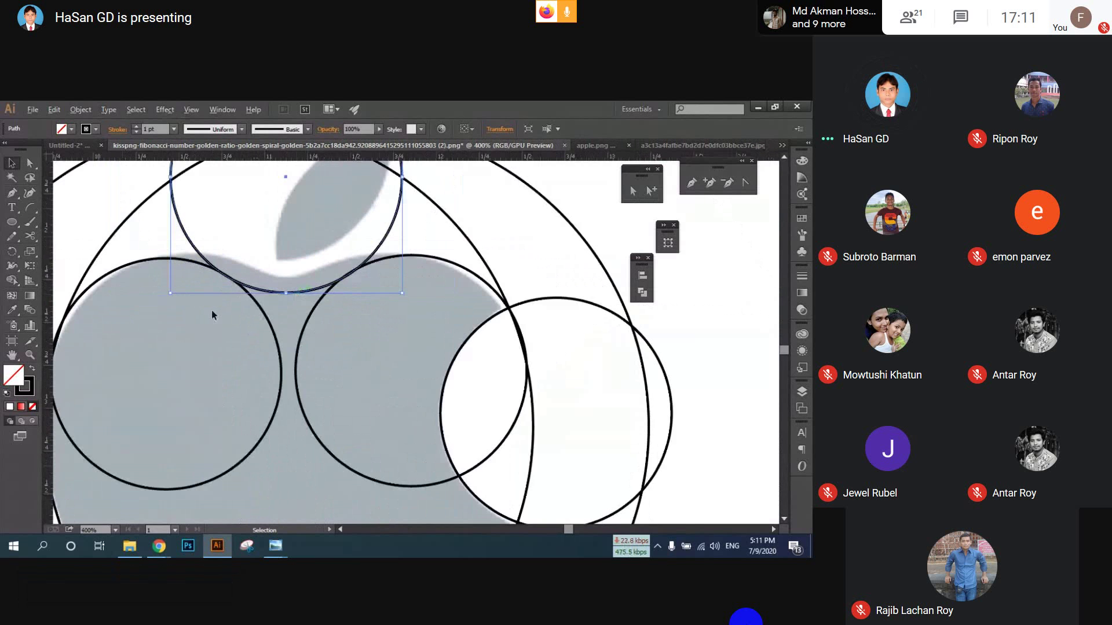
- Select all the apple's circles and remove the top notch circle and large-circle regions above the body with Shape Builder
scroll(211, 311, up, 3)
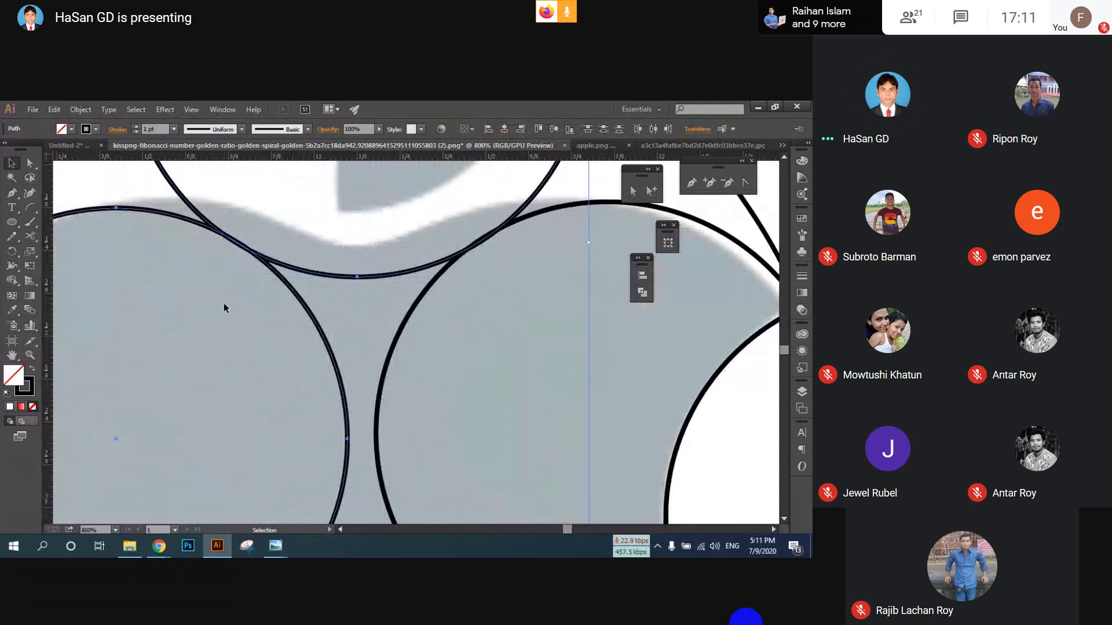
scroll(495, 249, up, 3)
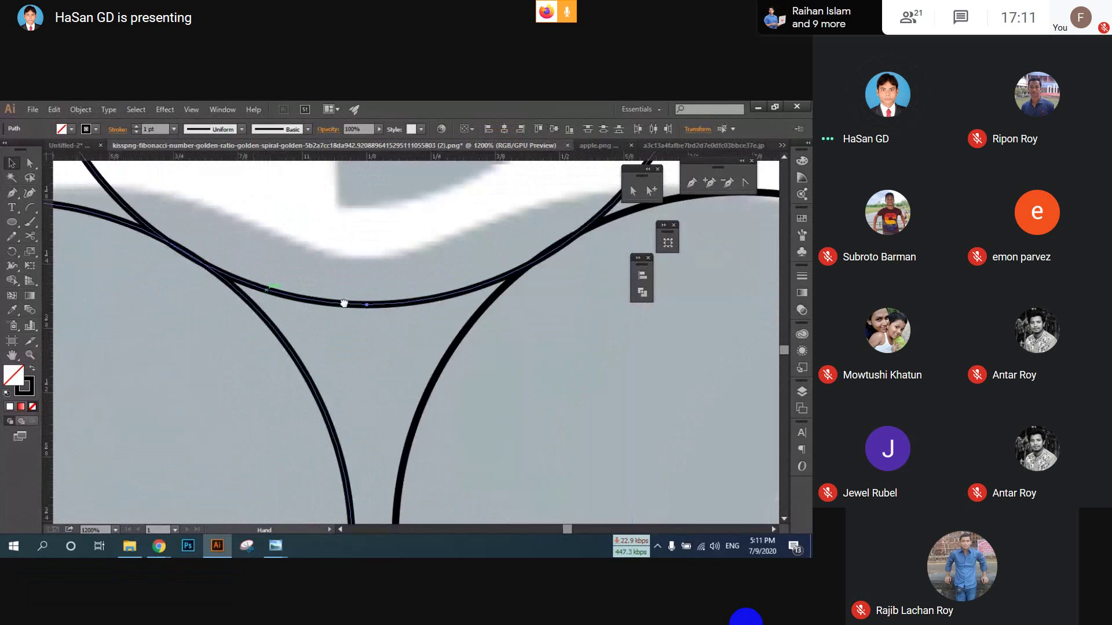
scroll(264, 265, down, 3)
scroll(158, 294, up, 4)
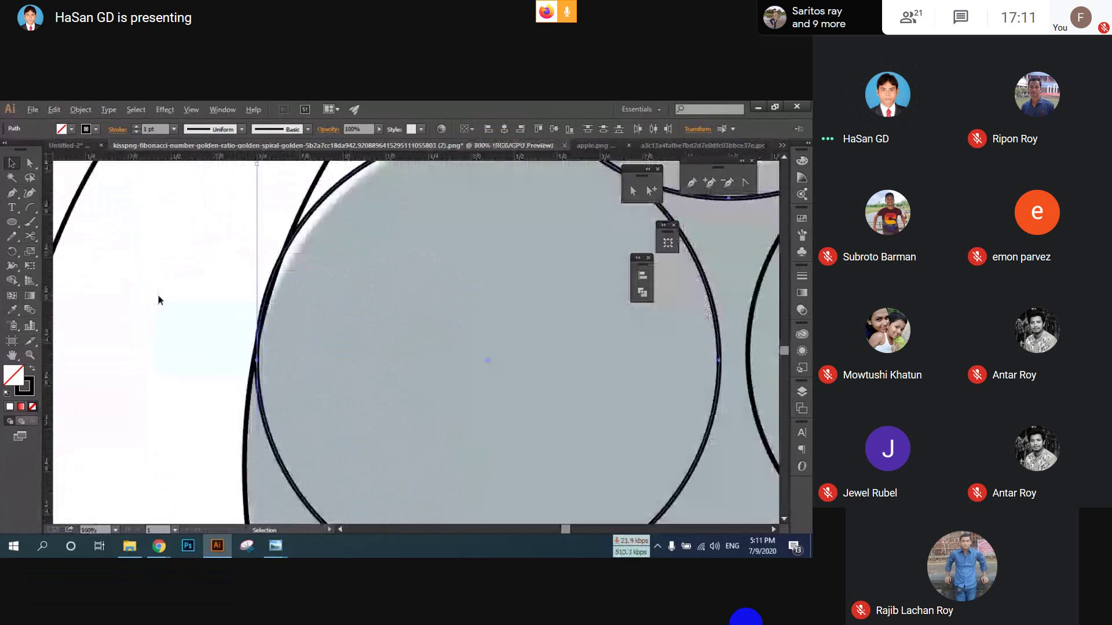
scroll(171, 302, down, 6)
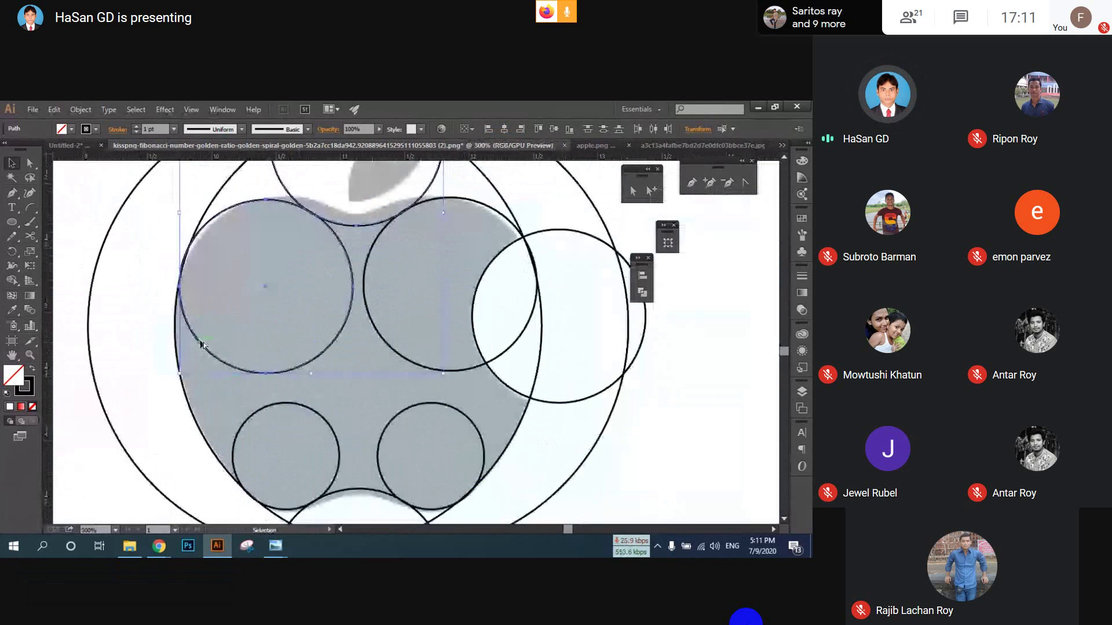
key(ctrl+a)
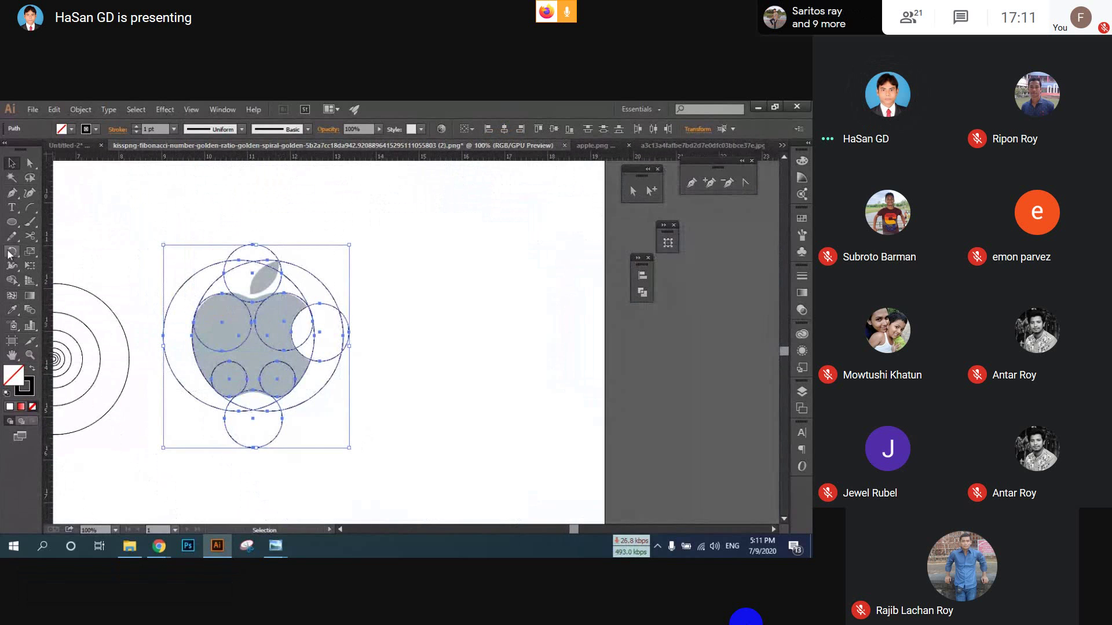
click(11, 280)
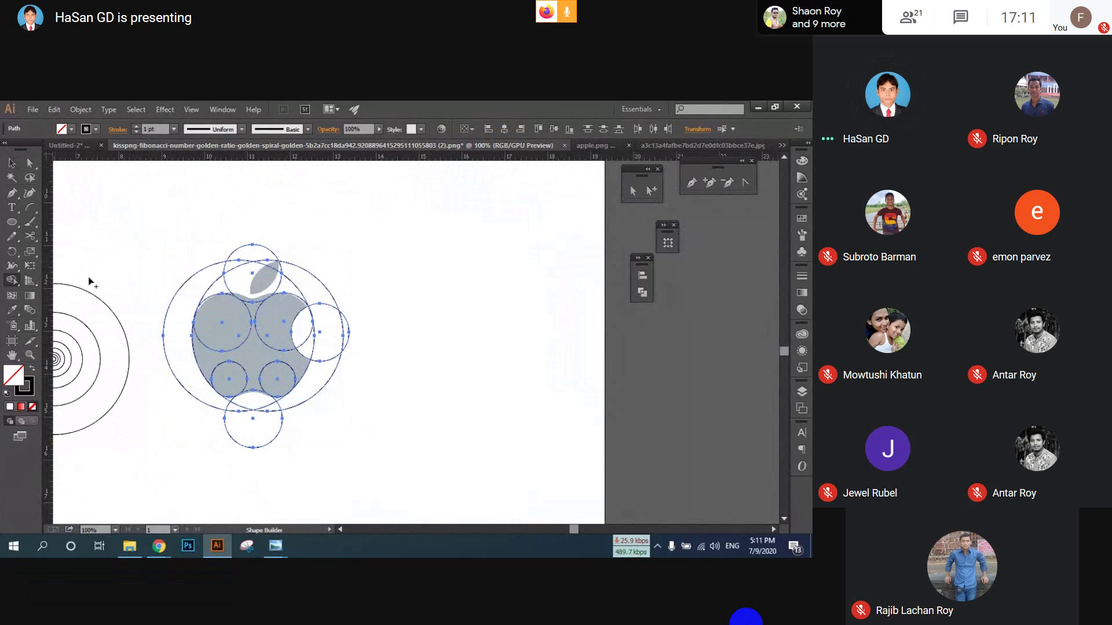
scroll(148, 290, up, 2)
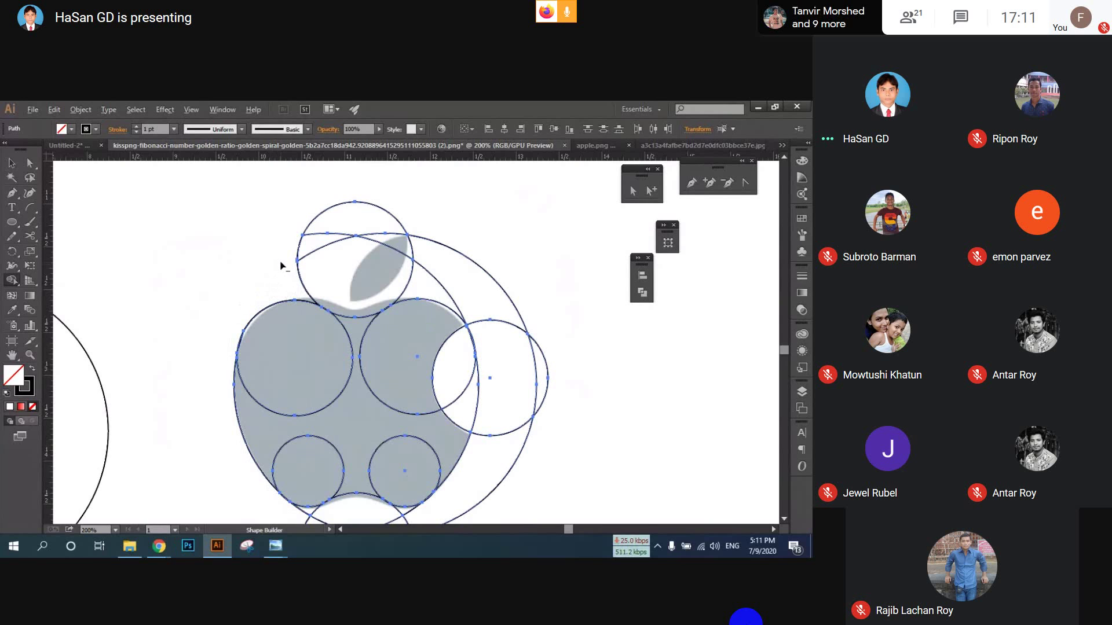
mouse_move(304, 261)
mouse_down()
mouse_move(342, 246)
mouse_move(356, 216)
mouse_up()
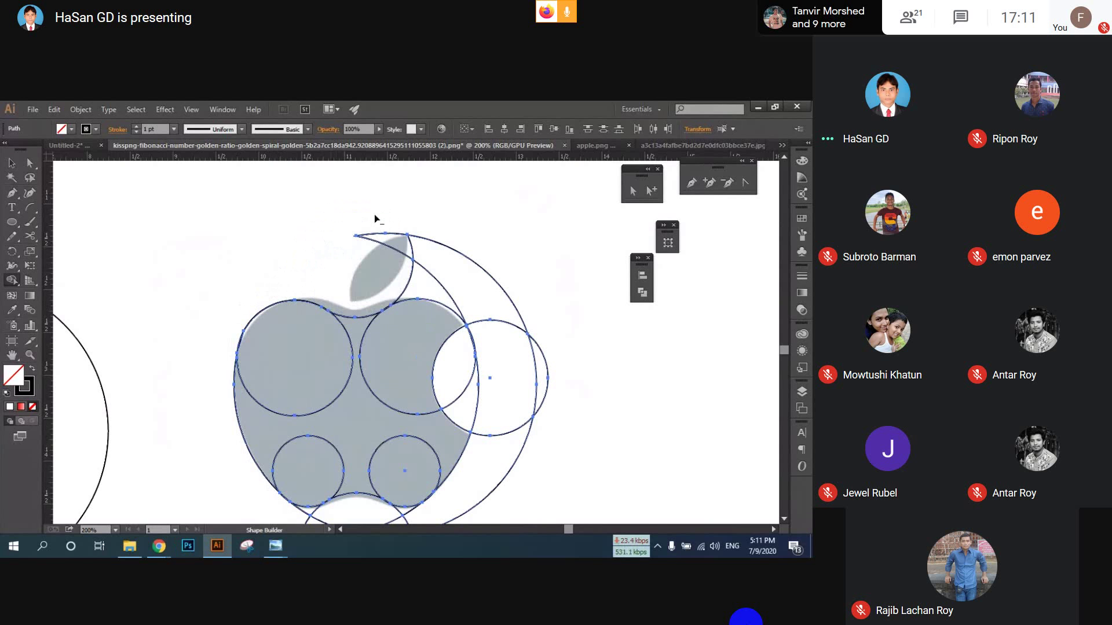
alt+click(394, 258)
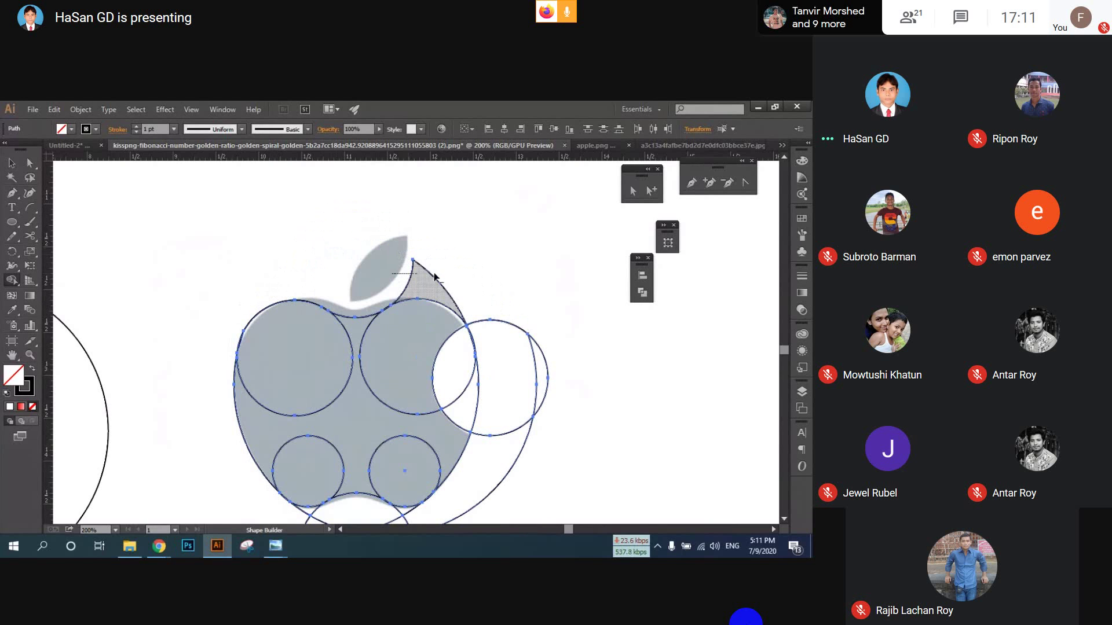
- Remove the bite circle and the surplus large-circle regions on the apple's right side with Shape Builder
scroll(509, 249, down, 2)
alt+click(524, 342)
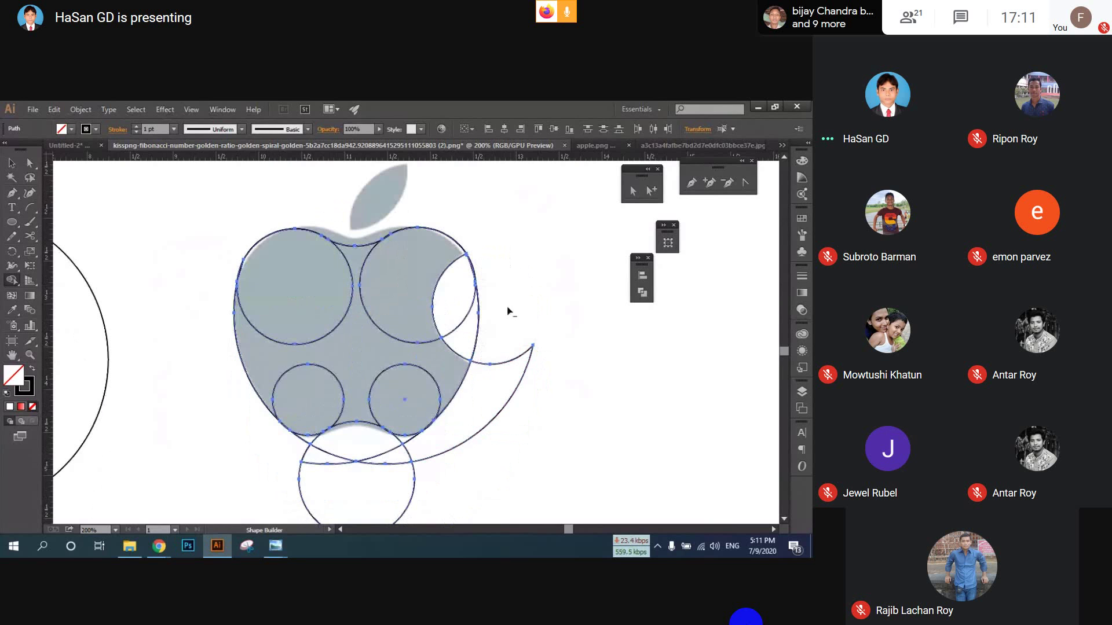
alt+click(468, 297)
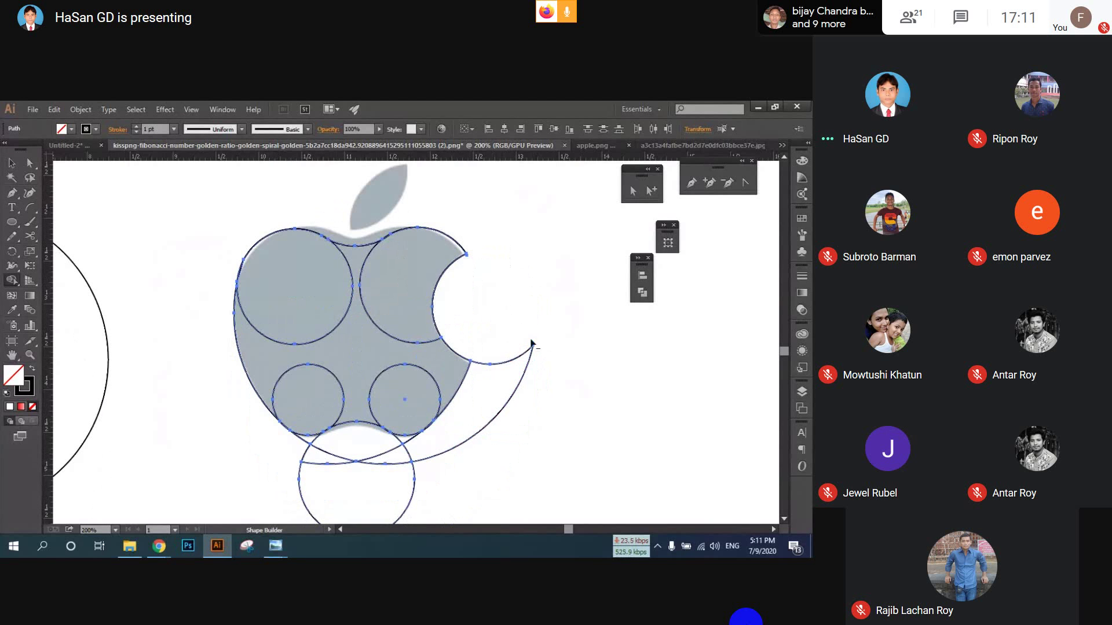
alt+click(458, 420)
- Remove the surplus bottom notch circle and large-circle regions below the apple's base with Shape Builder
scroll(450, 411, down, 2)
drag(288, 360, 425, 375)
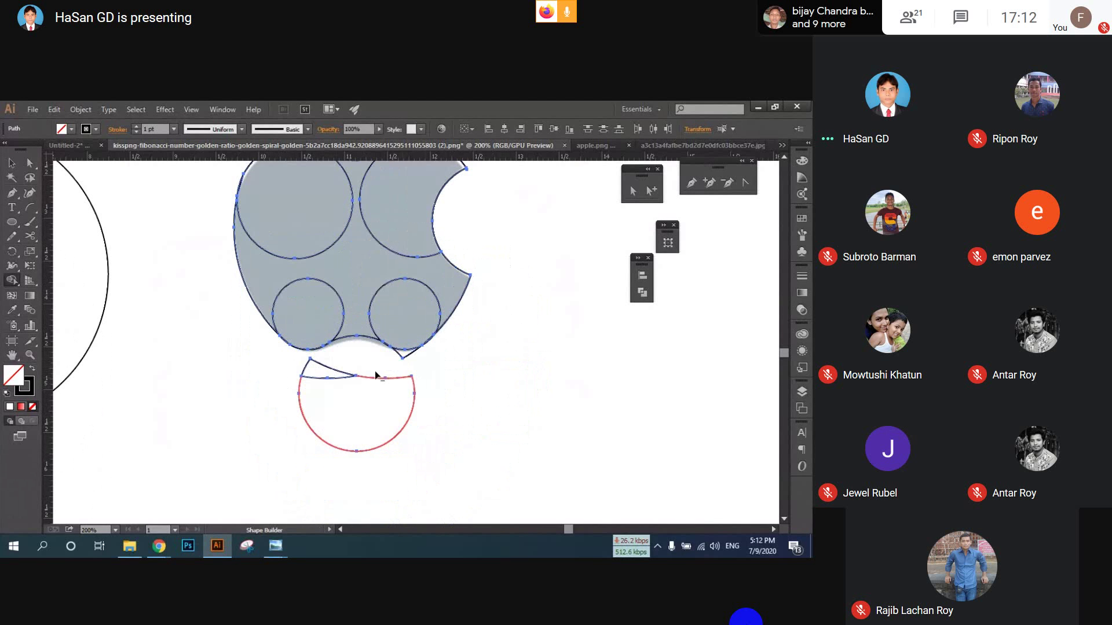
alt+click(392, 398)
alt+click(315, 365)
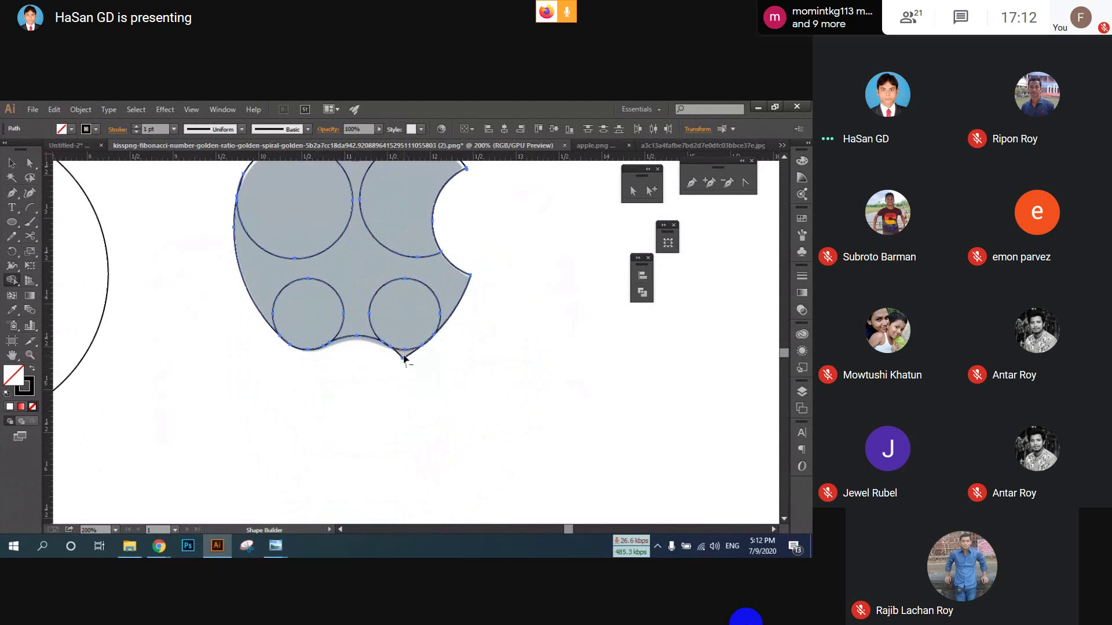
scroll(403, 357, up, 3)
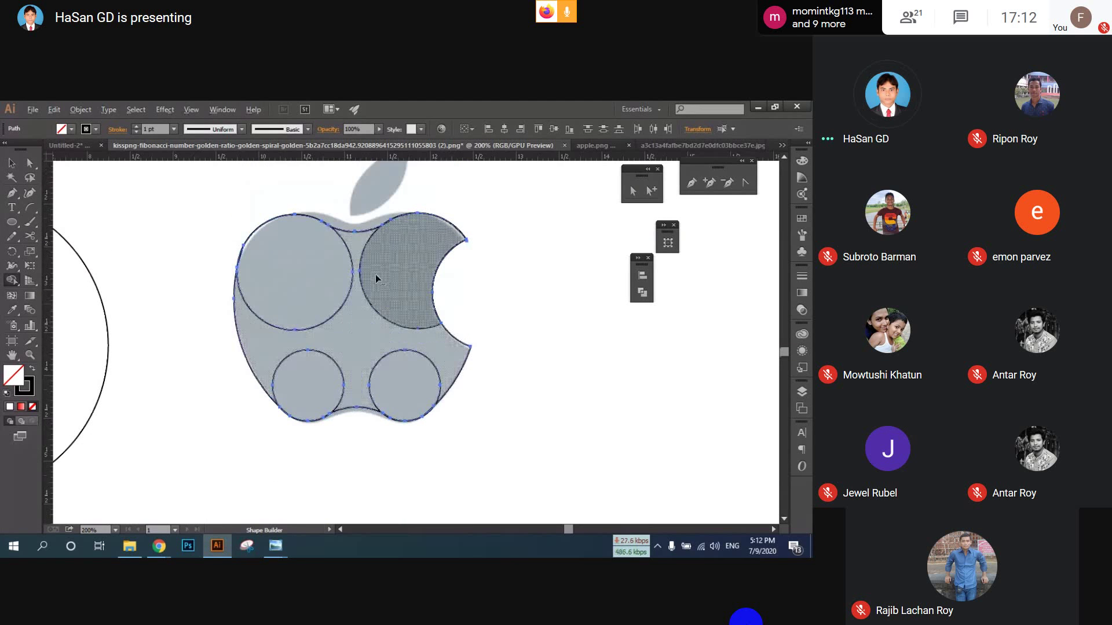
mouse_move(380, 271)
mouse_down()
mouse_move(318, 283)
mouse_move(330, 359)
mouse_move(401, 373)
mouse_up()
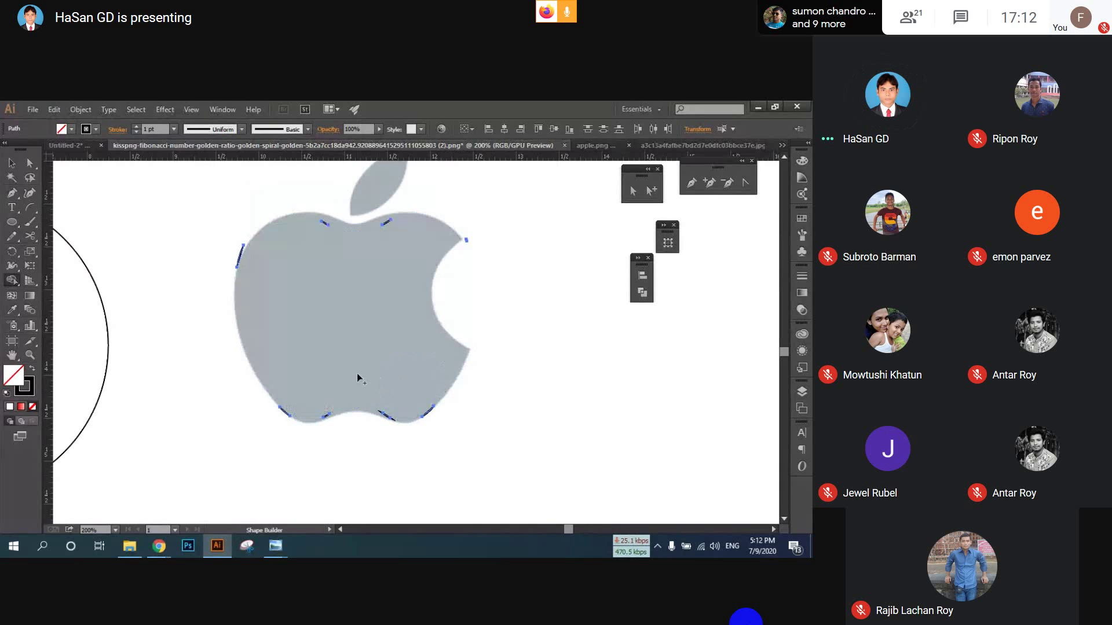
key(v)
key(ctrl+z)
- Merge the four inner circle regions and the surrounding area into a single apple body shape with Shape Builder
key(shift+m)
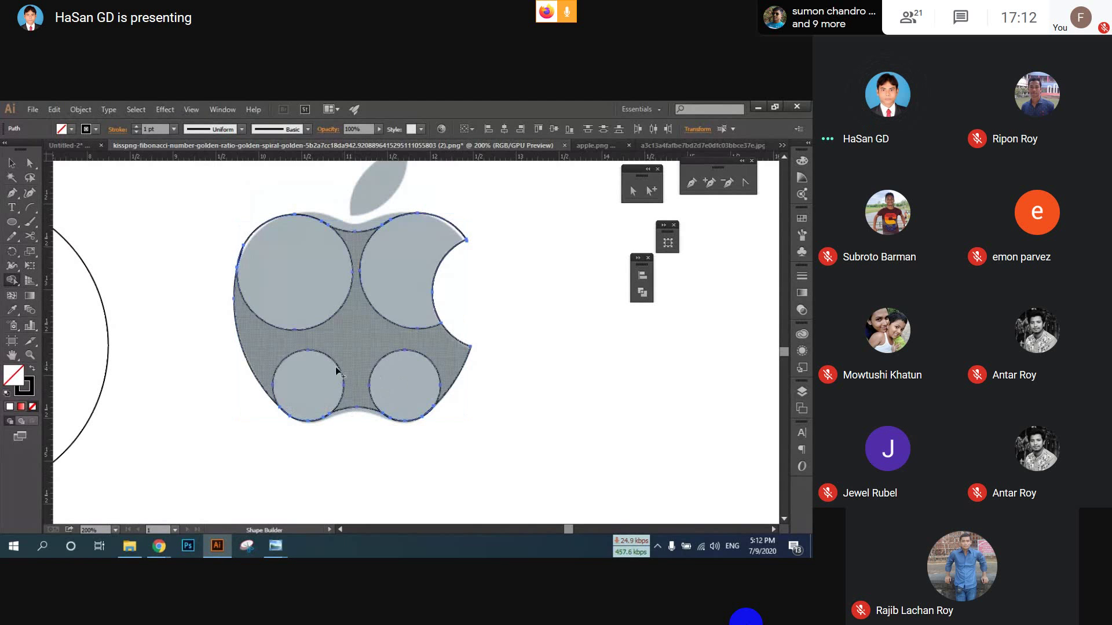
mouse_move(379, 263)
mouse_down()
mouse_move(356, 262)
mouse_move(294, 319)
mouse_move(391, 390)
mouse_move(332, 382)
mouse_up()
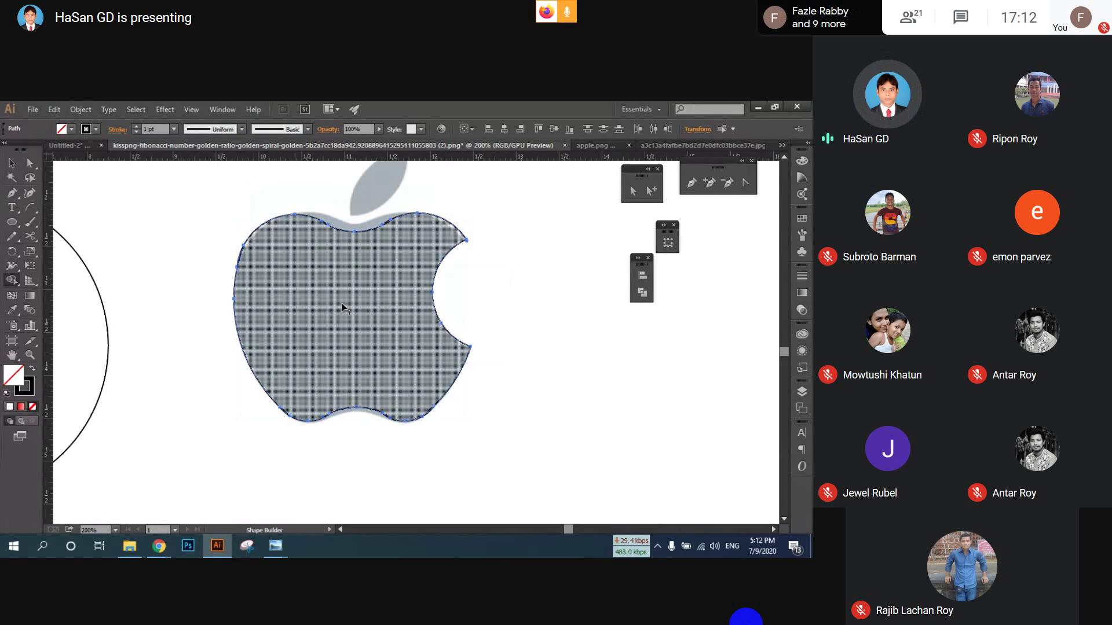
key(ctrl+minus)
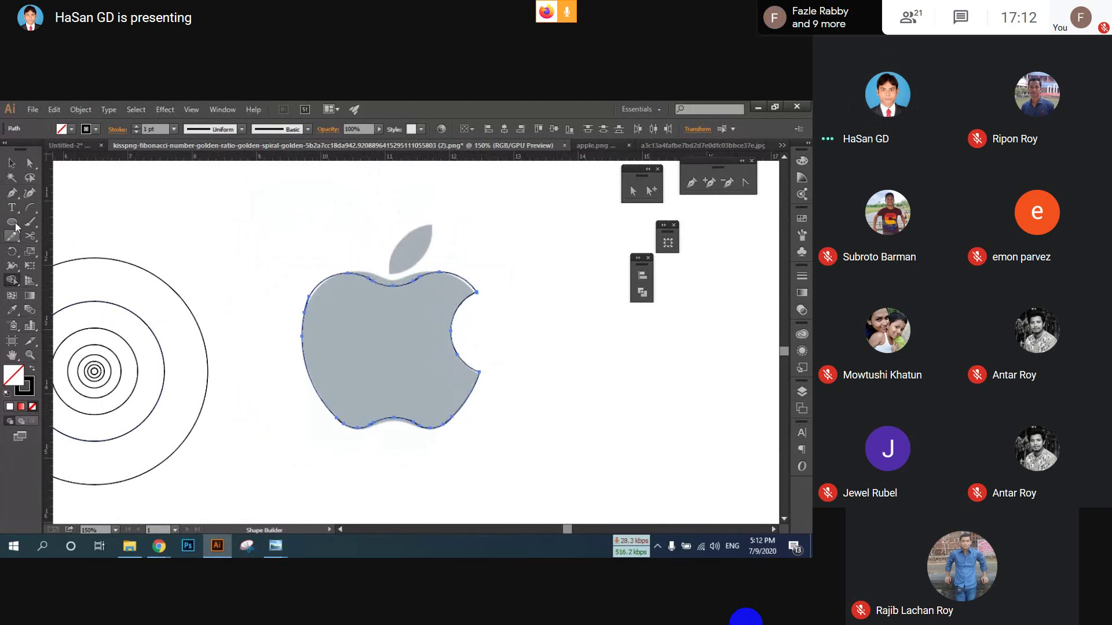
- Place two equal copies of a golden-ratio circle so their overlap matches the leaf on the reference apple
click(12, 163)
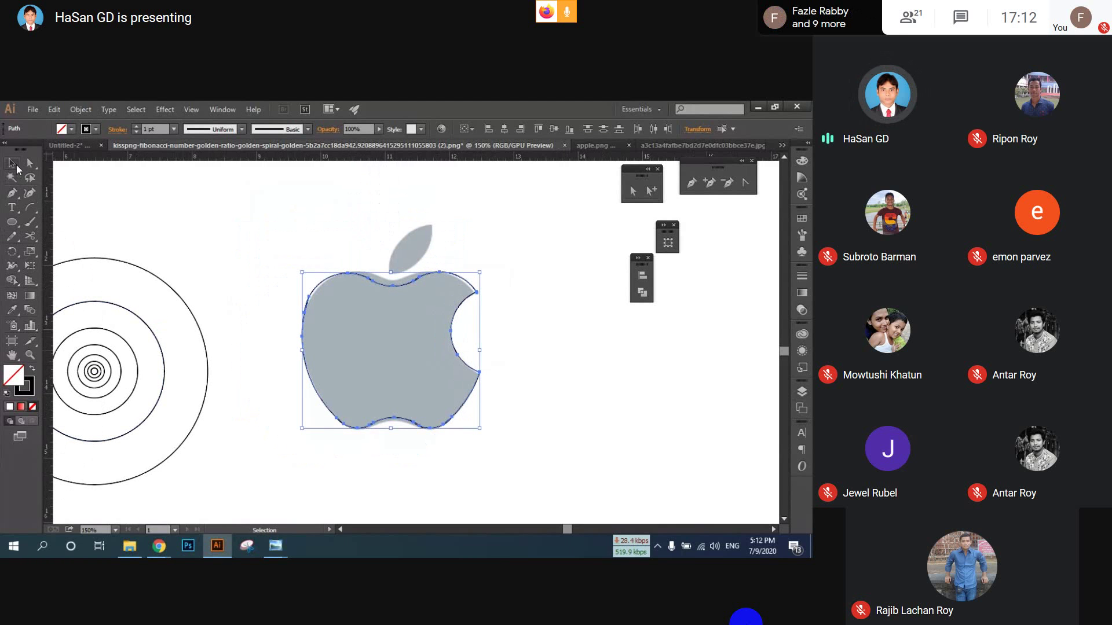
click(138, 368)
drag(138, 367, 520, 378)
scroll(441, 235, up, 3)
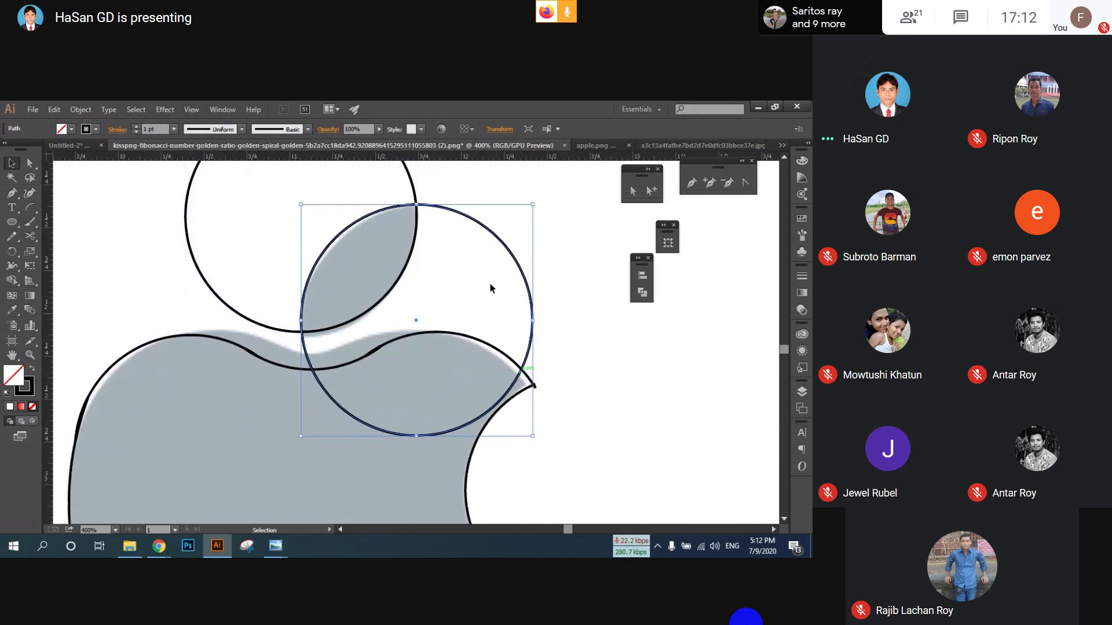
- Select both leaf circles and remove everything outside their overlap with Shape Builder, keeping only the leaf shape
shift+click(405, 256)
click(12, 280)
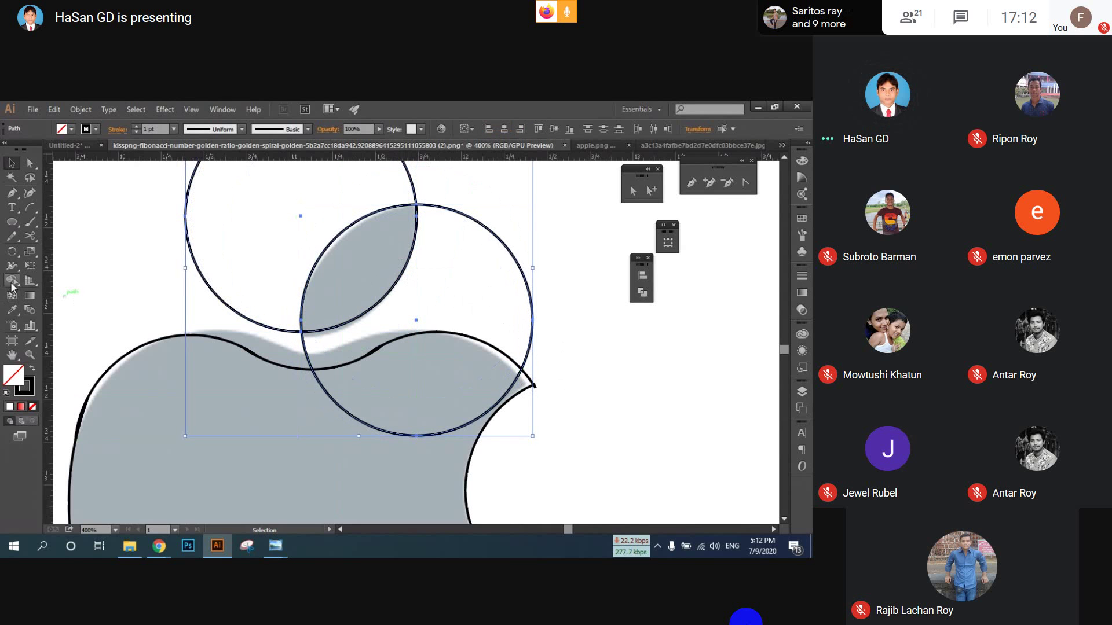
drag(355, 190, 457, 234)
key(v)
key(ctrl+1)
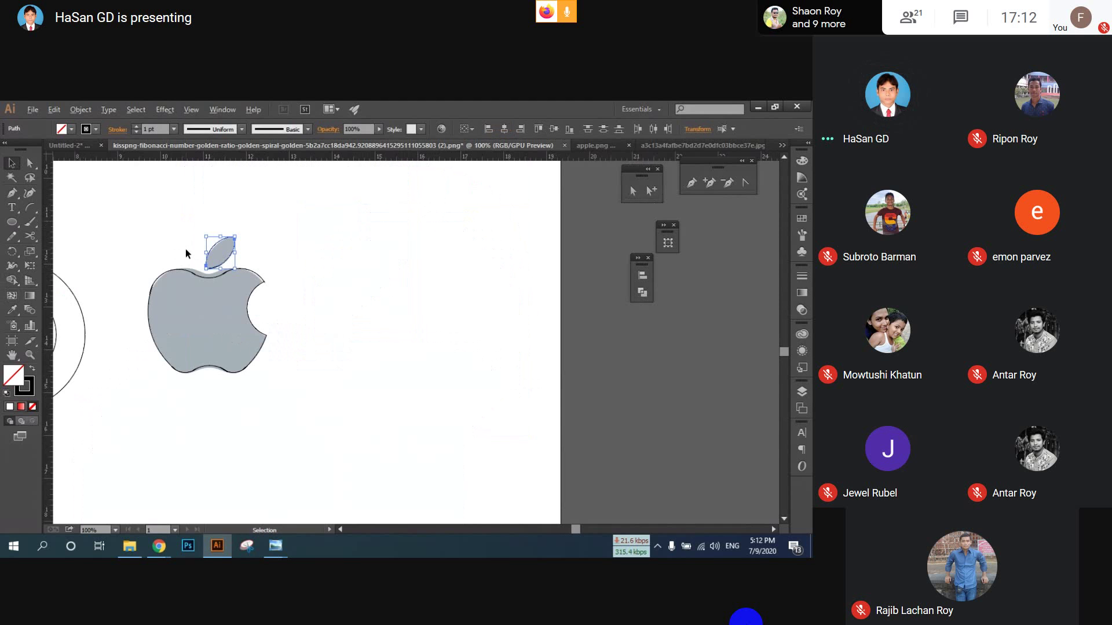
click(197, 220)
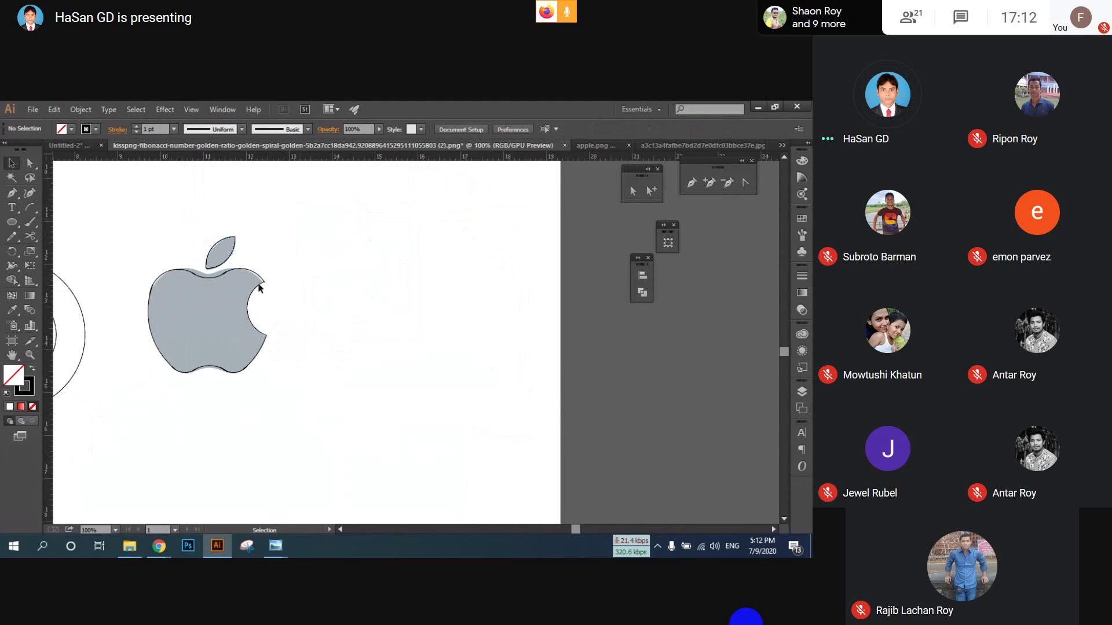
- Duplicate the apple body and leaf outlines onto the blank area to the right of the reference image
click(199, 277)
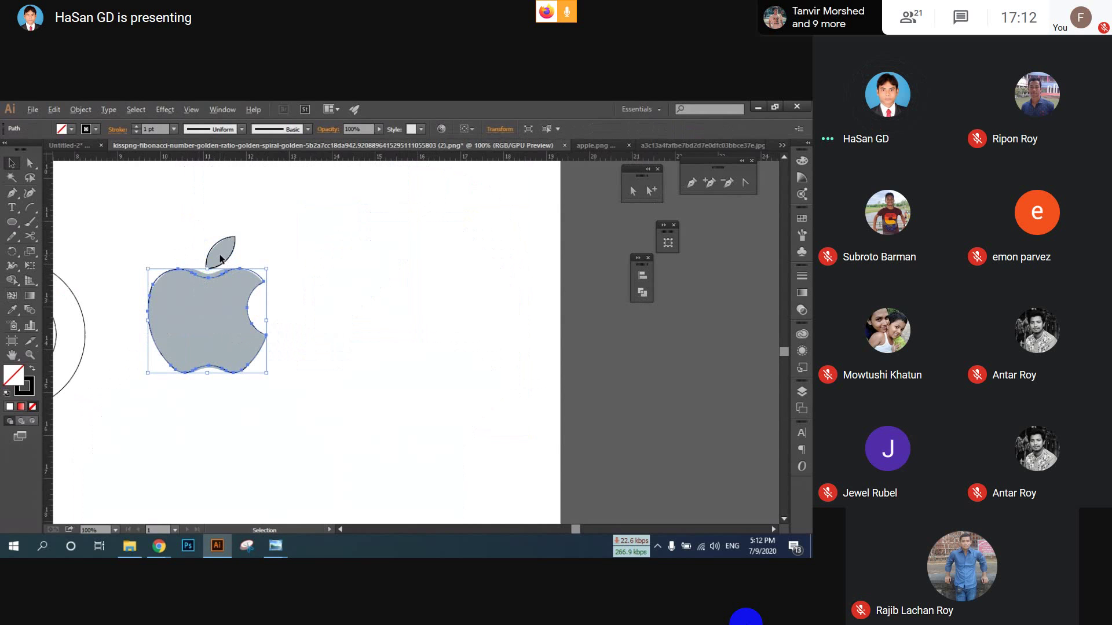
shift+click(212, 244)
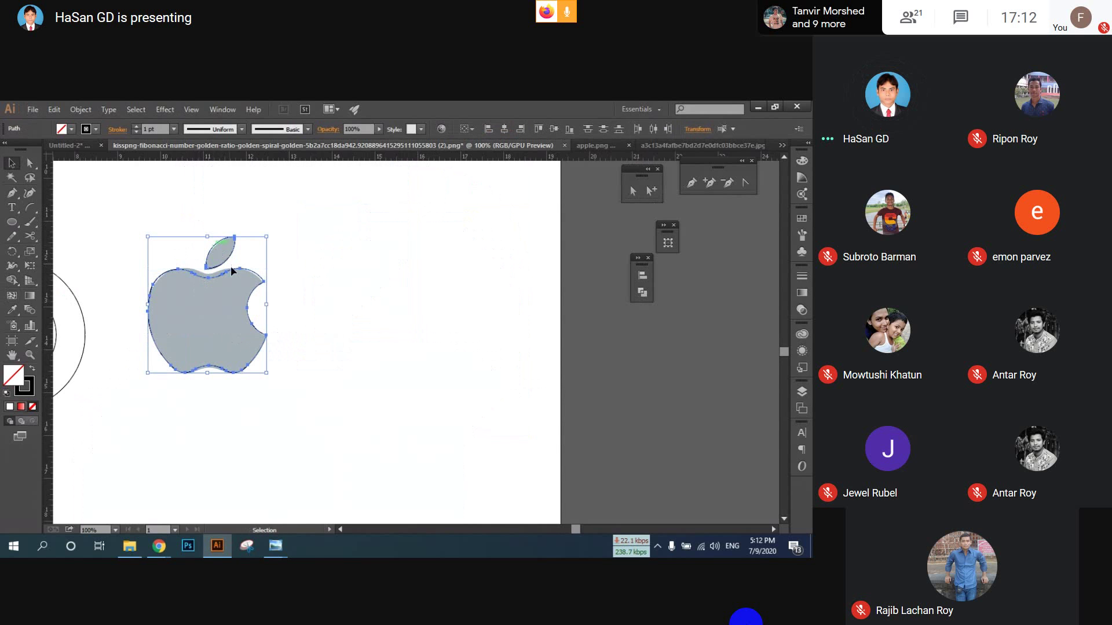
drag(268, 272, 482, 266)
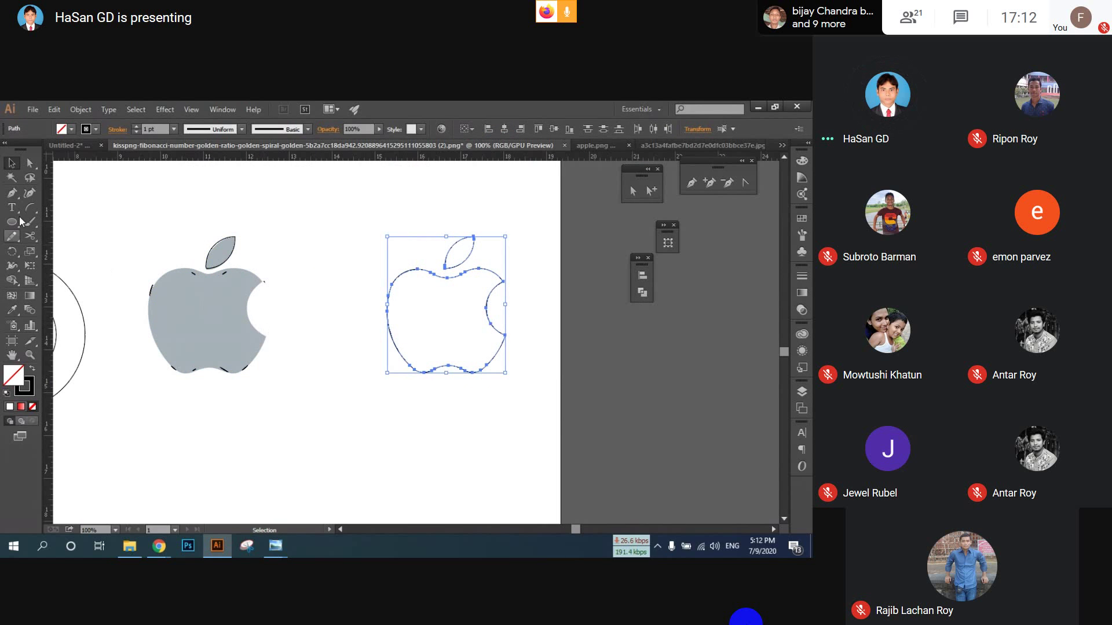
- Swap fill and stroke on the copied apple and leaf to give them a solid black fill without an outline
click(62, 129)
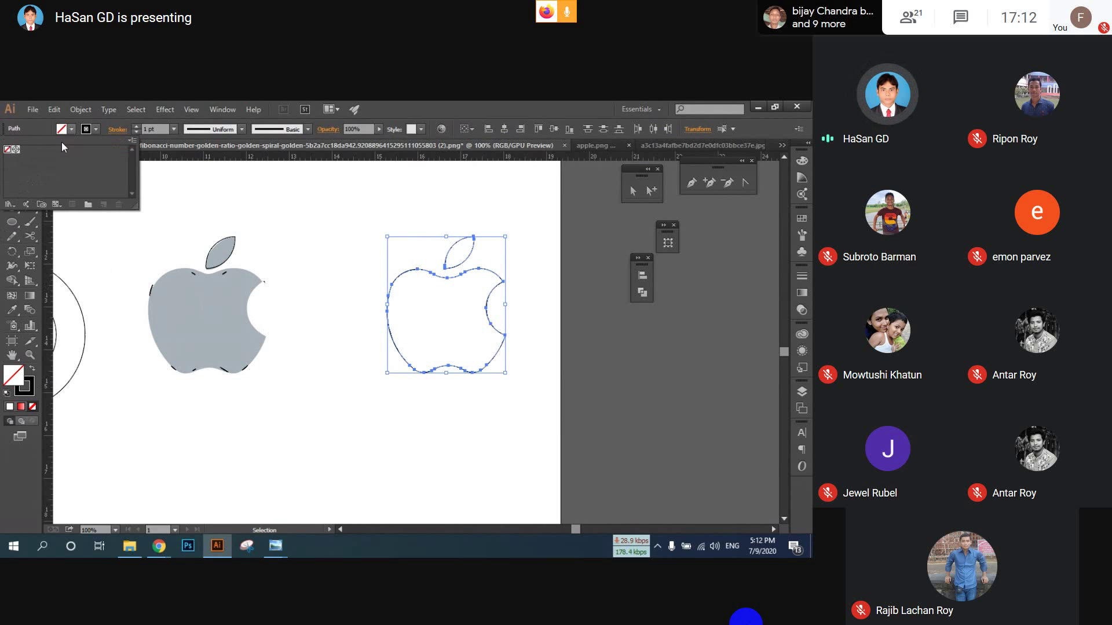
click(18, 380)
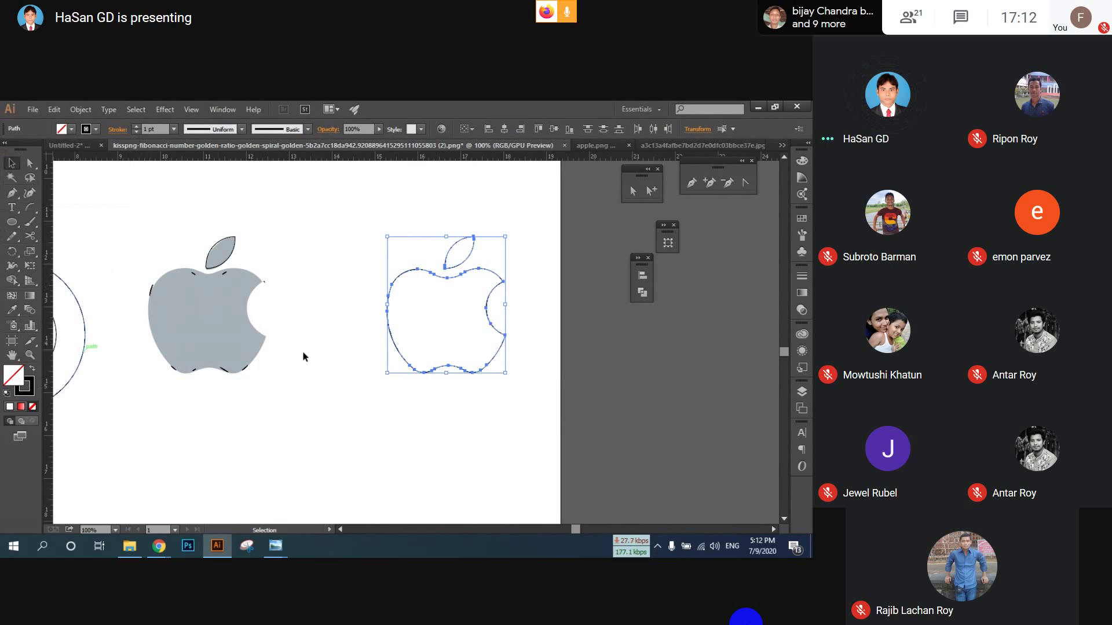
click(32, 369)
click(400, 418)
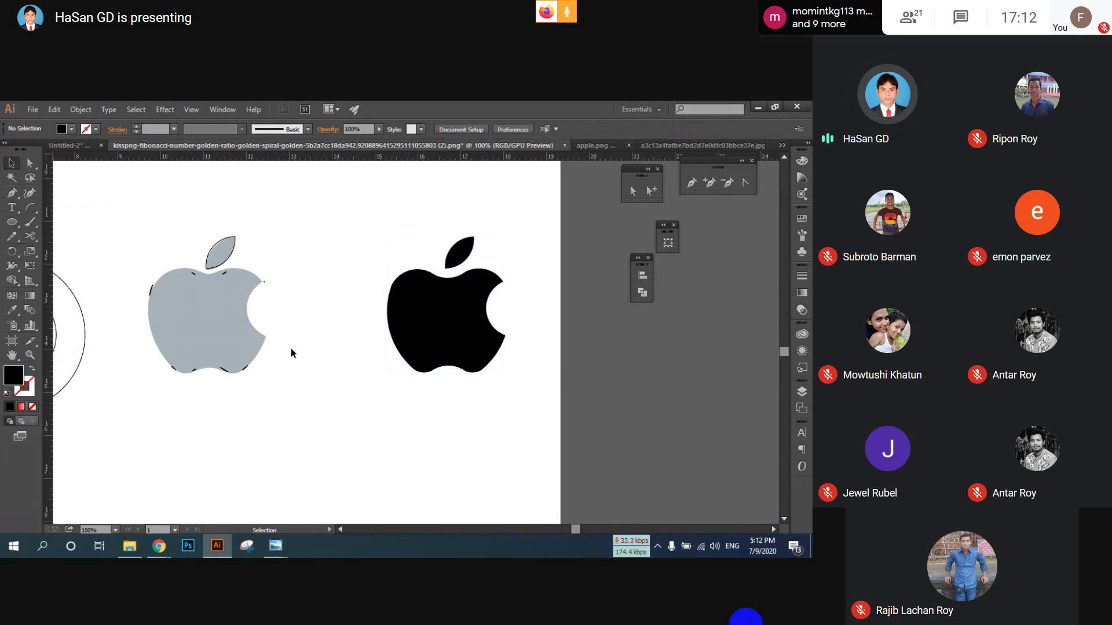
- Delete the original apple and leaf outlines lying over the grey reference image
drag(166, 228, 249, 443)
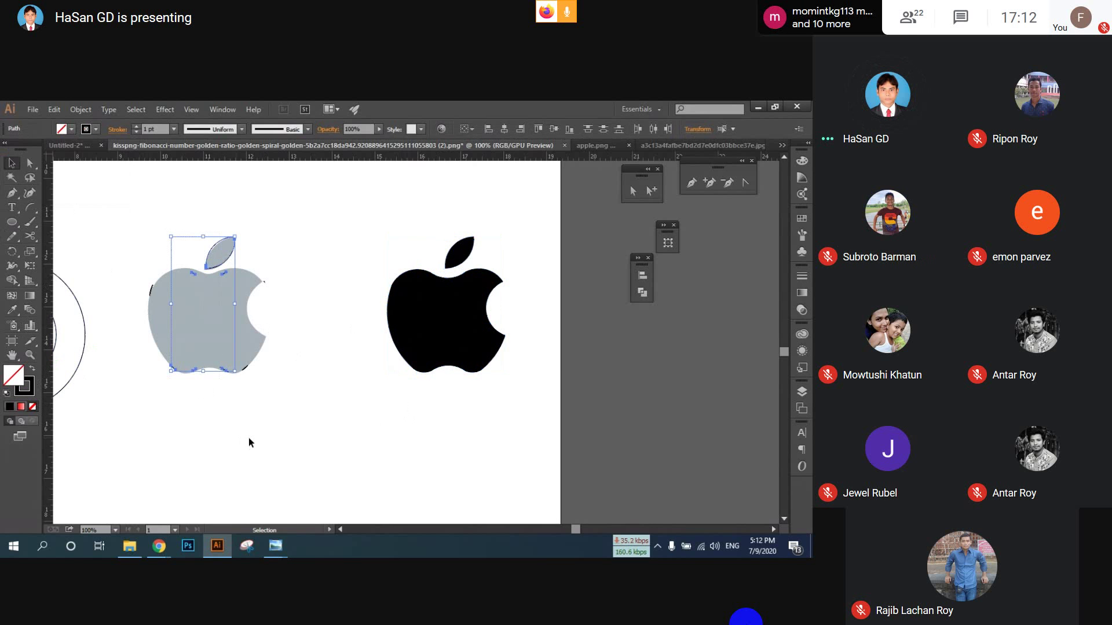
click(126, 243)
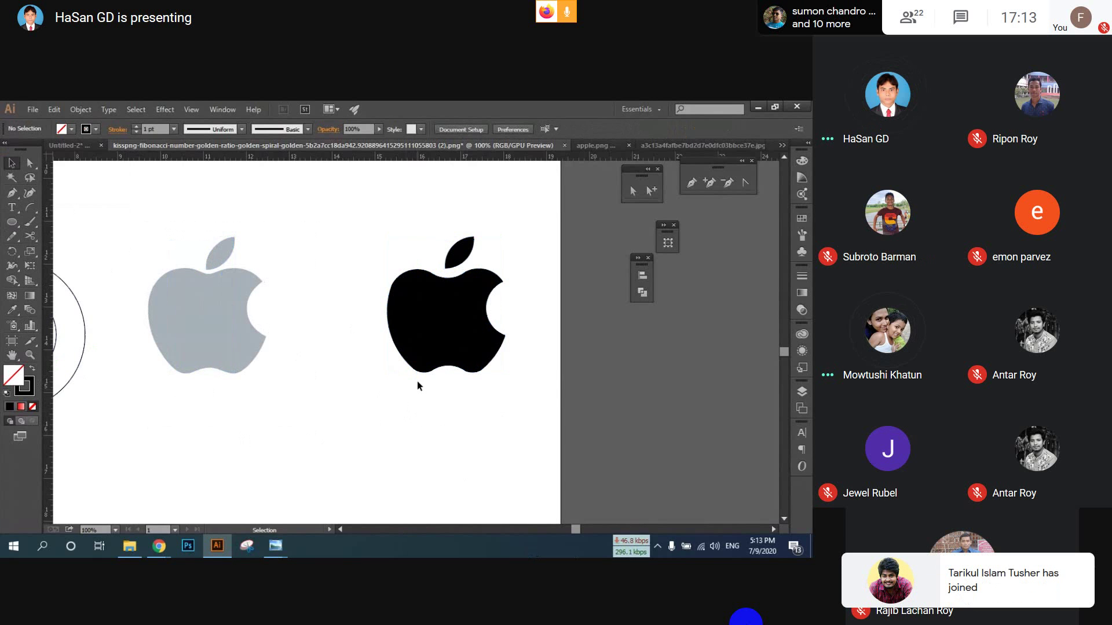
key(alt)
- Move the black apple logo with its leaf to the blank space below and left of the golden-ratio circles
drag(387, 415, 504, 417)
drag(594, 402, 229, 362)
scroll(190, 434, up, 3)
scroll(186, 417, down, 2)
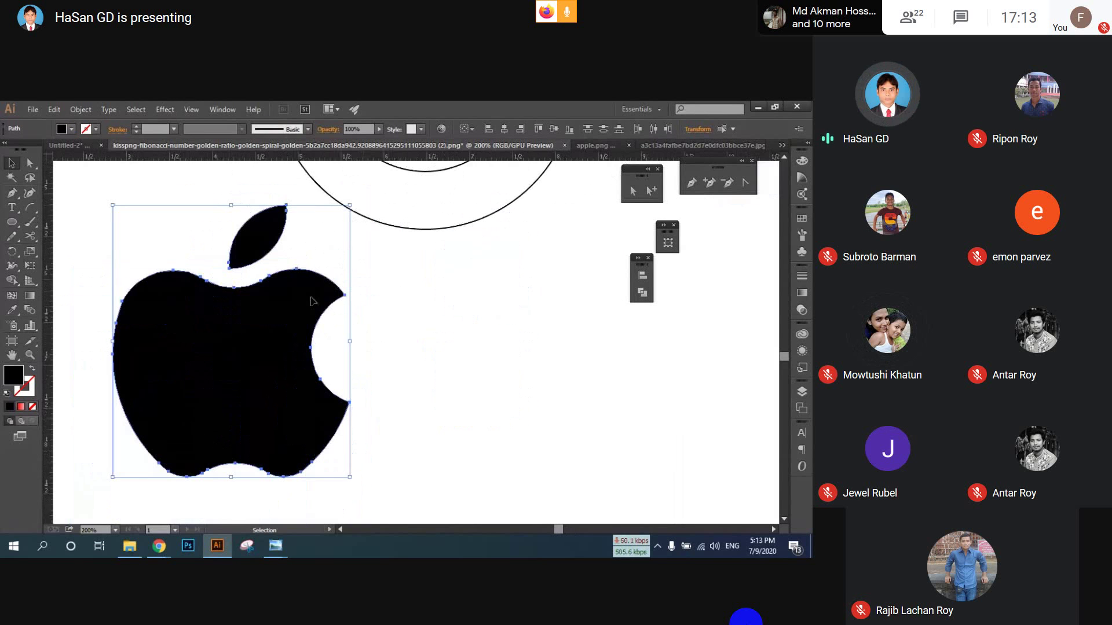
- Open the IMG5 reference from New Volume (I:) in Windows Photo Viewer and examine the Twitter logo's circle construction
click(130, 547)
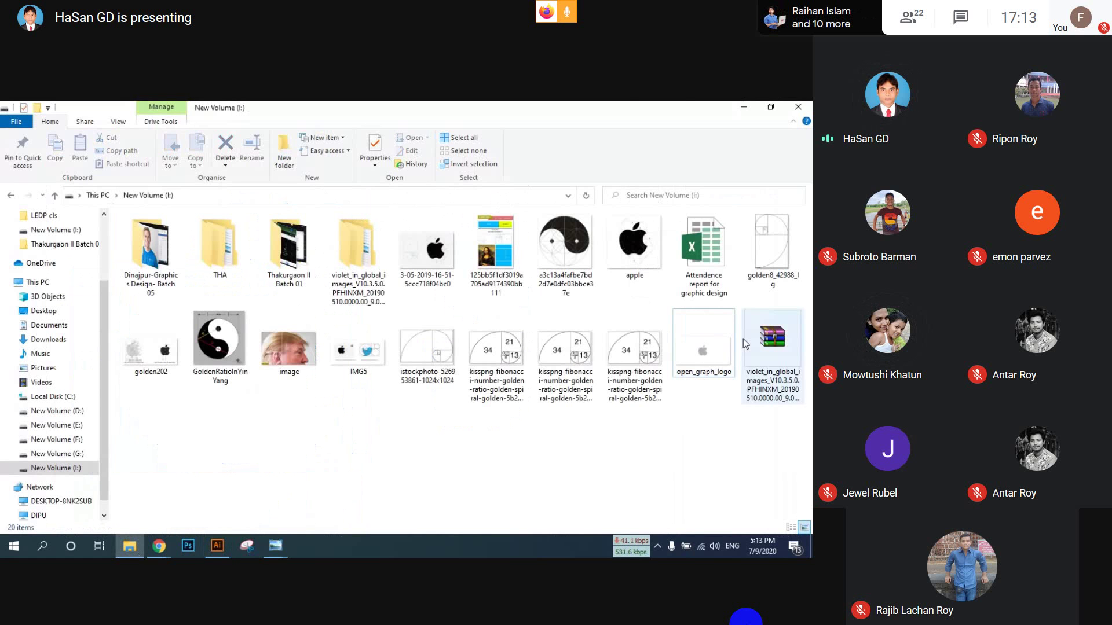
double_click(347, 351)
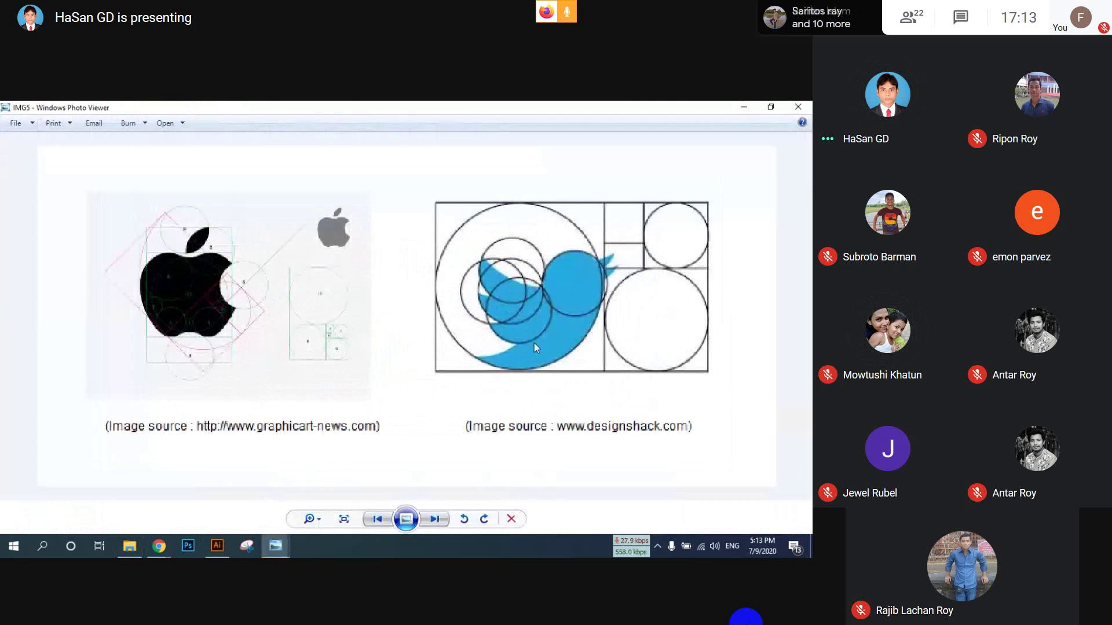
scroll(534, 342, up, 2)
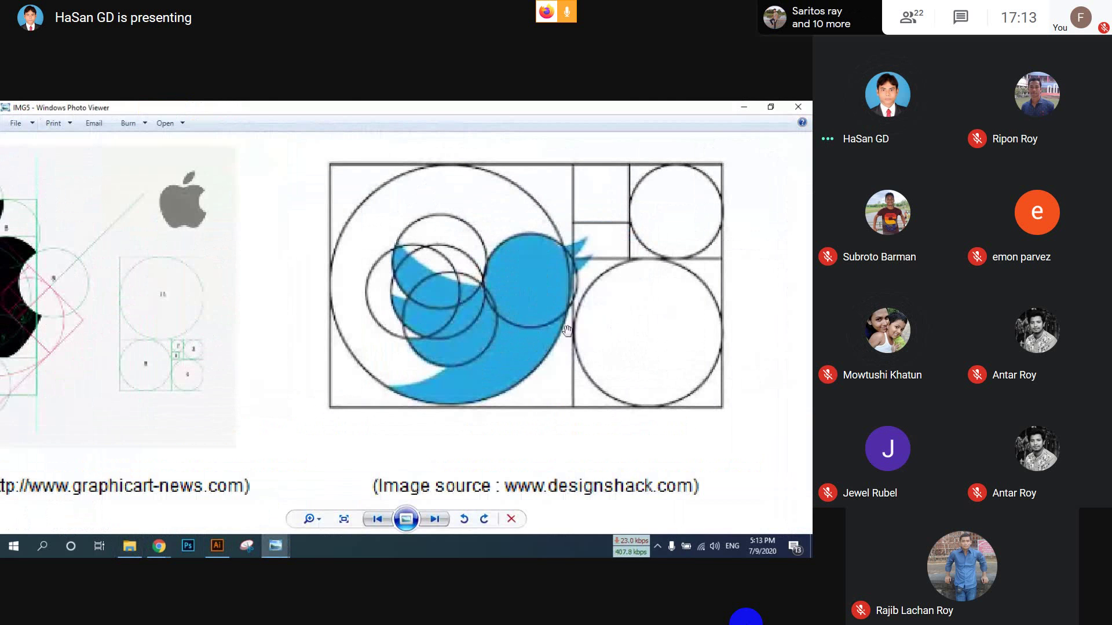
- Switch from the IMG5 reference to the Google Meet call in Chrome and stop presenting the screen
scroll(567, 329, down, 2)
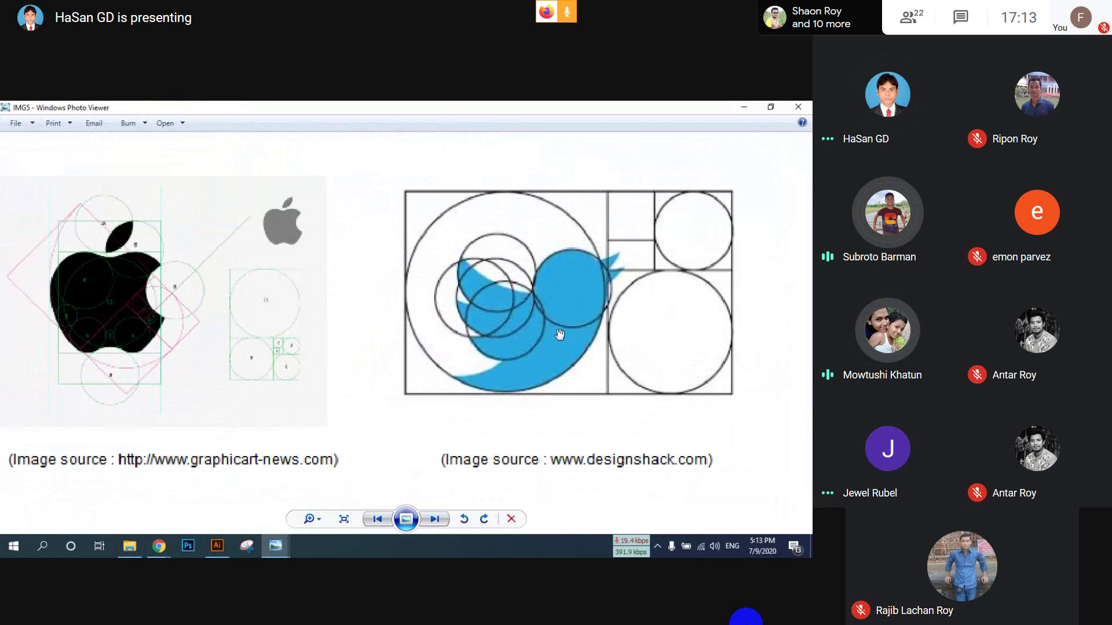
mouse_move(746, 618)
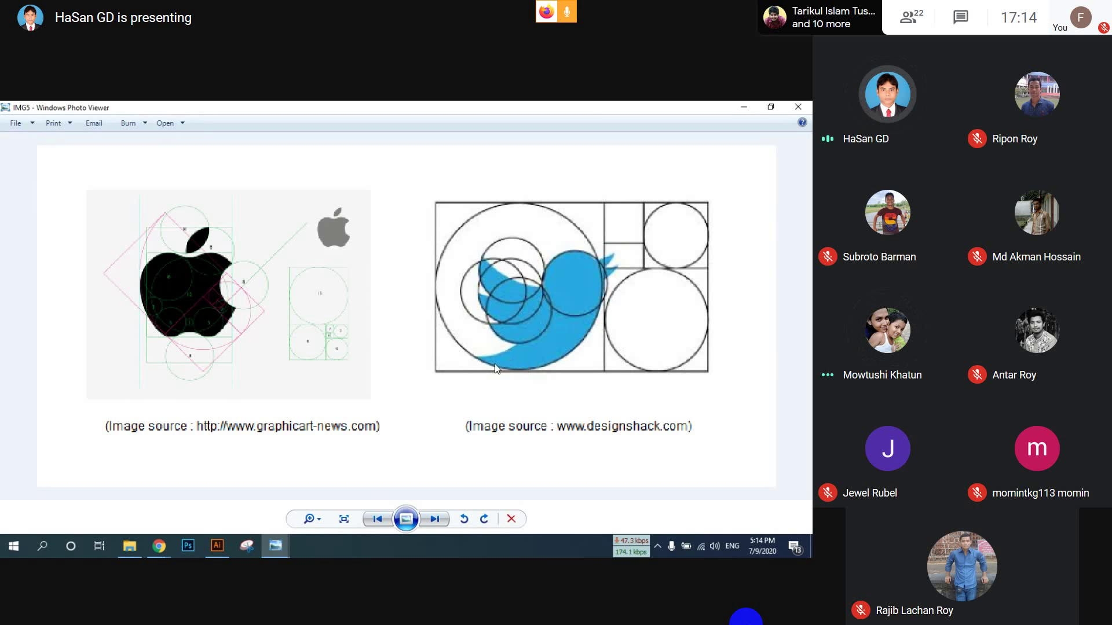
mouse_move(231, 534)
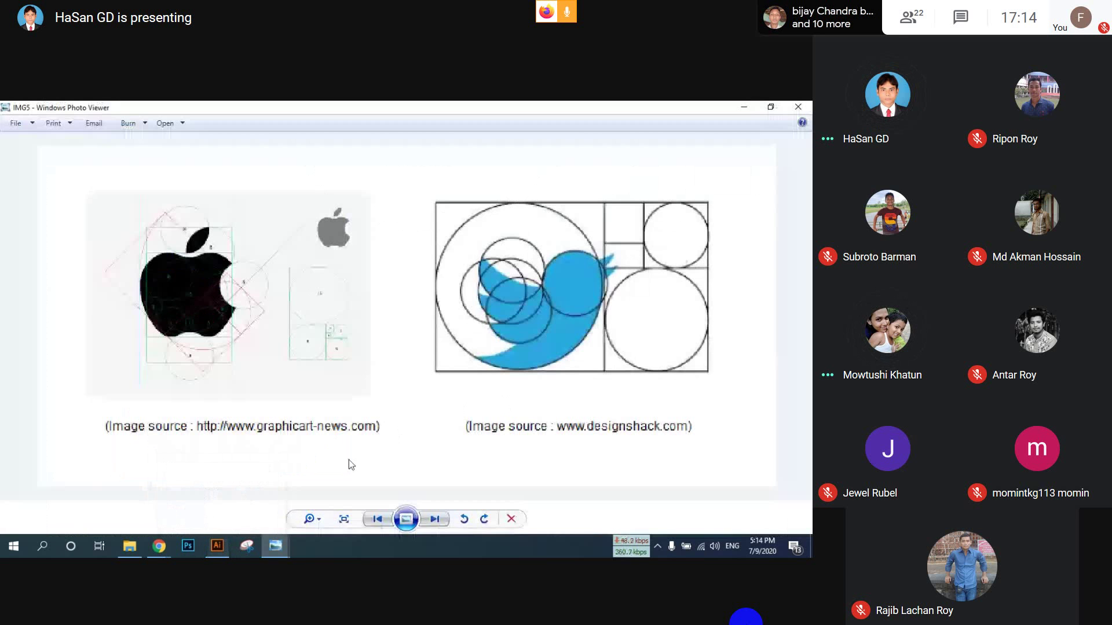
mouse_move(159, 544)
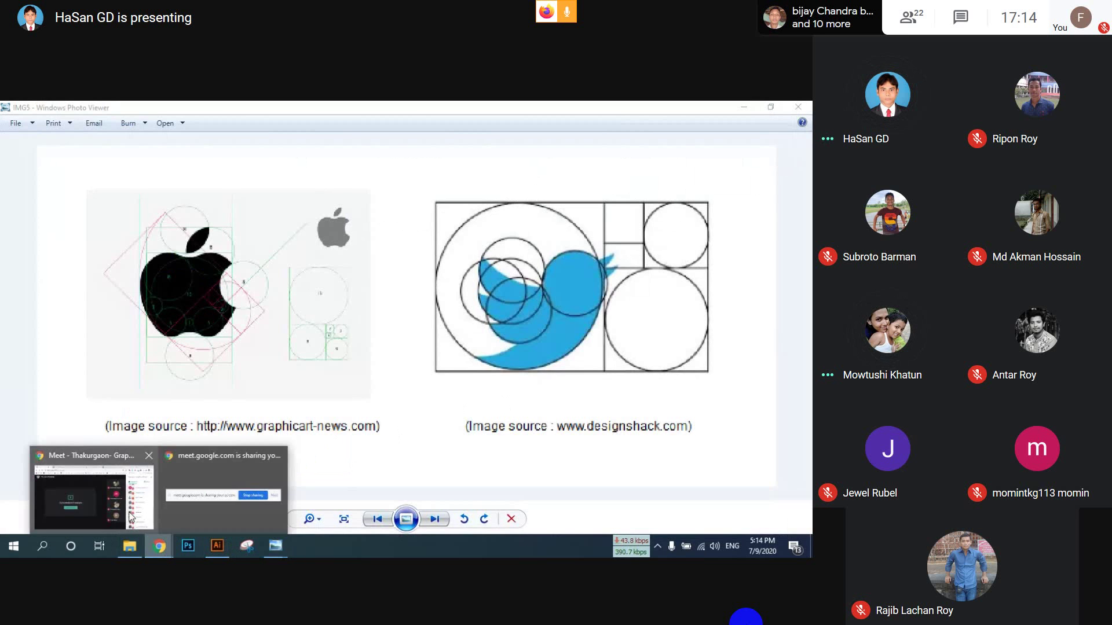
click(128, 514)
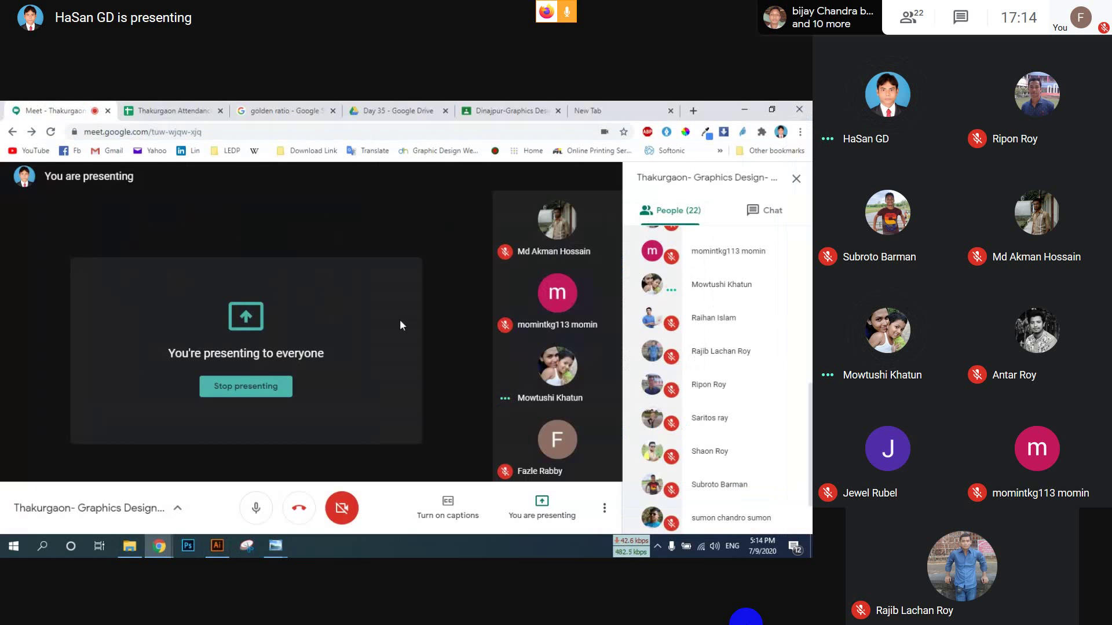
click(246, 386)
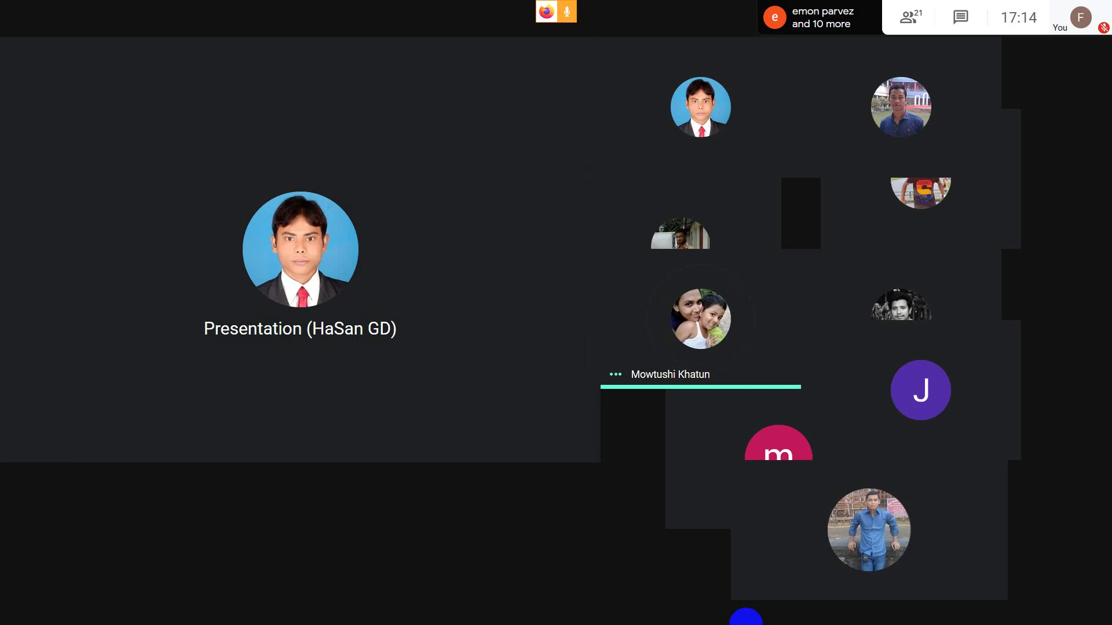